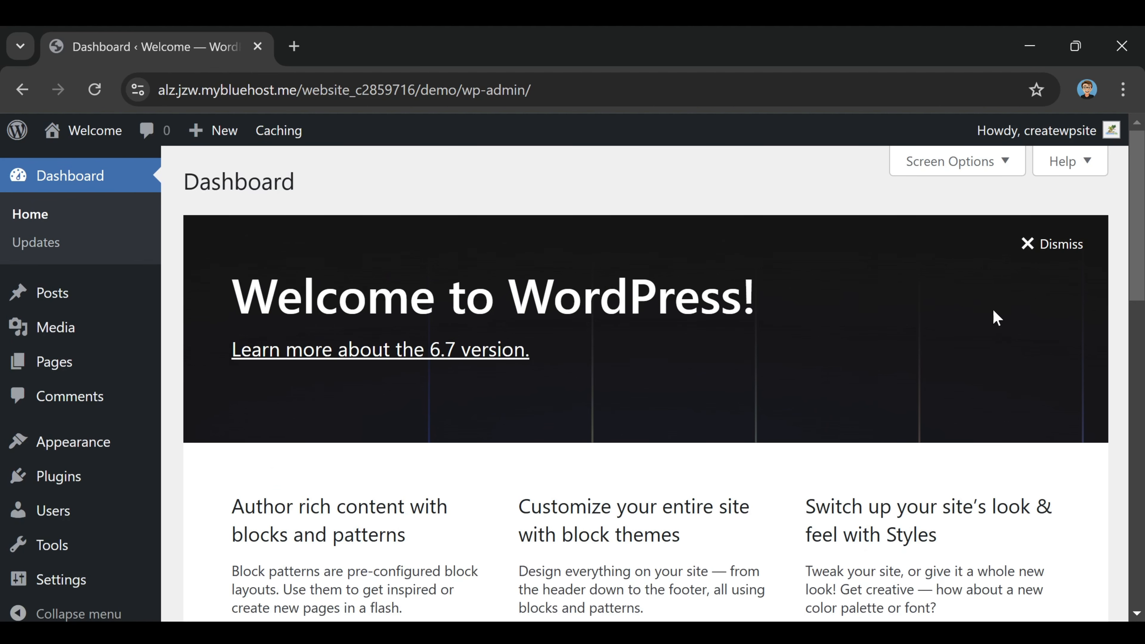
Step: Look over the dashboard home page, including its site health, activity, quick draft and news sections
scroll(678, 504, "down", 10)
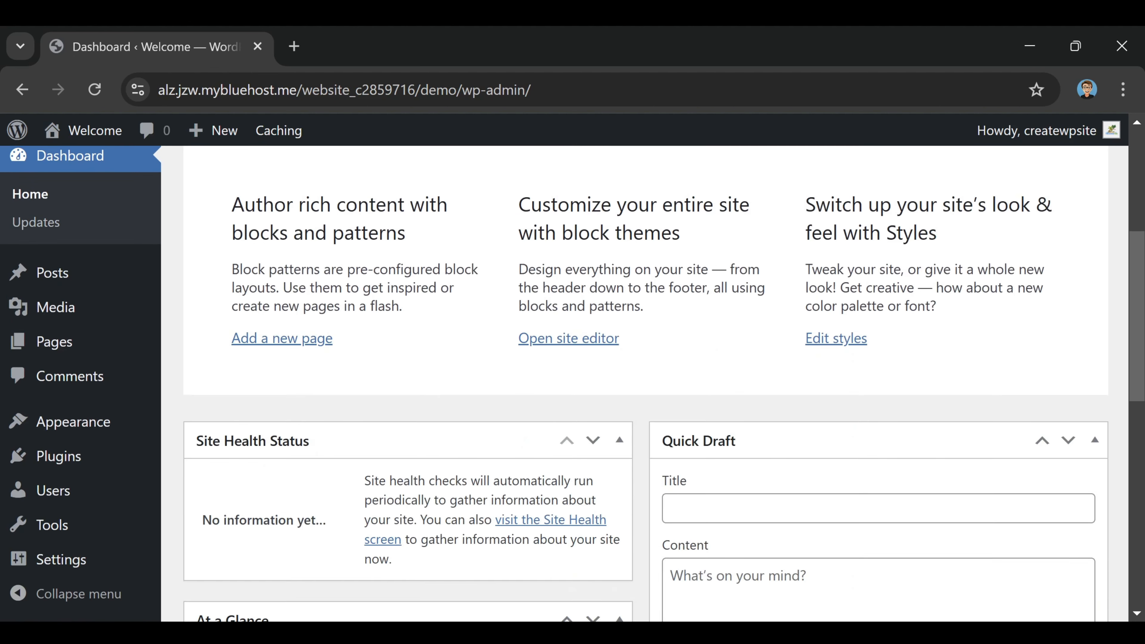
scroll(391, 353, "down", 2)
scroll(697, 414, "down", 4)
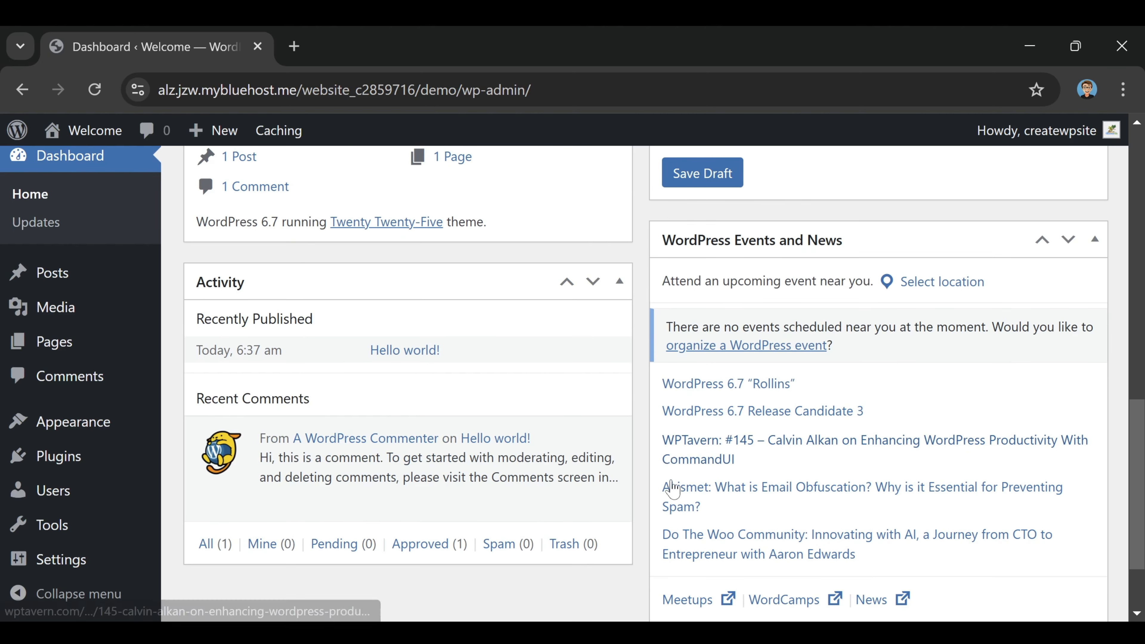
scroll(676, 520, "up", 10)
scroll(675, 520, "up", 5)
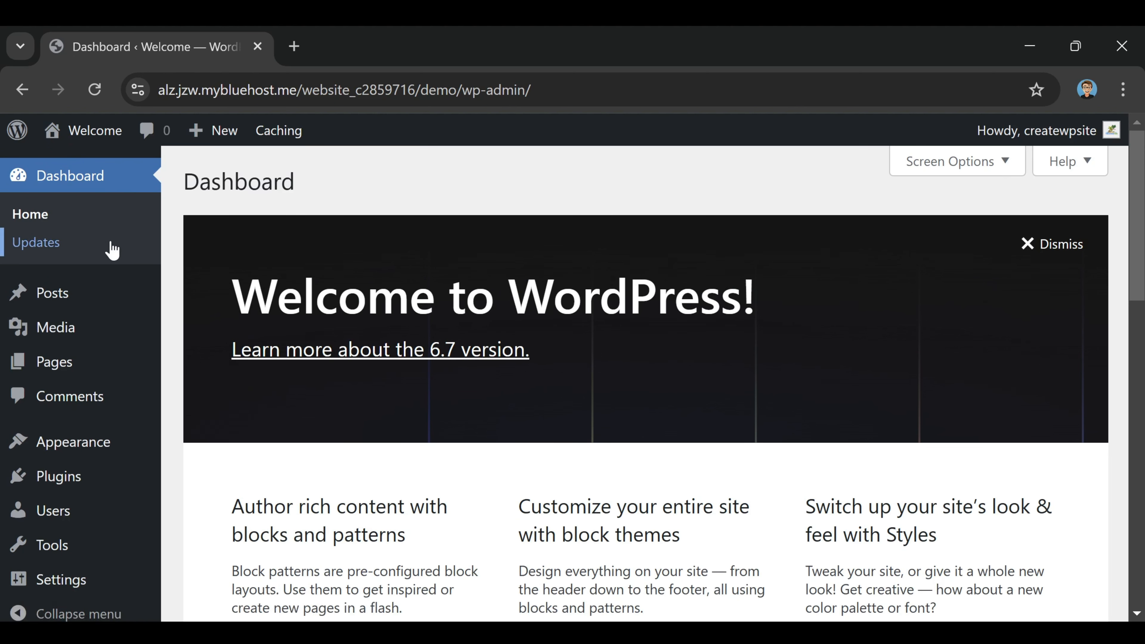
Step: Examine the admin menu entries and their submenus, from Posts and Media through Appearance and Plugins to Tools and Settings
mouse_move(52, 300)
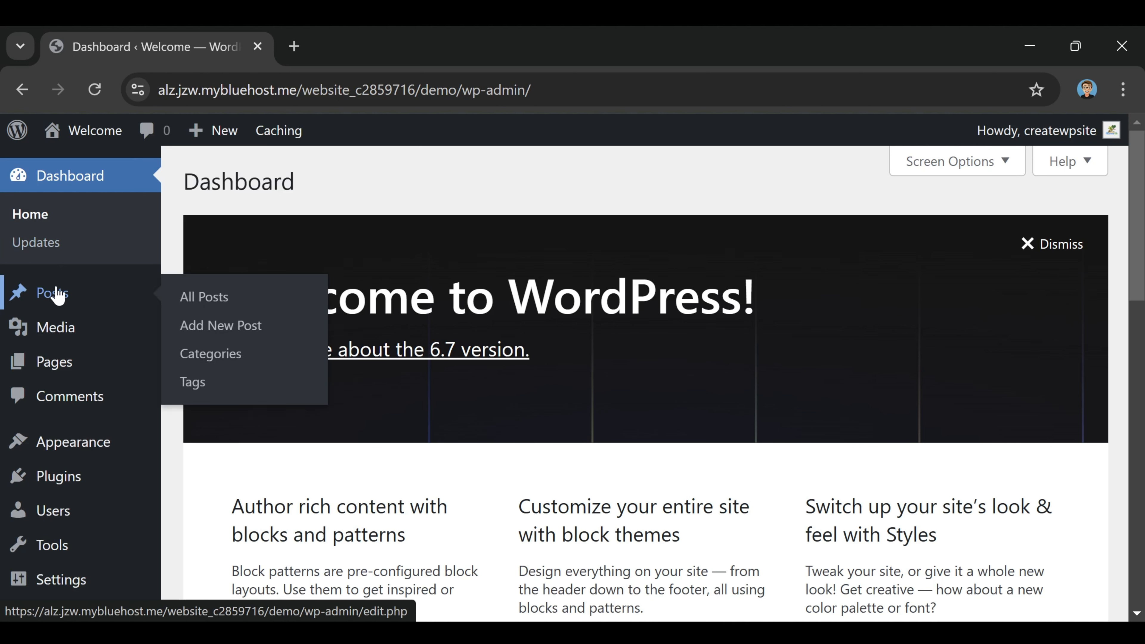
mouse_move(67, 330)
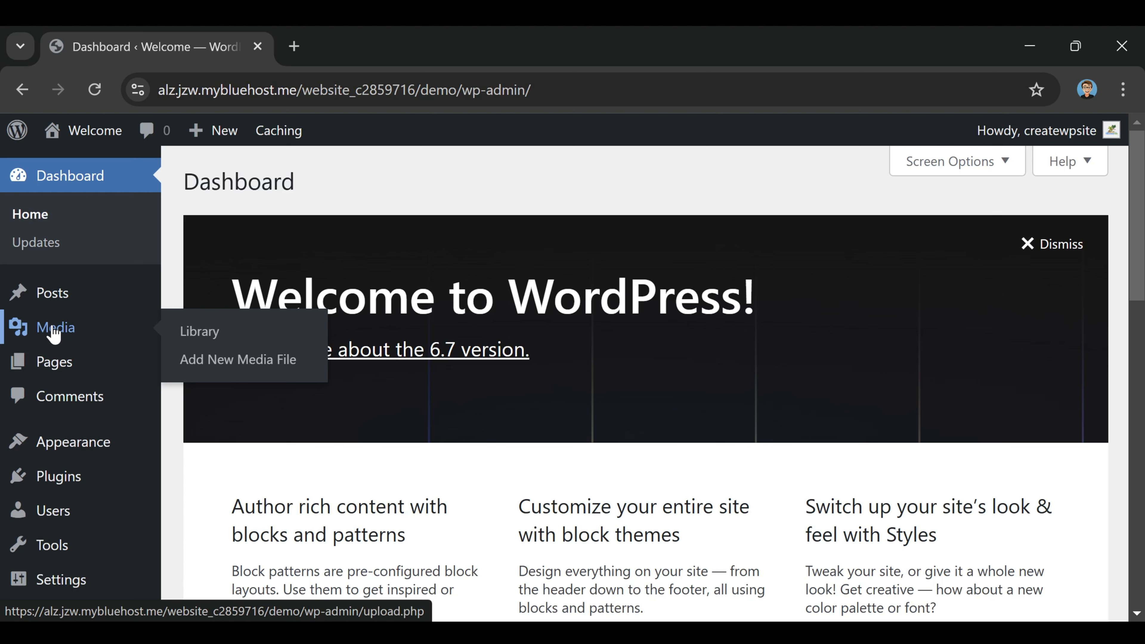
mouse_move(51, 371)
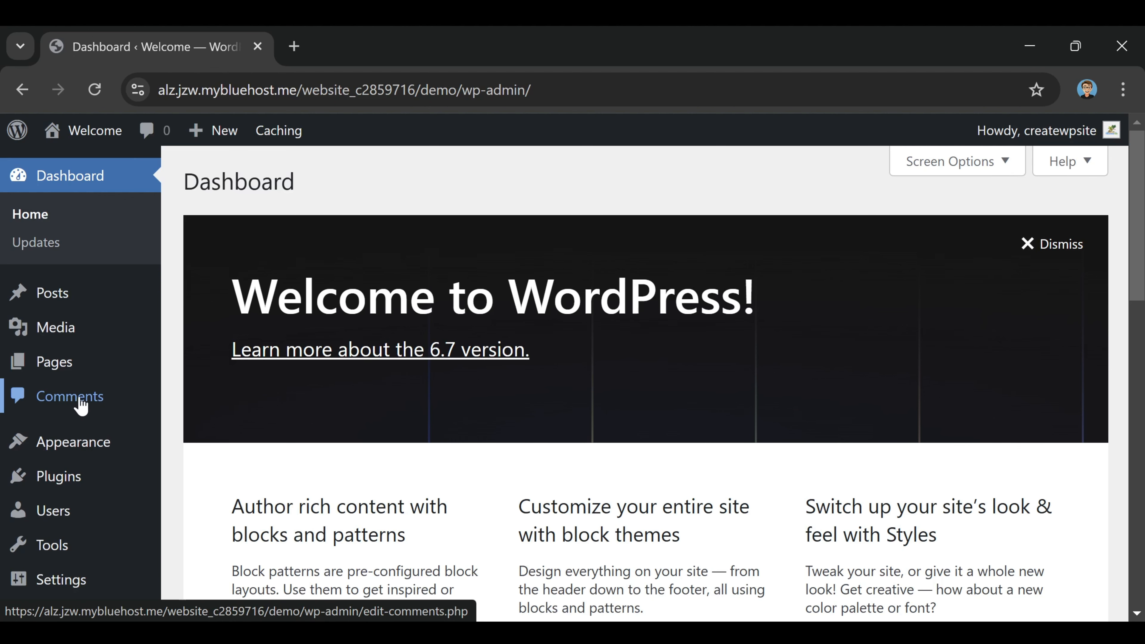
scroll(79, 400, "down", 2)
mouse_move(79, 424)
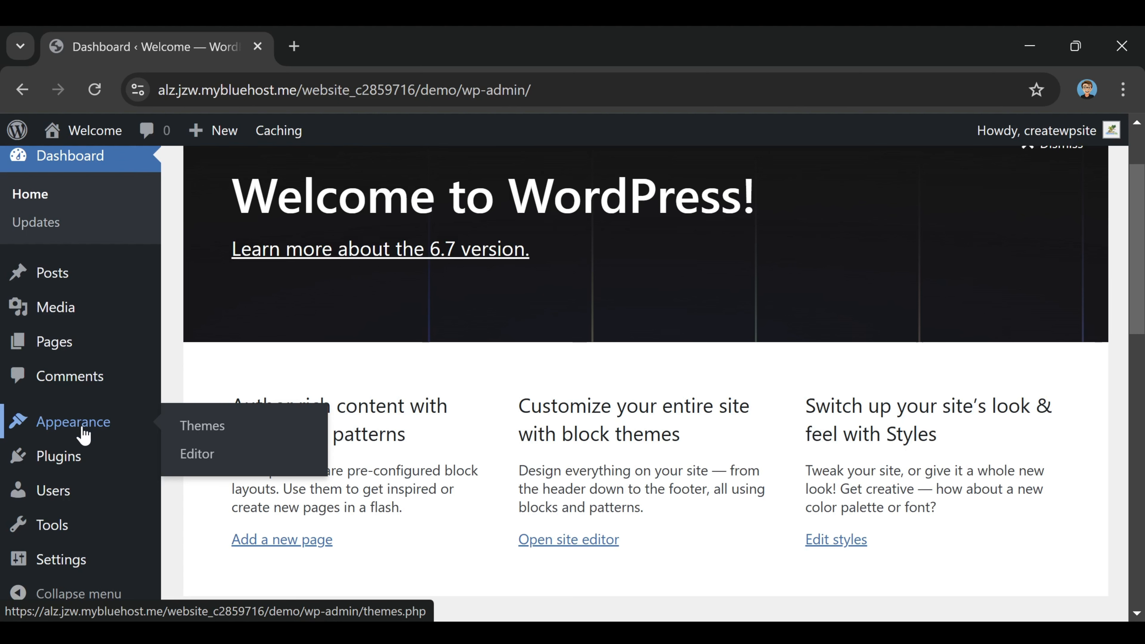
mouse_move(69, 471)
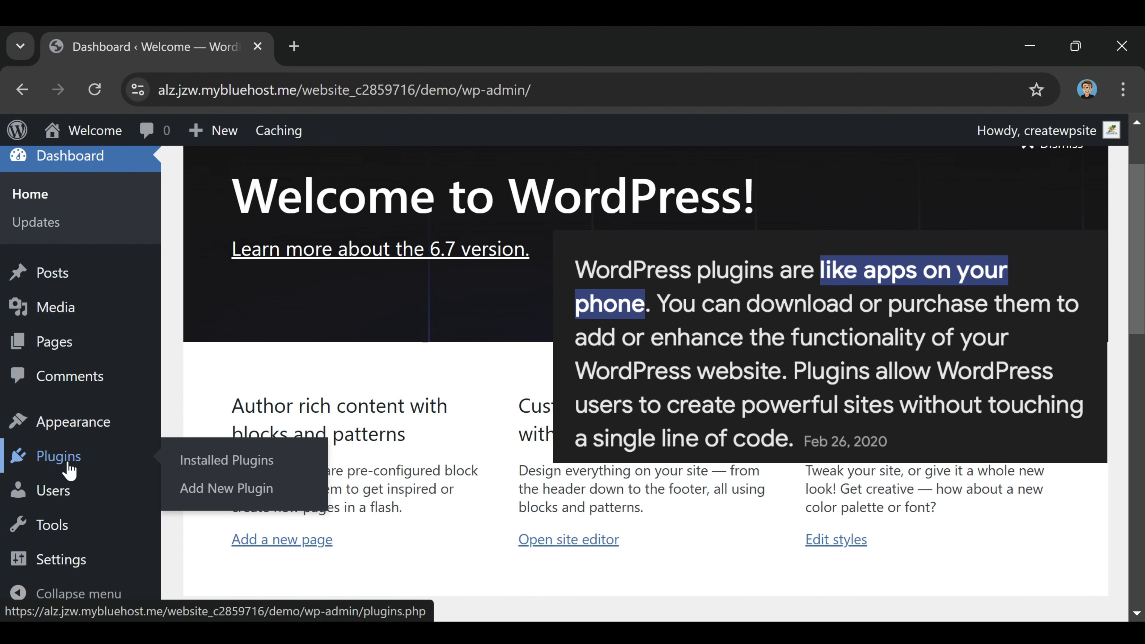
mouse_move(61, 501)
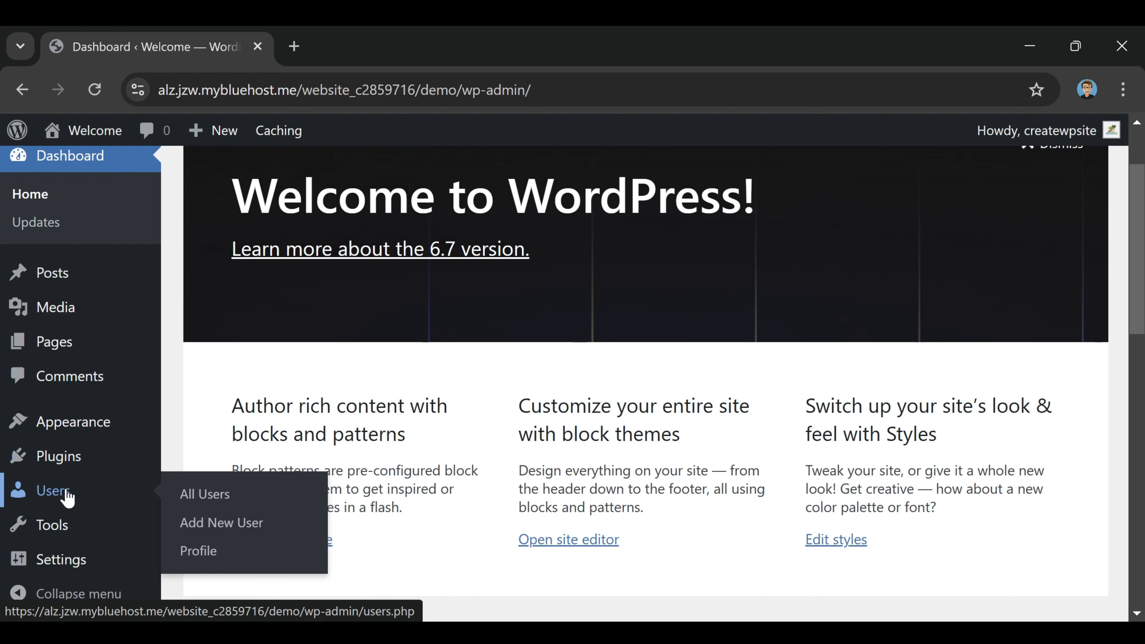
mouse_move(54, 529)
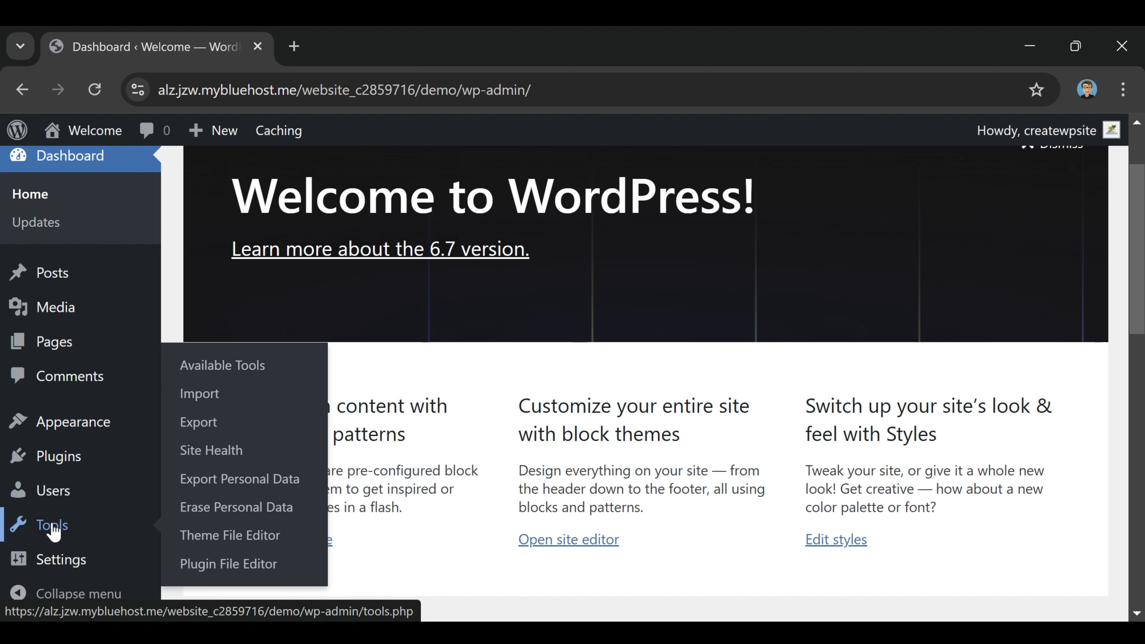
mouse_move(52, 576)
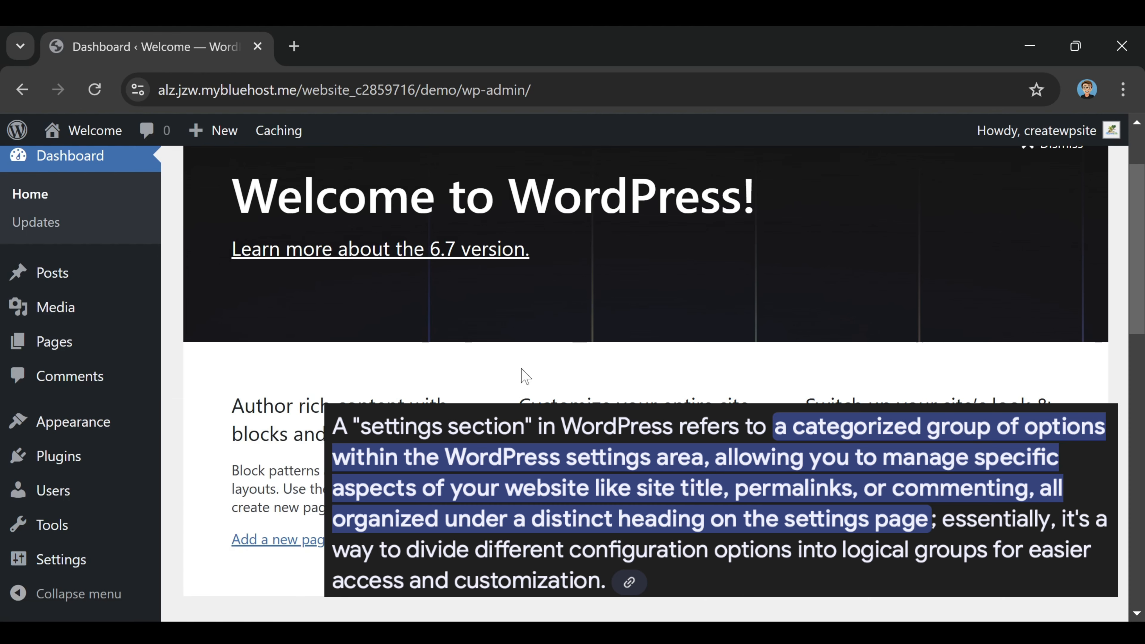
Step: Collapse the admin navigation menu to icons only and expand it to full width again
left_click(18, 594)
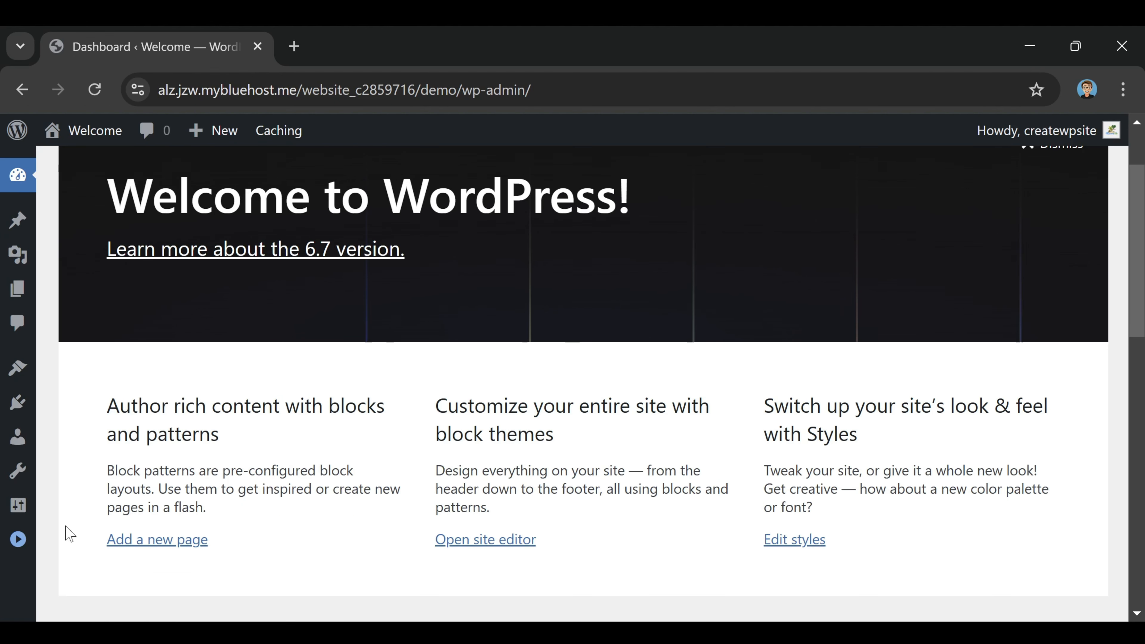
left_click(18, 554)
left_click(18, 592)
left_click(19, 550)
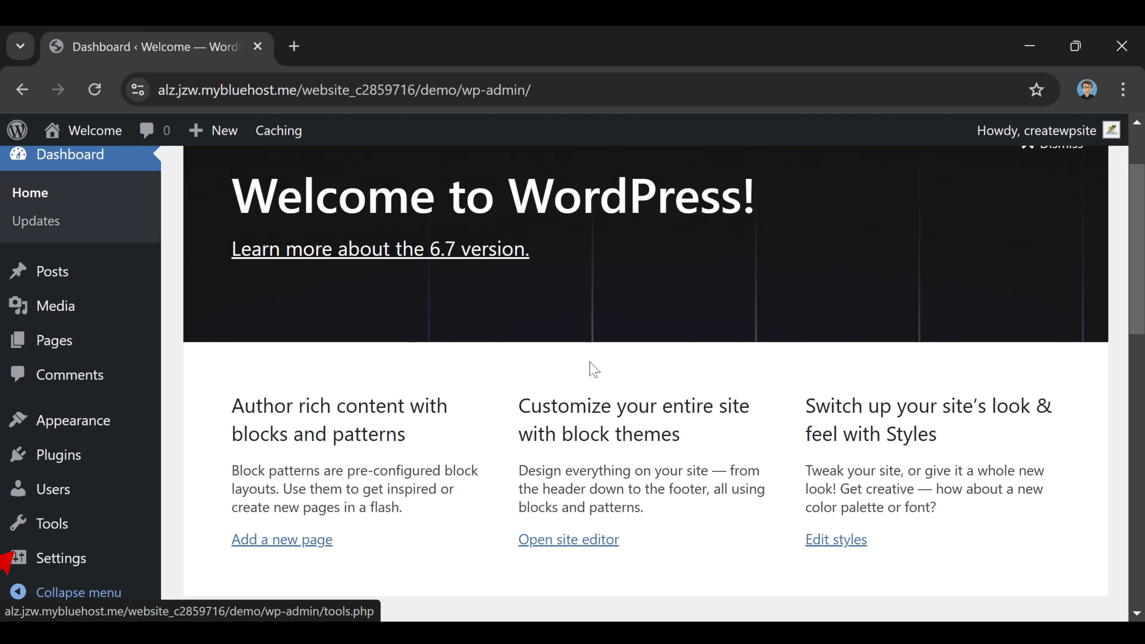
Step: Go to the site's installed themes and open the page for adding a new theme
scroll(580, 188, "up", 2)
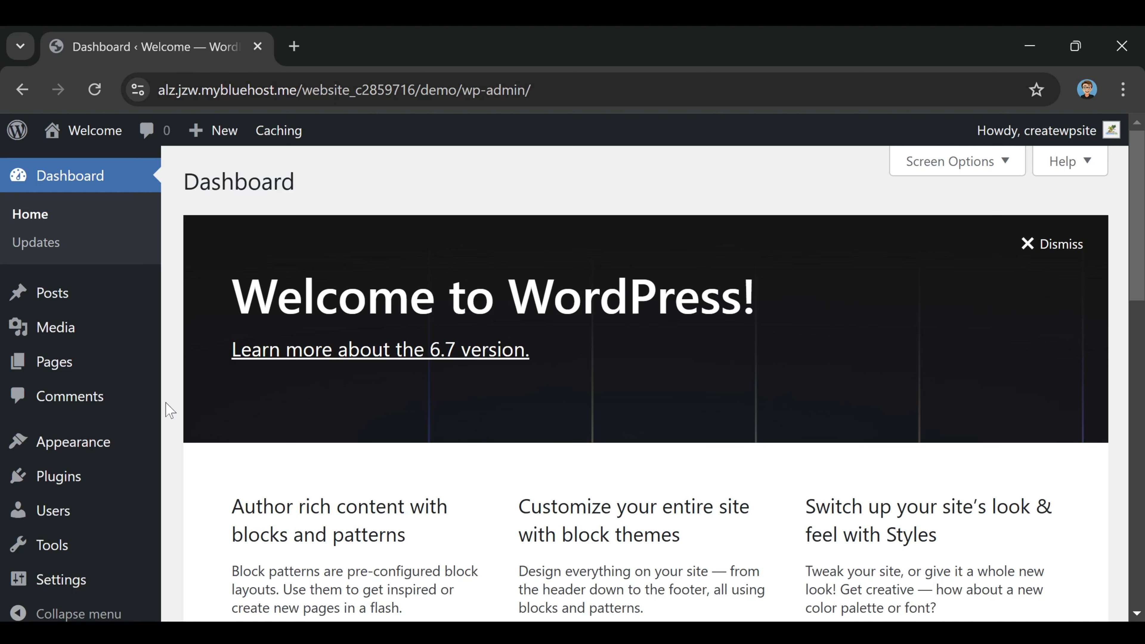
mouse_move(29, 452)
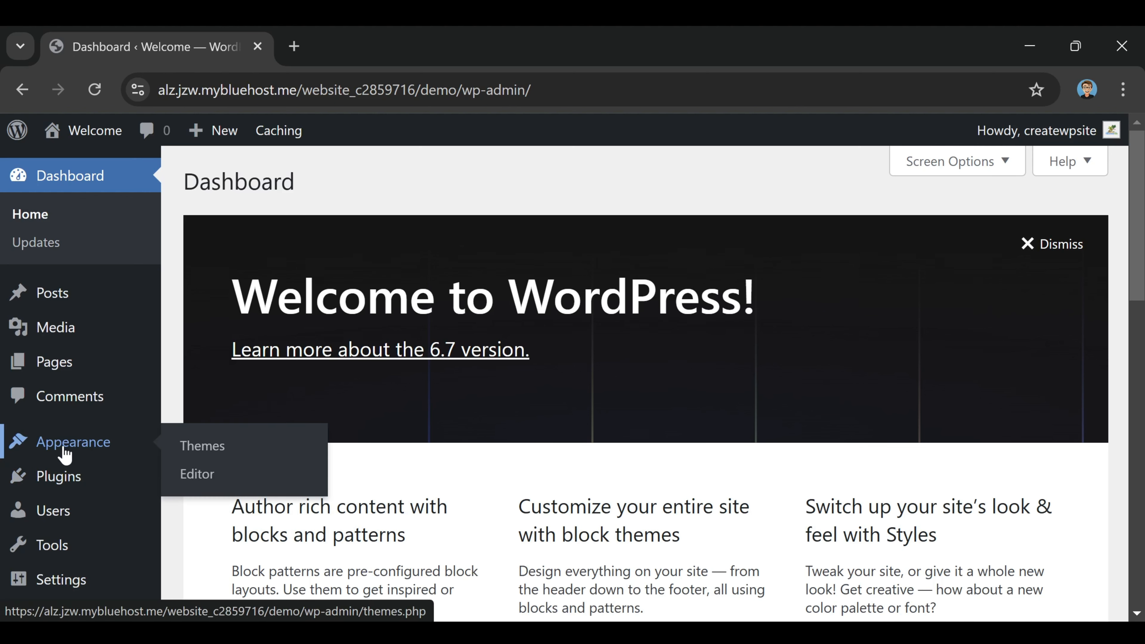
left_click(215, 450)
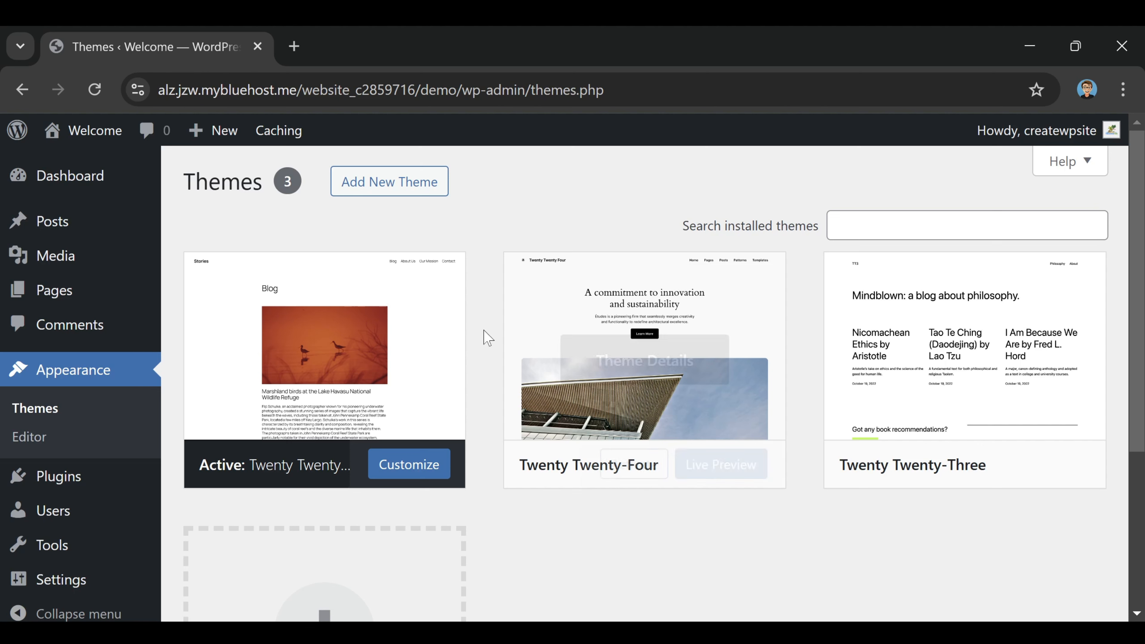
left_click(393, 194)
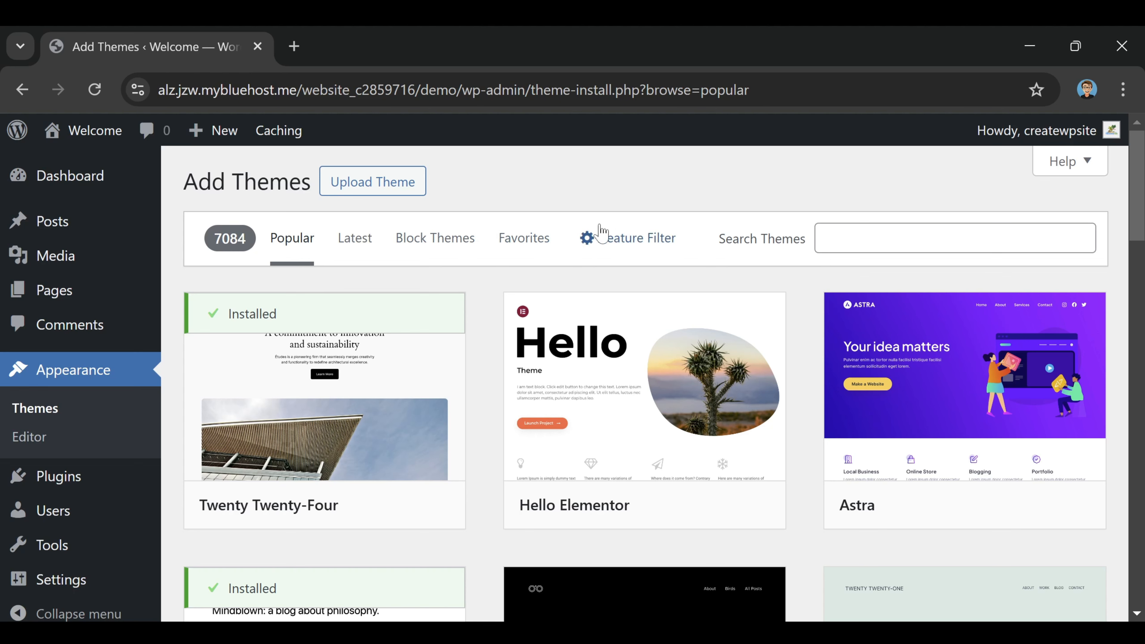
Step: Browse the Latest, Block Themes, Favorites and Popular categories of the theme directory
left_click(356, 239)
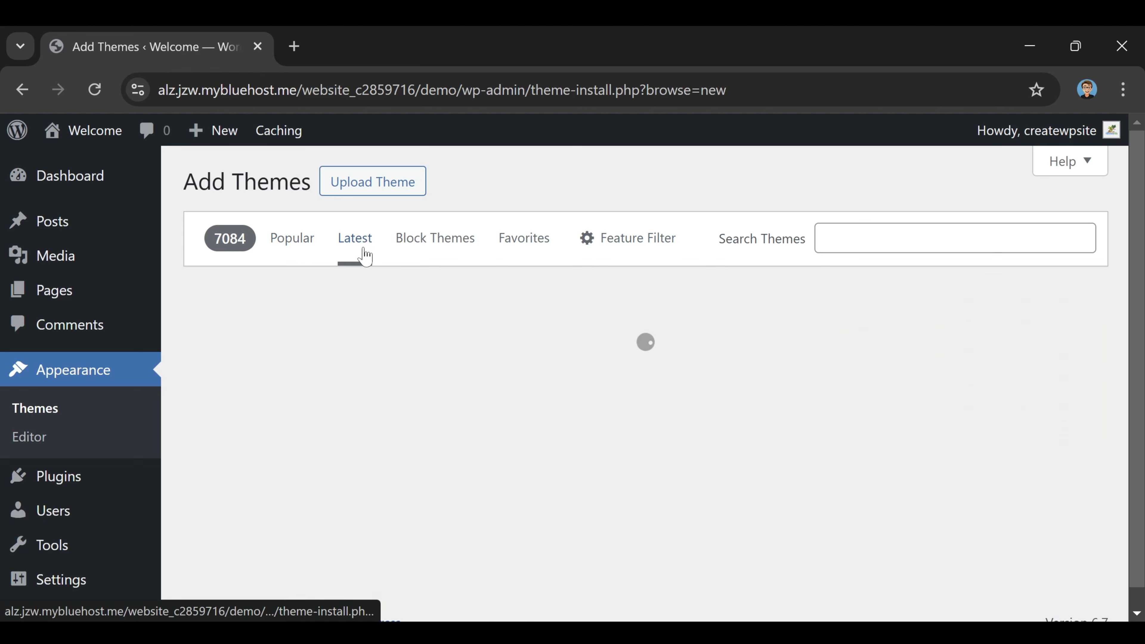
left_click(463, 239)
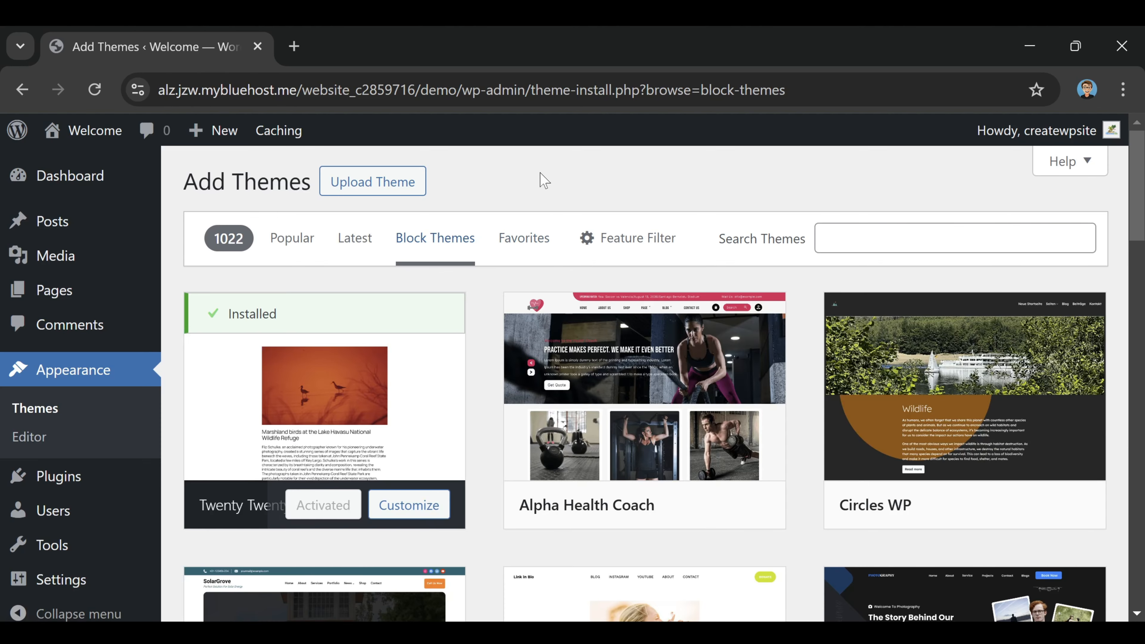
left_click(513, 241)
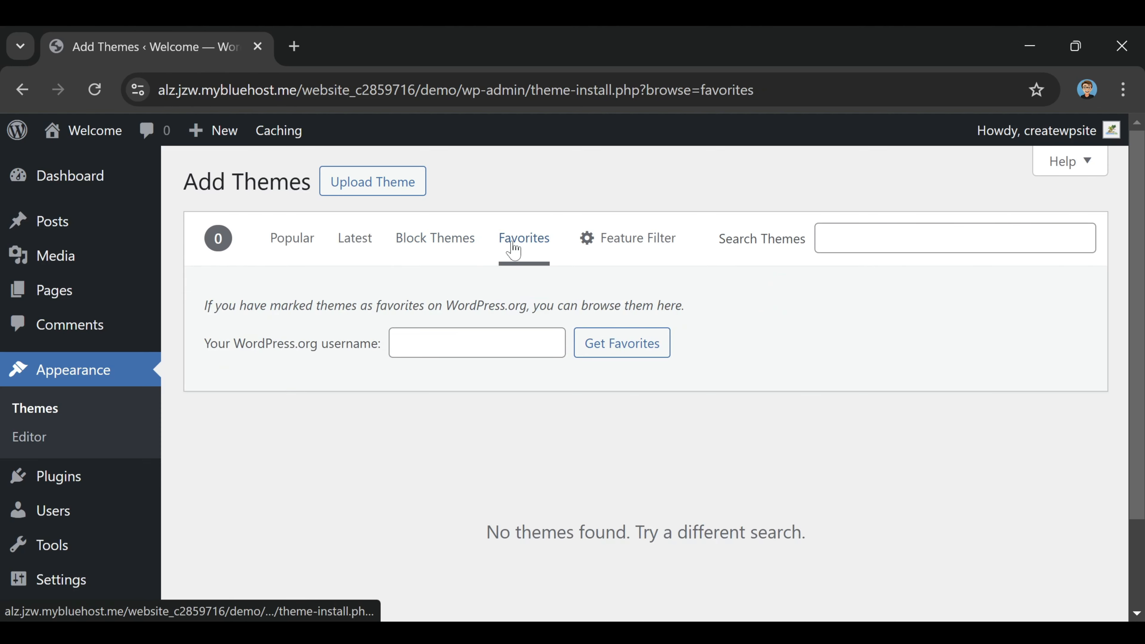
left_click(291, 243)
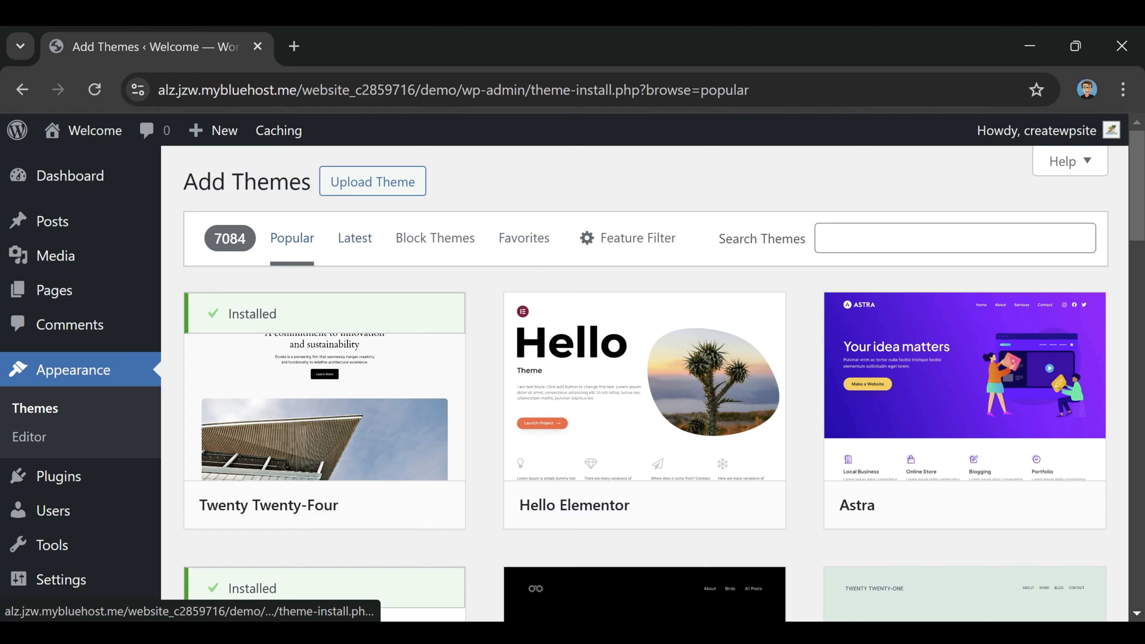
scroll(672, 397, "down", 5)
scroll(637, 429, "up", 5)
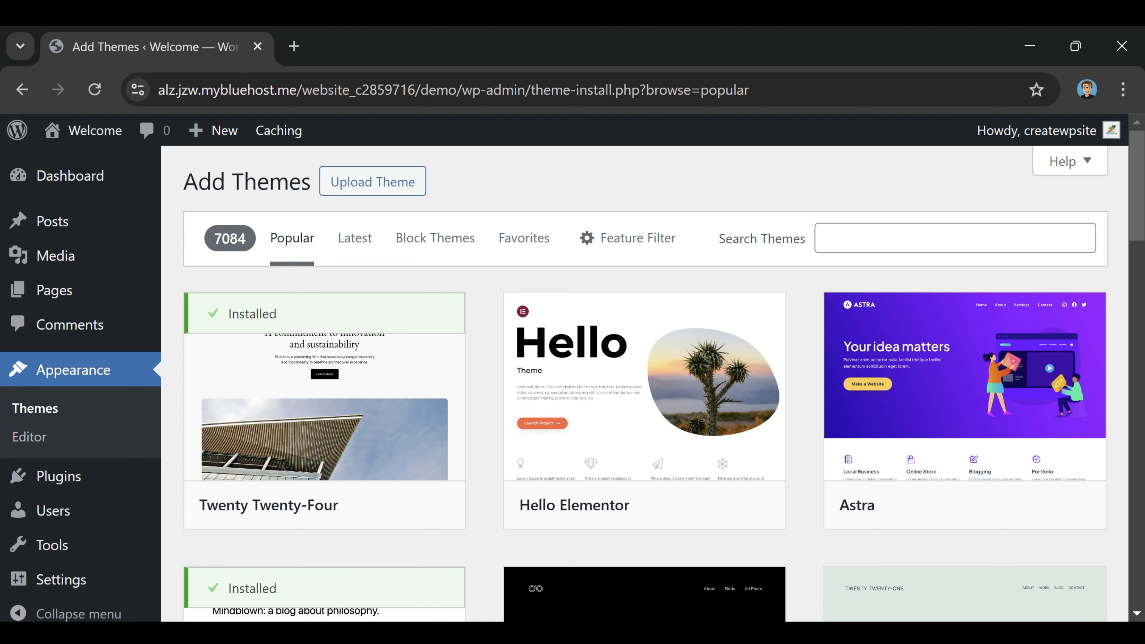
Step: Search the theme directory for "kubio"
left_click(897, 238)
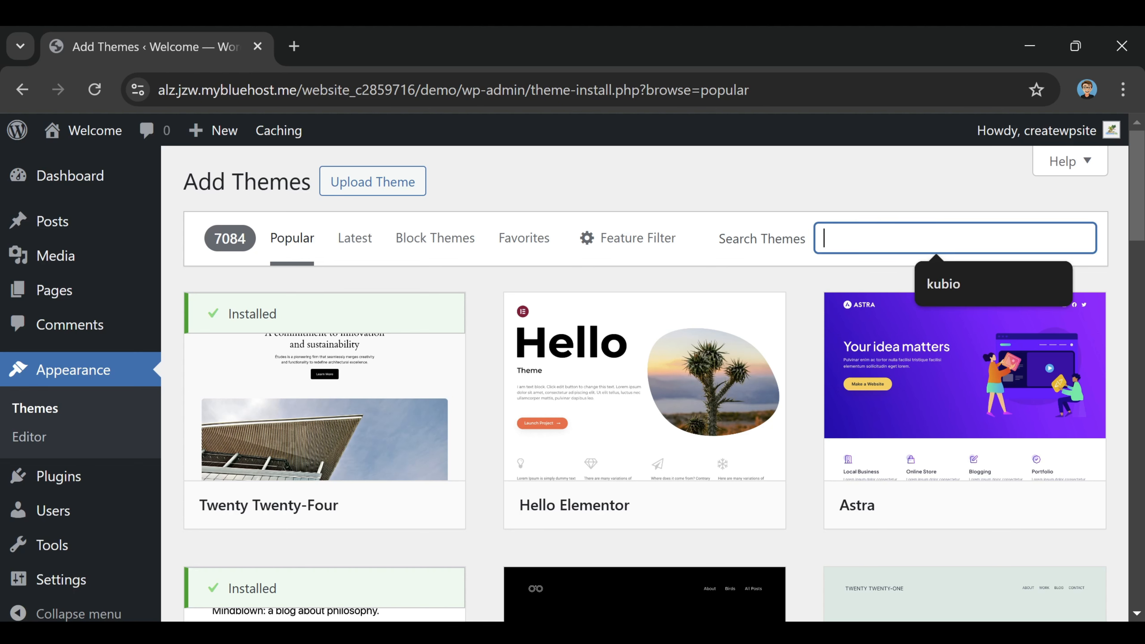
type("kub")
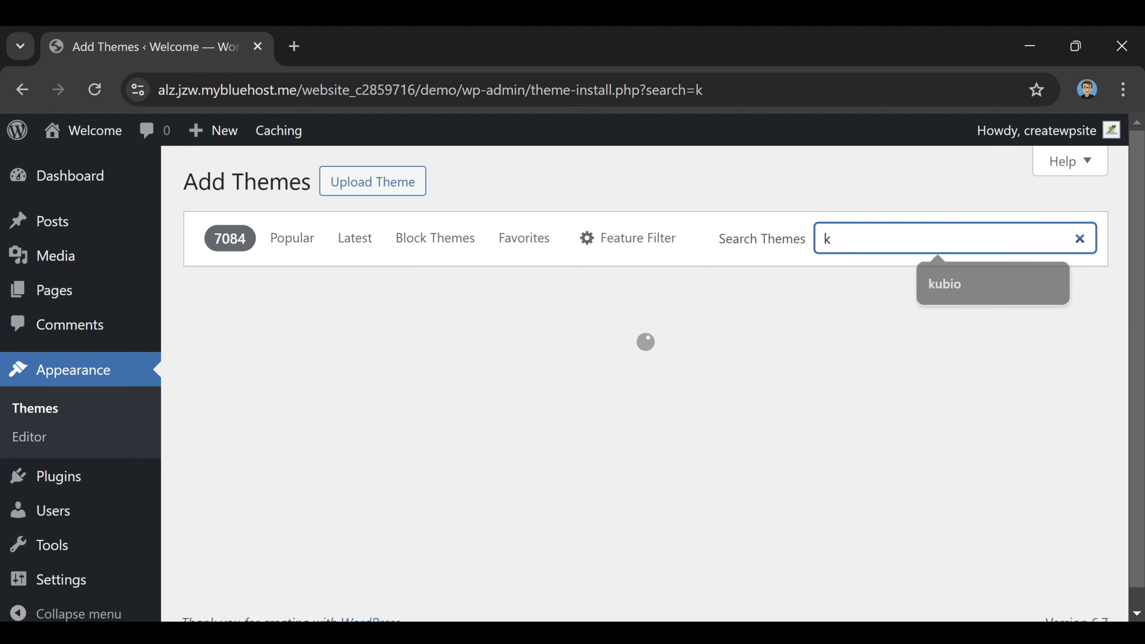
type("io")
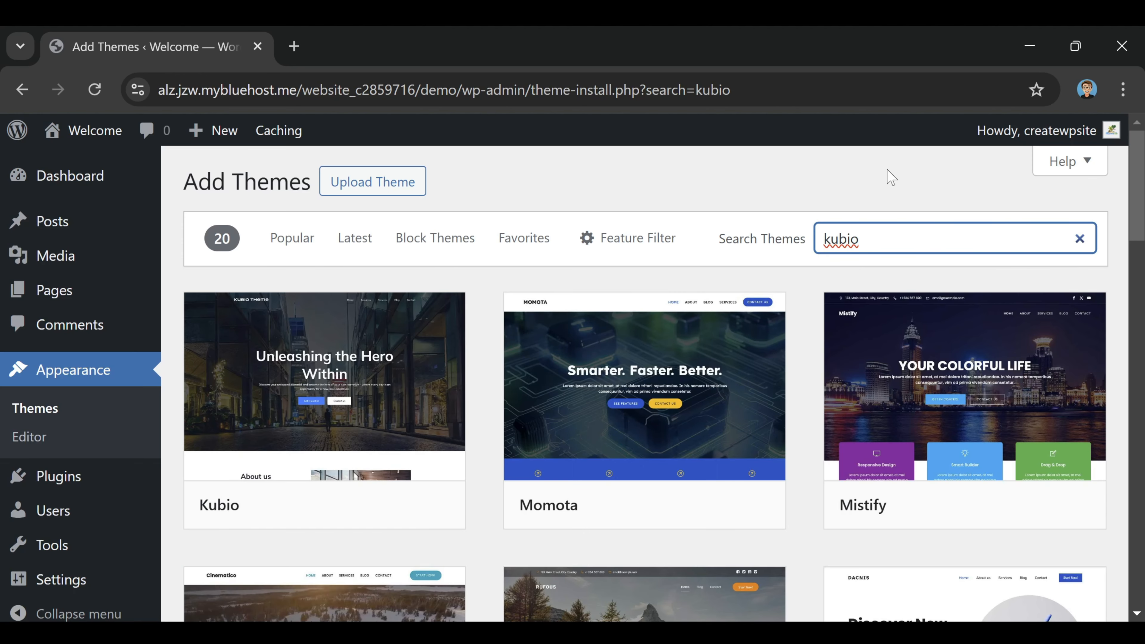
left_click(881, 157)
Step: Install and activate the Kubio theme, and start it with the Modern predefined design
mouse_move(365, 481)
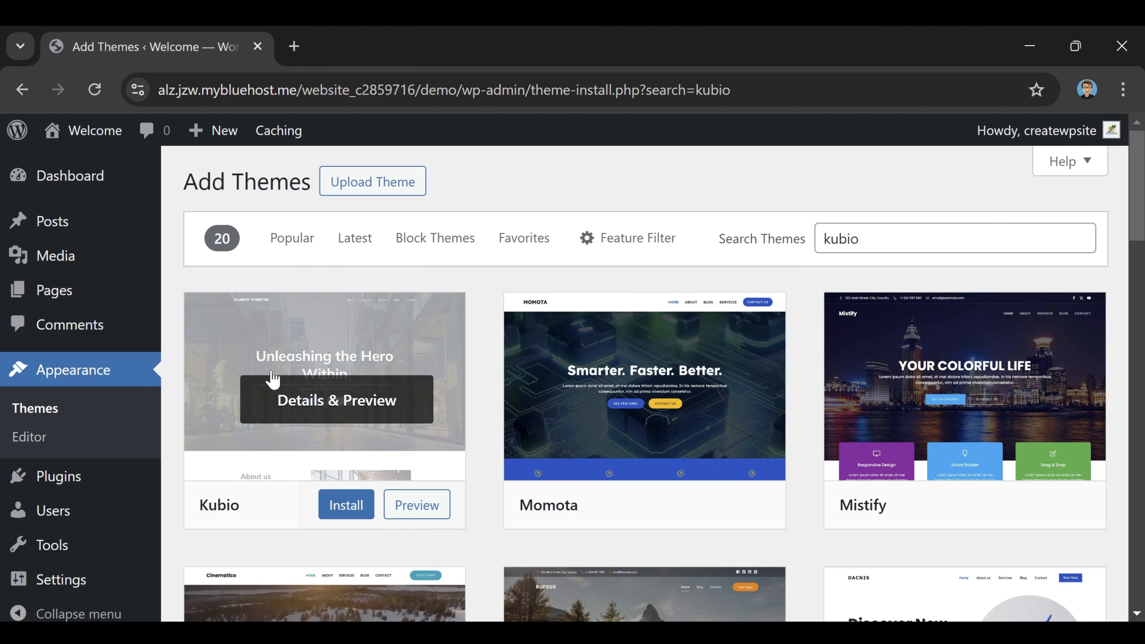
left_click(348, 514)
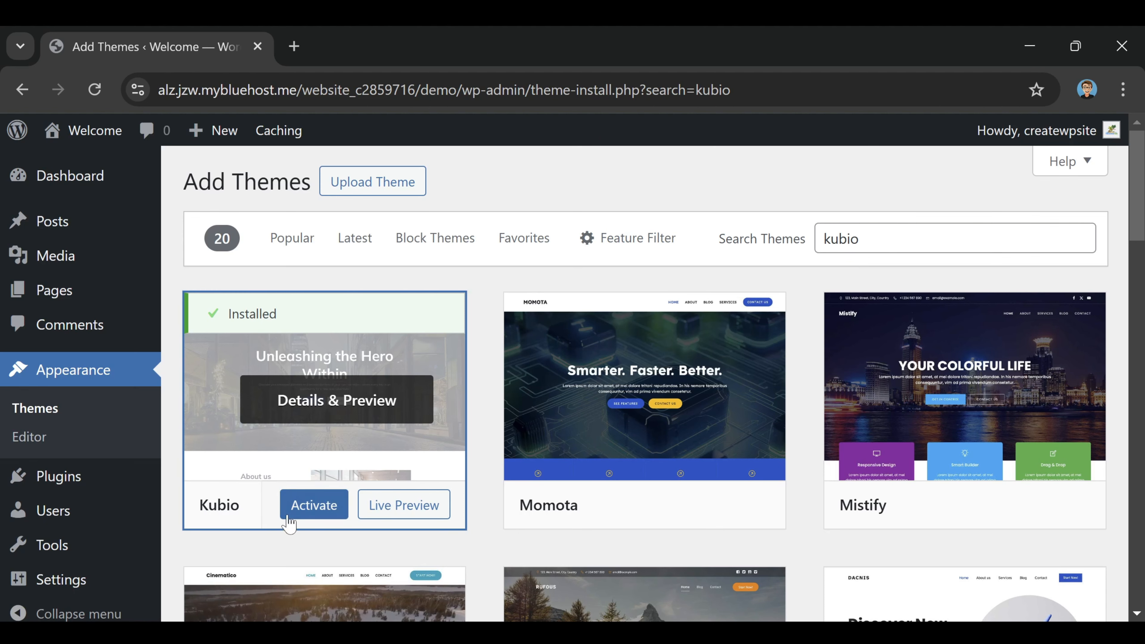
left_click(323, 509)
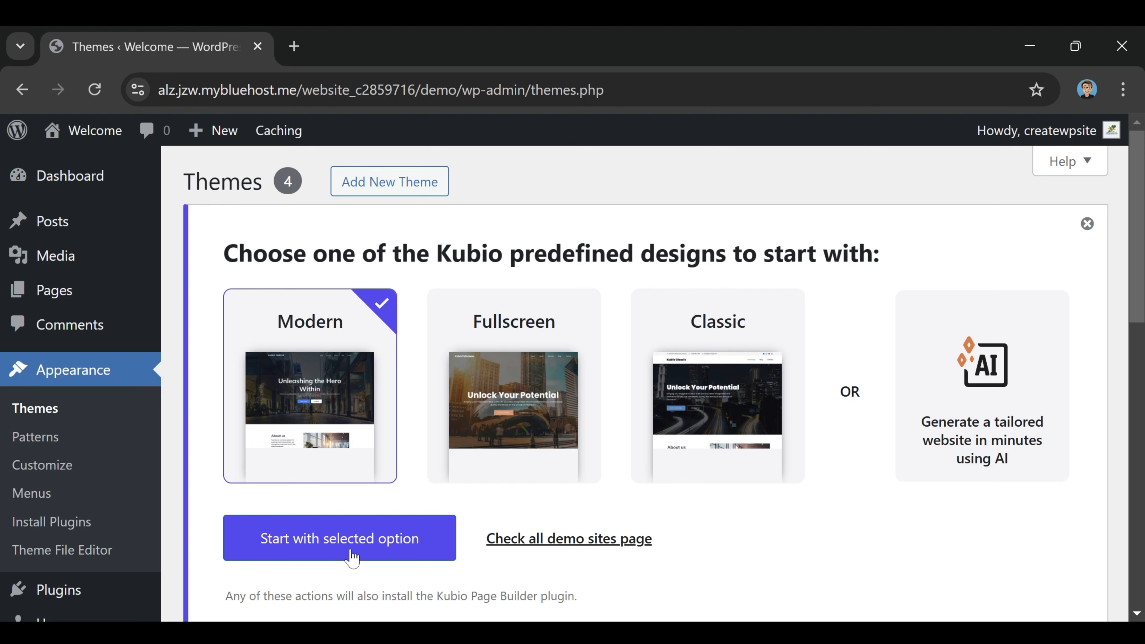
left_click(377, 551)
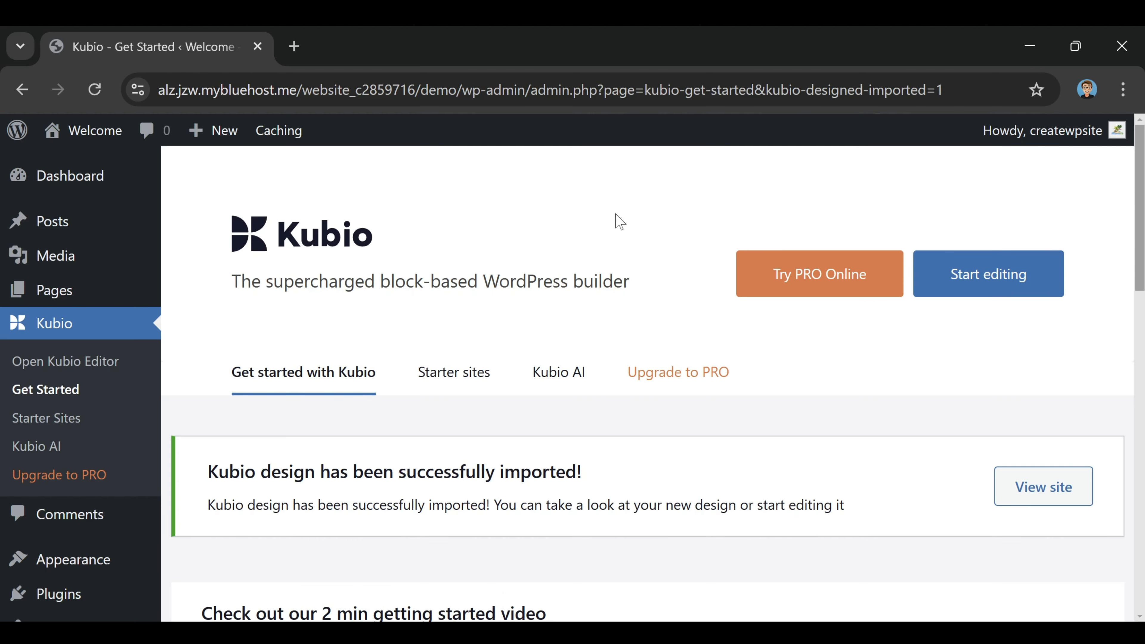
Step: Open Kubio's starter sites and look through the free and PRO demo designs
left_click(456, 387)
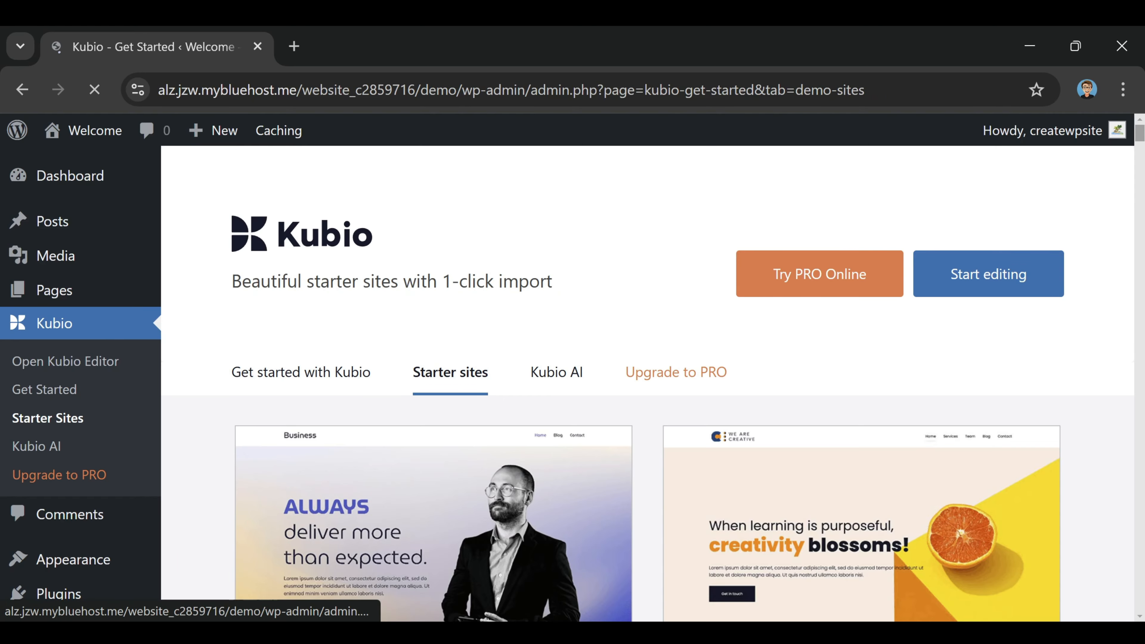
scroll(636, 307, "down", 4)
scroll(575, 394, "down", 6)
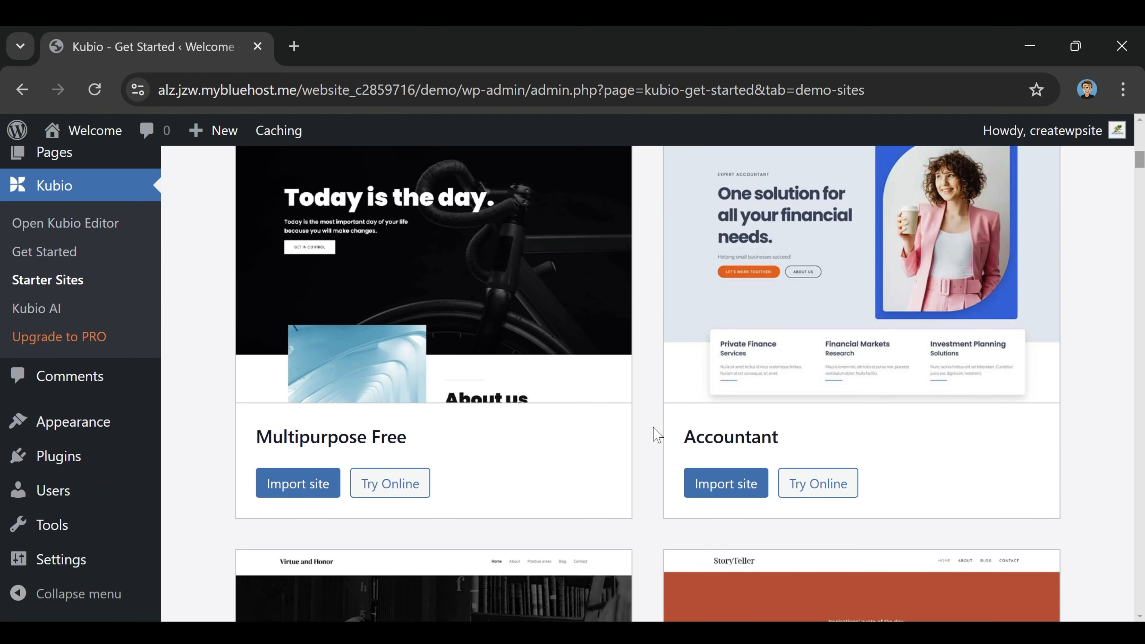
scroll(486, 391, "up", 2)
scroll(646, 442, "down", 6)
scroll(645, 442, "down", 15)
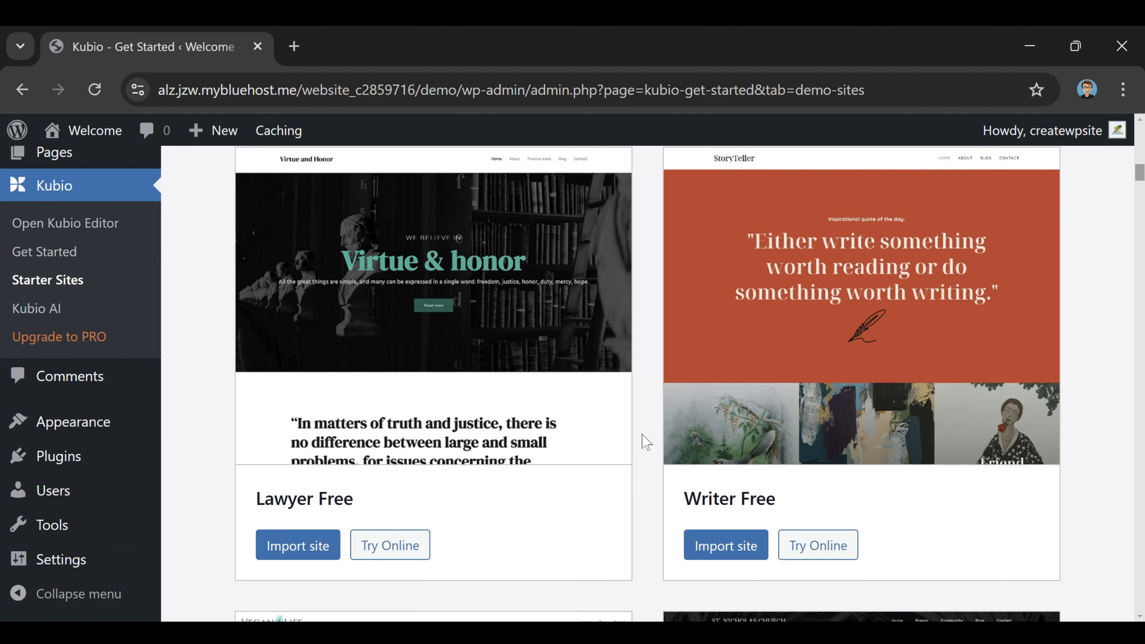
scroll(645, 442, "down", 10)
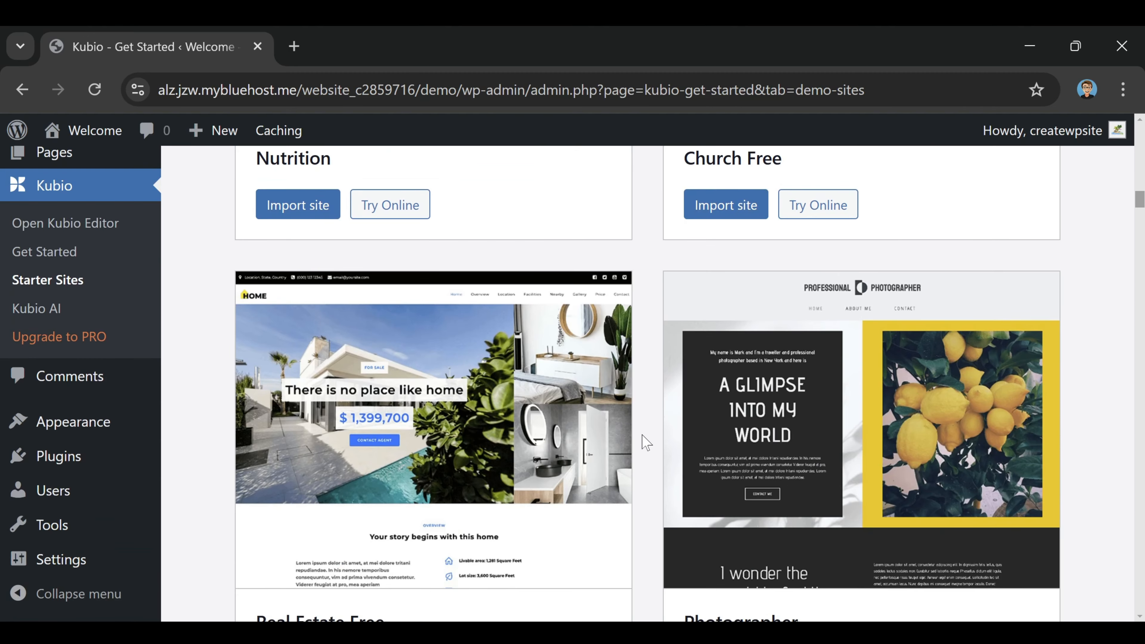
scroll(646, 441, "down", 8)
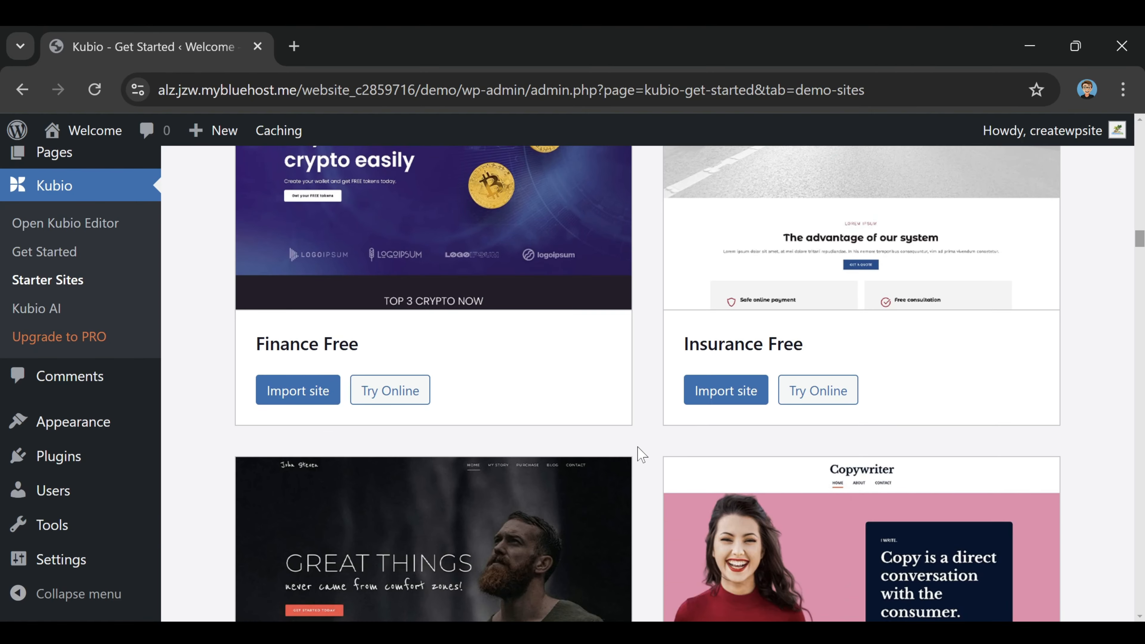
scroll(642, 454, "down", 10)
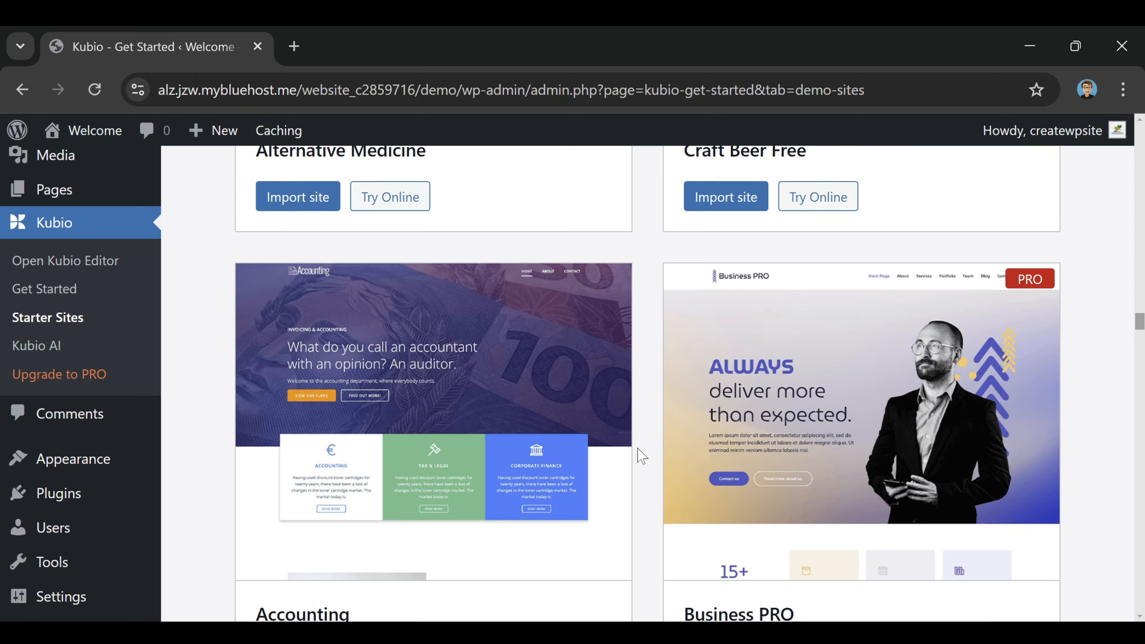
scroll(642, 454, "down", 8)
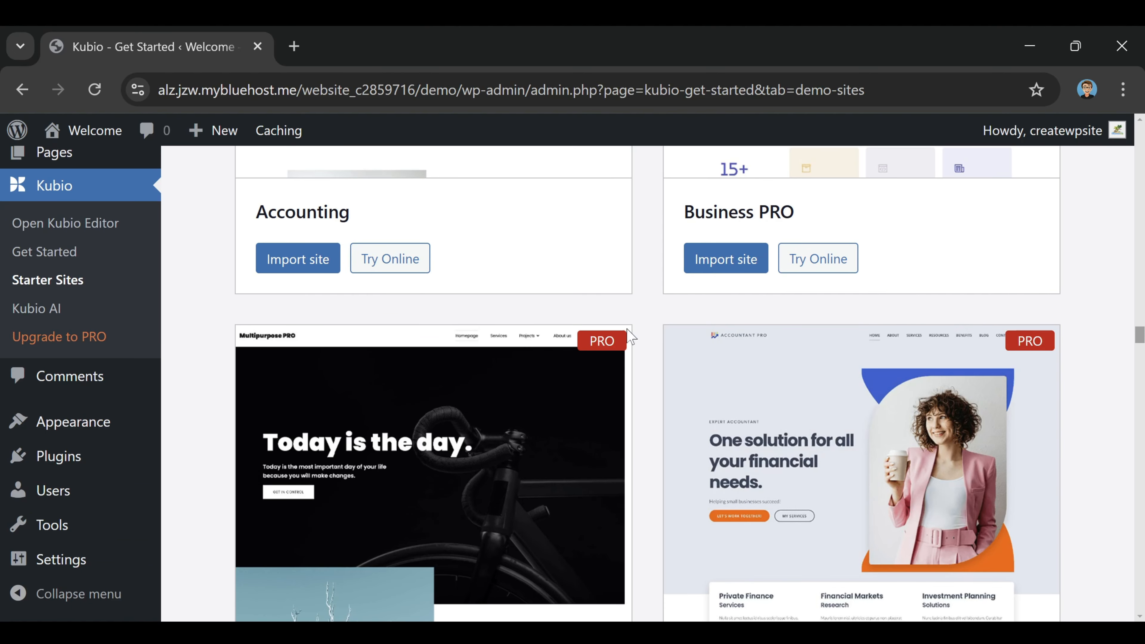
scroll(646, 327, "down", 10)
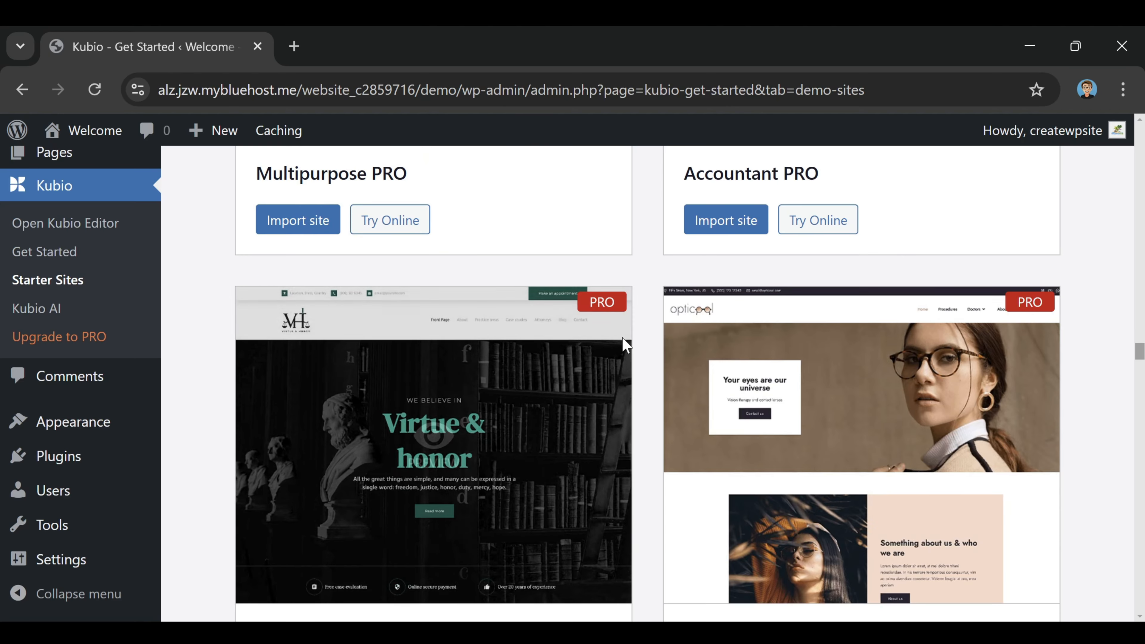
scroll(649, 358, "up", 10)
scroll(656, 363, "up", 11)
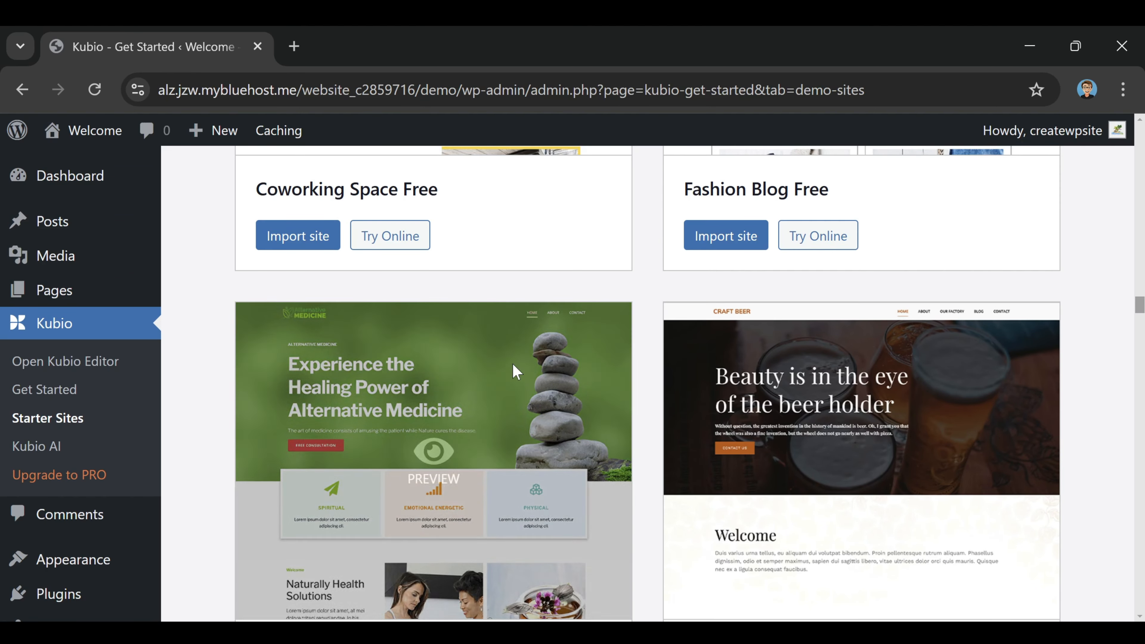
scroll(1097, 480, "up", 8)
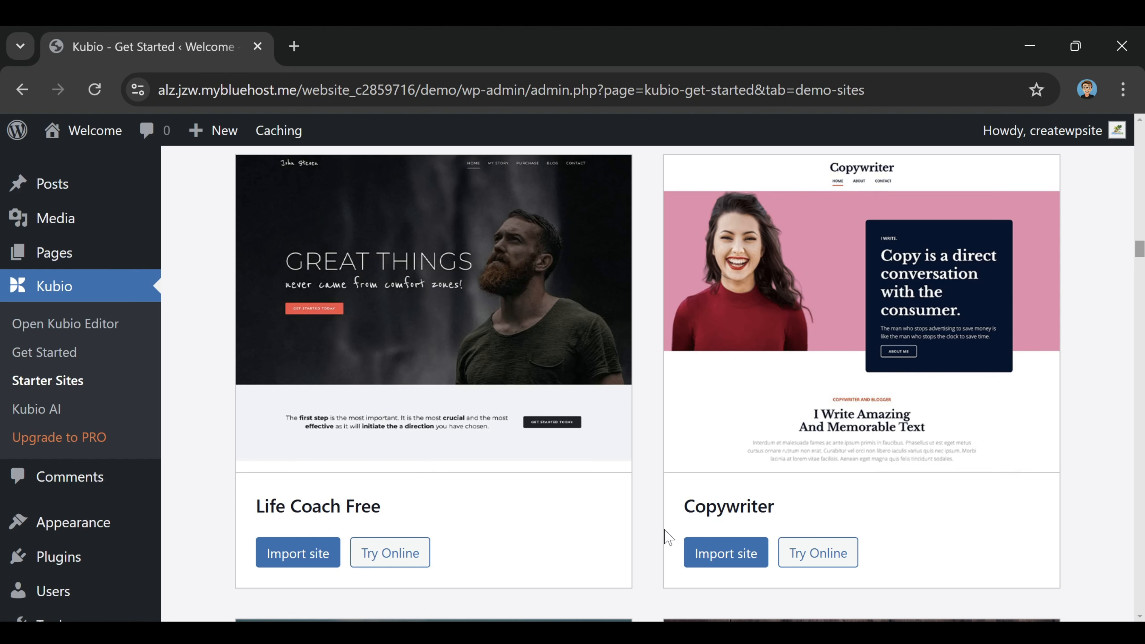
Step: Import the Copywriter starter site and open its home page for editing with the header's site title selected
left_click(723, 564)
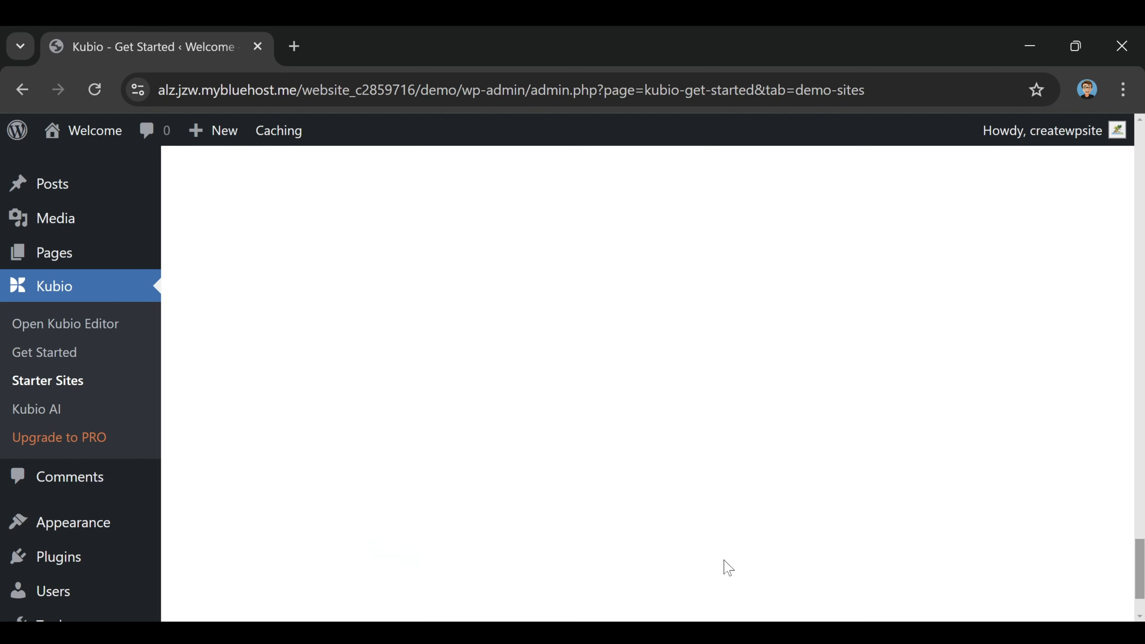
left_click_drag(1144, 571, 1144, 261)
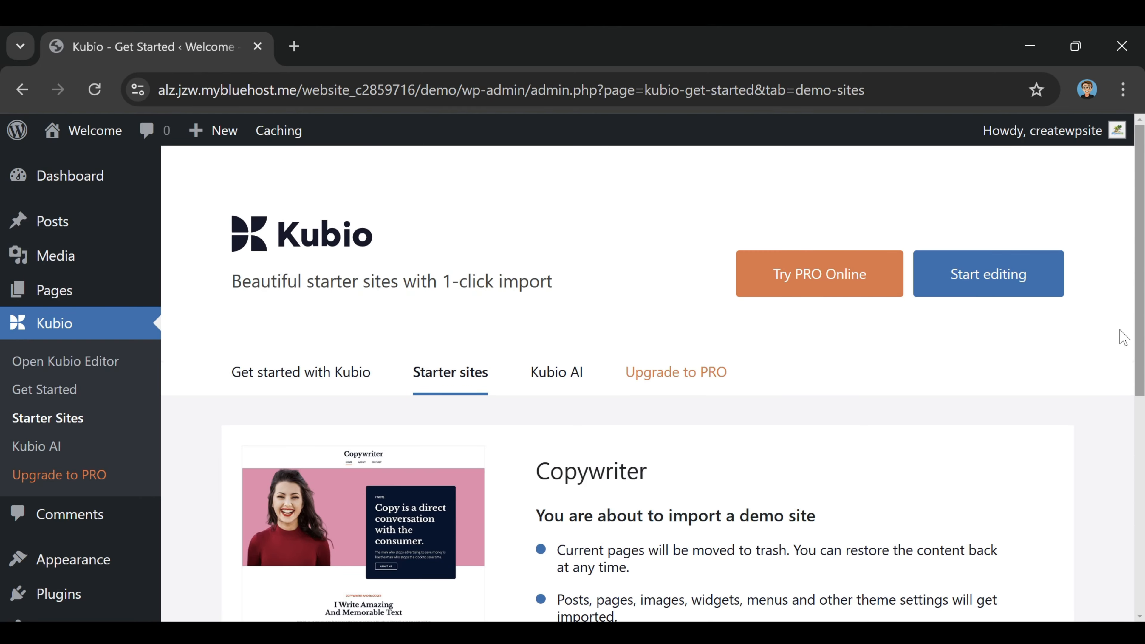
scroll(1104, 342, "down", 5)
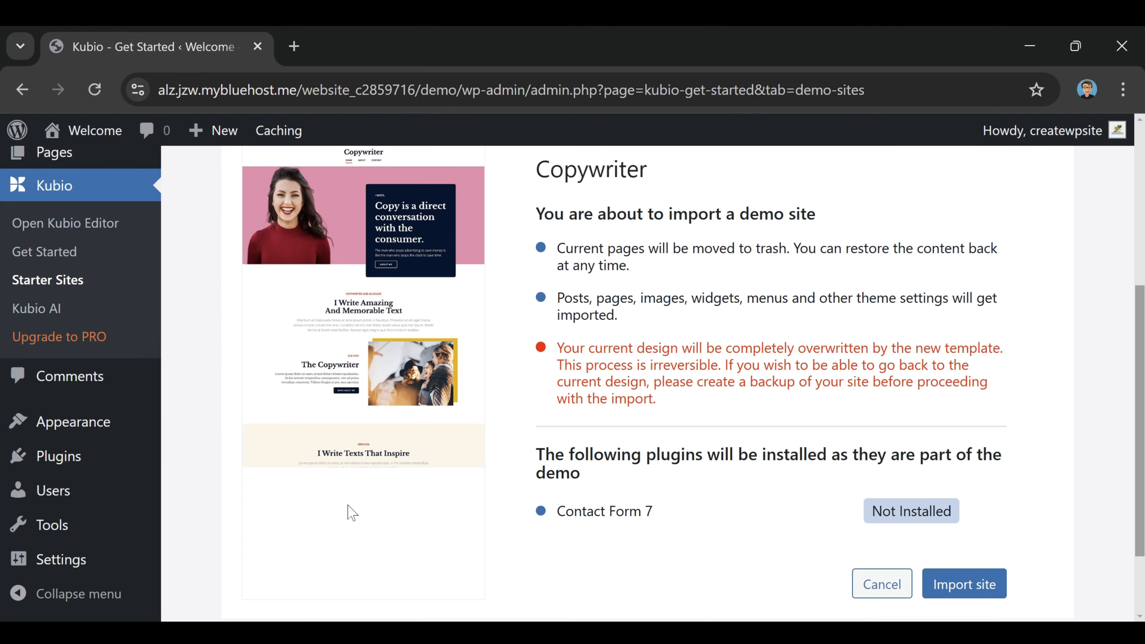
left_click(969, 586)
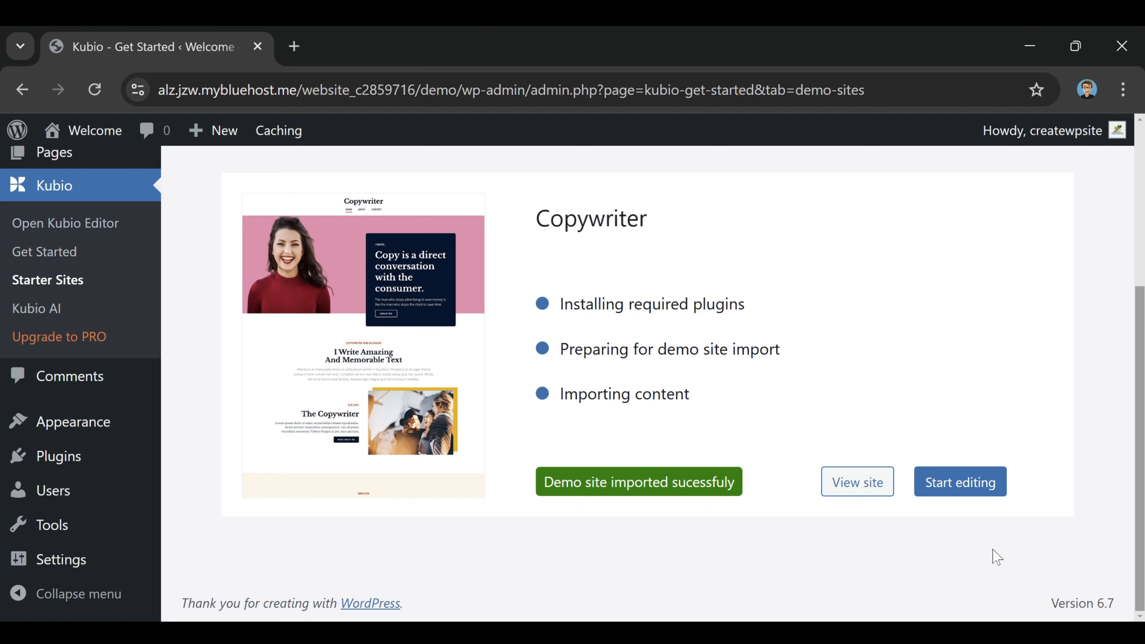
left_click(957, 496)
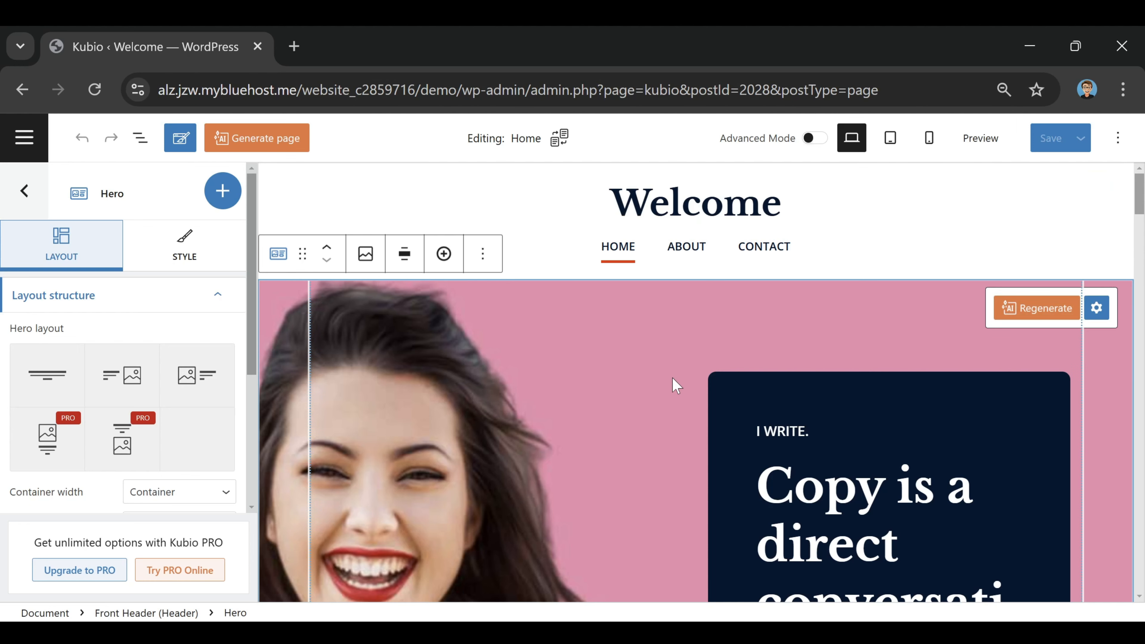
left_click(684, 209)
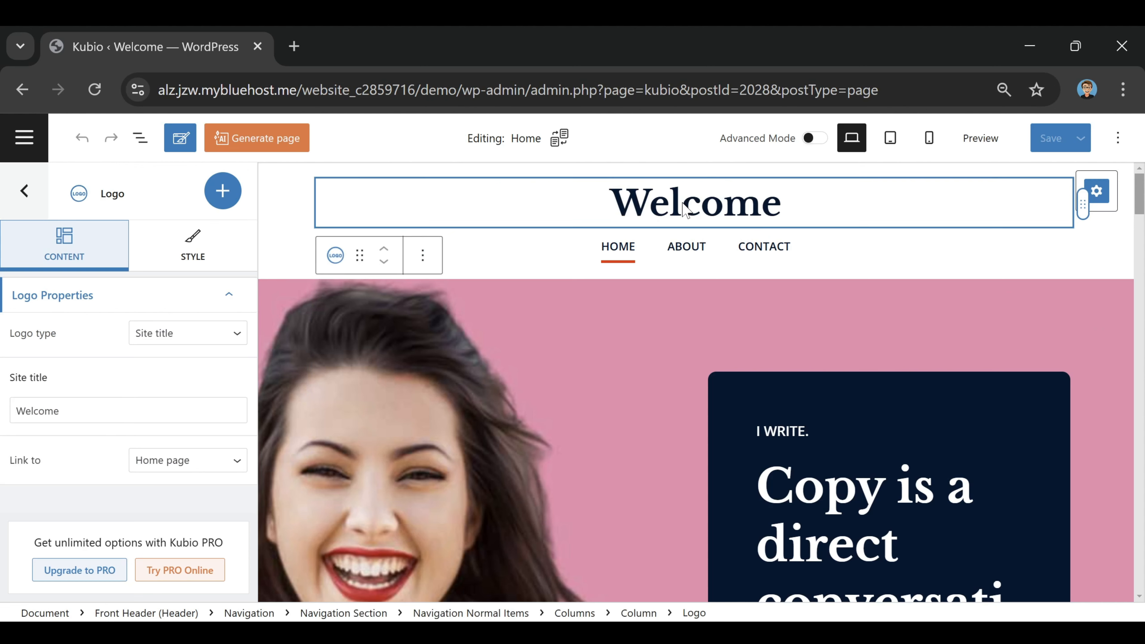
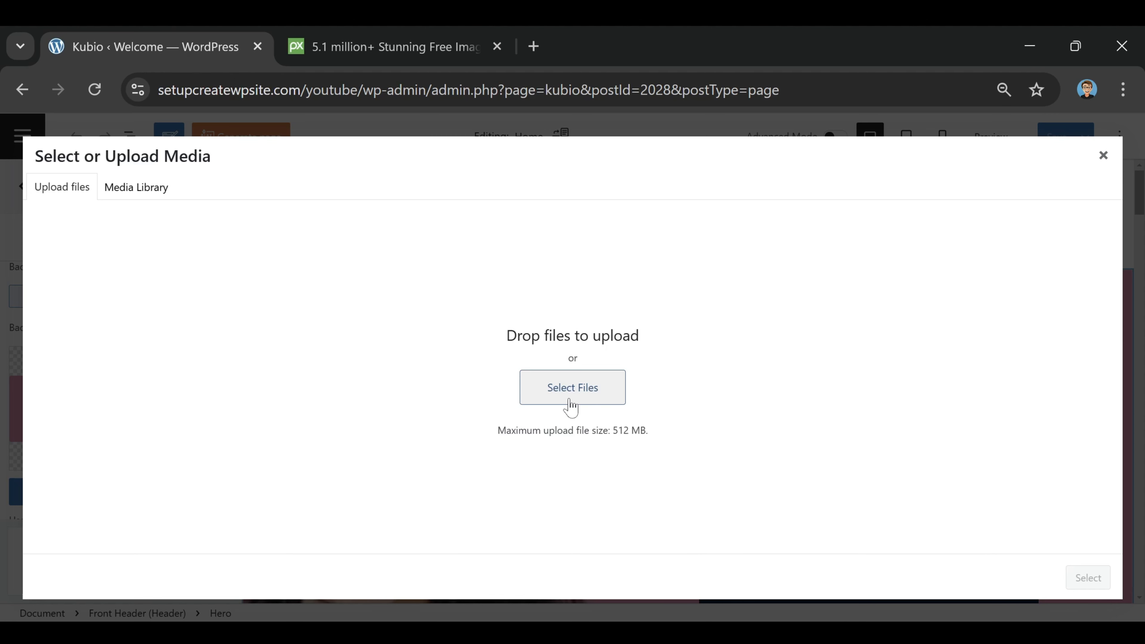
Step: Browse the royalty-free images on Pixabay, then close the site and return to the media upload dialog
left_click(427, 50)
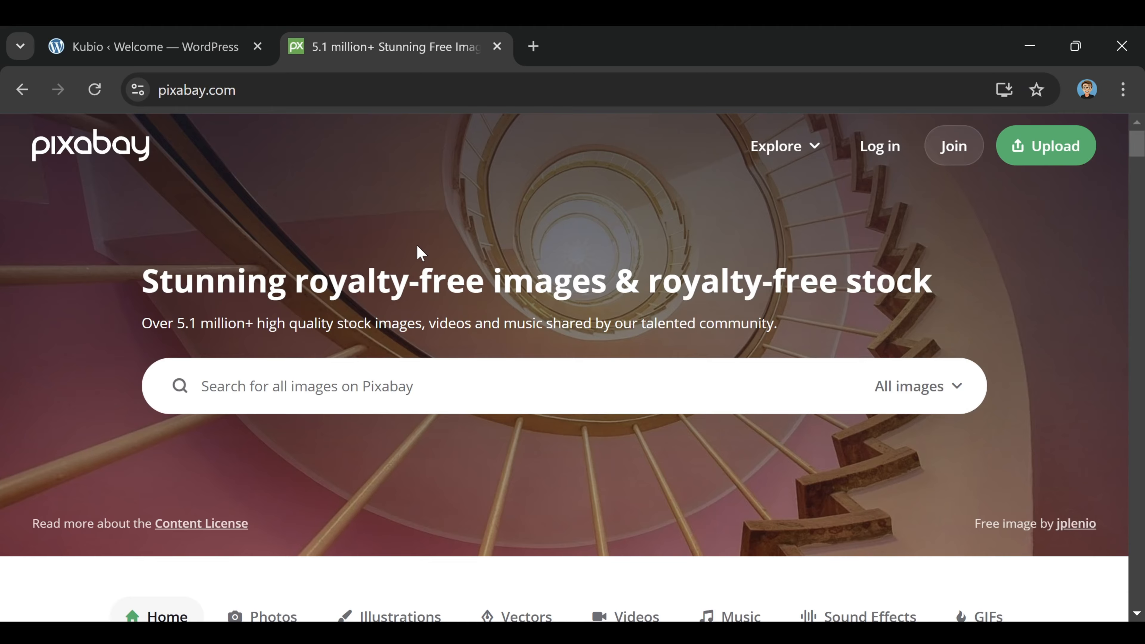
left_click(223, 46)
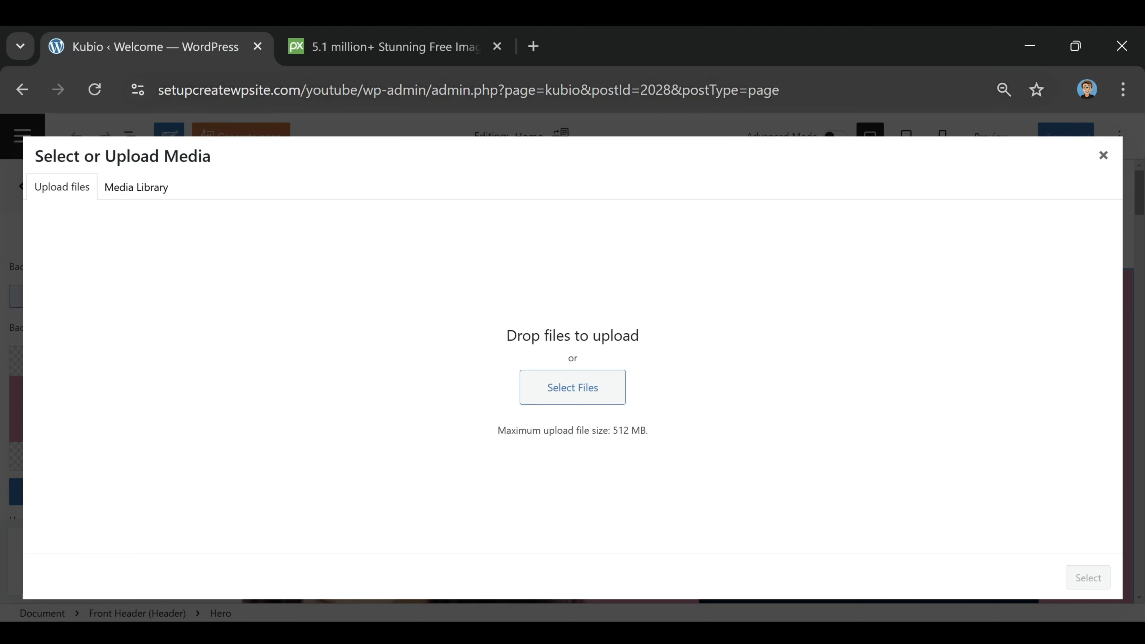
left_click(382, 47)
left_click(306, 386)
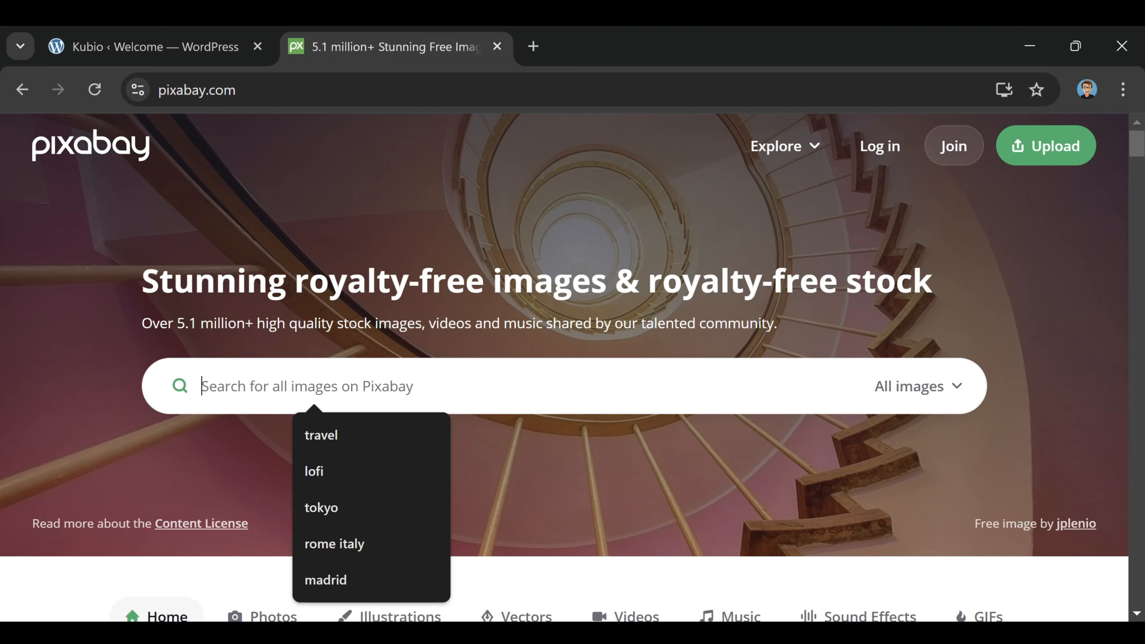
scroll(525, 327, "down", 15)
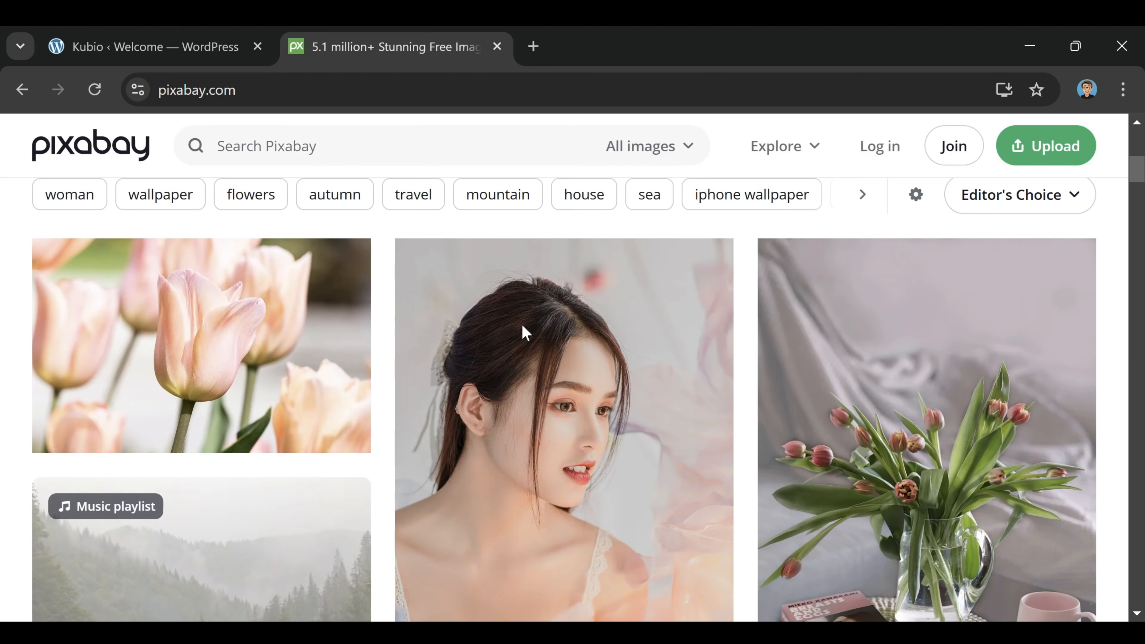
scroll(523, 347, "down", 5)
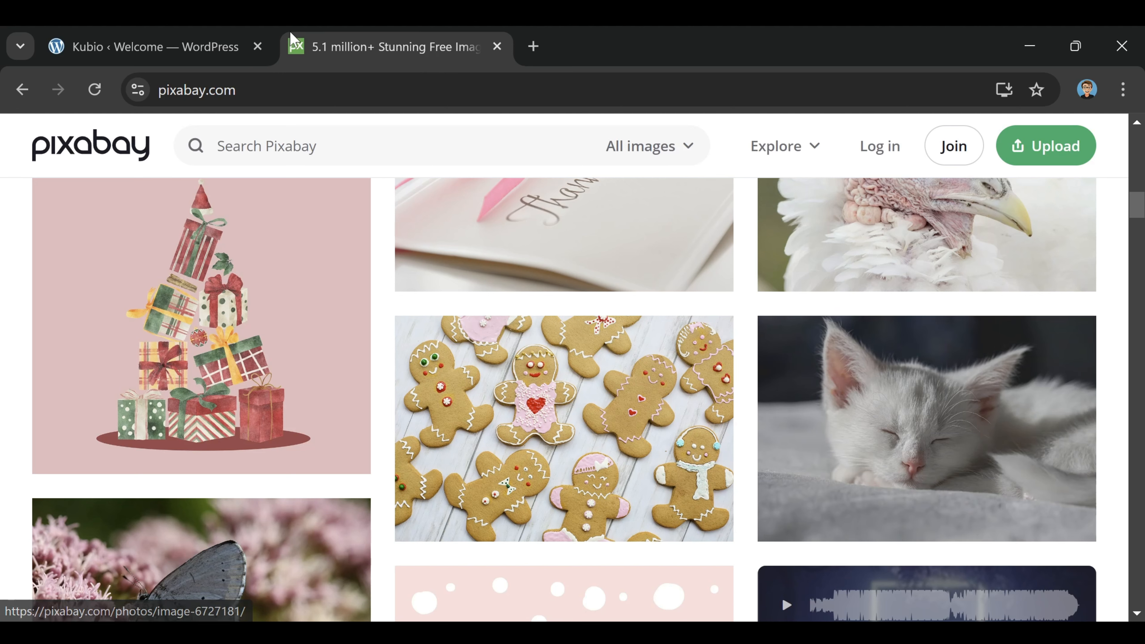
left_click(212, 50)
left_click(497, 46)
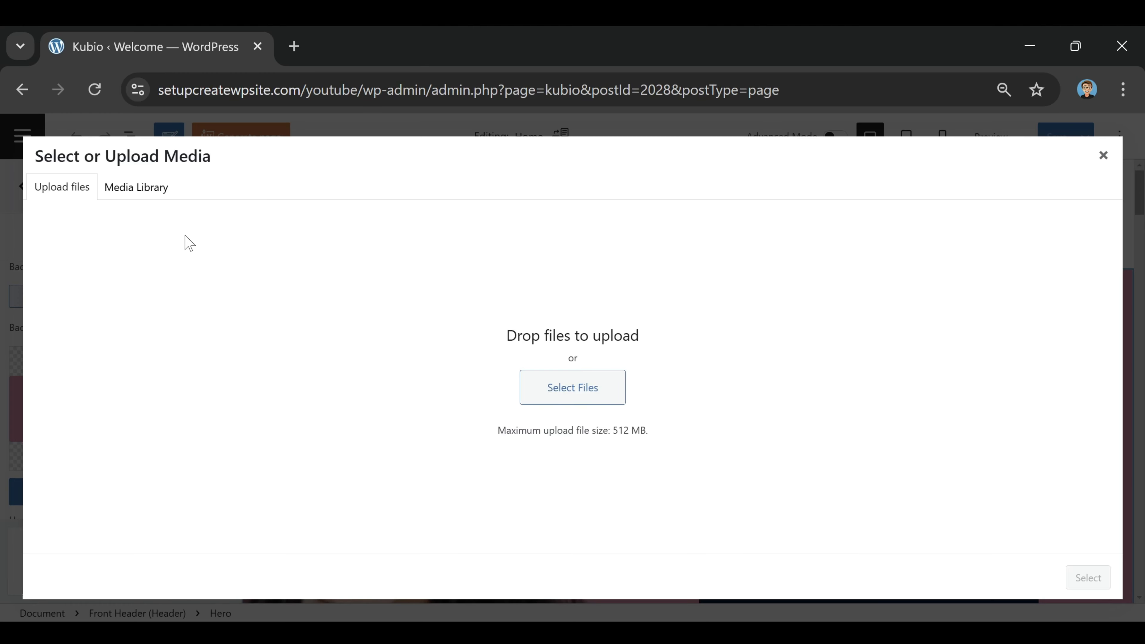
Step: Set the hero section's background image to summer-2880261_1920.jpg from the Media Library
left_click(140, 199)
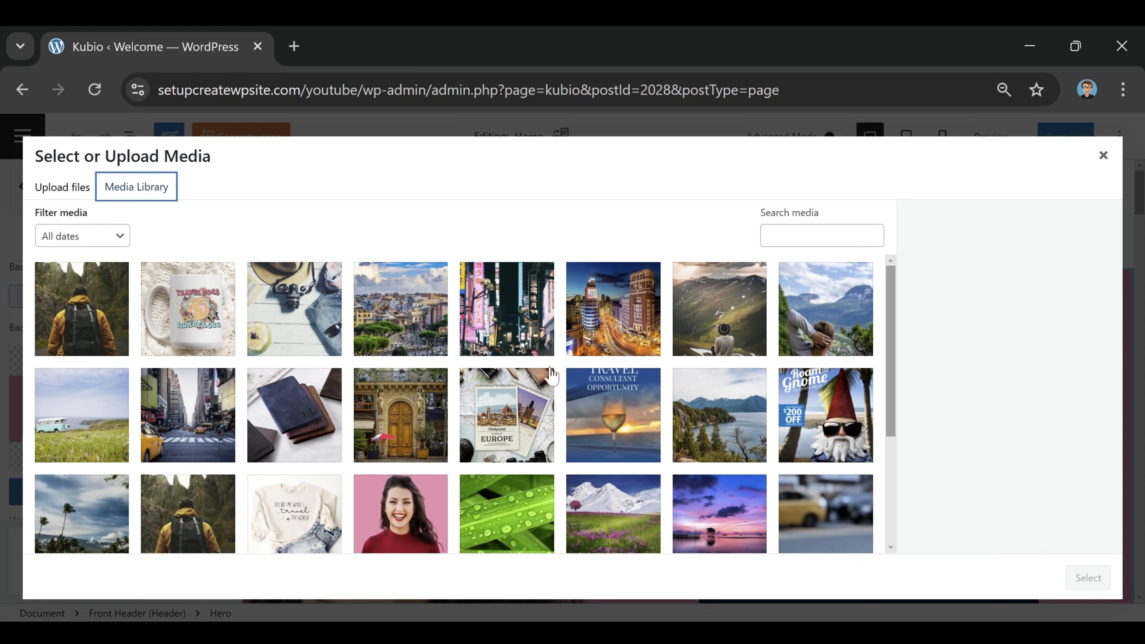
left_click(306, 303)
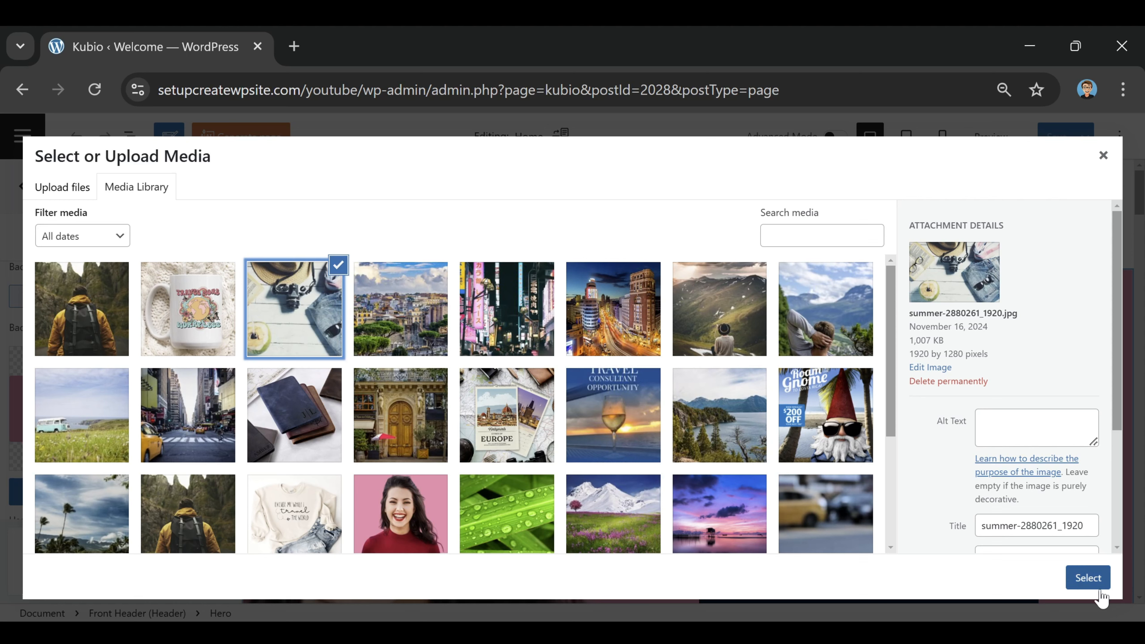
left_click(1090, 583)
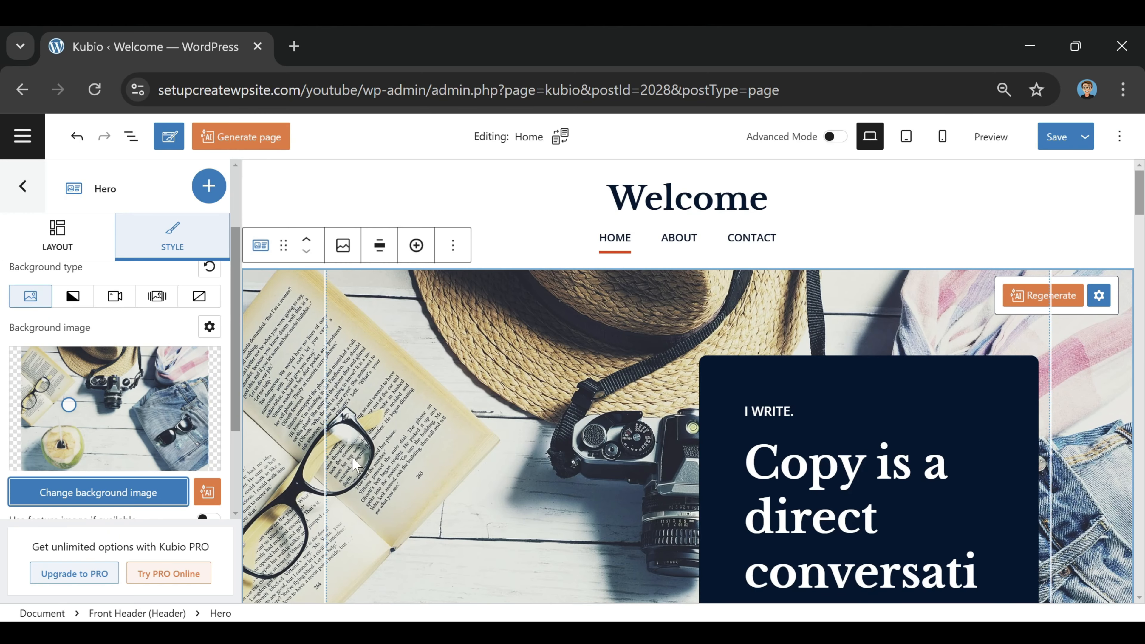
Step: Shift the focal point of the hero background image to just beyond its centre and save the page
left_click_drag(69, 405, 101, 433)
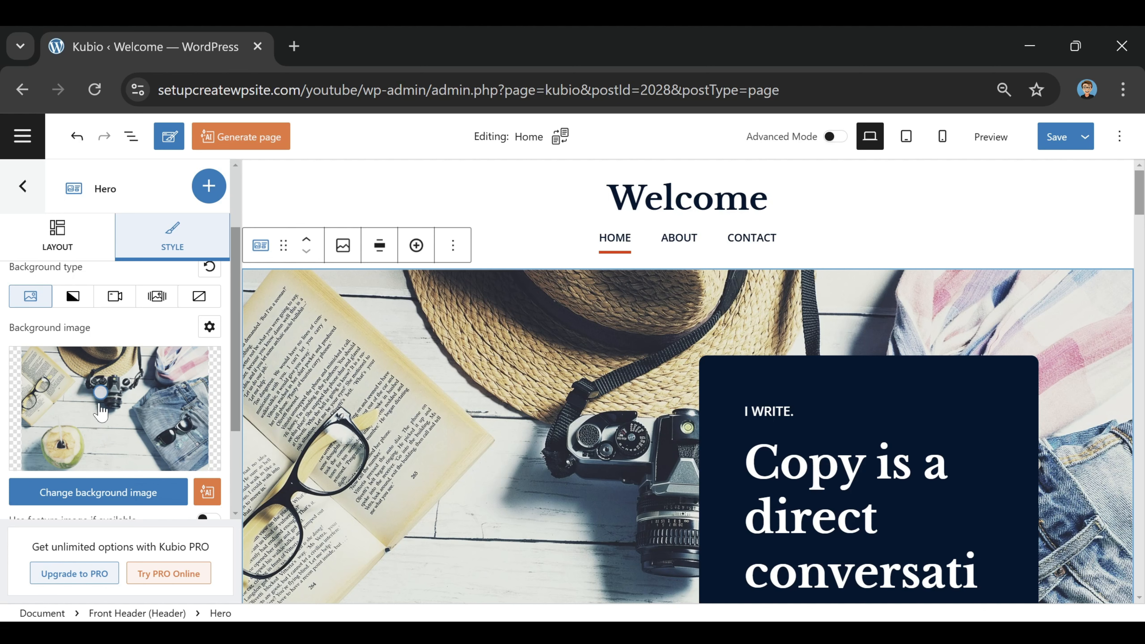
mouse_move(102, 394)
left_mouse_down()
mouse_move(46, 366)
mouse_move(165, 396)
mouse_move(161, 457)
mouse_move(97, 383)
mouse_move(118, 399)
left_mouse_up()
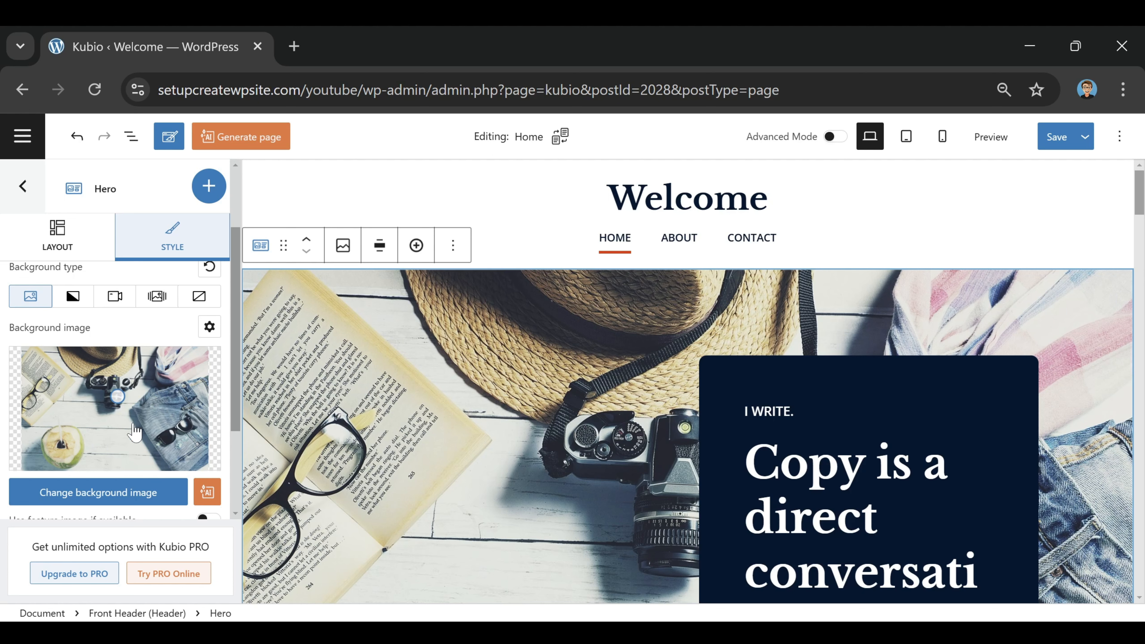
left_click(1055, 144)
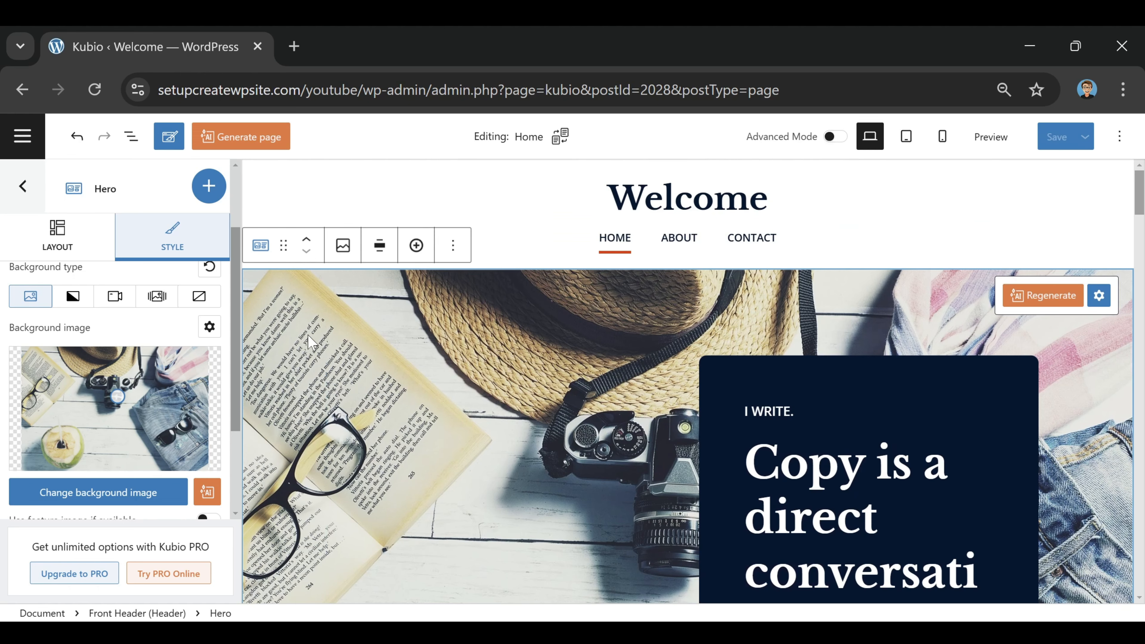
Step: Look over the home page's sections and select the Welcome site title in the header
scroll(310, 344, "down", 8)
scroll(310, 344, "down", 5)
scroll(308, 341, "up", 10)
left_click(590, 213)
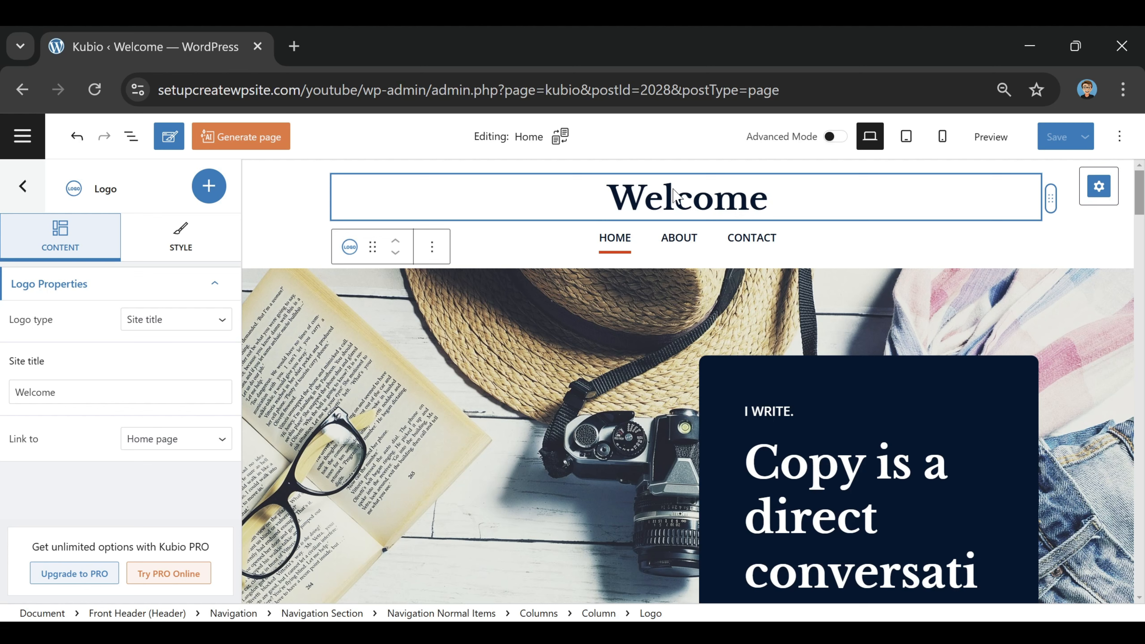
Step: Try the Logo image type for the header logo and switch it back to Site title
left_click(151, 319)
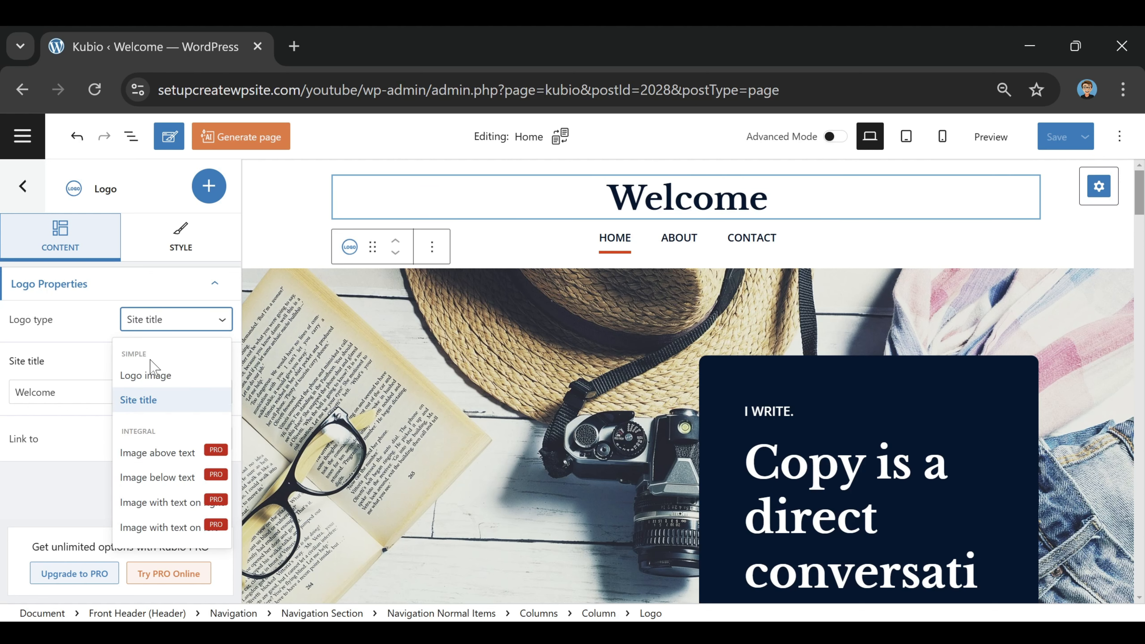
left_click(163, 382)
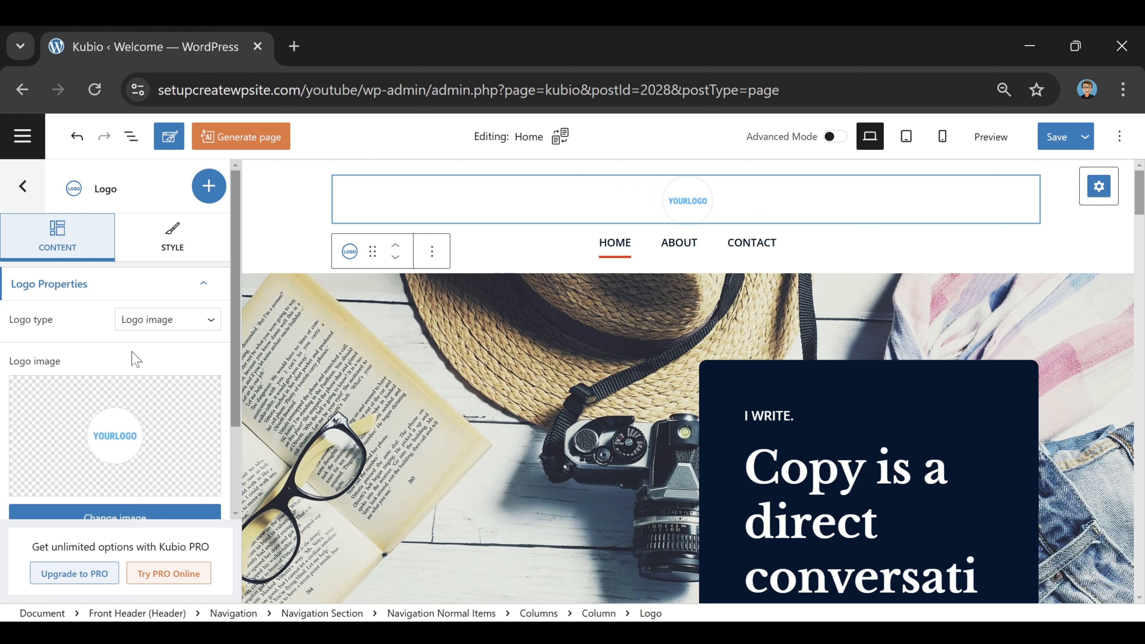
left_click(163, 328)
left_click(153, 399)
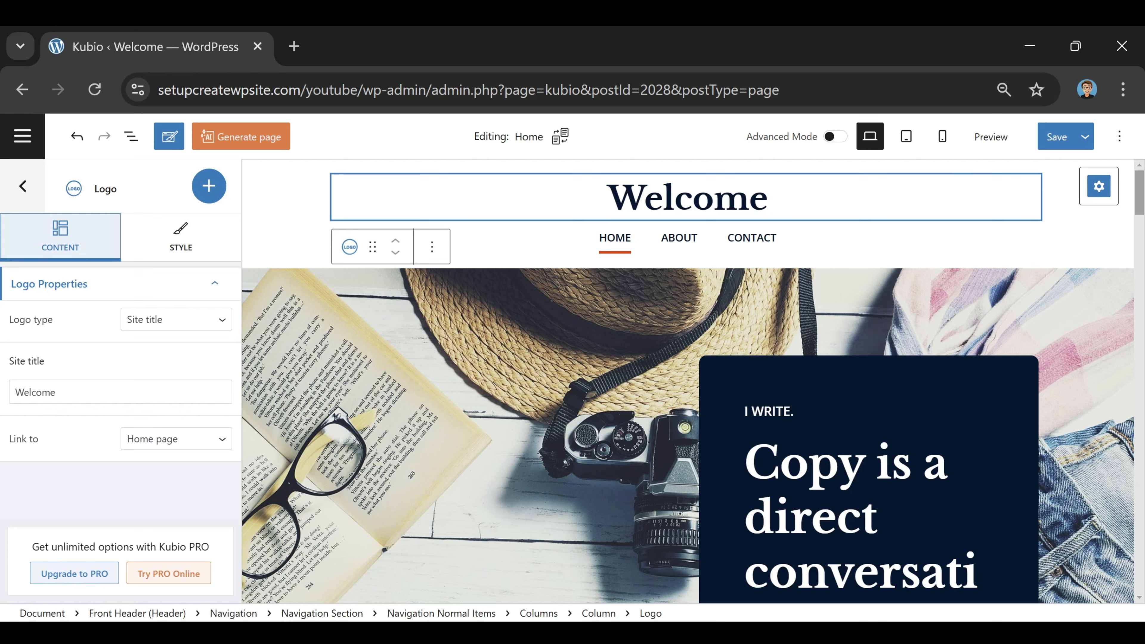
Step: Change the header's site title to The Global Traveler
left_click_drag(68, 393, 4, 389)
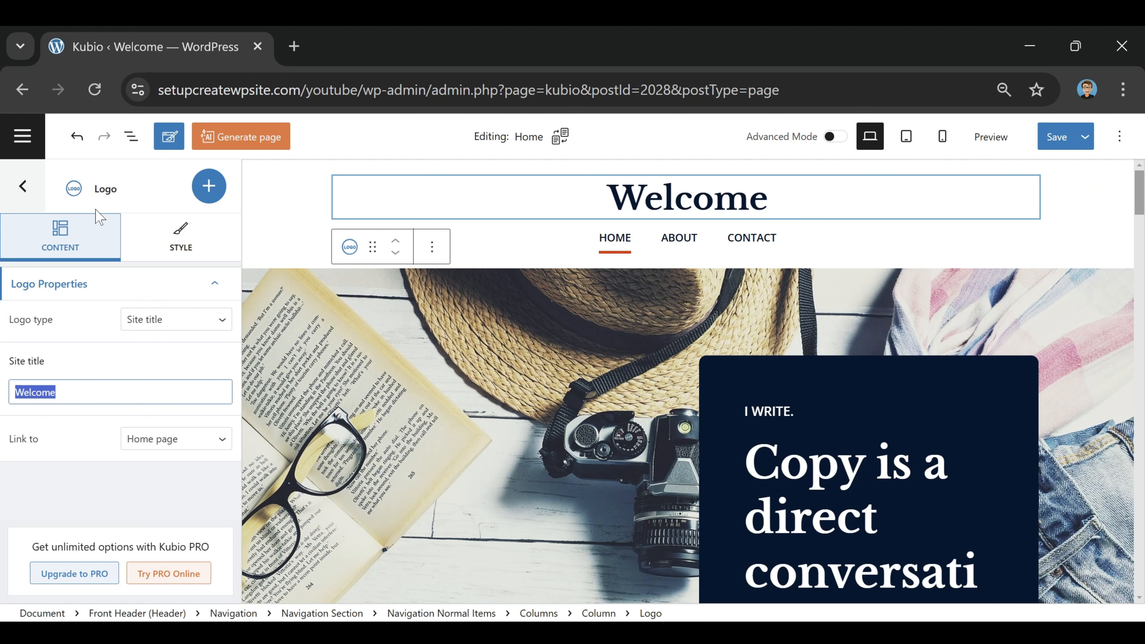
key("BackSpace")
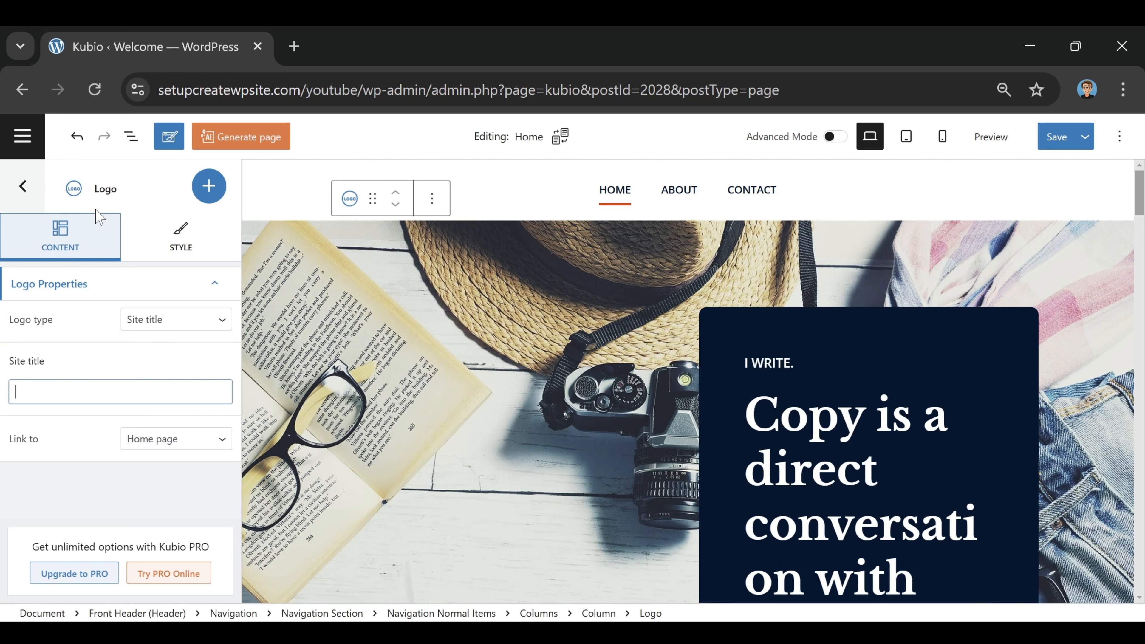
type("The Global Traveler")
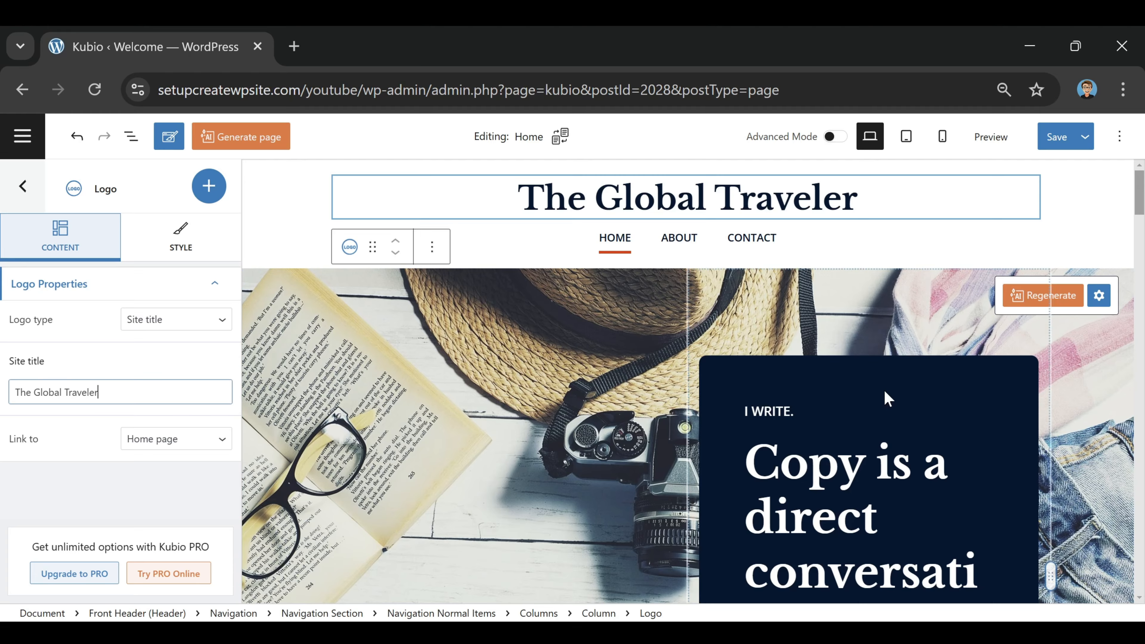
Step: Replace the hero's main heading with "Lost and Found: Discovering the World Through Travel"
scroll(746, 311, "down", 2)
scroll(746, 311, "down", 2)
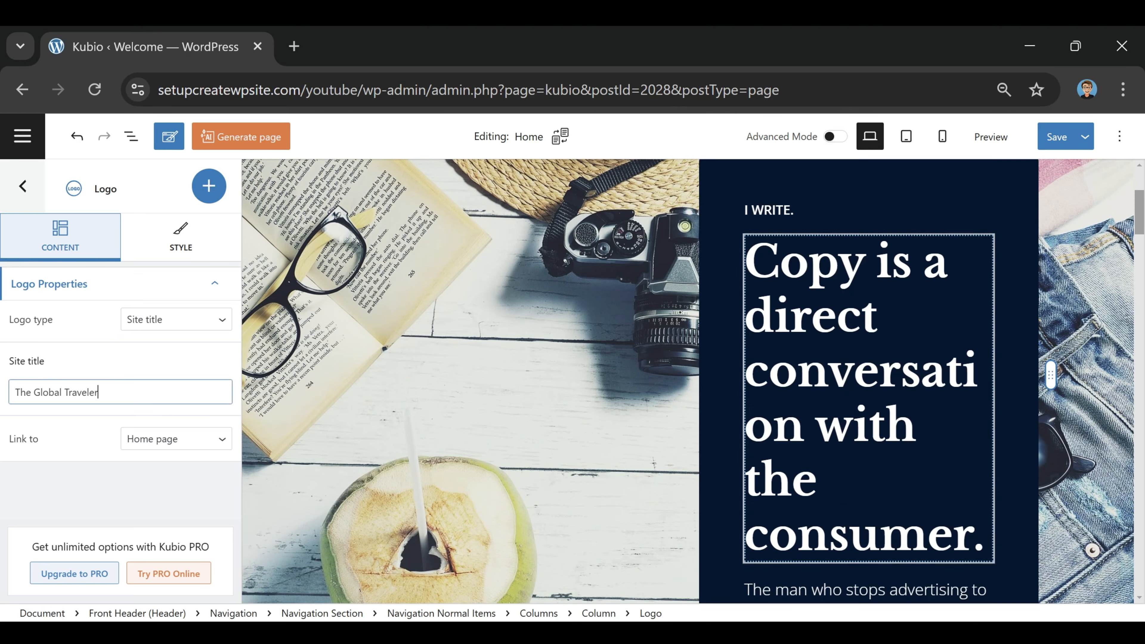
scroll(747, 311, "down", 2)
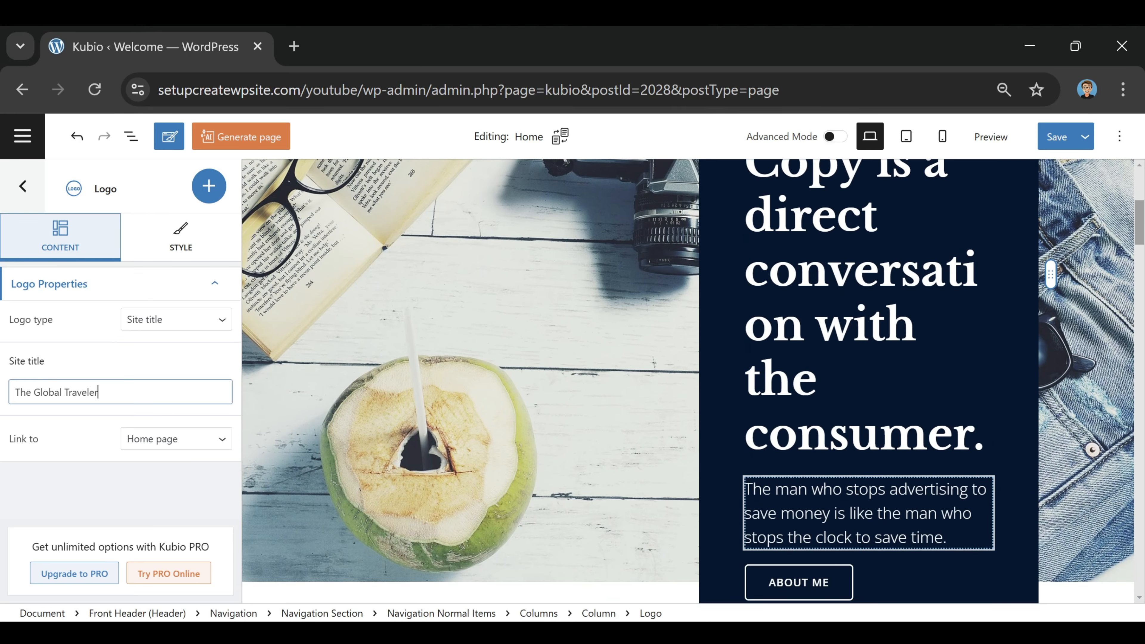
scroll(746, 311, "up", 2)
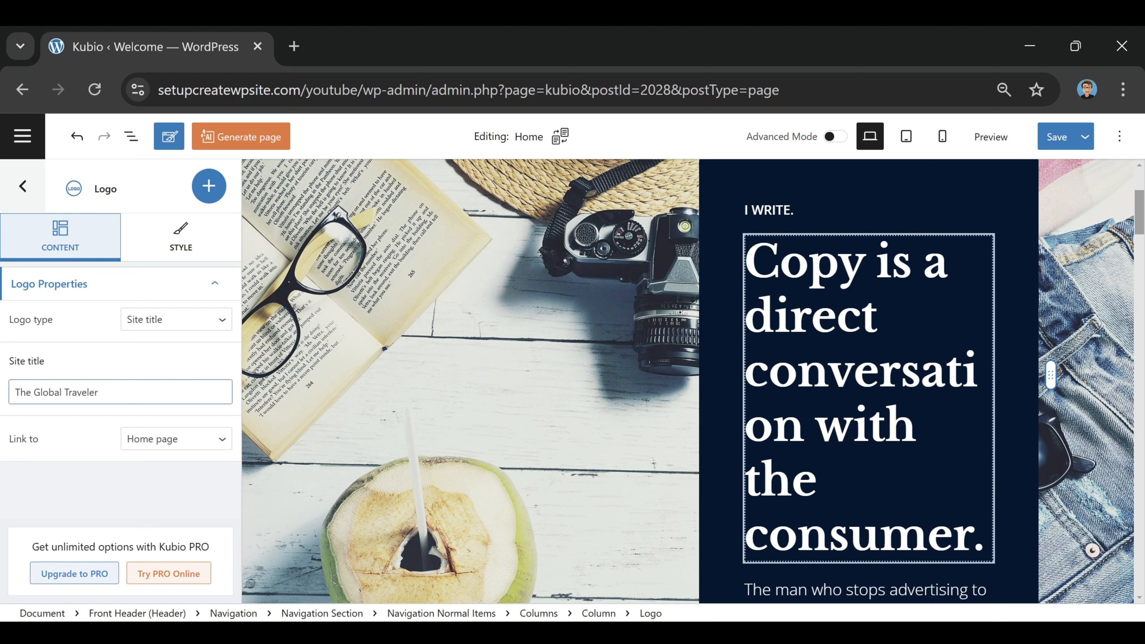
left_click(837, 317)
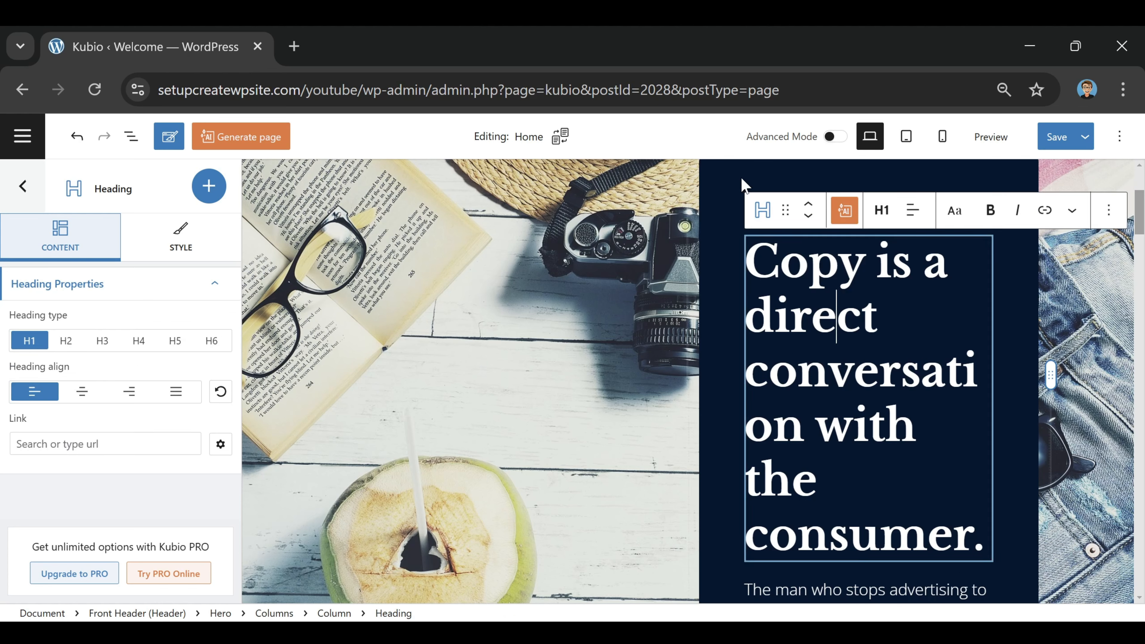
left_click(733, 216)
left_click(789, 211)
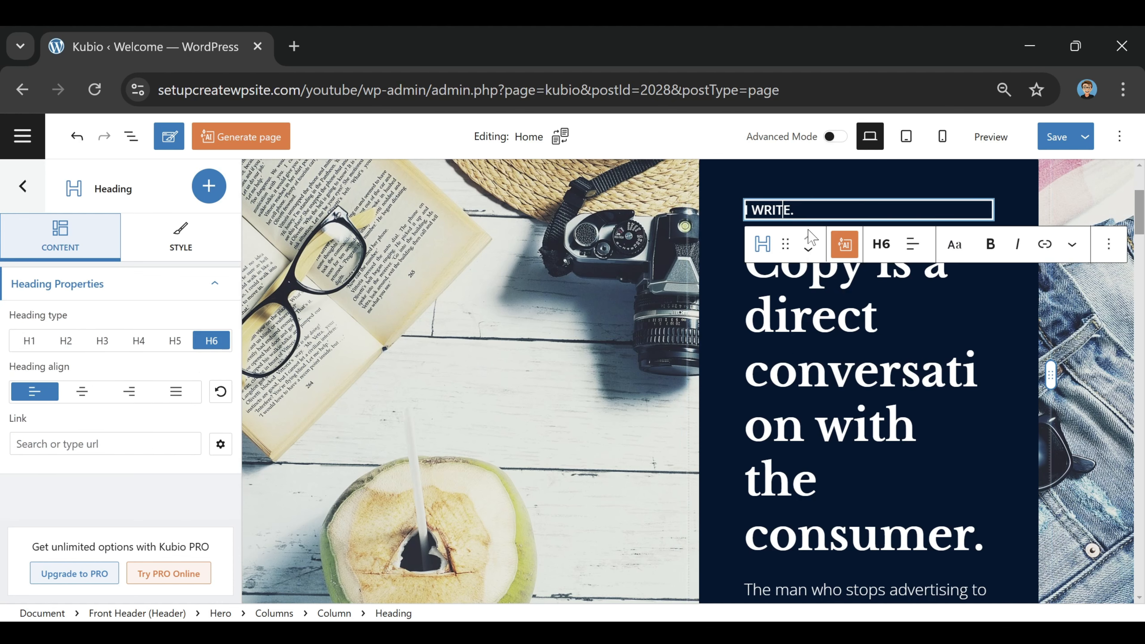
left_click(854, 371)
left_click(974, 537)
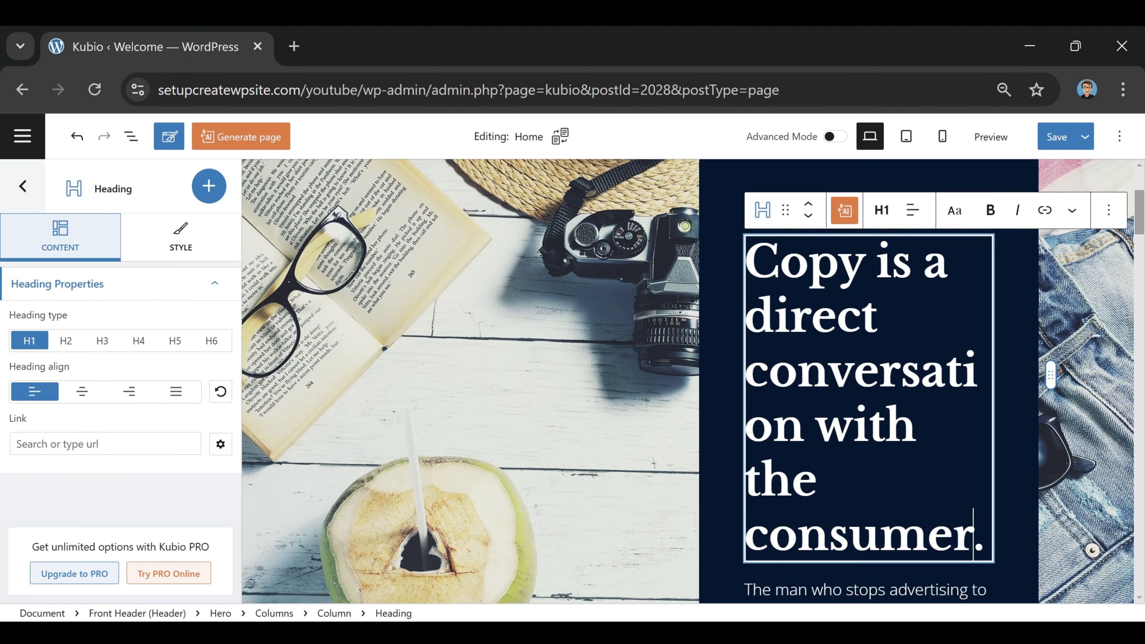
left_click_drag(985, 537, 747, 263)
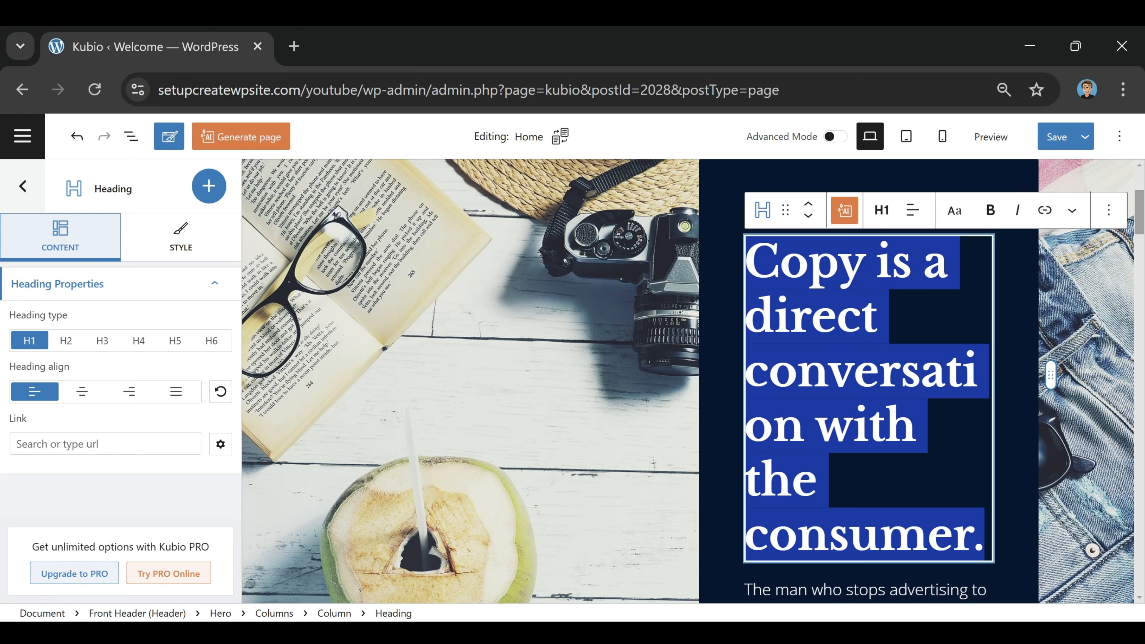
key("BackSpace")
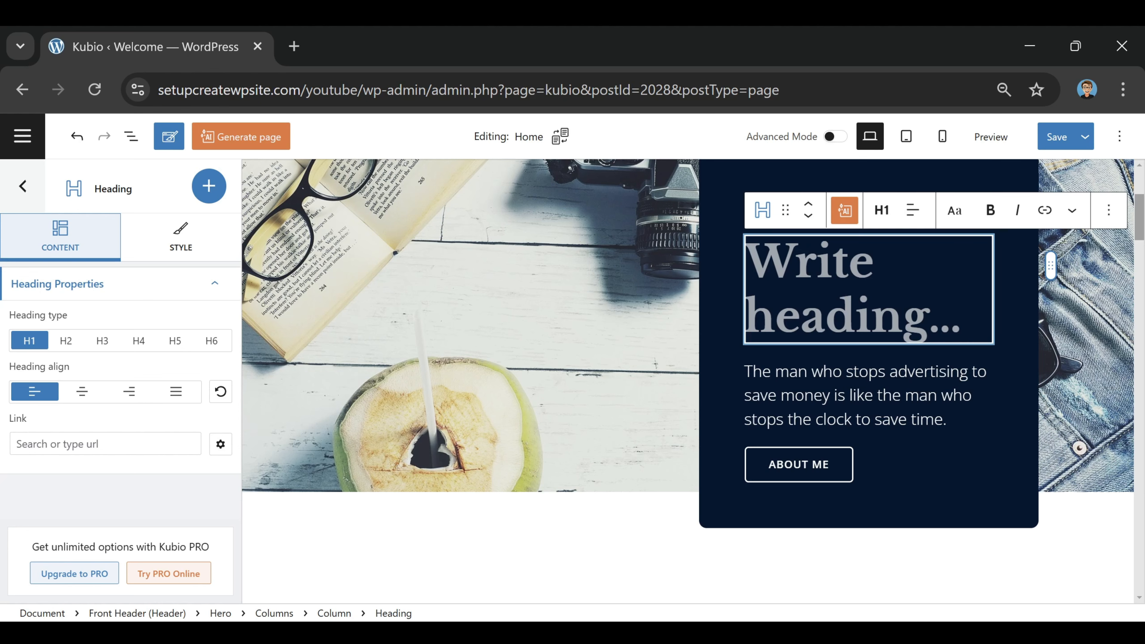
type("Lost and Found: Discovering the World Through Travel")
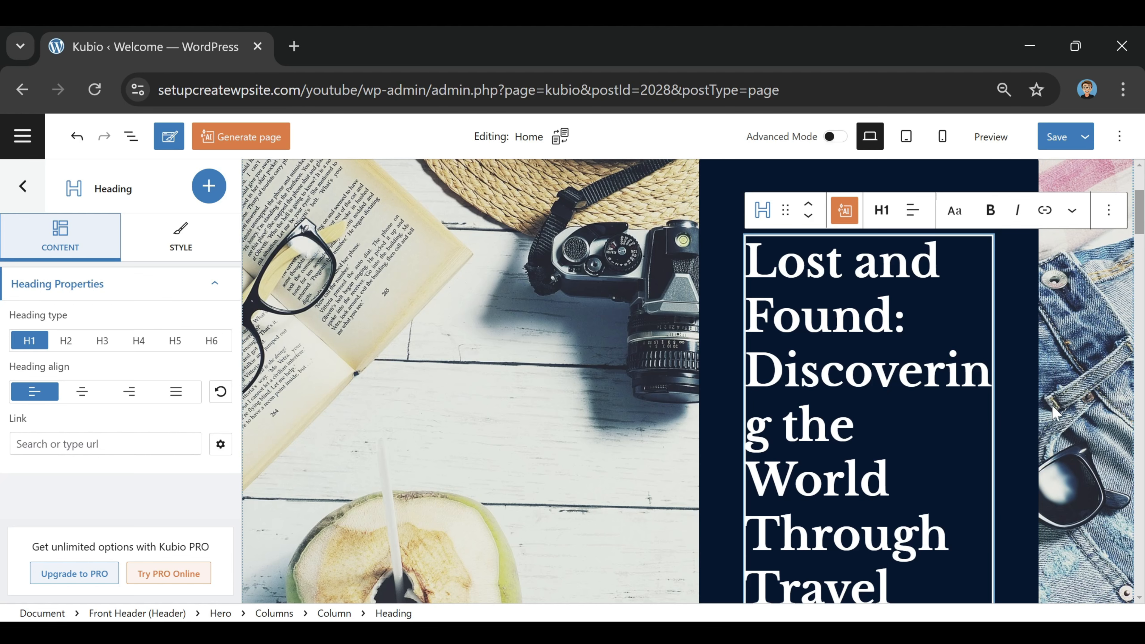
Step: Widen the hero's text column to about 57.49% and change the small heading above the title to TRAVEL
left_click_drag(1052, 405, 1122, 420)
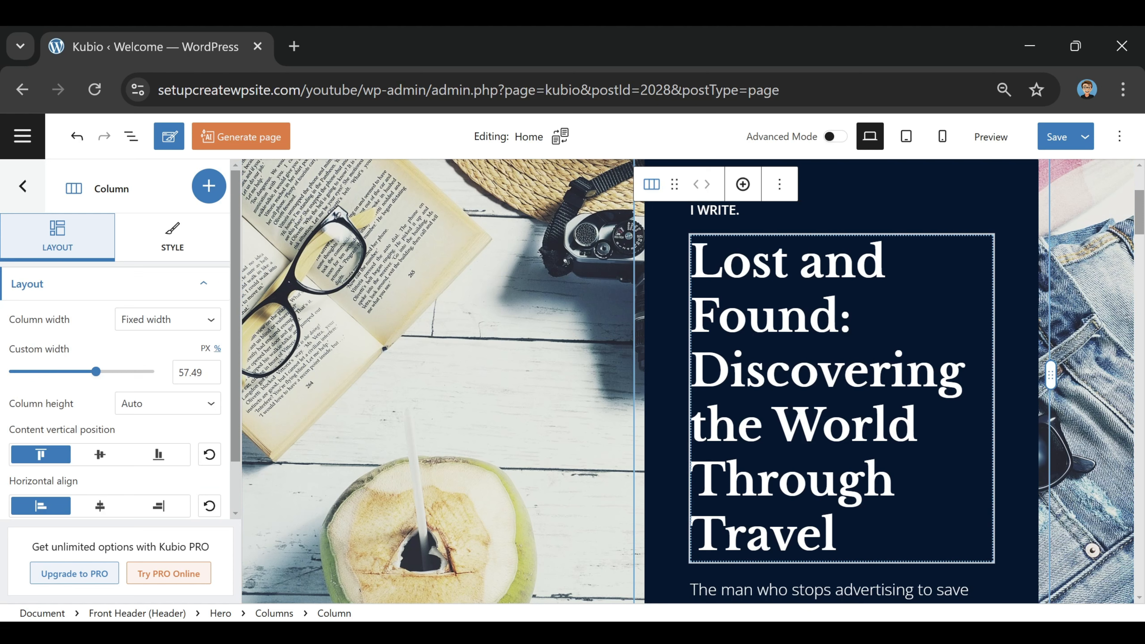
left_click(721, 210)
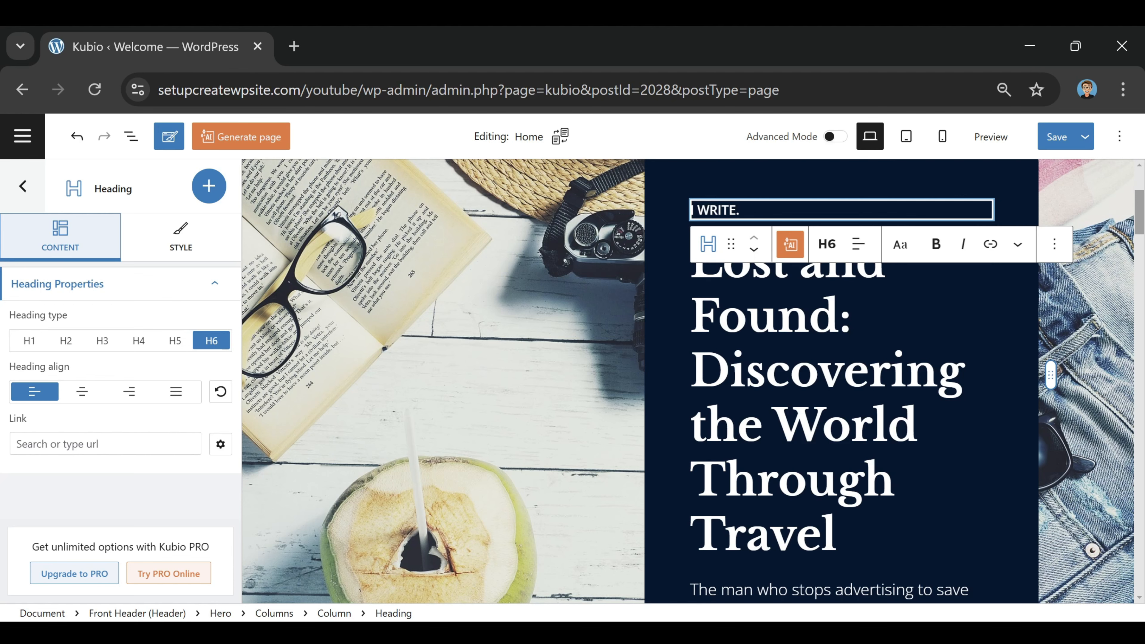
left_click(778, 481)
scroll(778, 480, "down", 4)
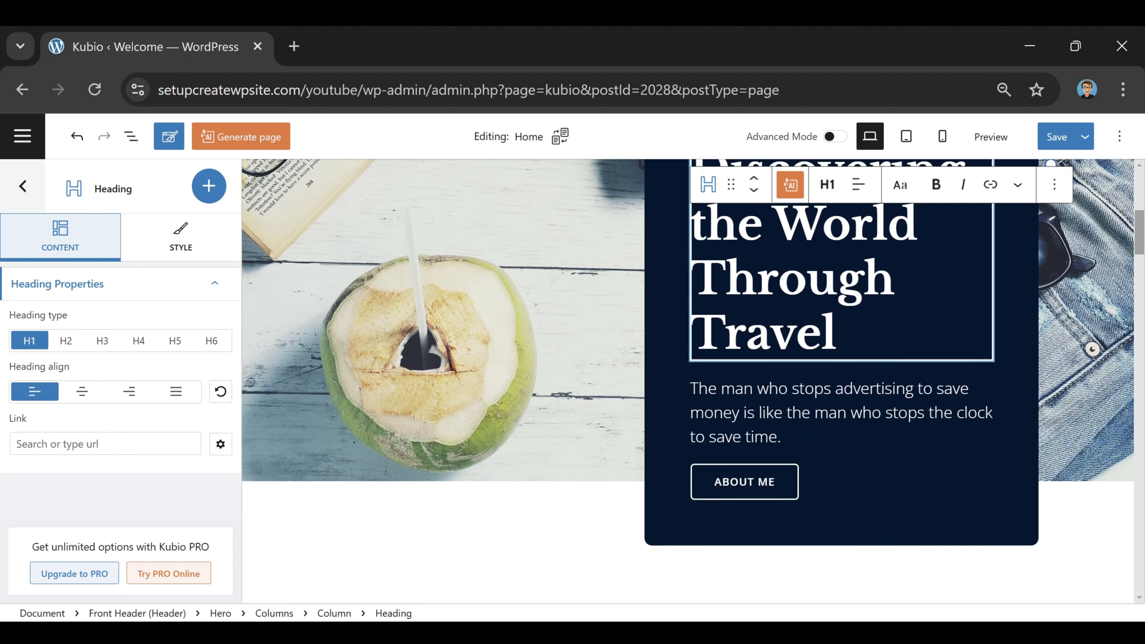
Step: Select the hero's description paragraph and look over the edited hero and the content below it
left_click(783, 413)
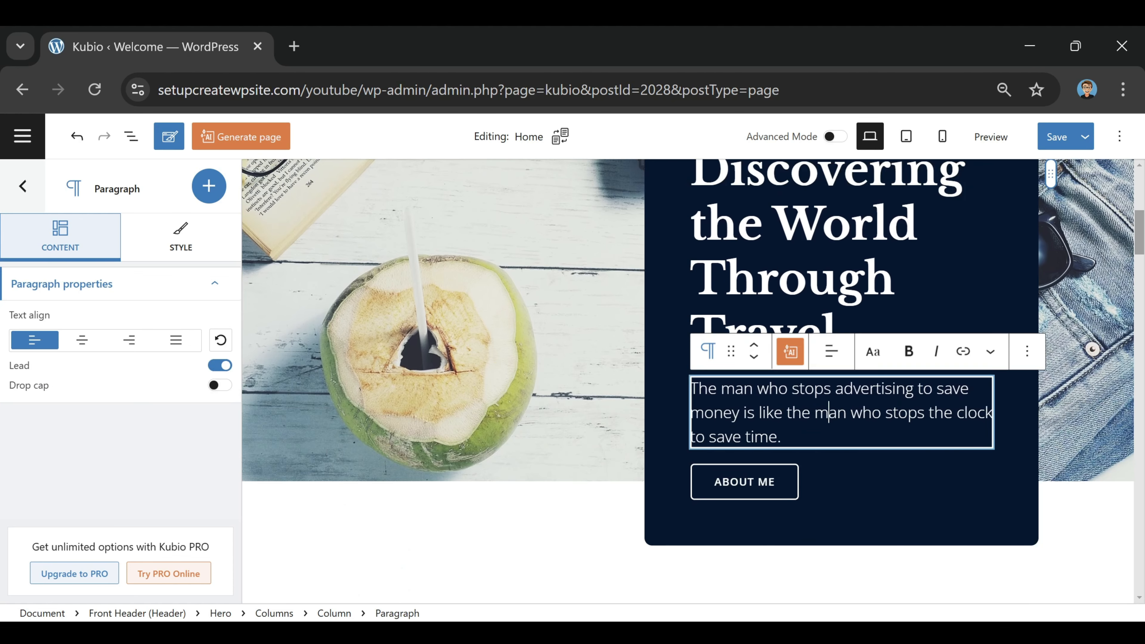
left_click_drag(781, 436, 769, 364)
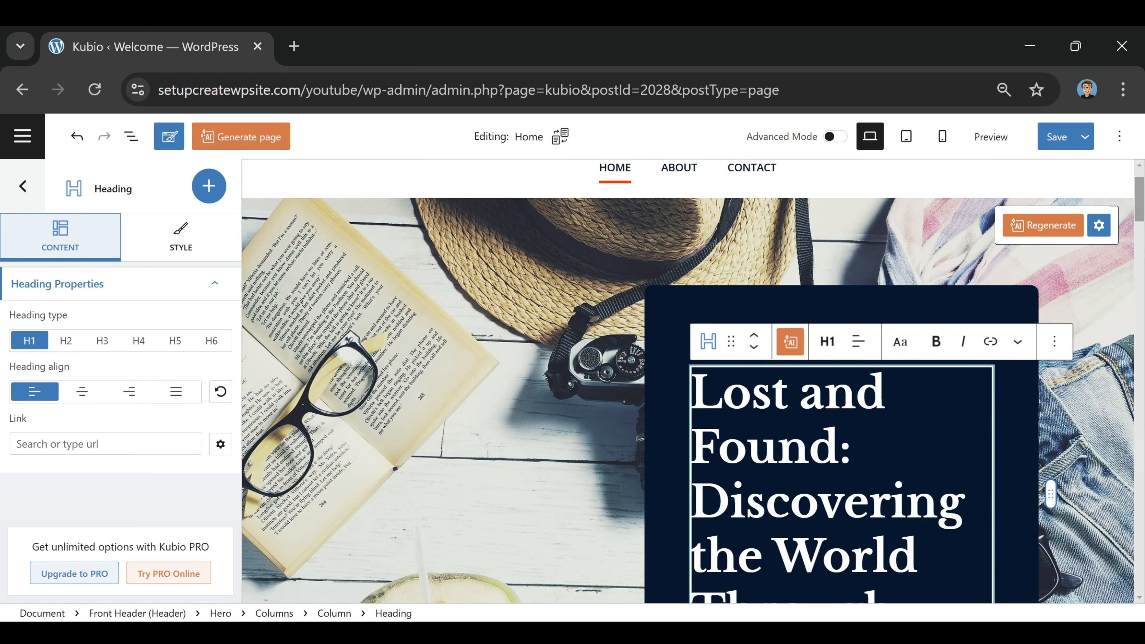
scroll(886, 356, "up", 2)
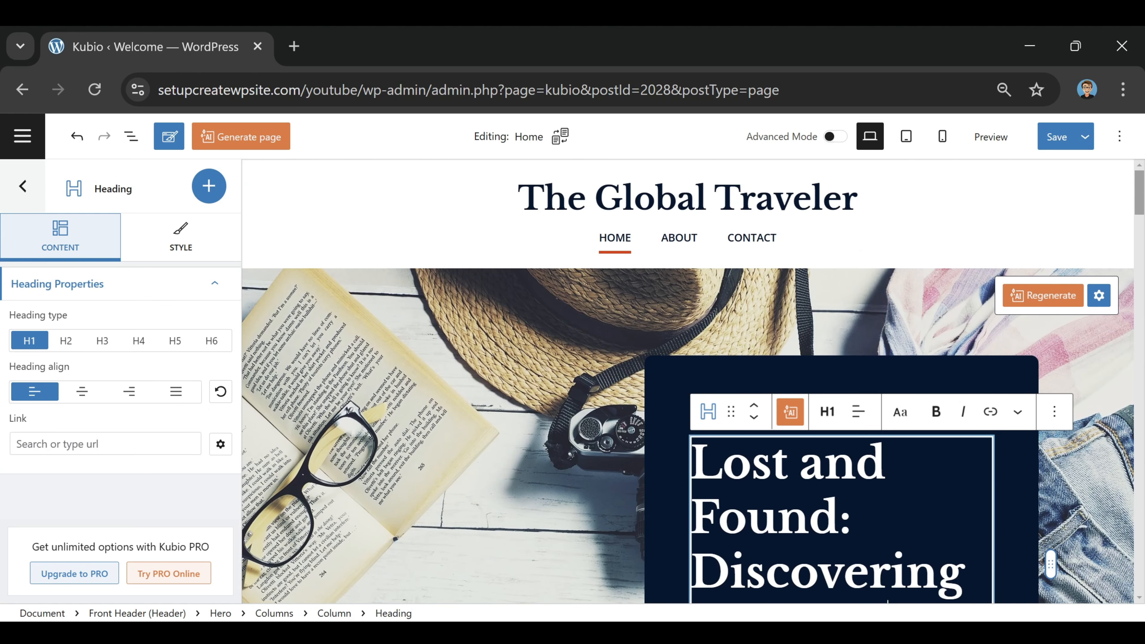
scroll(687, 381, "down", 4)
scroll(900, 375, "down", 8)
scroll(890, 327, "up", 10)
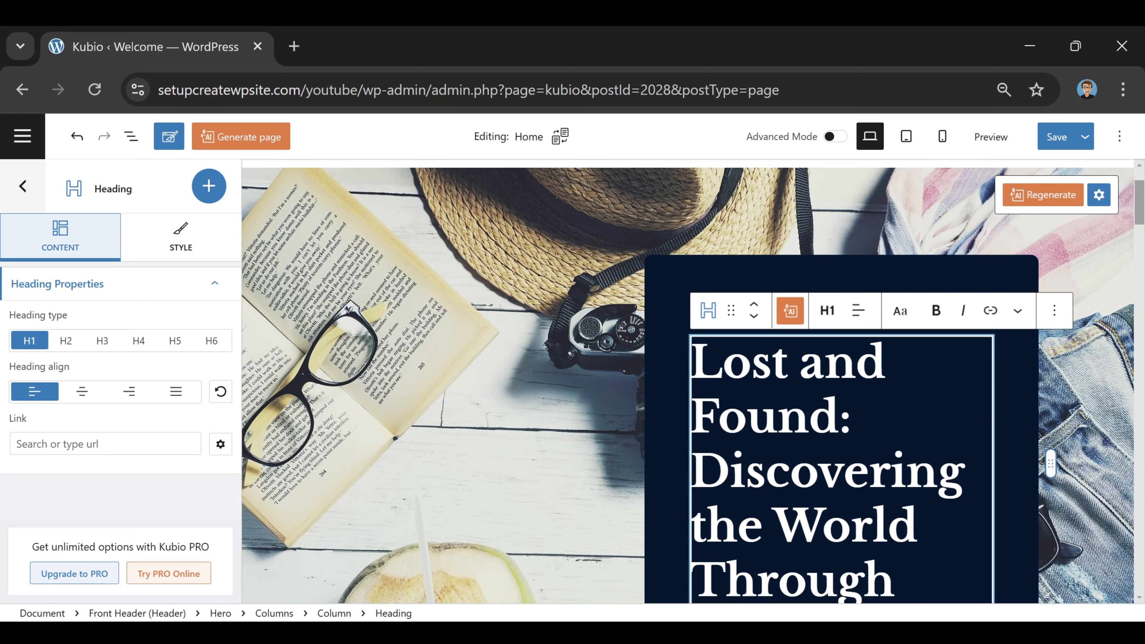
scroll(721, 250, "up", 2)
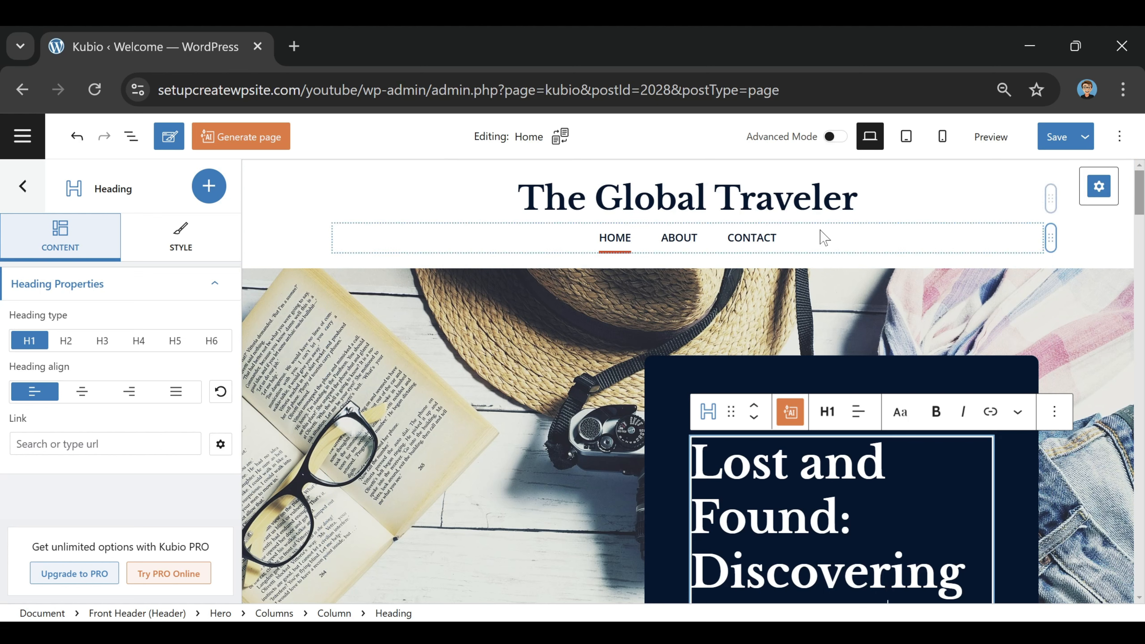
Step: Reorder the items of the header's Main menu to Home, Contact, About
left_click(781, 246)
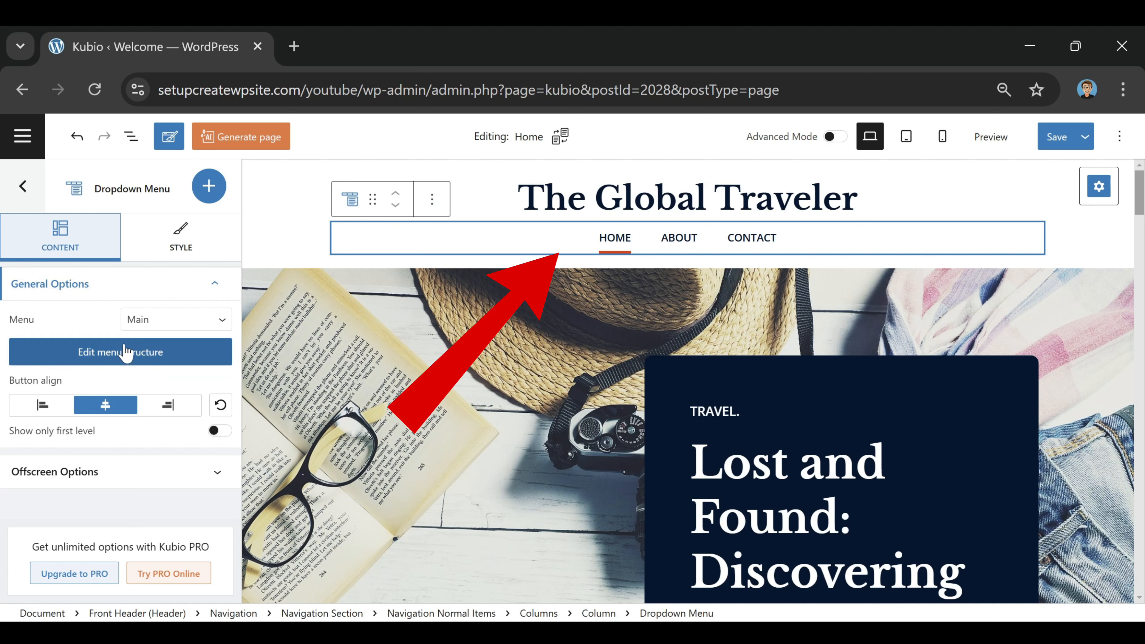
left_click(121, 356)
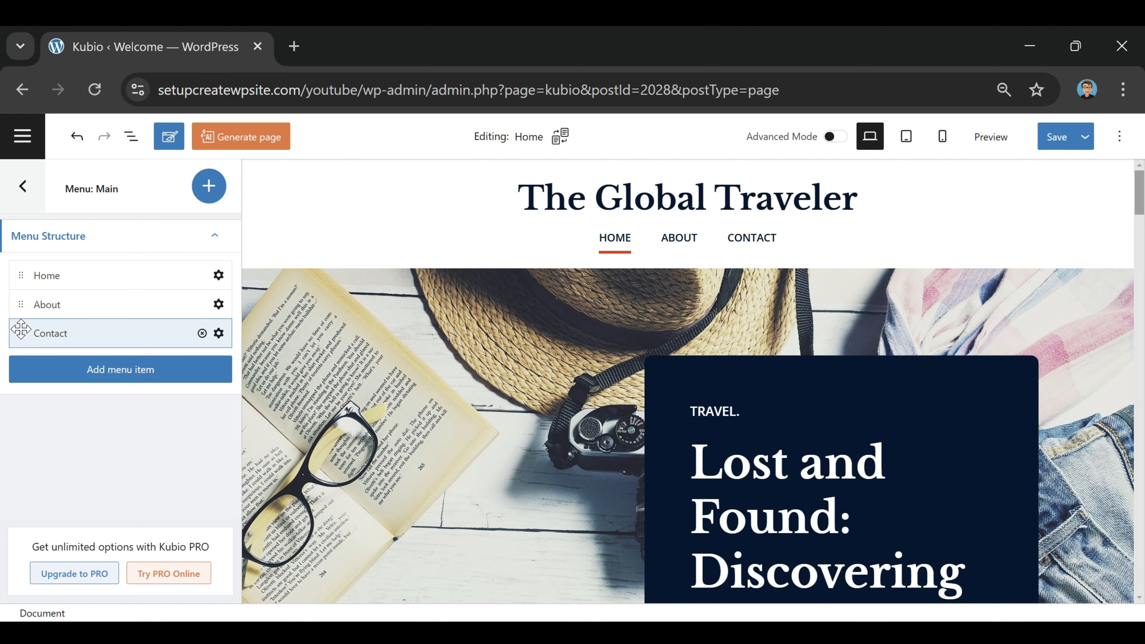
left_click_drag(21, 330, 27, 280)
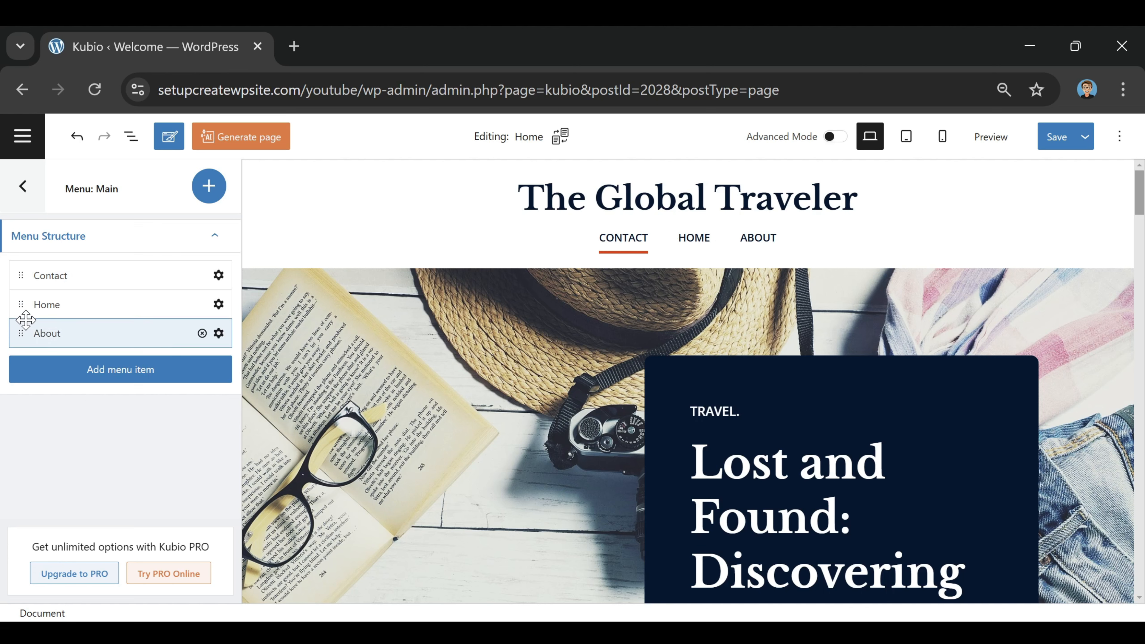
left_click_drag(23, 302, 13, 271)
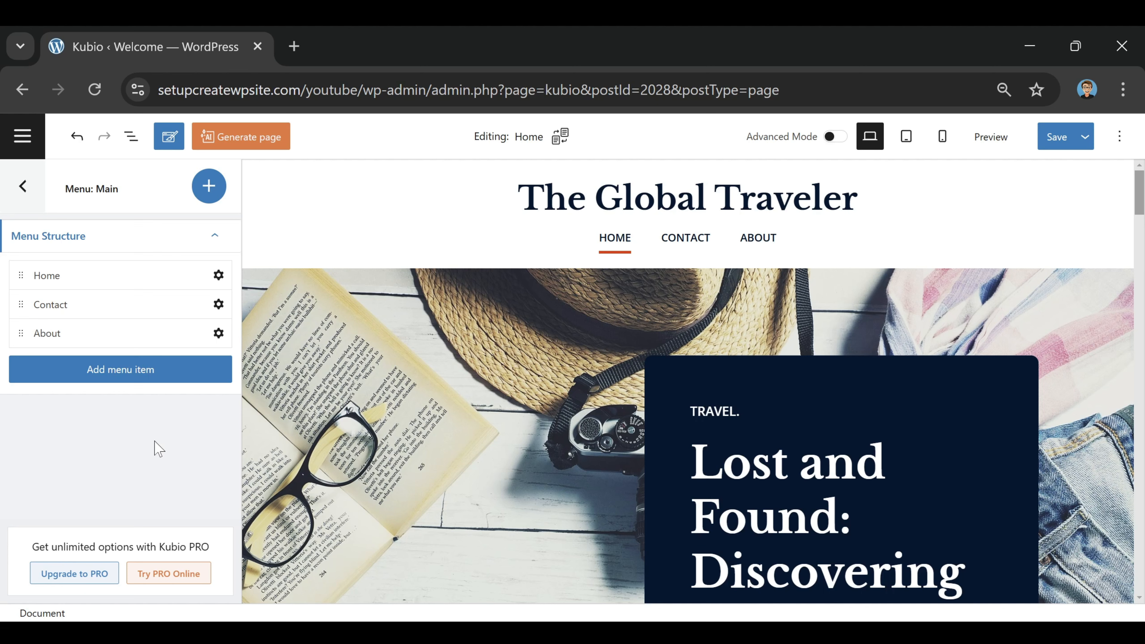
Step: Add two items labelled Store and Blog to the Main menu and save the page
left_click(117, 379)
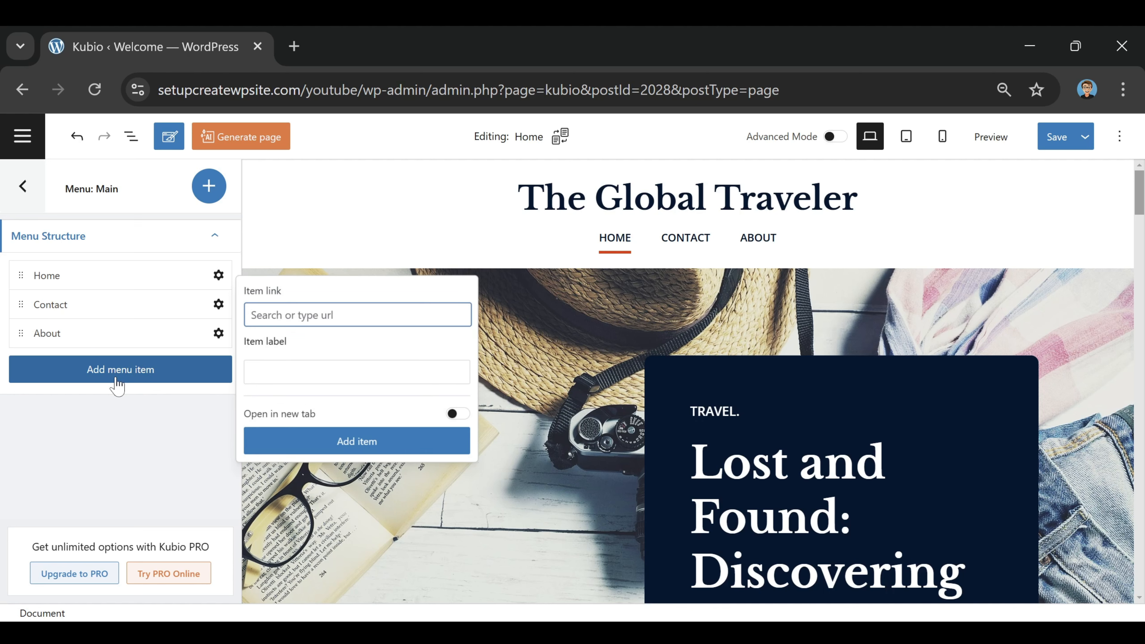
key("Tab")
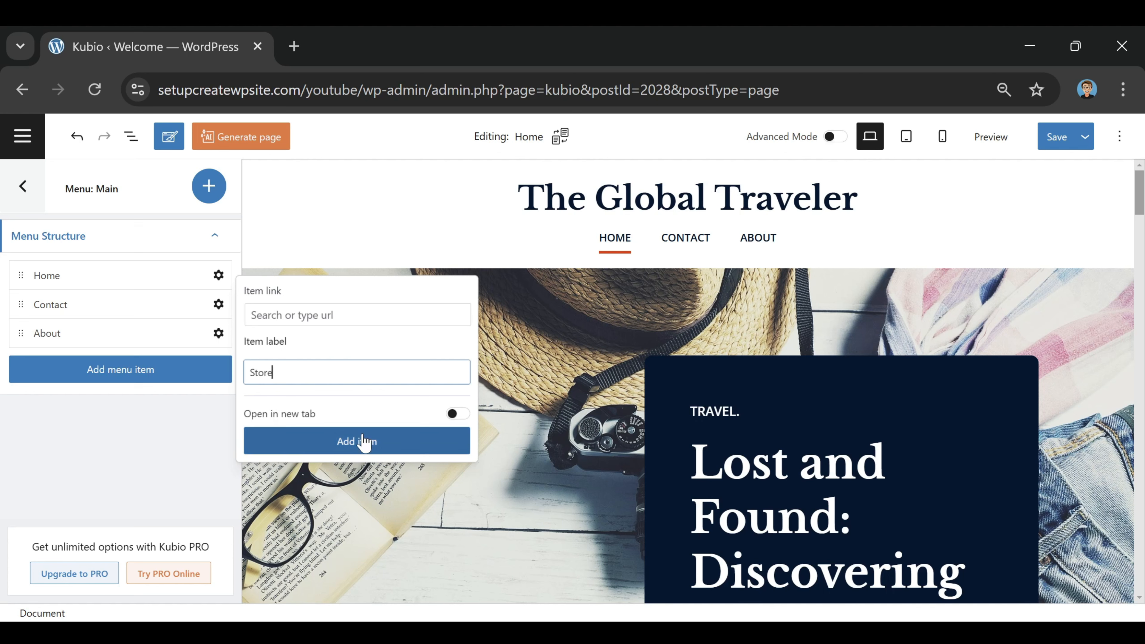
left_click(375, 446)
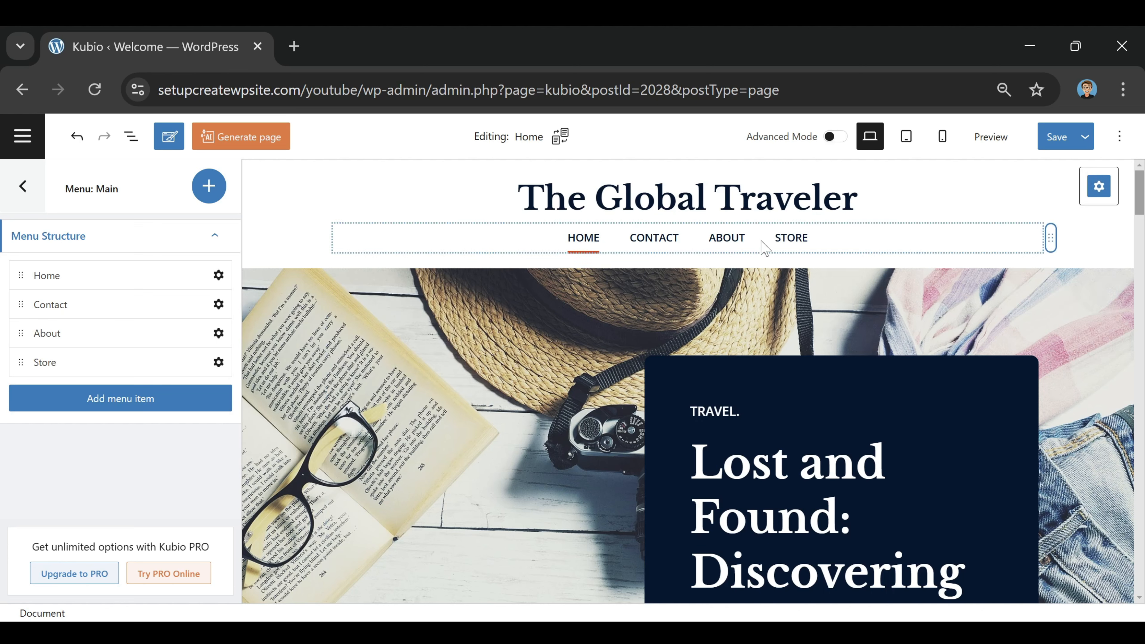
left_click(143, 398)
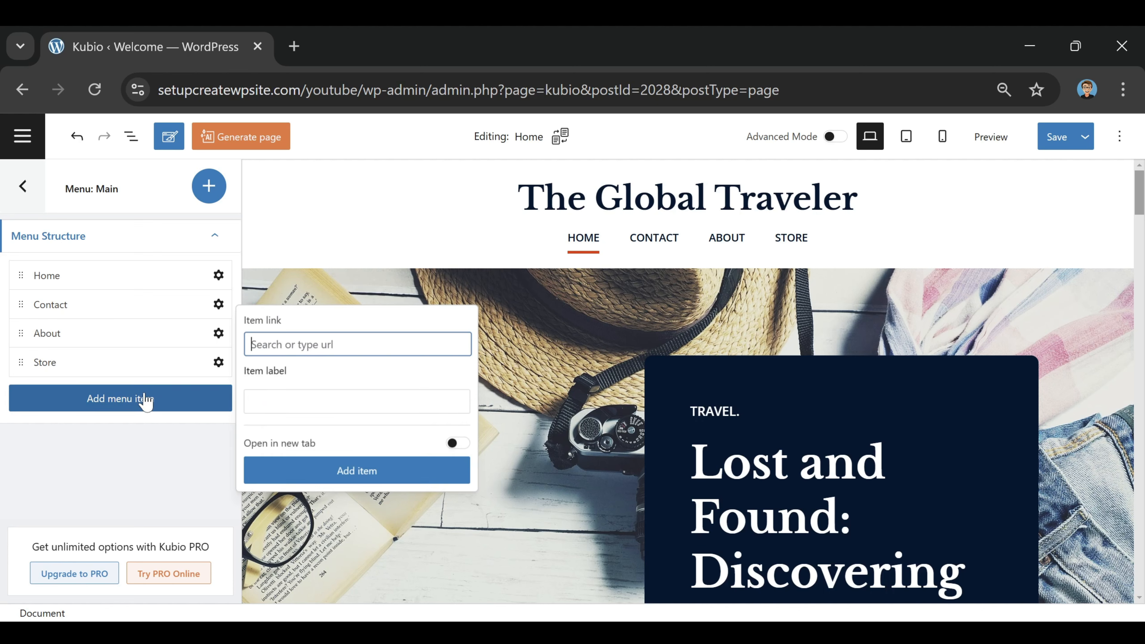
left_click(278, 401)
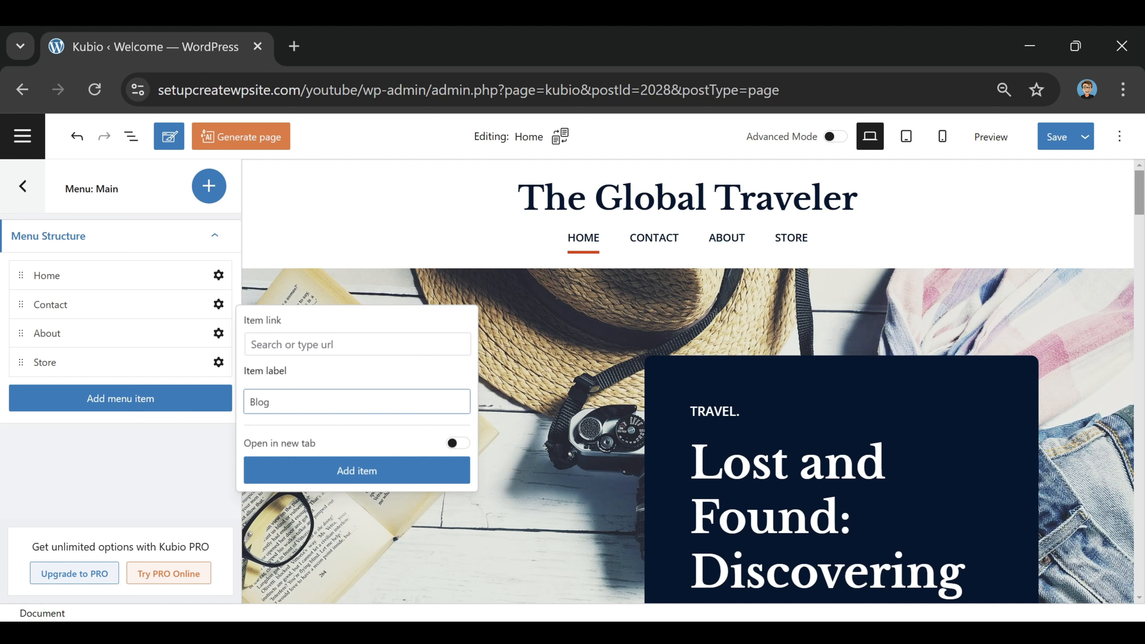
left_click(369, 471)
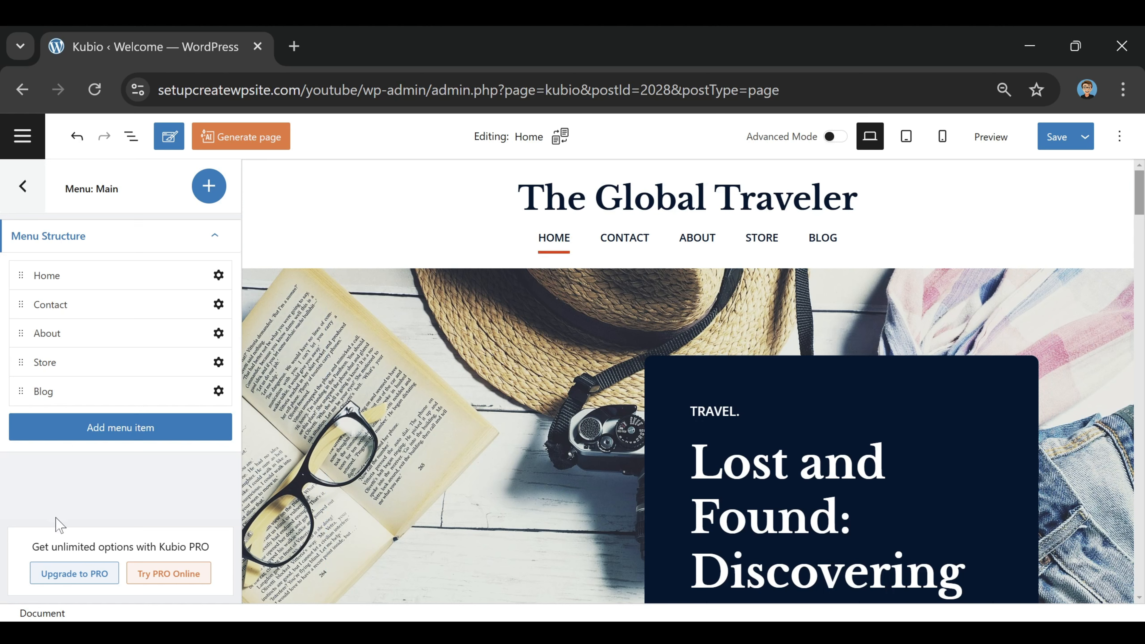
left_click(1060, 140)
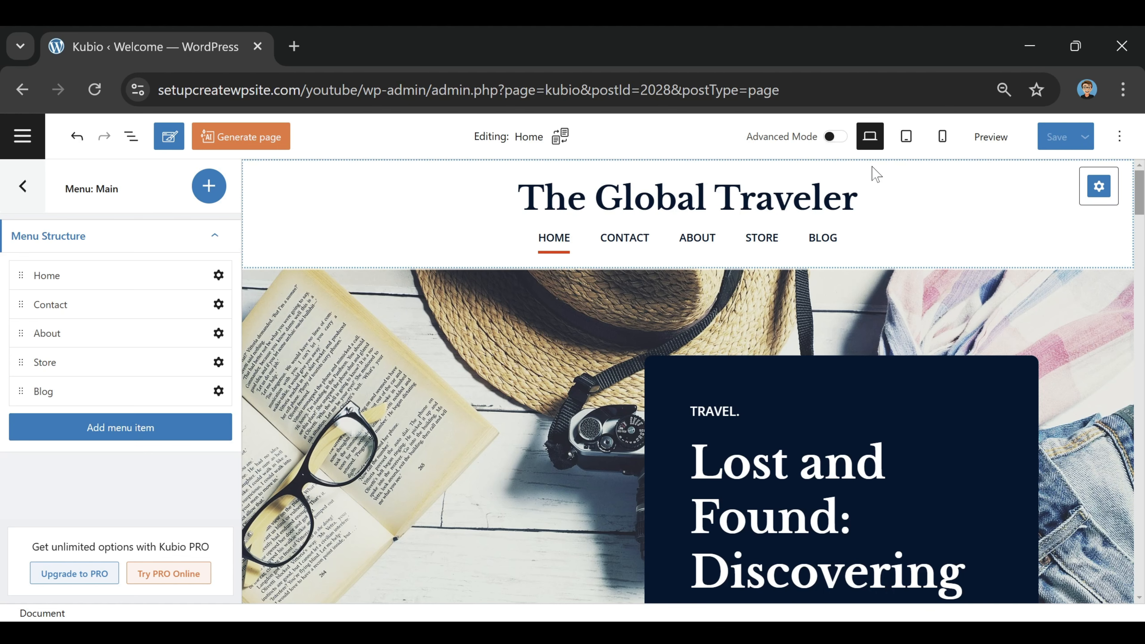
Step: Preview the saved site and try the Contact, About and Store links in its header menu
left_click(990, 136)
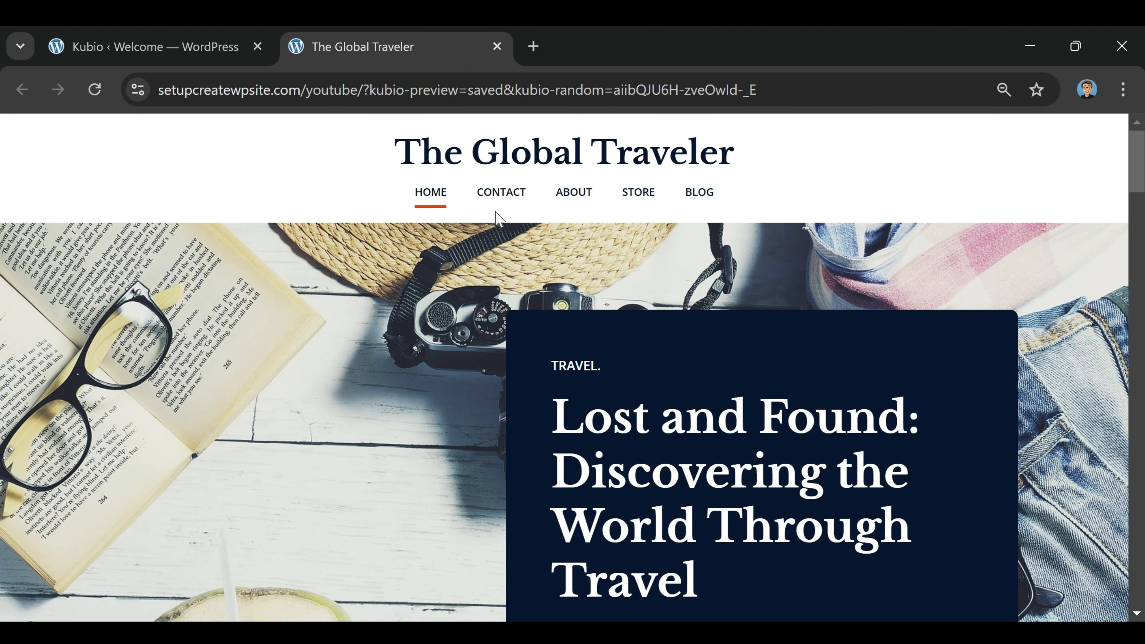
left_click(500, 203)
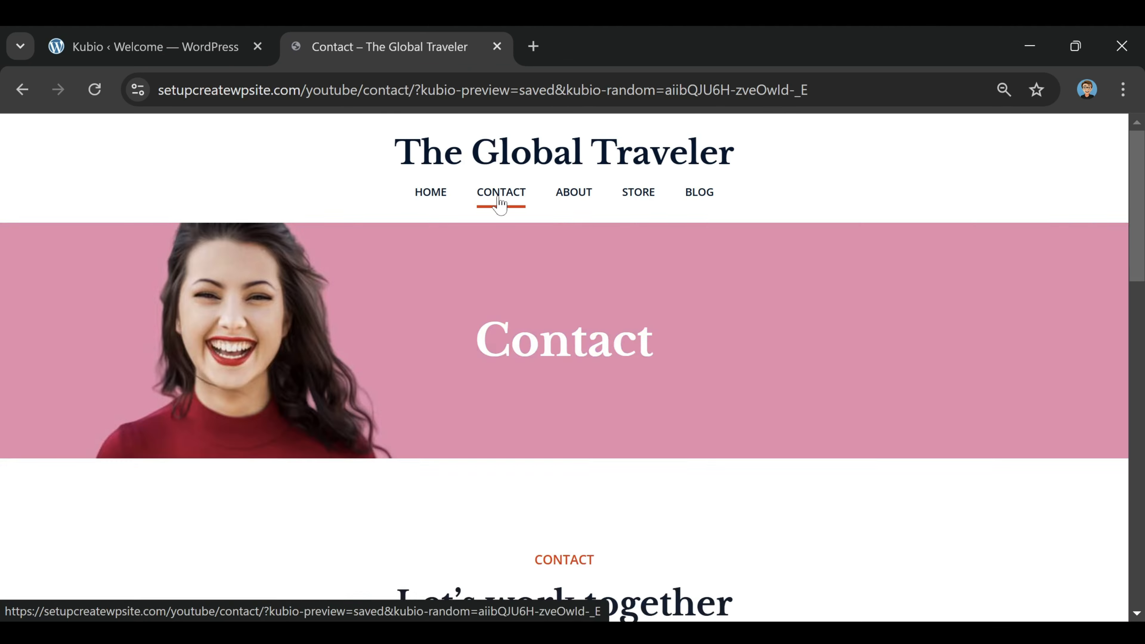
left_click(584, 202)
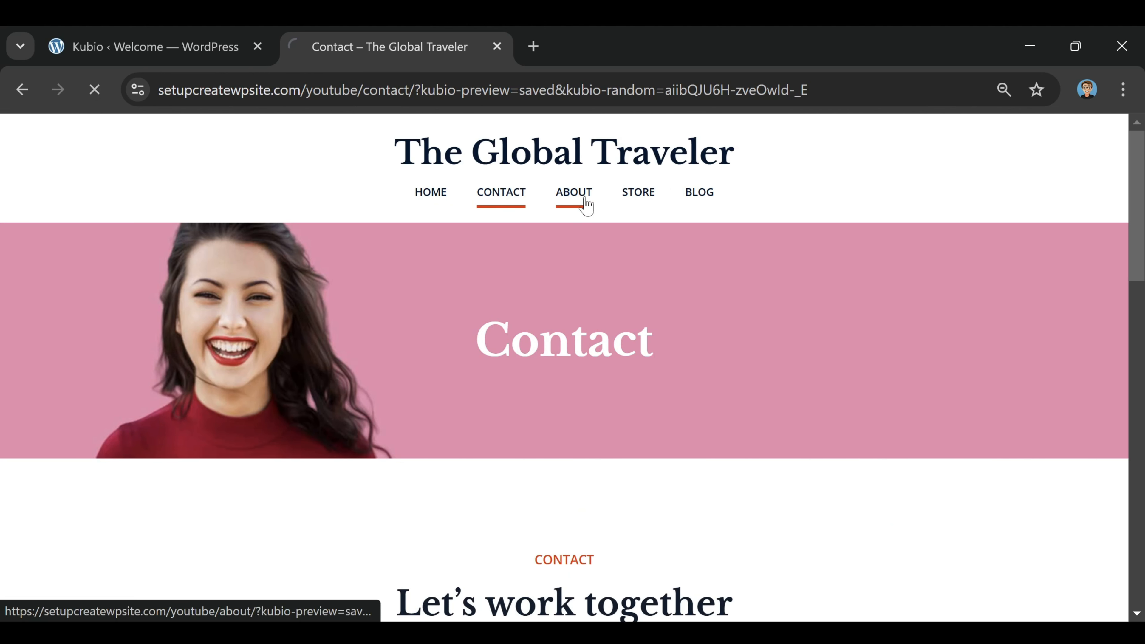
left_click(654, 203)
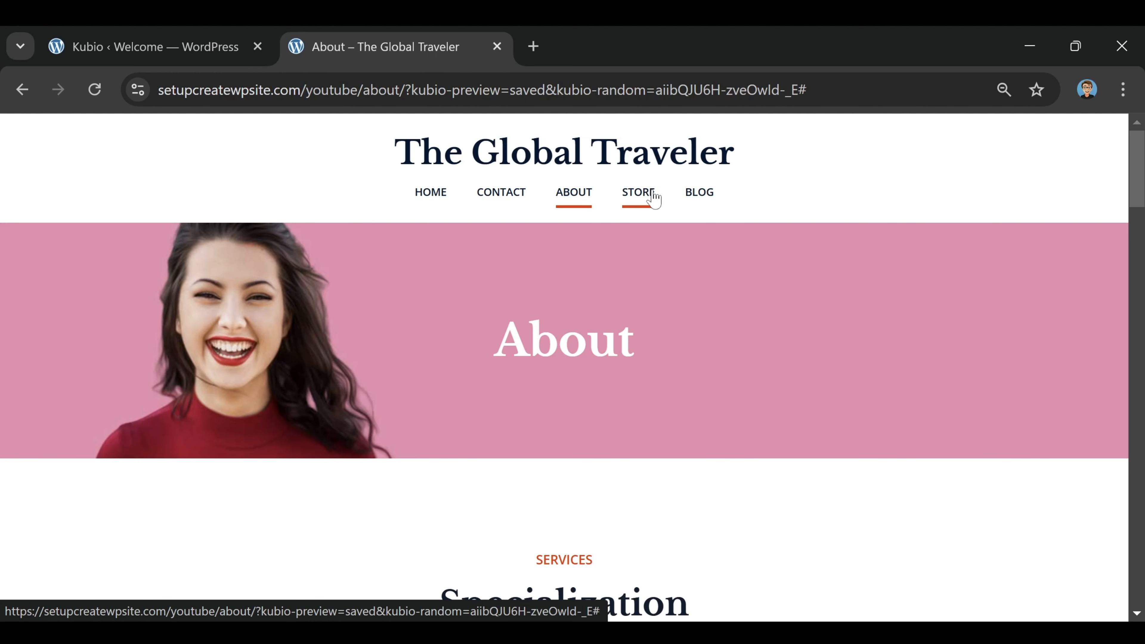
Step: Close the site preview and open the WordPress Dashboard in a new browser tab beside the Kubio editor
left_click(225, 59)
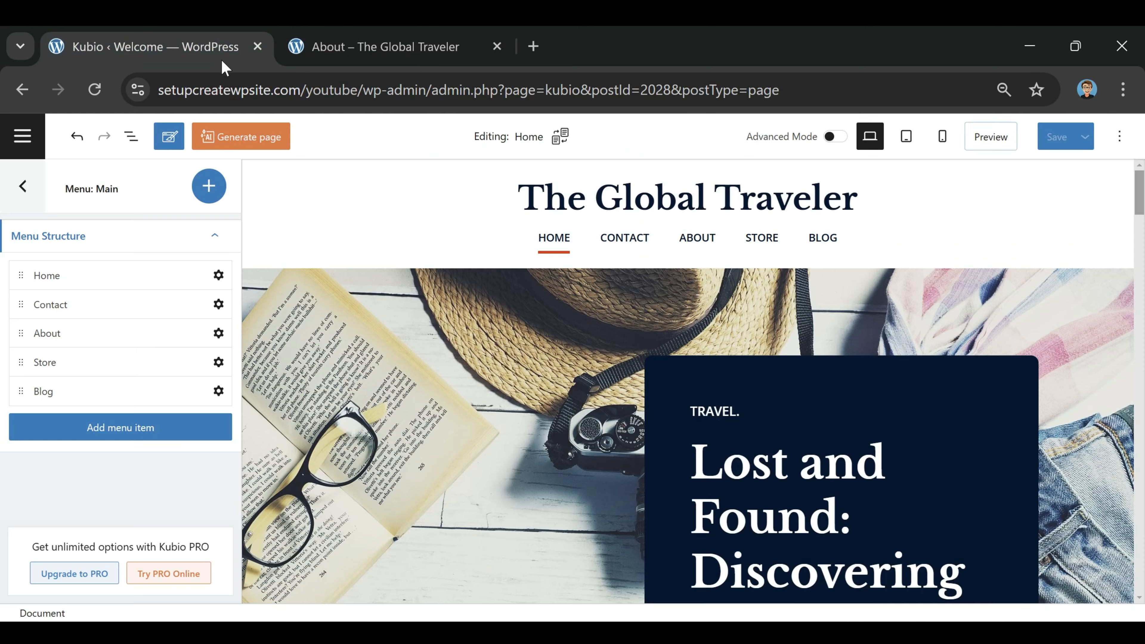
left_click(497, 46)
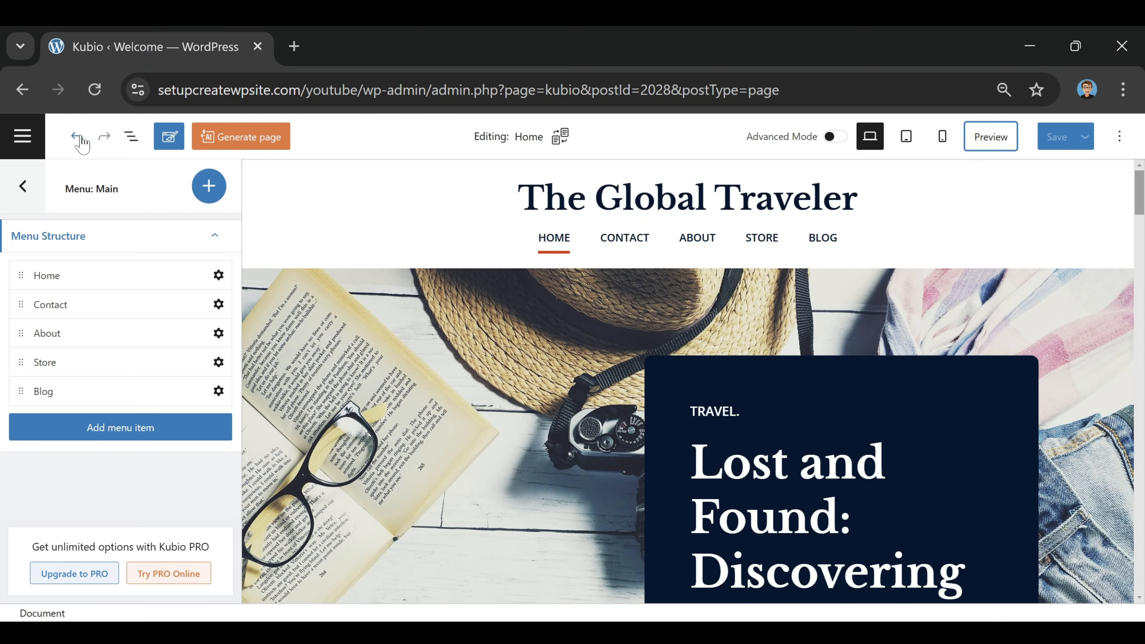
left_click(27, 141)
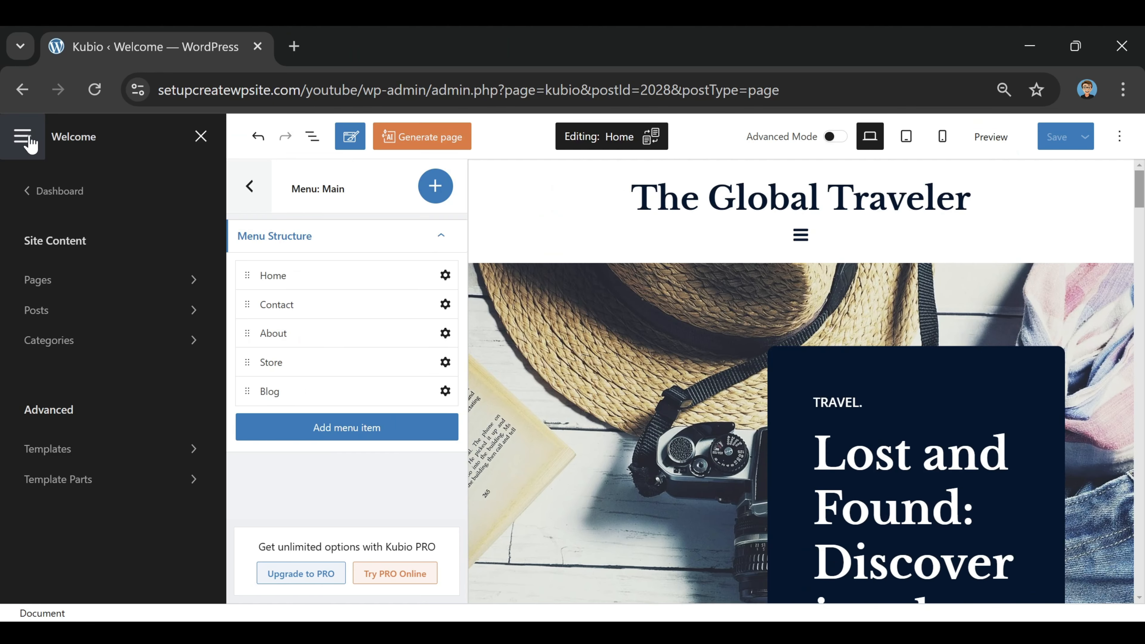
right_click(58, 198)
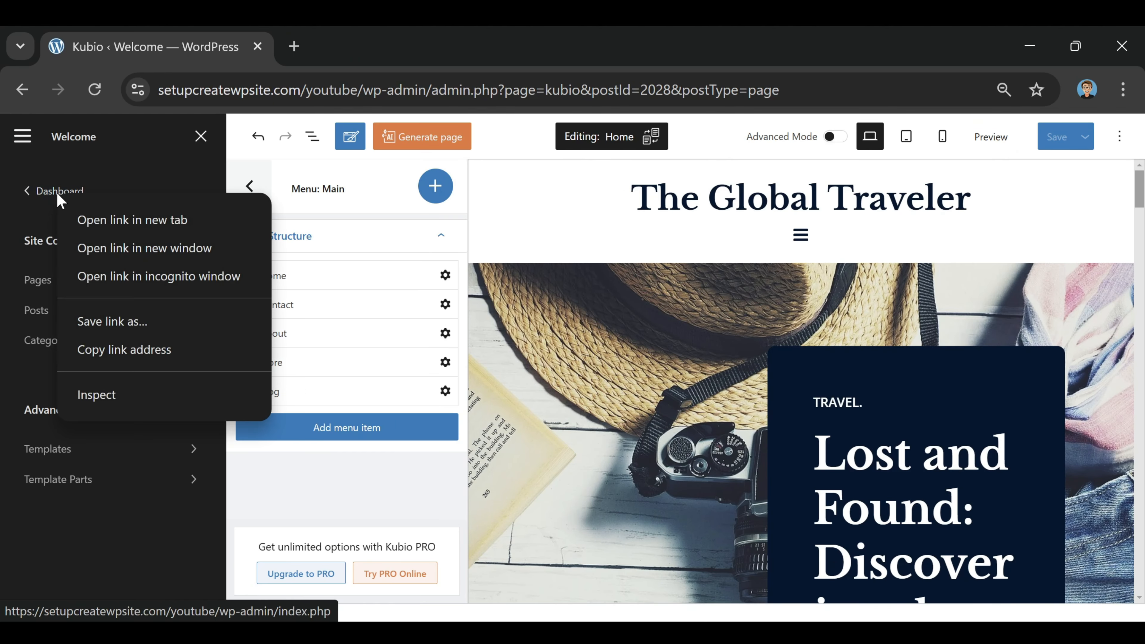
left_click(135, 220)
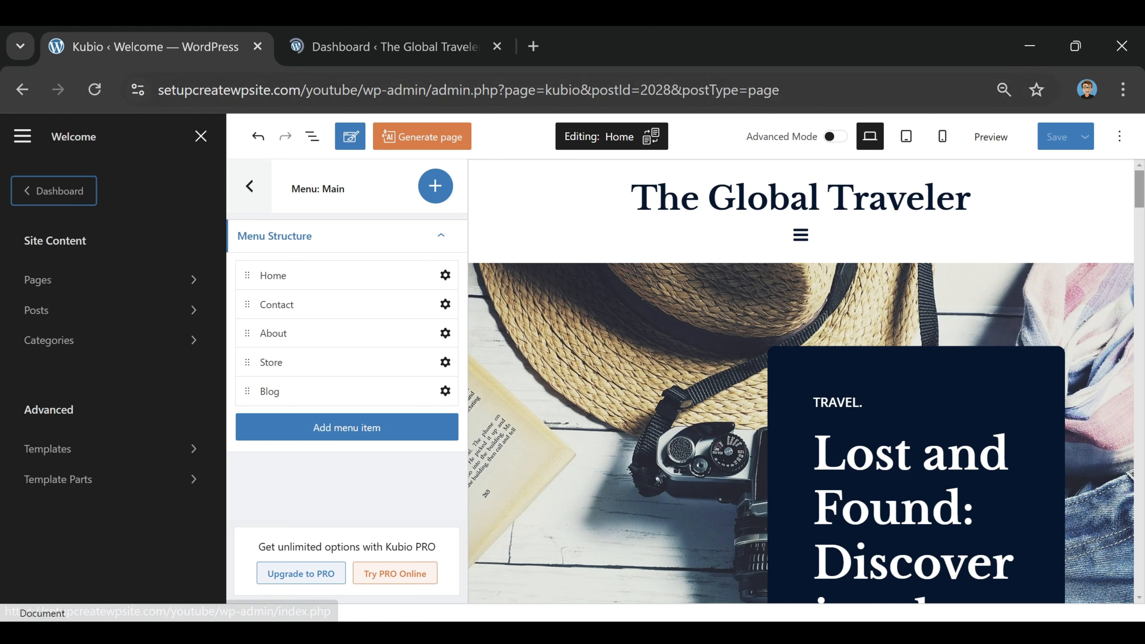
left_click(387, 47)
Step: Open the Blog page from the list of all pages and copy its permalink address
mouse_move(53, 304)
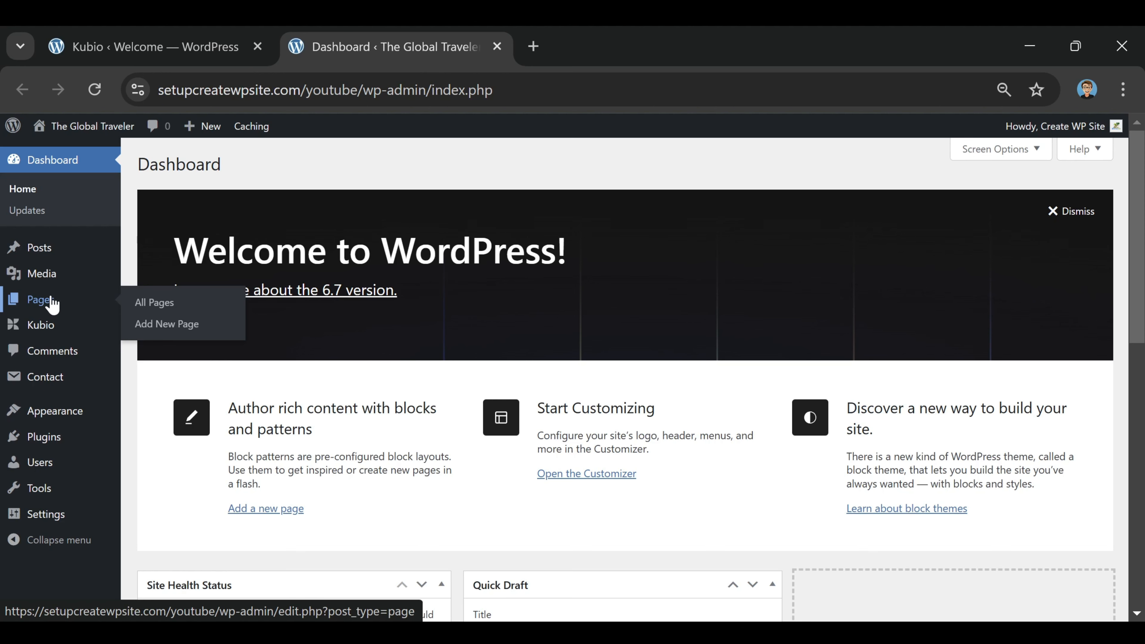
left_click(35, 308)
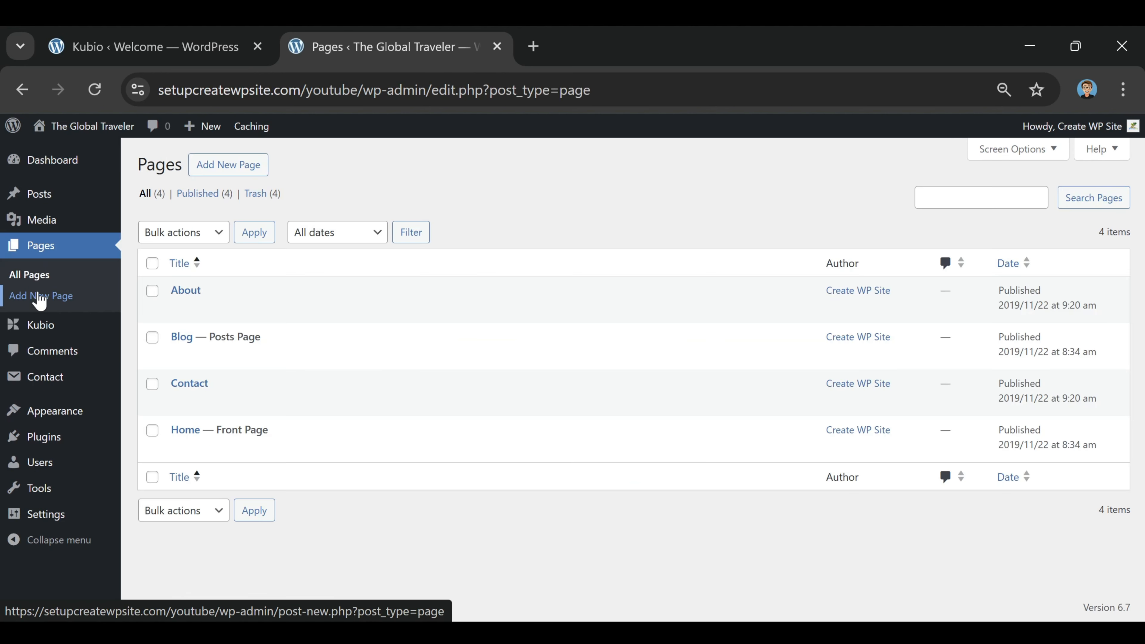
mouse_move(181, 347)
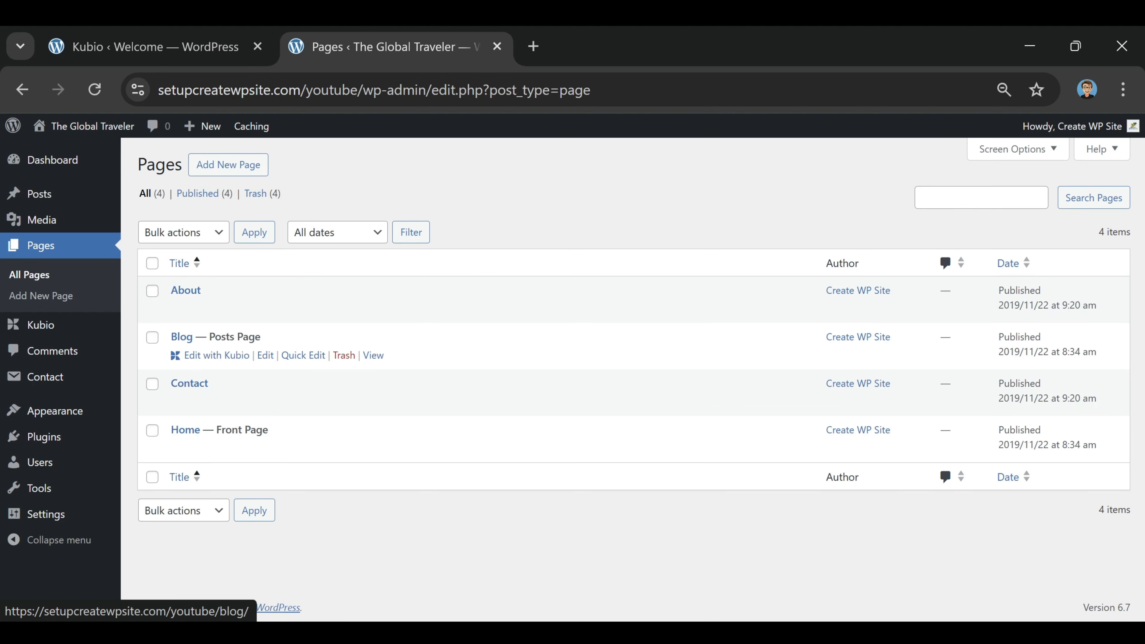
left_click(181, 343)
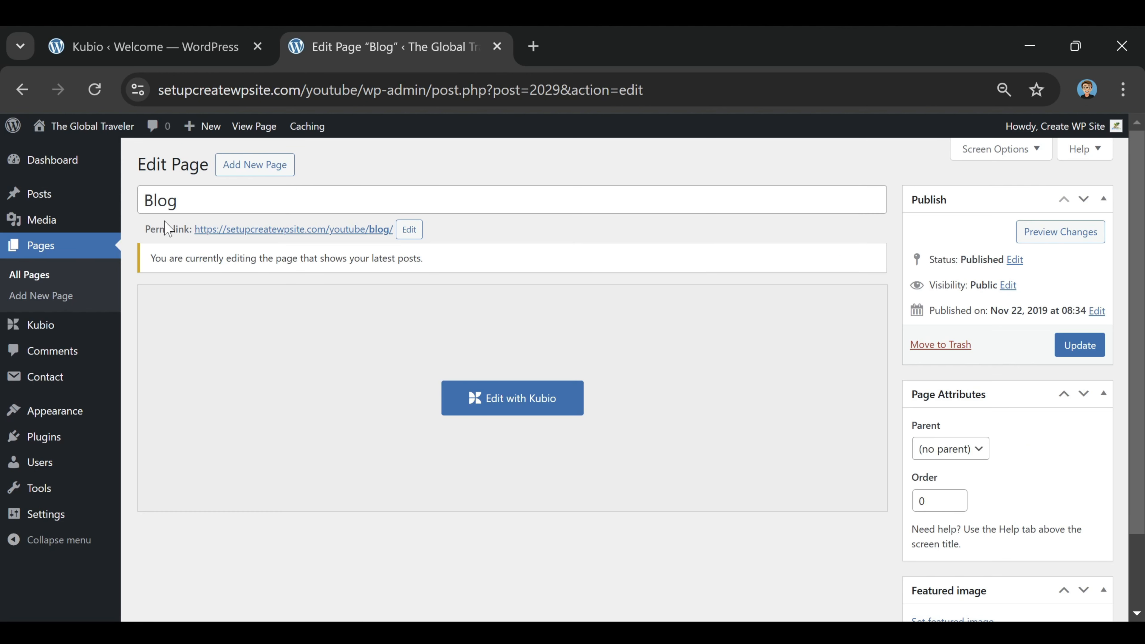
right_click(320, 232)
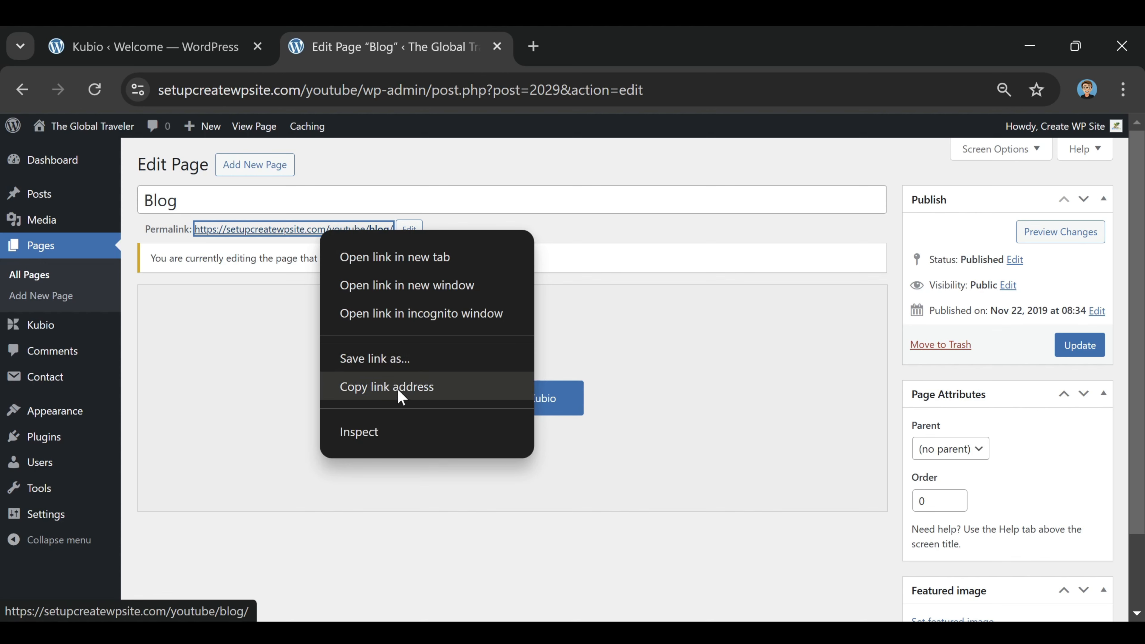
left_click(398, 390)
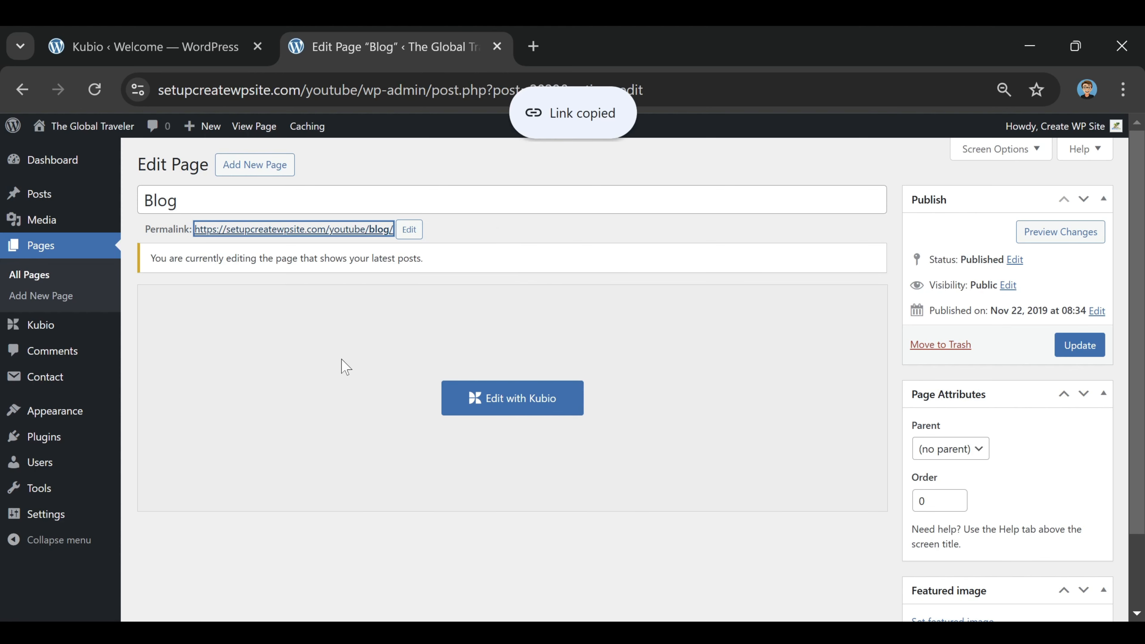
left_click(208, 47)
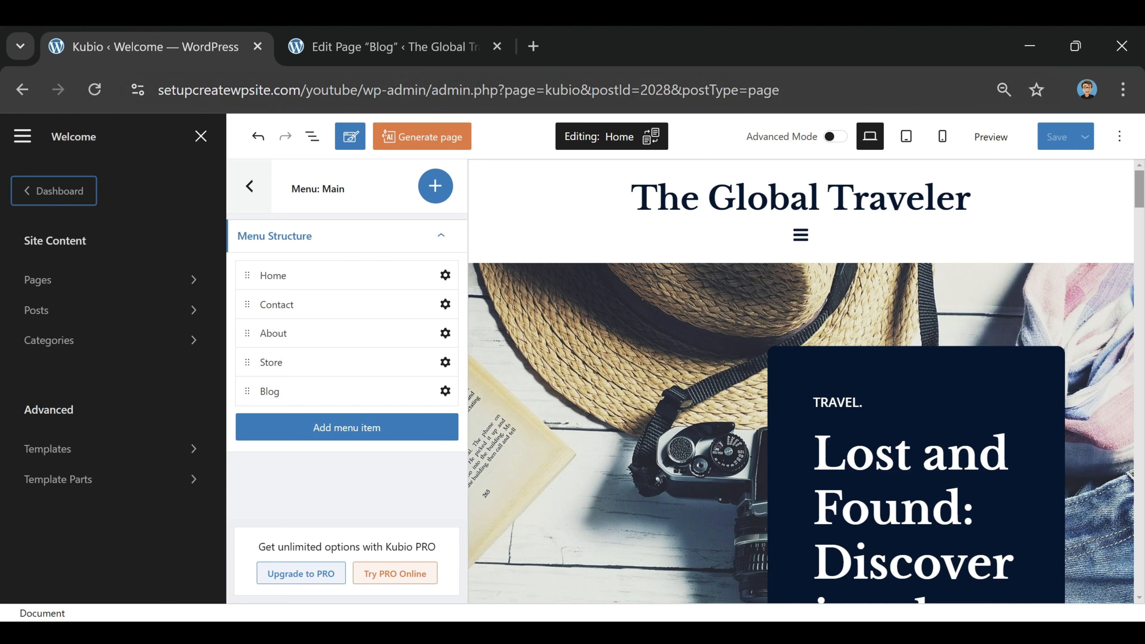
left_click(22, 136)
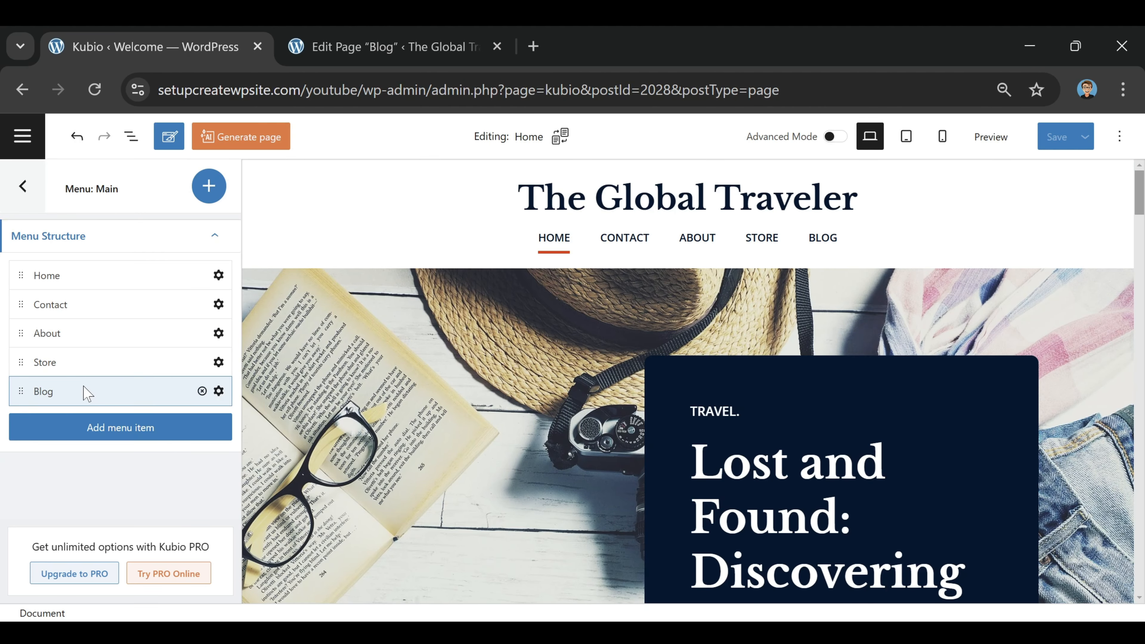
left_click(219, 391)
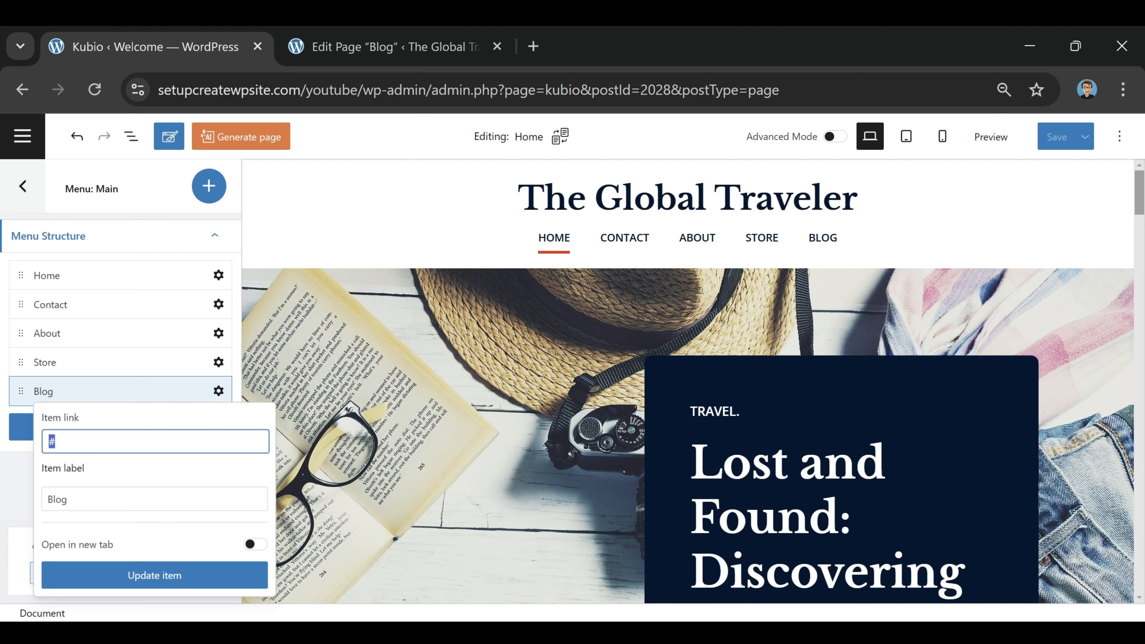
right_click(52, 444)
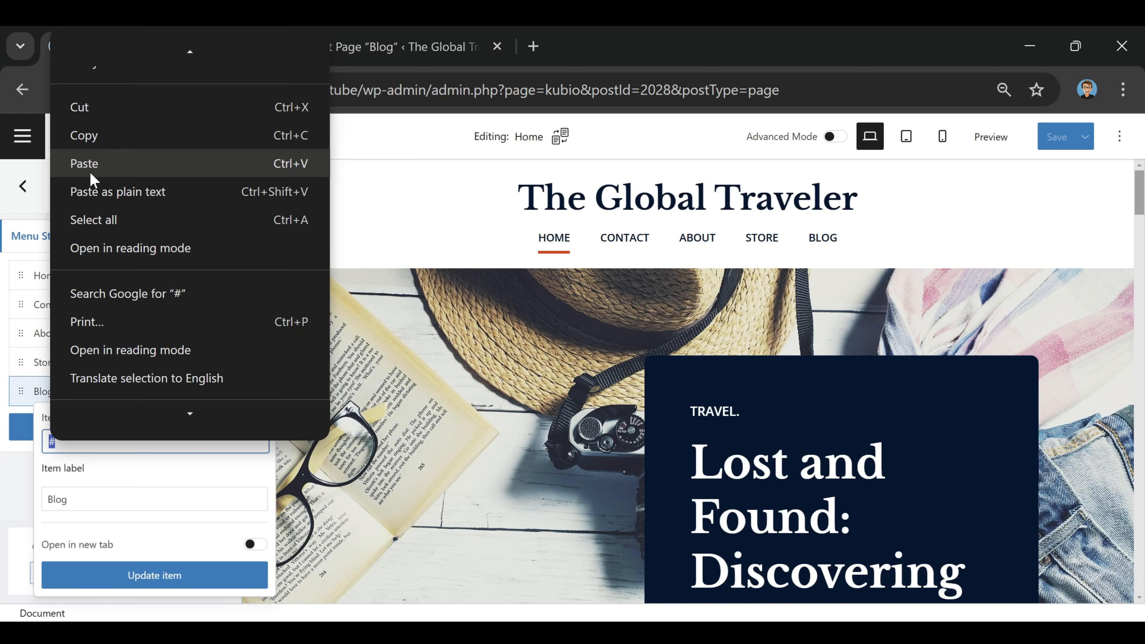
left_click(85, 163)
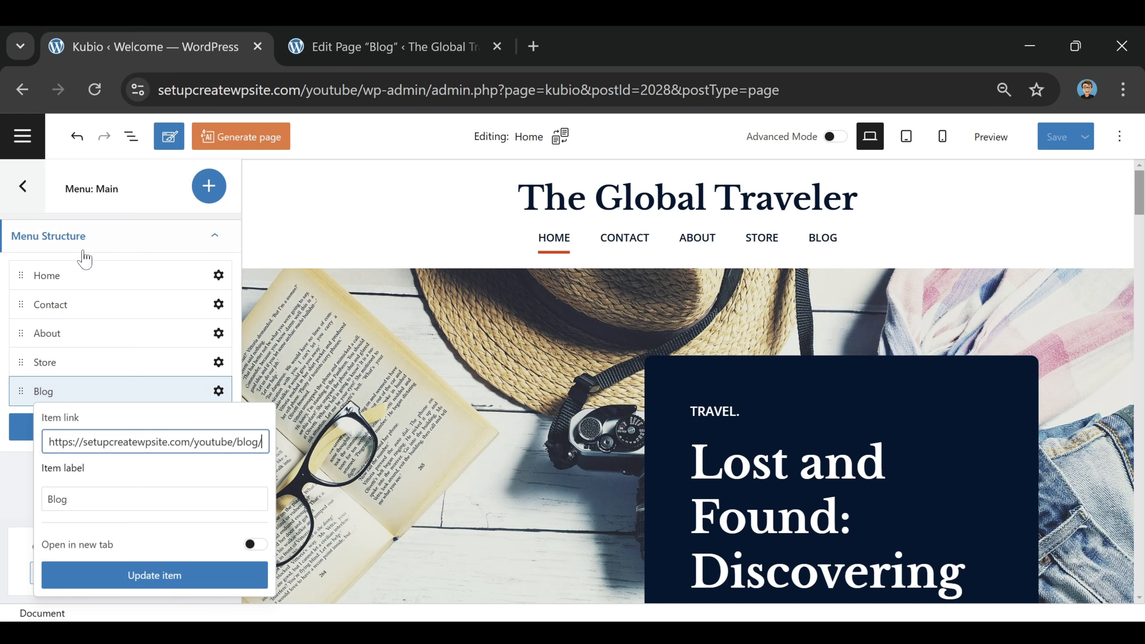
left_click(175, 576)
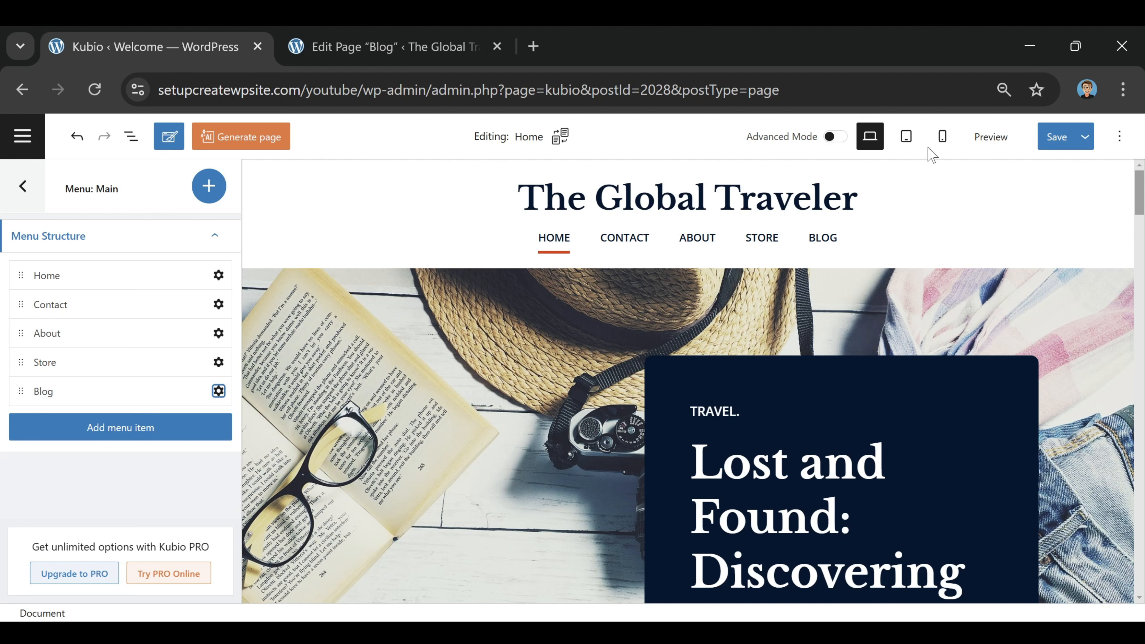
left_click(1045, 144)
Step: Preview the saved site, follow the header's Blog link and look over the blog page
left_click(991, 137)
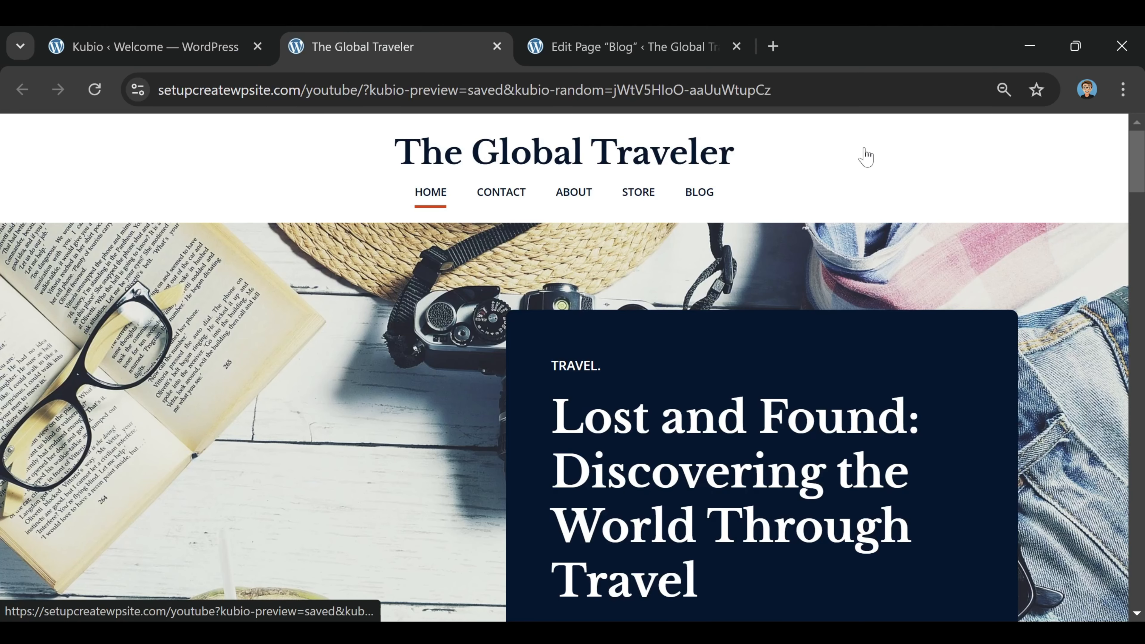
left_click(704, 203)
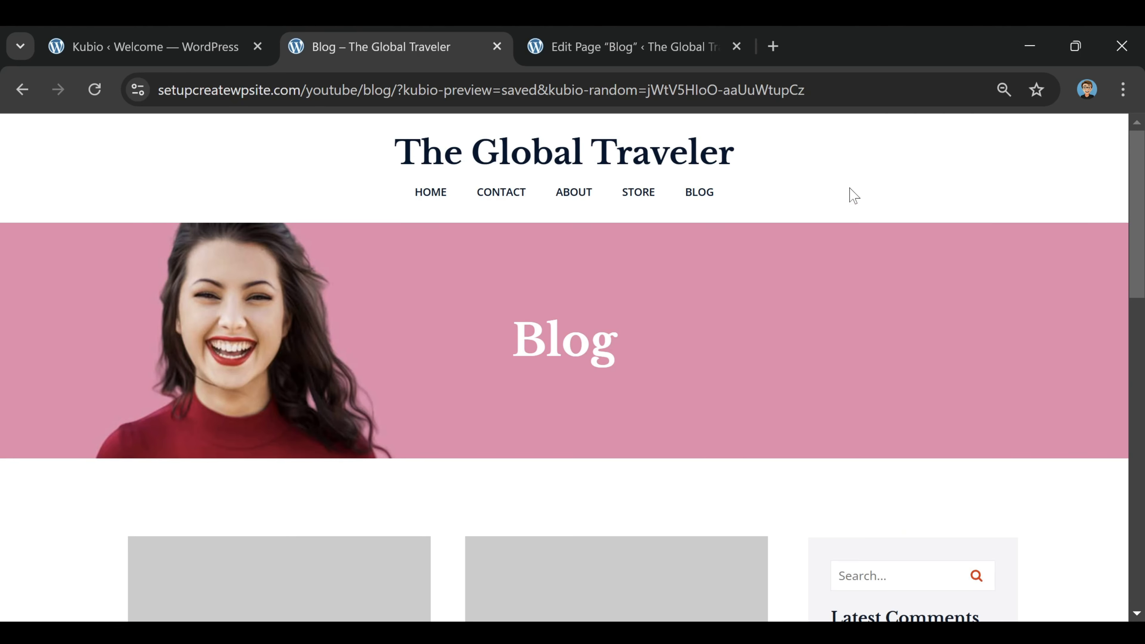
scroll(726, 294, "down", 5)
scroll(726, 331, "down", 2)
scroll(757, 457, "up", 8)
Step: Add a new WordPress page titled Store, publish it and copy its page address
left_click(643, 42)
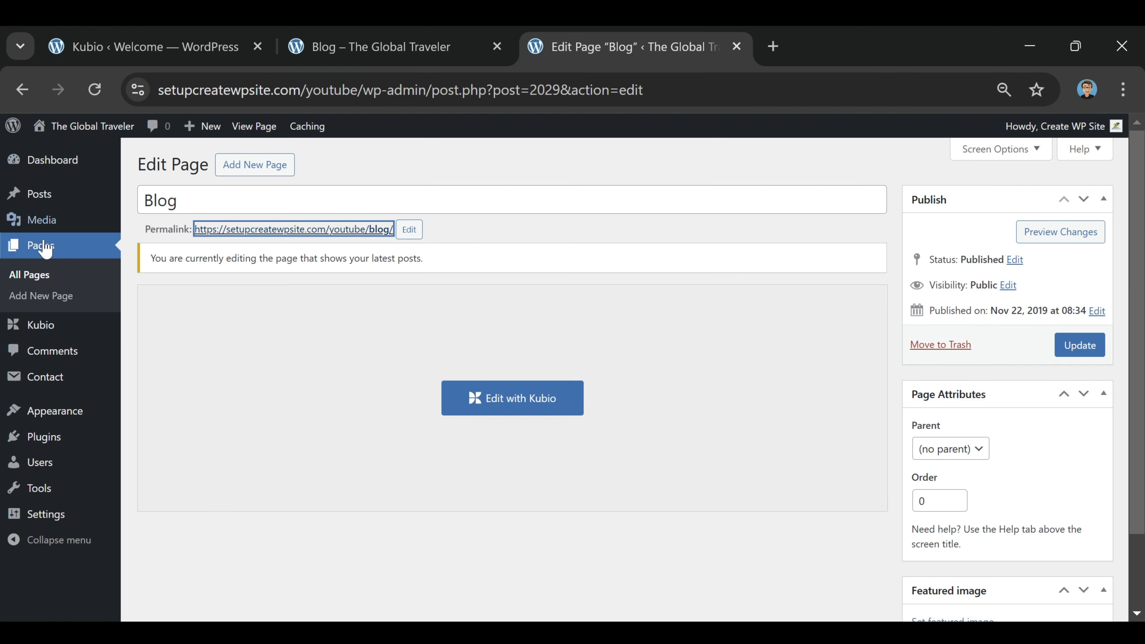
left_click(39, 255)
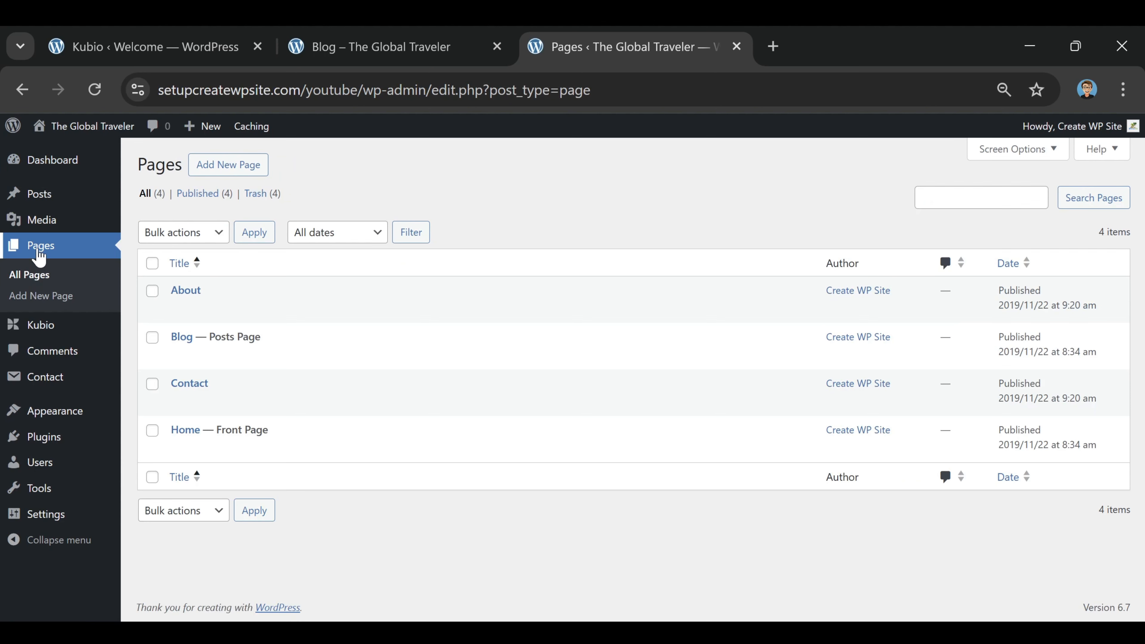
left_click(220, 165)
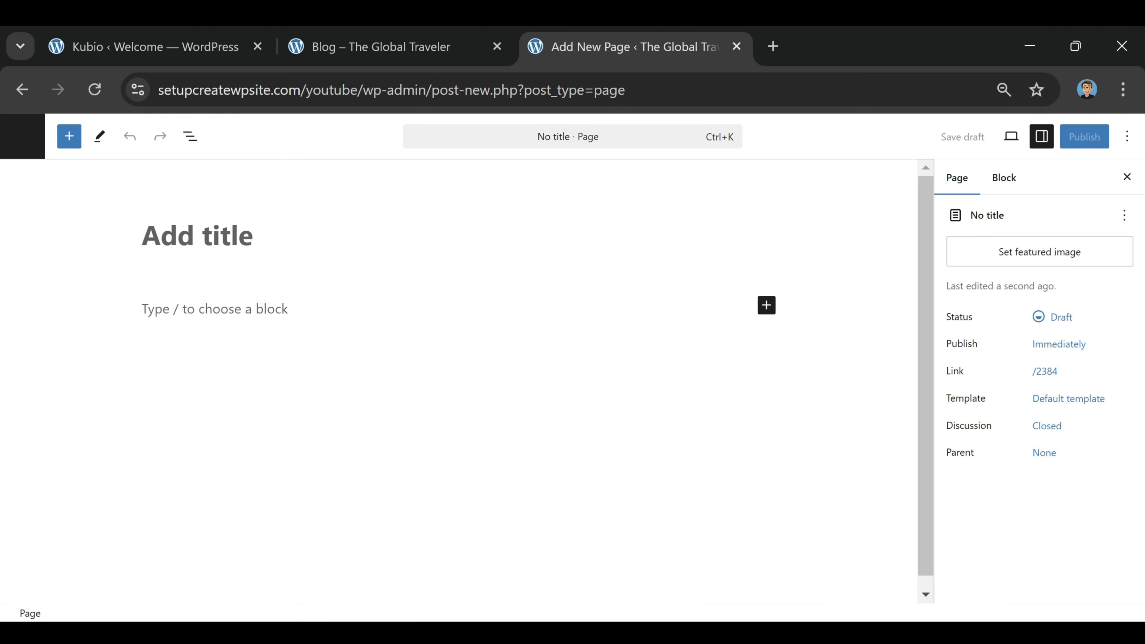
type("Stor")
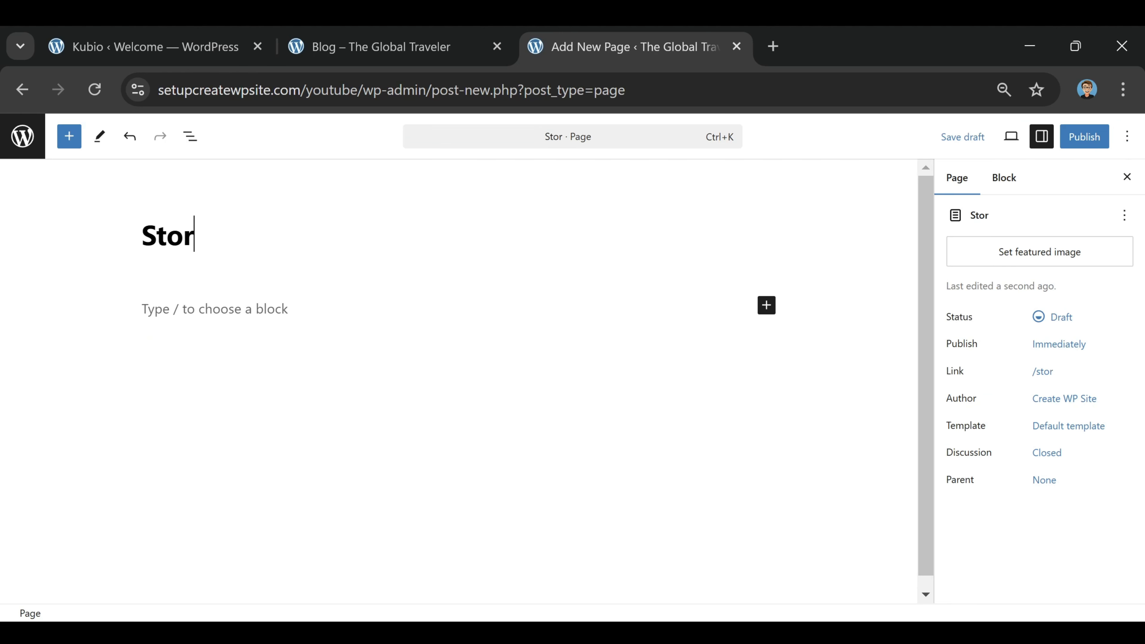
type("e")
left_click(1084, 144)
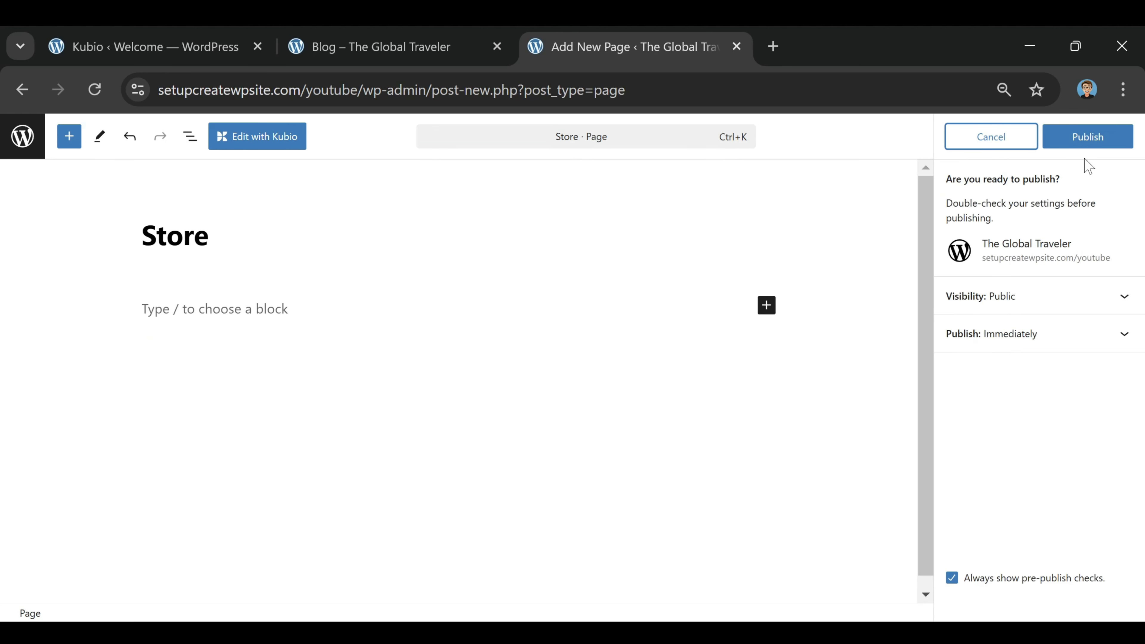
left_click(1095, 140)
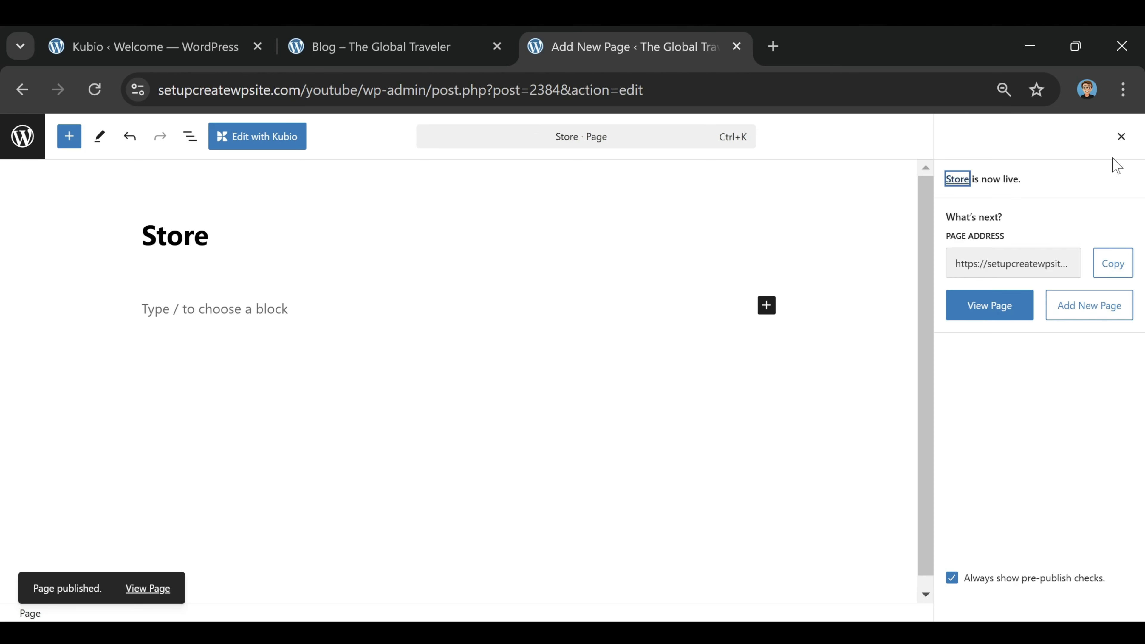
left_click(1114, 268)
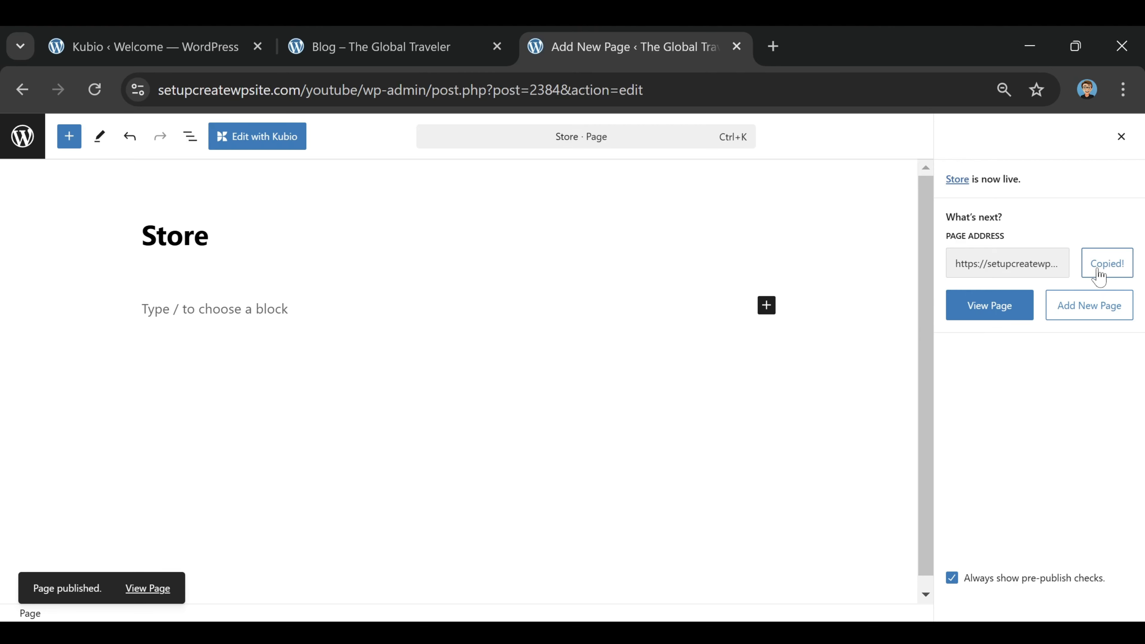
left_click(195, 55)
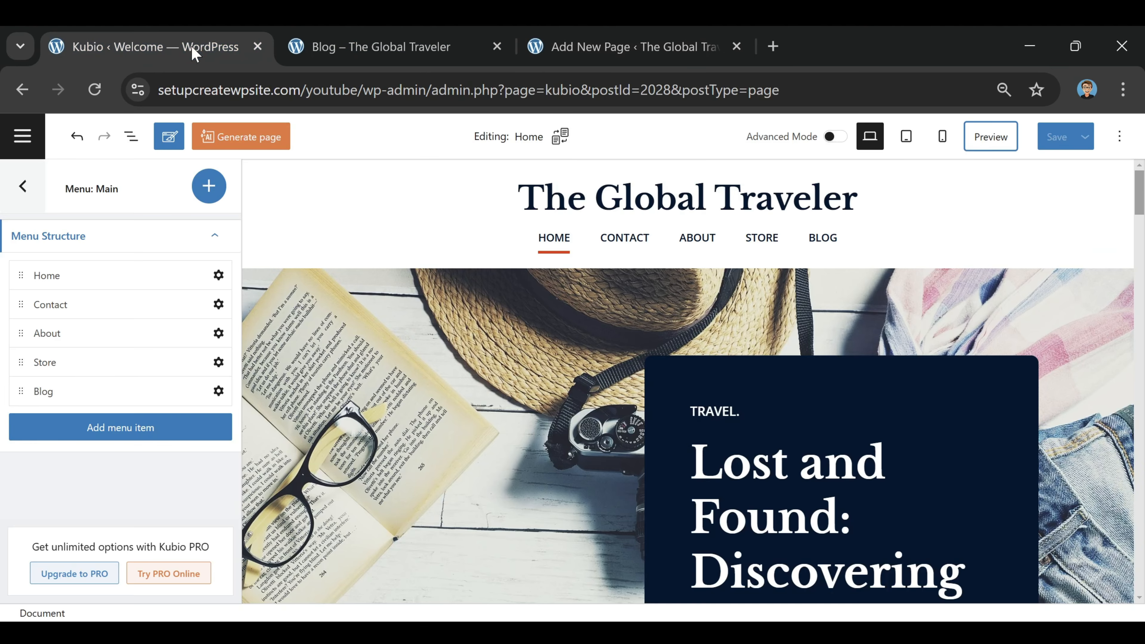
left_click(218, 363)
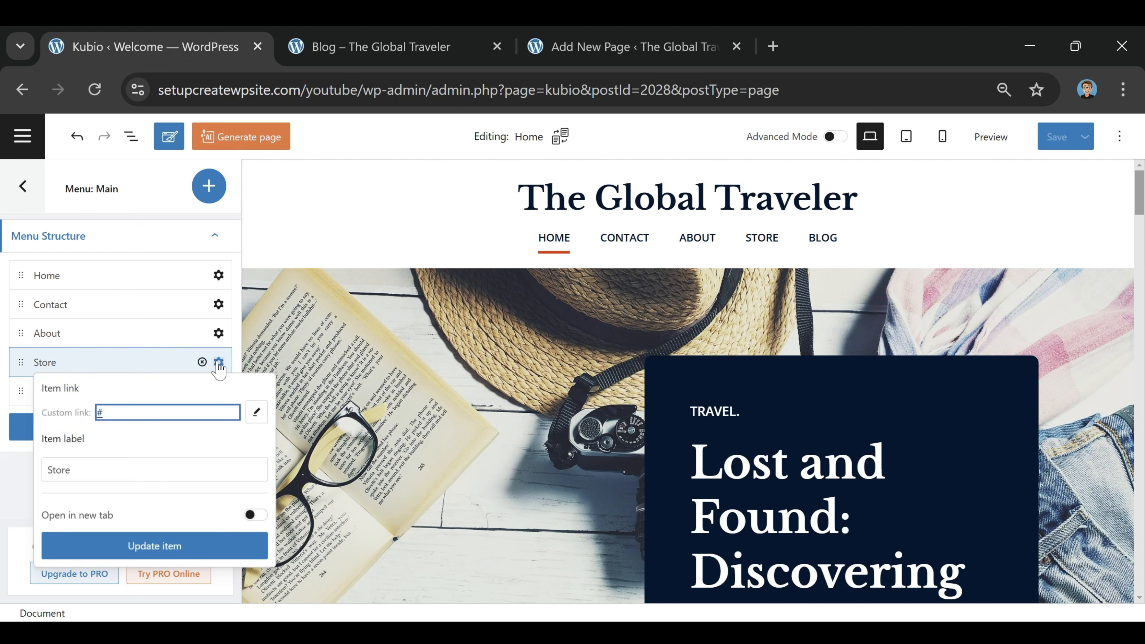
mouse_move(126, 413)
left_mouse_down()
mouse_move(75, 416)
mouse_move(113, 415)
left_mouse_up()
left_click(124, 416)
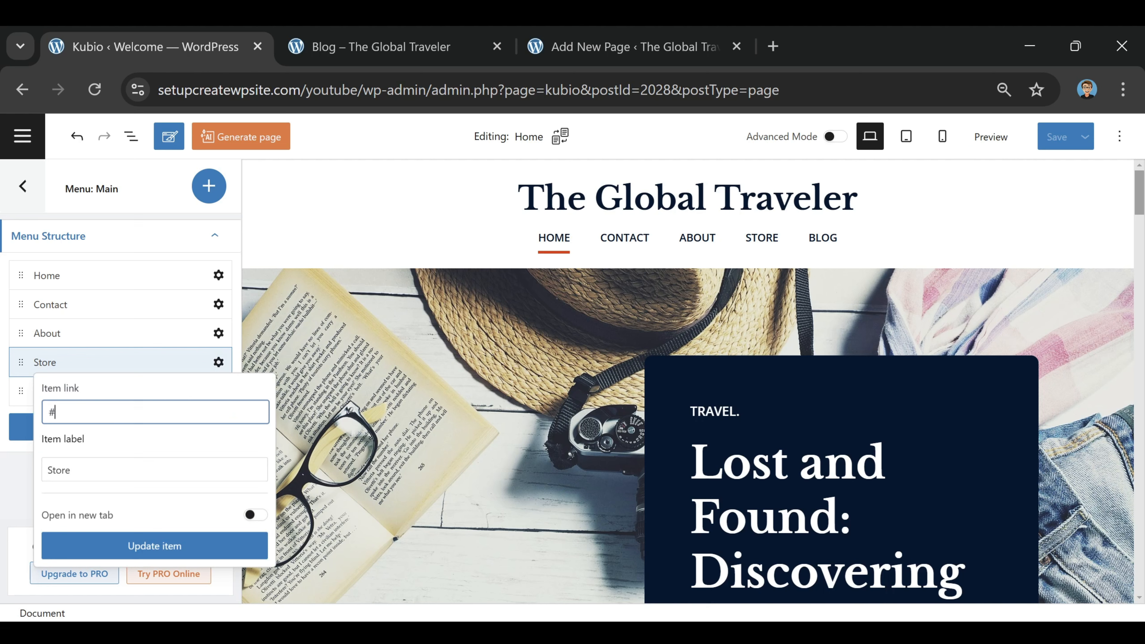
key("BackSpace")
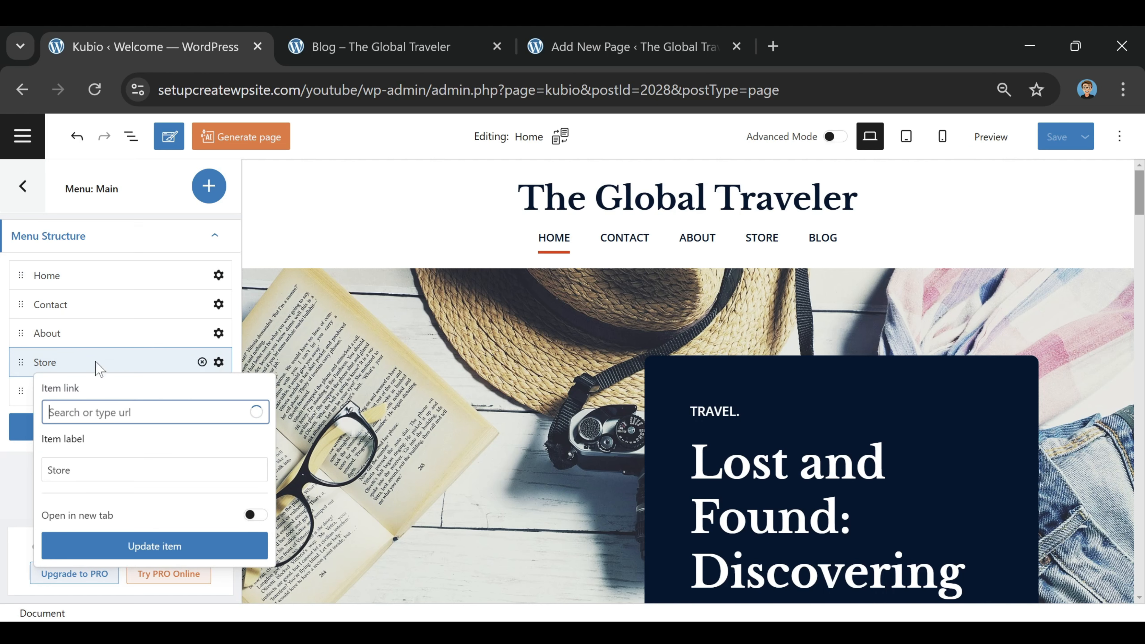
right_click(116, 411)
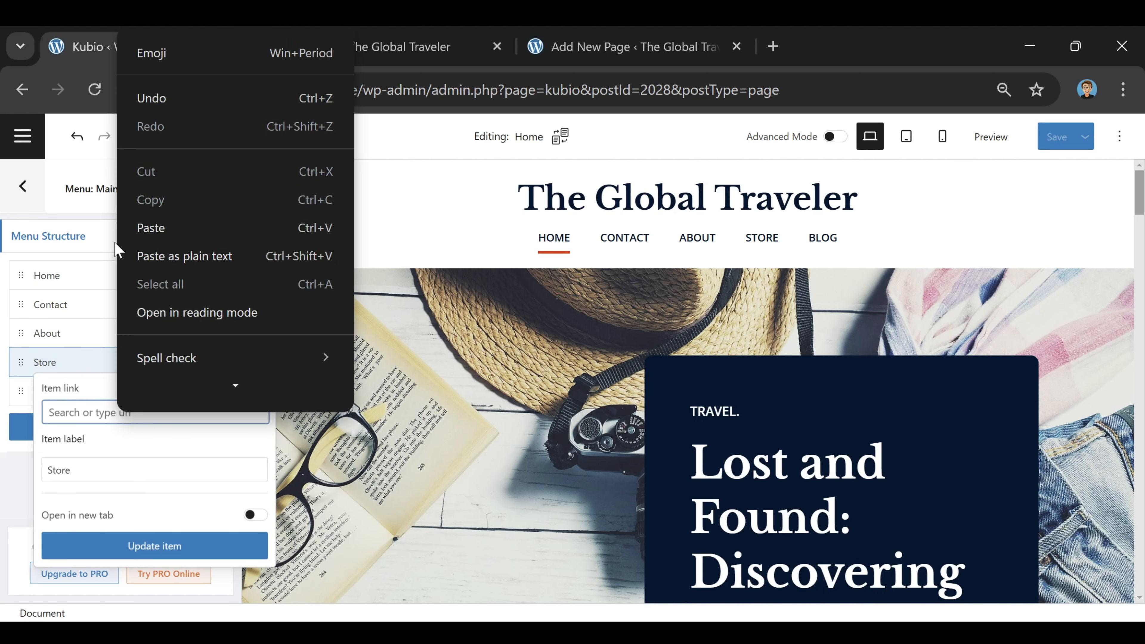
left_click(147, 228)
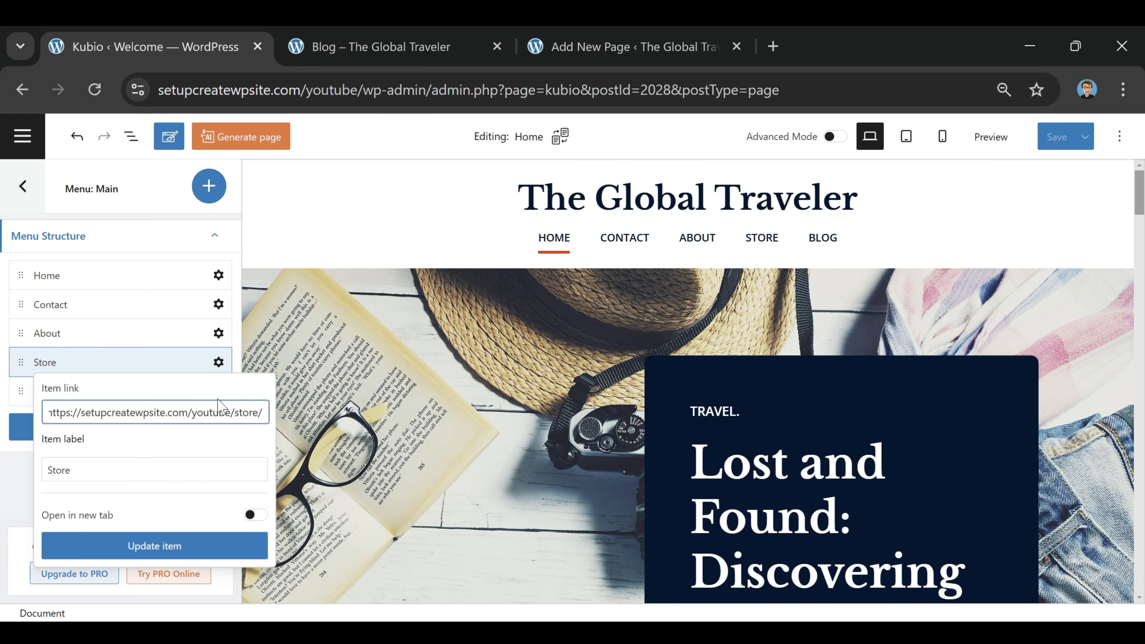
left_click(174, 546)
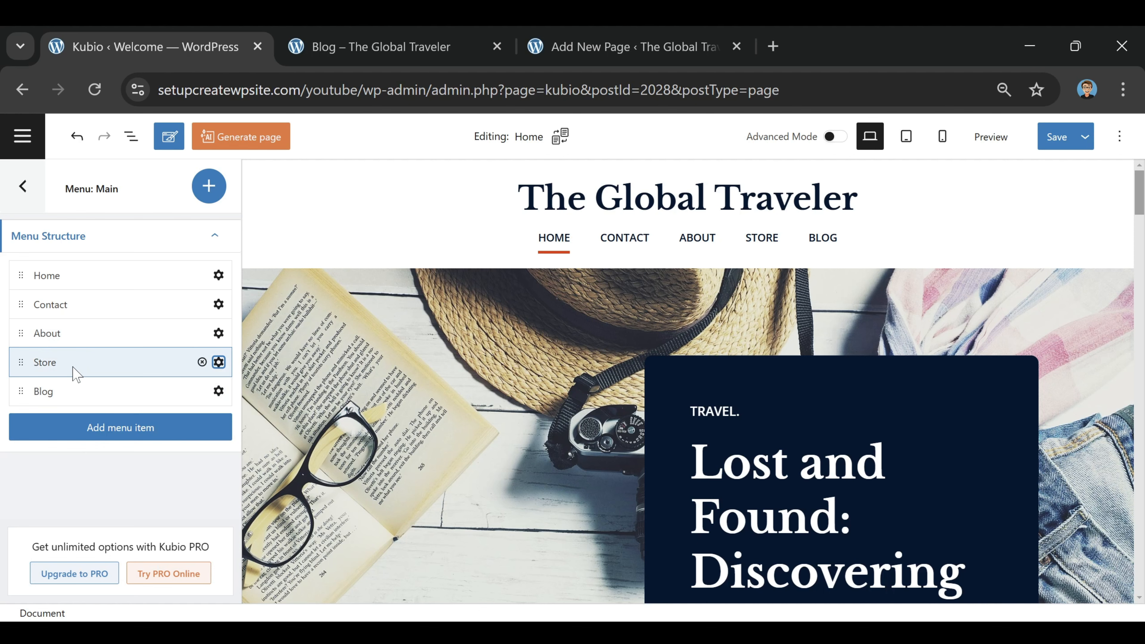
left_click(1056, 136)
Step: Reload the previewed site, check the header's Store and Home links, and close the preview and new-page browser tabs
left_click(399, 43)
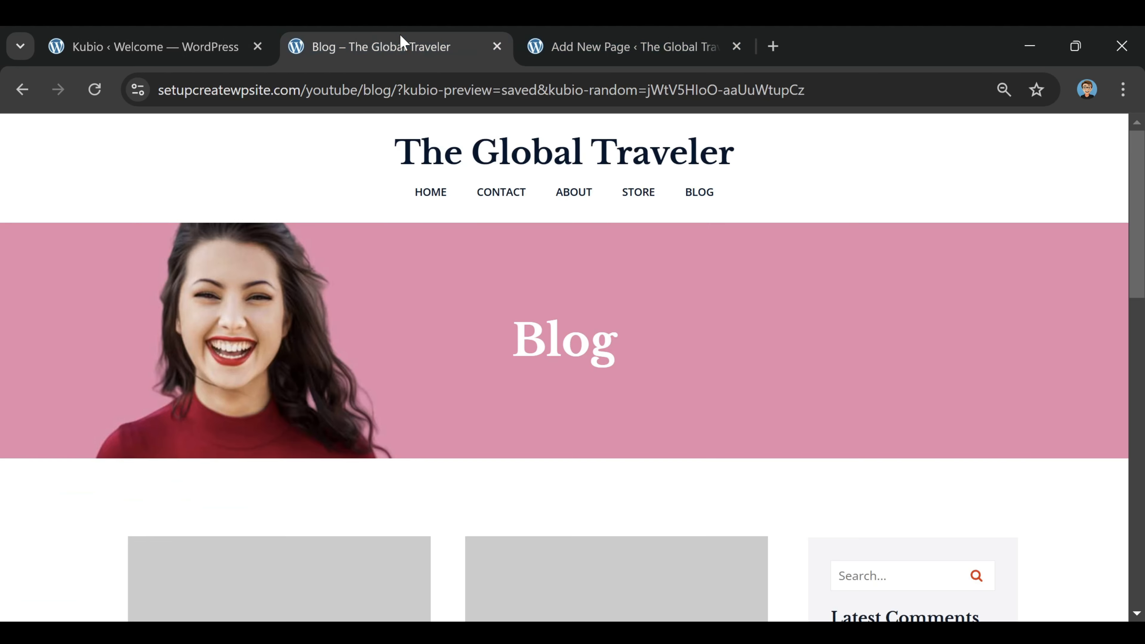
left_click(99, 91)
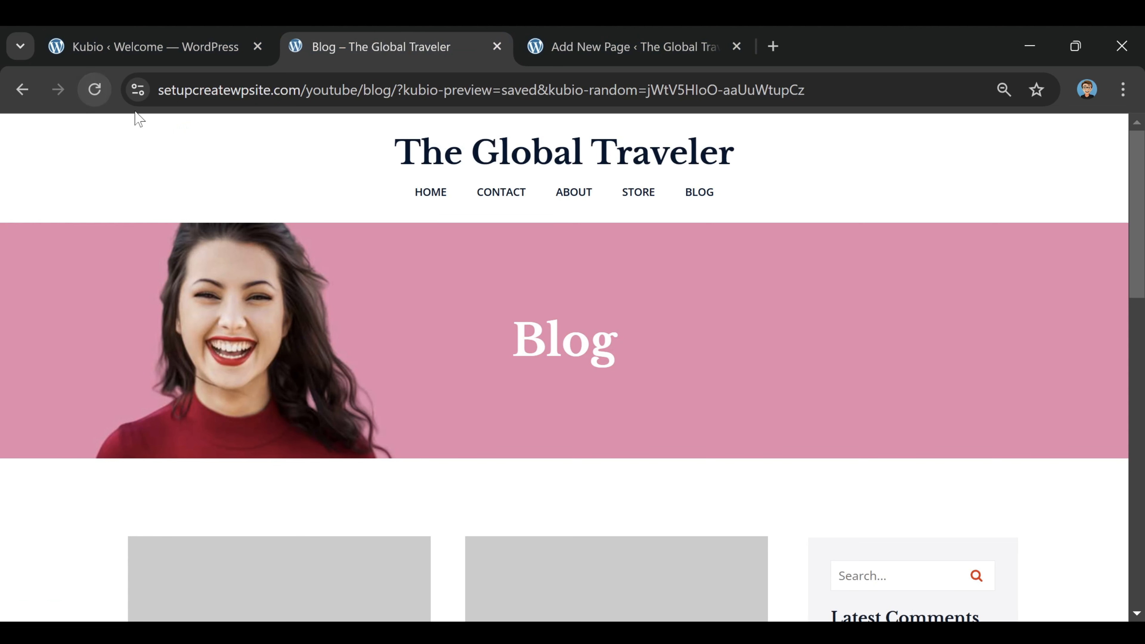
left_click(638, 193)
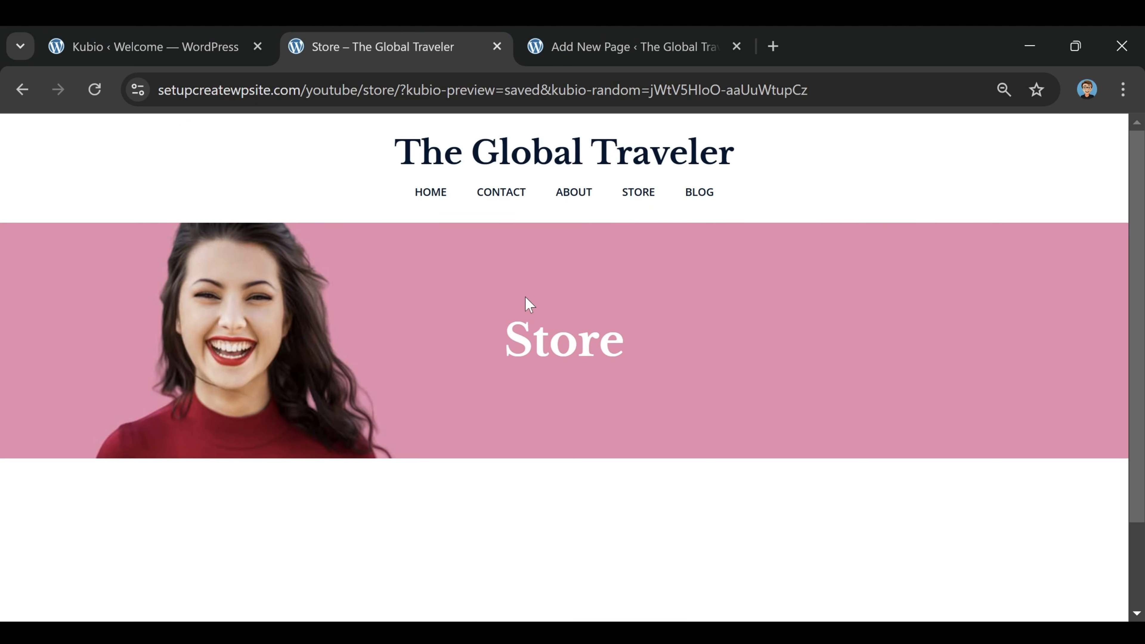
scroll(569, 392, "down", 2)
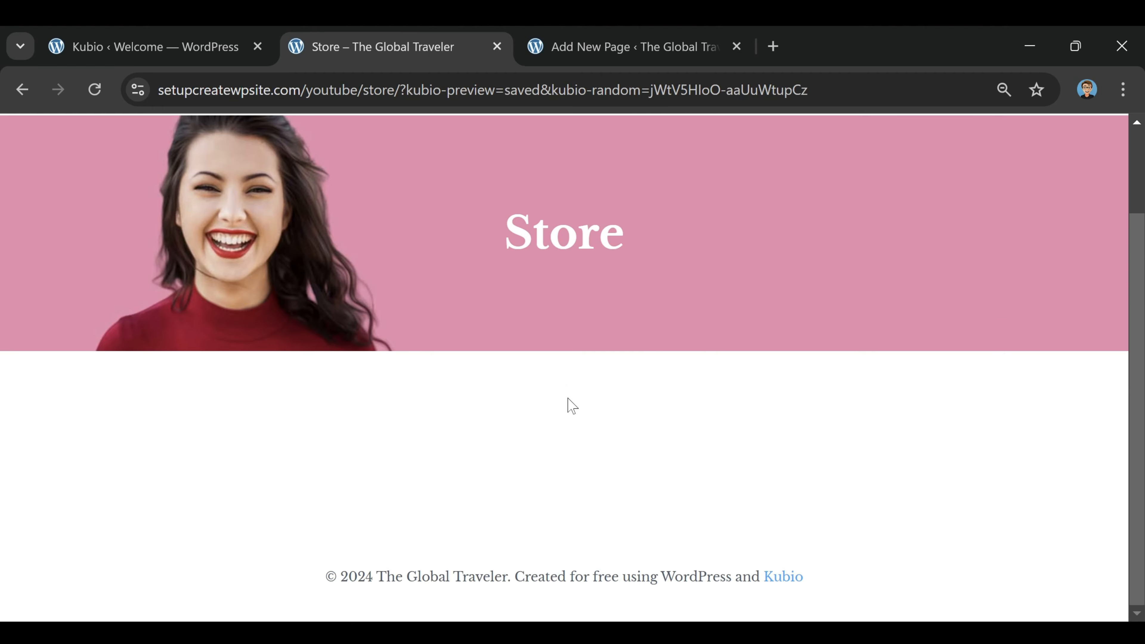
scroll(565, 409, "up", 2)
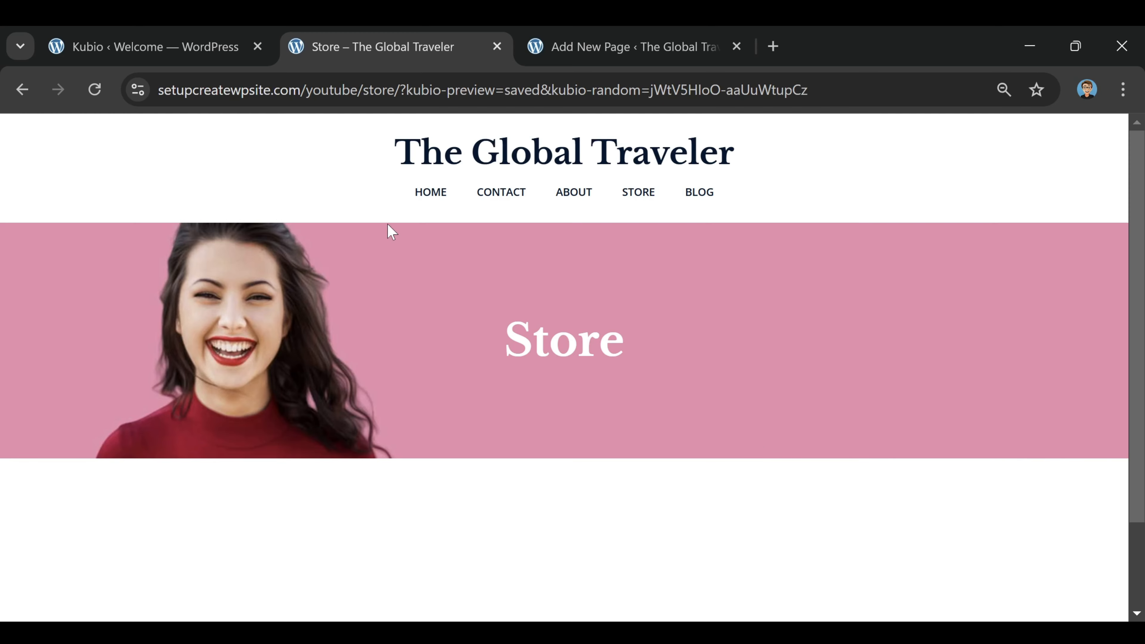
left_click(437, 192)
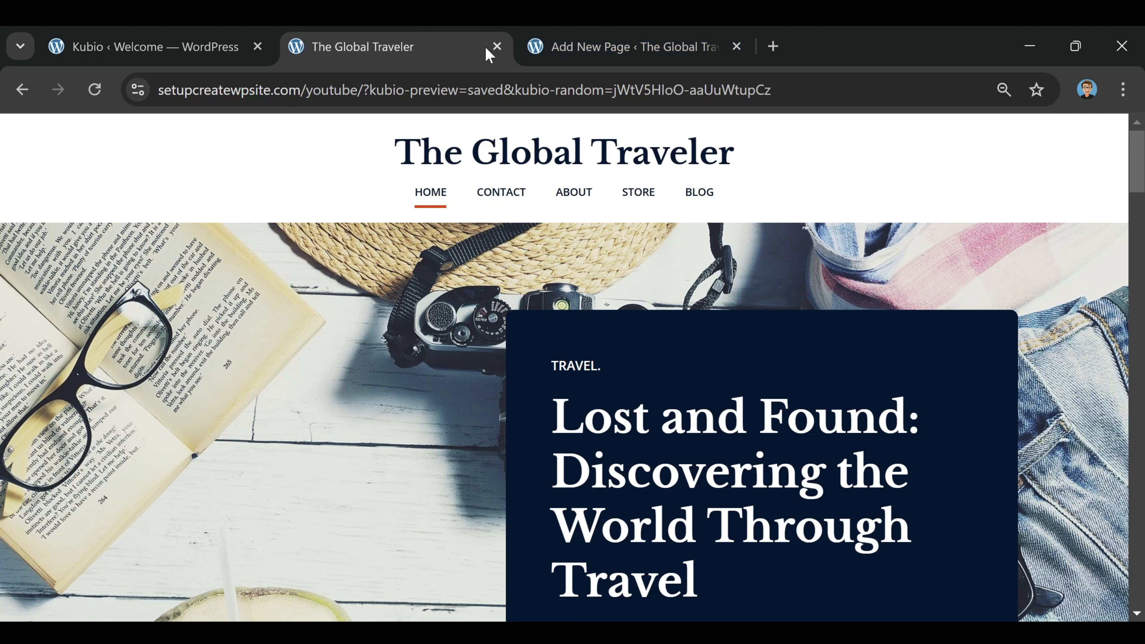
left_click(498, 47)
left_click(497, 46)
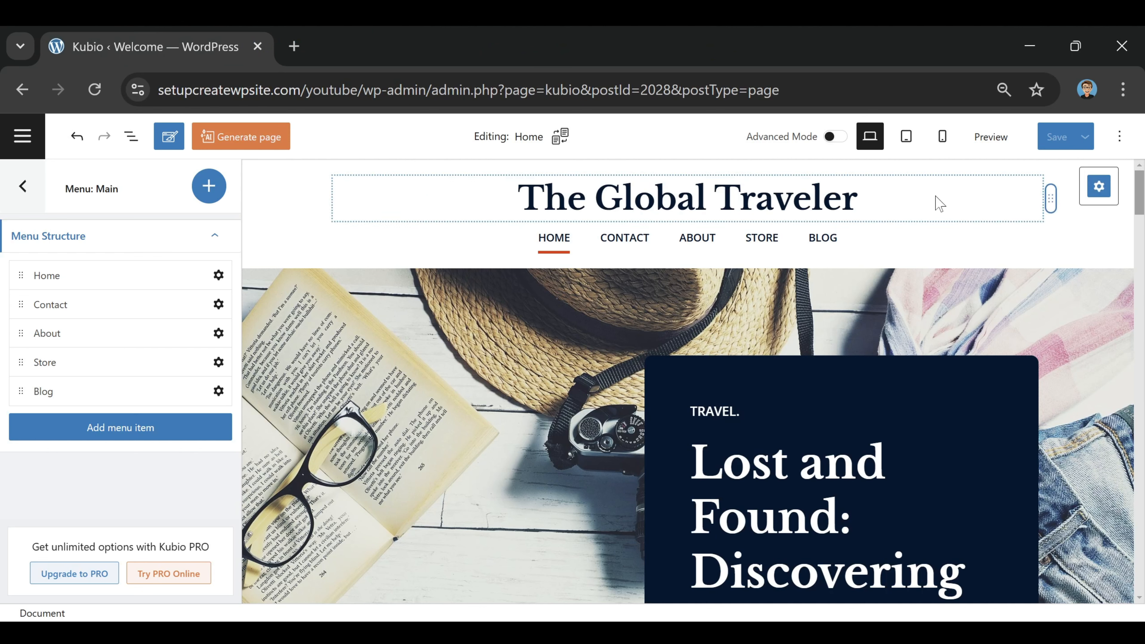
Step: Look over the Home page's sections below the hero, from the copywriter introduction through the services to the testimonials
scroll(626, 333, "down", 5)
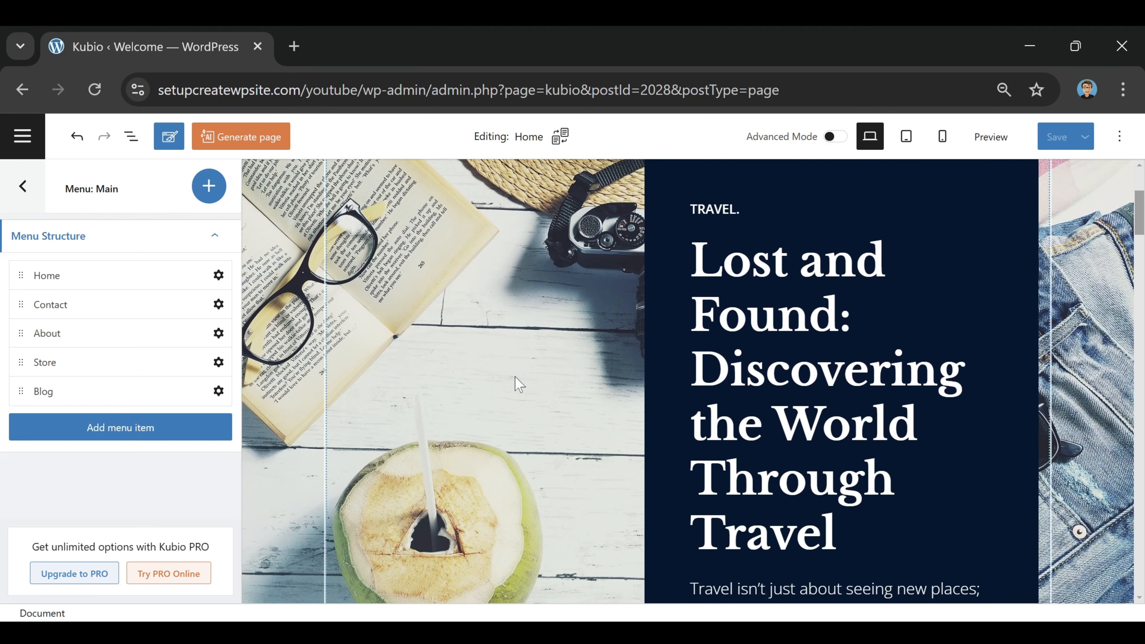
scroll(660, 447, "up", 2)
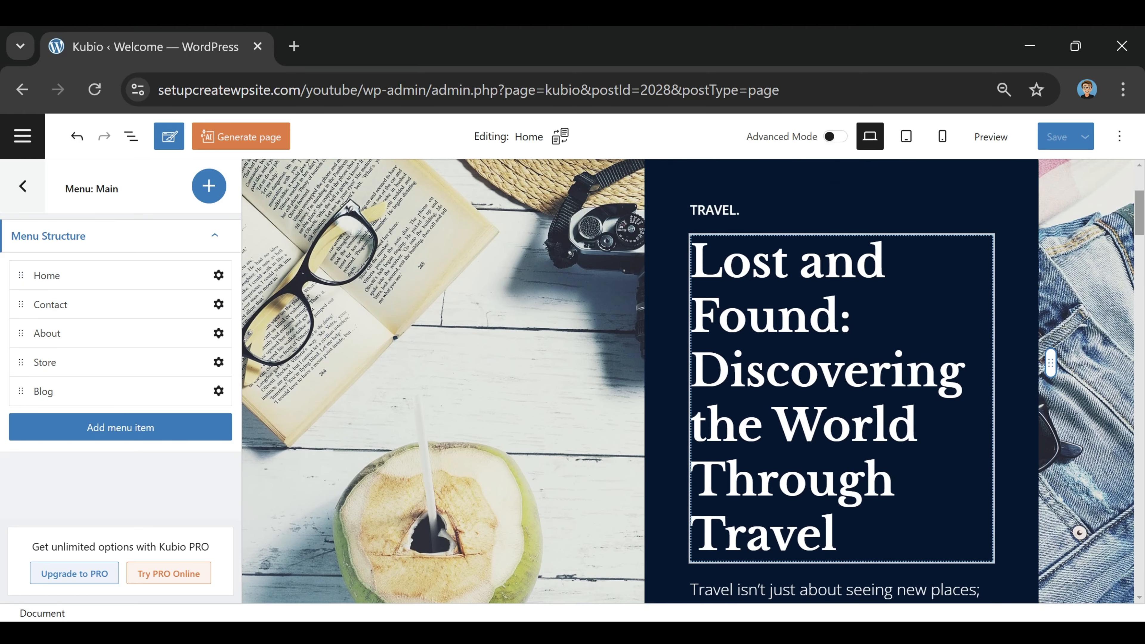
scroll(637, 352, "down", 8)
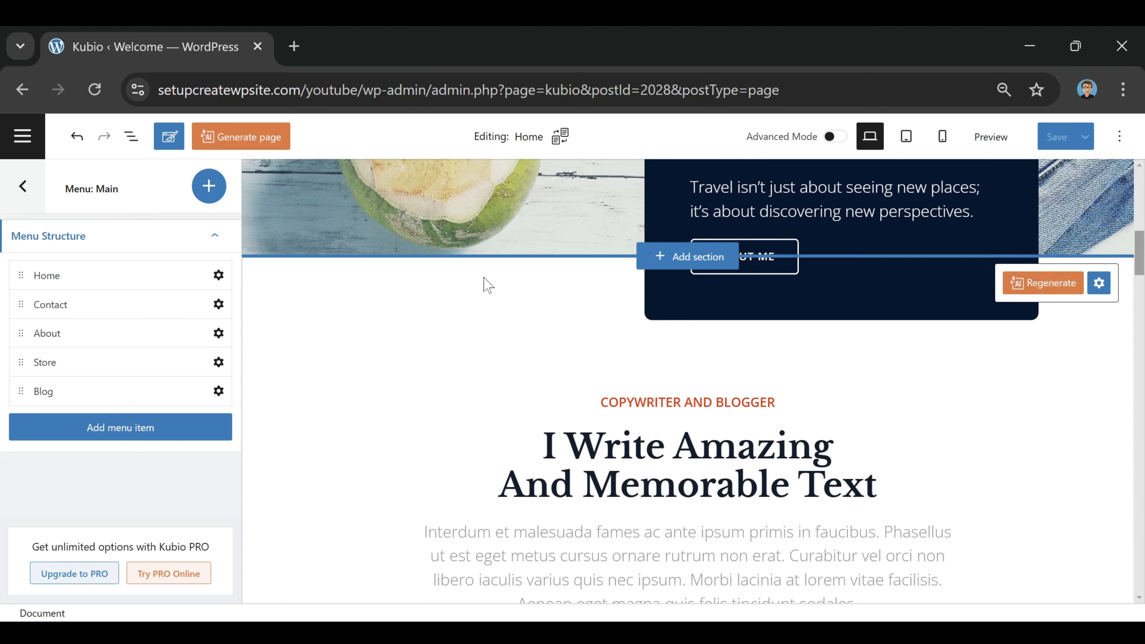
scroll(521, 258, "down", 3)
scroll(976, 300, "down", 12)
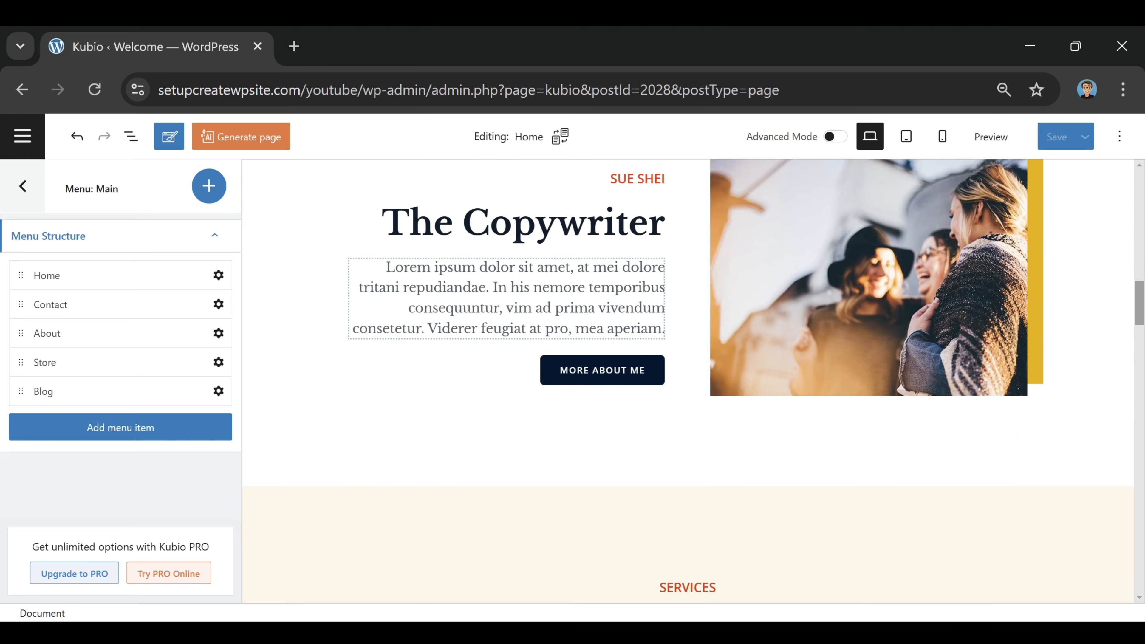
scroll(688, 383, "down", 18)
scroll(687, 383, "up", 19)
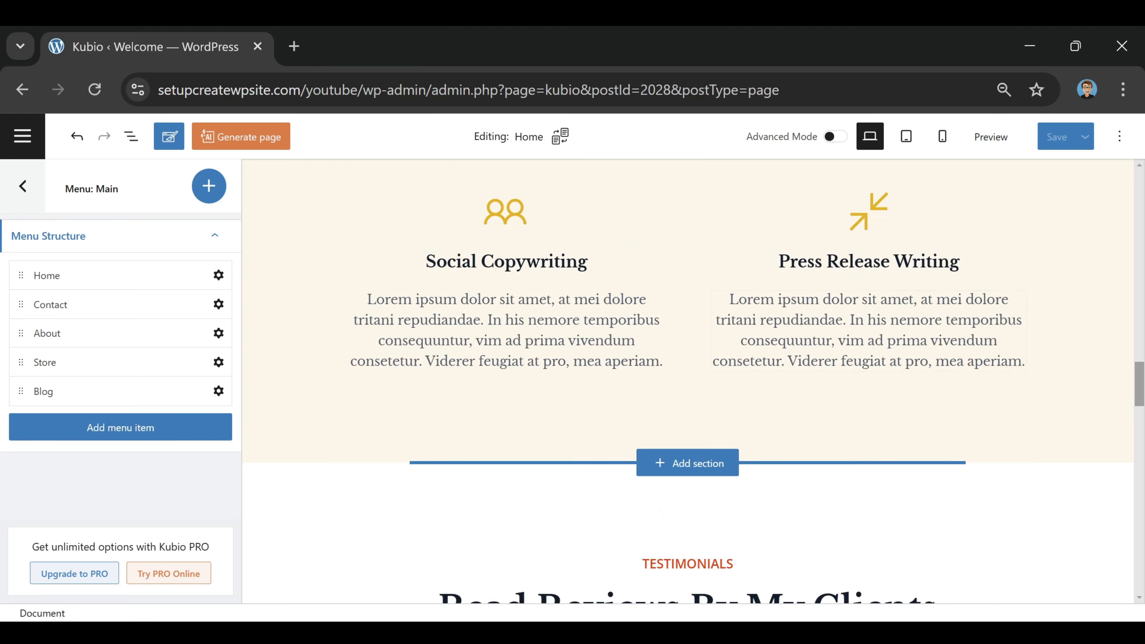
scroll(868, 315, "up", 10)
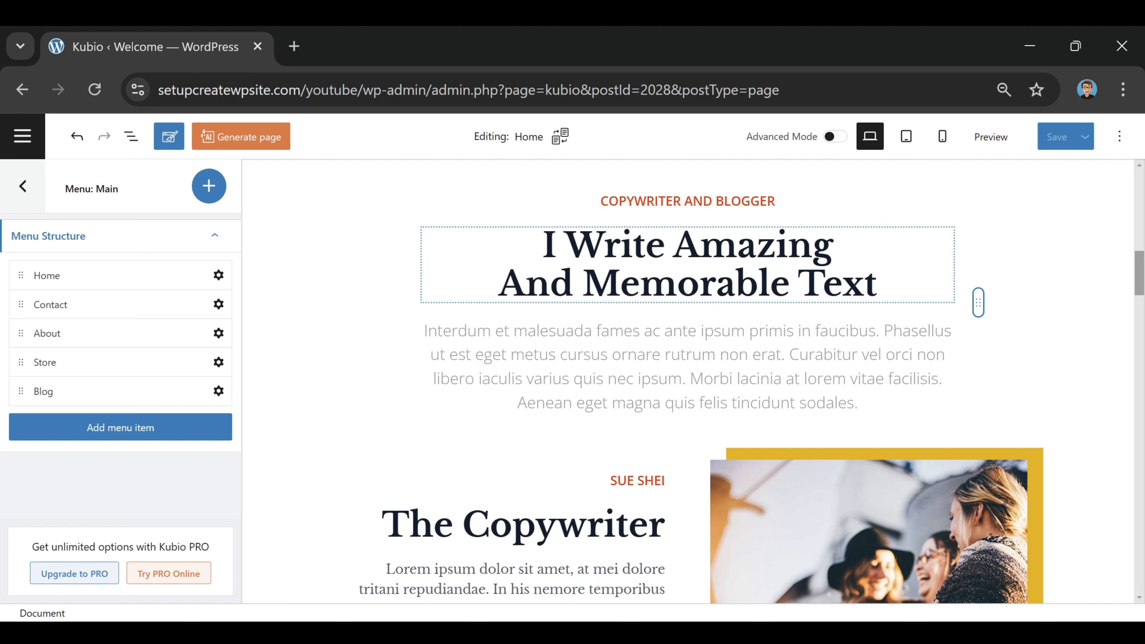
scroll(787, 431, "down", 3)
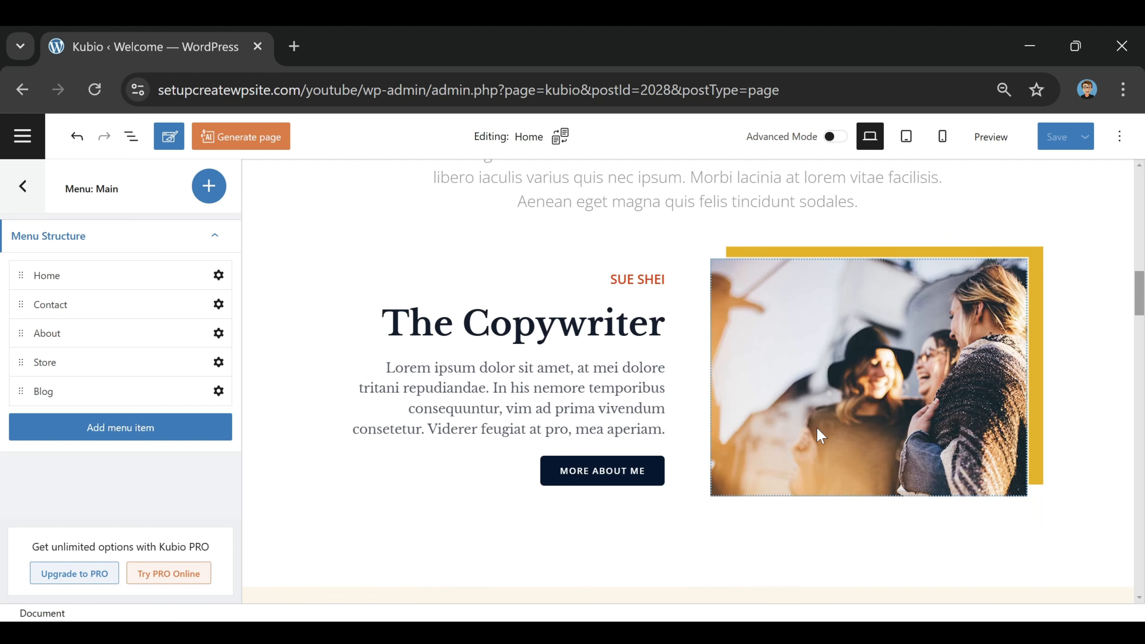
scroll(775, 384, "up", 3)
Step: Reword the intro section as "MY JOURNEY MY EXPERIENCE" and "Exploration Awaits: Travel, Discover, Repeat", with a paragraph starting "Embark on a journey of endless exploration"
left_click(770, 387)
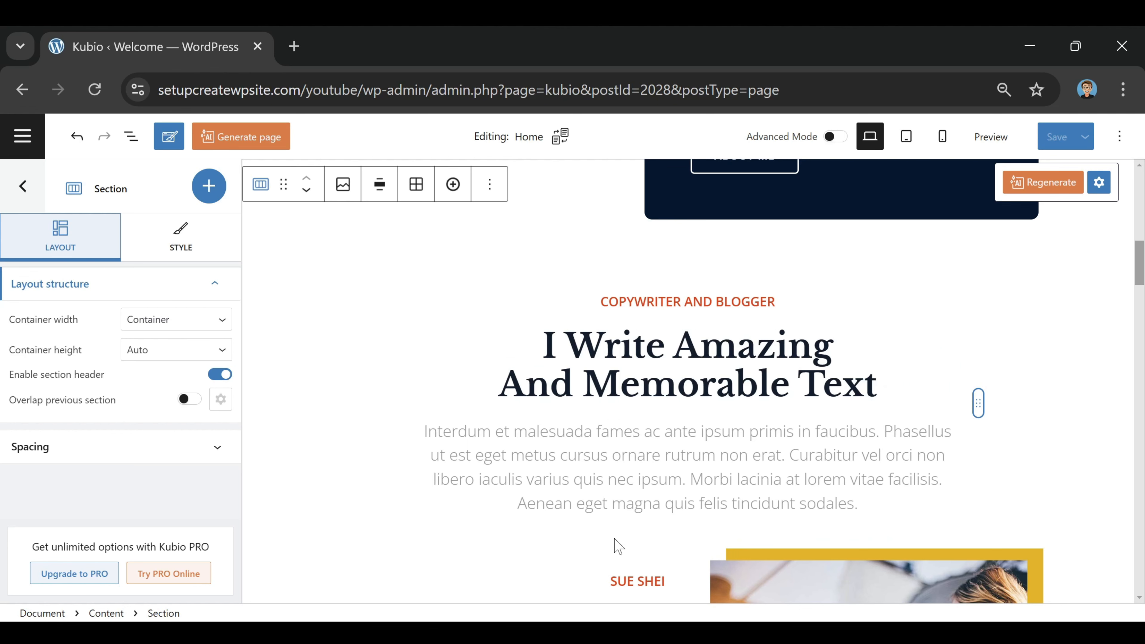
triple_click(700, 301)
left_click_drag(735, 384, 544, 345)
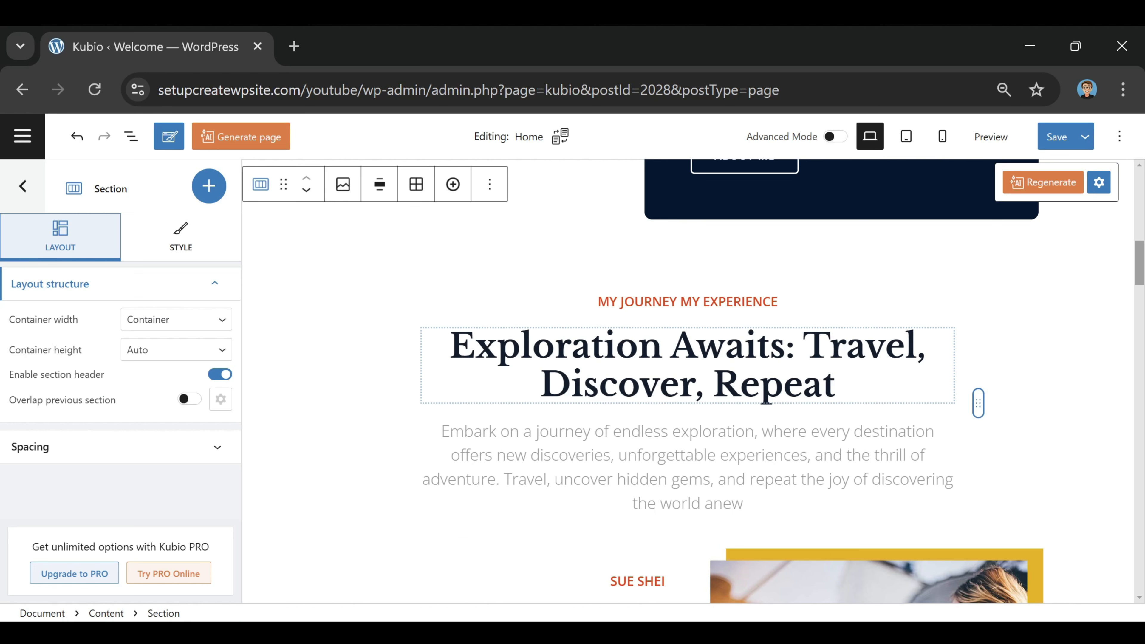
scroll(766, 402, "down", 2)
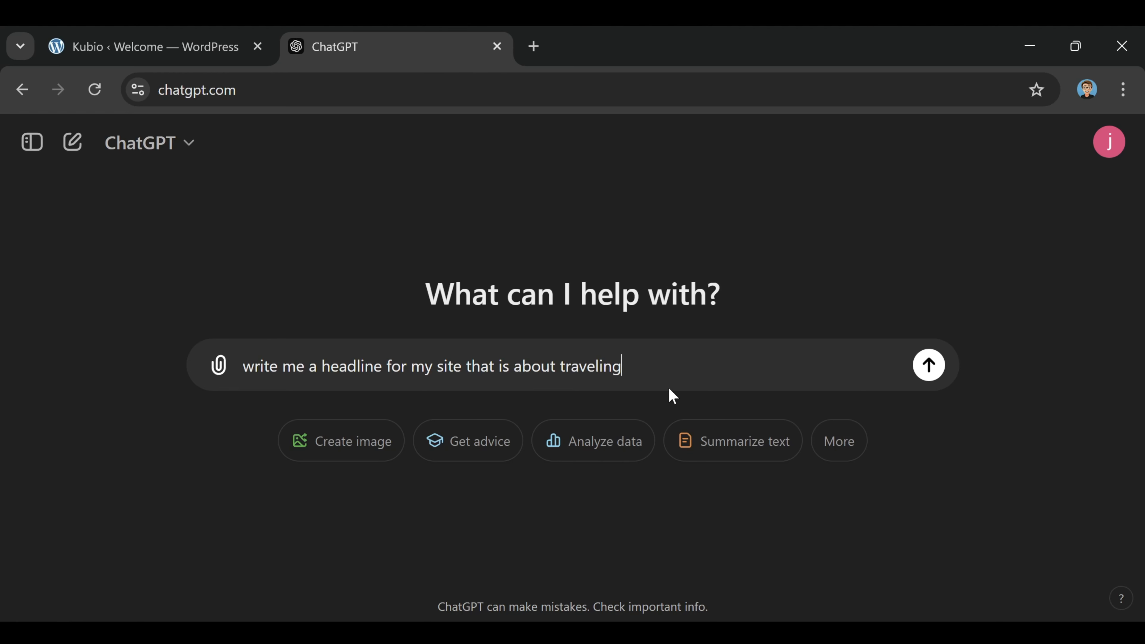
Step: In ChatGPT, request "write me a headline for my site that is about traveling", then "write a sub headline to that headline"
left_click(928, 364)
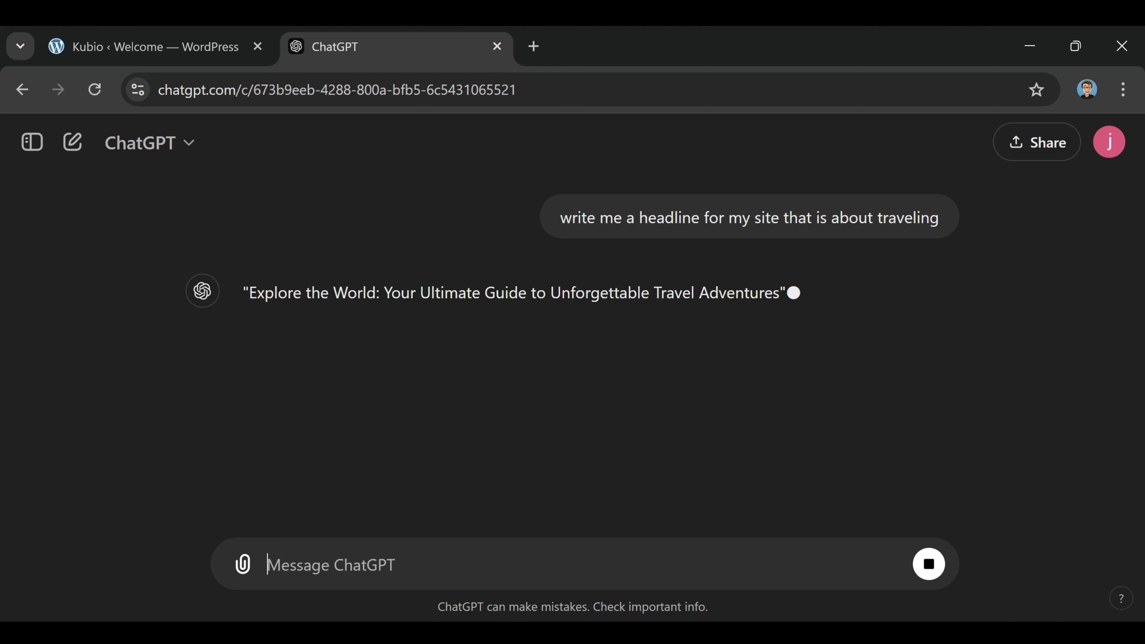
left_click(220, 43)
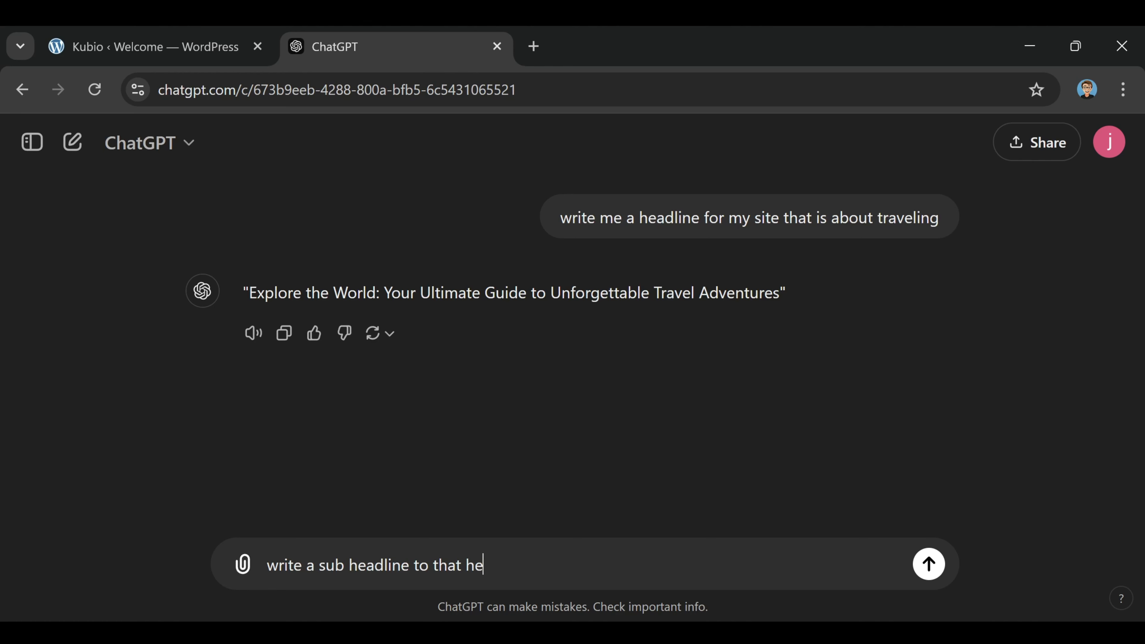
type("line")
key("Return")
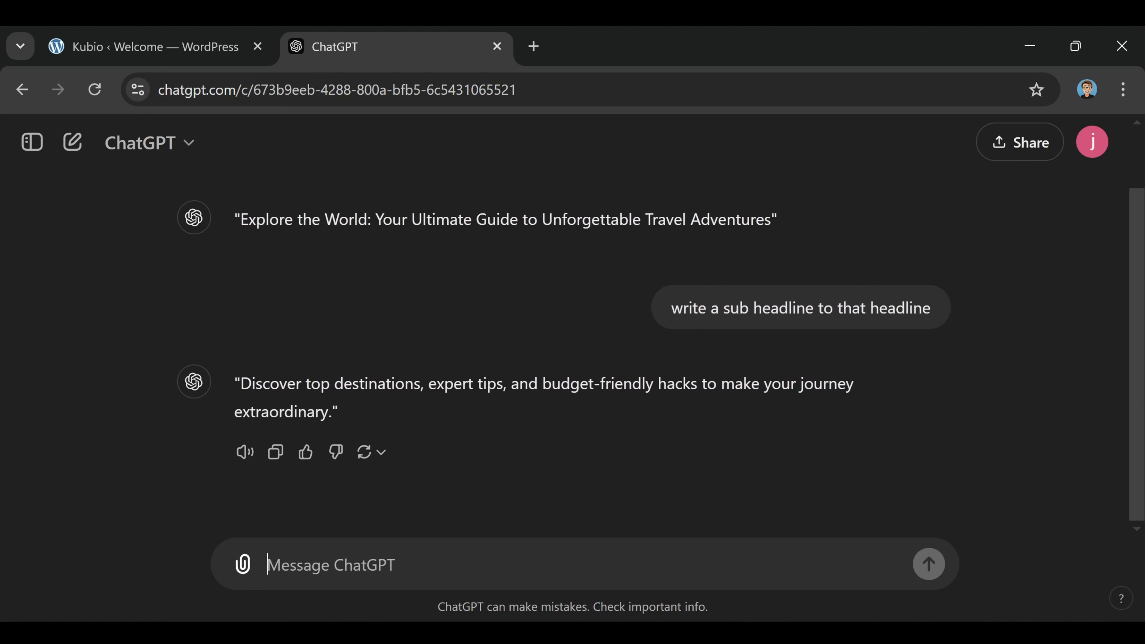
Step: Ask ChatGPT to "make it a little longer", compare the reply with the Kubio intro section, and copy the reply
type("make it a little ")
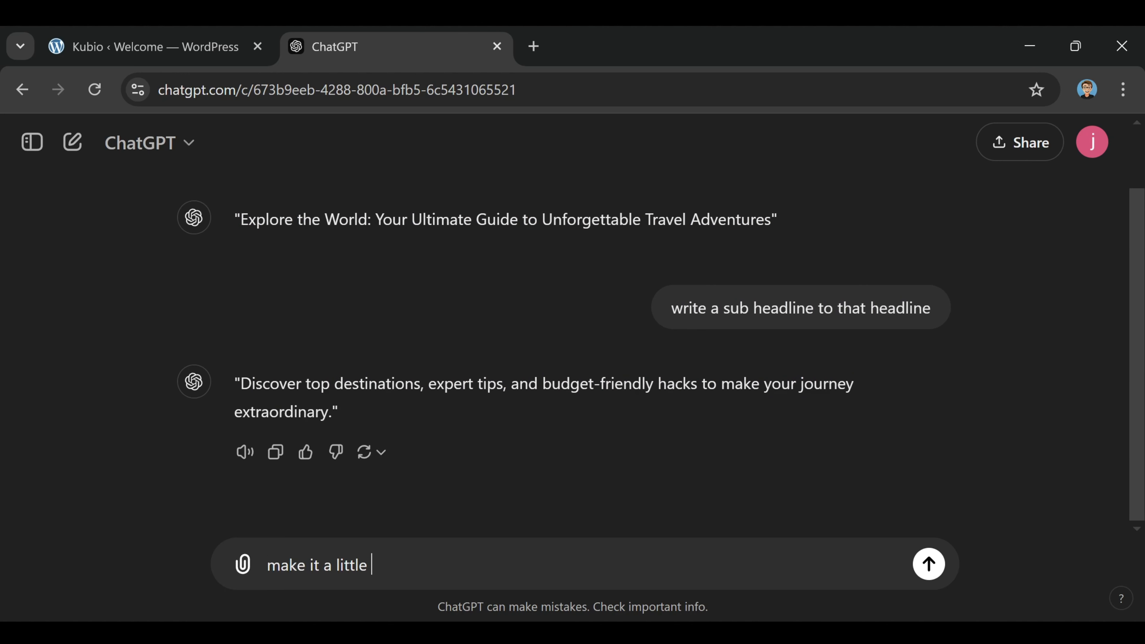
type("longer")
key("Return")
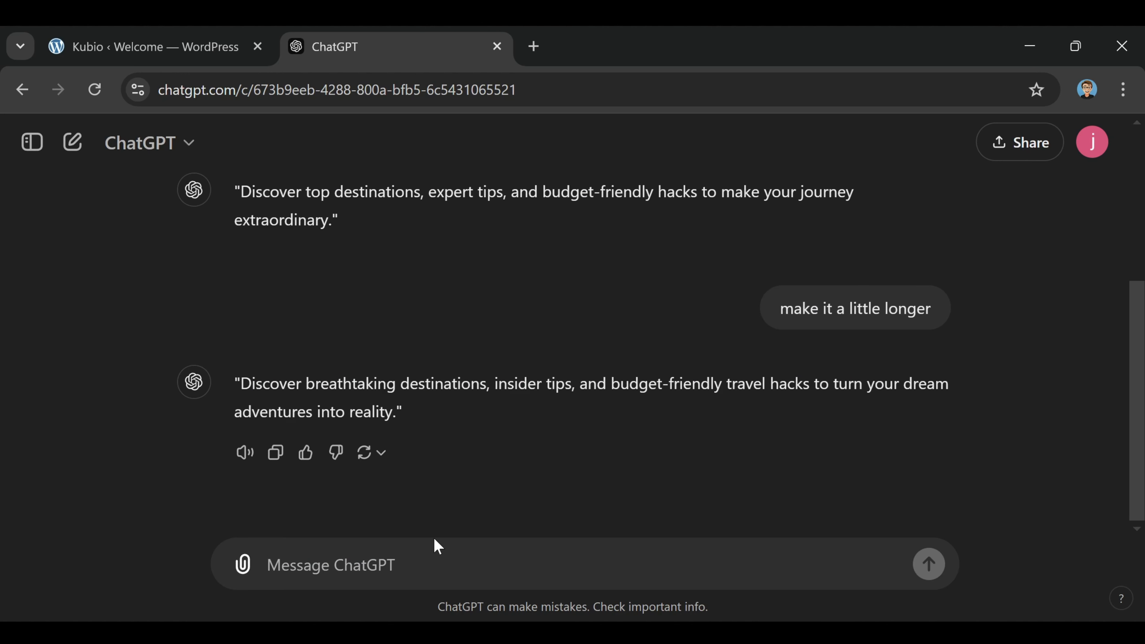
left_click(213, 40)
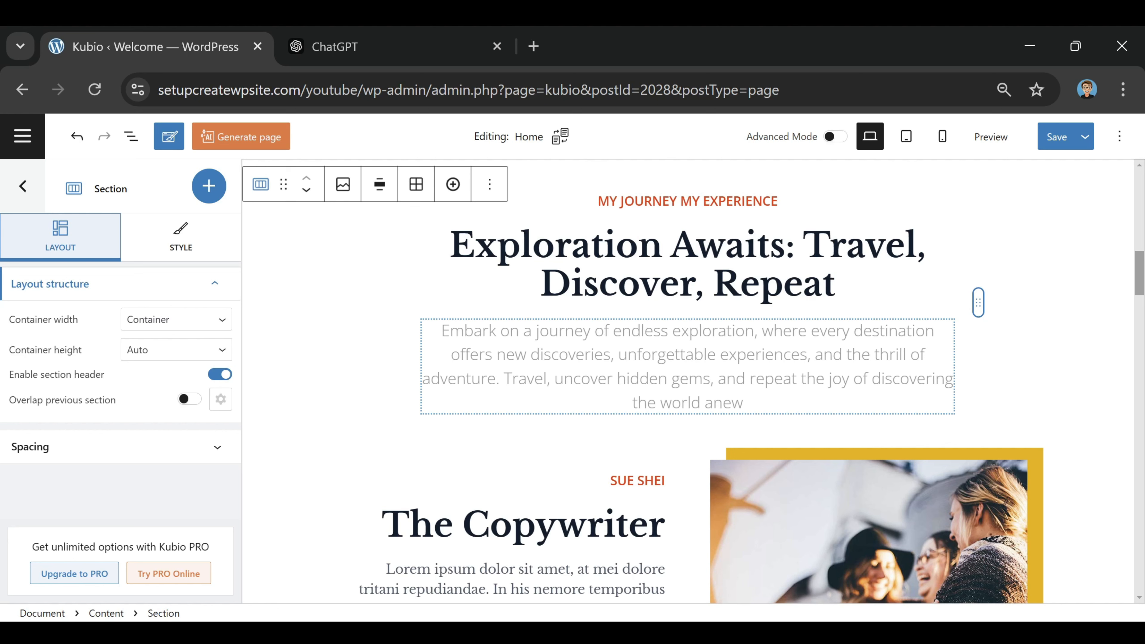
left_click(396, 47)
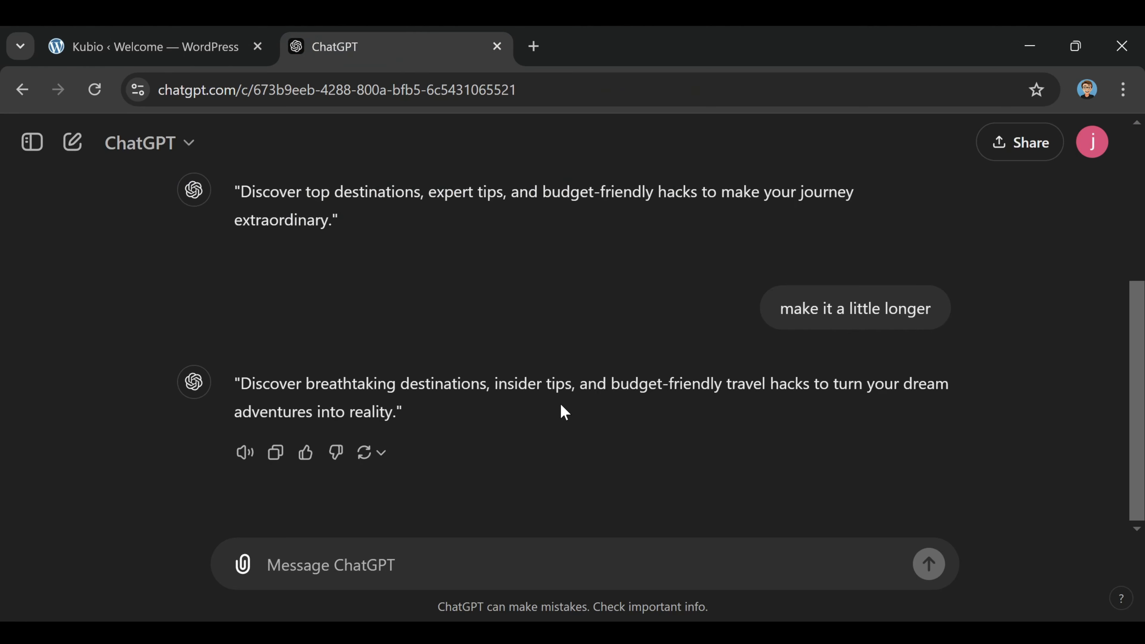
left_click(141, 56)
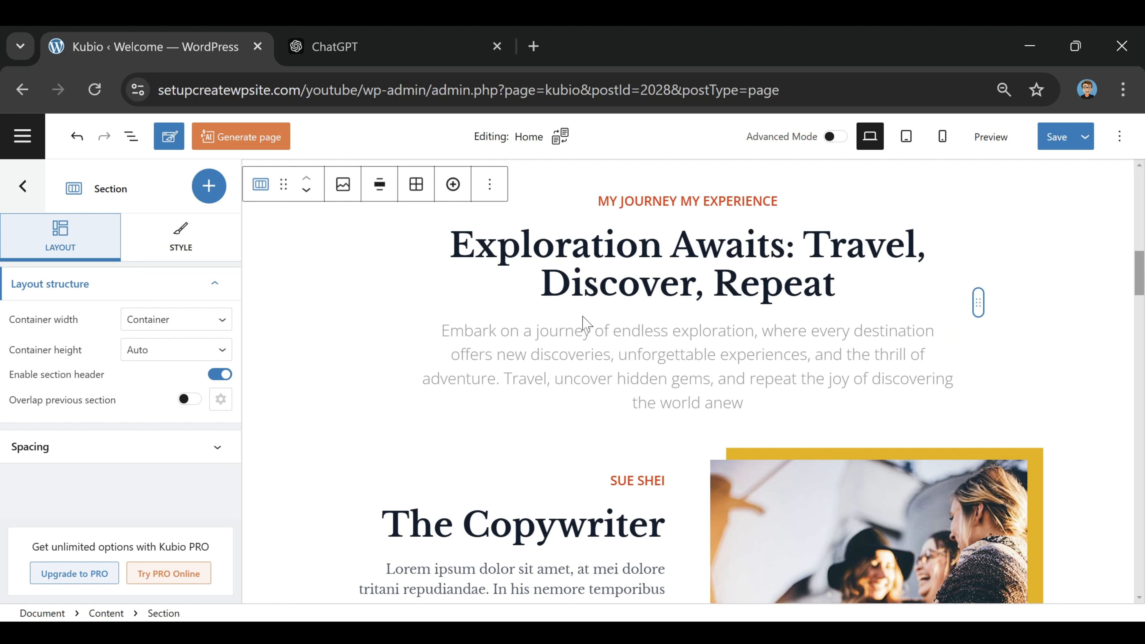
left_click(383, 45)
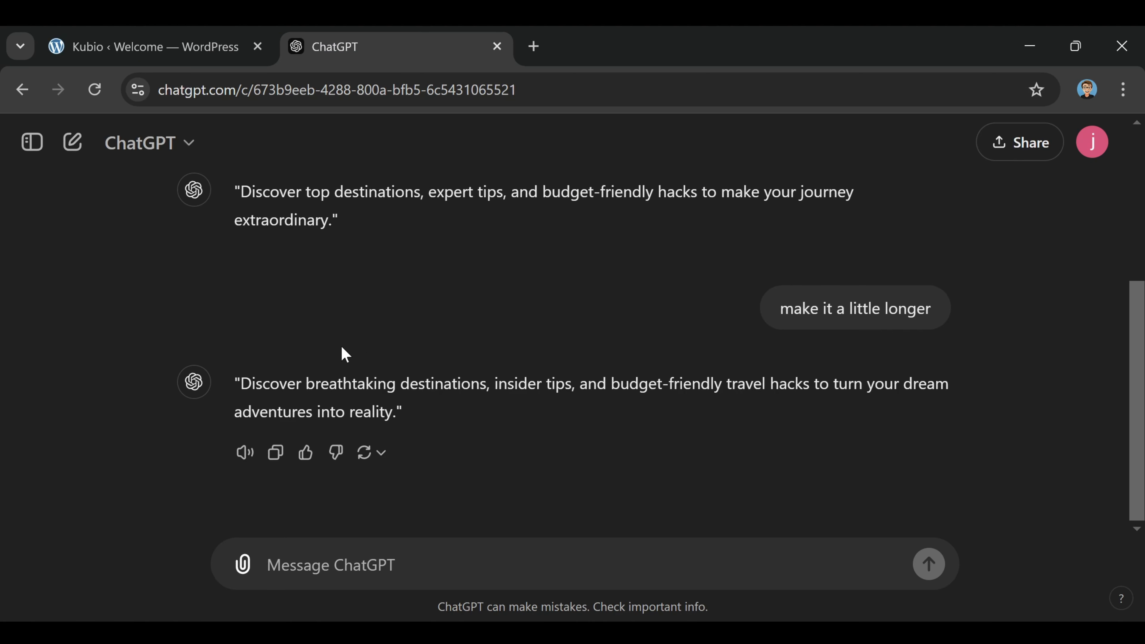
left_click(275, 456)
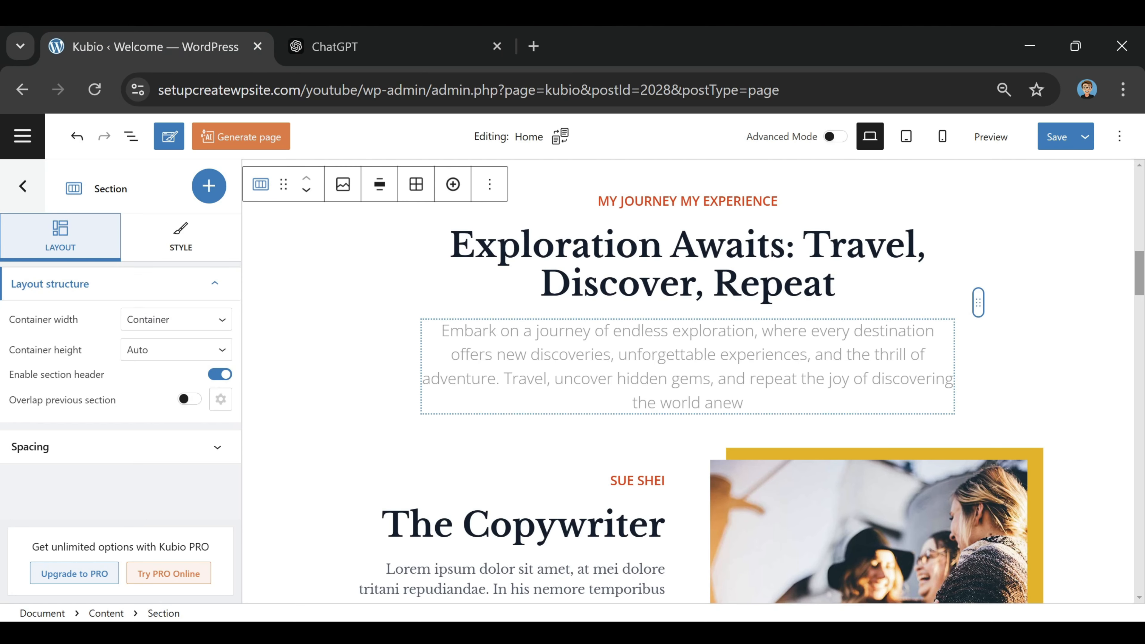
left_click(753, 402)
right_click(752, 401)
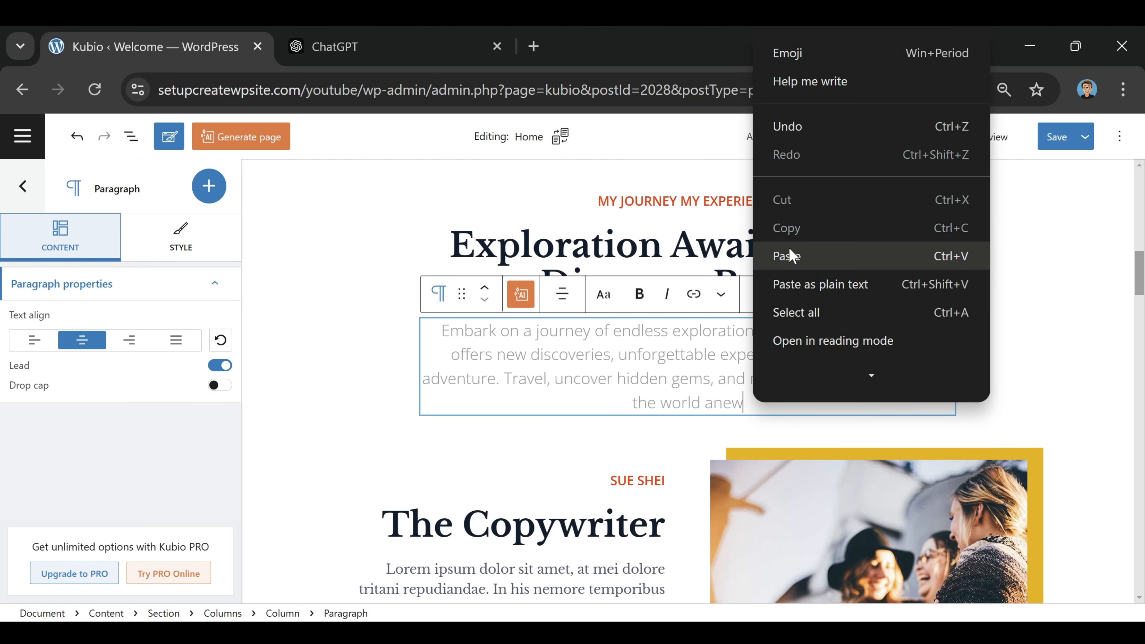
left_click(595, 331)
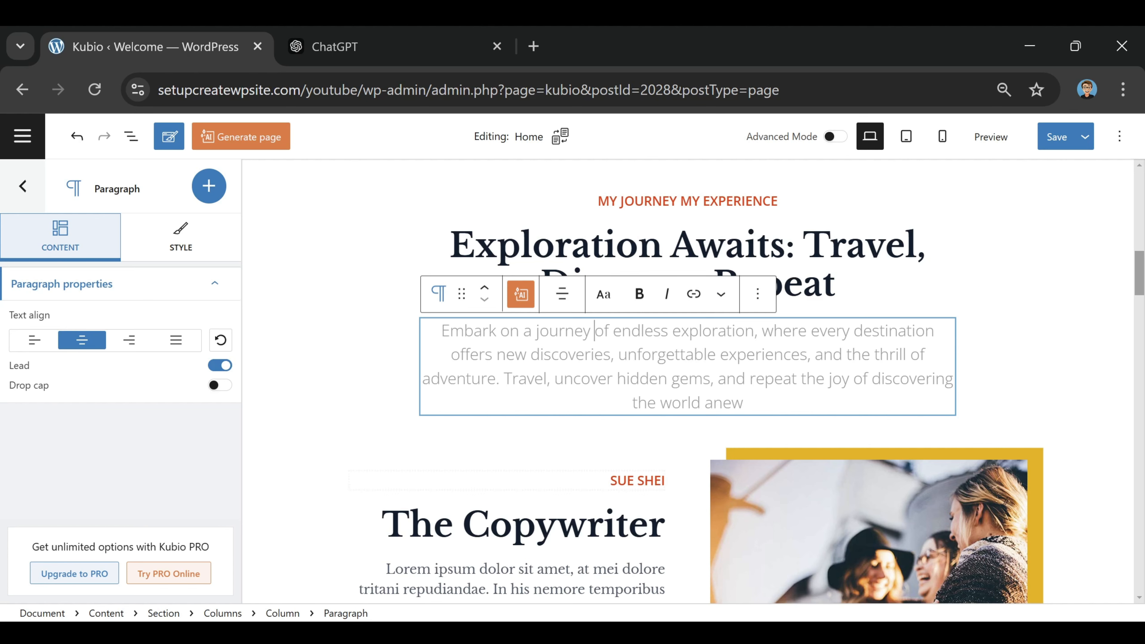
left_click(606, 378)
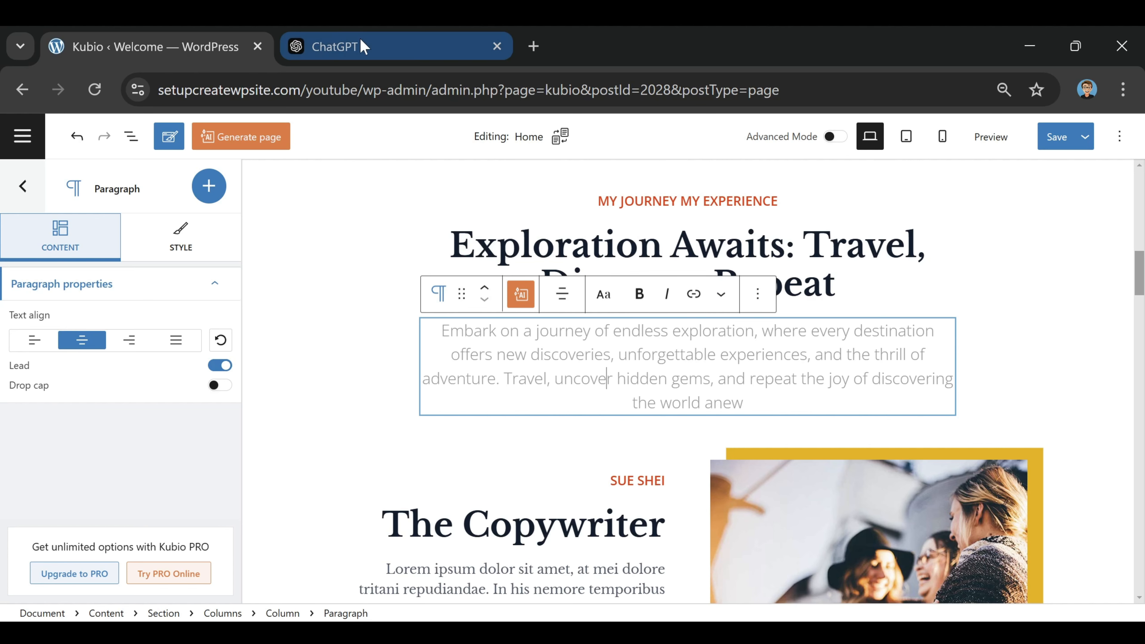
left_click(497, 46)
left_click(743, 403)
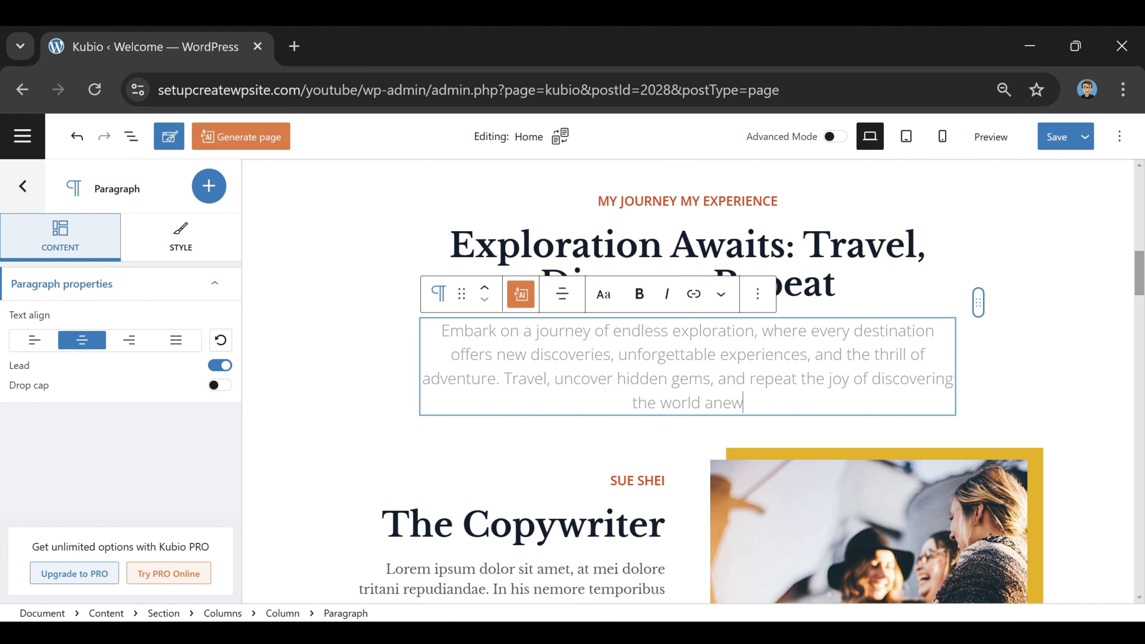
Step: Reword the column beside the photo with label "FOR THE LOVE", heading "Journeys Without Boundaries" and a paragraph starting "Venture Beyond Limits: Embark on unforgettable journeys"
scroll(515, 307, "down", 5)
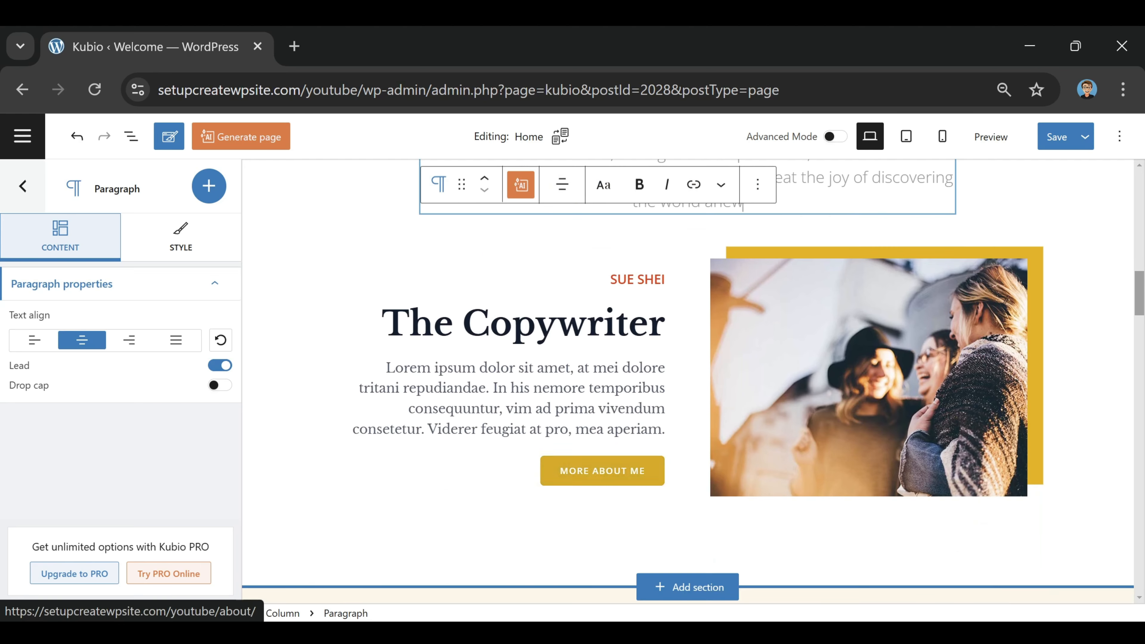
left_click_drag(665, 278, 609, 280)
type("FOR THE LOVE")
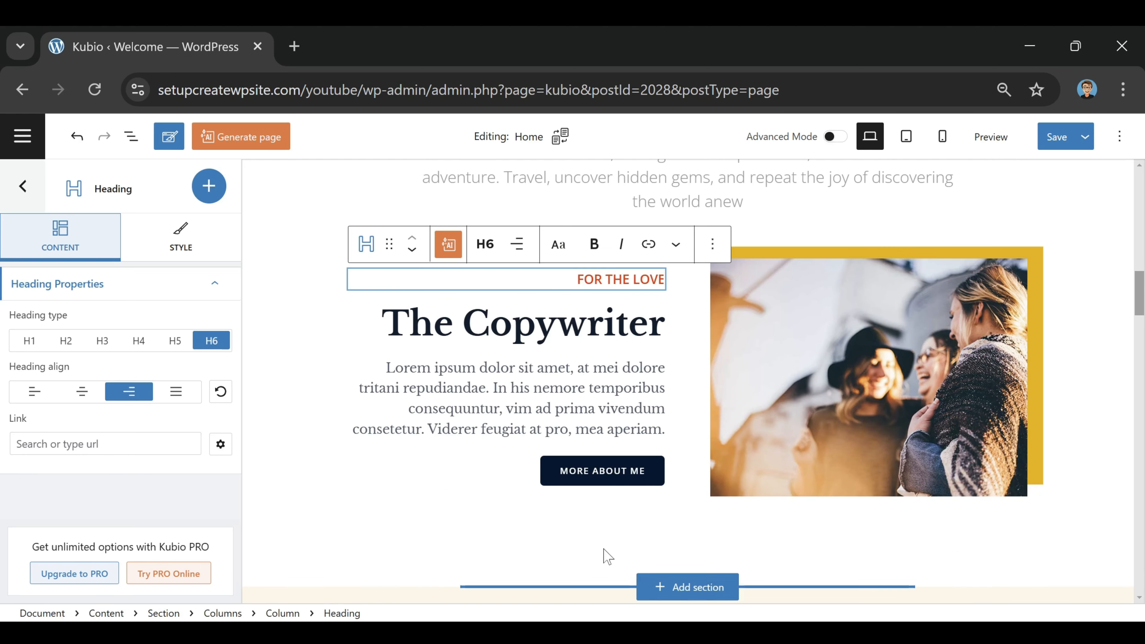
left_click_drag(664, 324, 382, 323)
type("Journeys Without Boundaries")
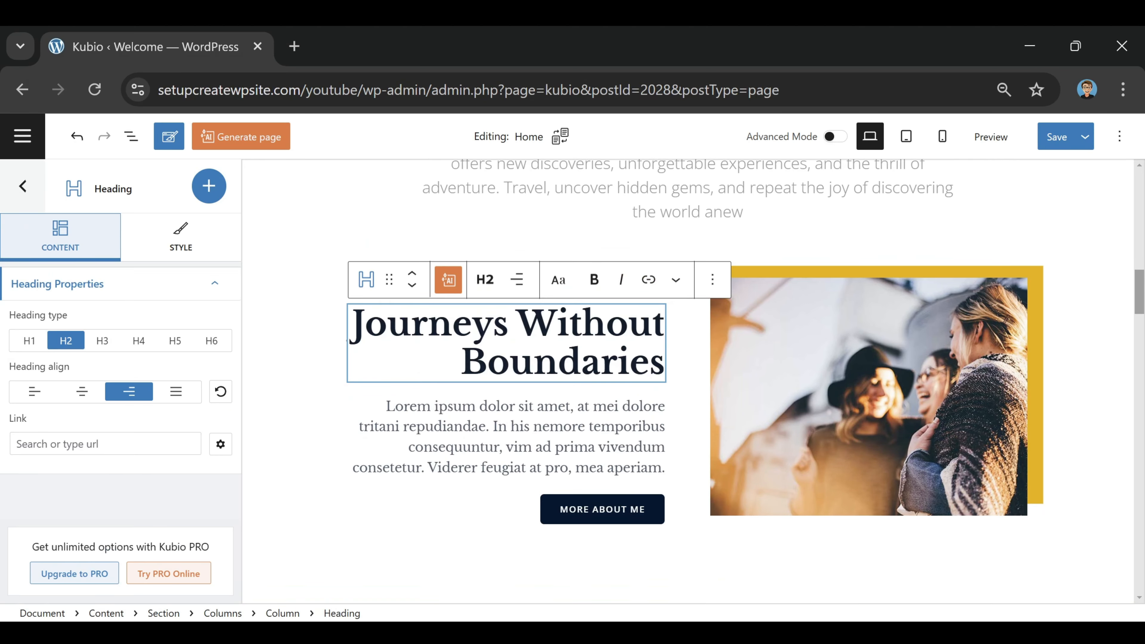
left_click_drag(665, 468, 386, 406)
key("ctrl+v")
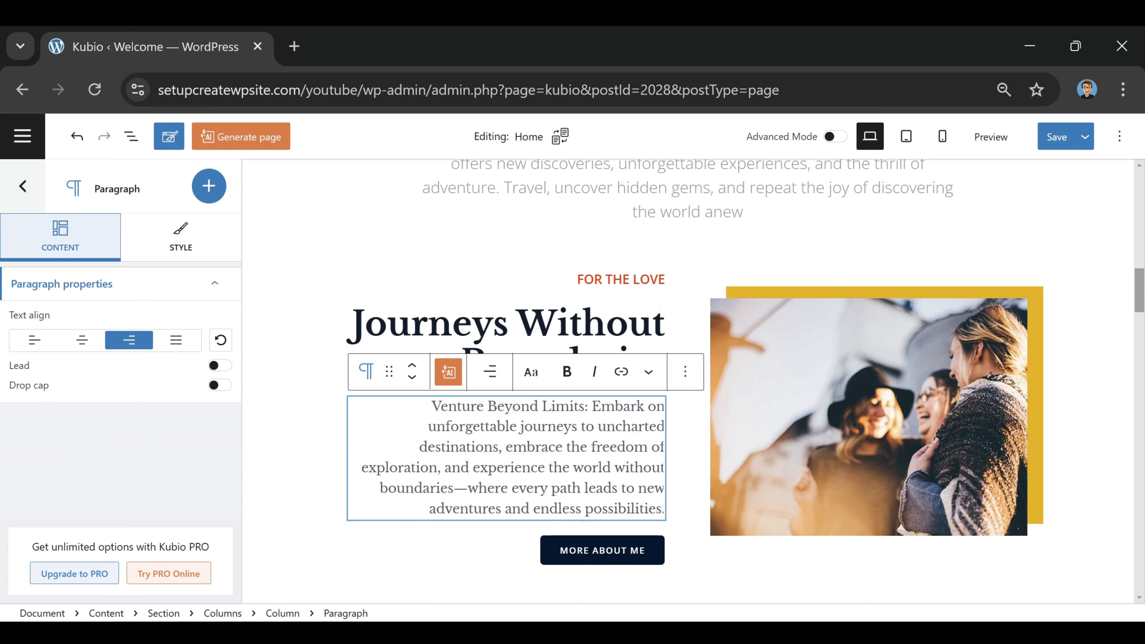
Step: Replace the photo beside "Journeys Without Boundaries" with man-1039302_1280.jpg from the media library
left_click(582, 351)
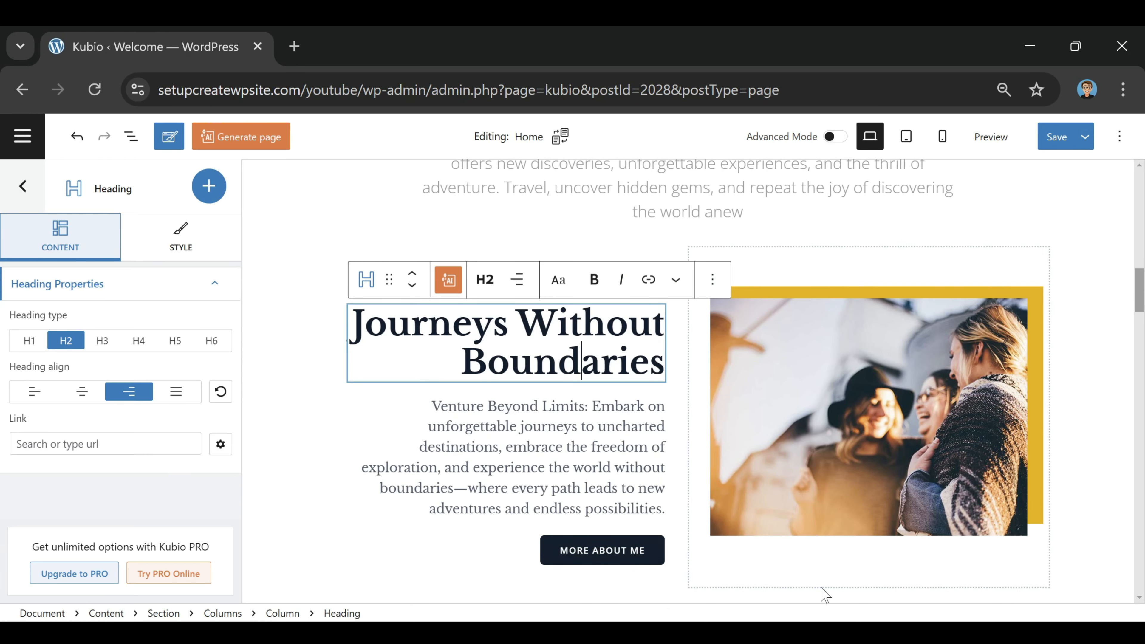
left_click(876, 338)
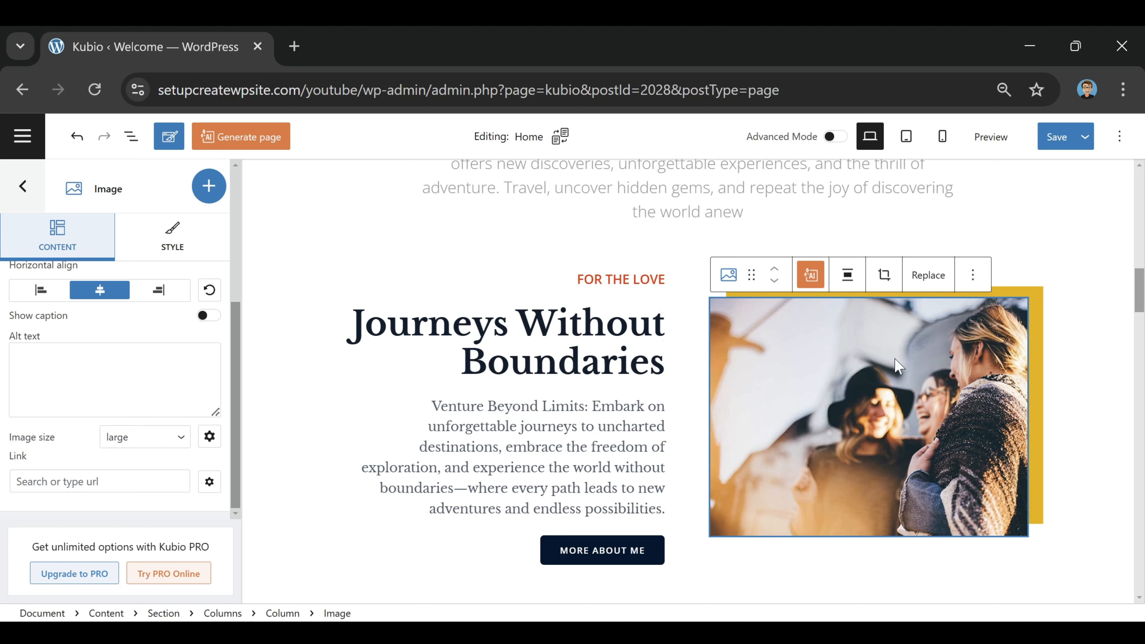
scroll(120, 389, "up", 5)
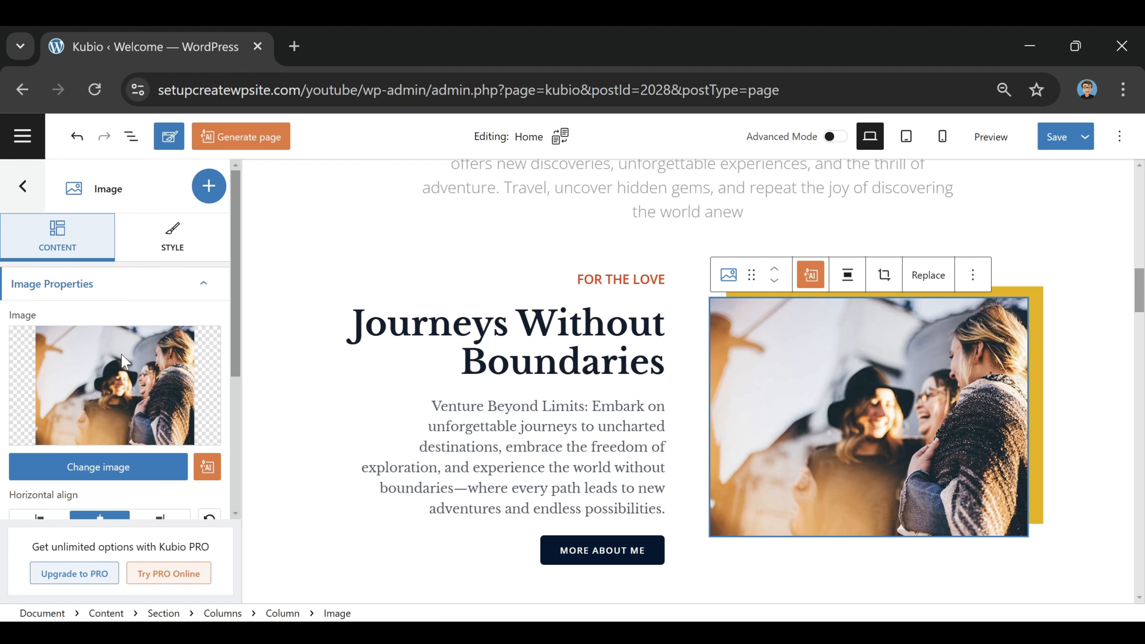
left_click(93, 469)
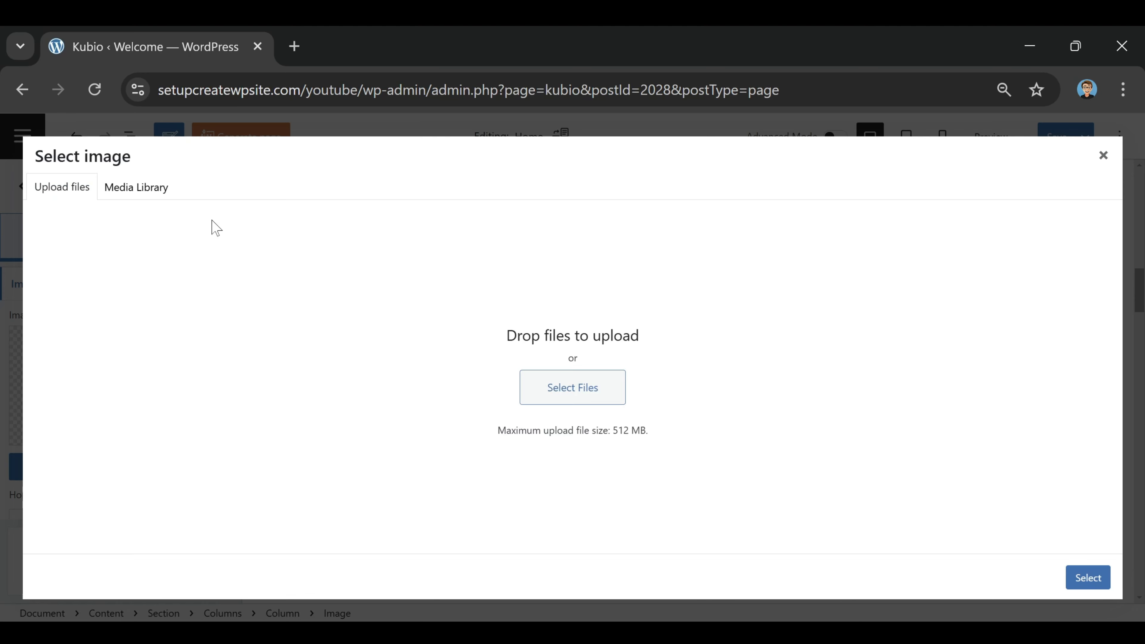
left_click(141, 186)
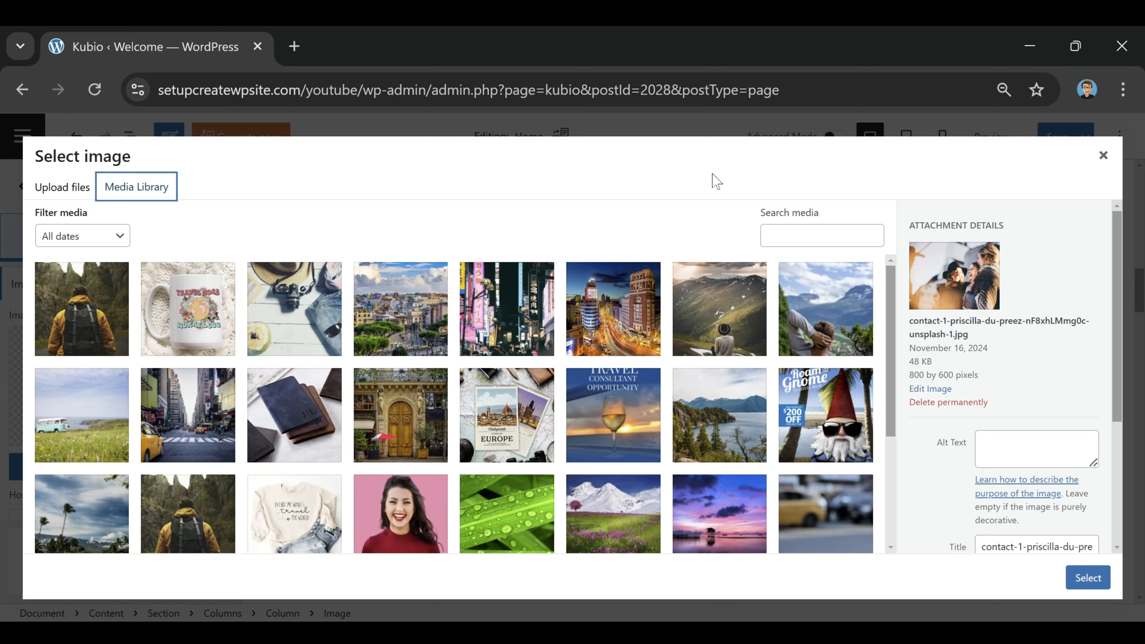
left_click(805, 324)
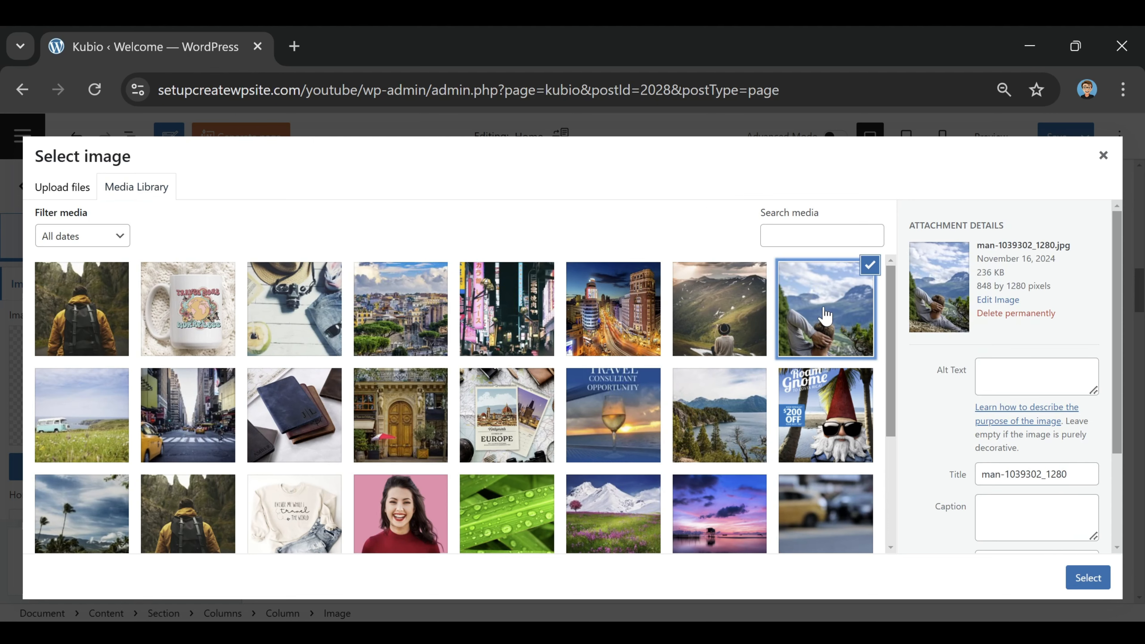
left_click(1087, 578)
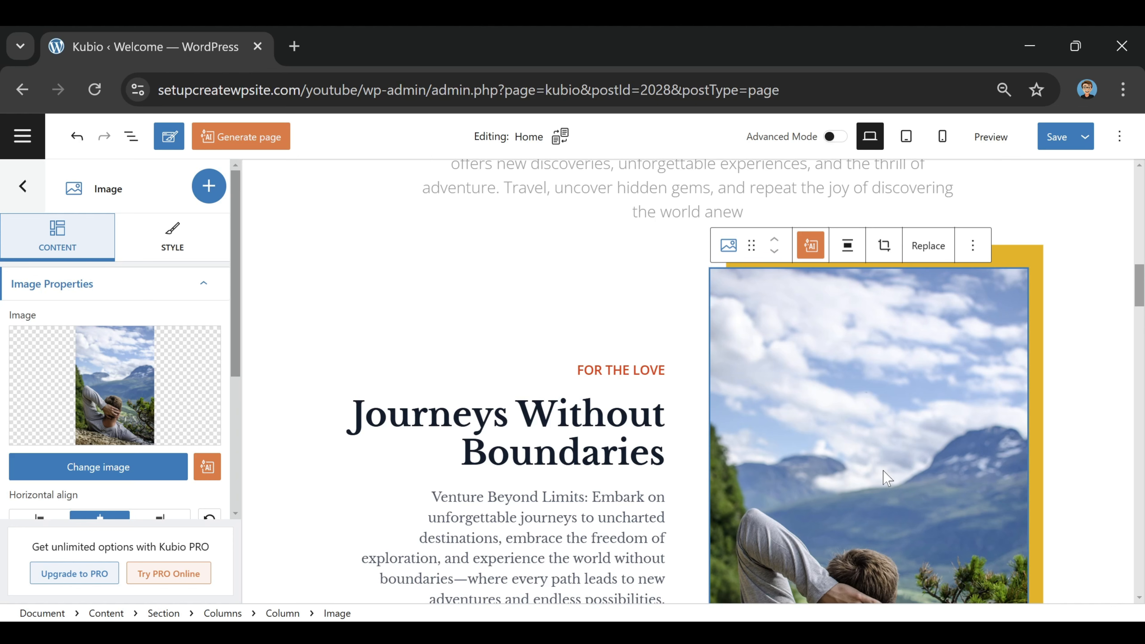
Step: Crop the new photo to a square aspect ratio, positioned lower in the picture so the reclining man is framed
scroll(891, 377, "down", 4)
scroll(891, 377, "up", 4)
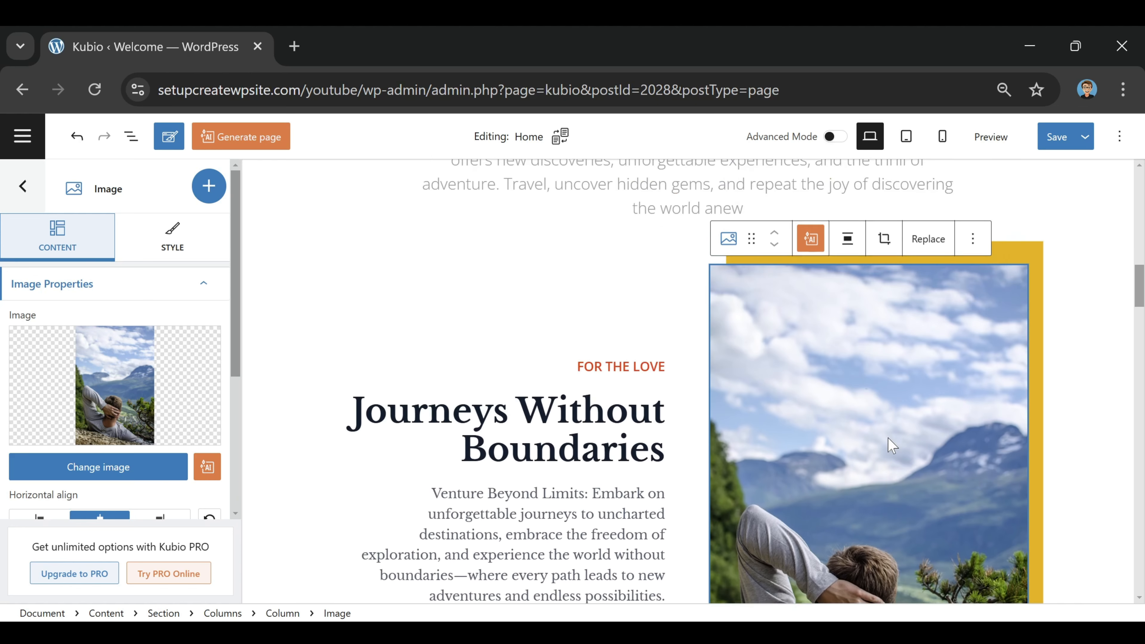
scroll(897, 388, "down", 4)
scroll(900, 413, "up", 2)
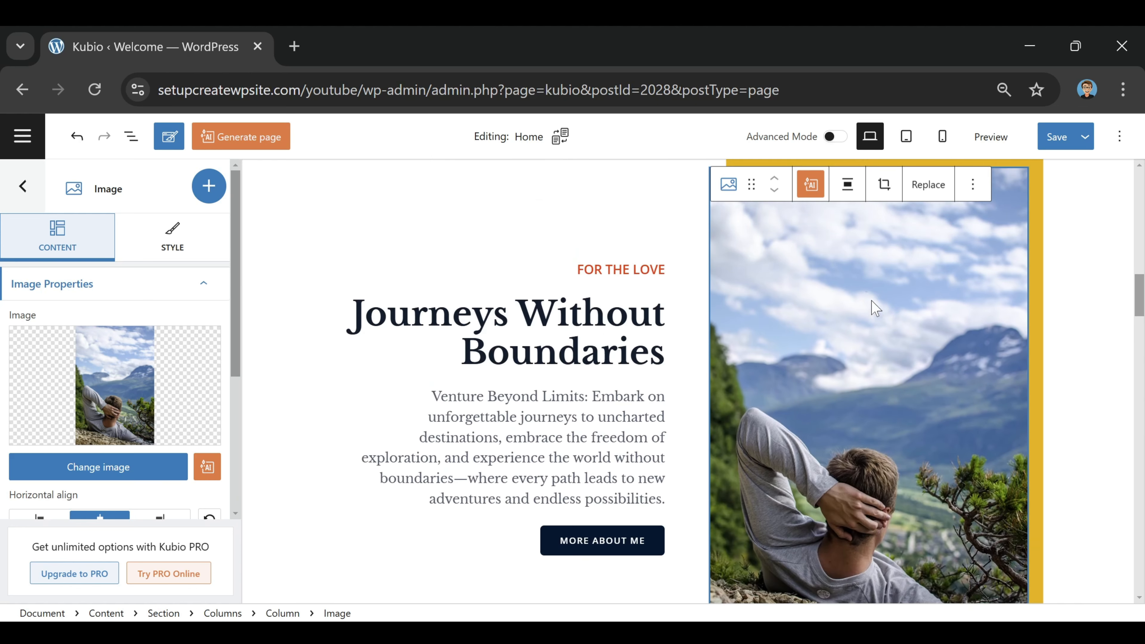
left_click(884, 185)
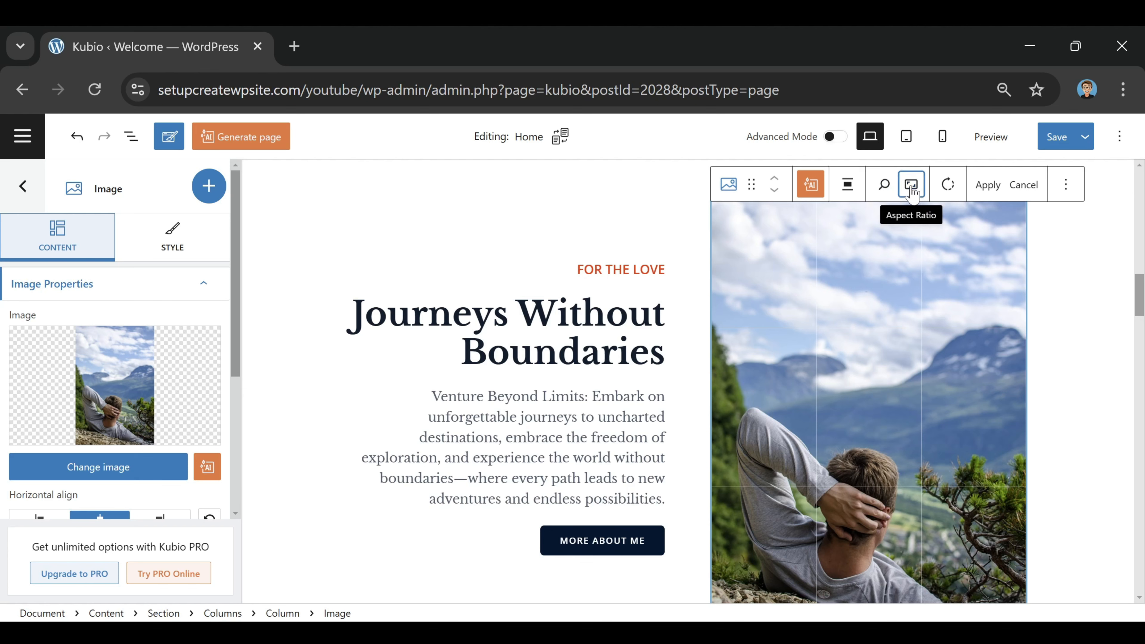
left_click(911, 186)
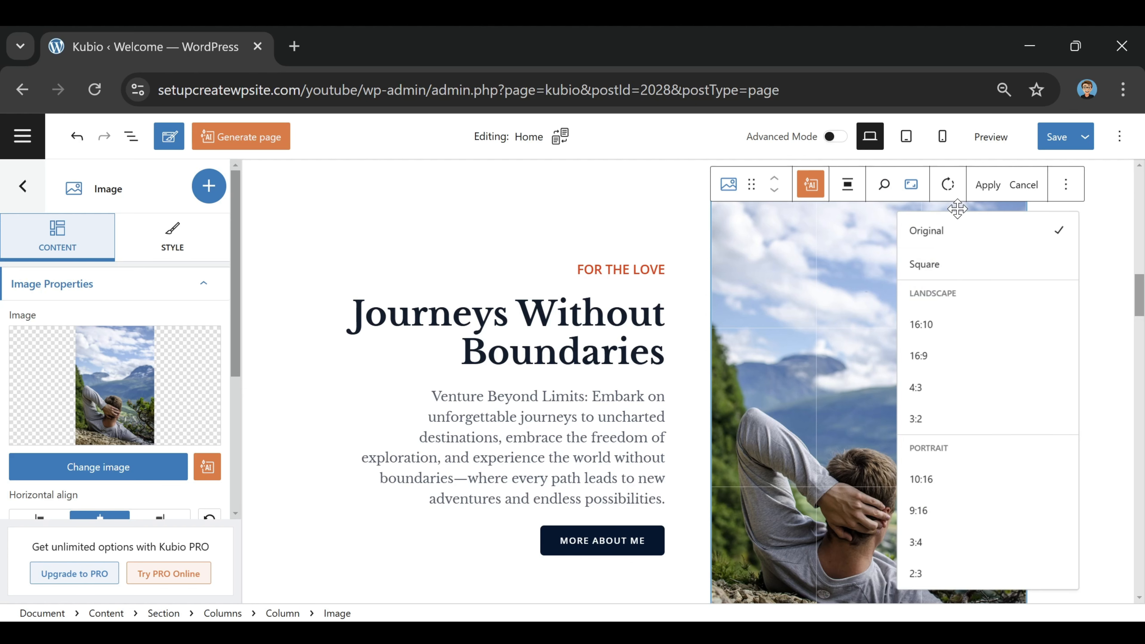
left_click(960, 265)
left_click_drag(912, 332, 892, 276)
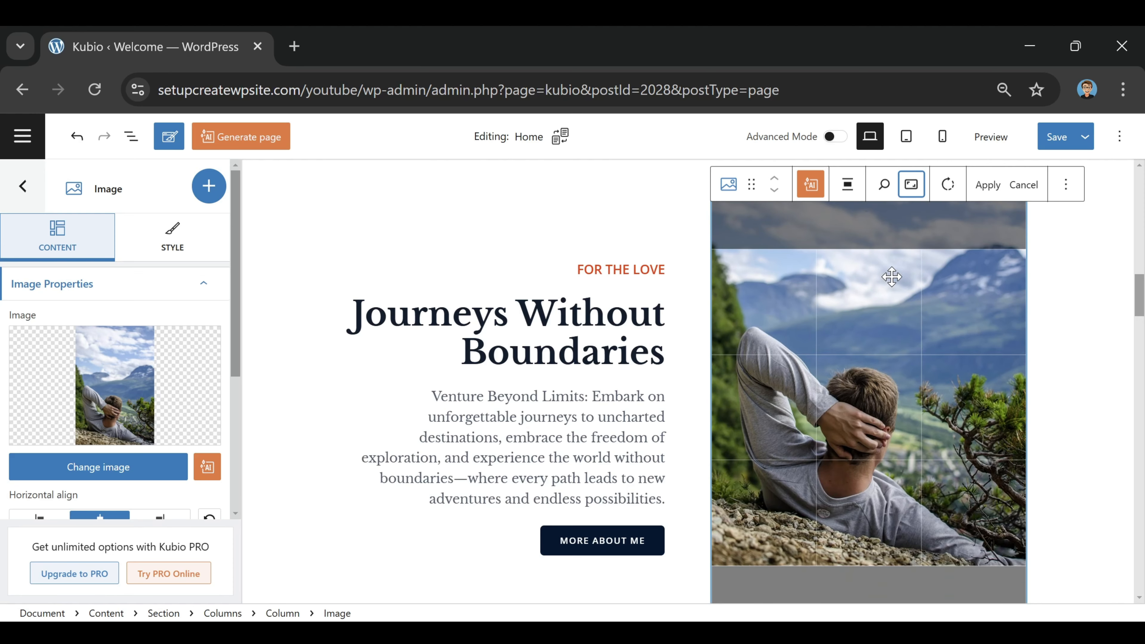
left_click(994, 195)
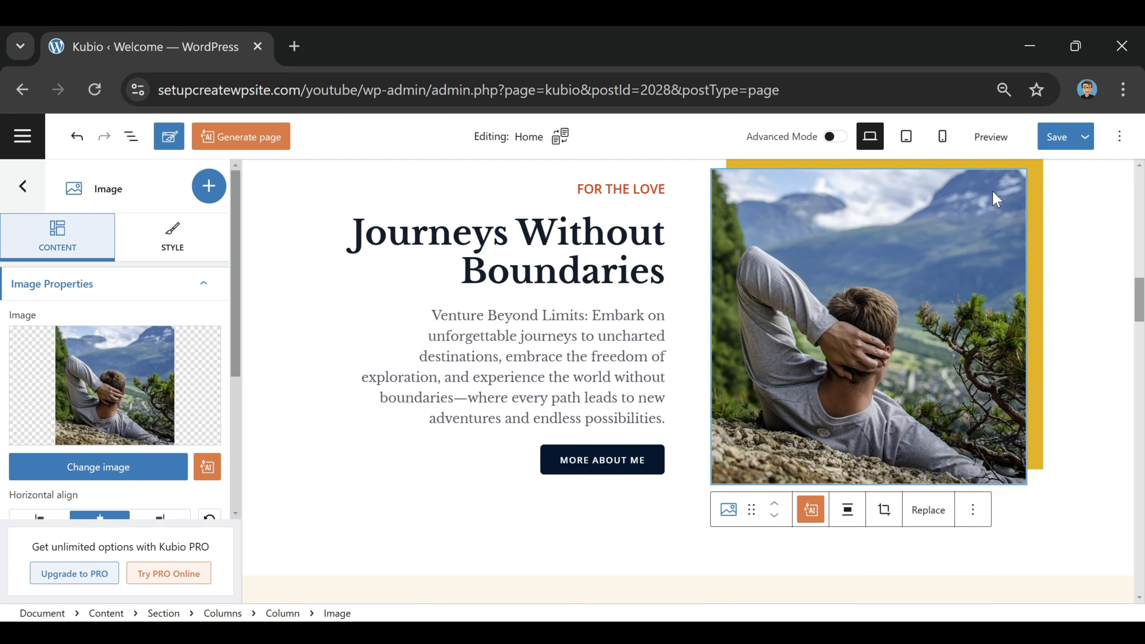
scroll(1010, 452, "down", 1)
scroll(918, 461, "up", 1)
left_click(1087, 407)
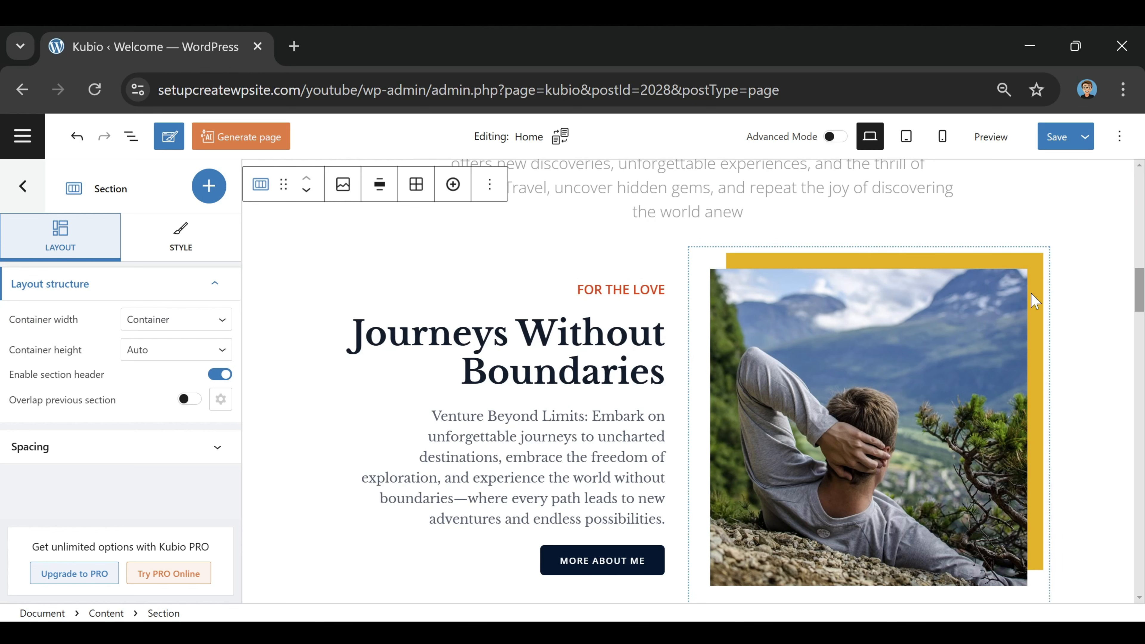
Step: Turn off the frame effect on the square photo and enable its box shadow
left_click(952, 325)
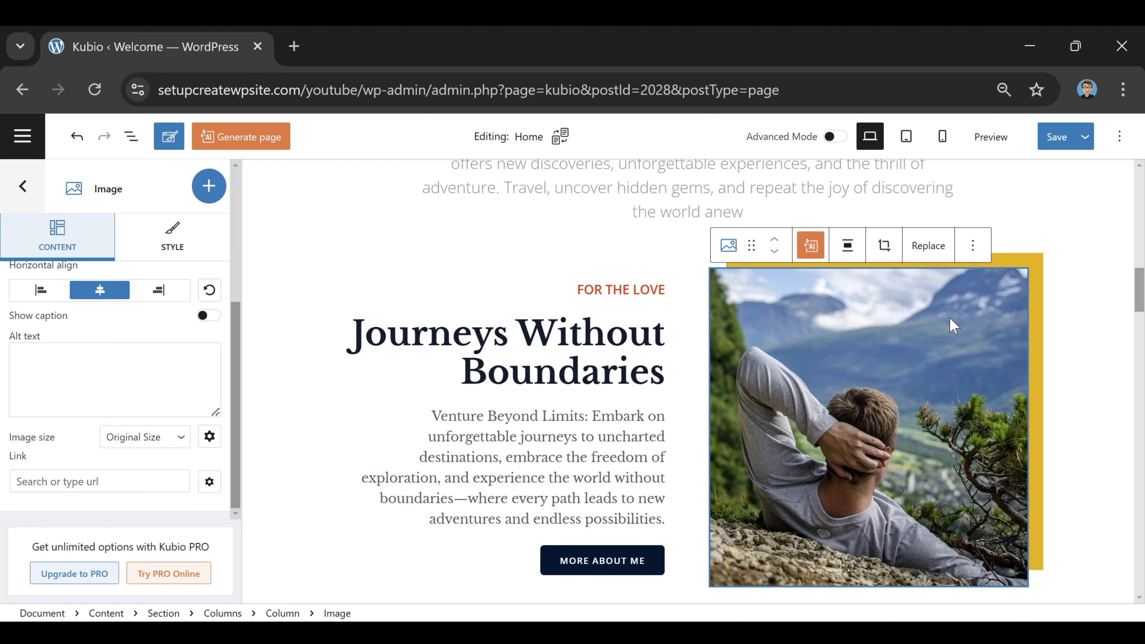
left_click(156, 237)
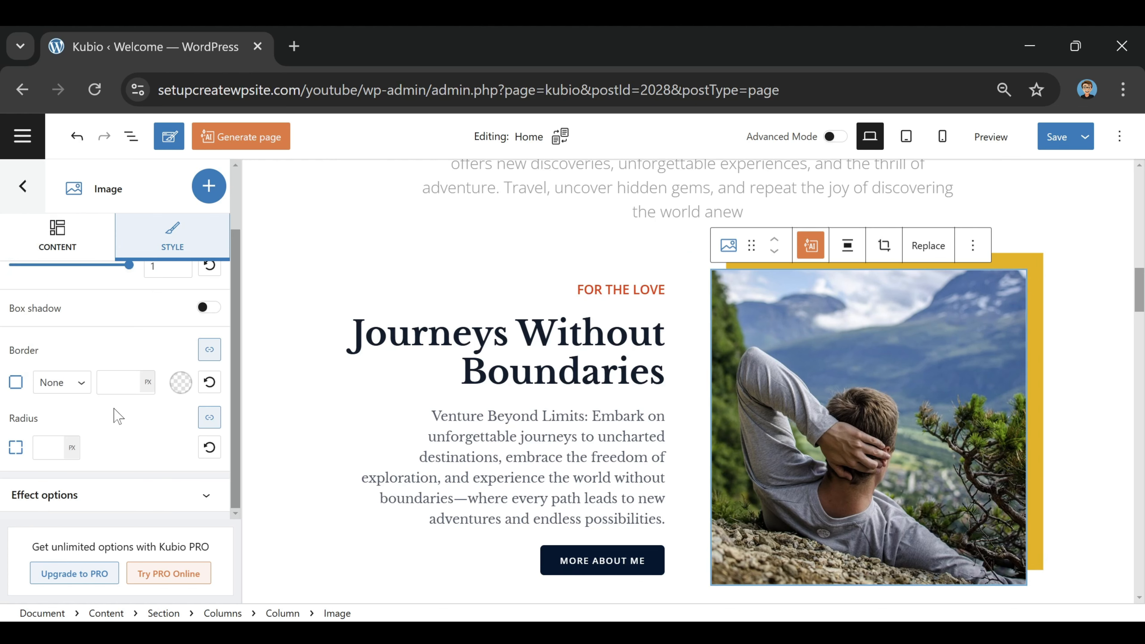
left_click(206, 496)
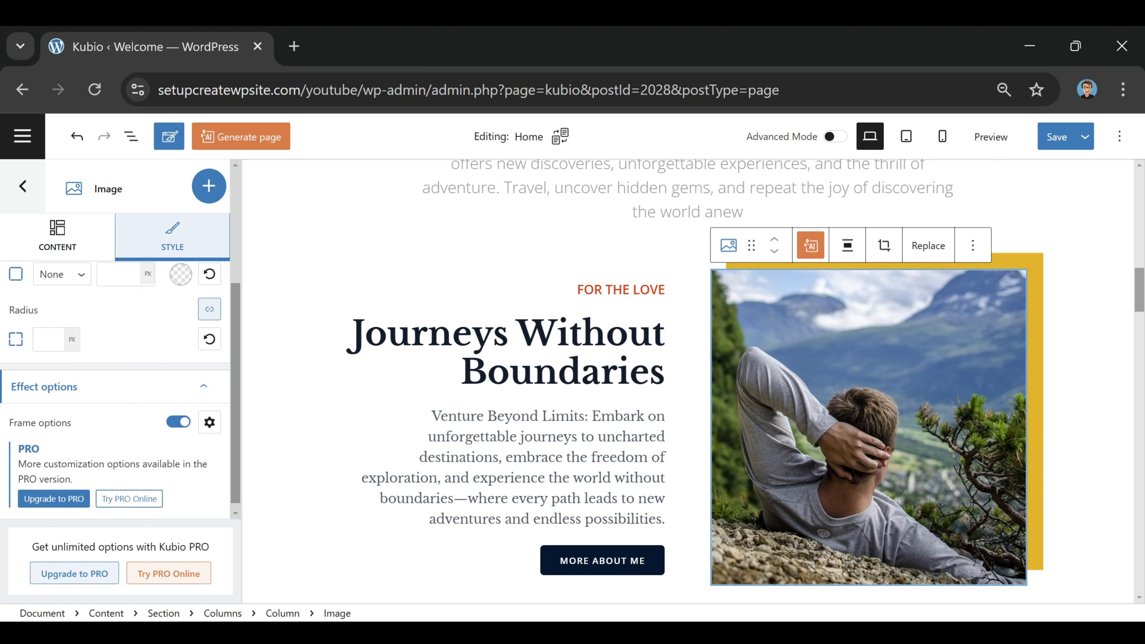
left_click(180, 424)
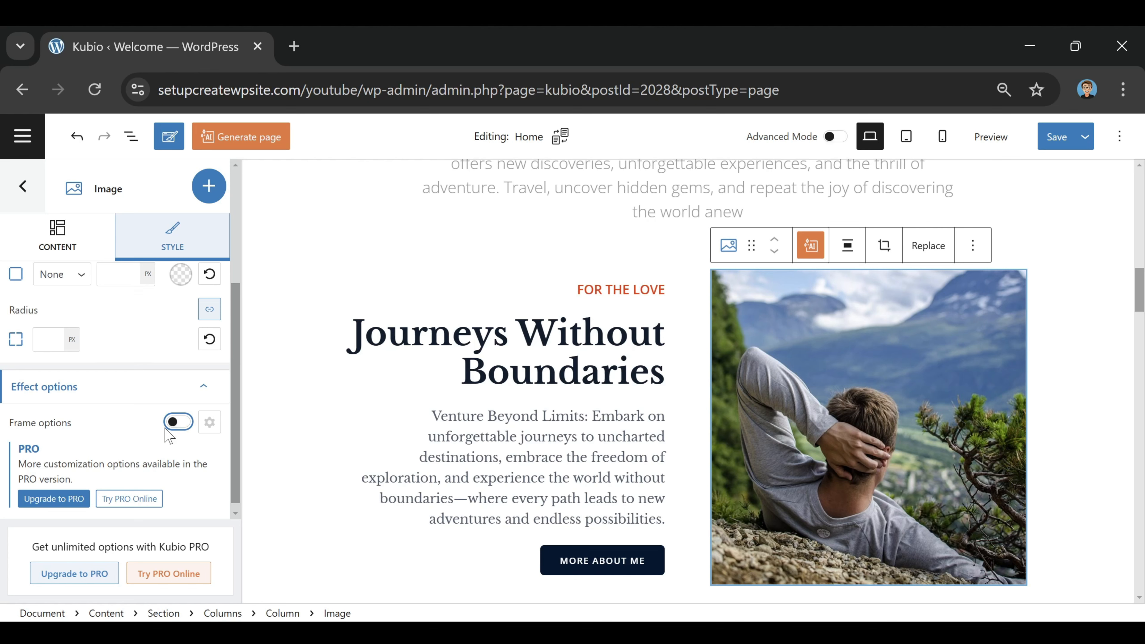
scroll(159, 481, "up", 5)
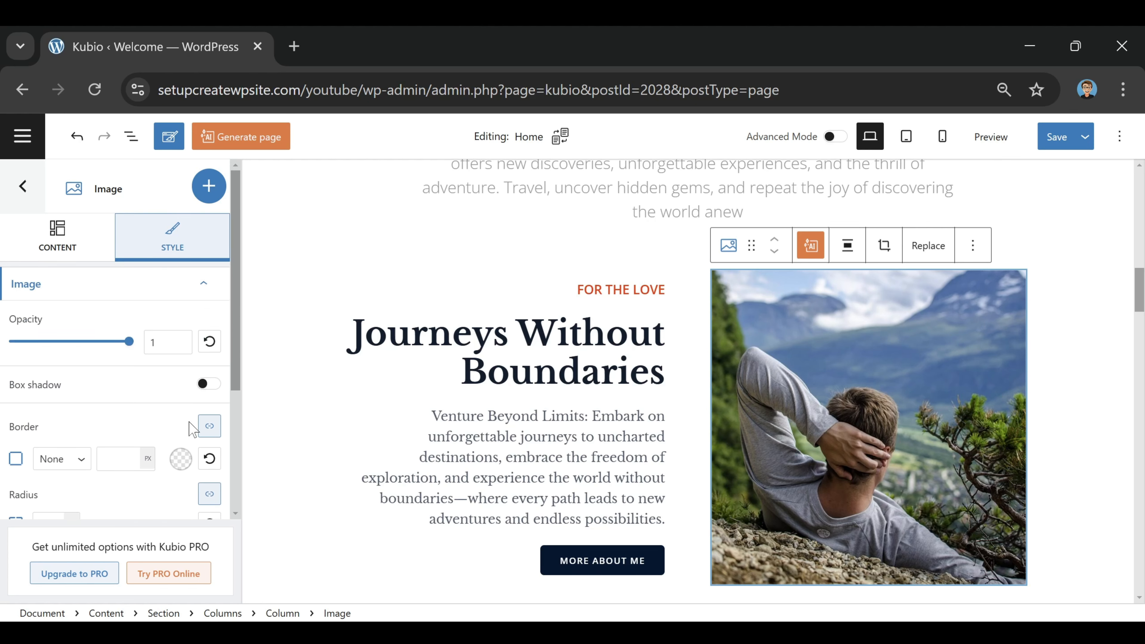
left_click(212, 385)
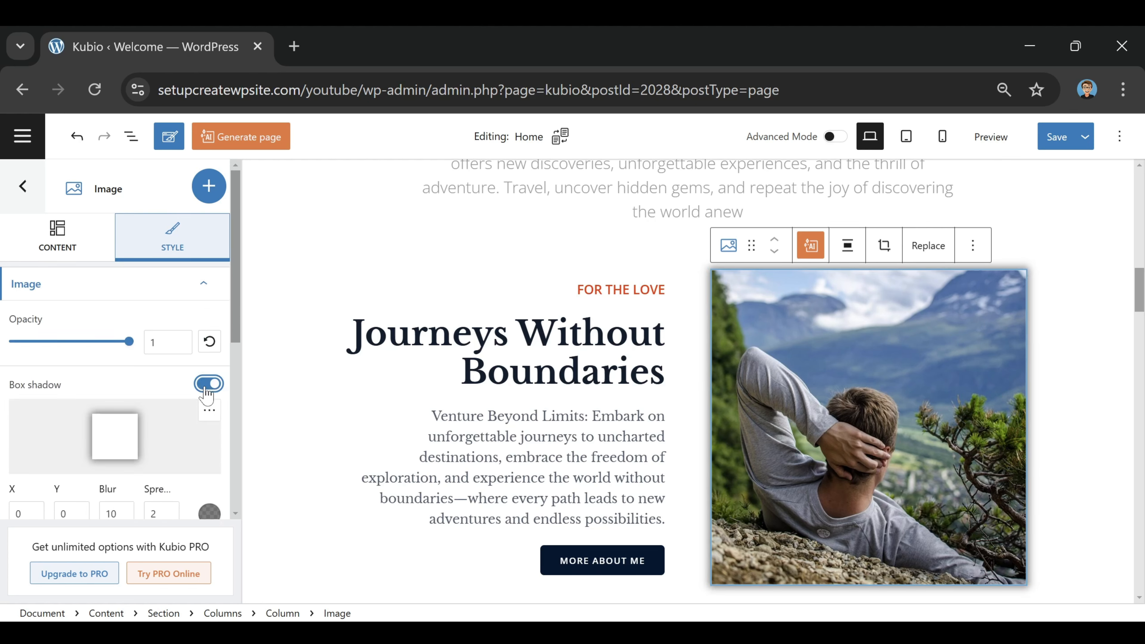
left_click(1079, 327)
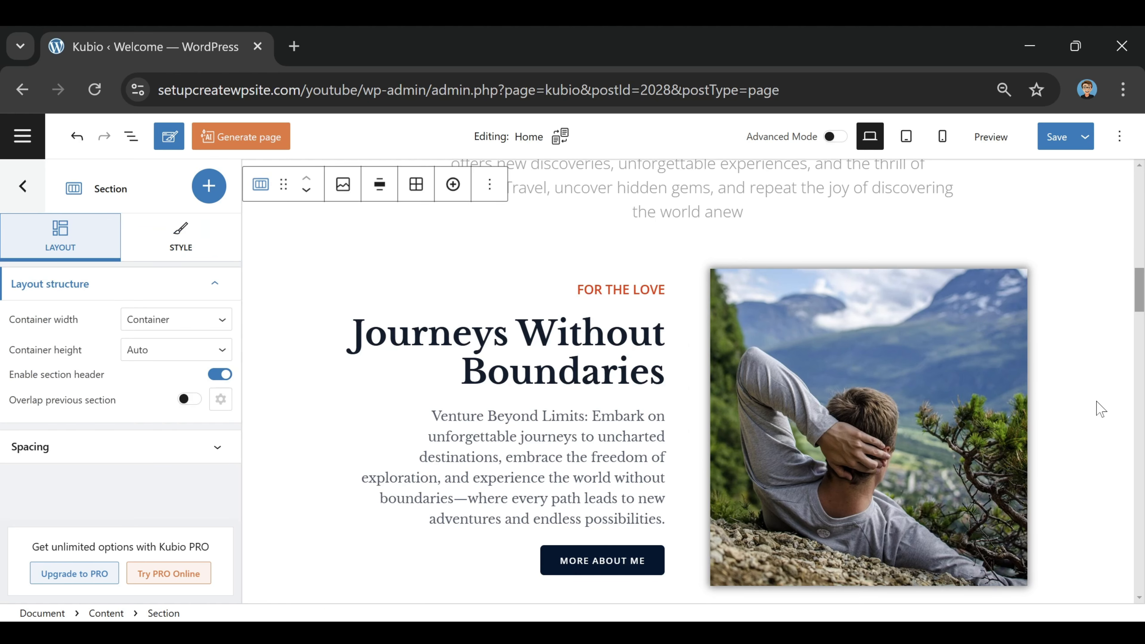
Step: Reword the Services section header with label "OUR STORE", heading "Shop Our Custom Creations: Designed with Wanderlust in Mind!" and a paragraph starting "Discover our exclusive collection"
scroll(1094, 460, "up", 5)
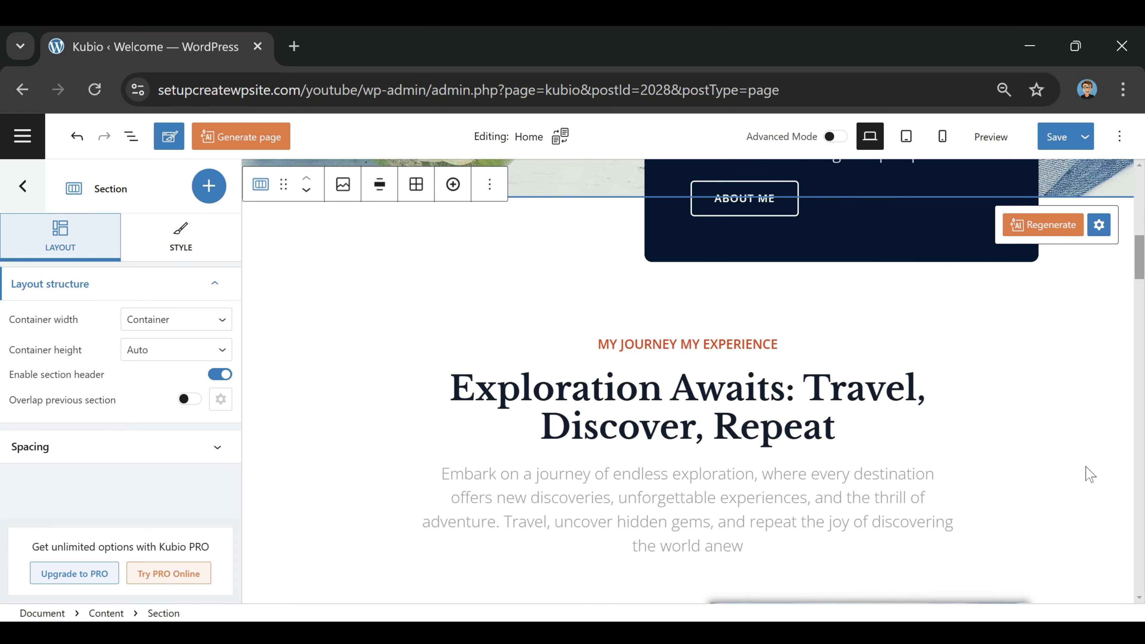
scroll(976, 399, "down", 6)
scroll(735, 345, "down", 4)
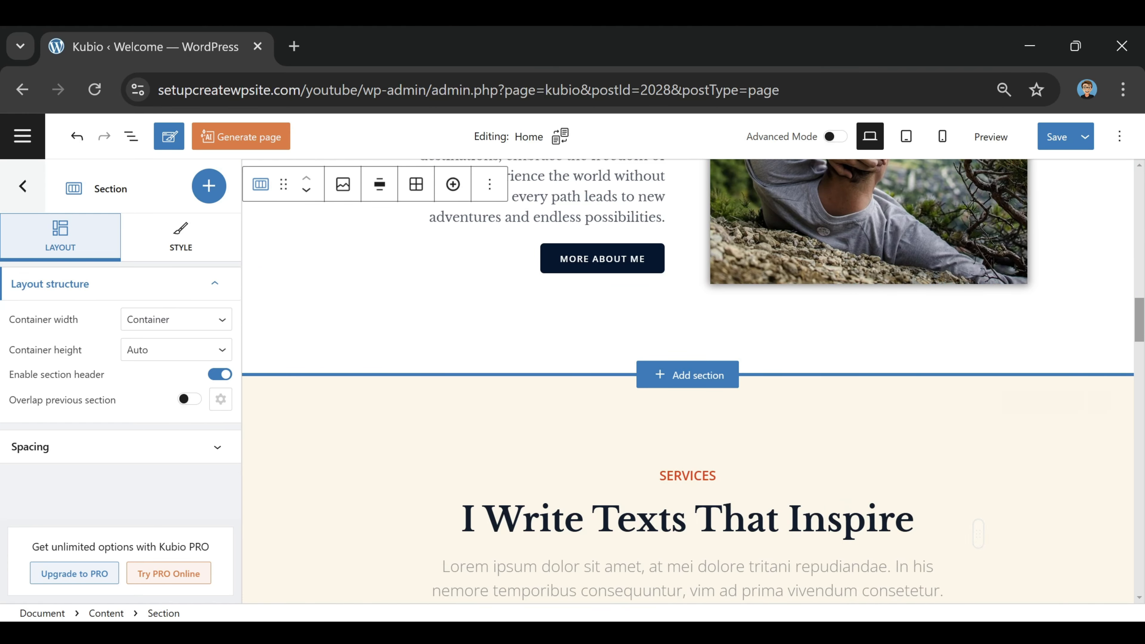
scroll(960, 406, "down", 2)
scroll(688, 406, "down", 2)
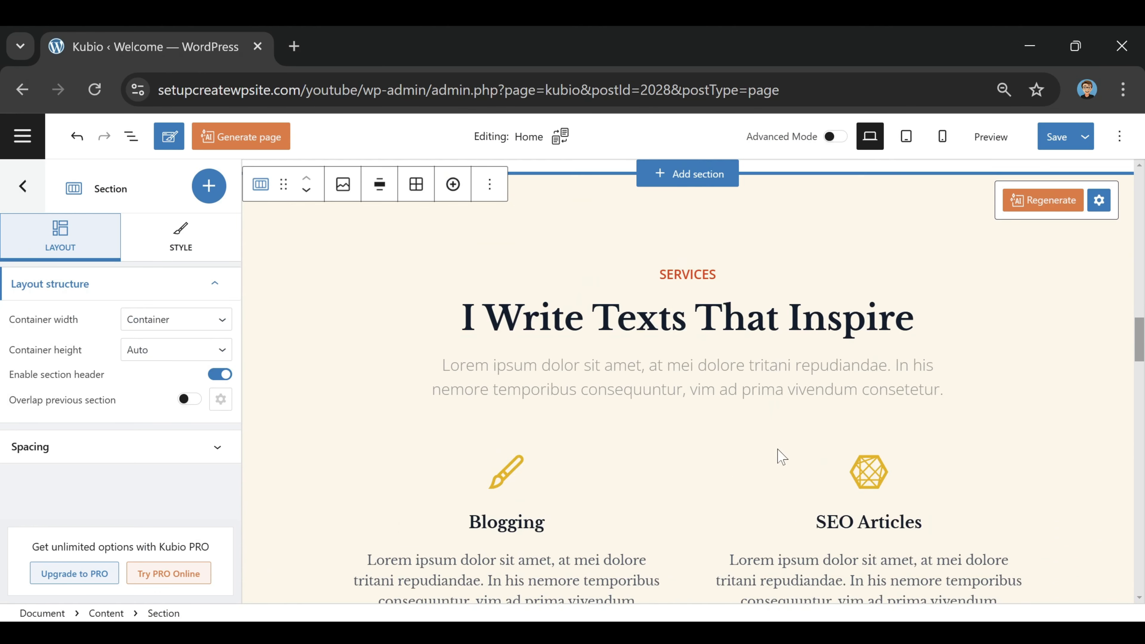
left_click(718, 274)
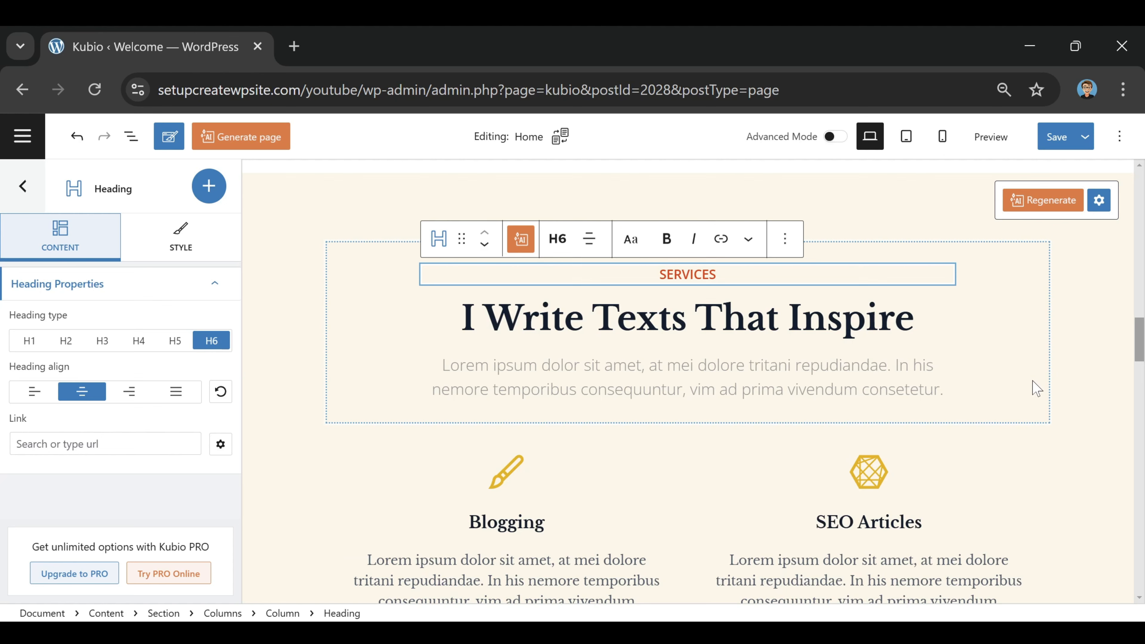
scroll(709, 359, "down", 4)
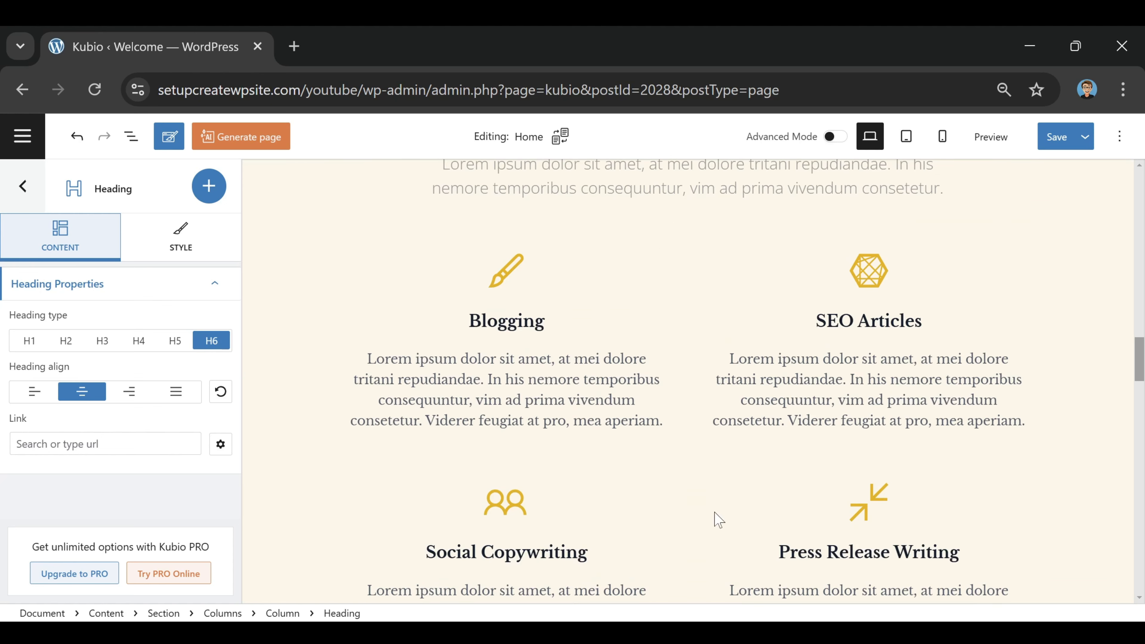
scroll(947, 505, "up", 6)
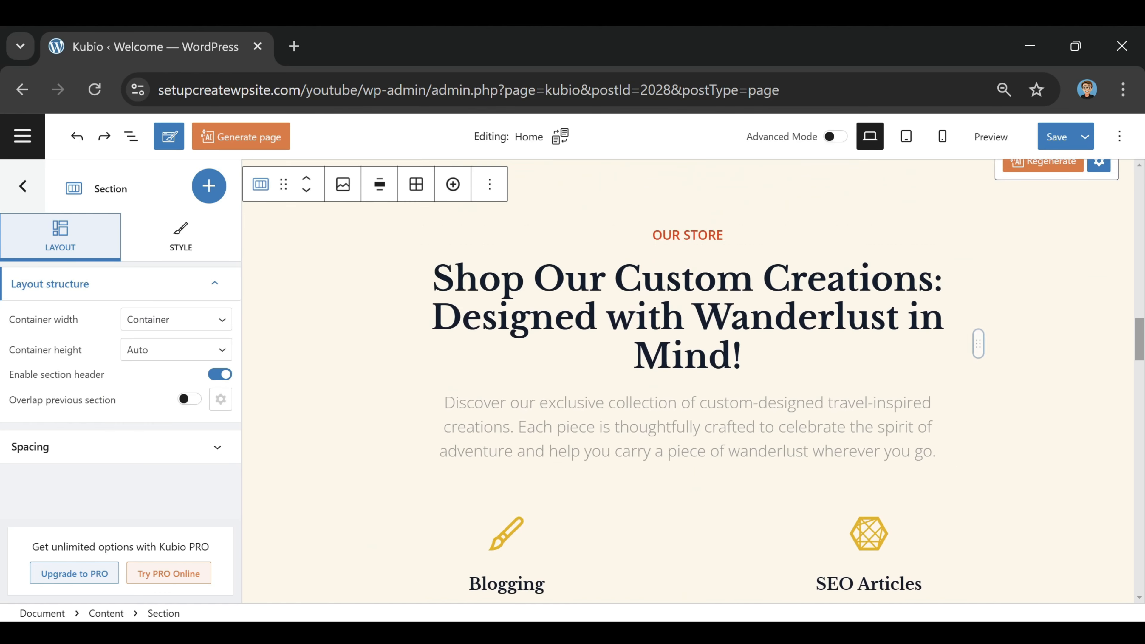
Step: Delete the Blogging item and the columns block holding the remaining service items from the store section
scroll(688, 379, "down", 4)
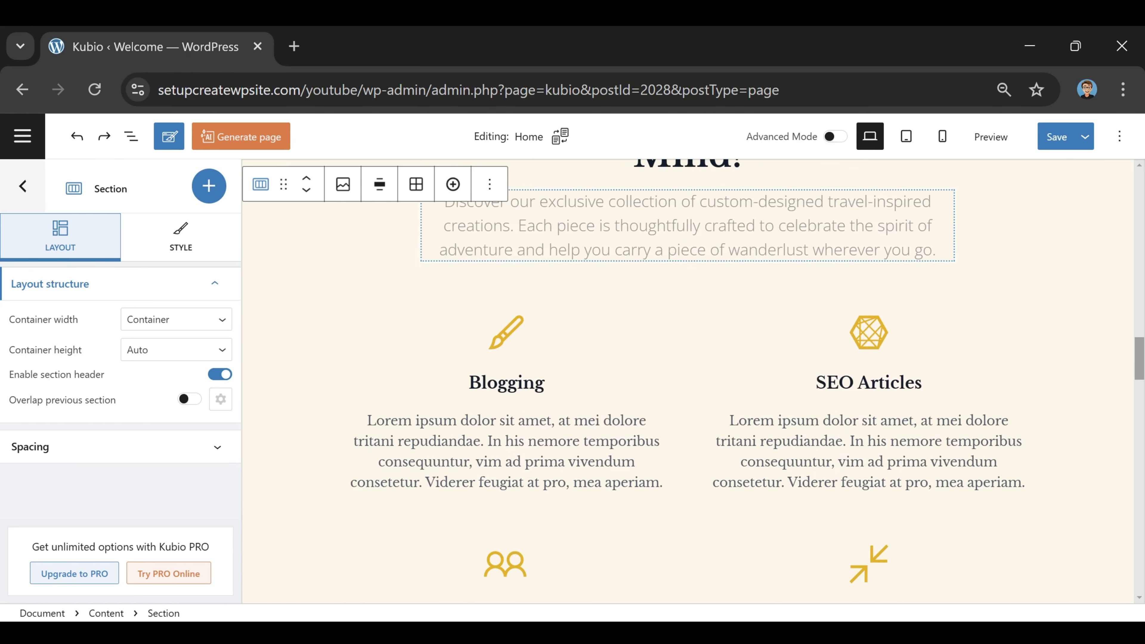
scroll(545, 336, "down", 2)
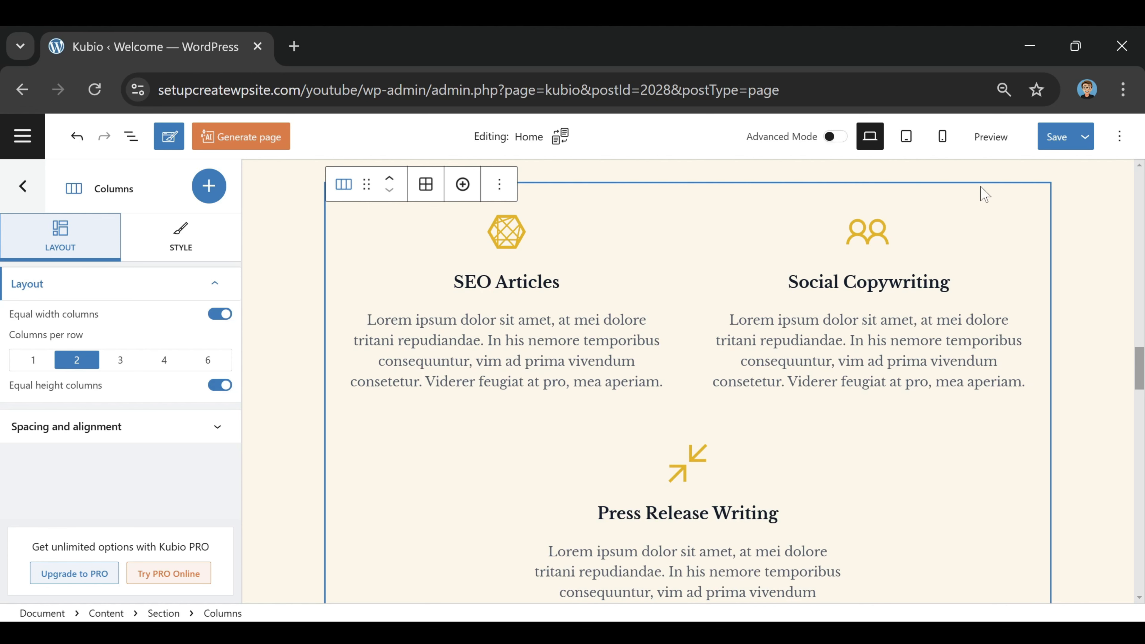
left_click(499, 184)
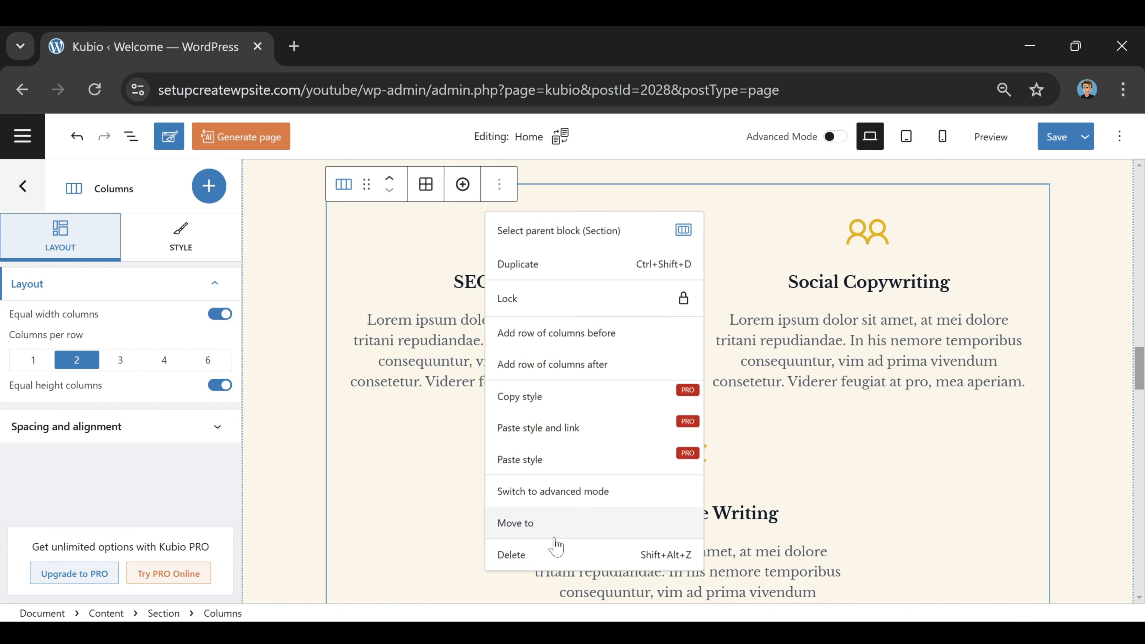
left_click(549, 554)
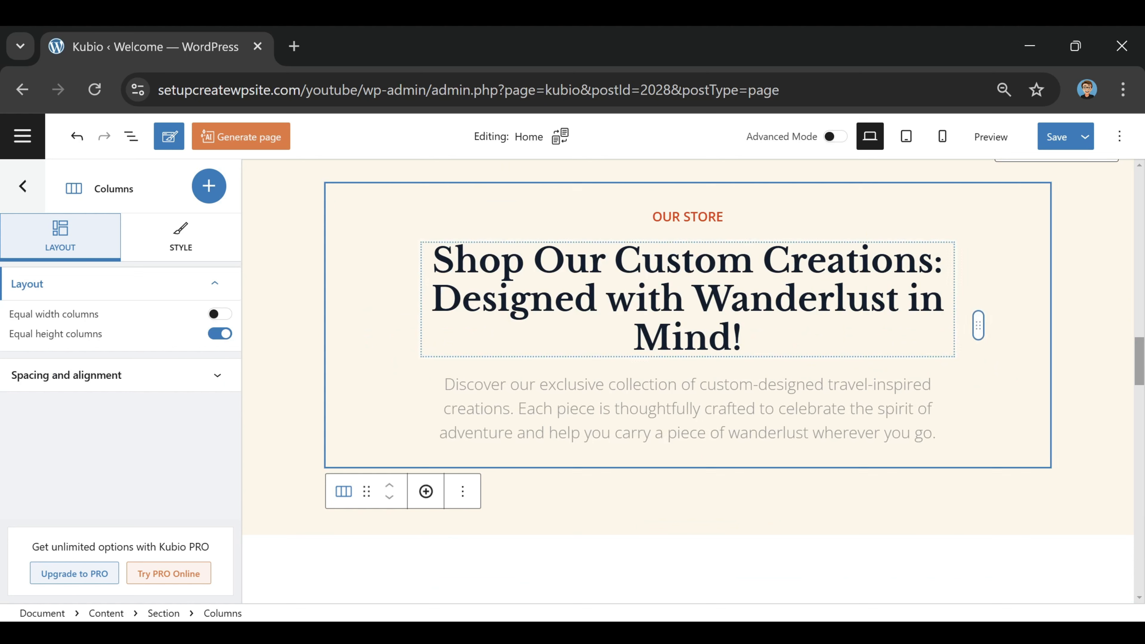
Step: Add a Columns block beneath the header text of the "OUR STORE" section
left_click(527, 491)
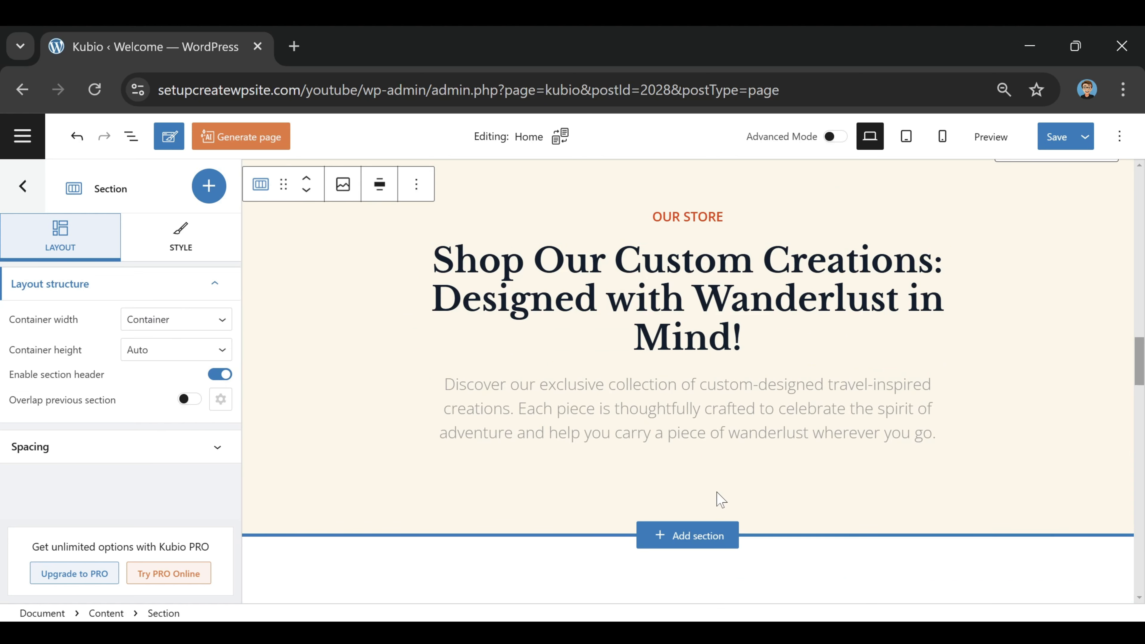
left_click(209, 186)
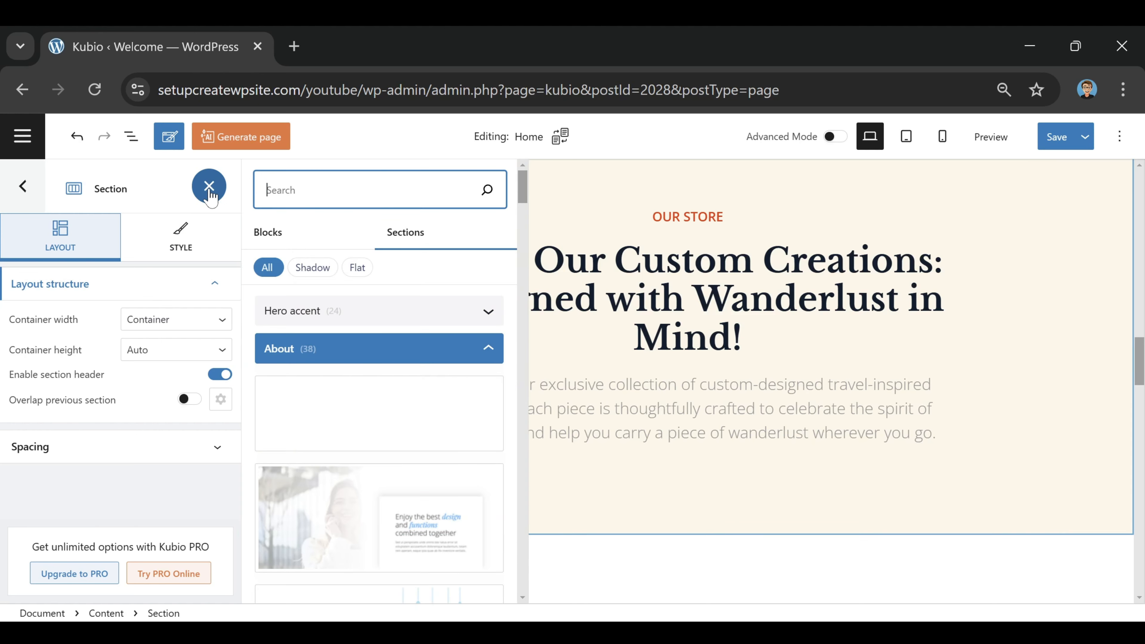
left_click(281, 243)
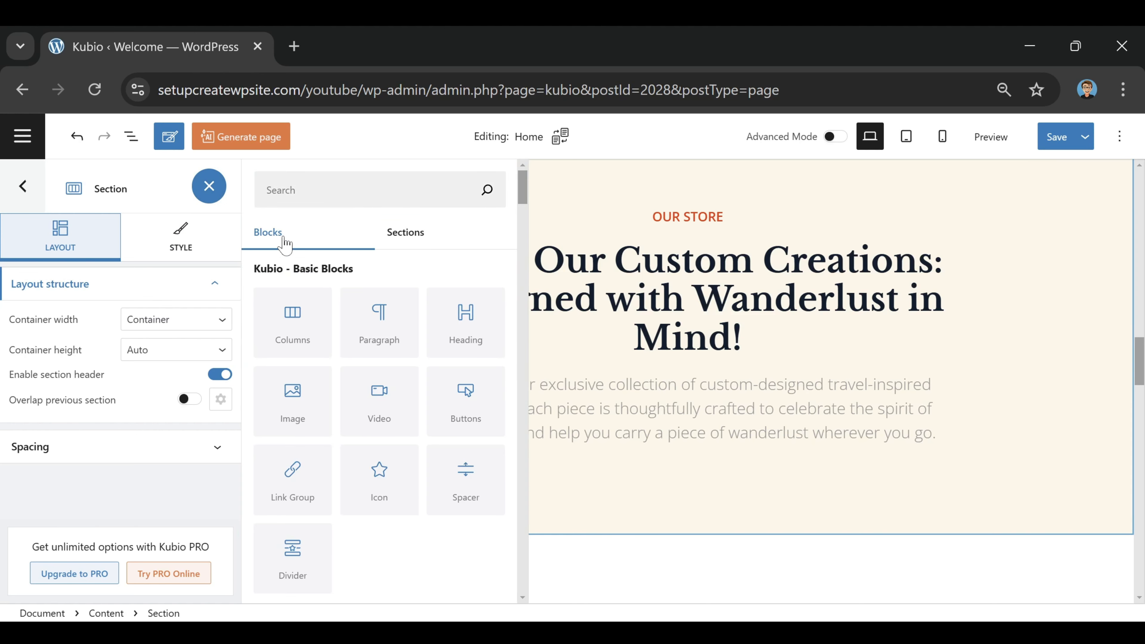
left_click(293, 334)
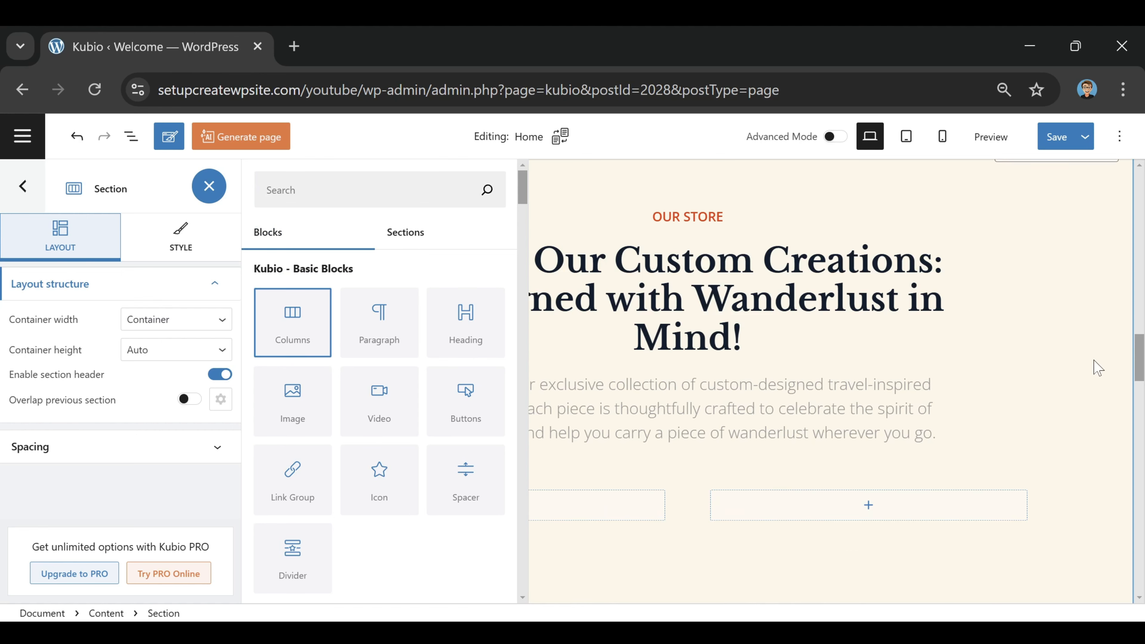
Step: Add an Image block to the first empty store column using the Europe travel calendar photo from the media library
left_click(1060, 305)
scroll(792, 409, "down", 2)
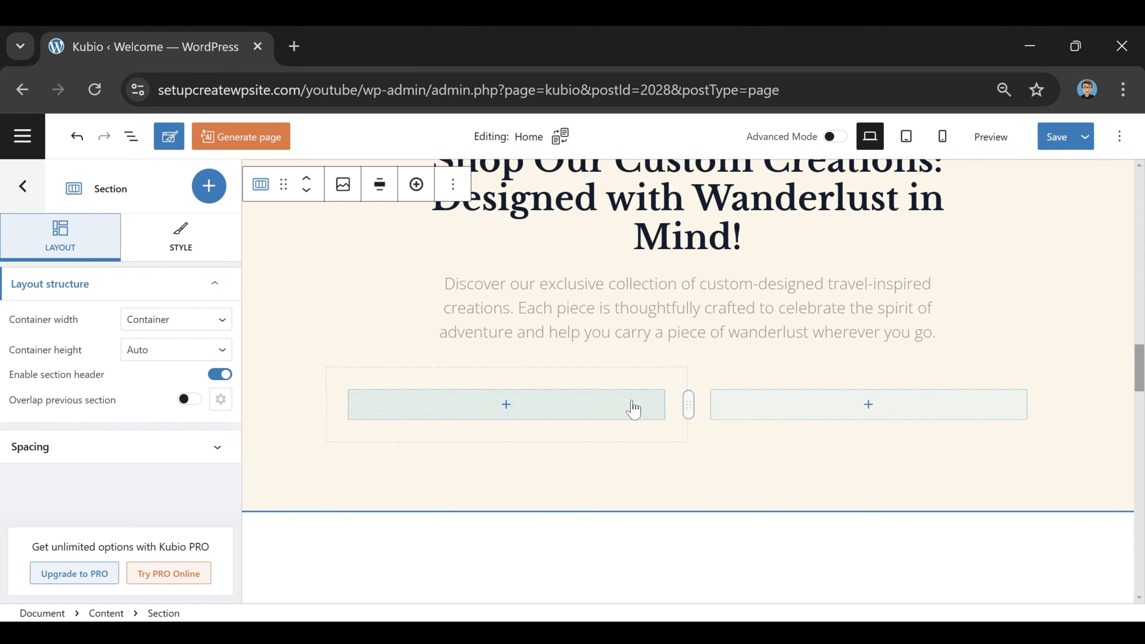
left_click(505, 407)
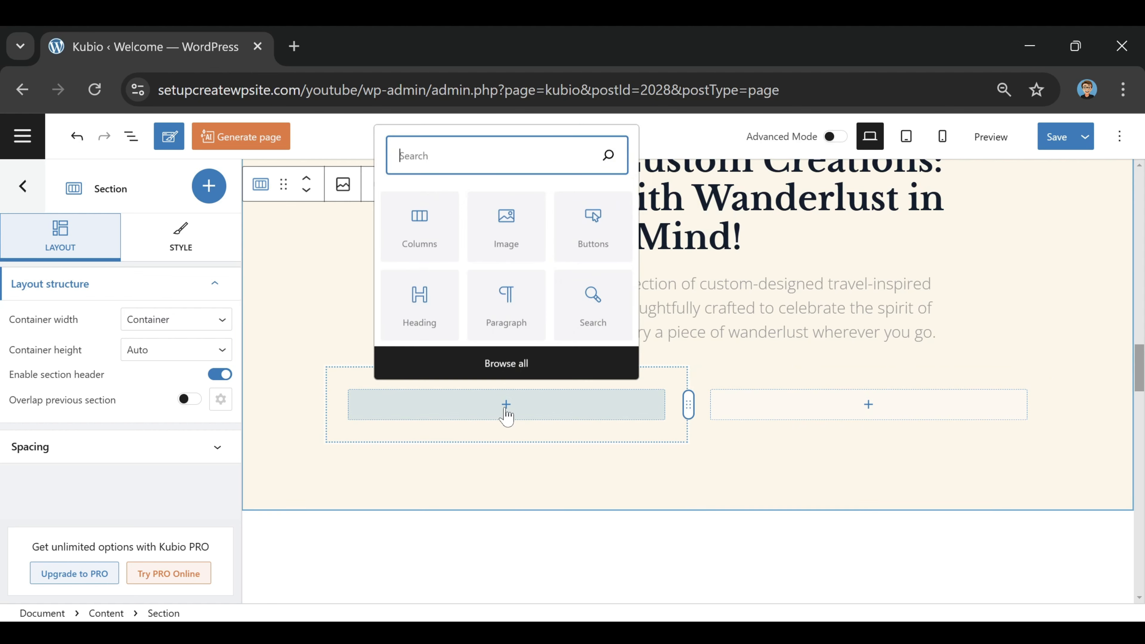
left_click(512, 222)
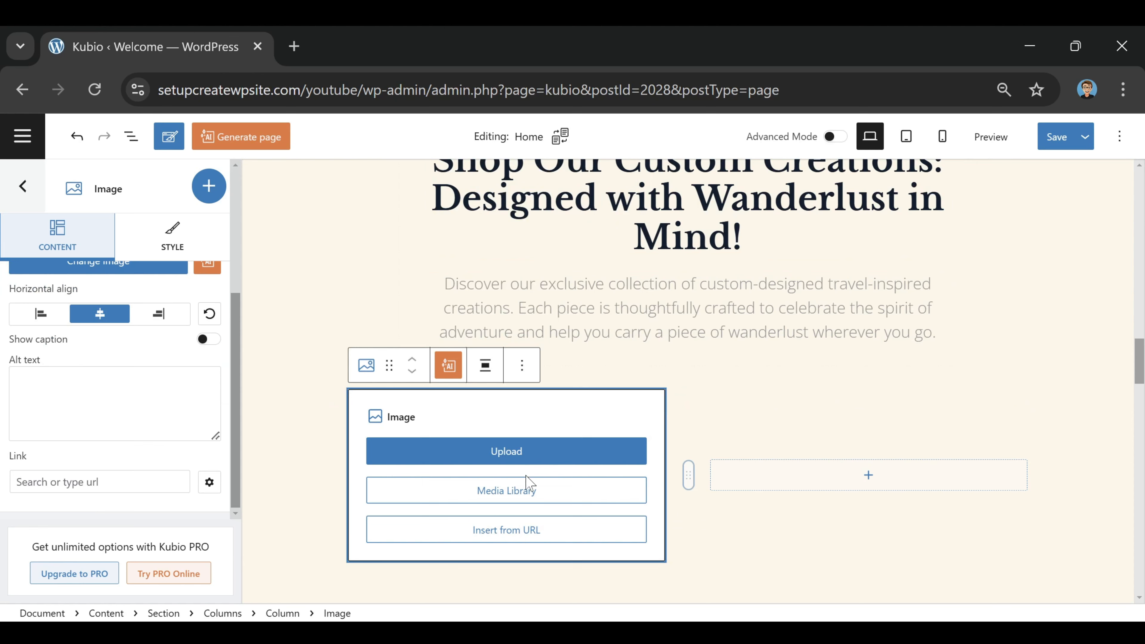
left_click(537, 498)
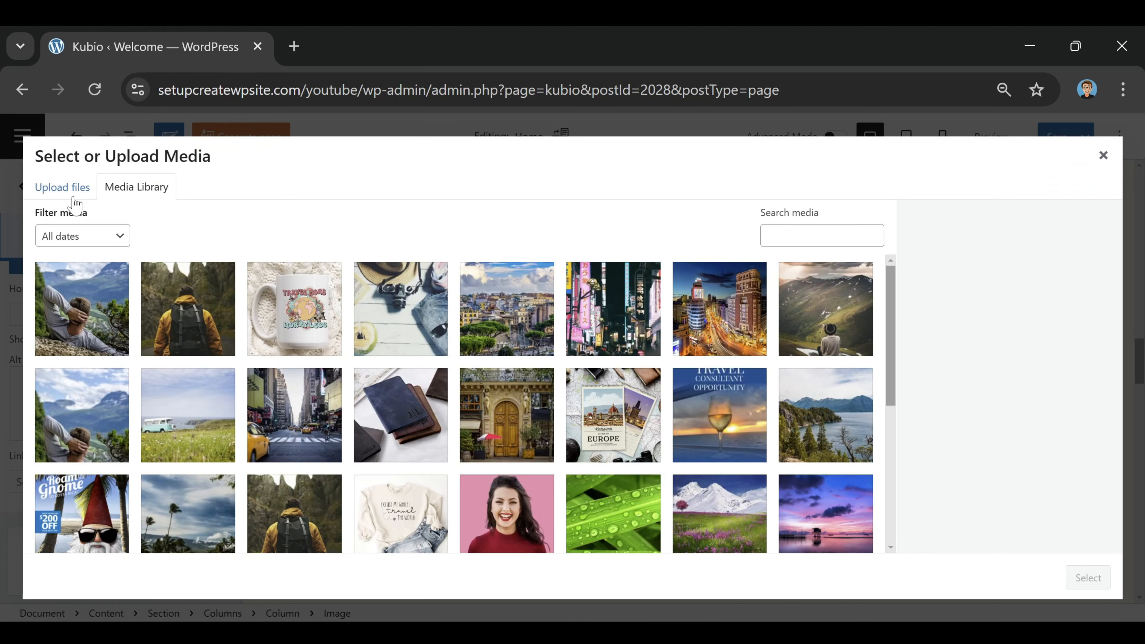
left_click(620, 445)
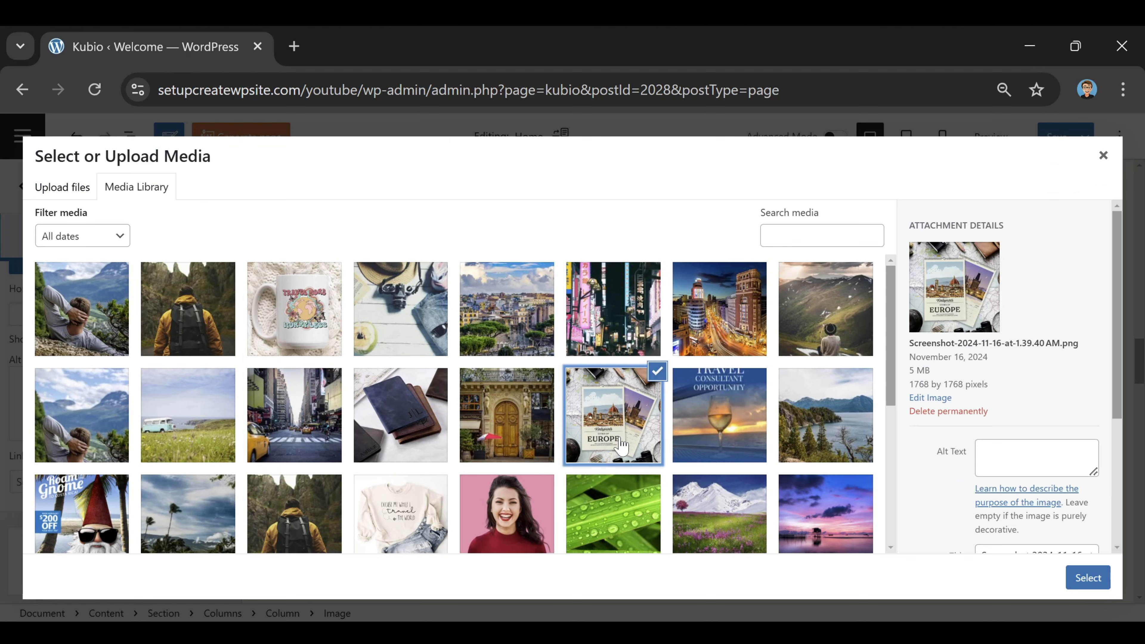
left_click(1096, 581)
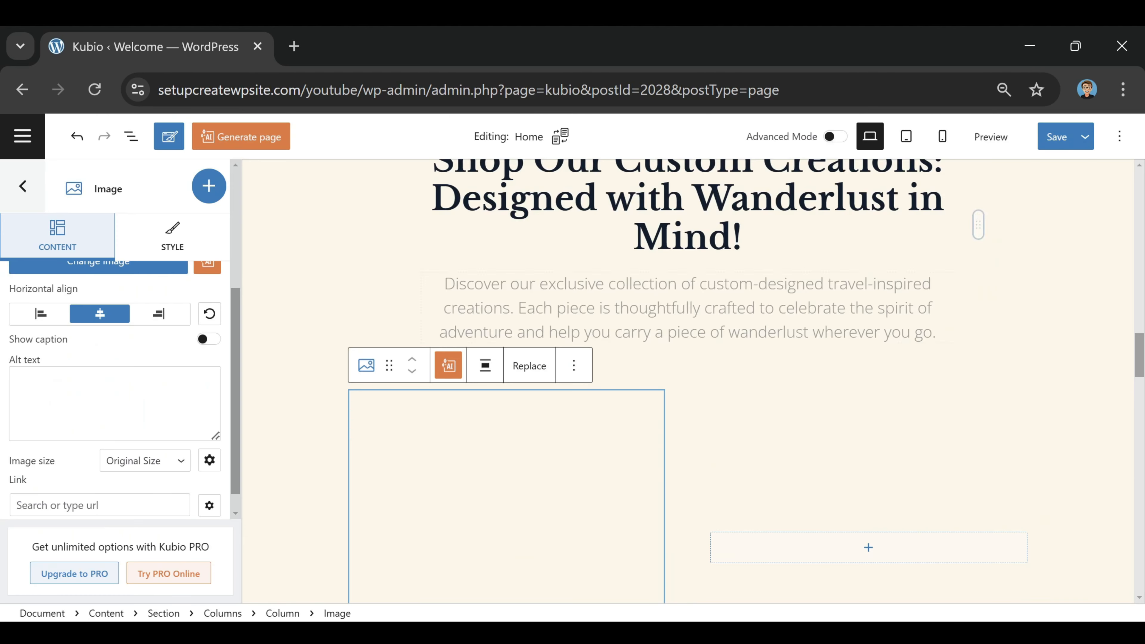
Step: Add an Image block to the second store column using the travel mug photo yy.jpg from the media library
scroll(826, 417, "down", 2)
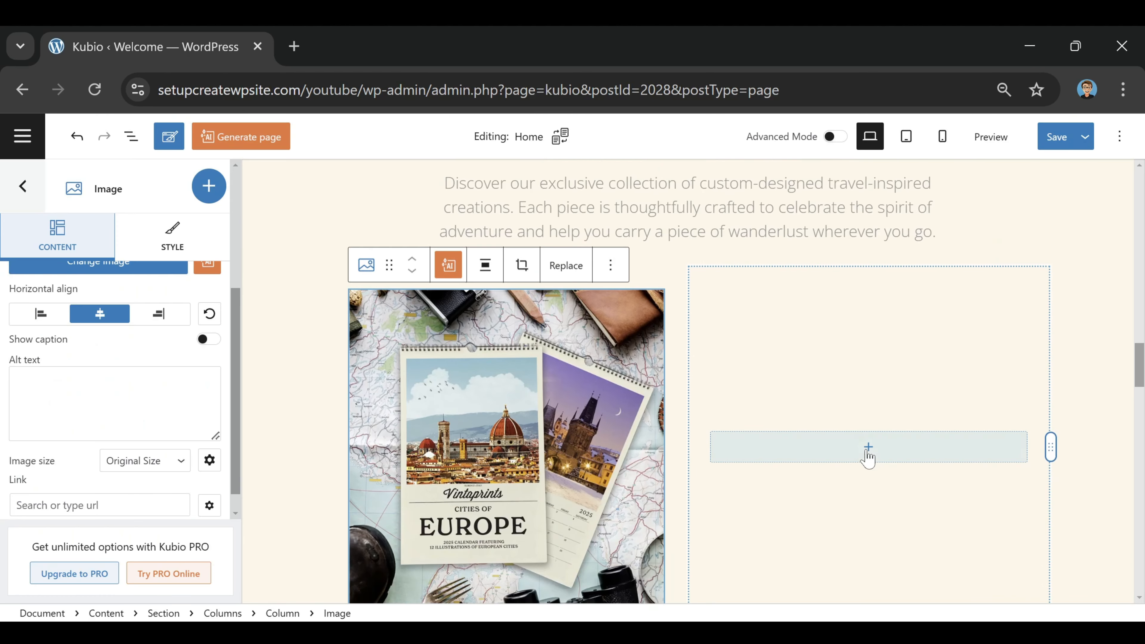
left_click(886, 460)
left_click(868, 269)
left_click(292, 336)
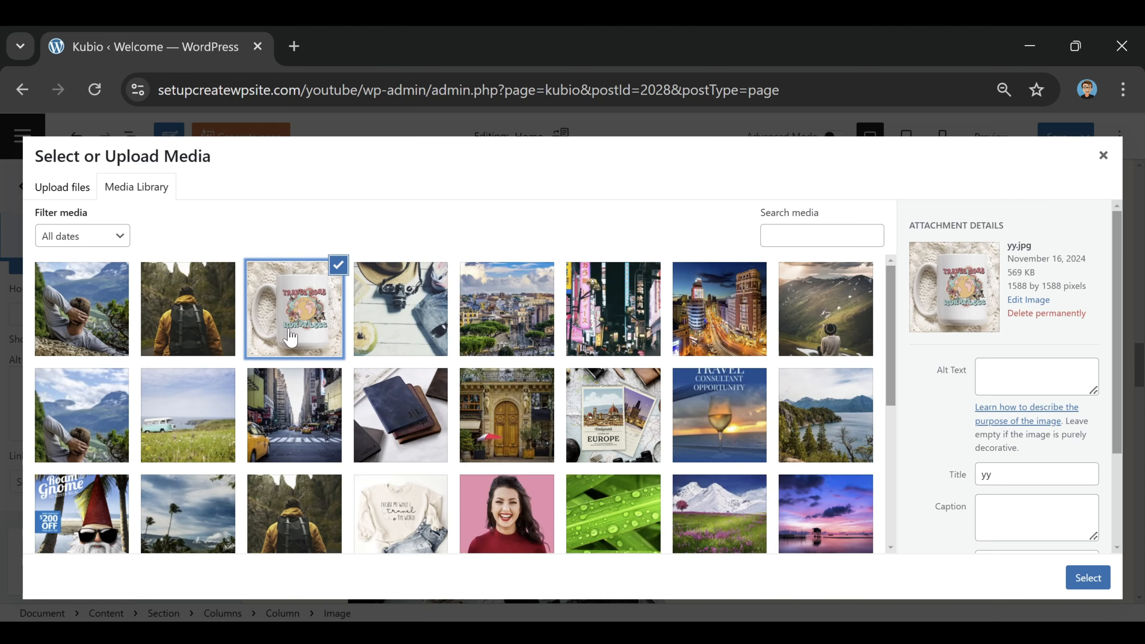
left_click(1088, 578)
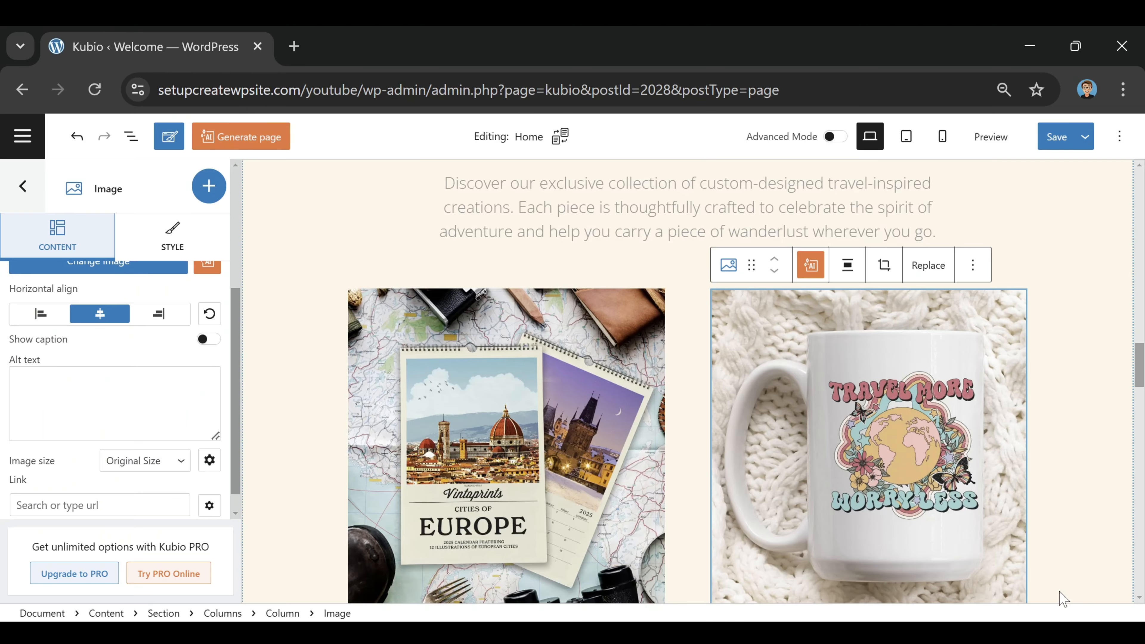
Step: Show a caption under the calendar image reading "Travel Calendar - 29.99"
scroll(666, 542, "down", 2)
left_click(666, 542)
left_click(569, 303)
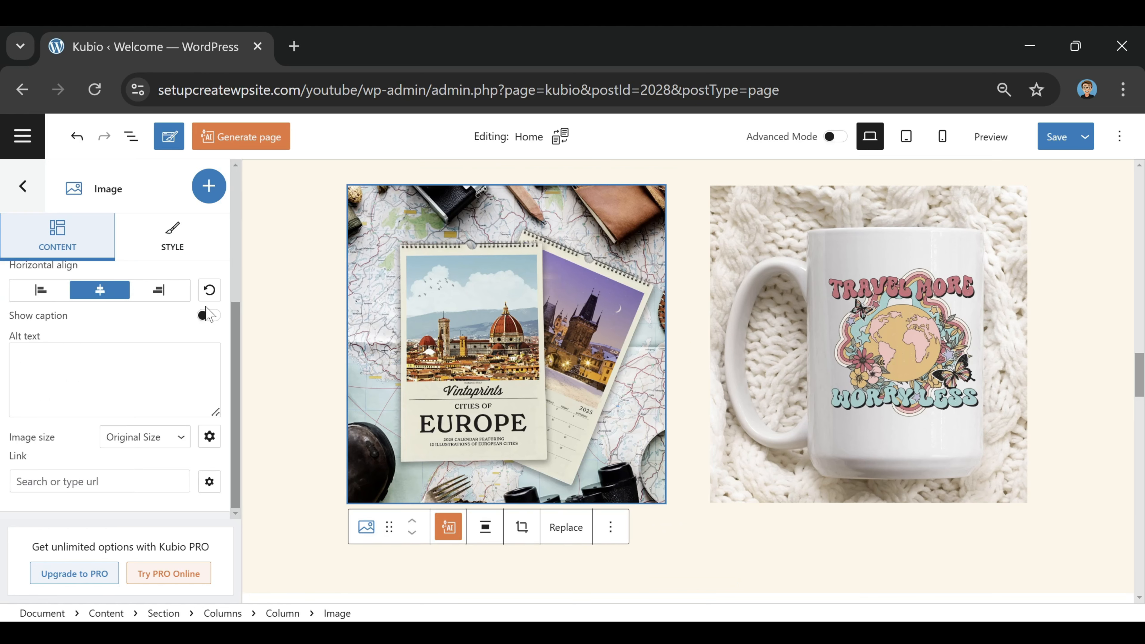
left_click(208, 316)
left_click(126, 367)
type("Travel Calendar - 29.99")
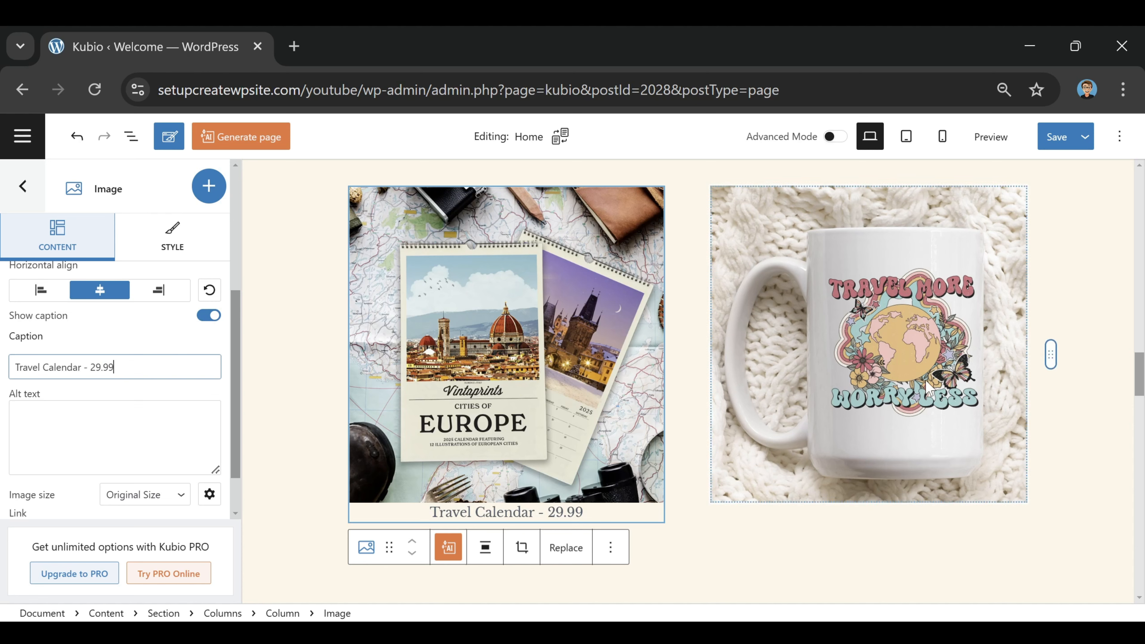
Step: Show a caption under the mug image reading "Travel Mug - $19.99"
left_click(915, 380)
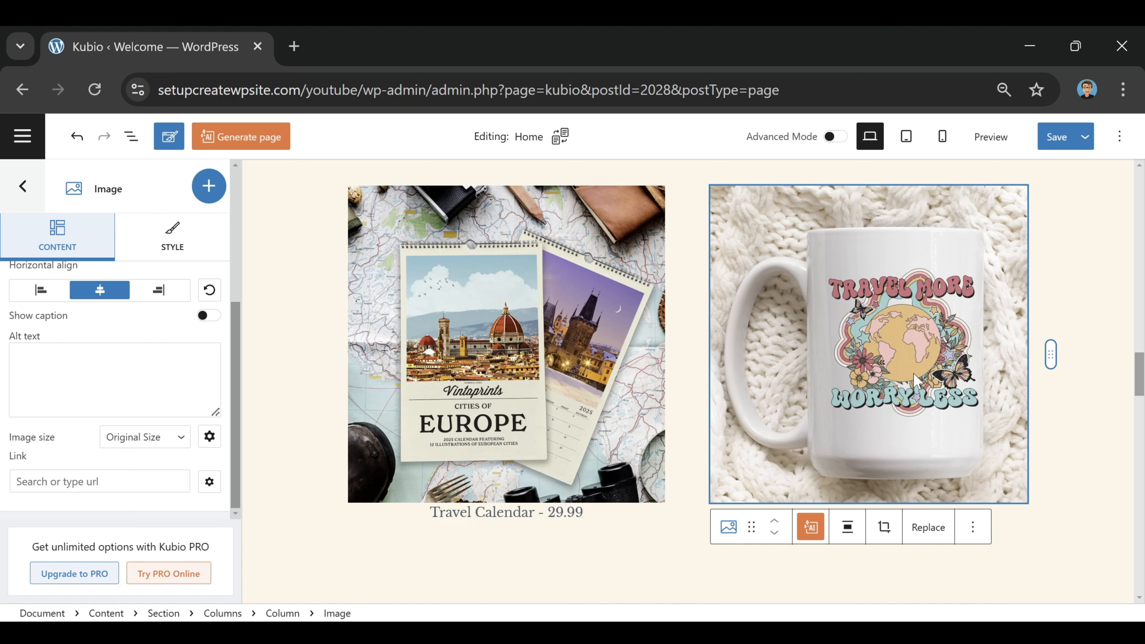
left_click(202, 315)
left_click(115, 367)
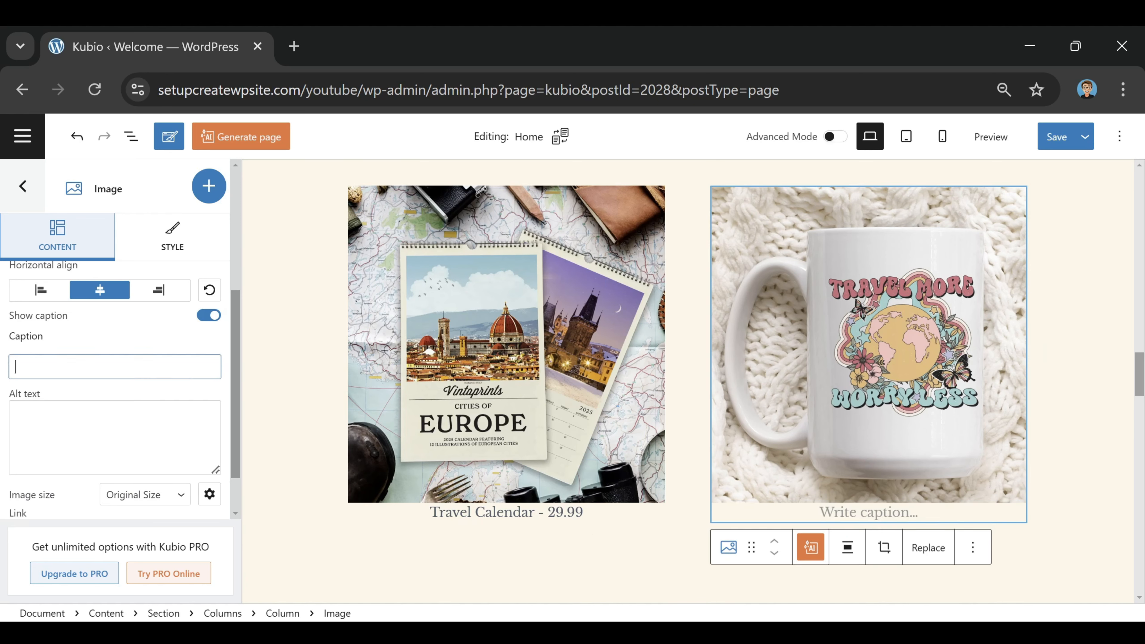
type("Travel Mug - $19.99")
left_click(1051, 410)
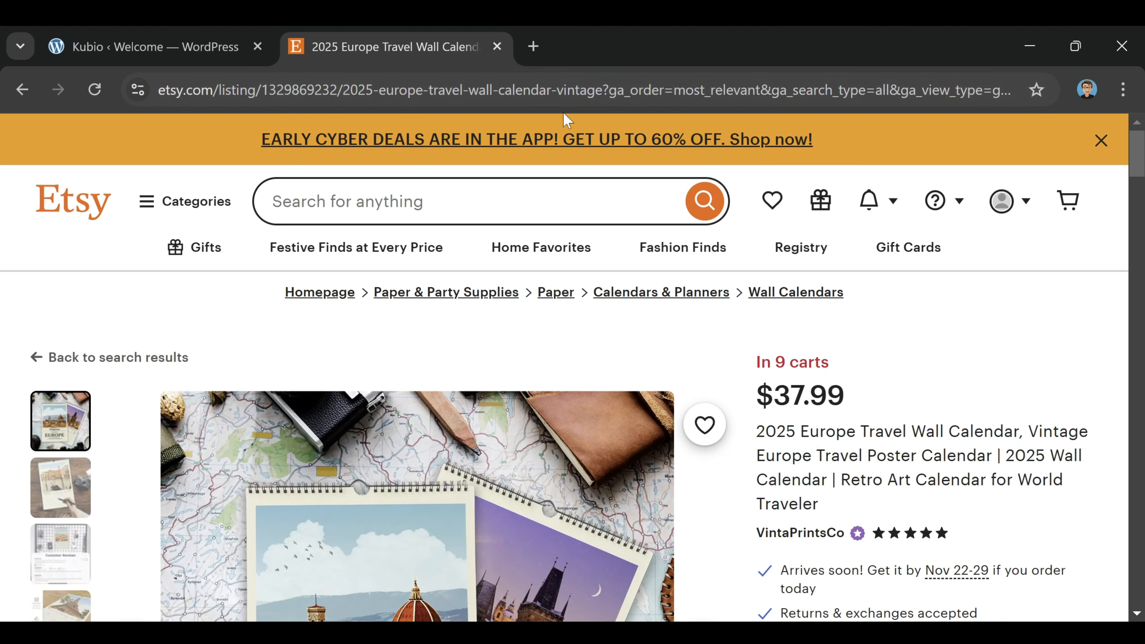
Step: Copy the Etsy listing URL of the 2025 Europe travel wall calendar, set it as the calendar image's link and save the page
left_click(586, 90)
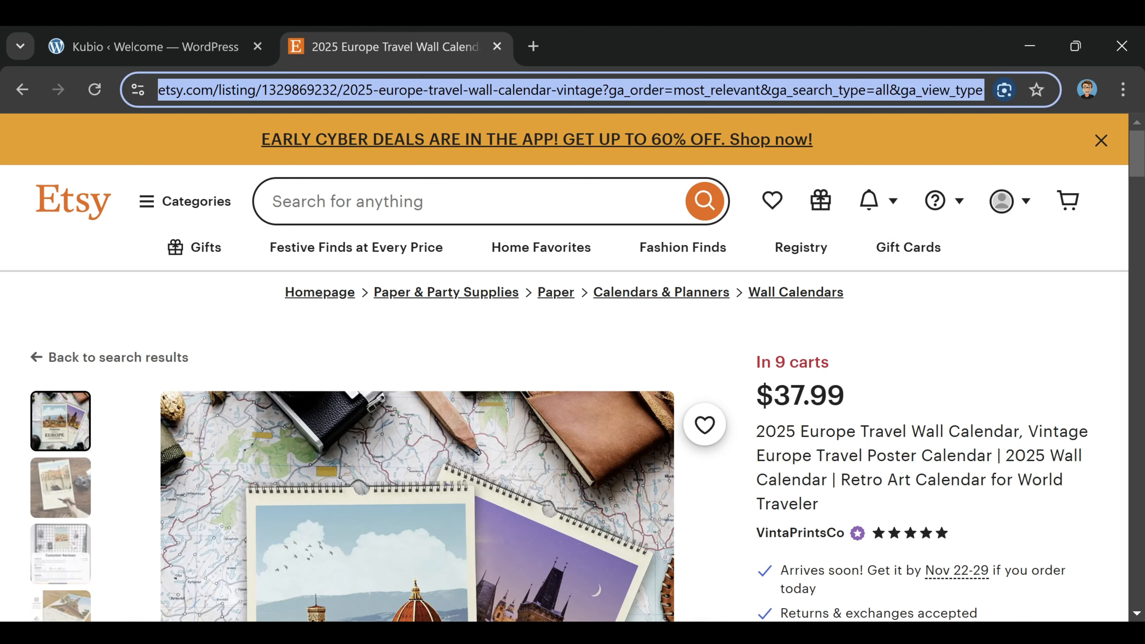
right_click(450, 89)
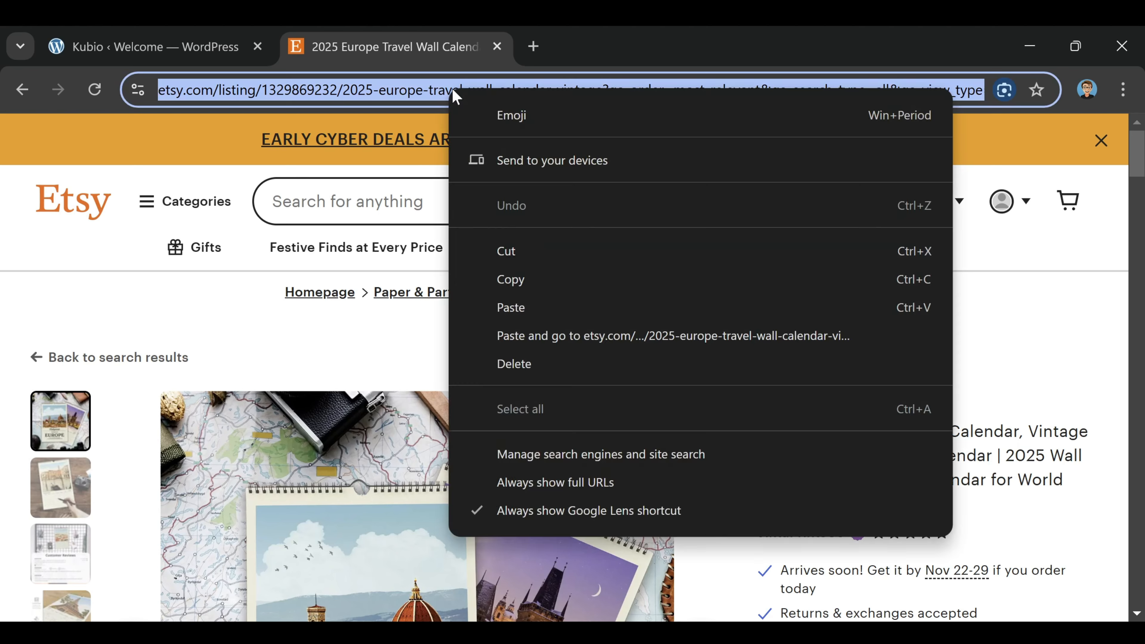
left_click(532, 279)
left_click(153, 46)
left_click(479, 330)
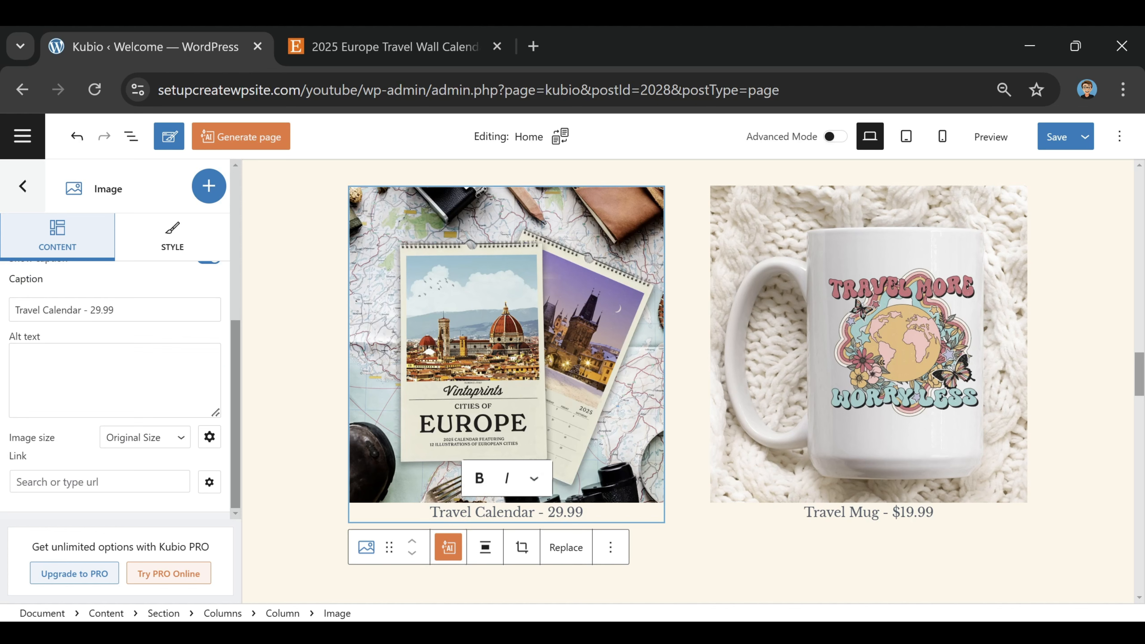
right_click(45, 483)
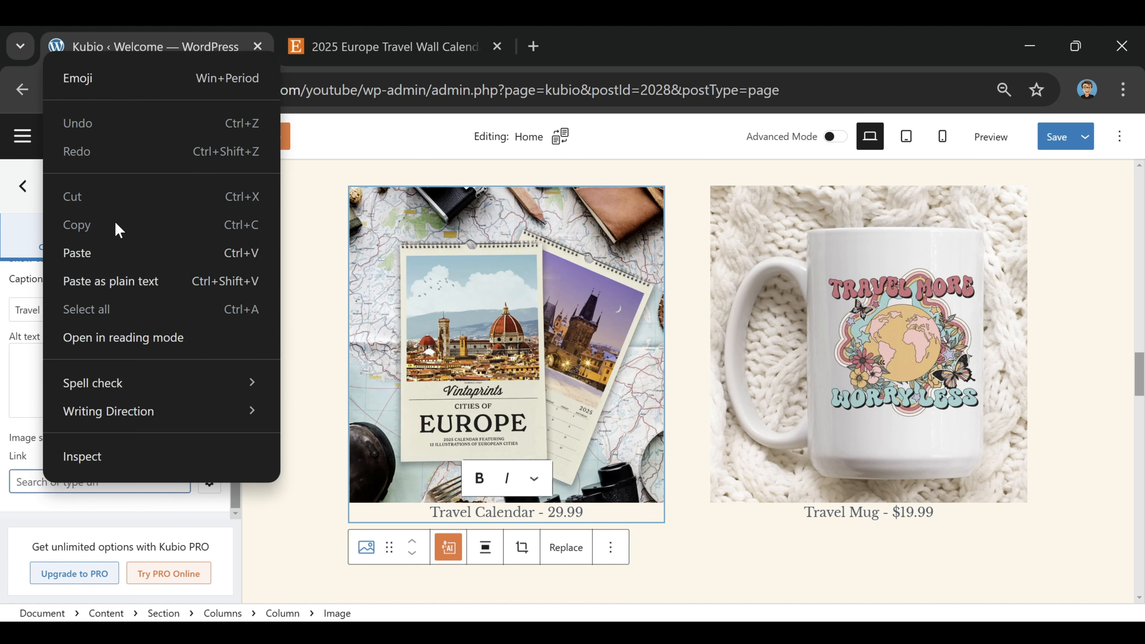
left_click(132, 252)
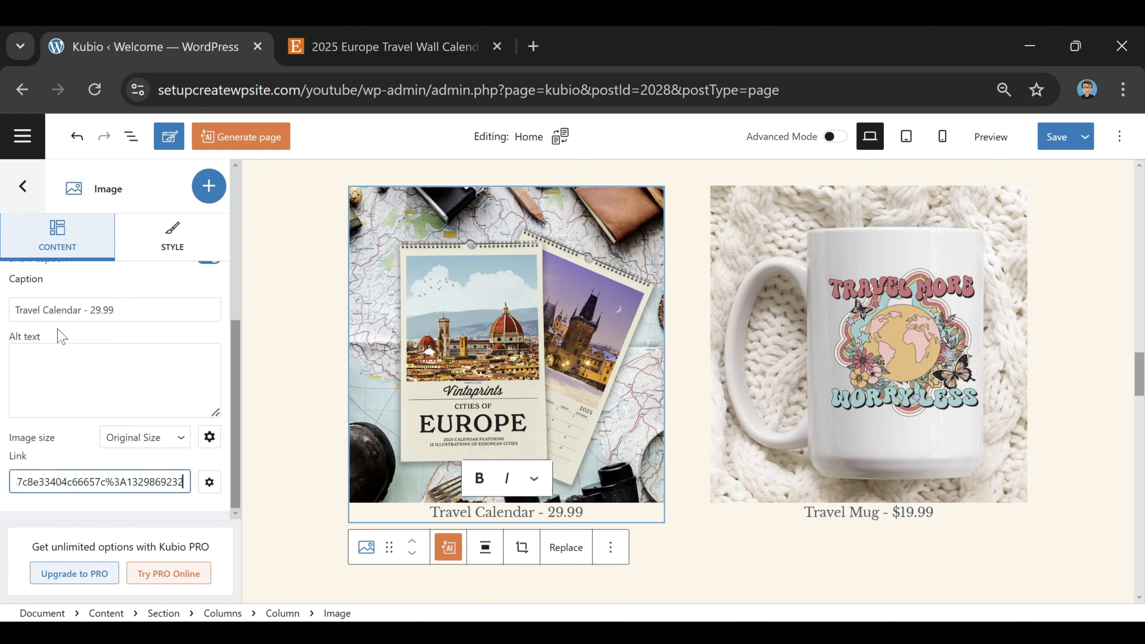
left_click(1056, 136)
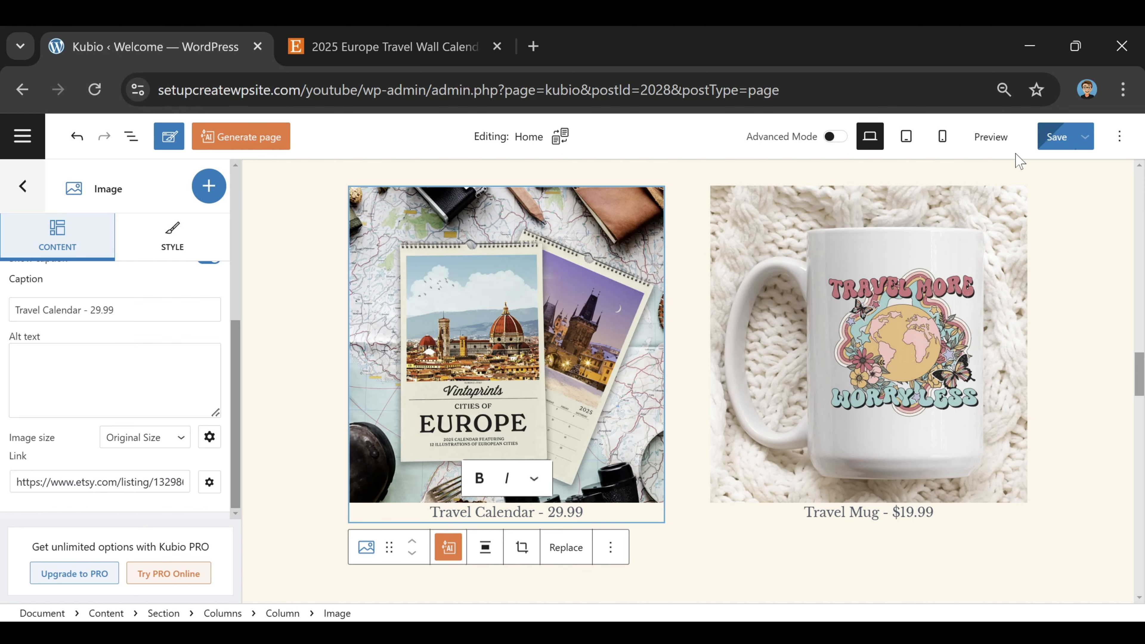
Step: Preview the Home page's store section and test the calendar image's link by opening its Etsy listing
left_click(1008, 138)
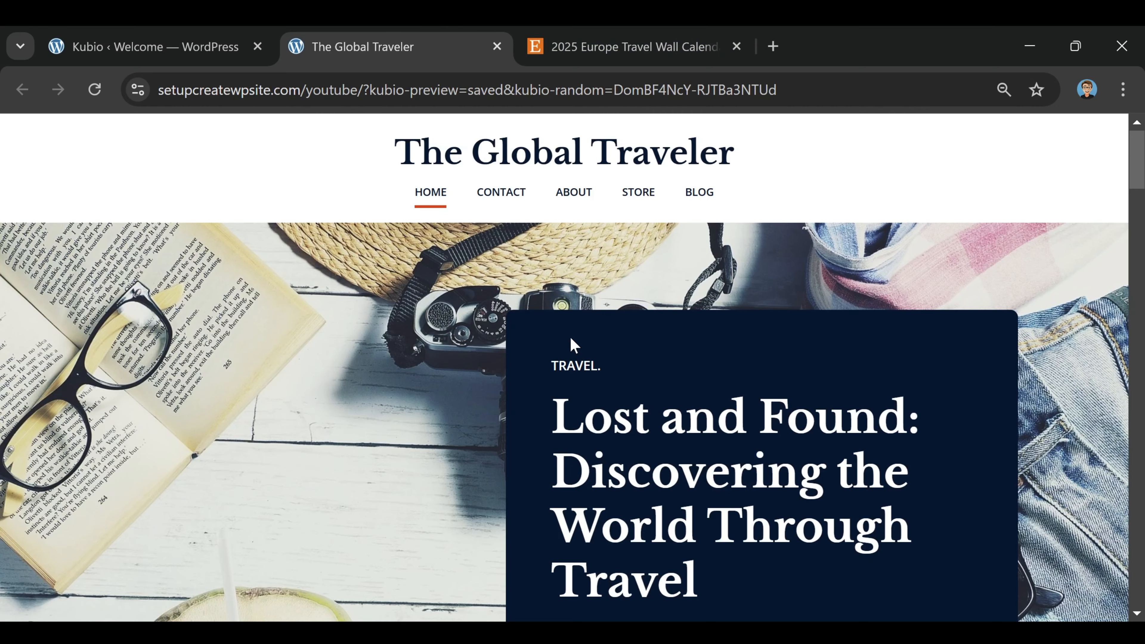
scroll(573, 346, "down", 20)
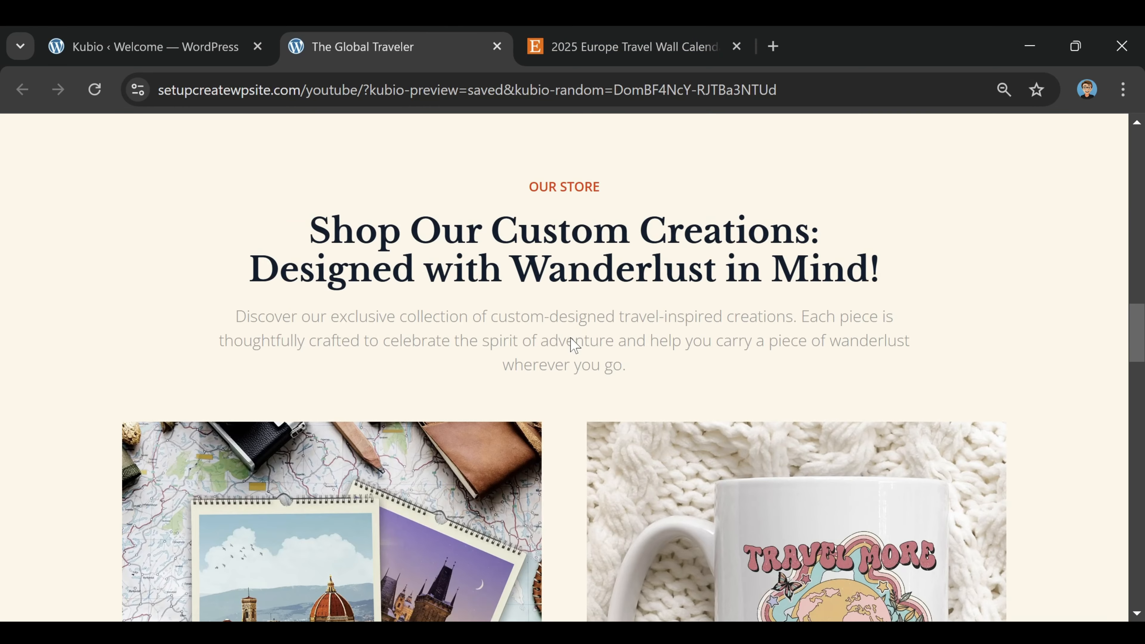
scroll(574, 346, "down", 8)
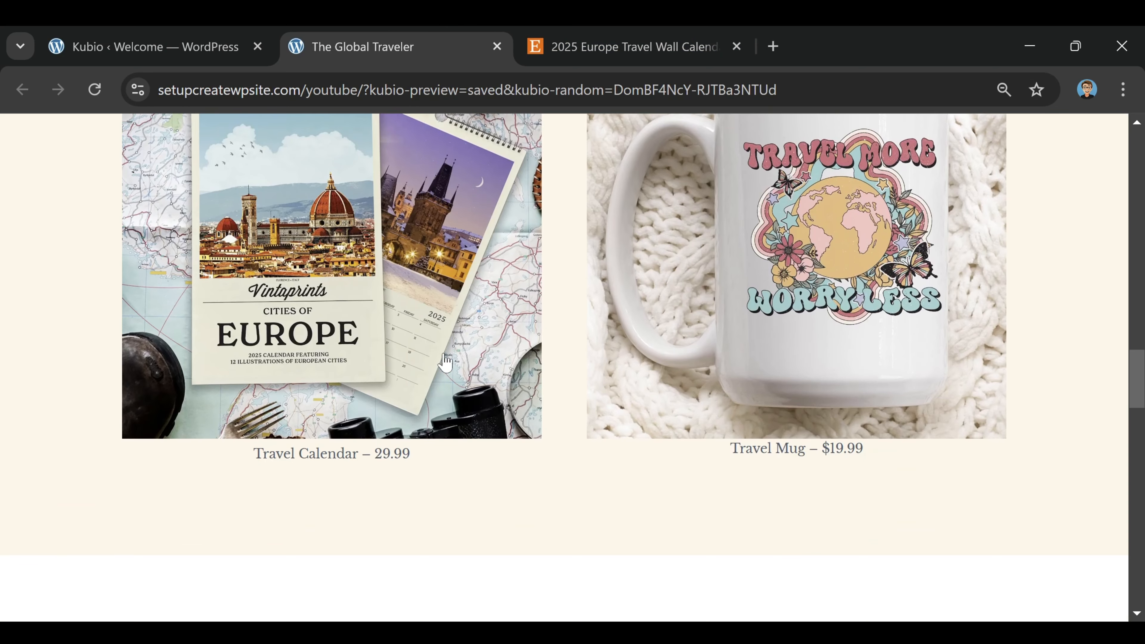
left_click(353, 257)
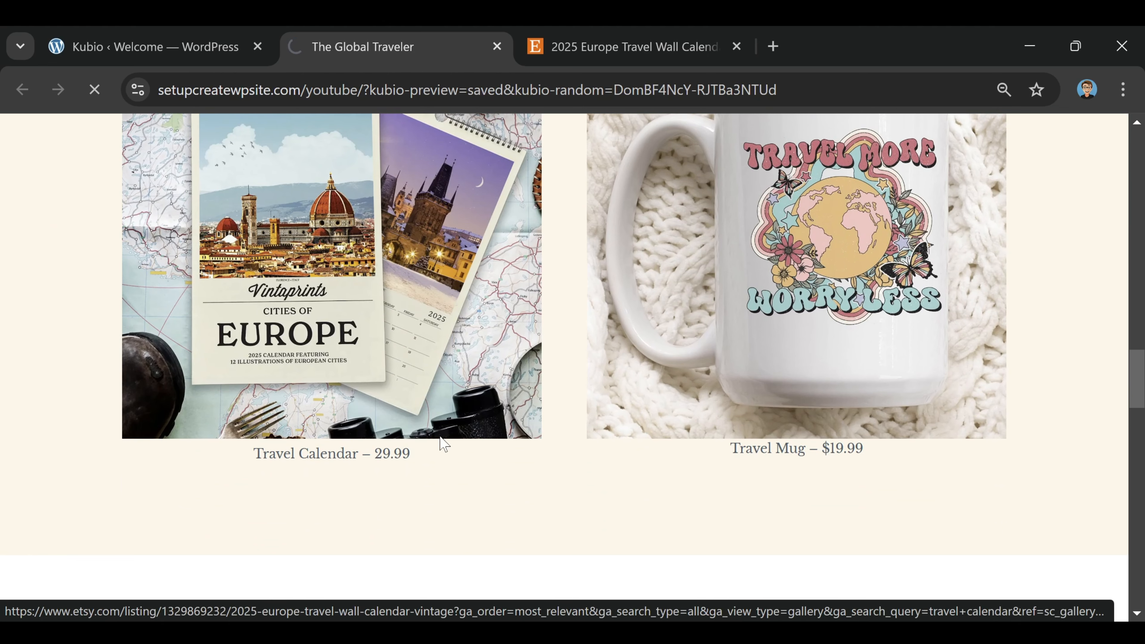
scroll(268, 307, "down", 10)
scroll(271, 309, "up", 3)
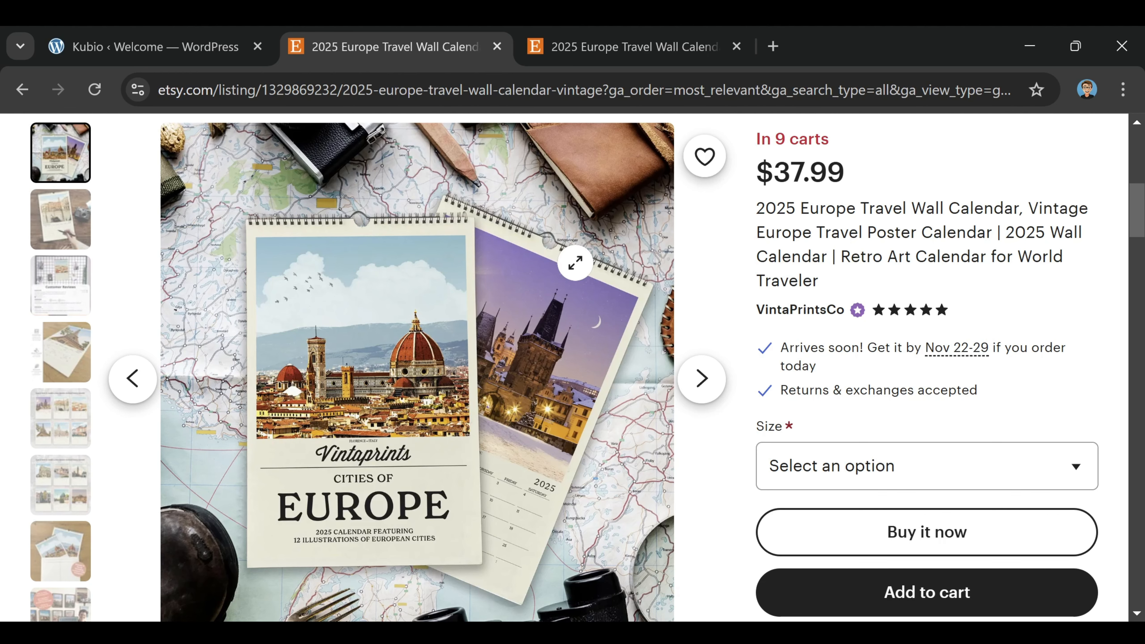
left_click(225, 43)
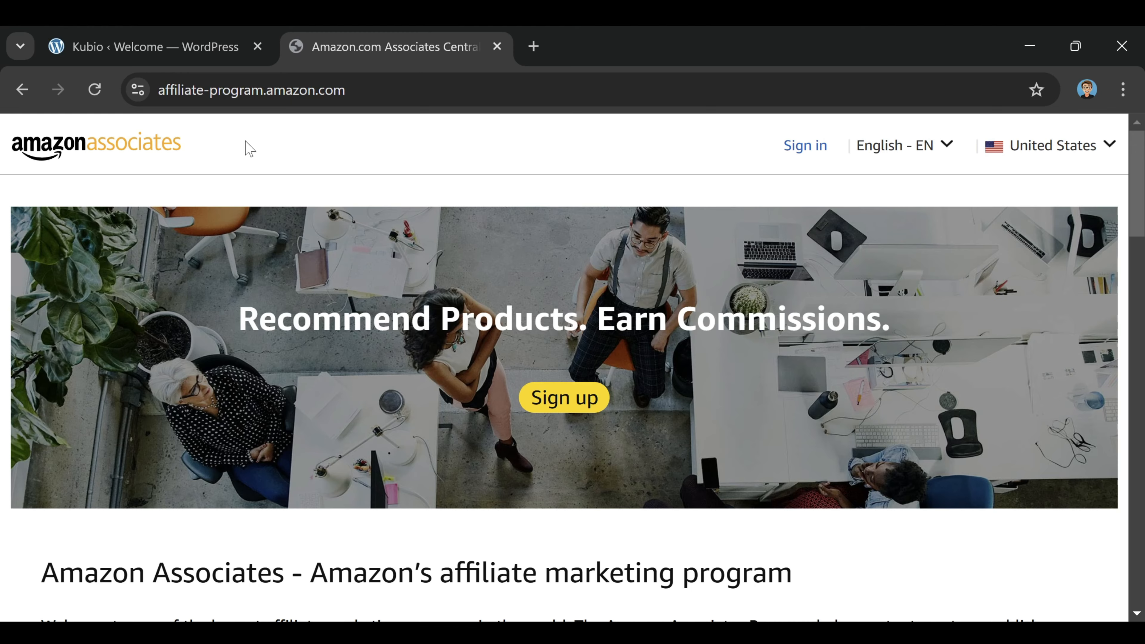
Step: Look over the Amazon Associates program description and close the page
scroll(450, 197, "down", 8)
scroll(450, 202, "up", 2)
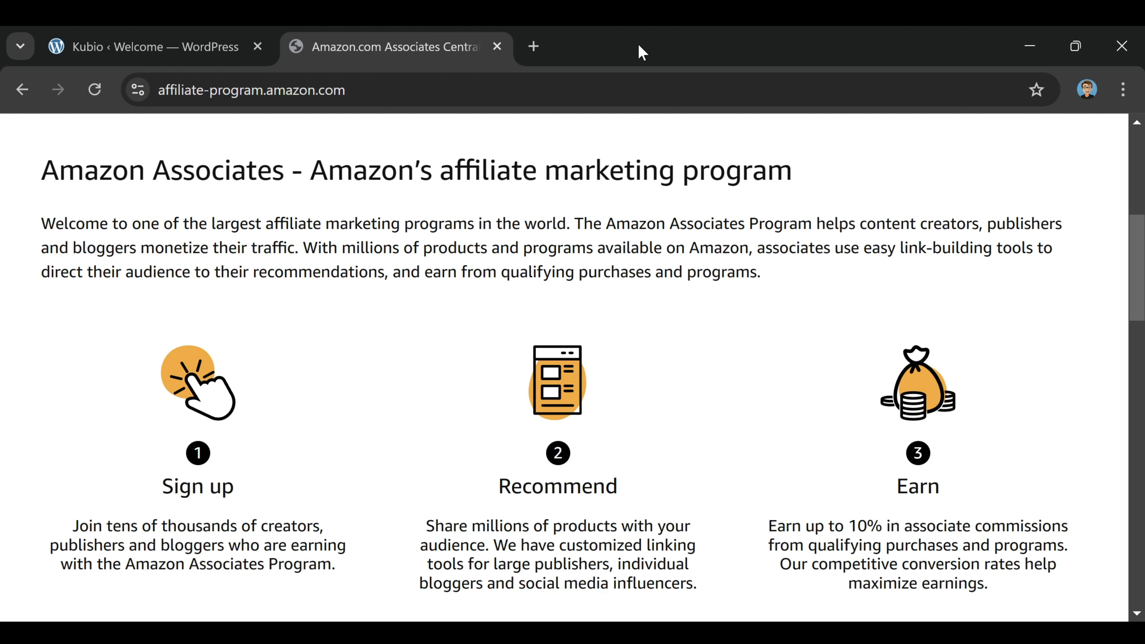
left_click(495, 53)
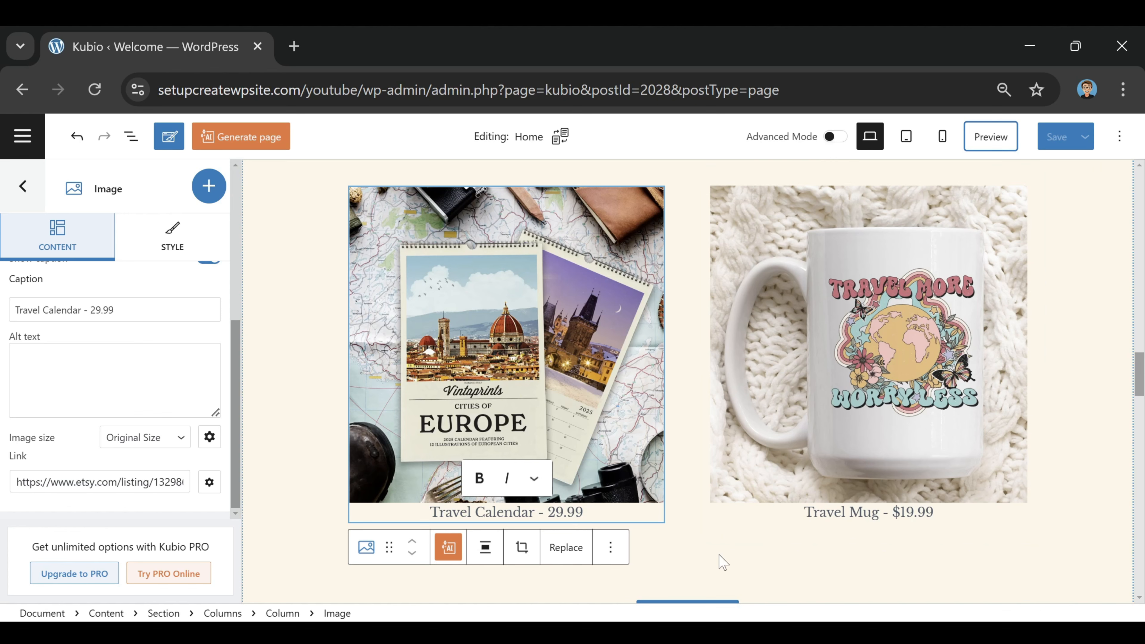
Step: Add a Paragraph block beneath the "OUR STORE" header text and replace its placeholder with "Visit Our Store"
left_click(721, 563)
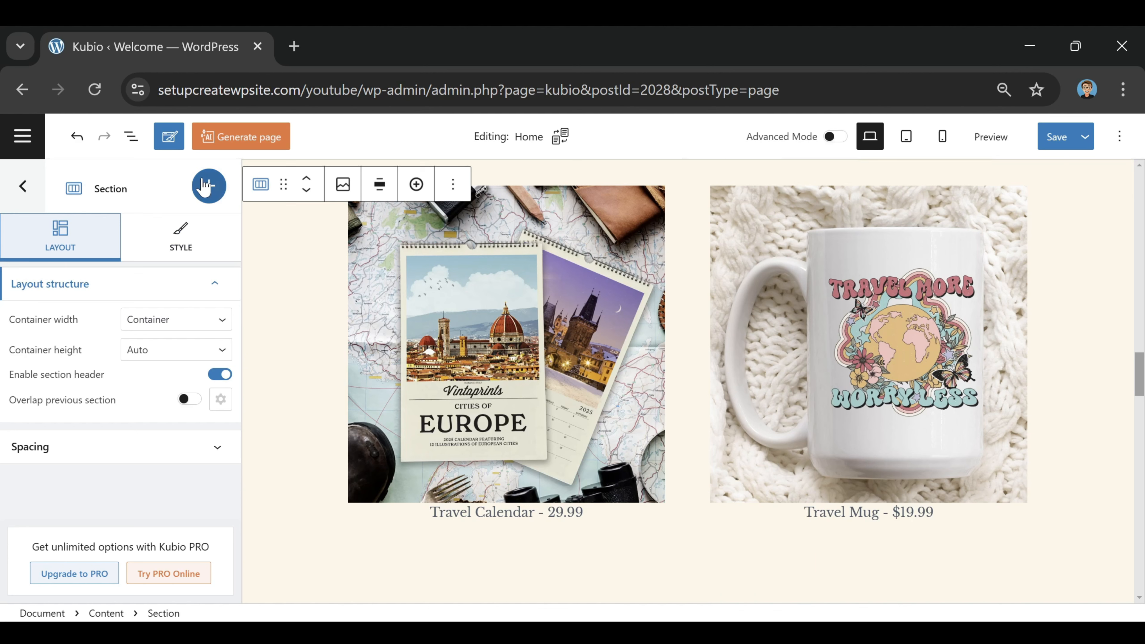
left_click(209, 186)
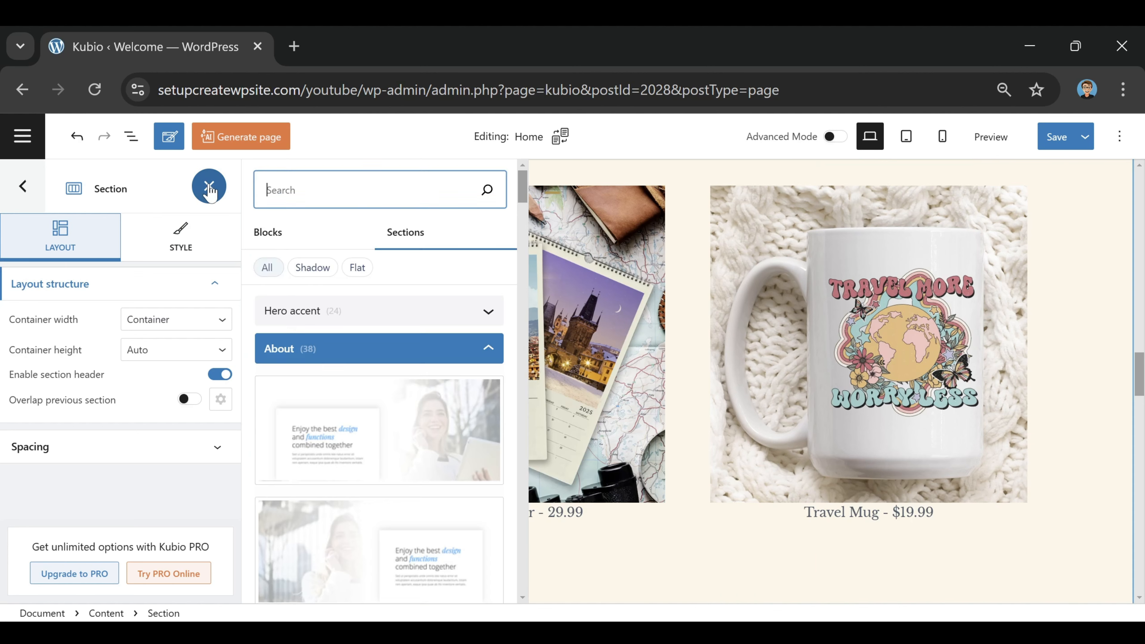
left_click(269, 233)
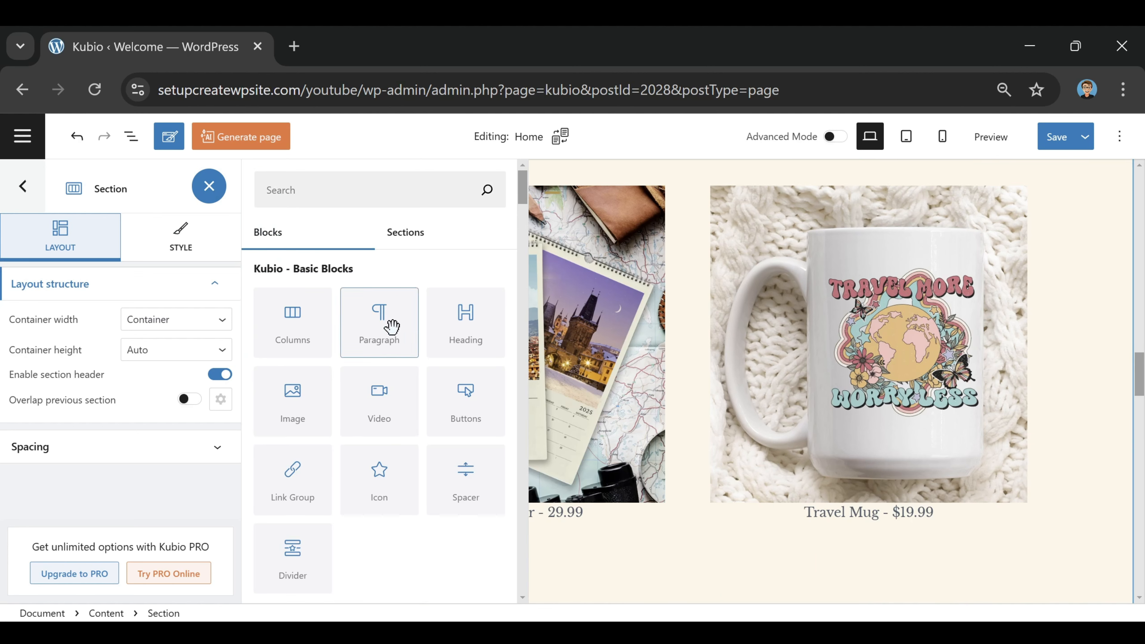
scroll(794, 343, "up", 3)
left_click_drag(390, 313, 674, 441)
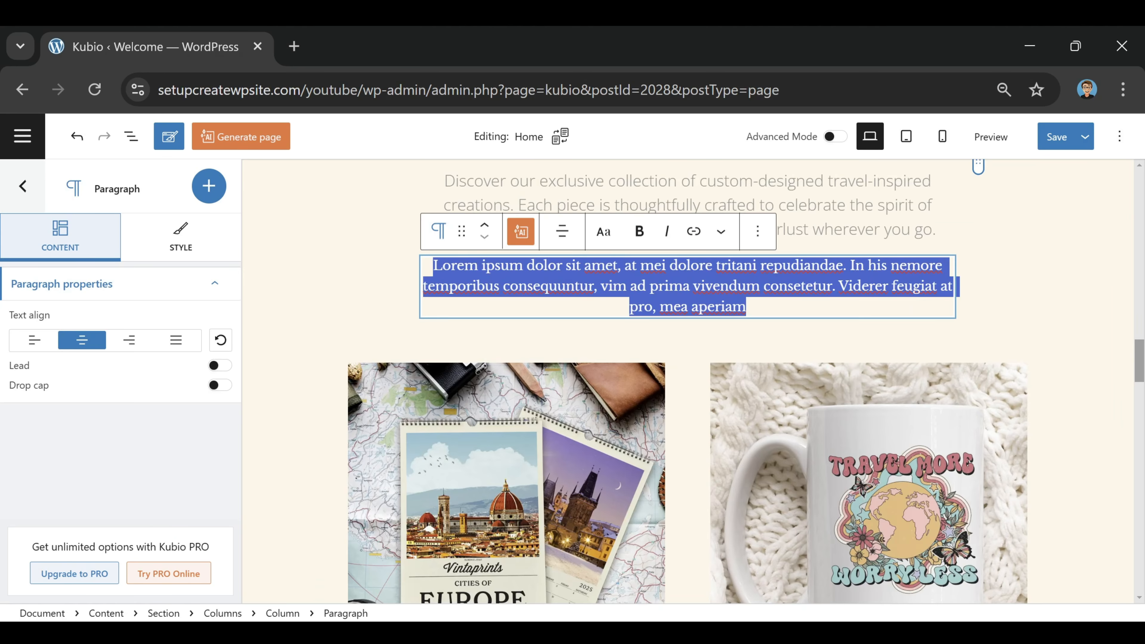
type("Visit Our Store")
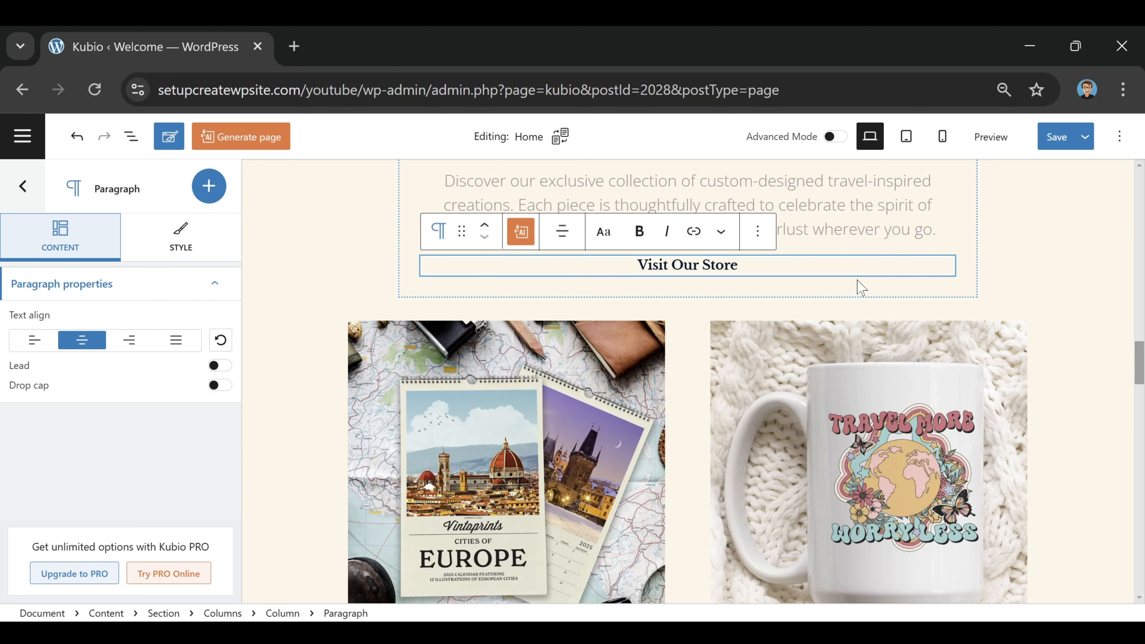
Step: Preview the site, open its Store page, copy the page URL up to "/youtube/store/" and return to the page editor
left_click(990, 136)
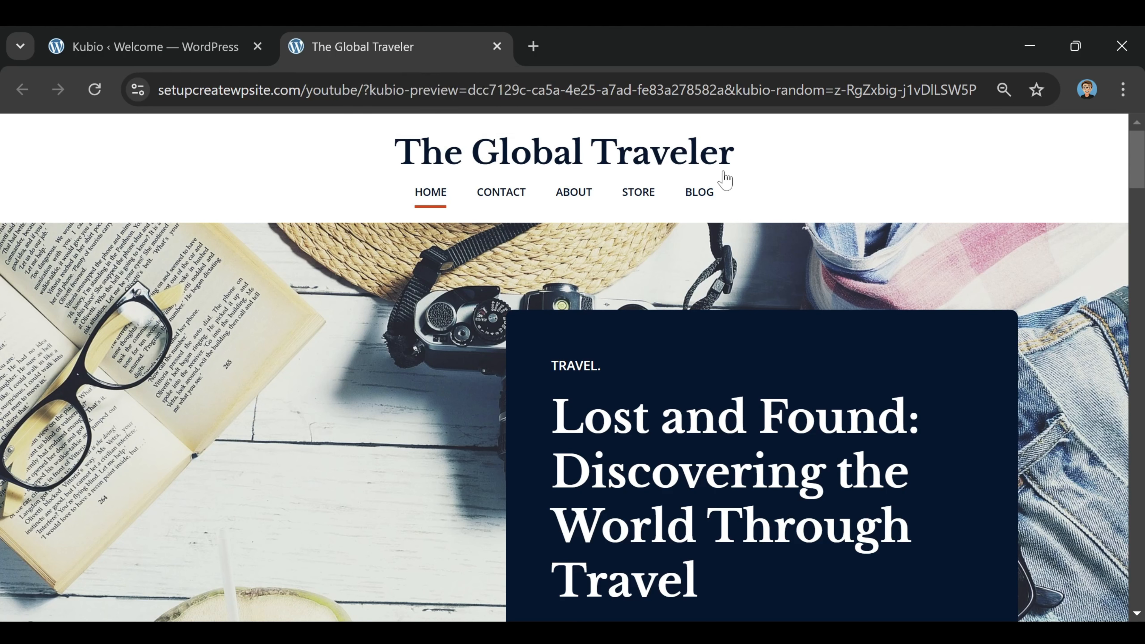
left_click(646, 202)
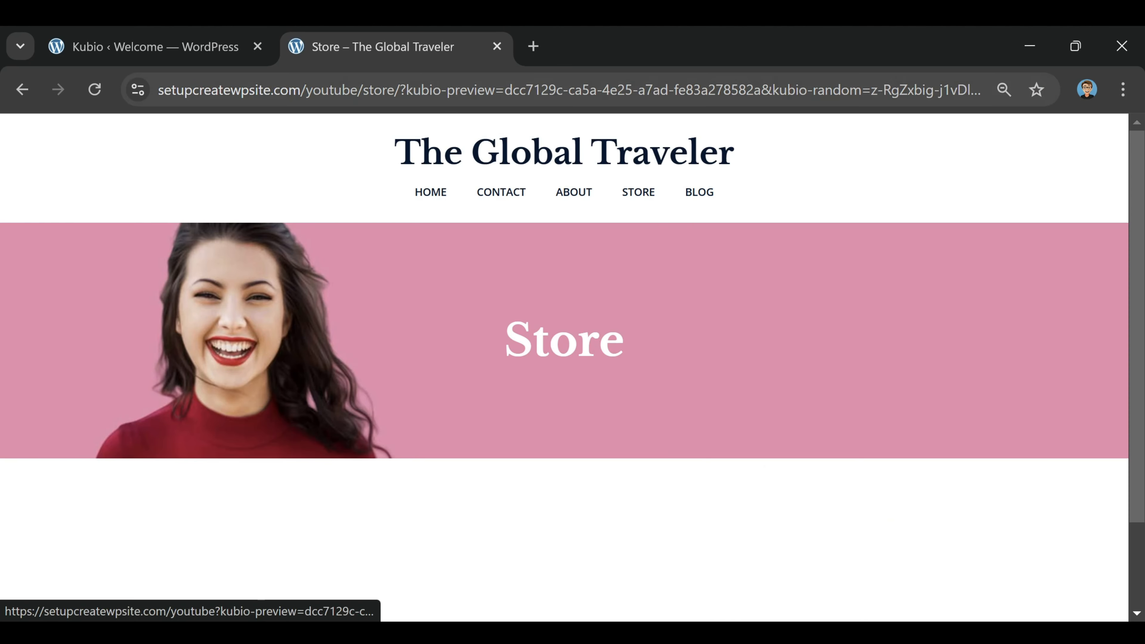
left_click_drag(400, 90, 157, 89)
right_click(257, 89)
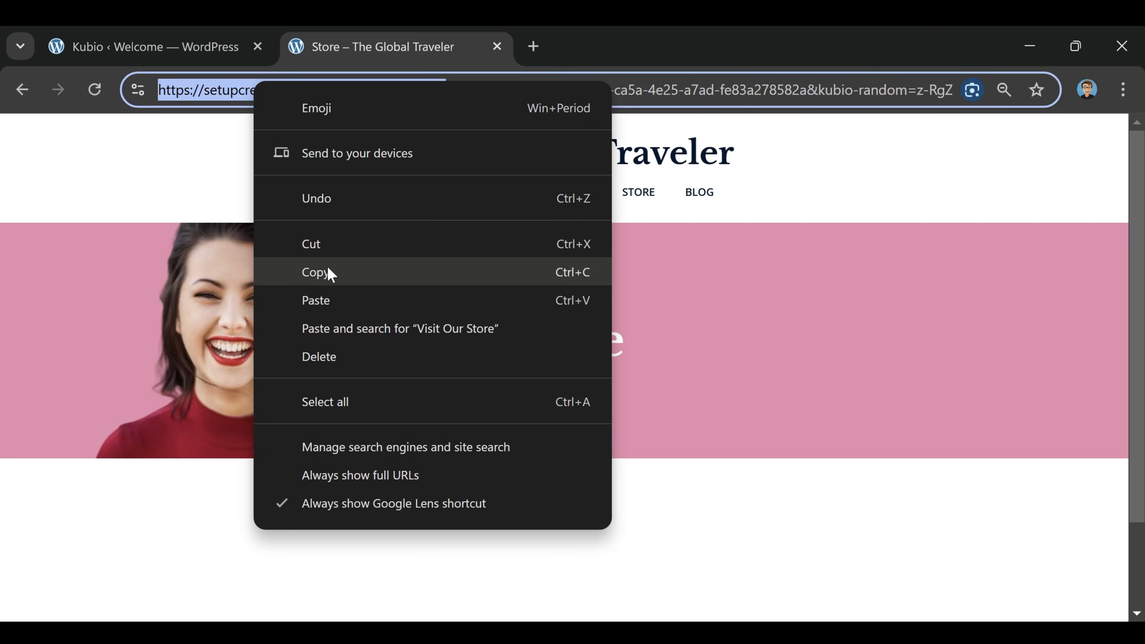
left_click(329, 273)
left_click(194, 47)
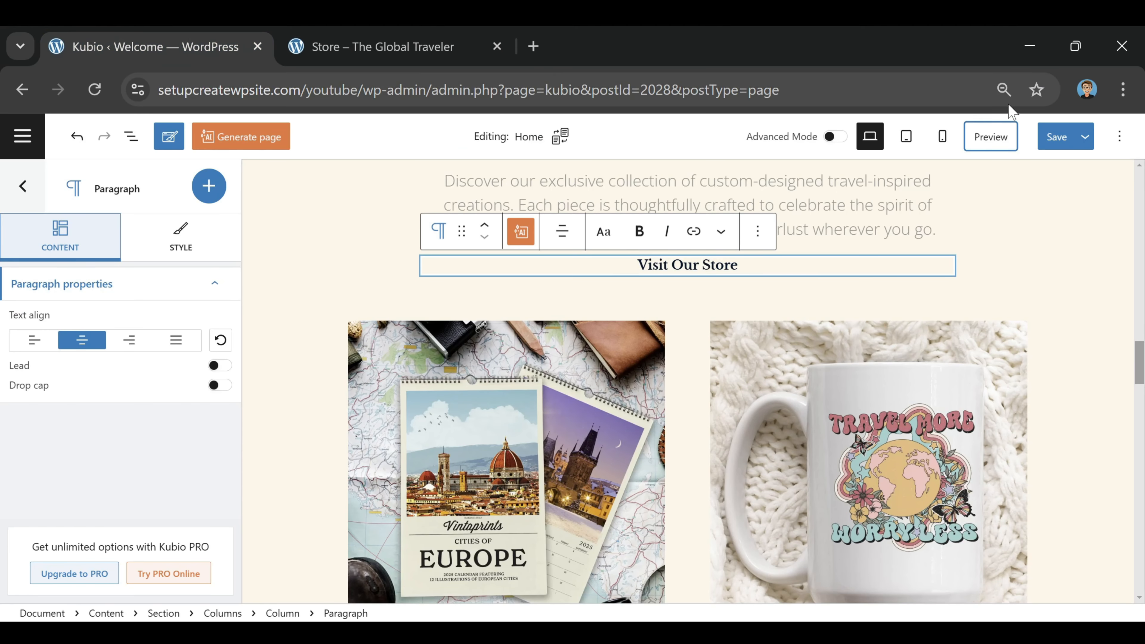
left_click(672, 265)
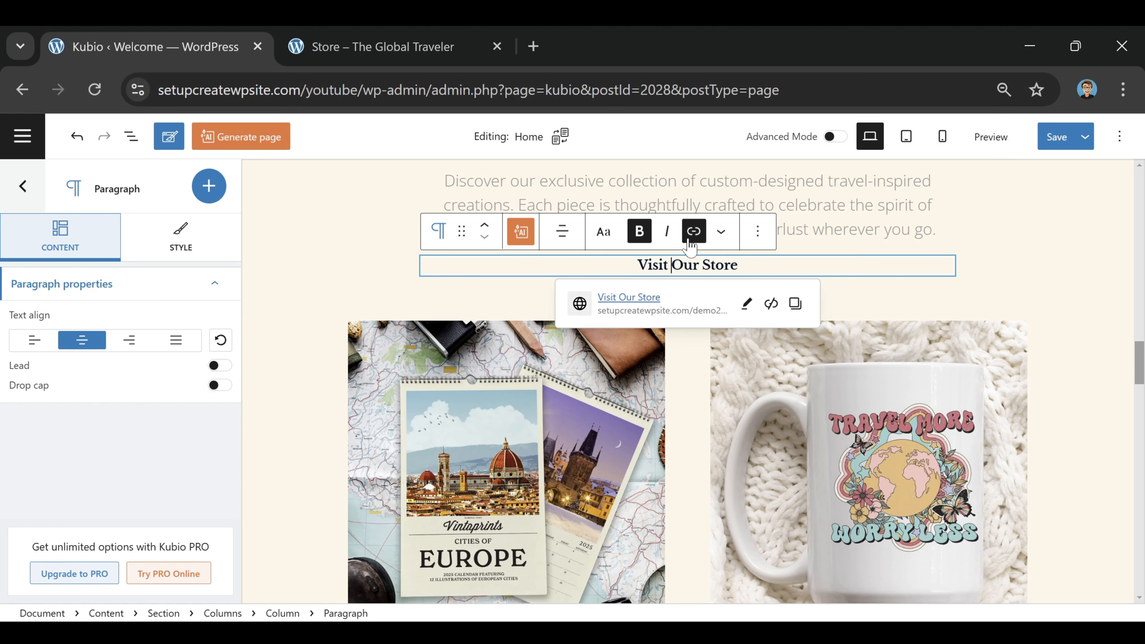
left_click(698, 234)
left_click(746, 304)
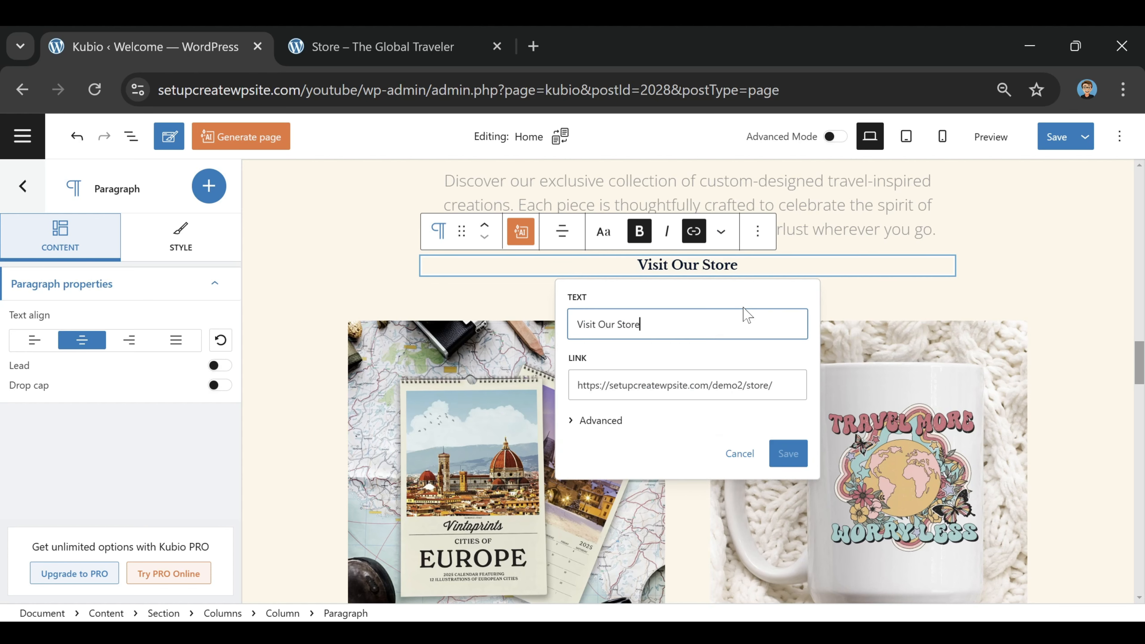
triple_click(728, 385)
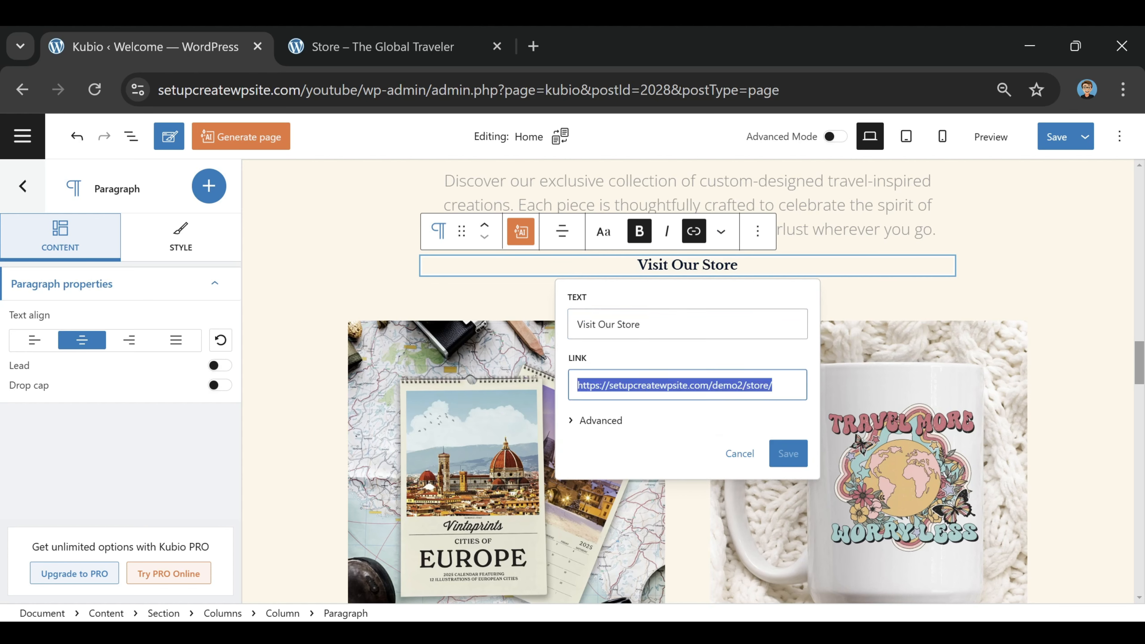
right_click(708, 396)
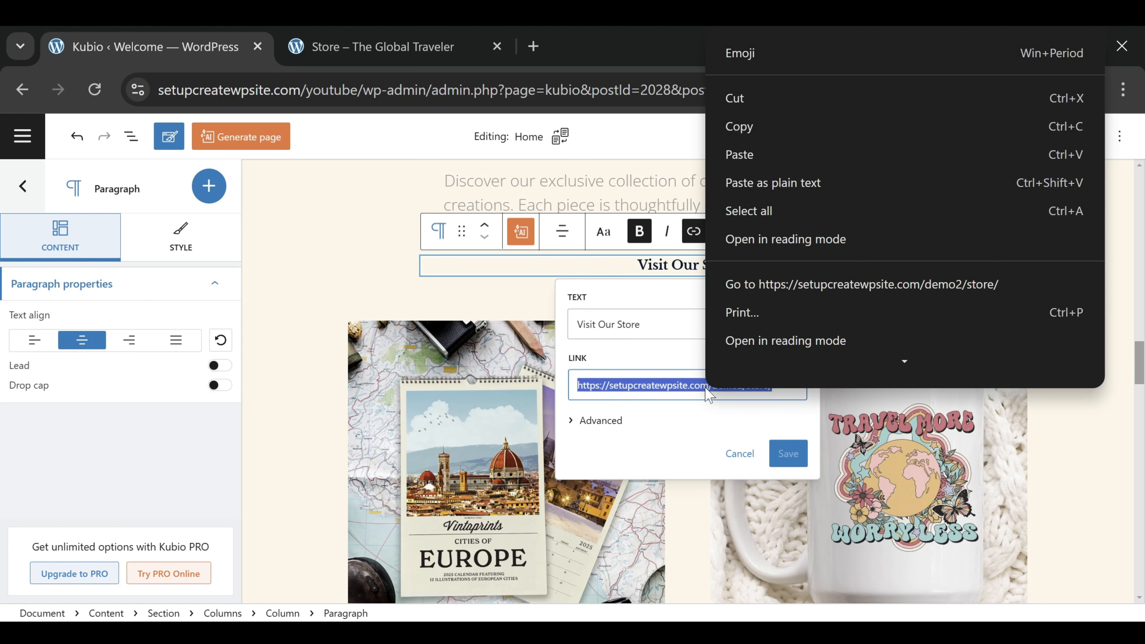
left_click(757, 150)
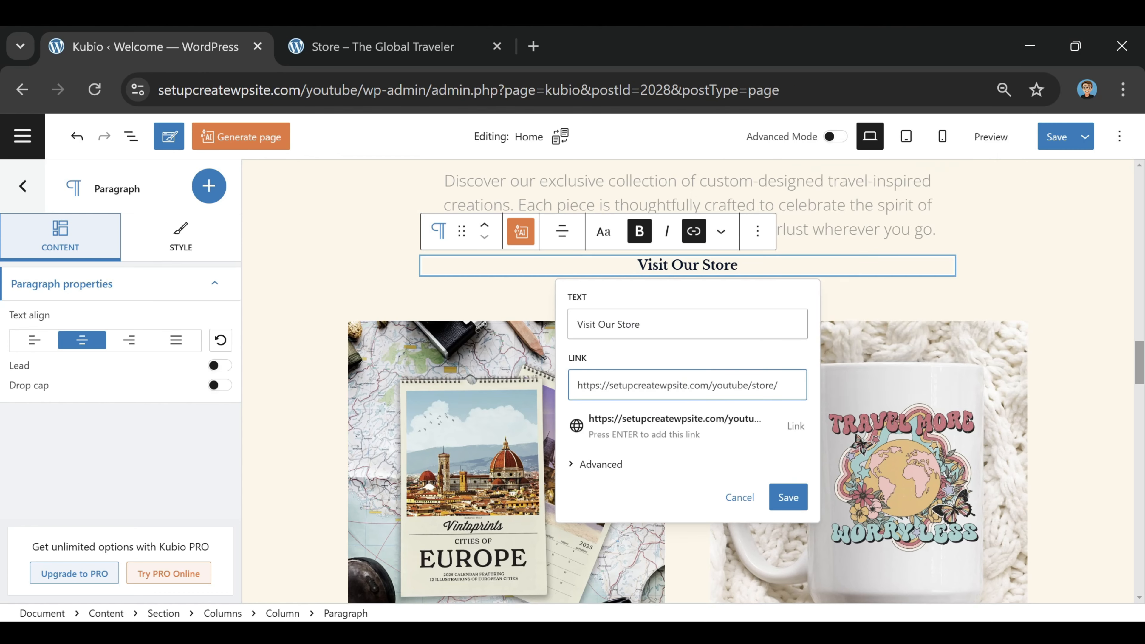
left_click(795, 498)
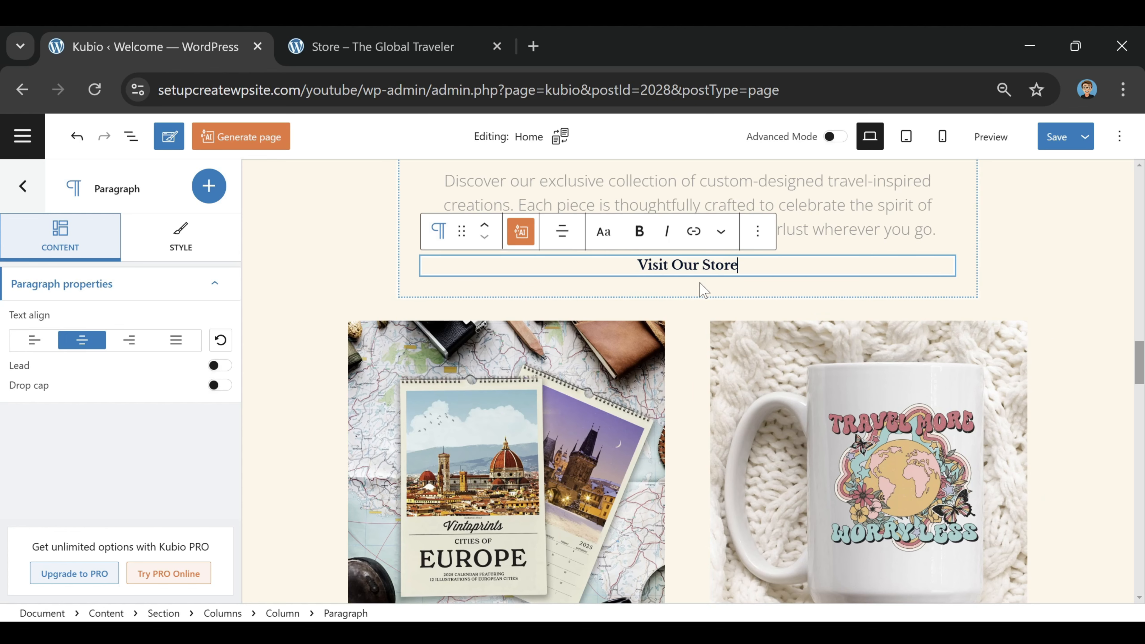
Step: Enable the box shadow on the travel calendar image in the store section
scroll(696, 307, "down", 3)
scroll(688, 451, "up", 3)
left_click(701, 303)
scroll(696, 300, "down", 2)
left_click(628, 267)
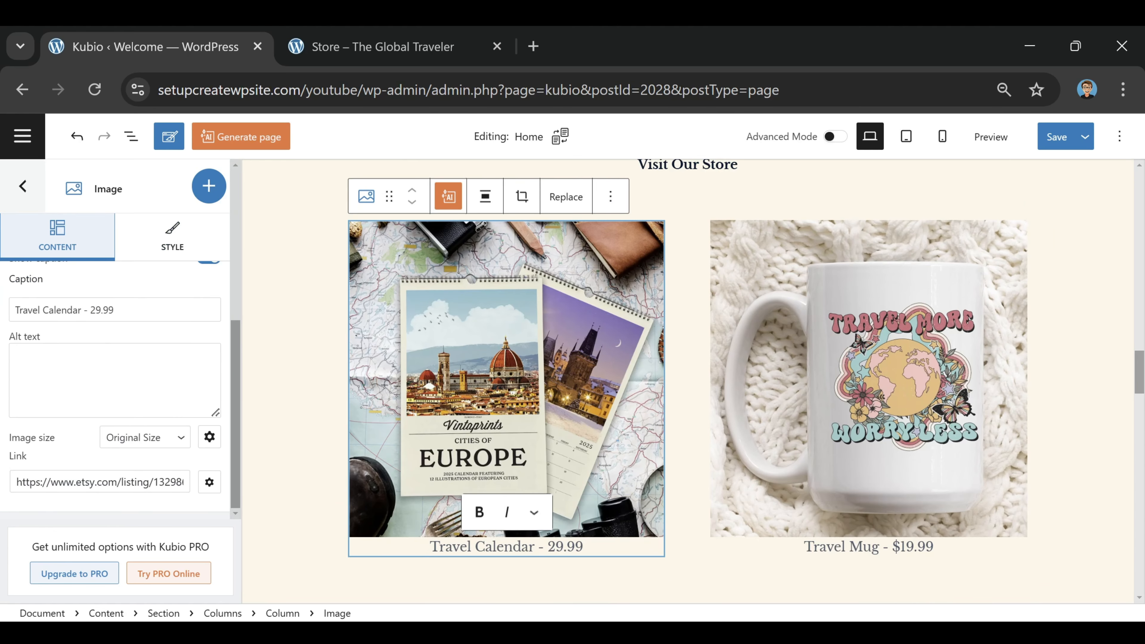
left_click(176, 244)
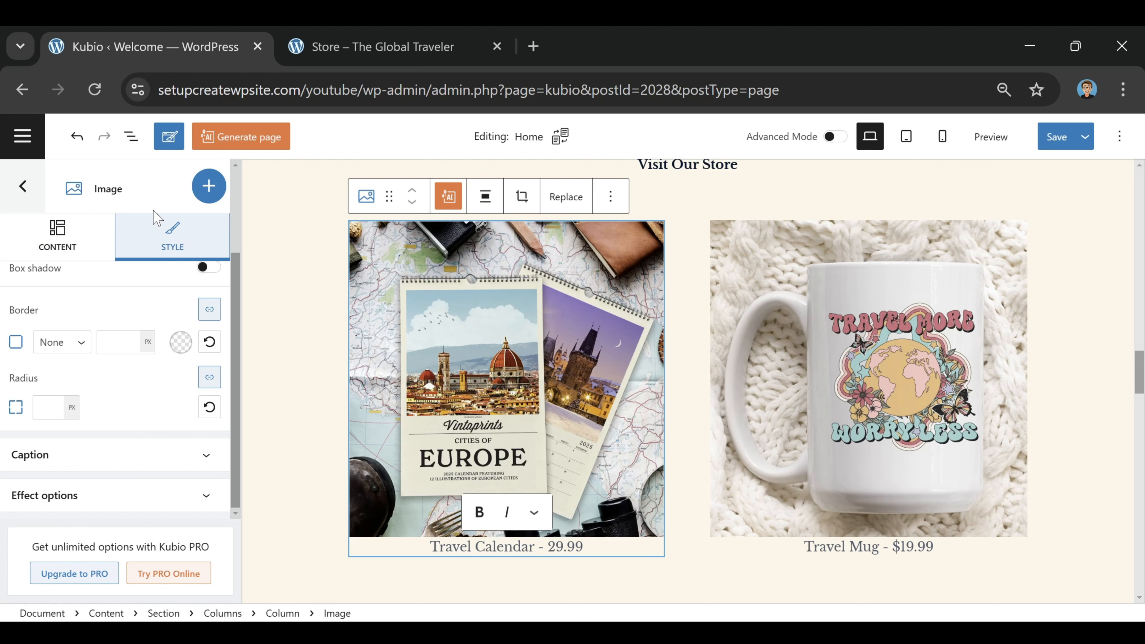
scroll(167, 248, "up", 3)
left_click(202, 387)
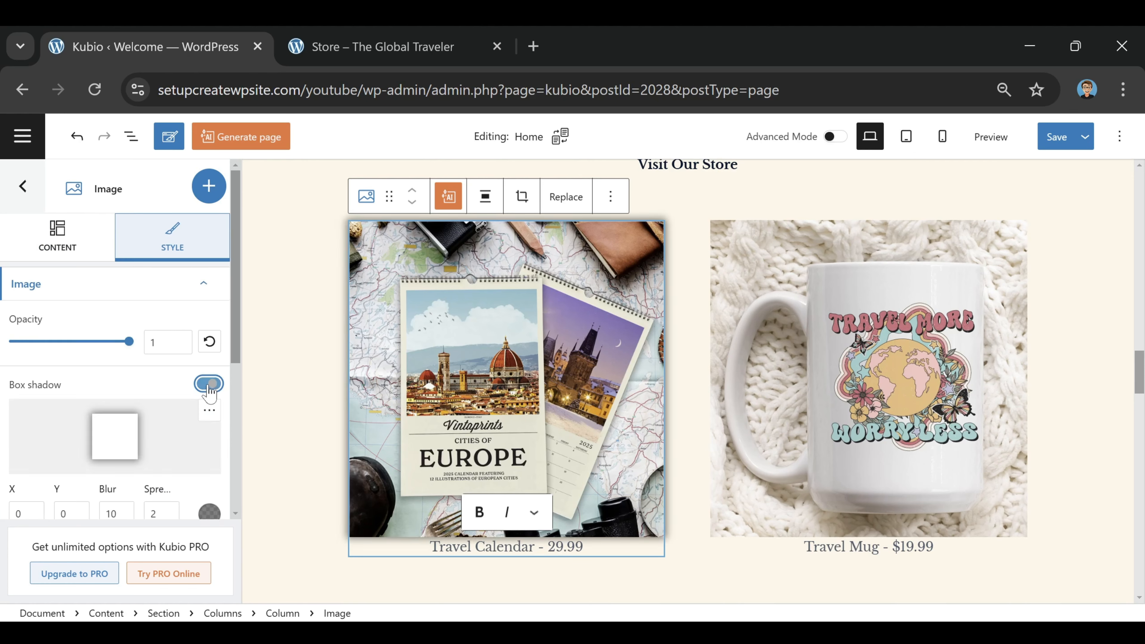
Step: Enable the box shadow on the travel mug image and save the Home page
left_click(872, 345)
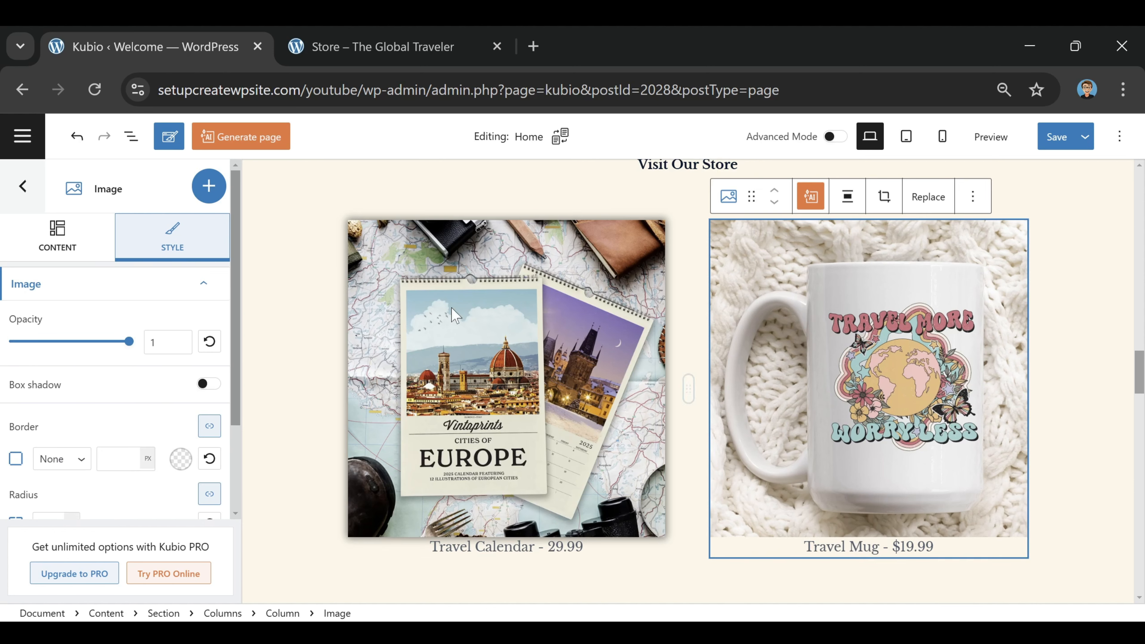
left_click(202, 384)
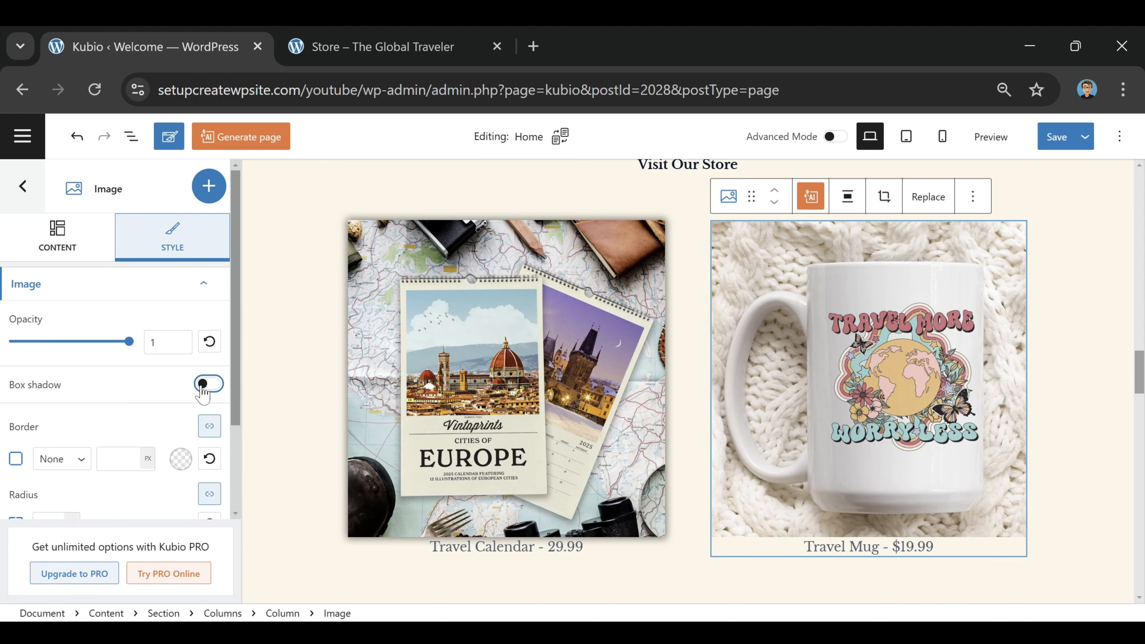
left_click(1096, 332)
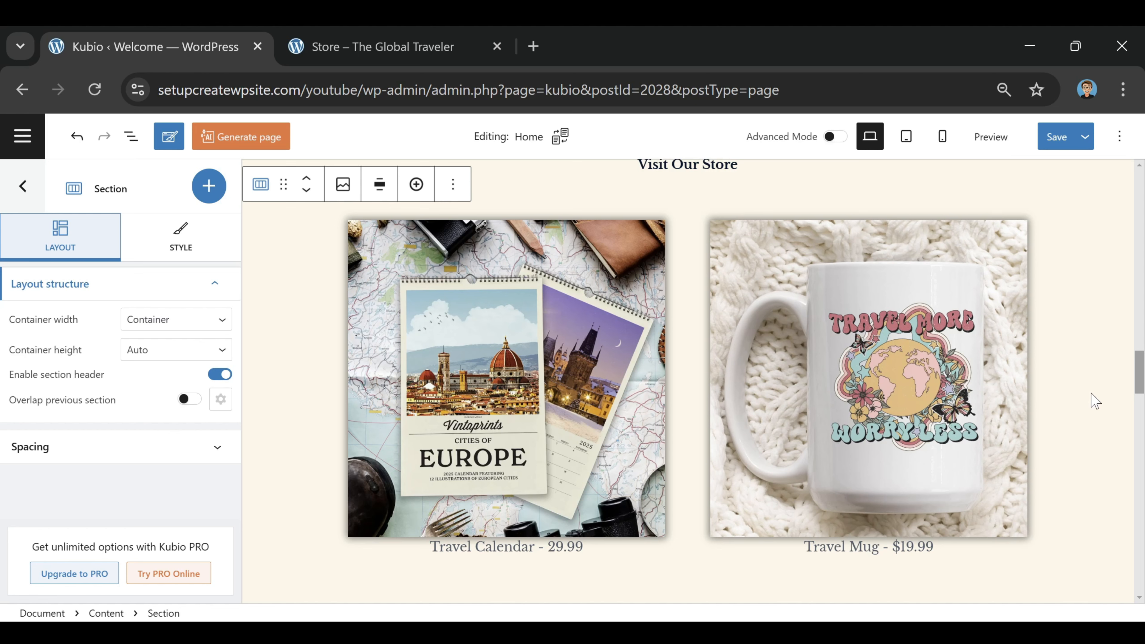
left_click(1055, 142)
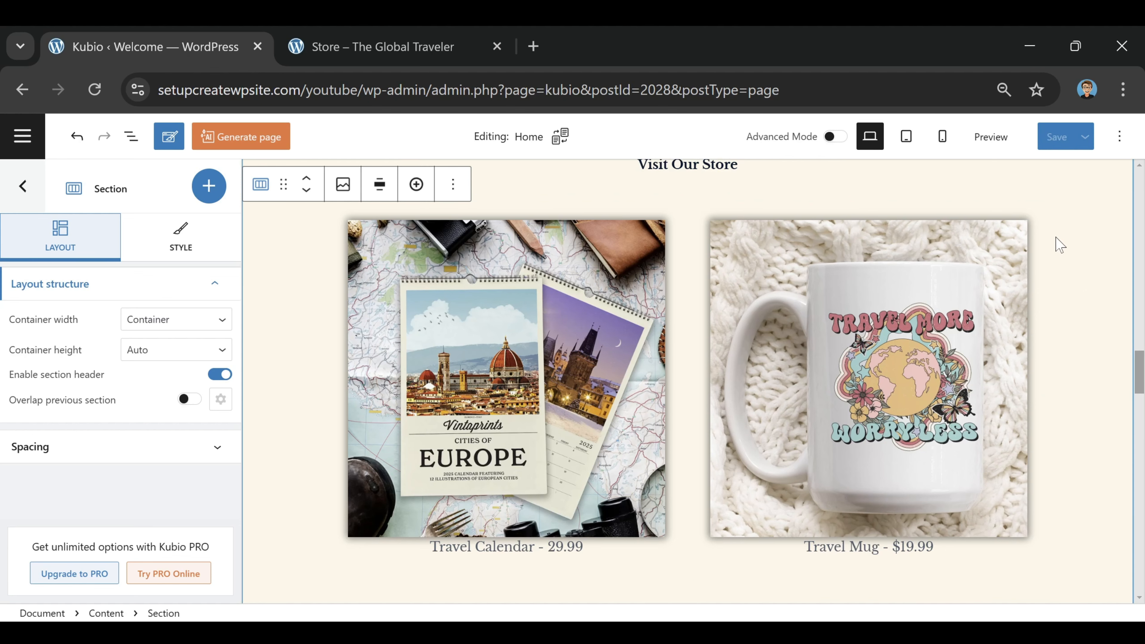
Step: Review the previewed Home page down to the product images and test the "Visit Our Store" link
left_click(421, 44)
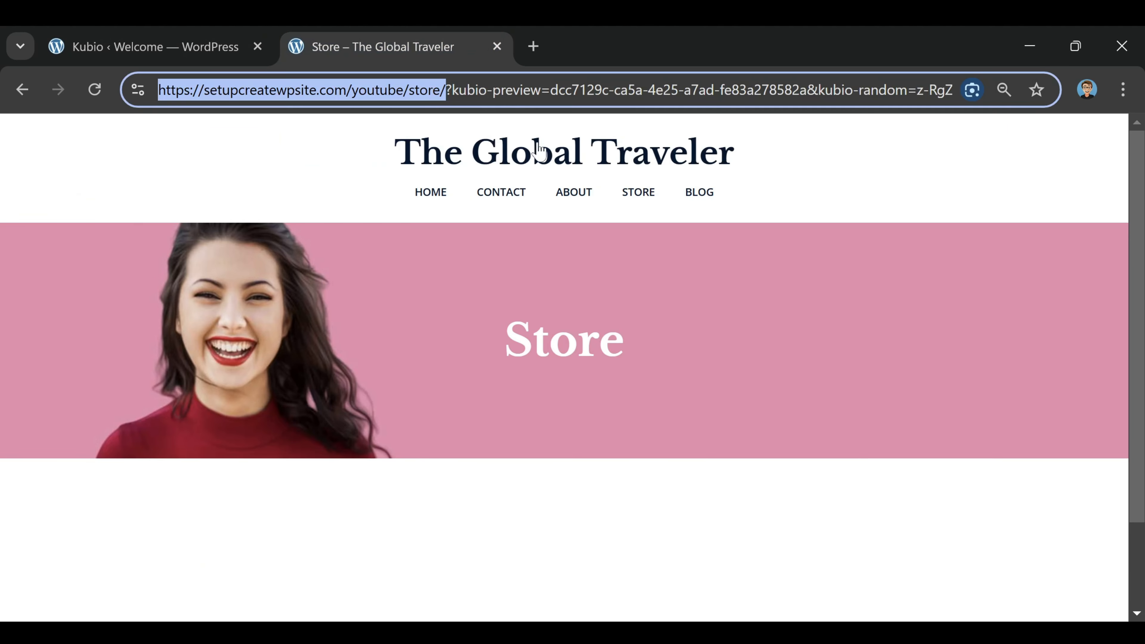
left_click(534, 154)
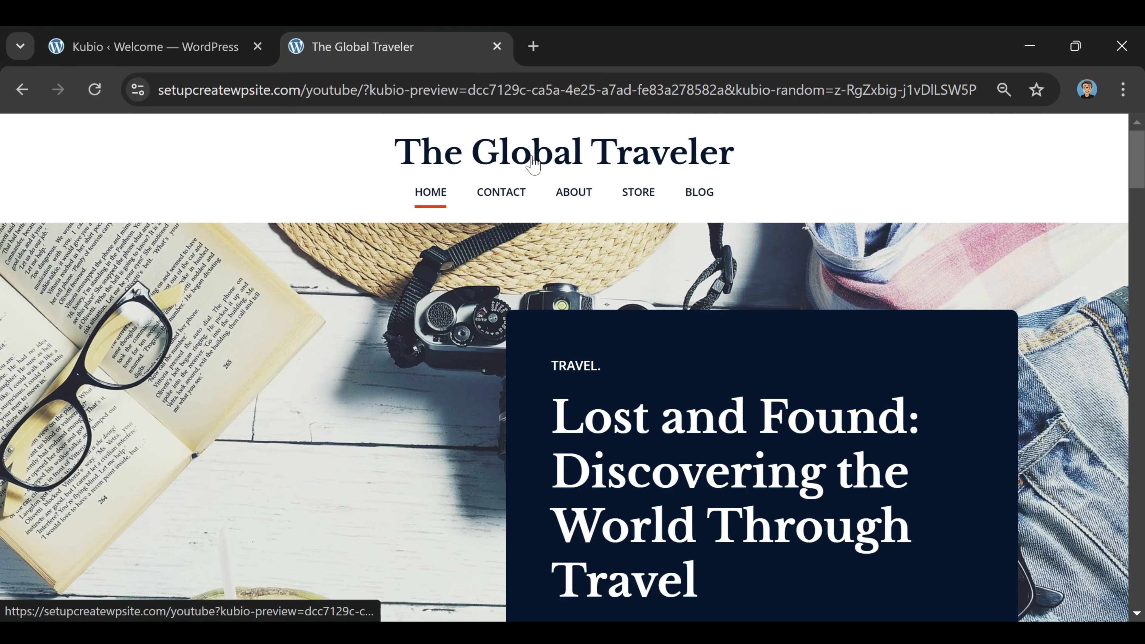
scroll(383, 282, "down", 10)
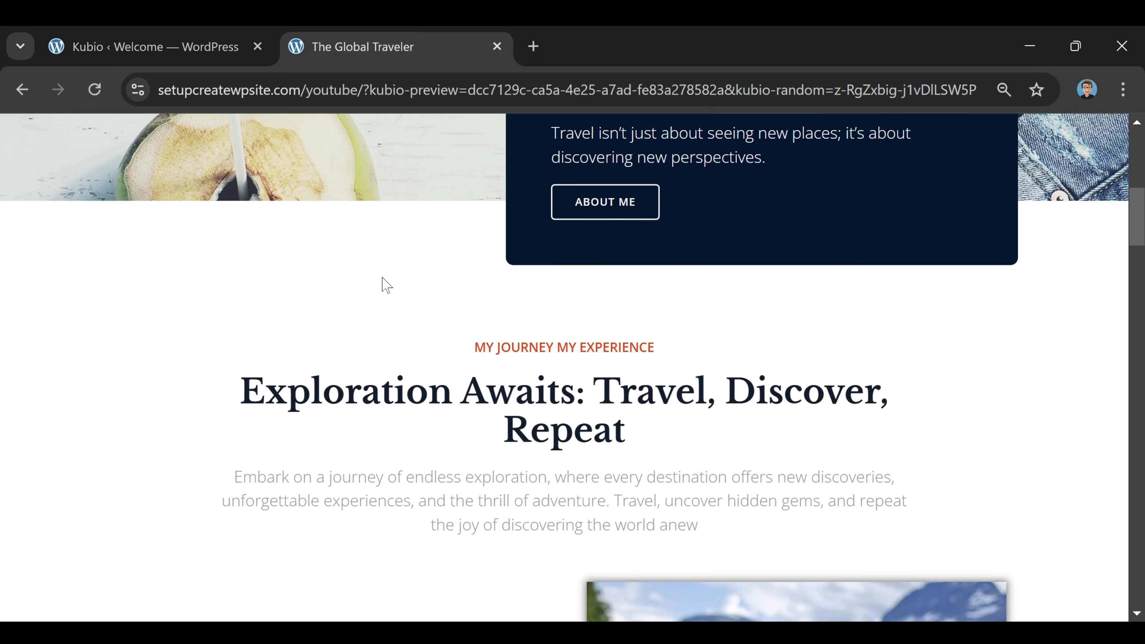
scroll(387, 285, "down", 10)
scroll(377, 292, "down", 3)
scroll(376, 276, "up", 6)
scroll(557, 225, "down", 3)
scroll(558, 226, "up", 3)
scroll(558, 225, "down", 7)
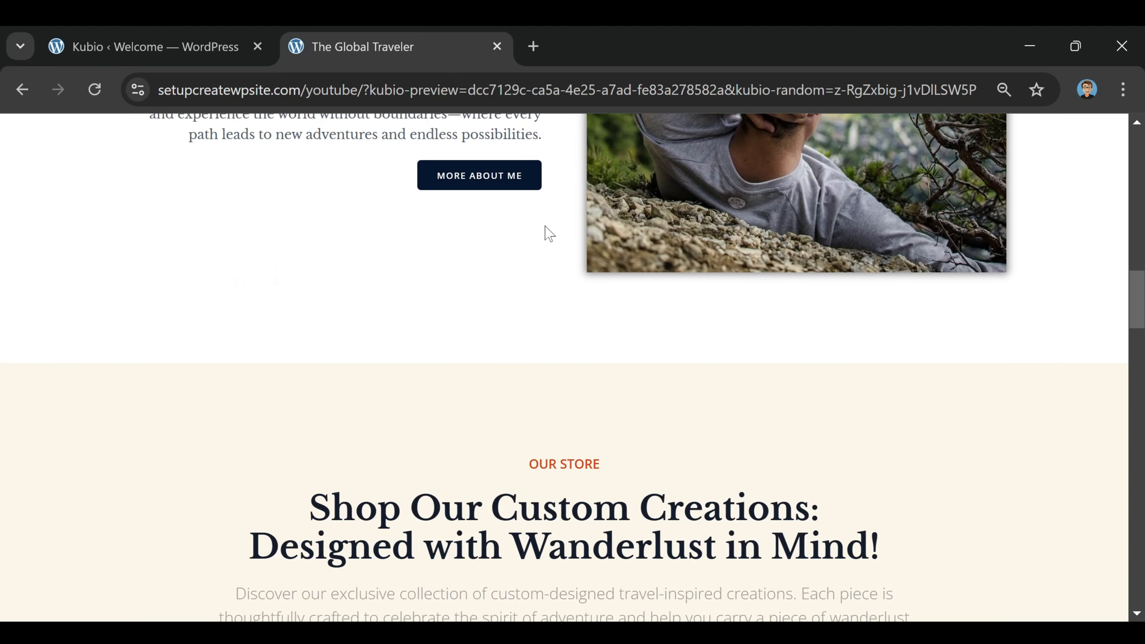
scroll(549, 234, "down", 7)
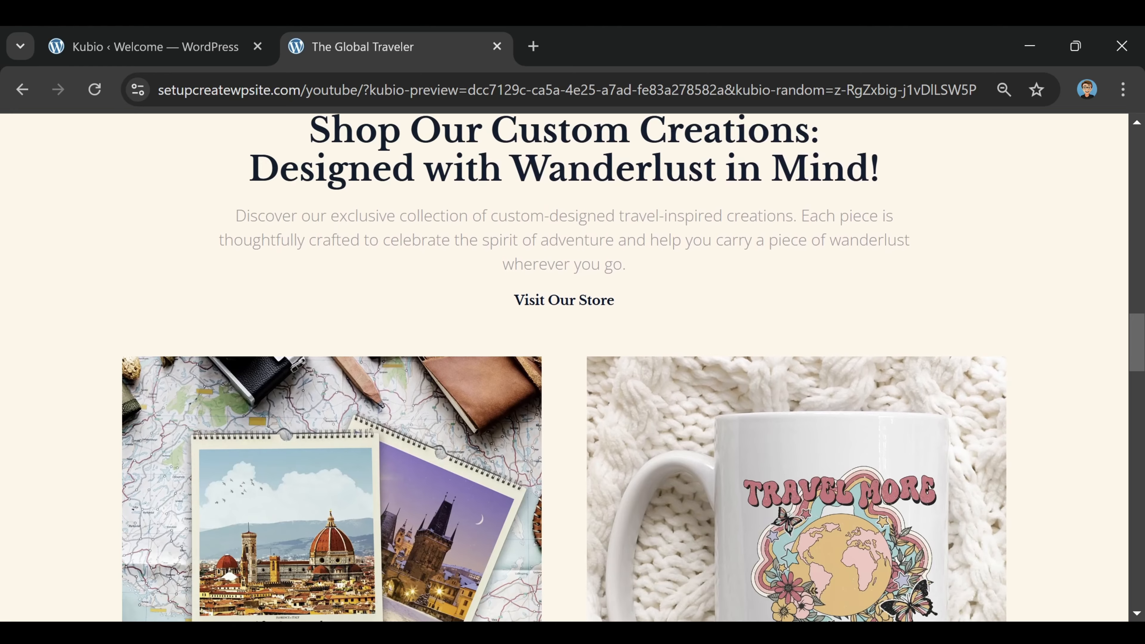
scroll(848, 248, "down", 8)
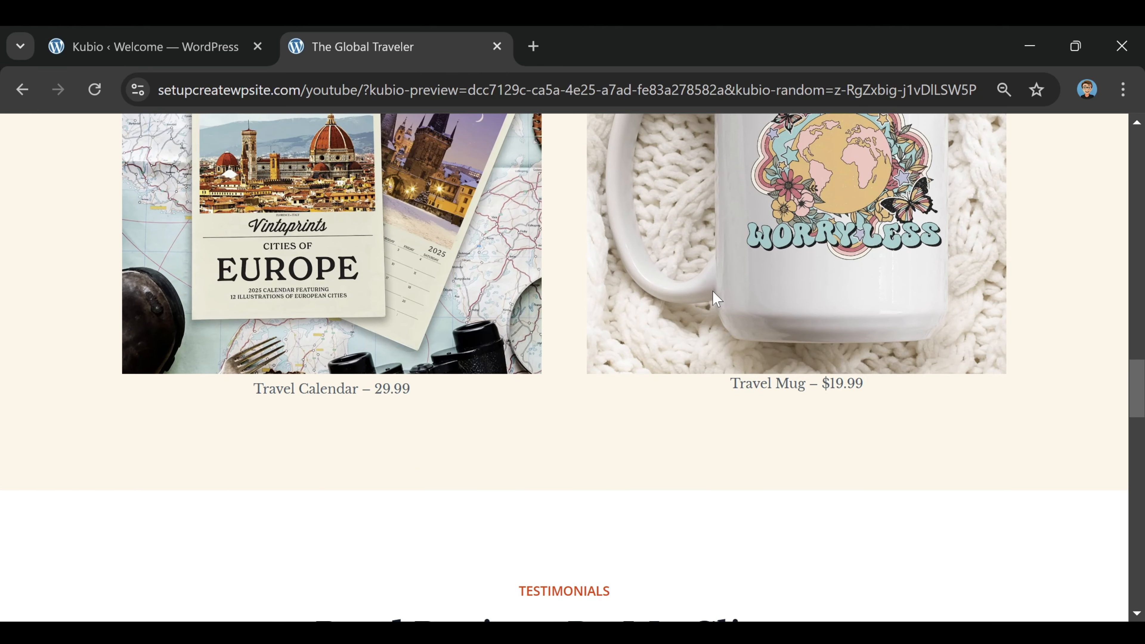
scroll(744, 530, "up", 8)
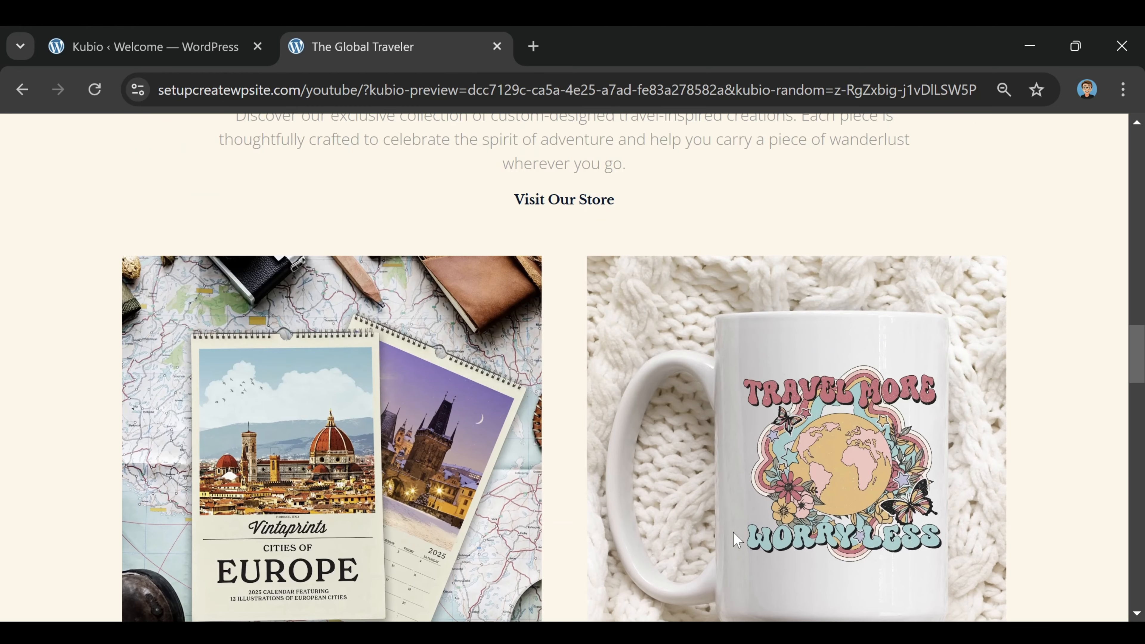
left_click(562, 411)
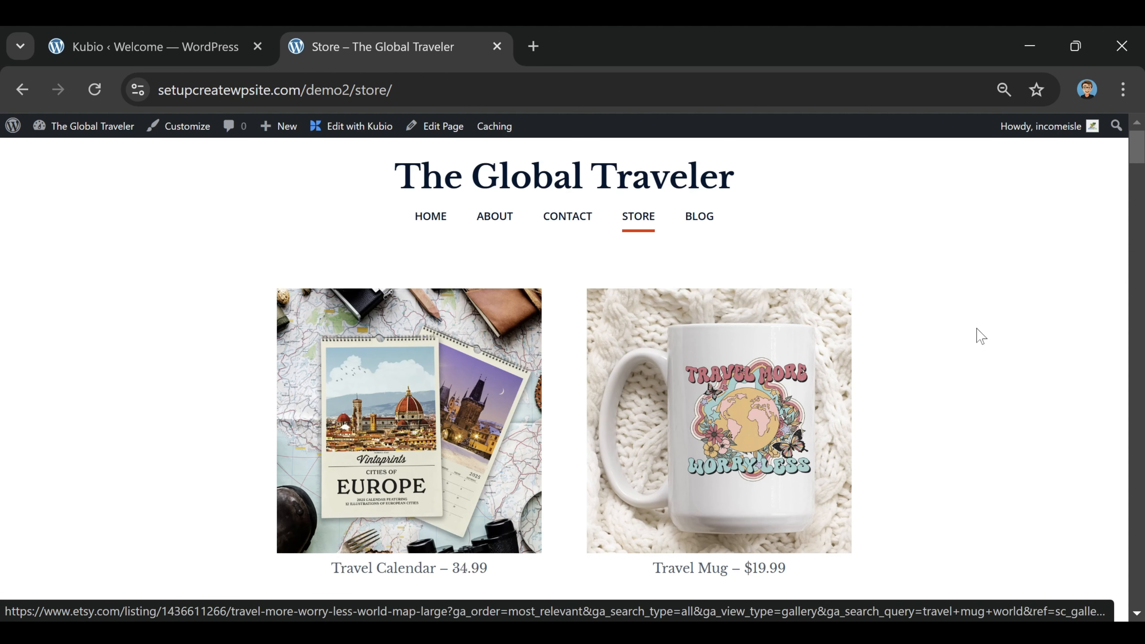
Step: Return to the Home page in the editor and undo the last change
left_click(210, 50)
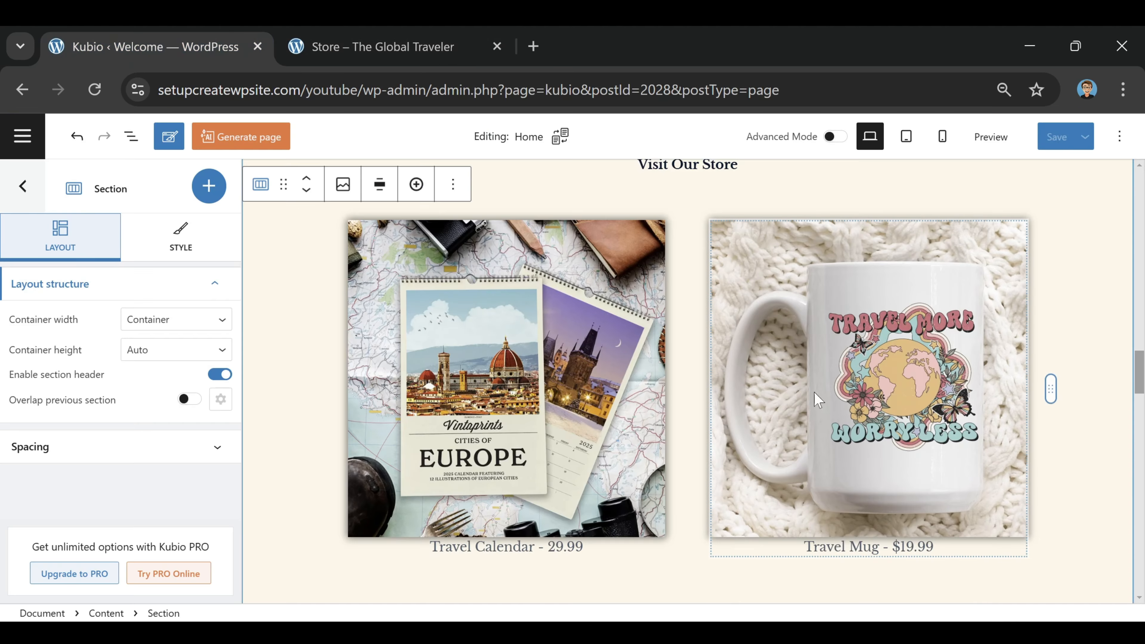
scroll(886, 366, "down", 5)
scroll(654, 294, "down", 4)
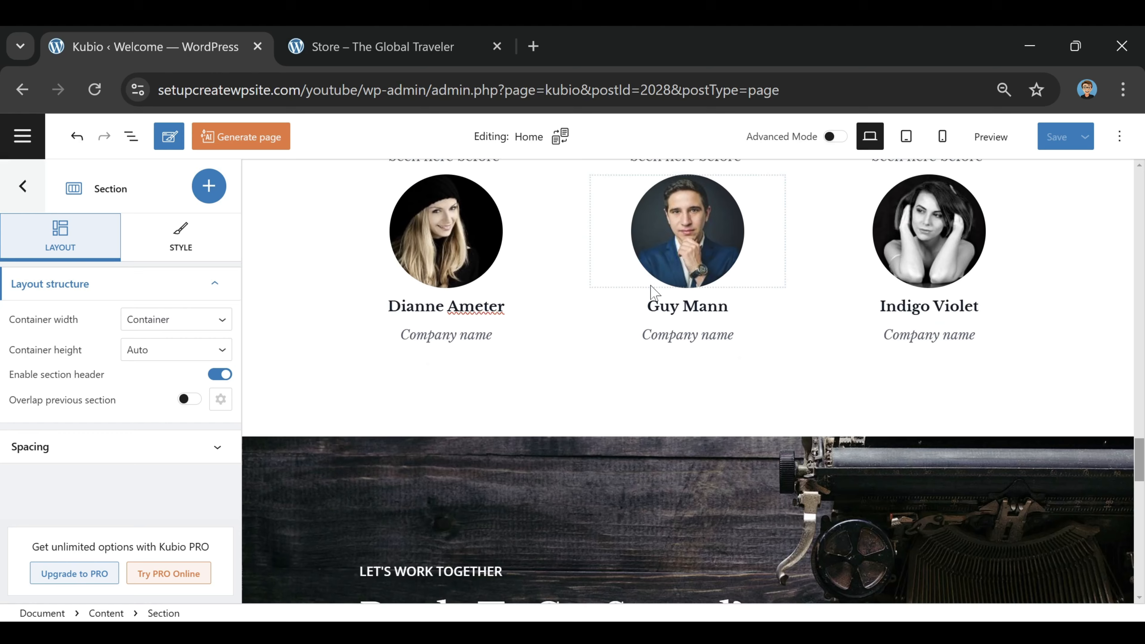
scroll(703, 294, "up", 5)
key("ctrl+z")
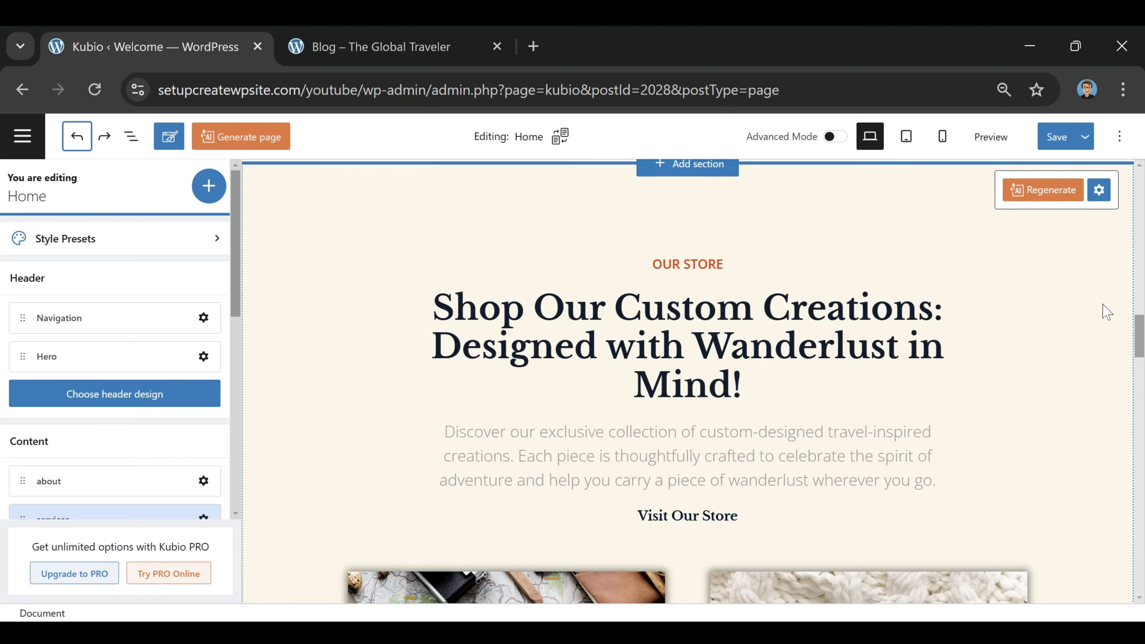
Step: Look over the Home page sections below the store, including the contact banner and the Latest News blog section
scroll(979, 302, "down", 10)
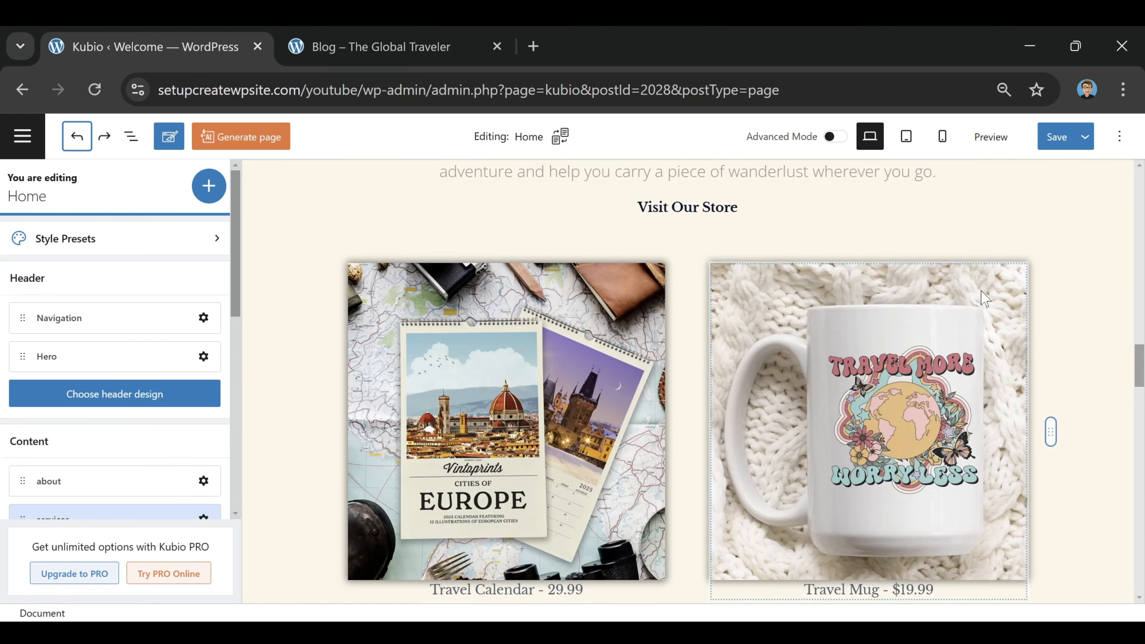
scroll(992, 270, "down", 12)
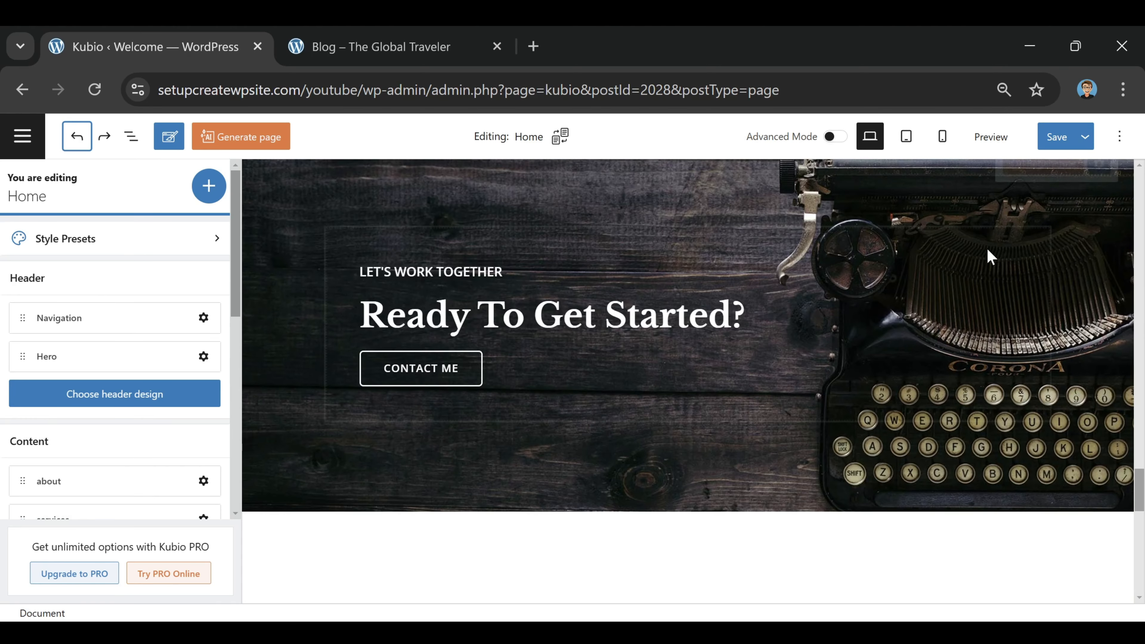
scroll(988, 246, "down", 4)
scroll(991, 279, "up", 6)
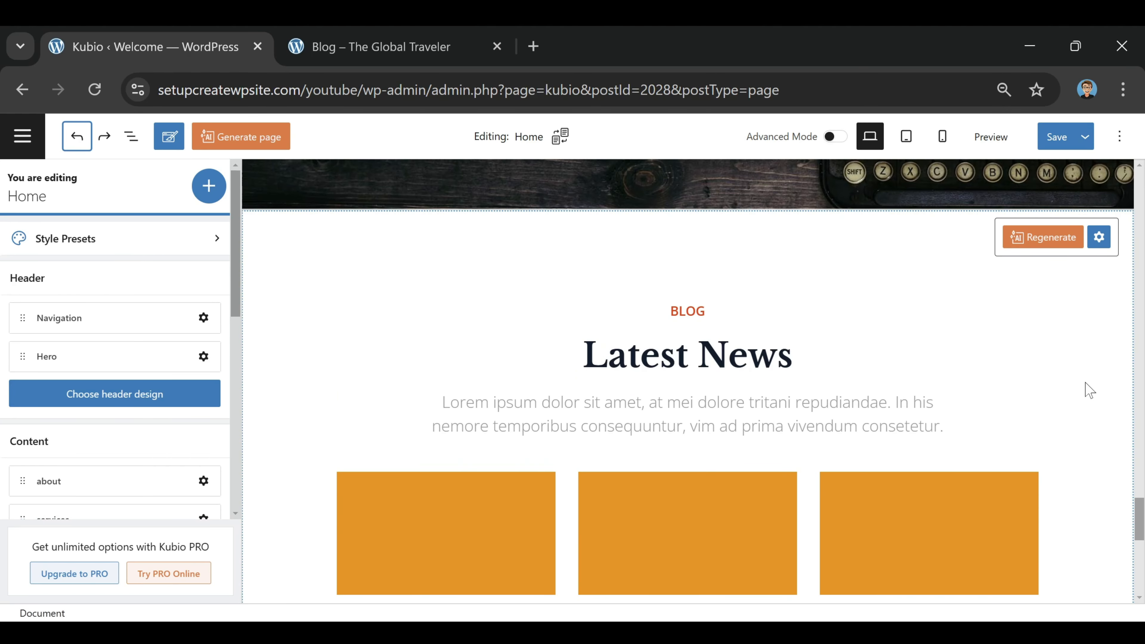
scroll(1089, 389, "down", 6)
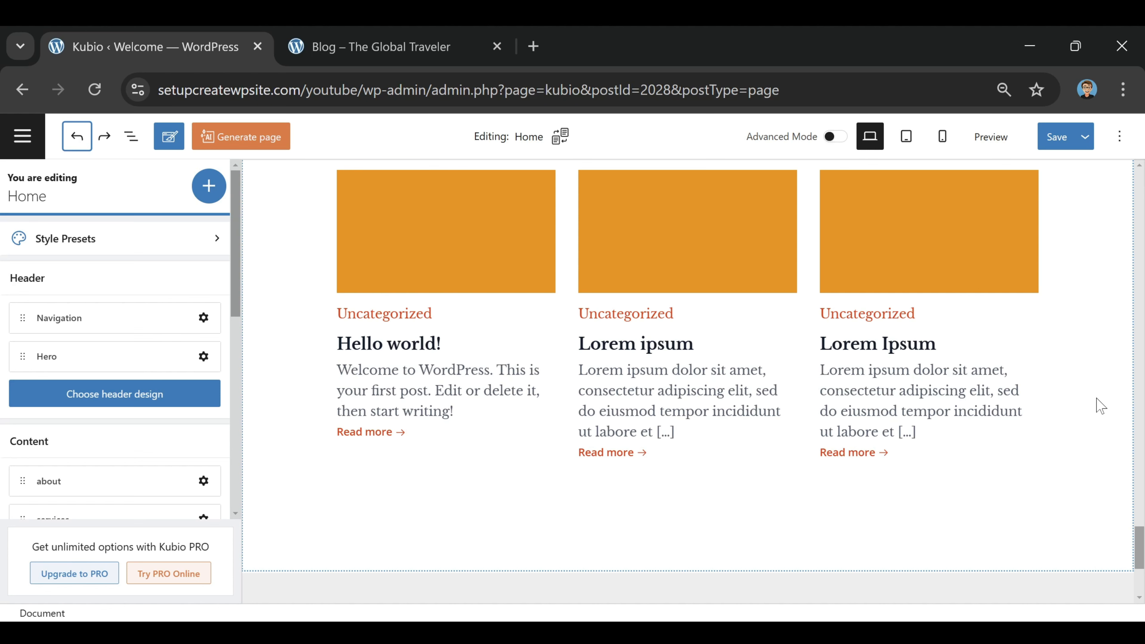
scroll(1051, 414, "up", 2)
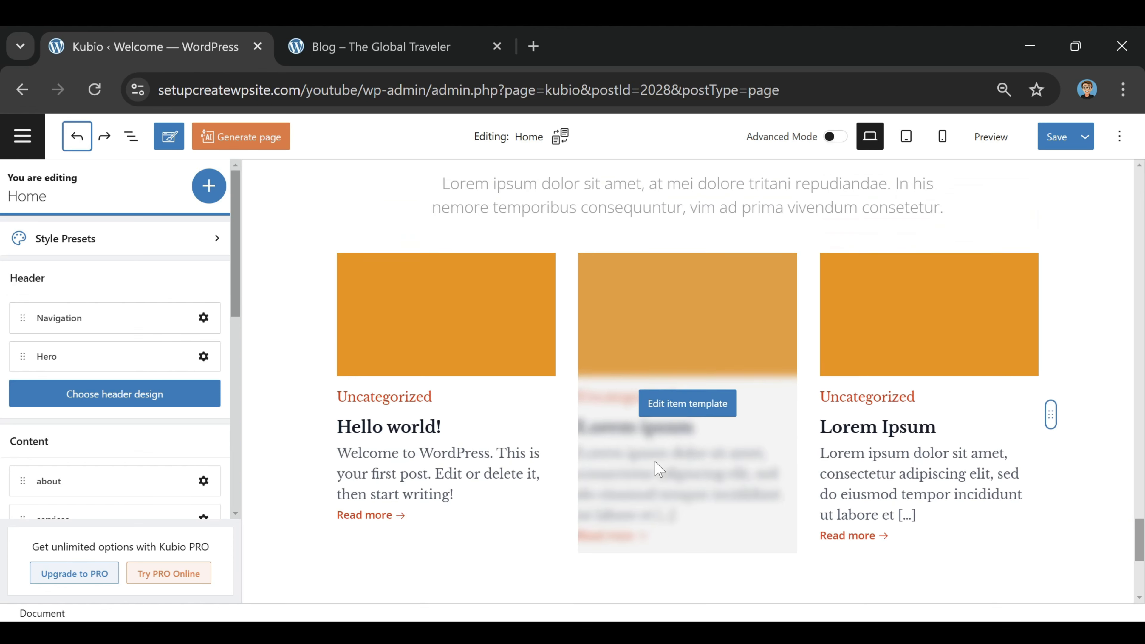
scroll(1026, 433, "up", 3)
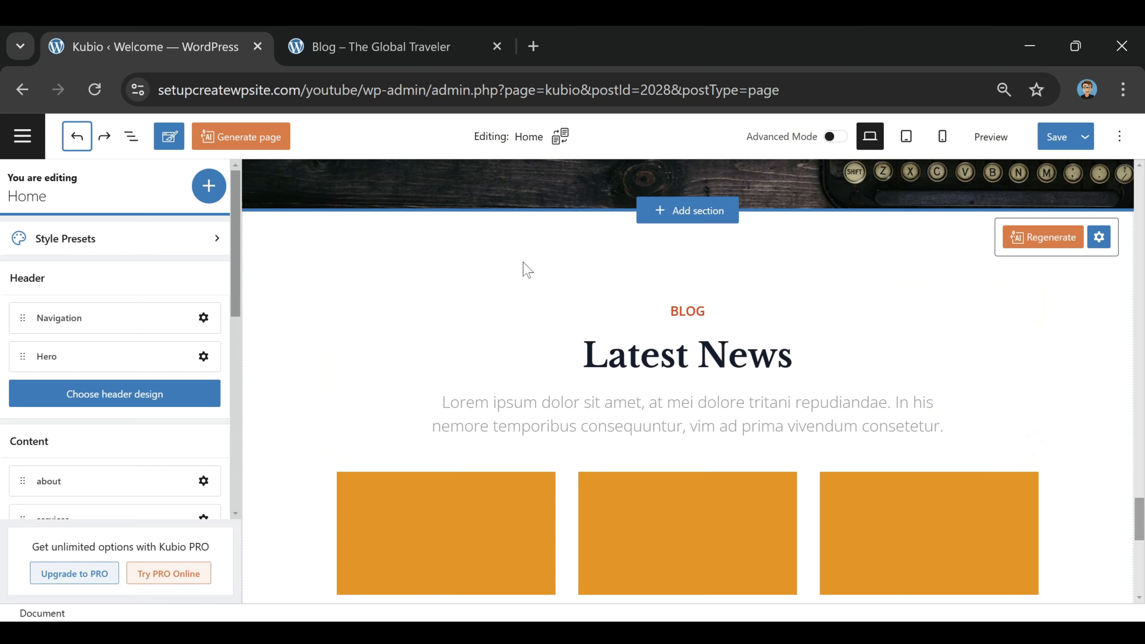
scroll(734, 463, "down", 2)
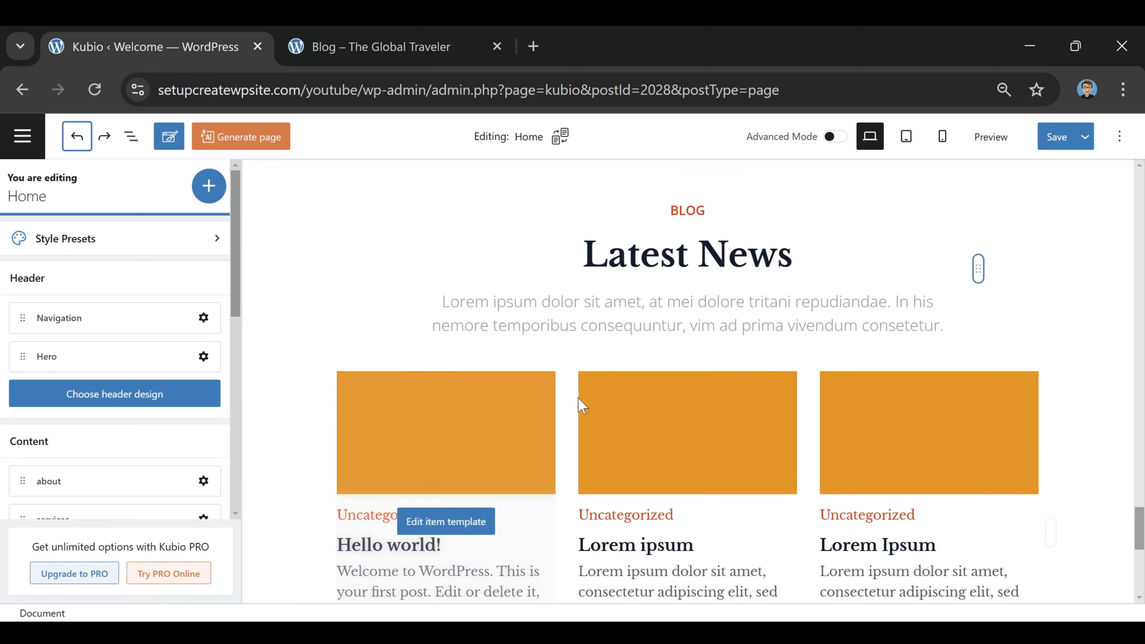
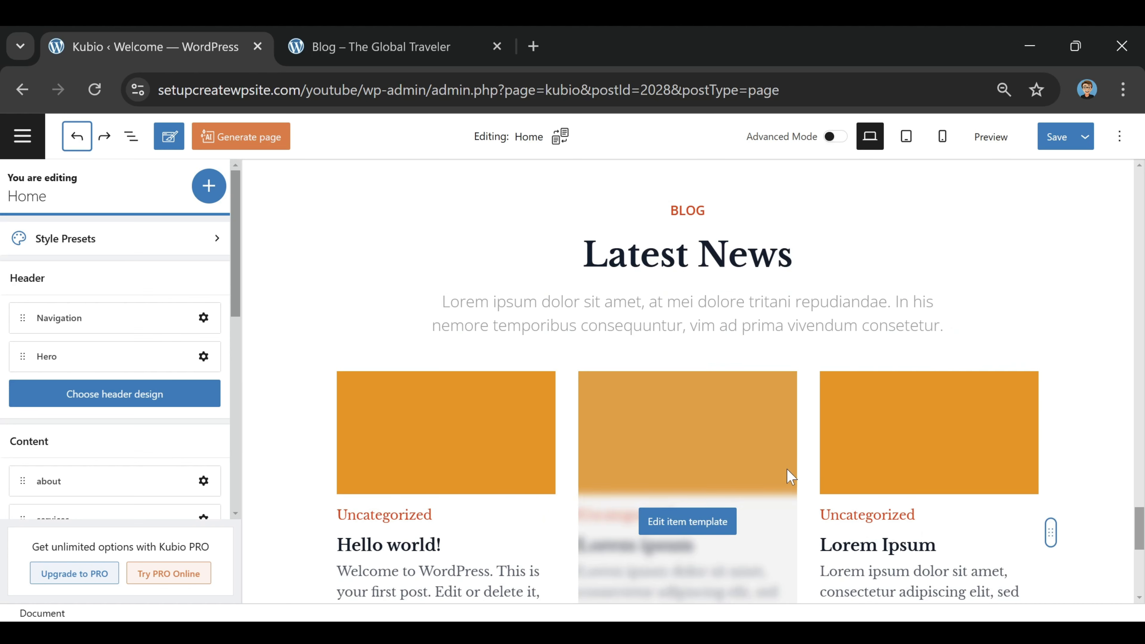
Step: Delete the unfinished "My Latest Travels" section directly below the store section on the Home page
scroll(794, 487, "up", 9)
scroll(834, 555, "up", 15)
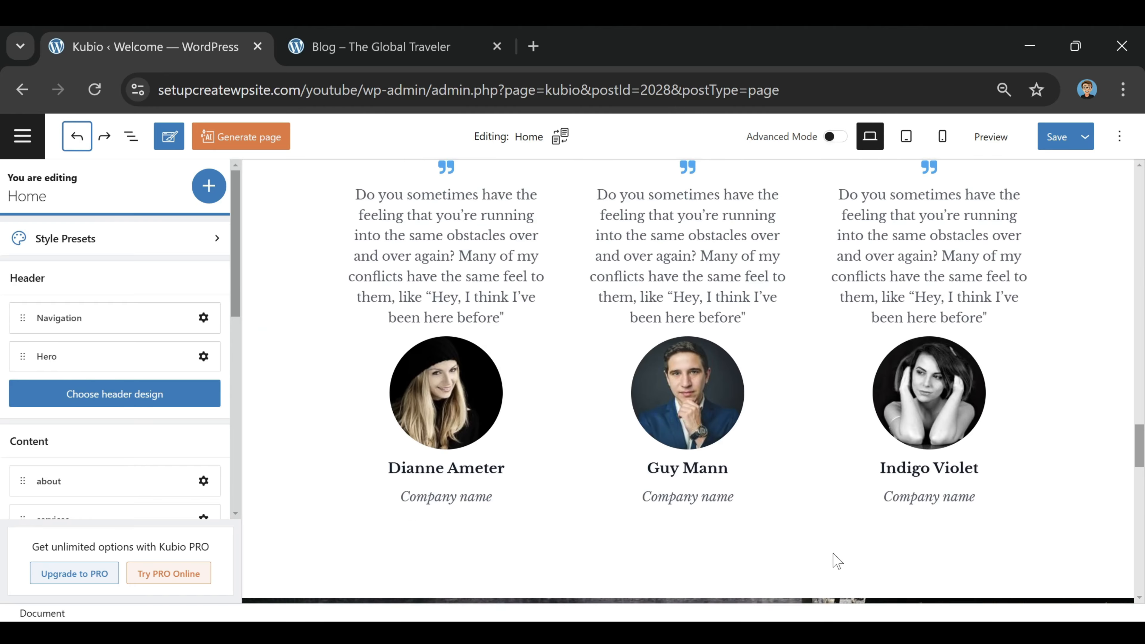
scroll(836, 528, "down", 15)
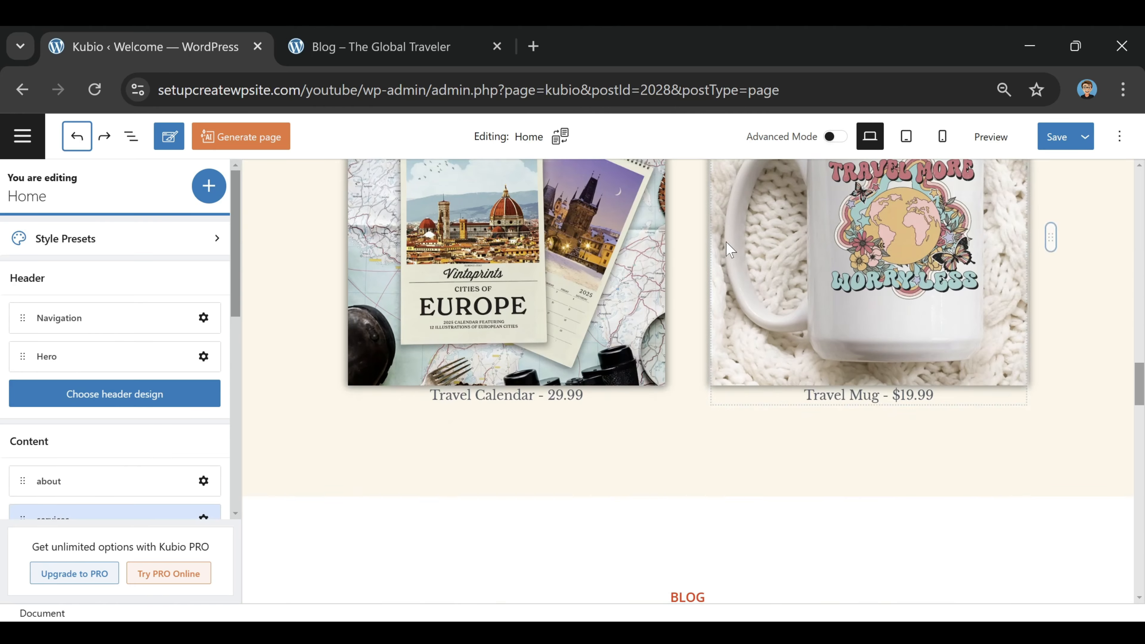
scroll(947, 360, "down", 2)
scroll(631, 428, "up", 4)
scroll(478, 449, "down", 4)
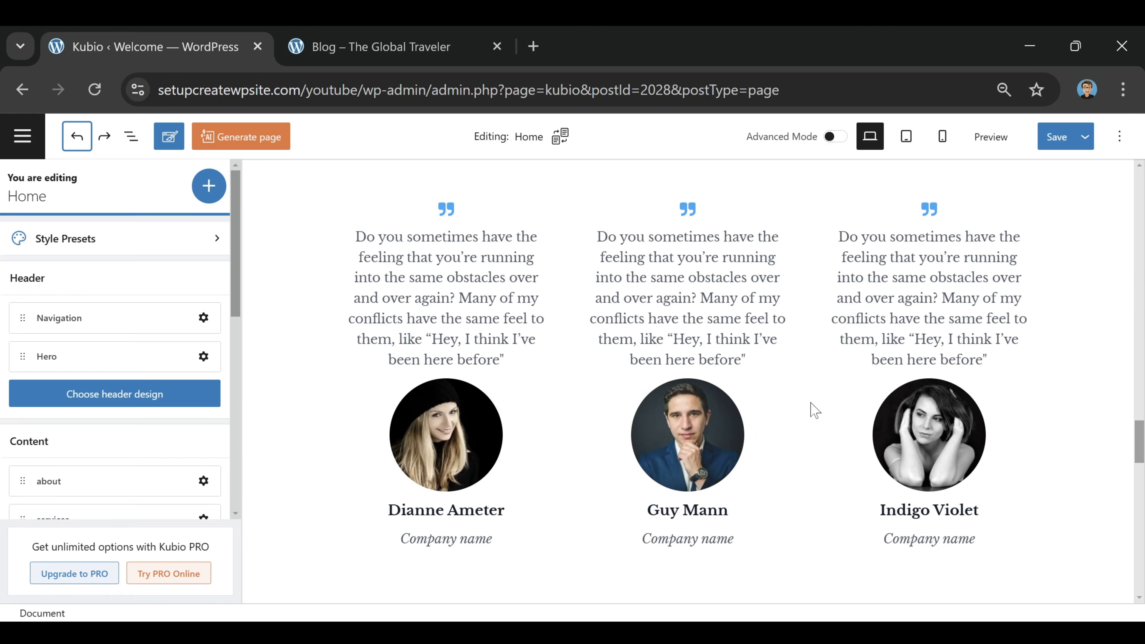
scroll(815, 410, "up", 8)
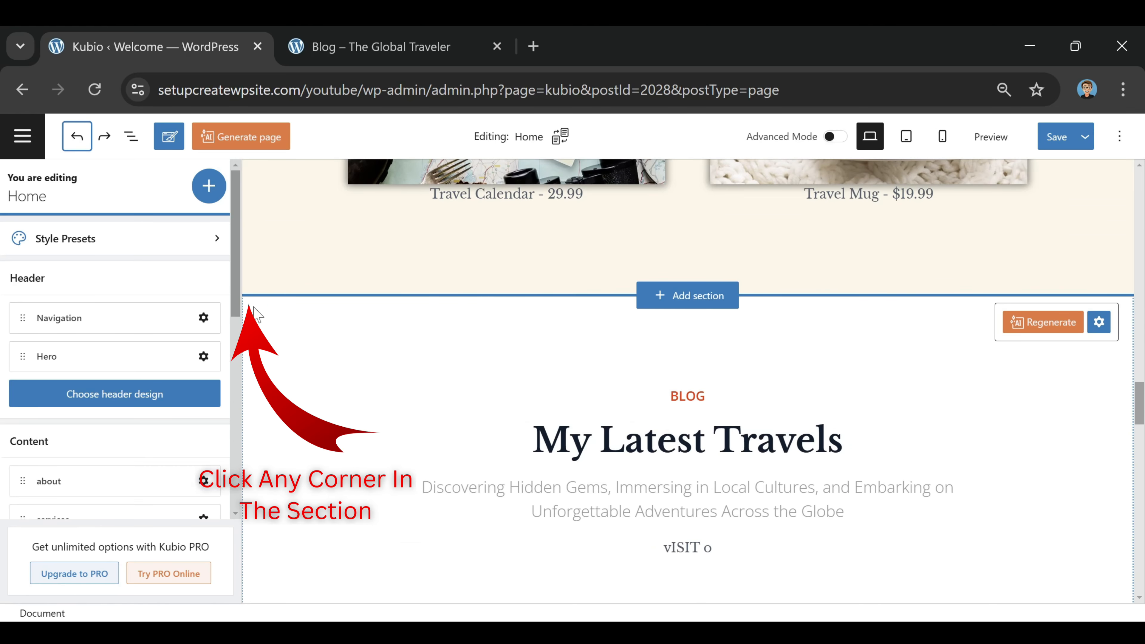
left_click(256, 307)
left_click(491, 272)
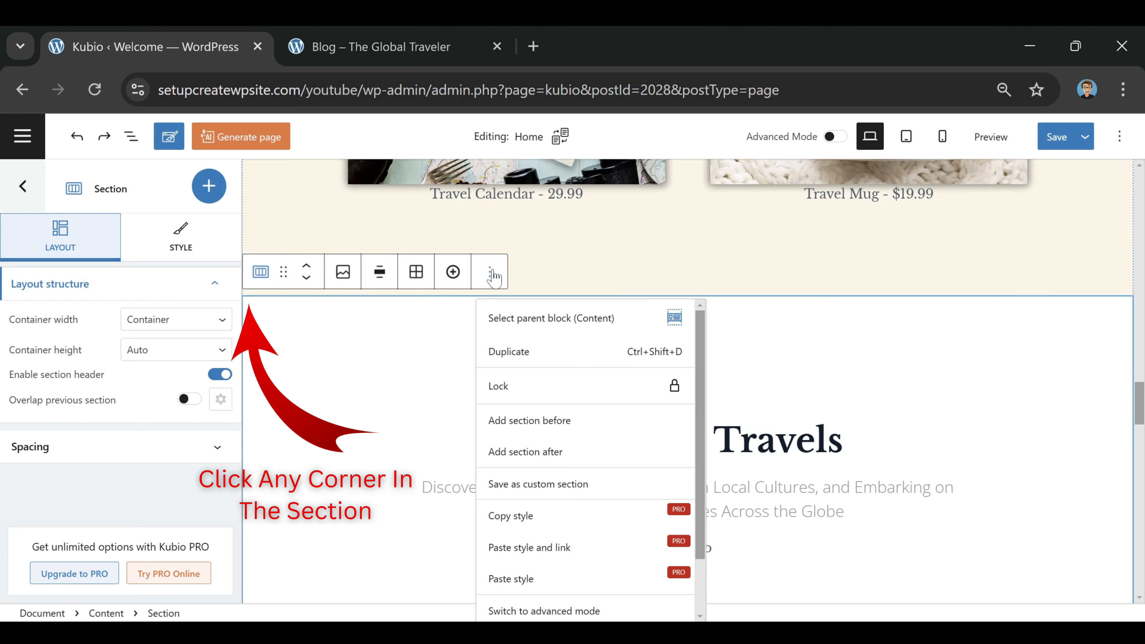
scroll(524, 475, "down", 1)
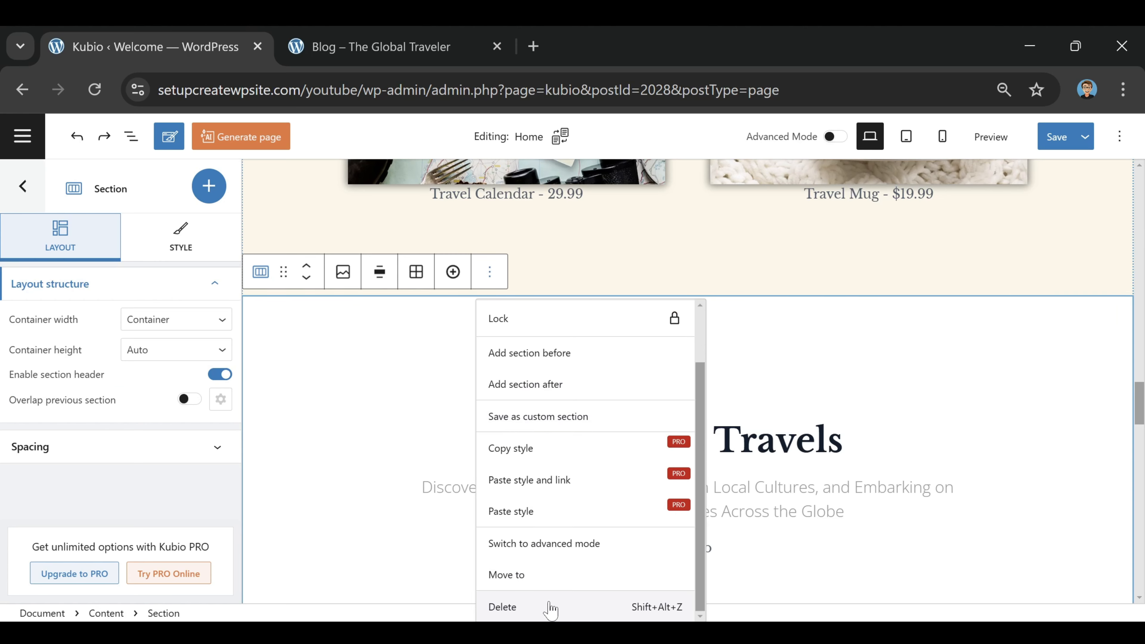
left_click(535, 610)
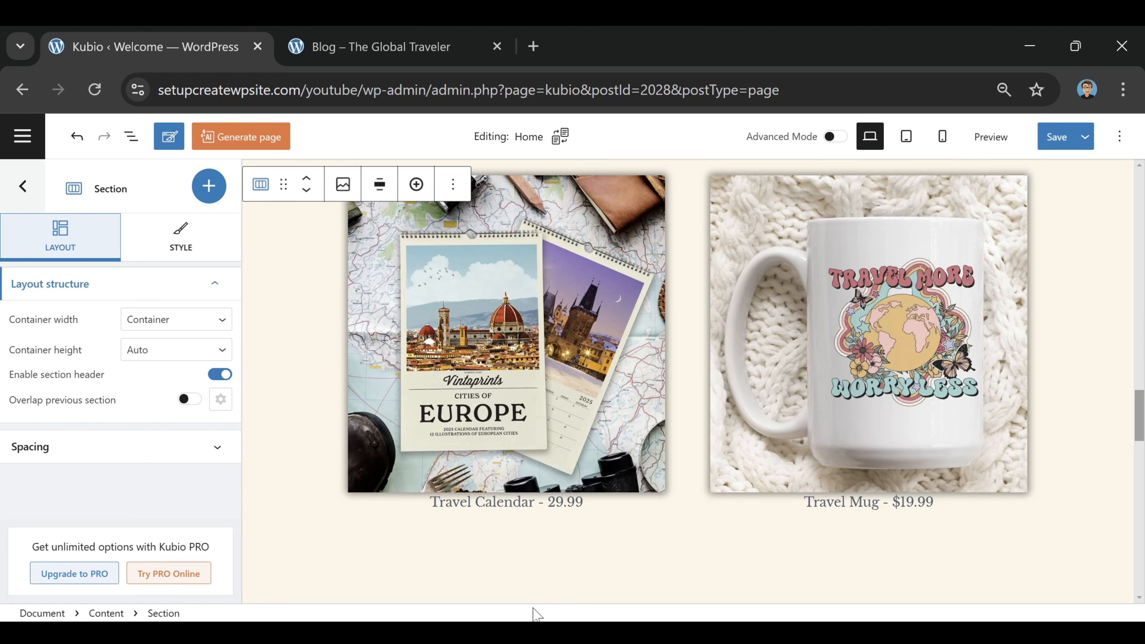
Step: Move the "Latest News" blog section up so it sits directly below the store section
scroll(611, 433, "down", 5)
scroll(611, 440, "down", 6)
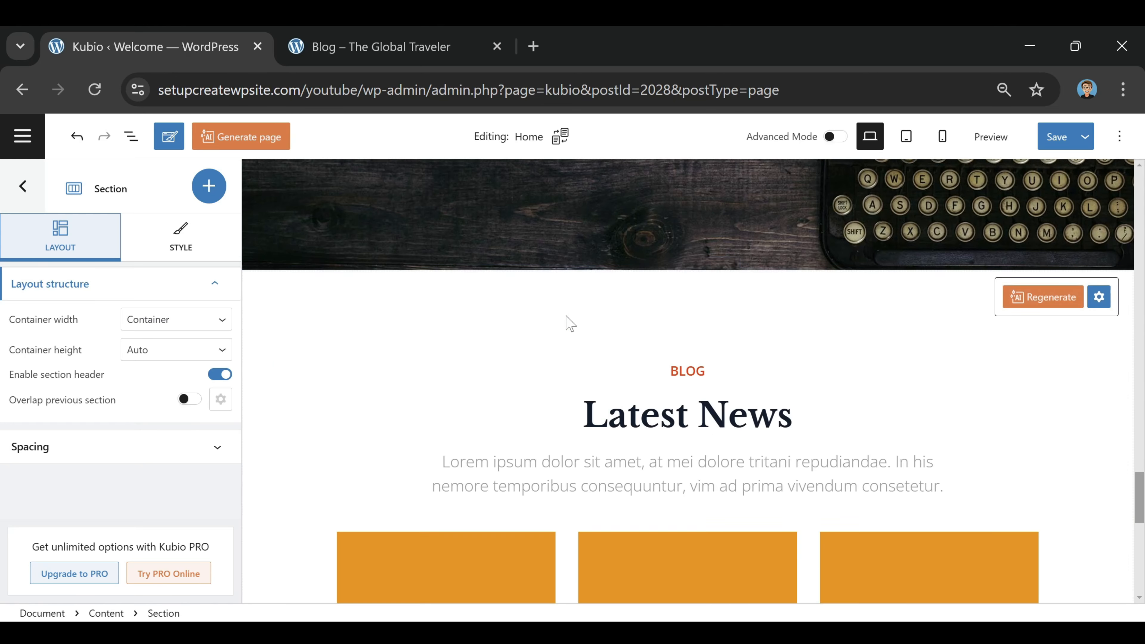
scroll(596, 351, "up", 3)
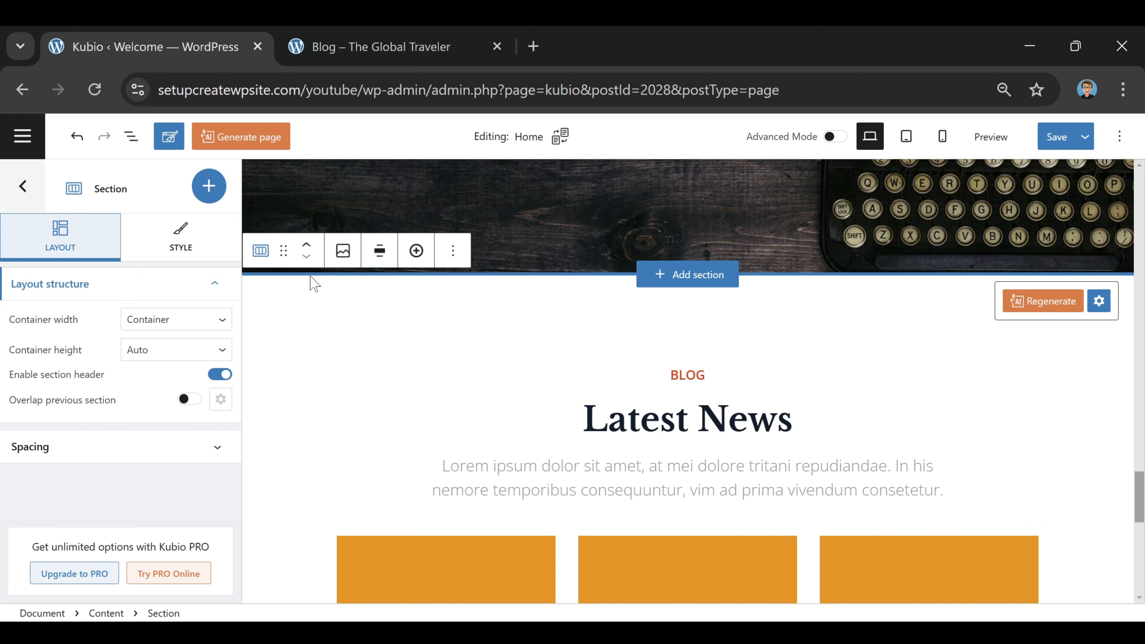
left_click(305, 247)
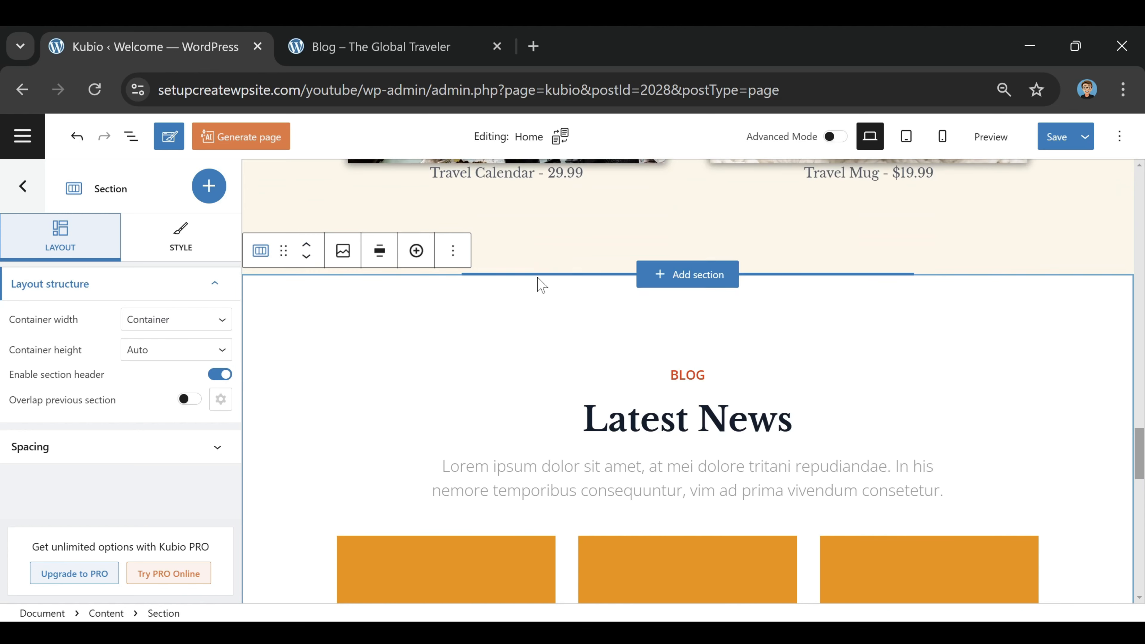
scroll(839, 420, "up", 4)
scroll(874, 458, "down", 3)
scroll(796, 276, "up", 3)
scroll(793, 298, "down", 10)
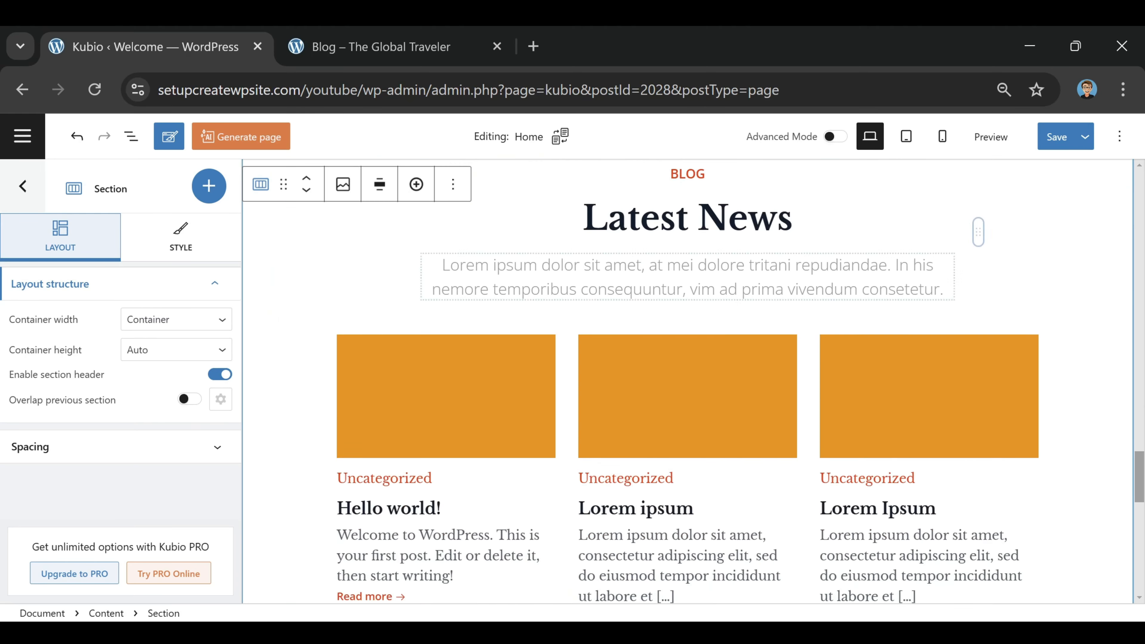
Step: Replace the blog section's heading with "My Latest Travels" and its description with "Discovering Hidden Gems, Immersing in Local Cultures, and Embarking on Unforgettable Adventures Across the Globe"
scroll(857, 307, "up", 3)
scroll(909, 328, "up", 3)
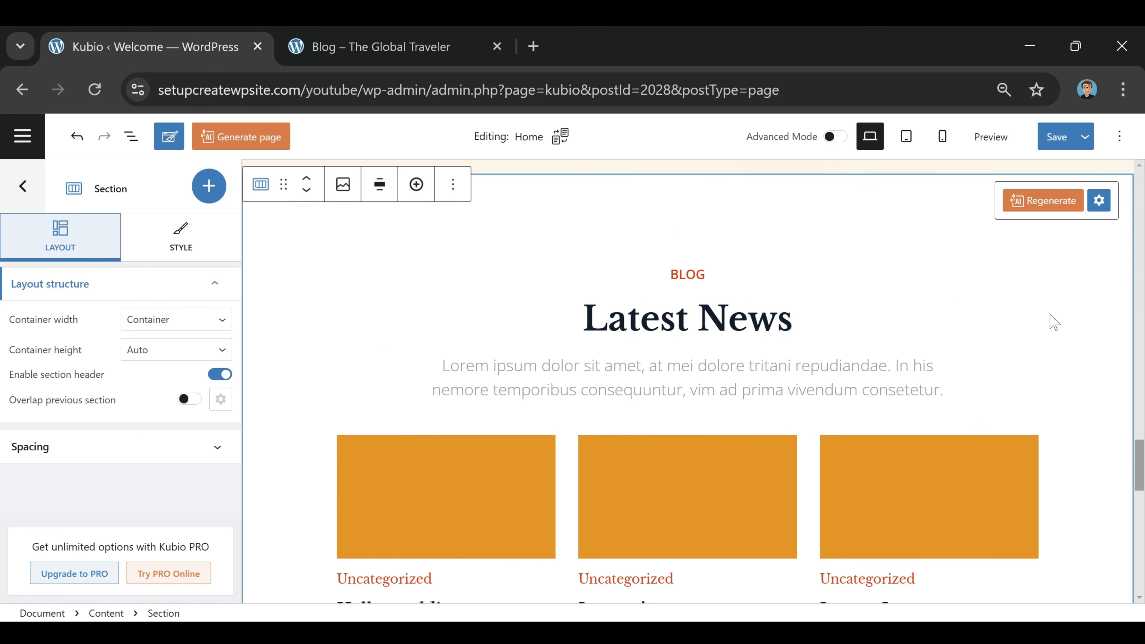
triple_click(636, 318)
right_click(659, 321)
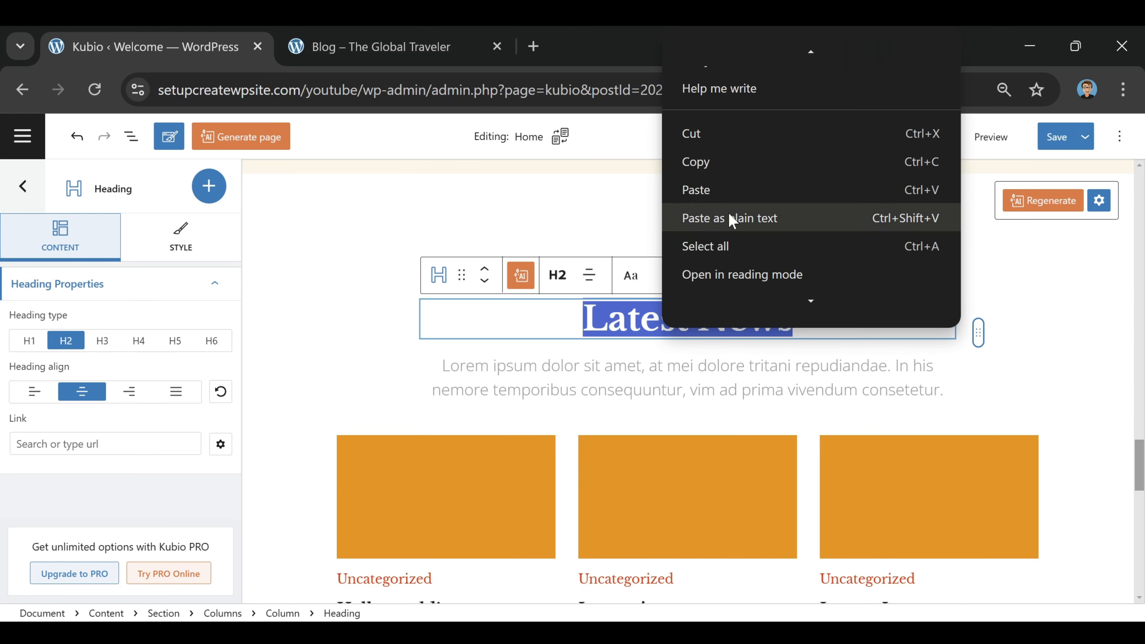
left_click(730, 219)
triple_click(677, 376)
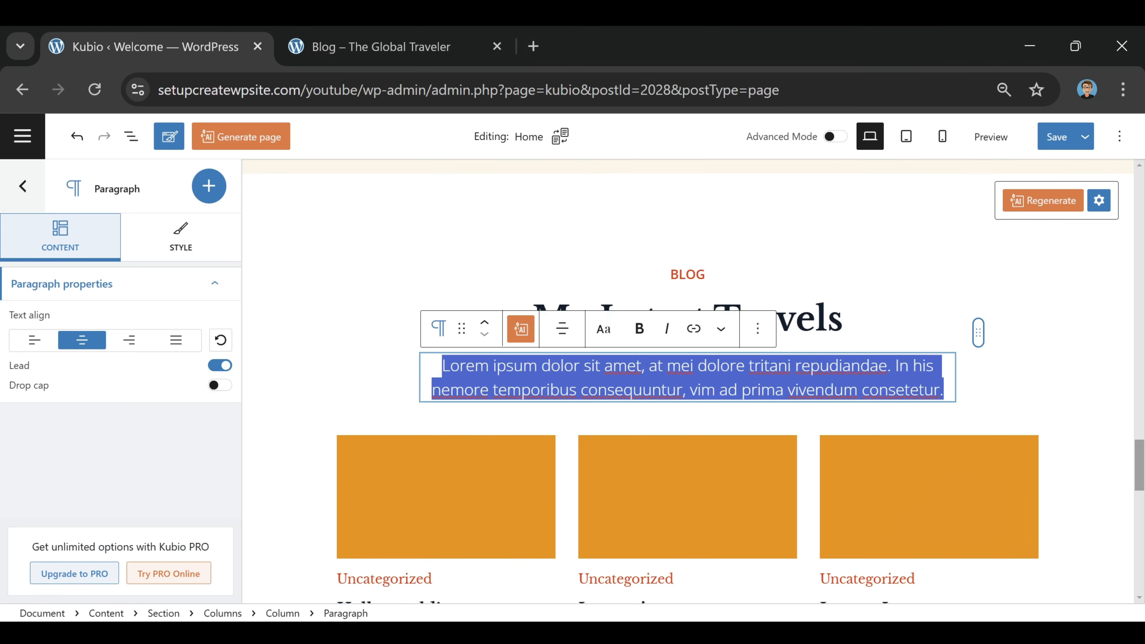
right_click(684, 352)
left_click(428, 211)
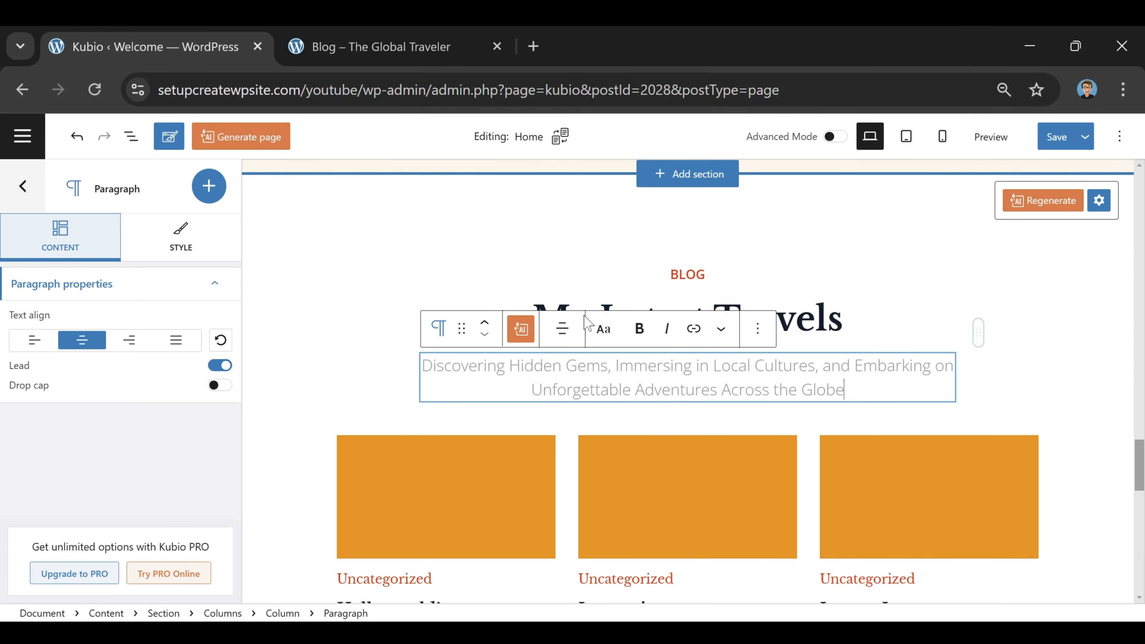
left_click(1112, 352)
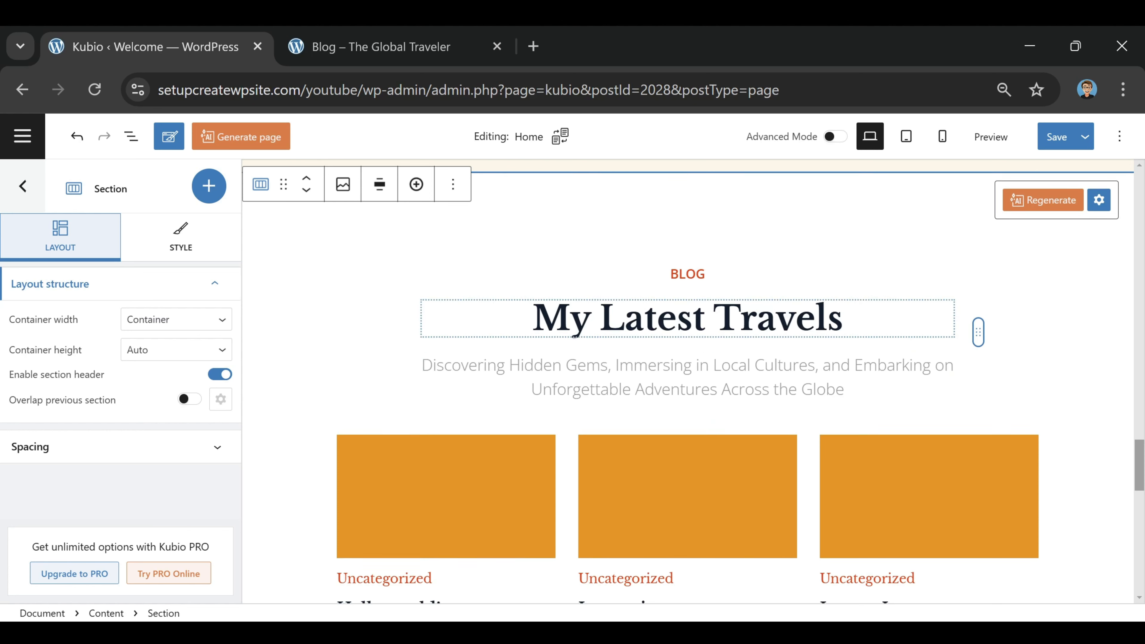
Step: Look over the blog post cards and the "Ready To Get Started?" contact banner below them
scroll(992, 343, "down", 4)
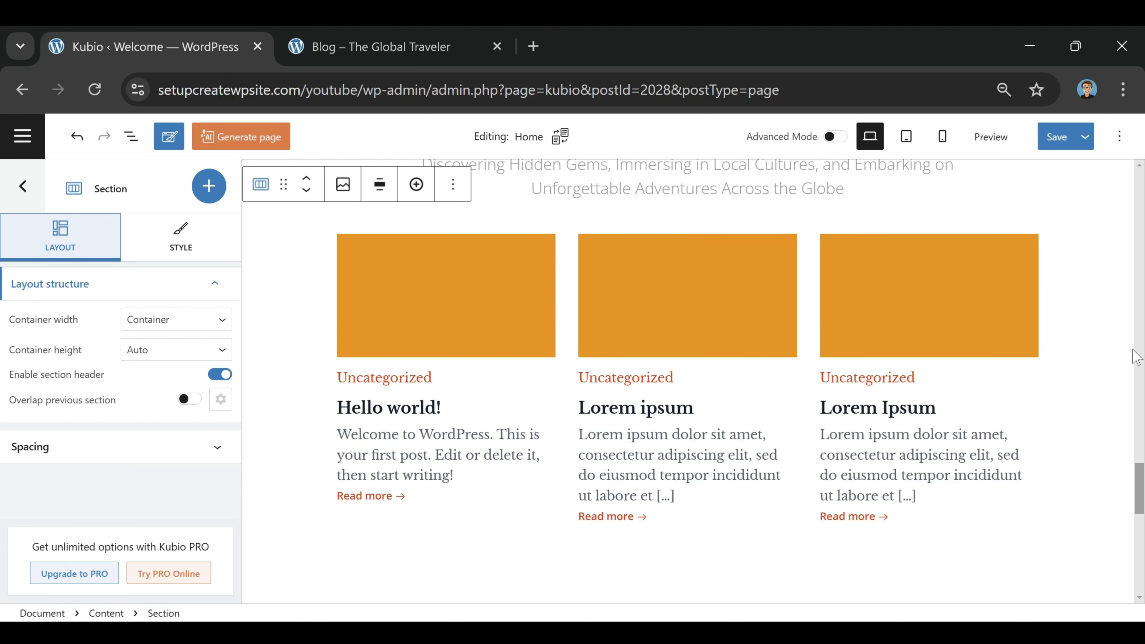
scroll(1112, 368, "down", 6)
right_click(1061, 288)
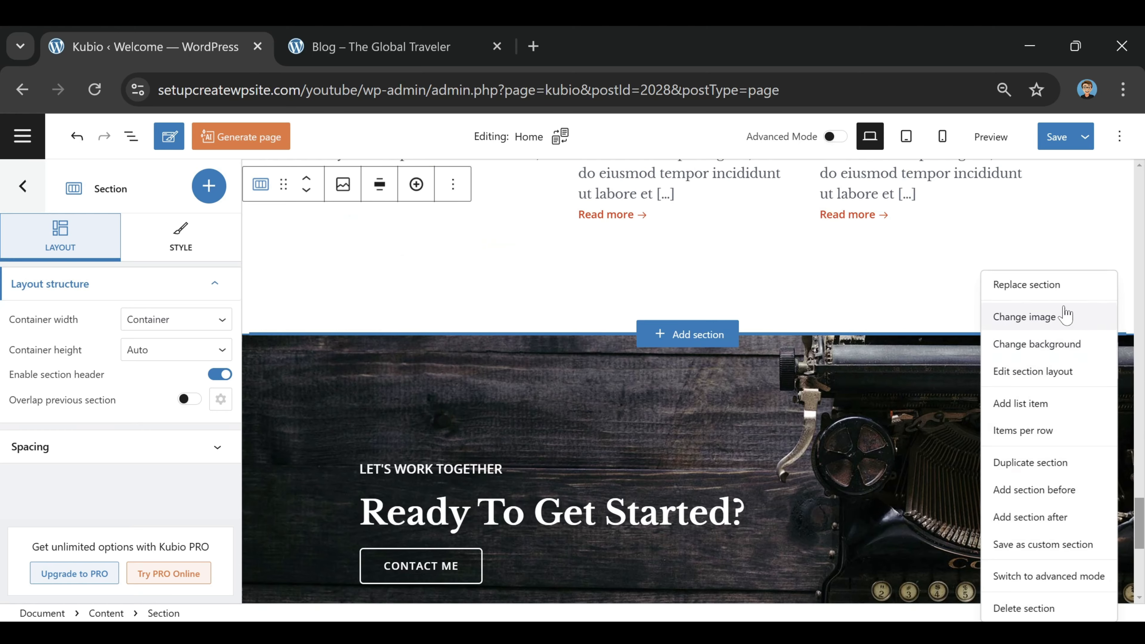
left_click(1066, 219)
scroll(1066, 219, "down", 4)
scroll(1079, 246, "up", 2)
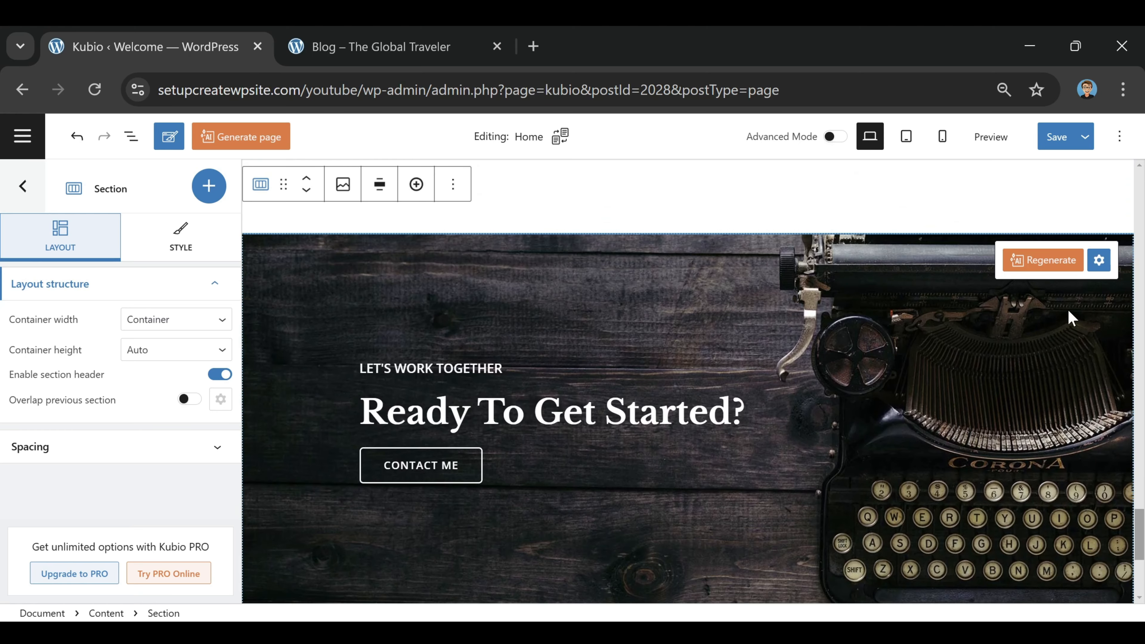
scroll(1065, 325, "down", 2)
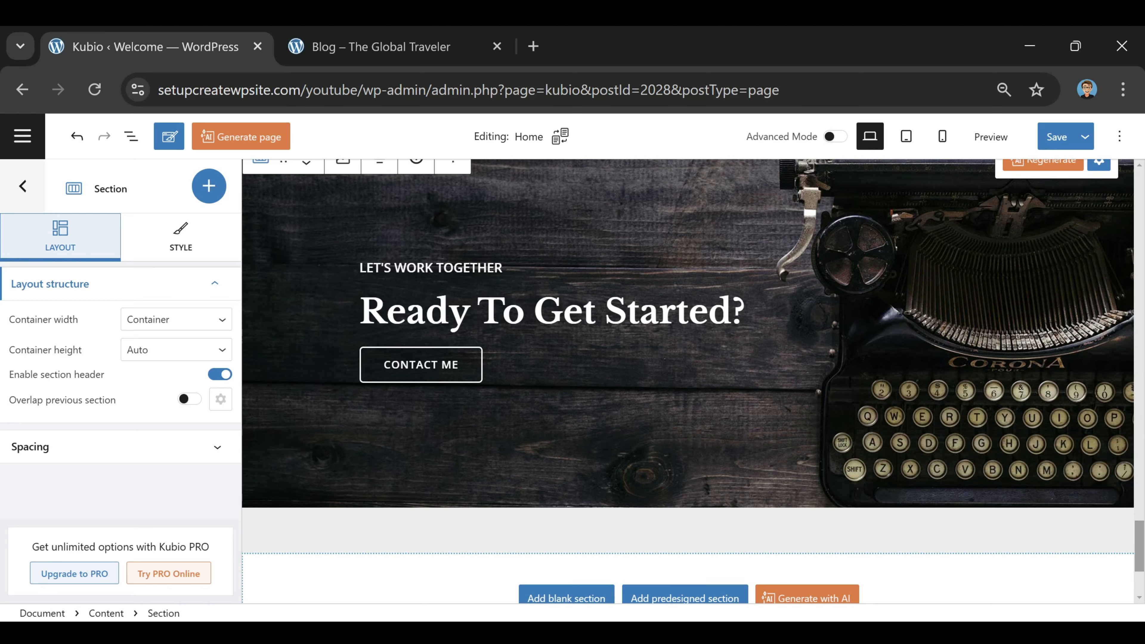
scroll(861, 311, "down", 3)
scroll(861, 311, "up", 4)
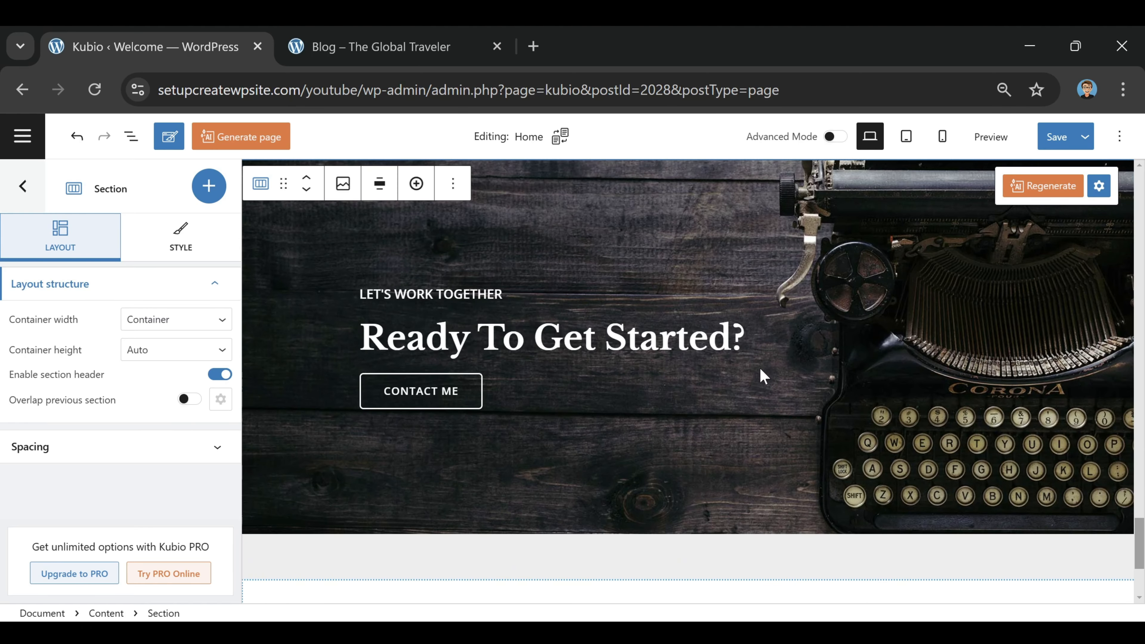
scroll(808, 465, "up", 5)
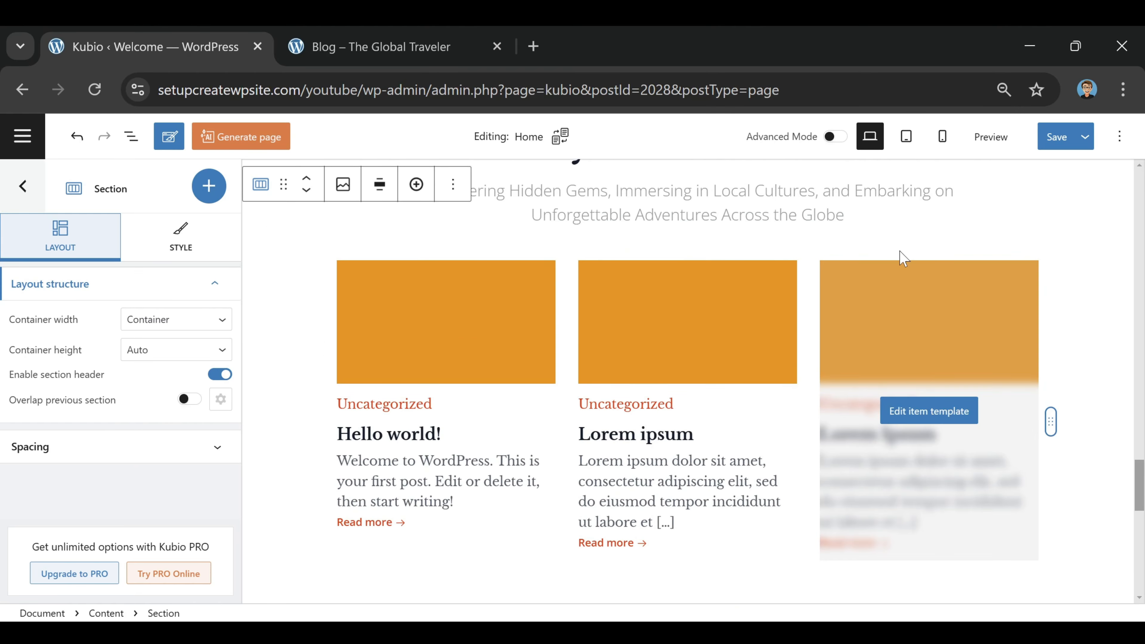
scroll(1078, 508, "down", 5)
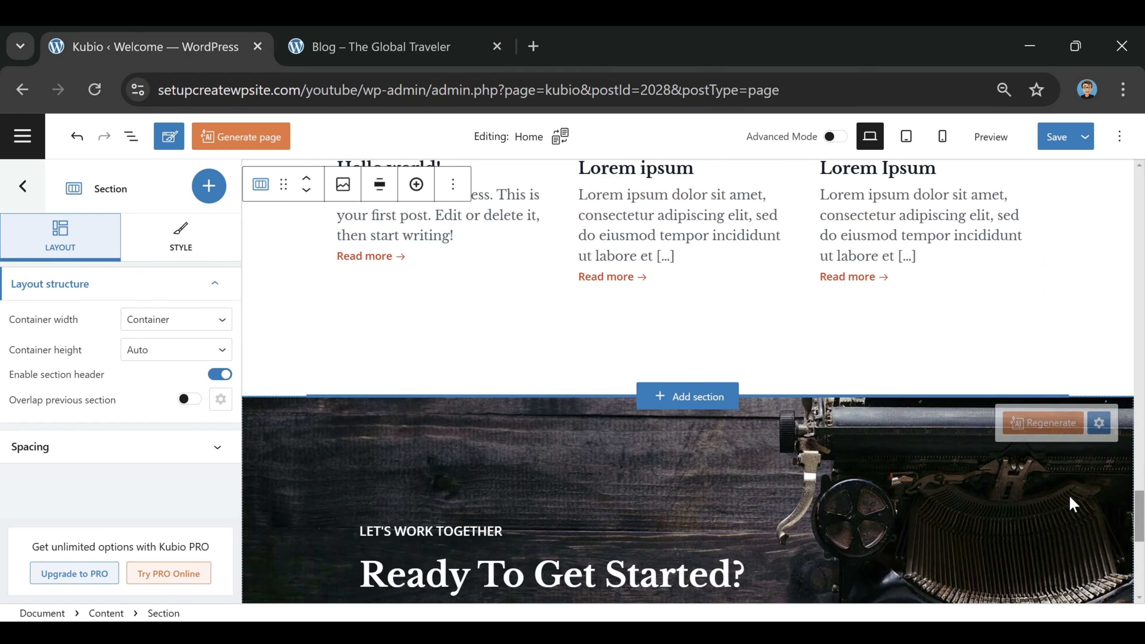
scroll(695, 302, "down", 2)
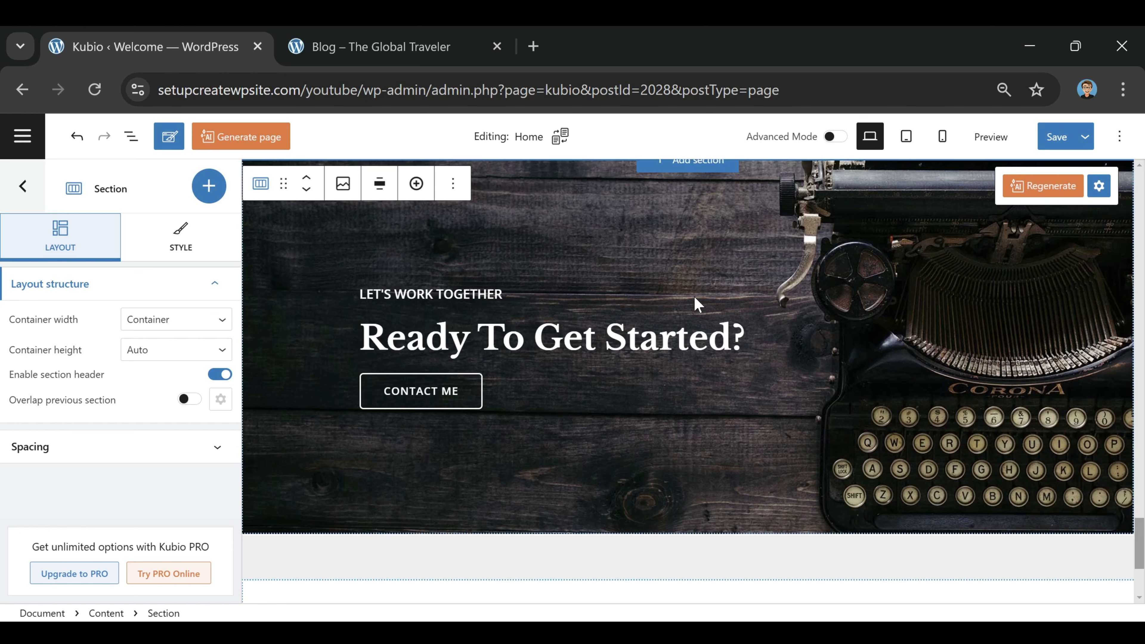
scroll(698, 531, "up", 2)
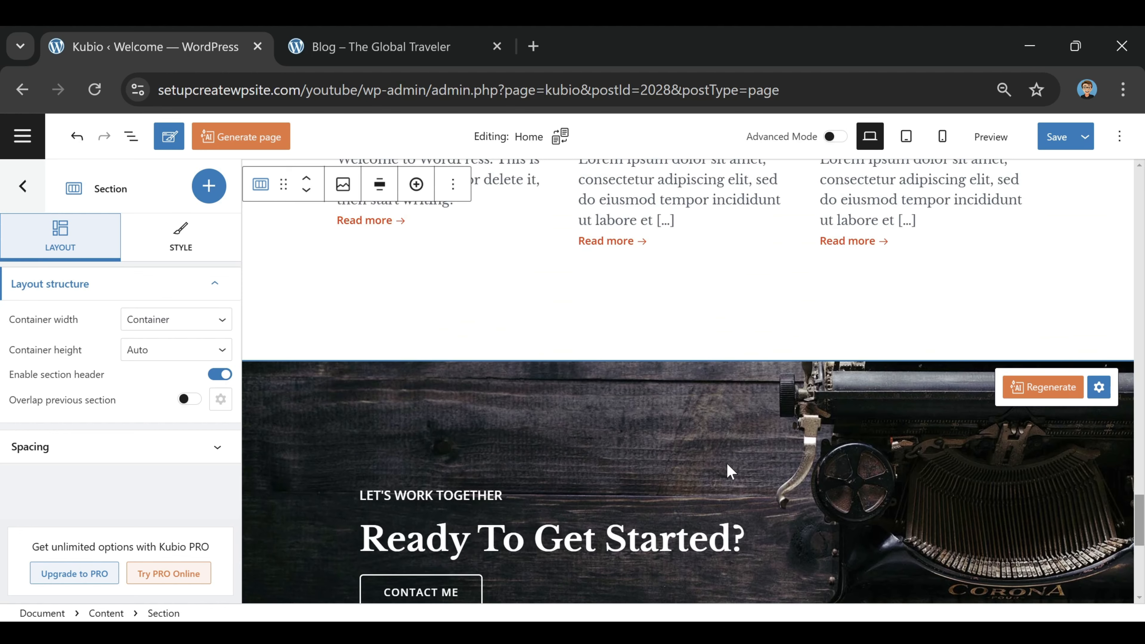
scroll(731, 447, "down", 1)
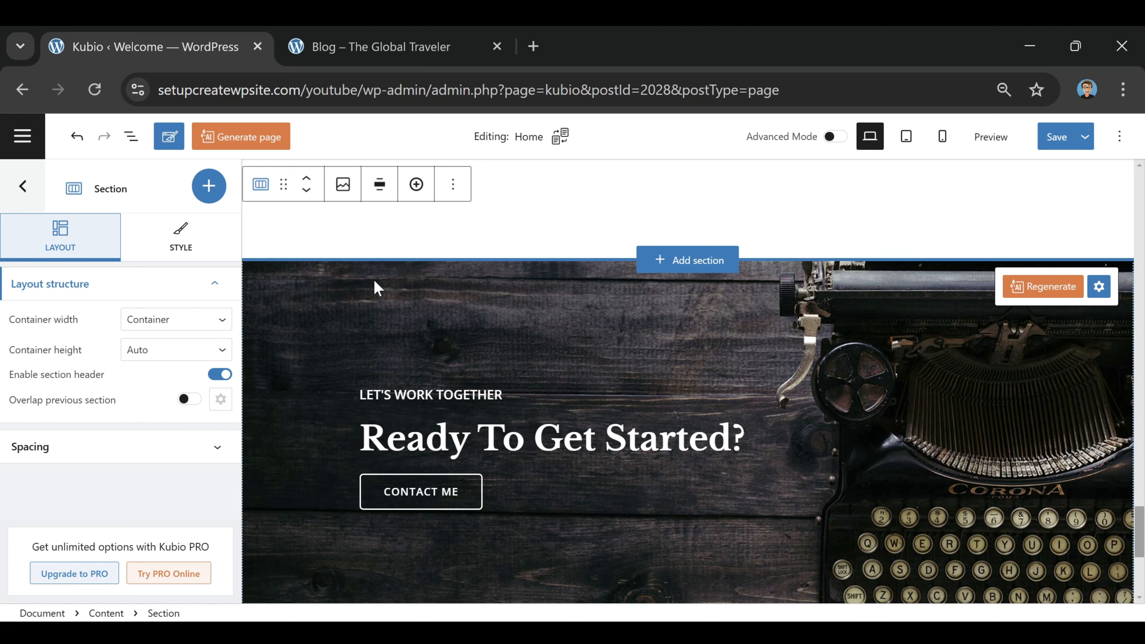
Step: Set the contact banner's background image to vw-bus-1845719_1920.jpg from the media library and shift its focal point slightly right and down
left_click(318, 297)
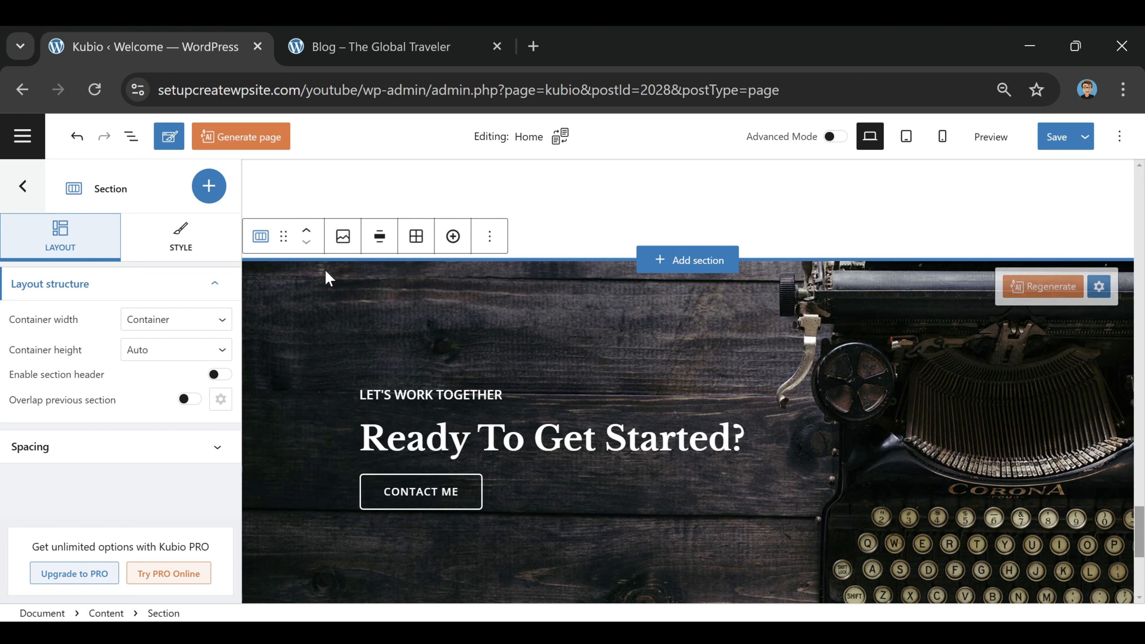
left_click(183, 237)
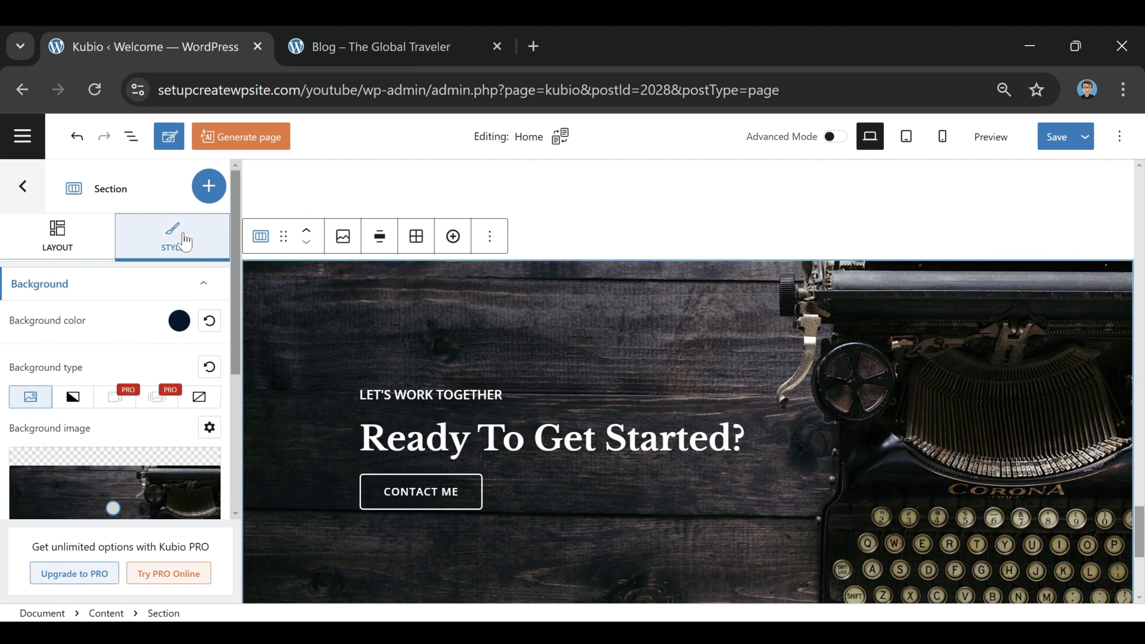
scroll(120, 333, "down", 1)
scroll(120, 333, "down", 4)
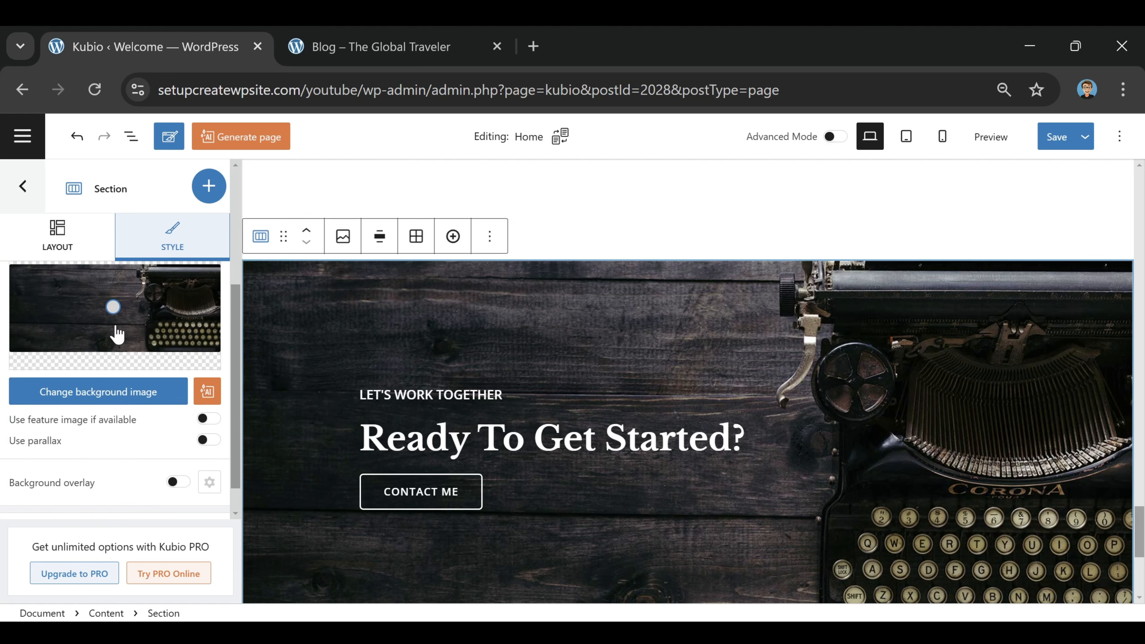
left_click(137, 397)
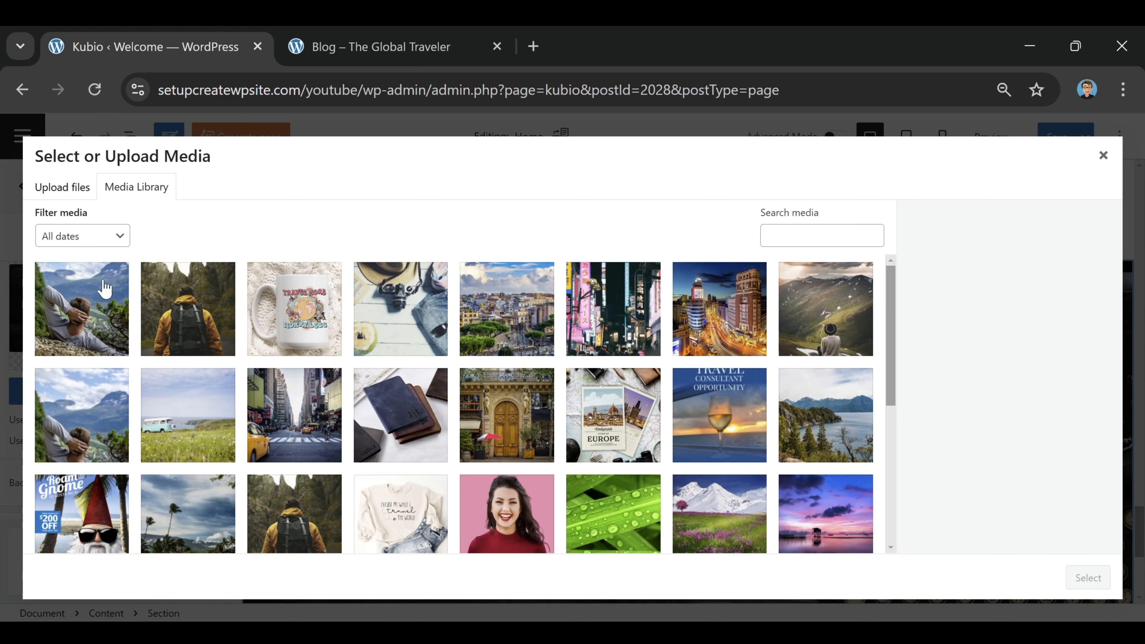
left_click(188, 420)
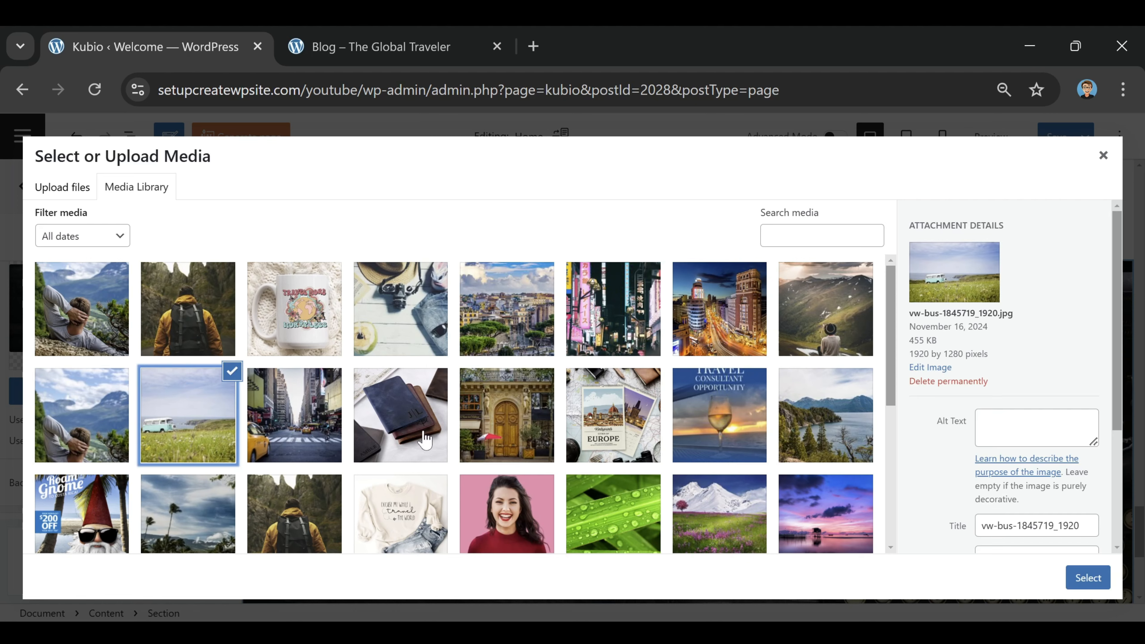
left_click(1088, 578)
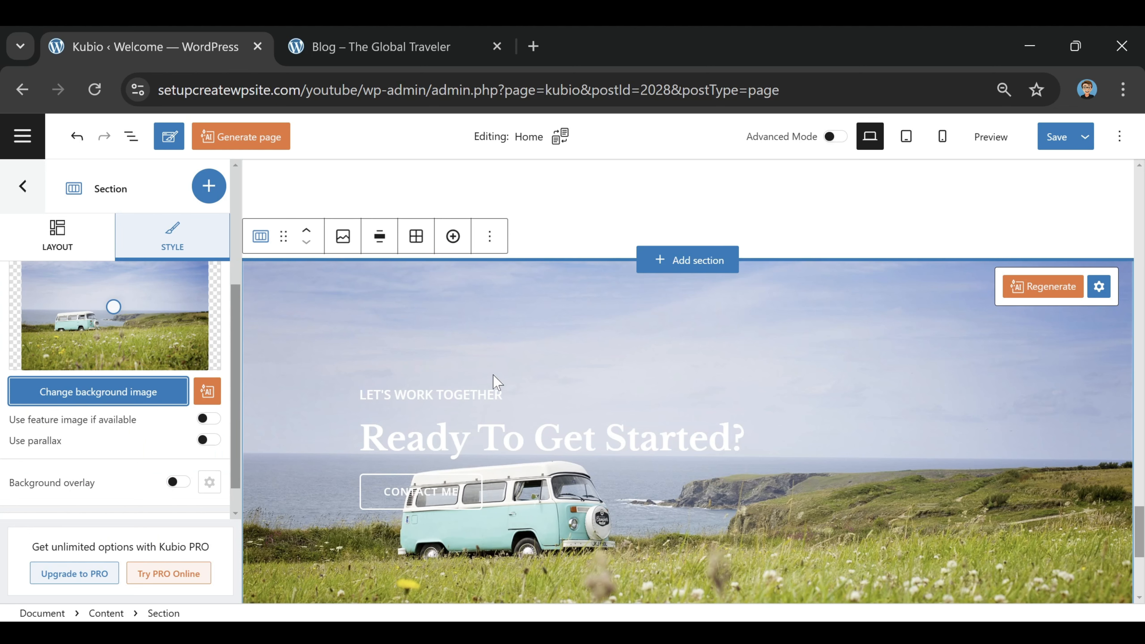
mouse_move(120, 305)
left_mouse_down()
mouse_move(129, 279)
mouse_move(133, 311)
left_mouse_up()
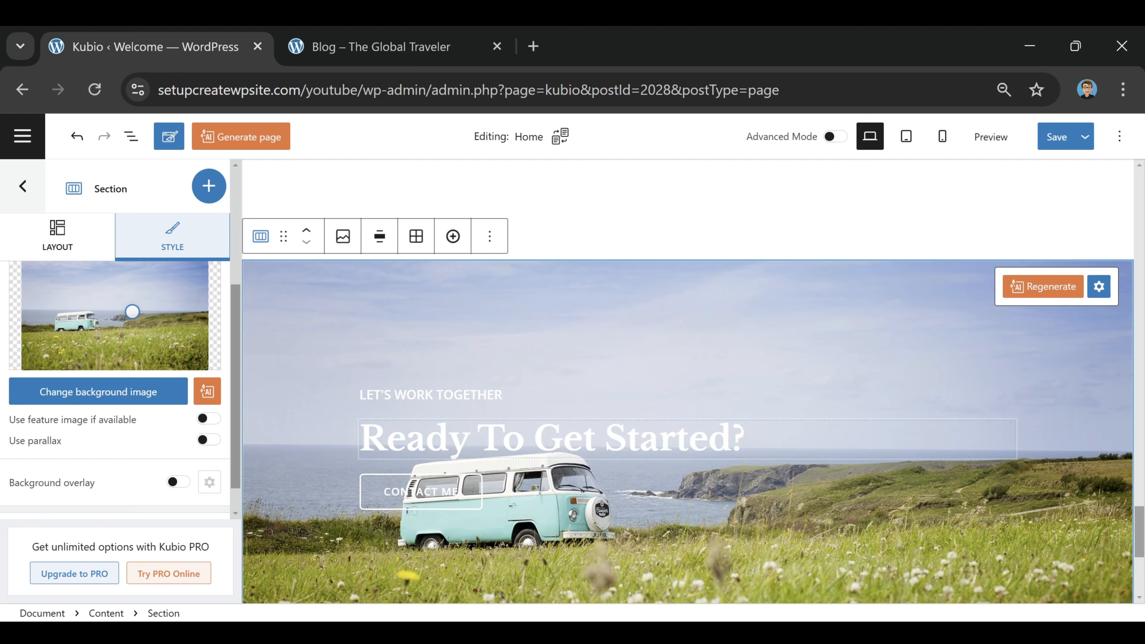
Step: Align the contact banner's content horizontally to the right and give its "contact me" button the color scheme's yellow background
left_click(625, 382)
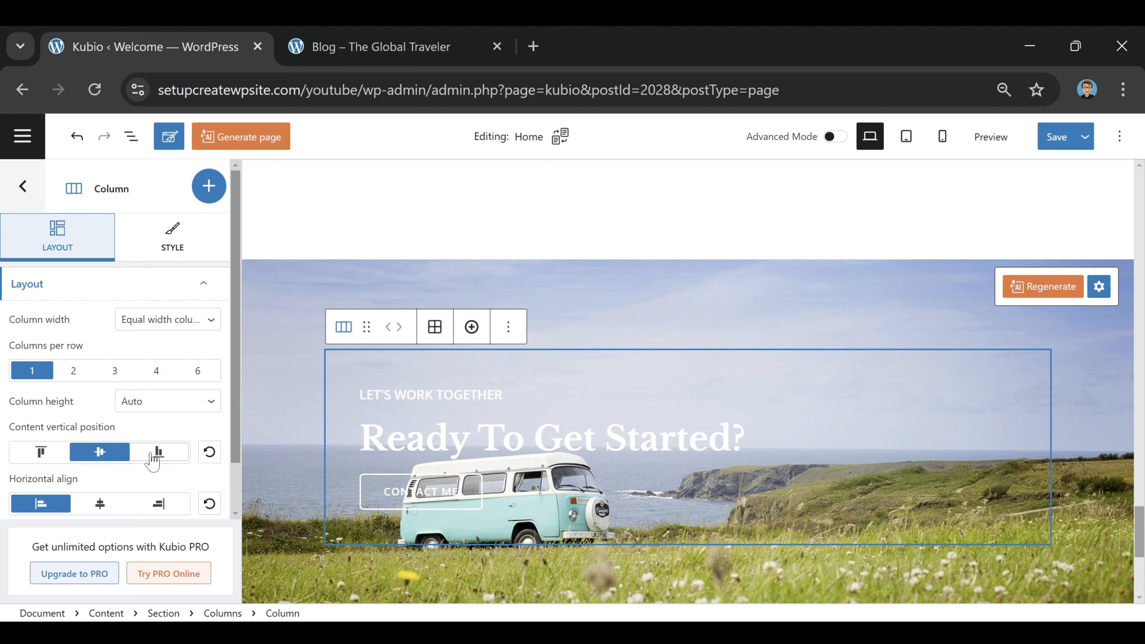
left_click(161, 504)
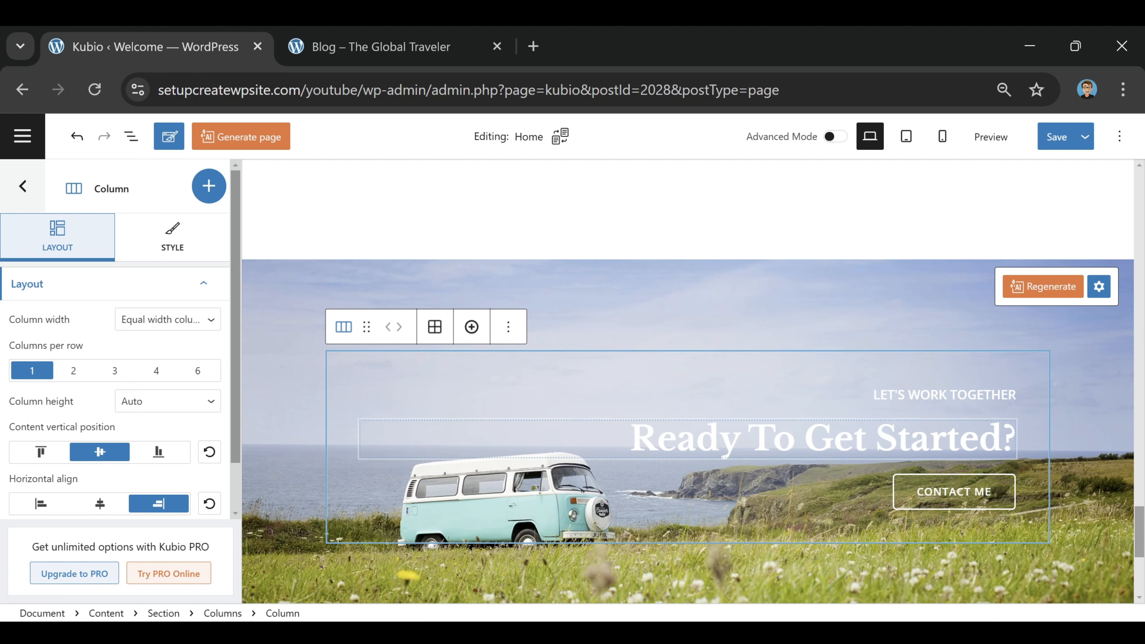
left_click(908, 488)
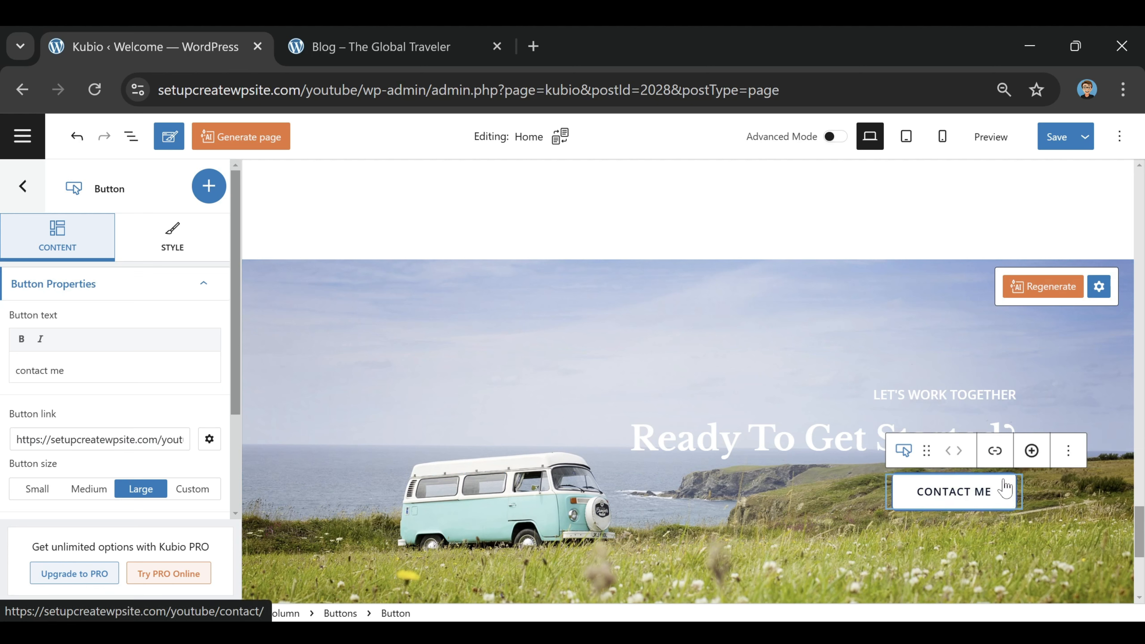
left_click(173, 248)
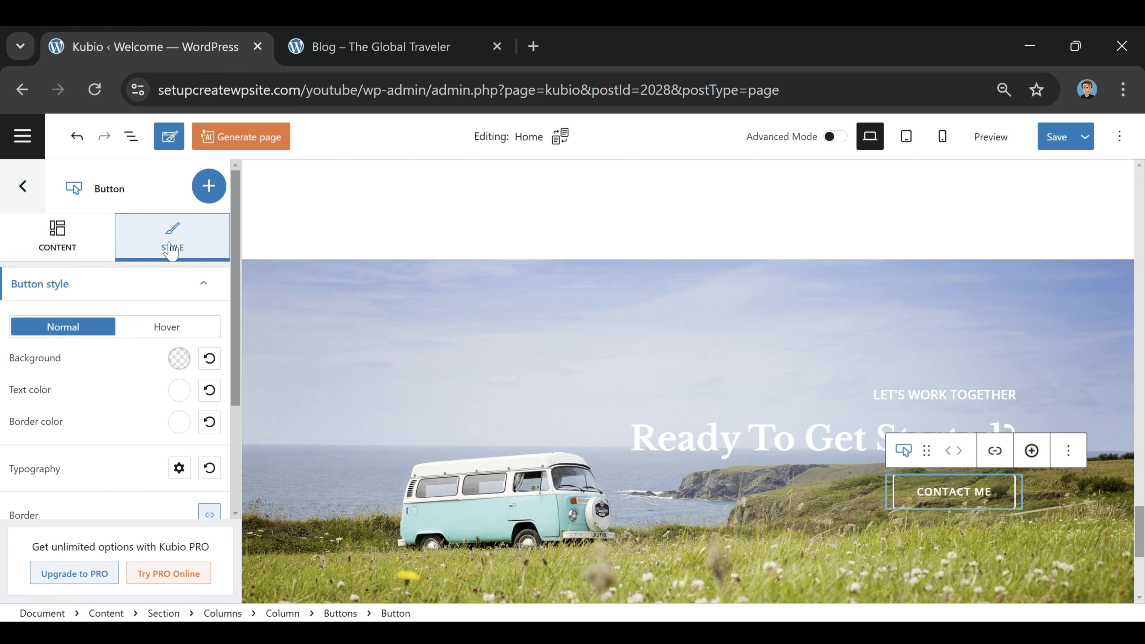
left_click(179, 359)
left_click(221, 450)
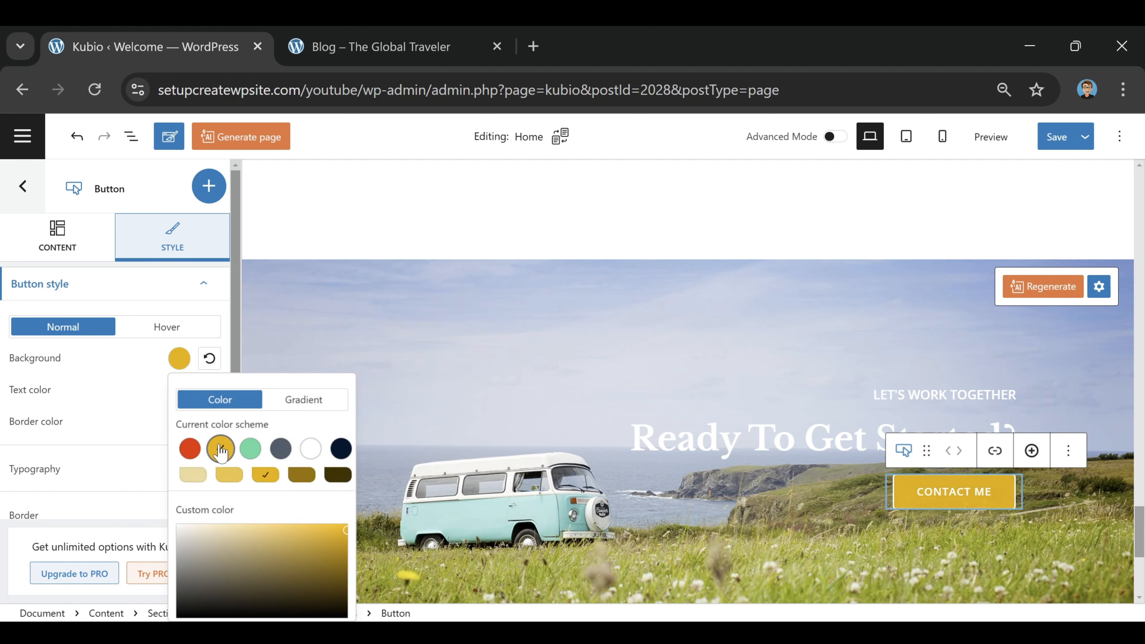
left_click(807, 303)
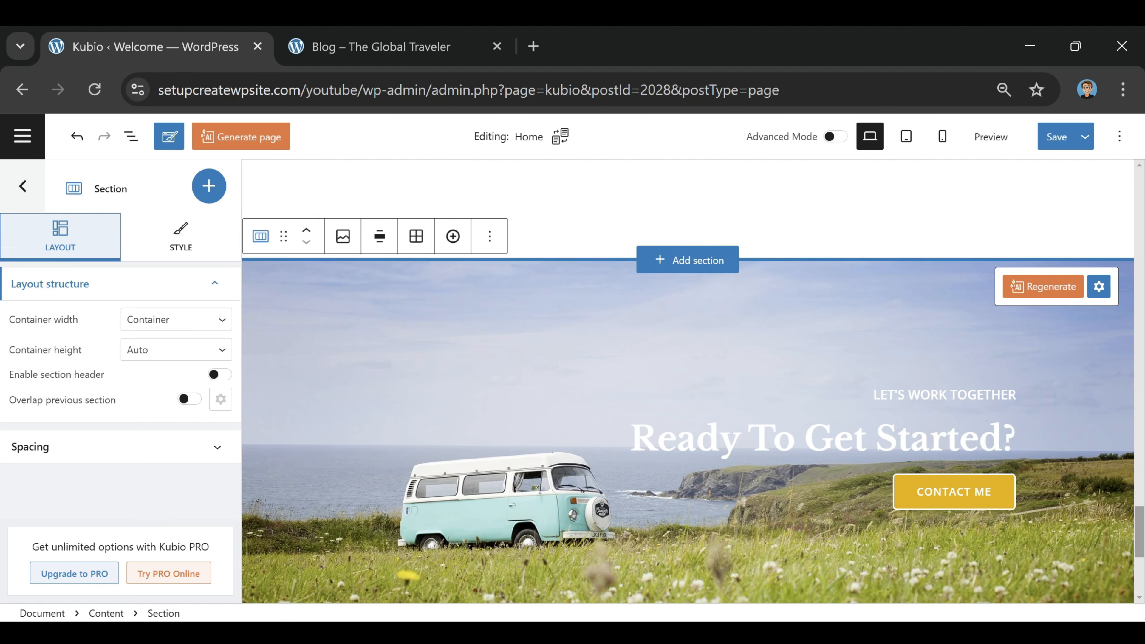
Step: Set the "contact me" button's border color to the same yellow from the color scheme
left_click(1013, 489)
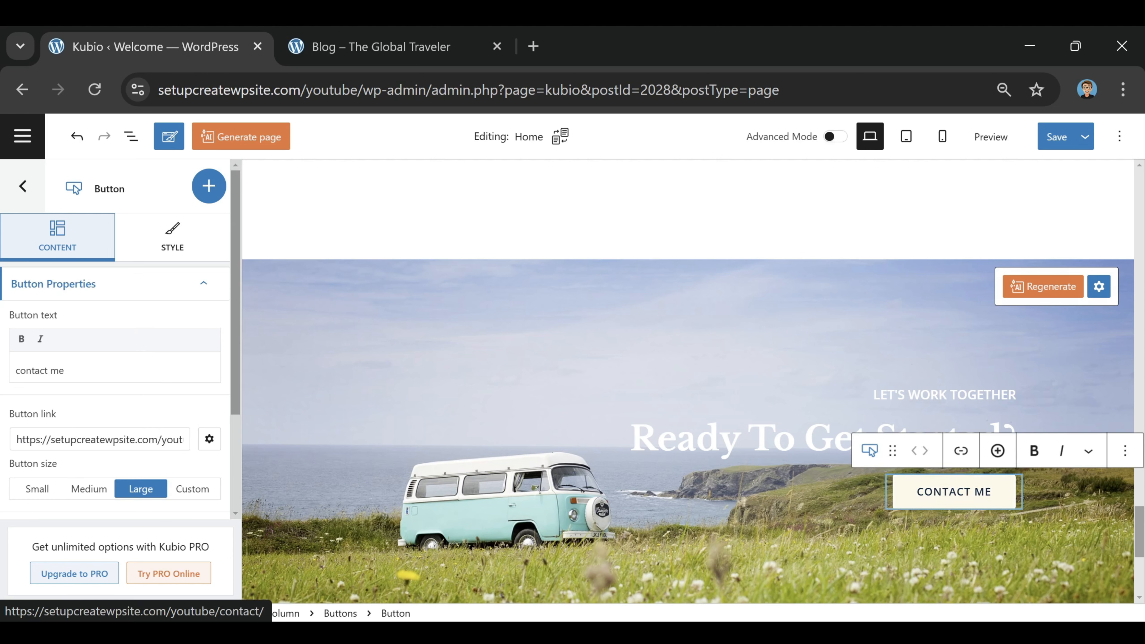
left_click(130, 243)
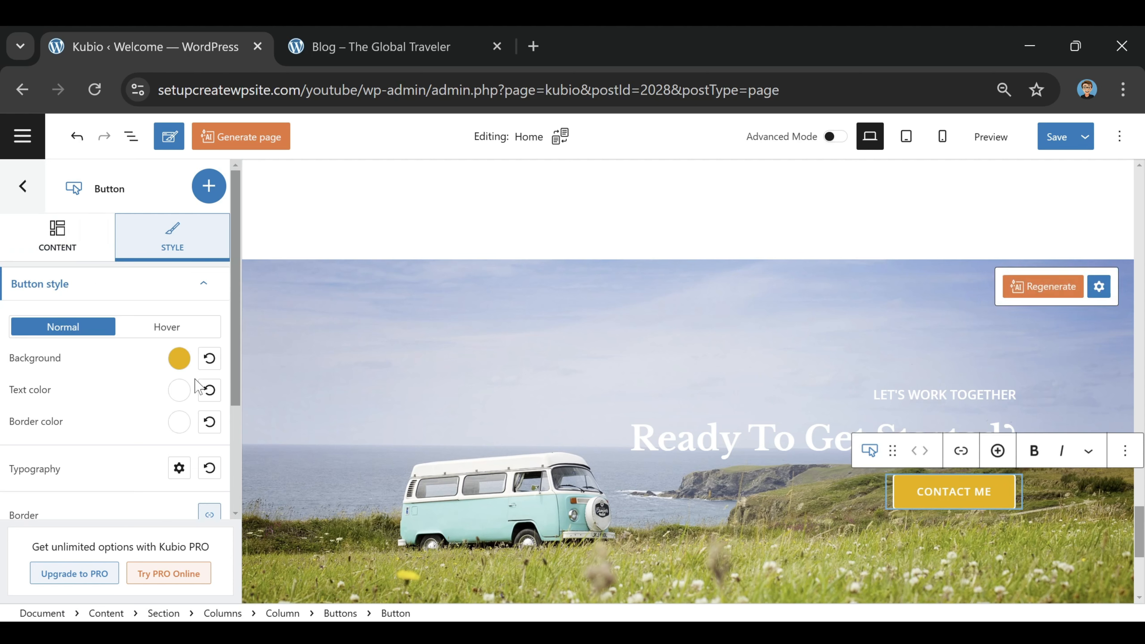
left_click(180, 422)
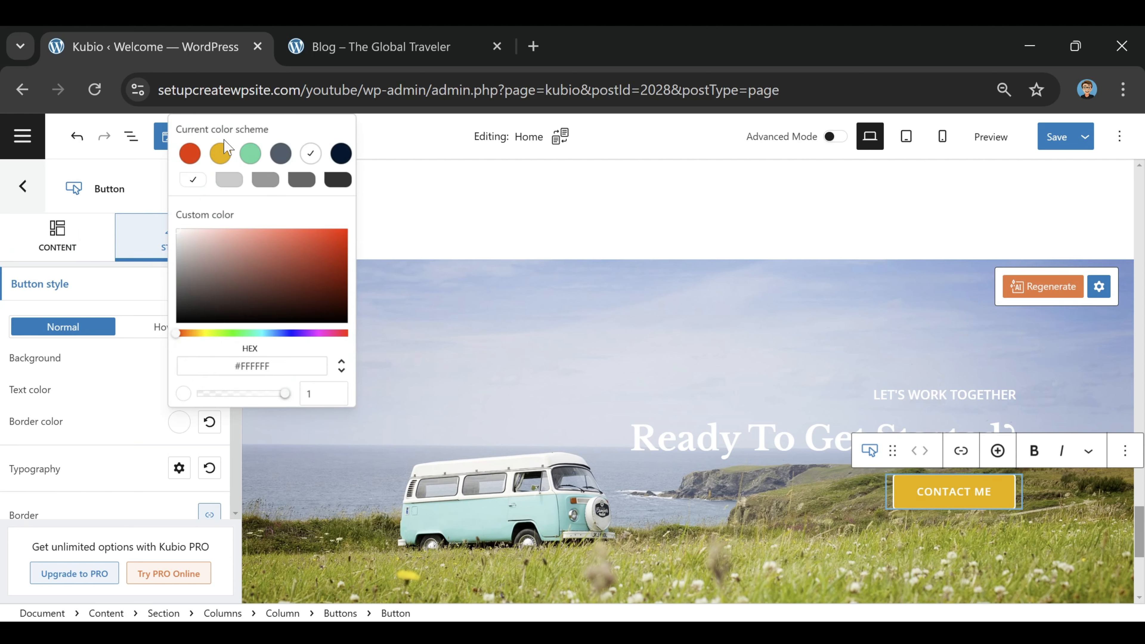
left_click(221, 154)
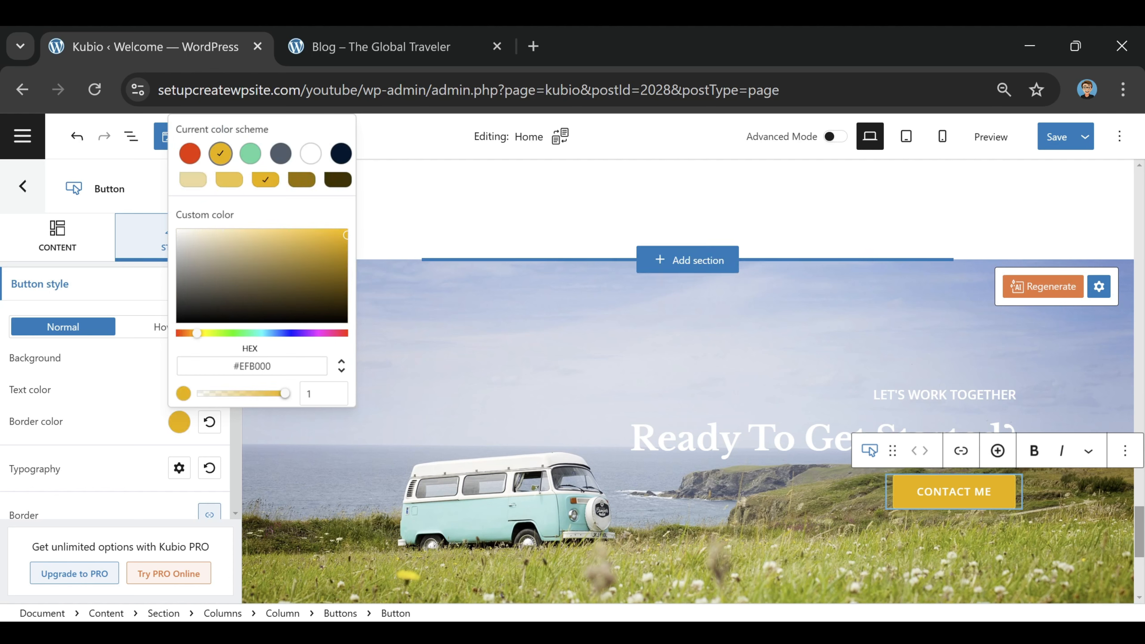
left_click(960, 591)
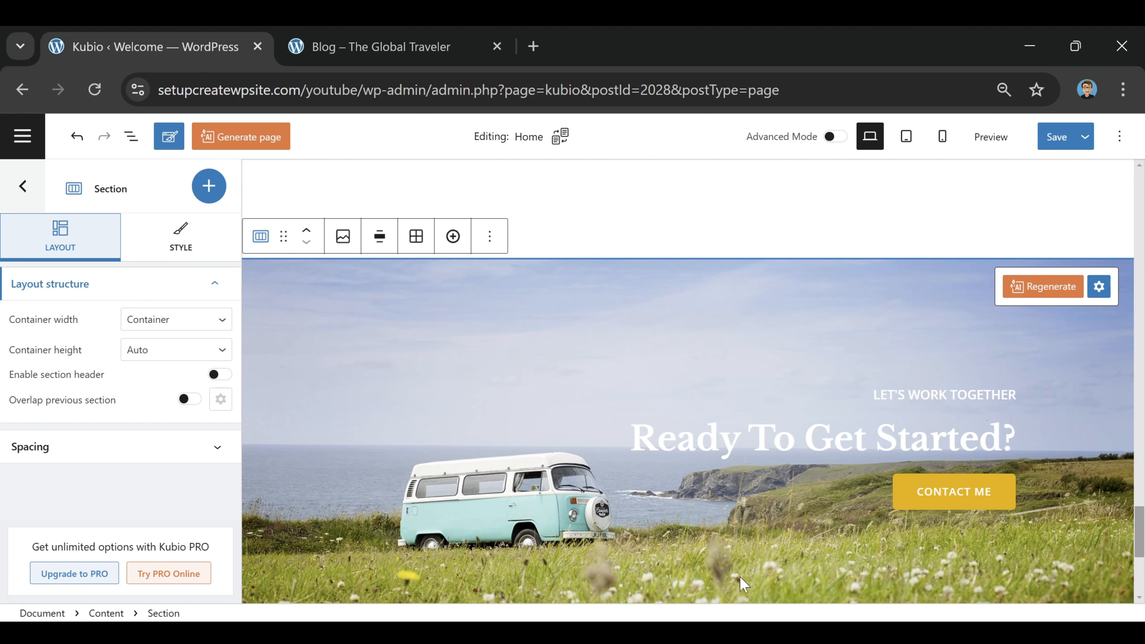
Step: Insert the Testimonials #6 section from the templates gallery between the blog section and the contact banner
scroll(703, 386, "up", 4)
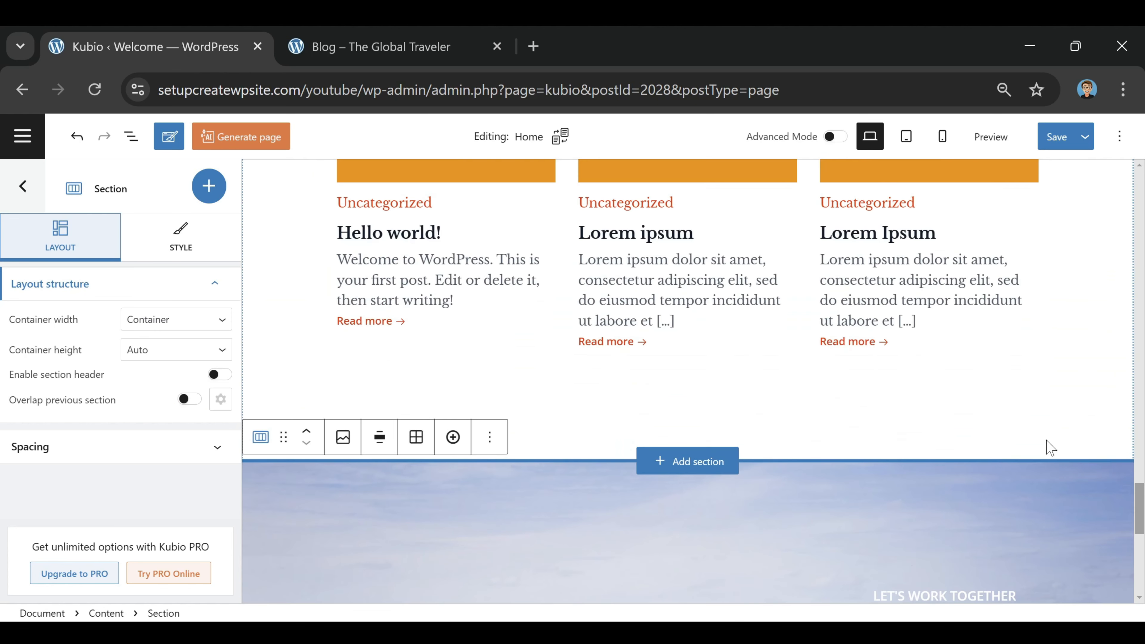
left_click(671, 469)
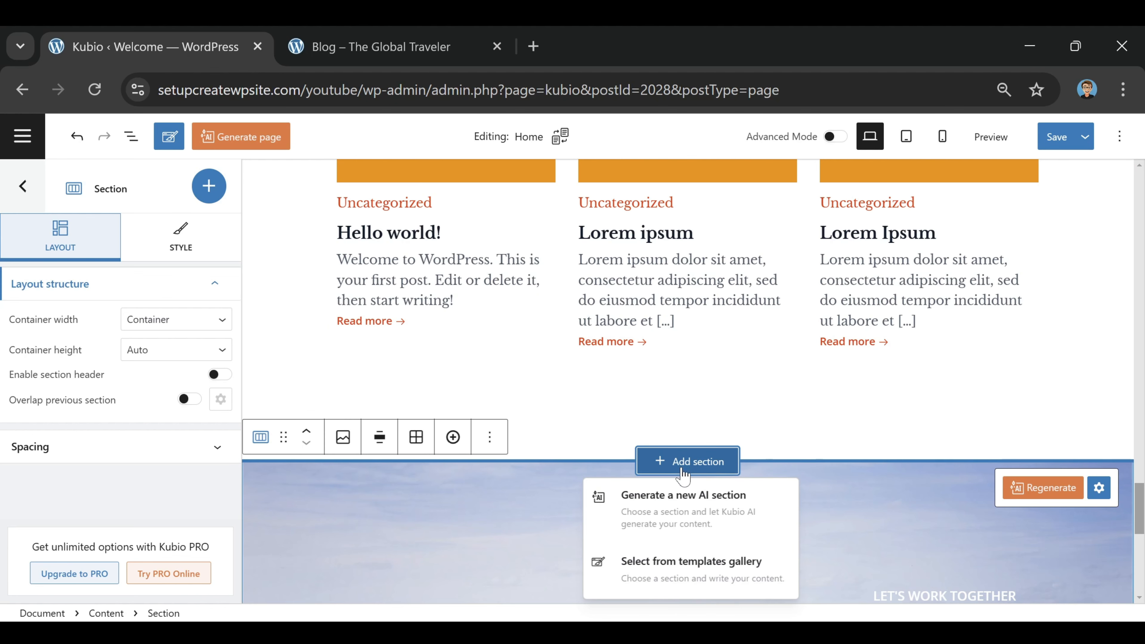
left_click(687, 582)
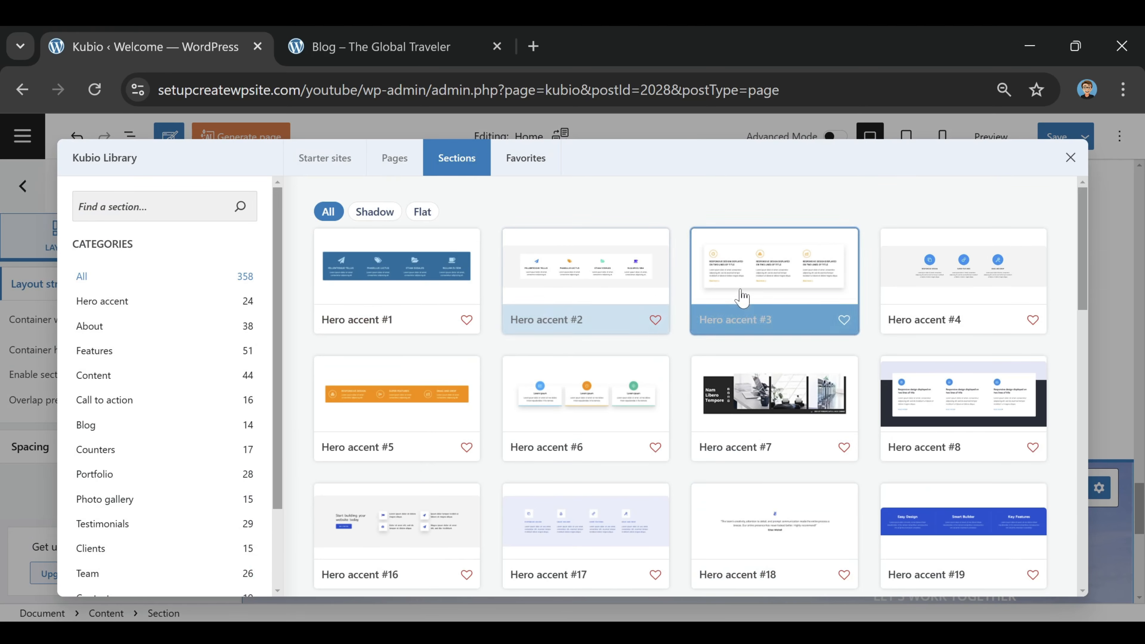
scroll(604, 207, "down", 5)
scroll(604, 207, "down", 10)
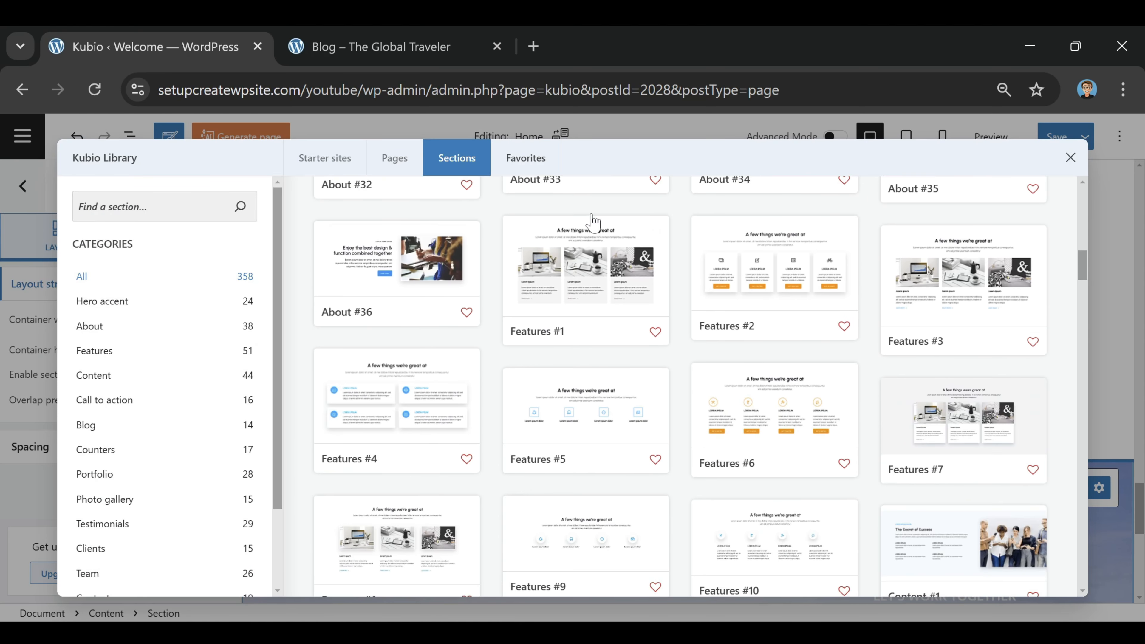
scroll(602, 221, "down", 12)
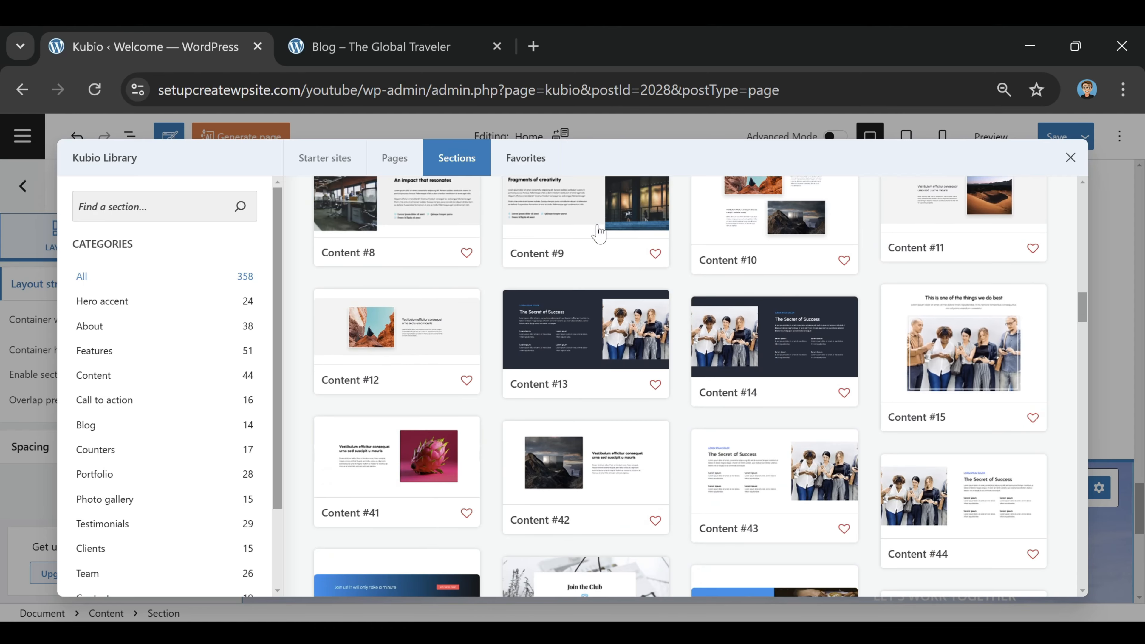
scroll(597, 238, "down", 12)
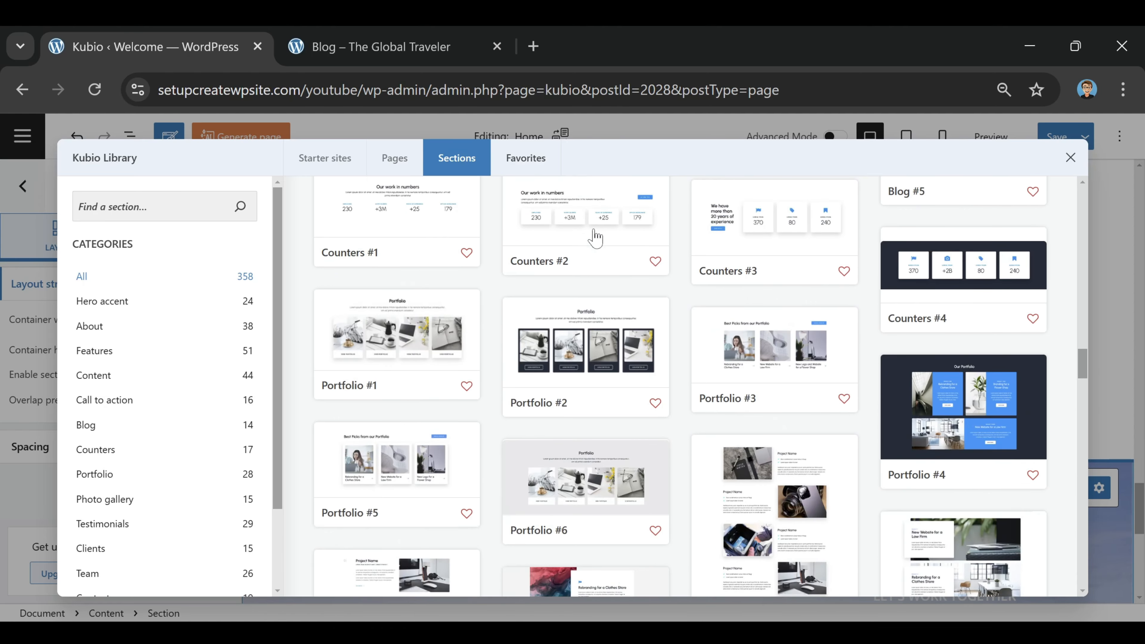
scroll(595, 238, "down", 12)
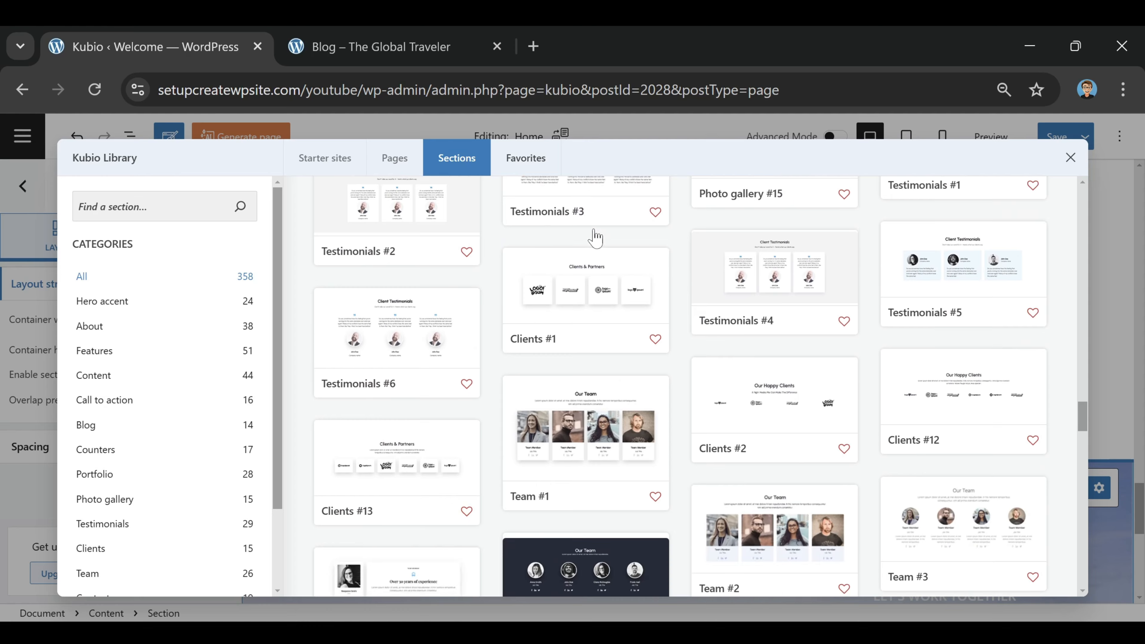
scroll(809, 382, "up", 2)
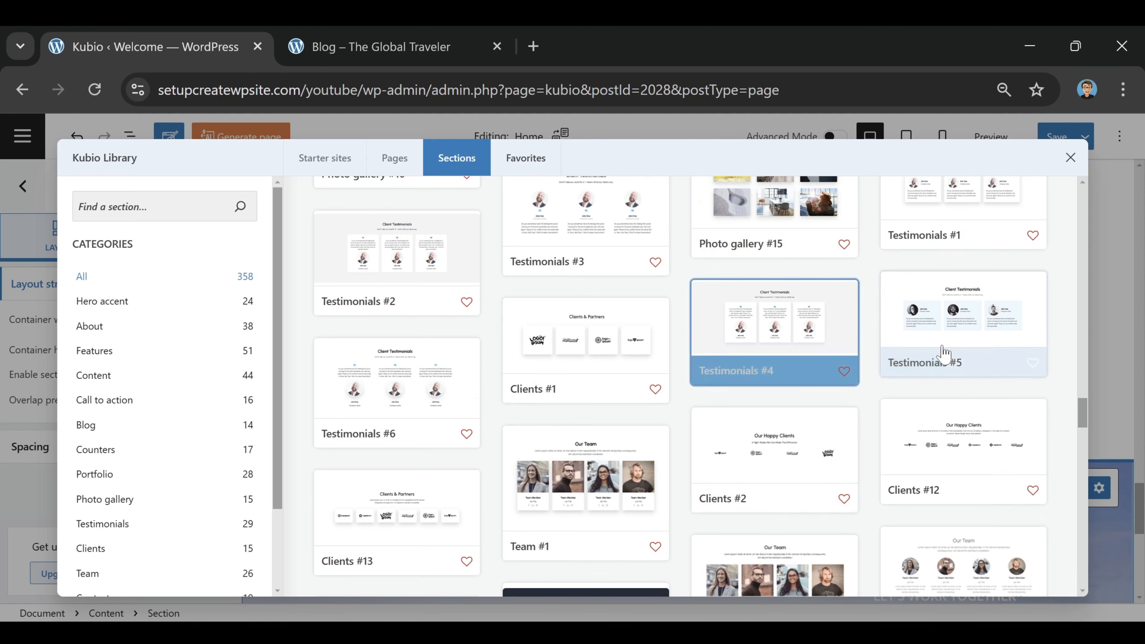
scroll(967, 361, "up", 2)
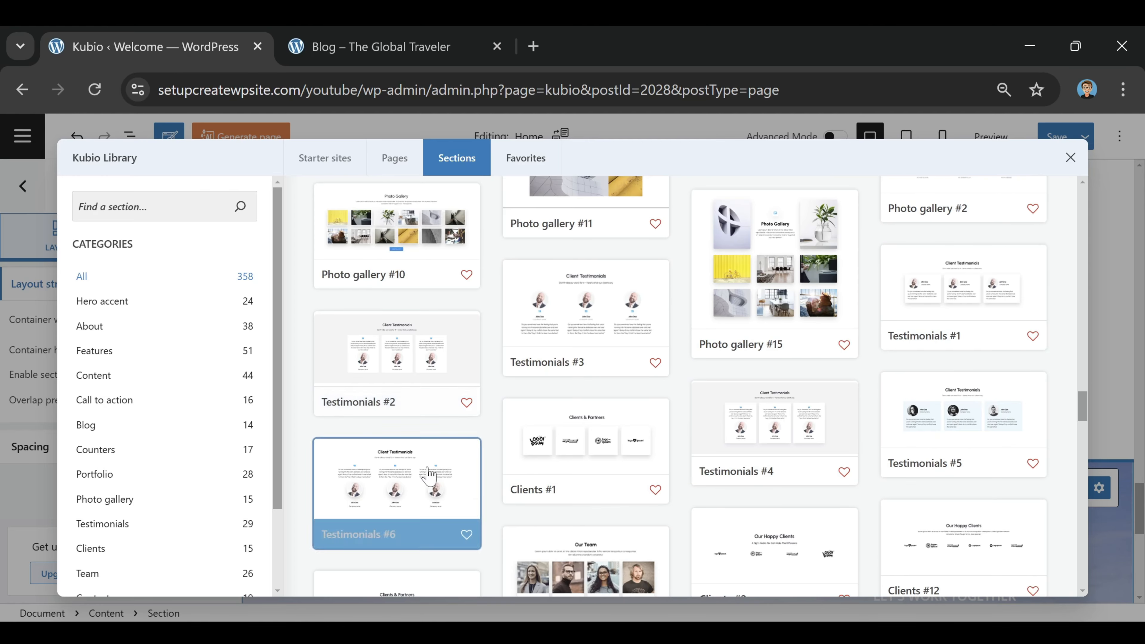
left_click(414, 485)
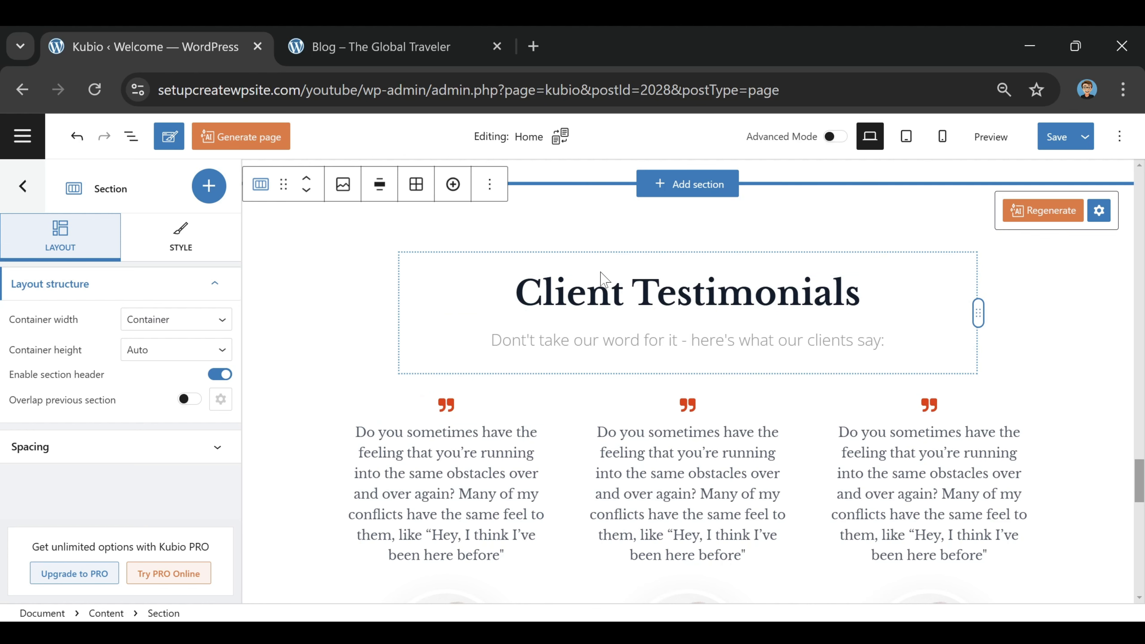
Step: Look over the new testimonials section and how it follows the blog post cards above it
scroll(976, 307, "down", 4)
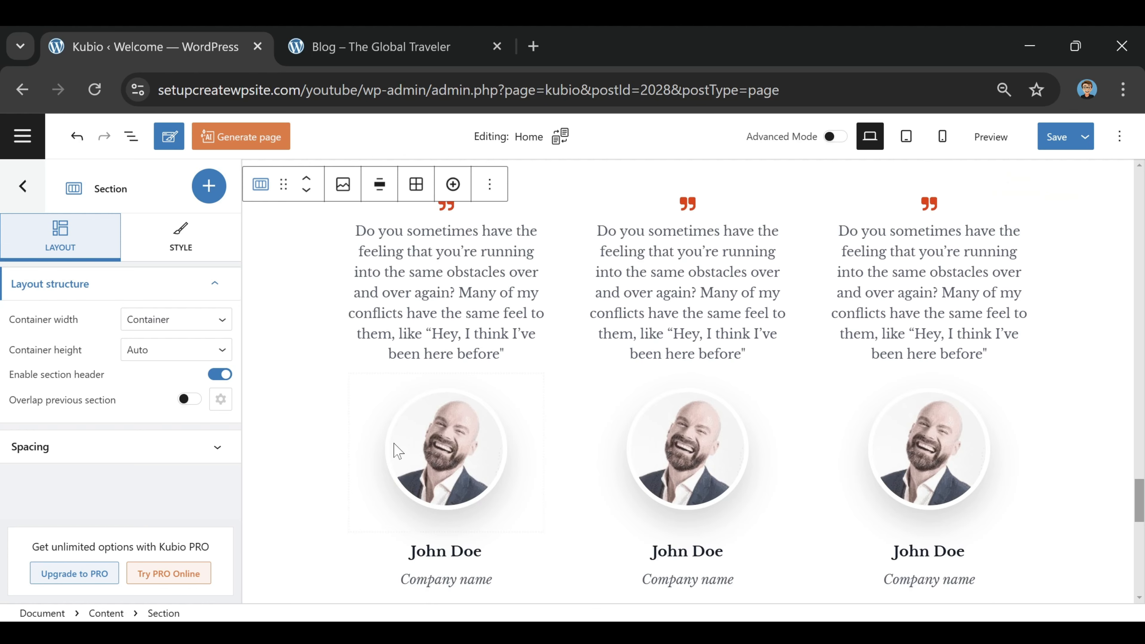
scroll(666, 365, "up", 3)
scroll(640, 367, "up", 10)
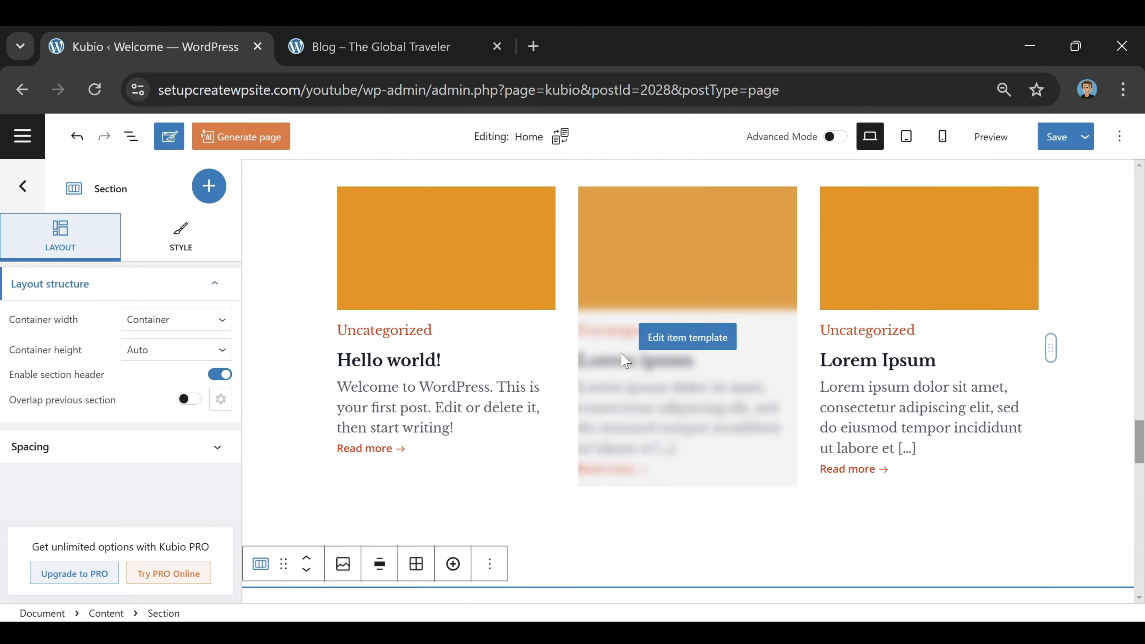
scroll(685, 316, "down", 20)
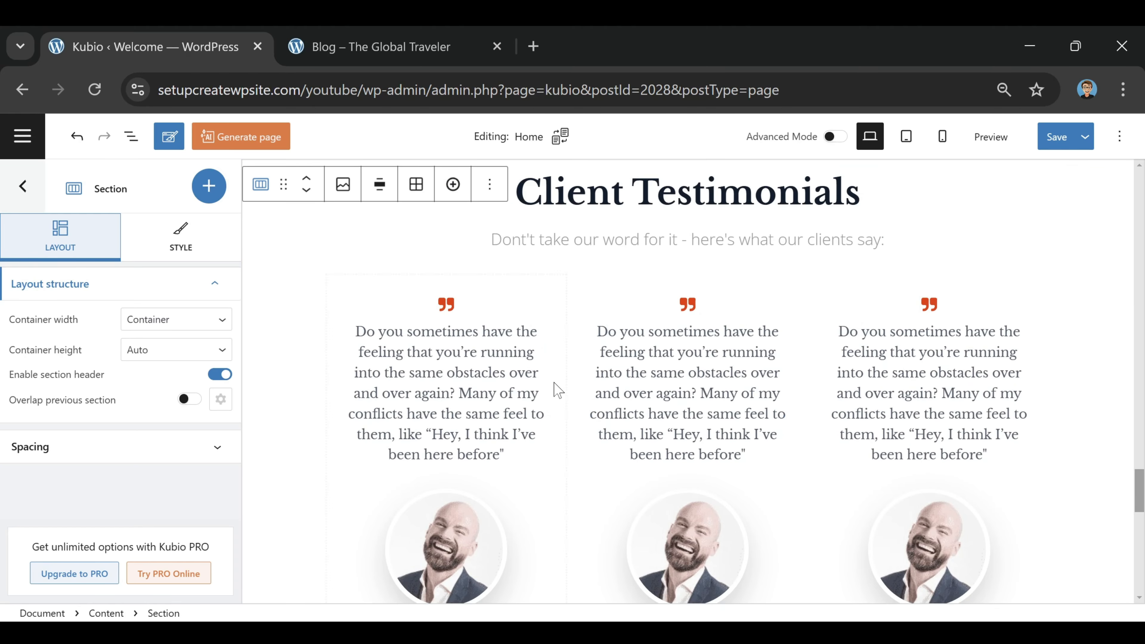
scroll(558, 389, "down", 1)
scroll(558, 389, "down", 2)
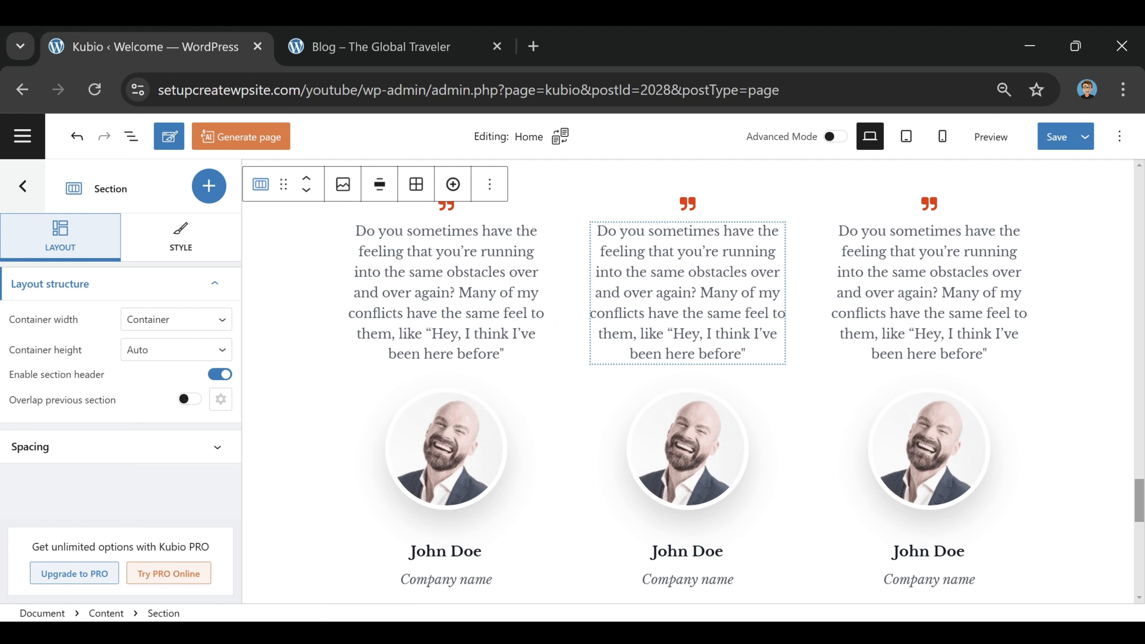
scroll(687, 293, "down", 2)
Step: Replace the first testimonial's portrait with rome-4087275_640.jpg from the media library
left_click(450, 359)
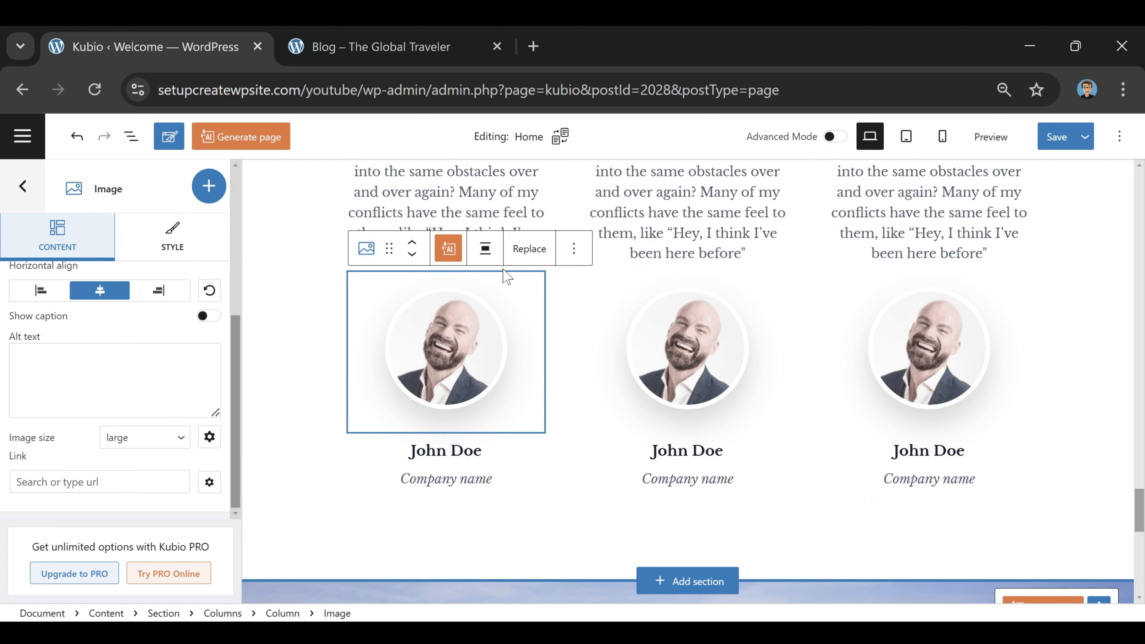
left_click(169, 240)
scroll(115, 343, "up", 3)
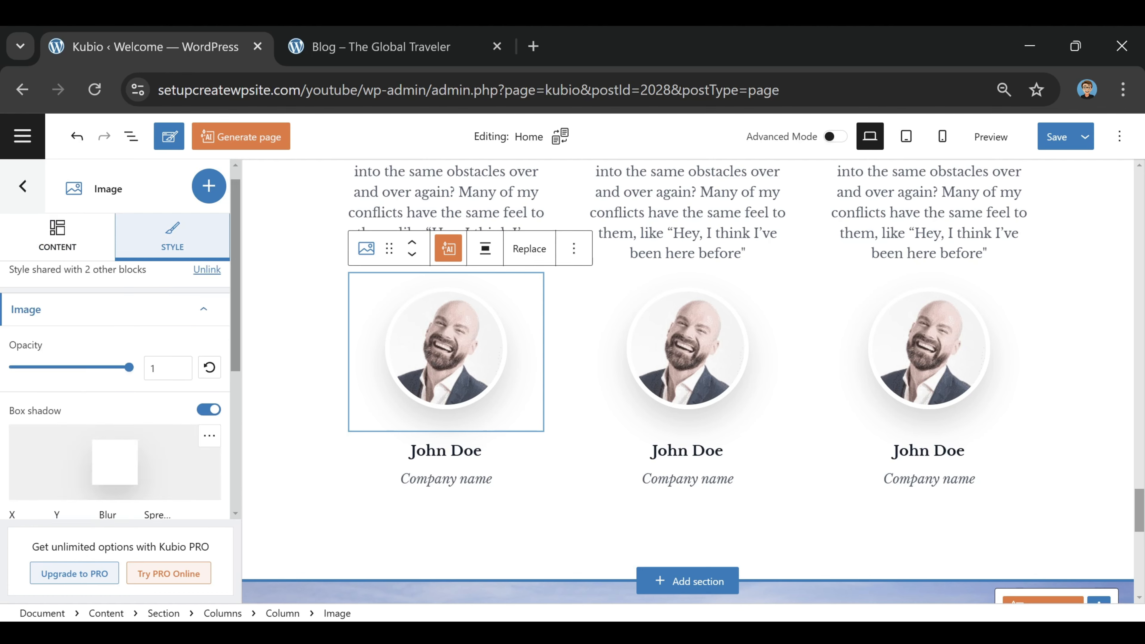
left_click(58, 235)
scroll(83, 413, "up", 5)
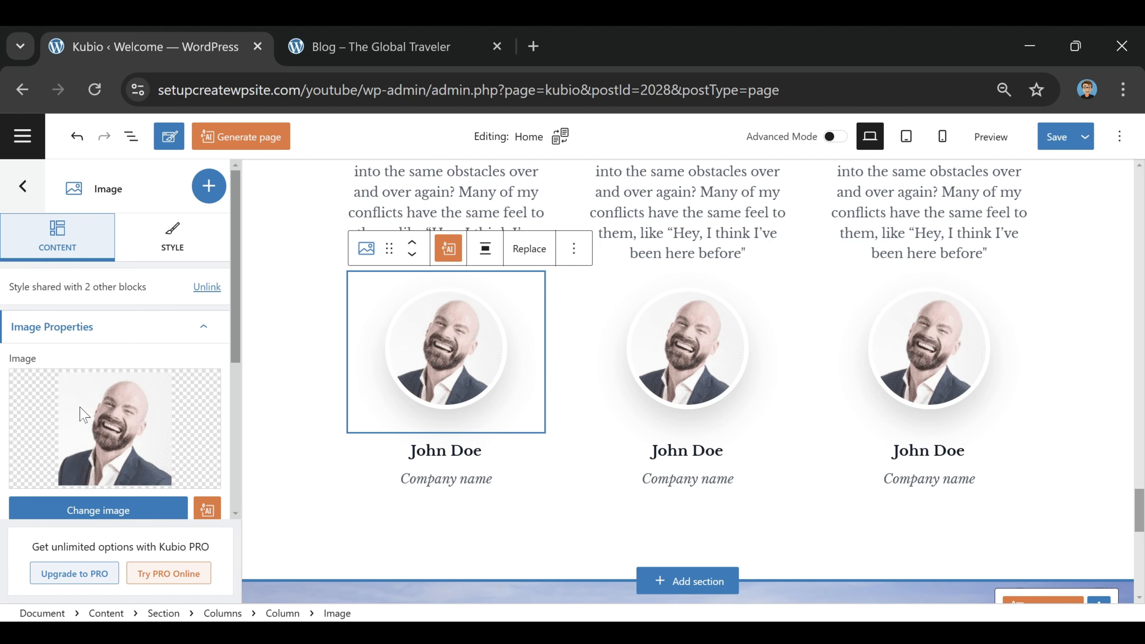
left_click(133, 507)
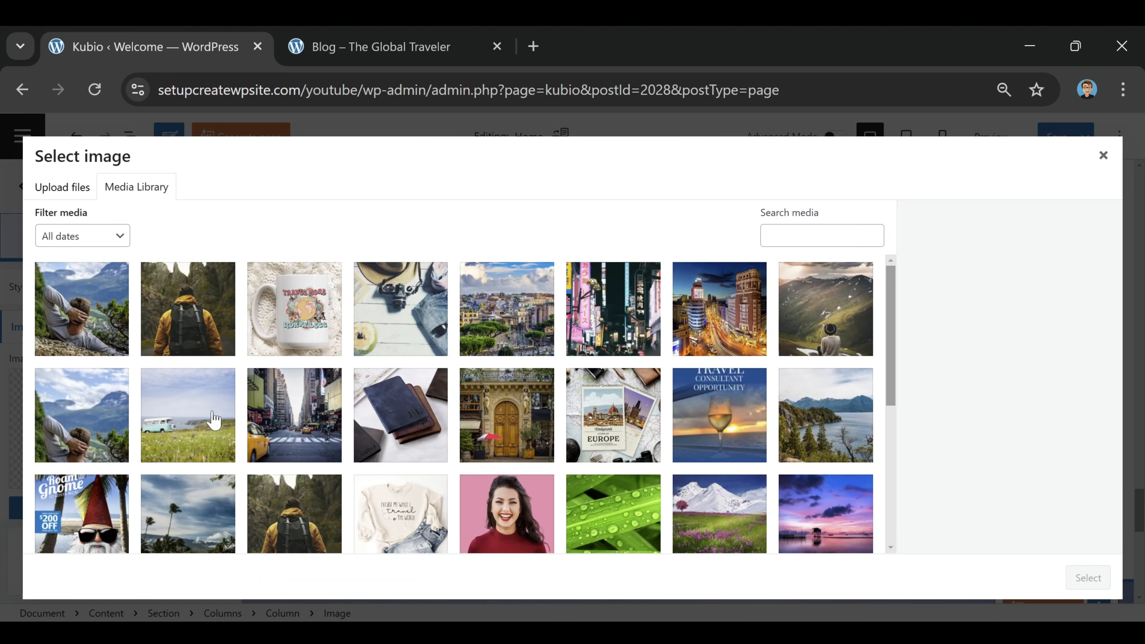
left_click(496, 290)
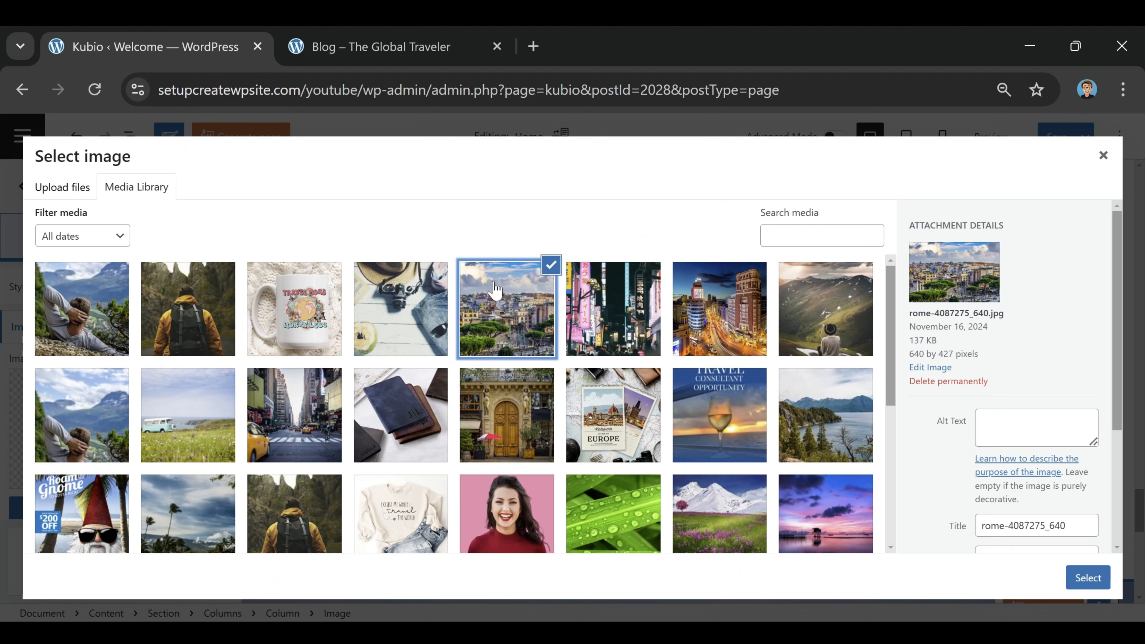
left_click(1093, 579)
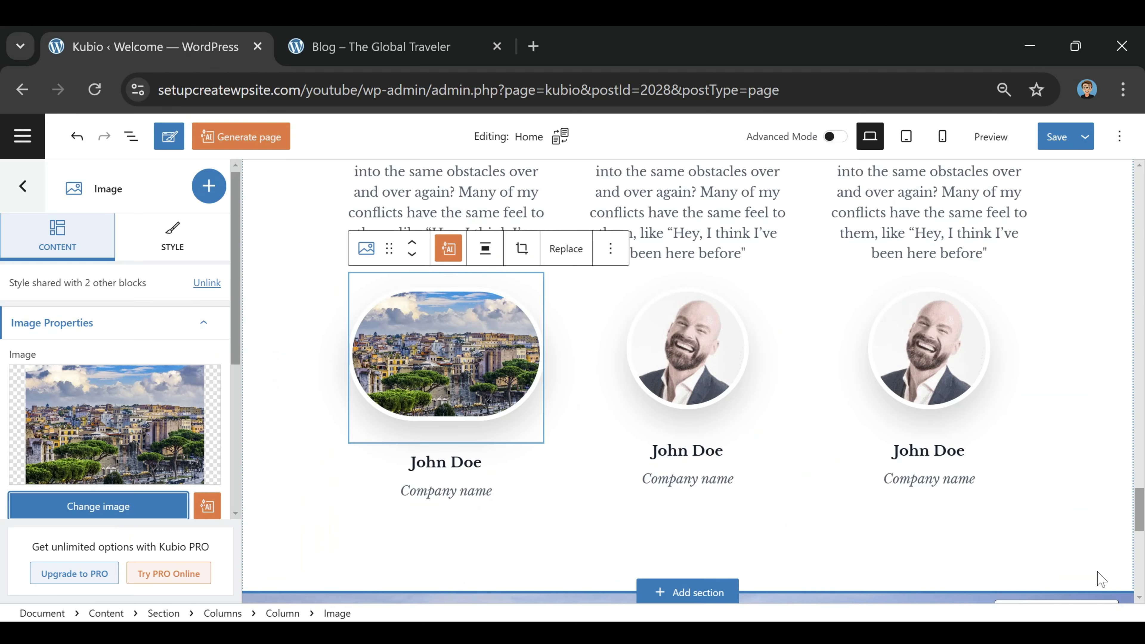
Step: Replace the middle testimonial's portrait with city-4807268_640.jpg from the media library
left_click(712, 364)
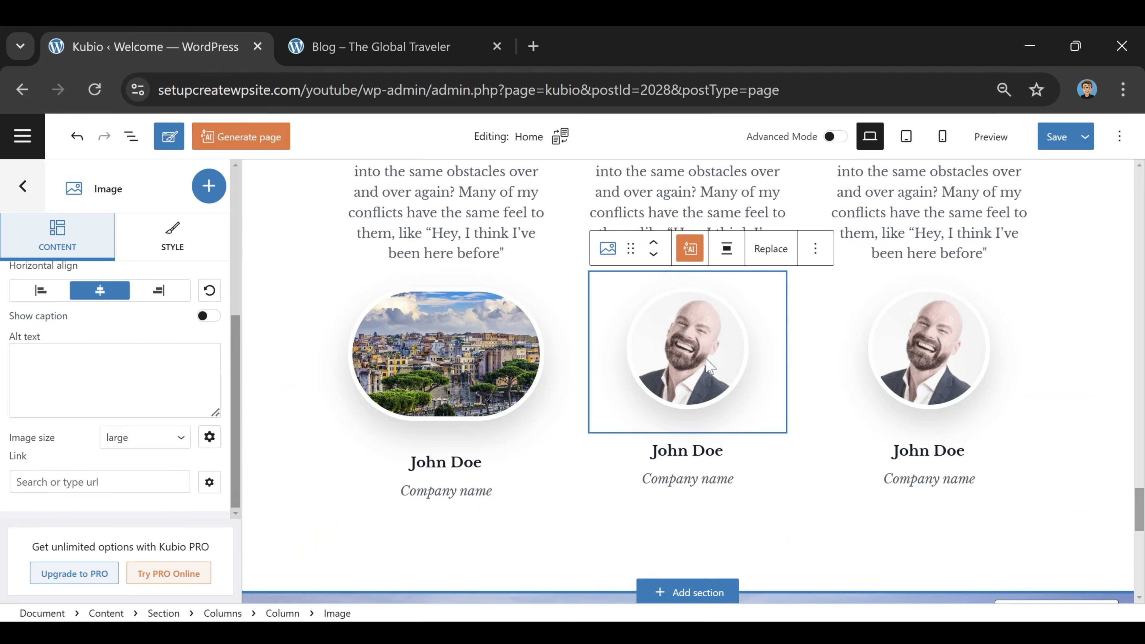
scroll(109, 351, "up", 4)
left_click(110, 445)
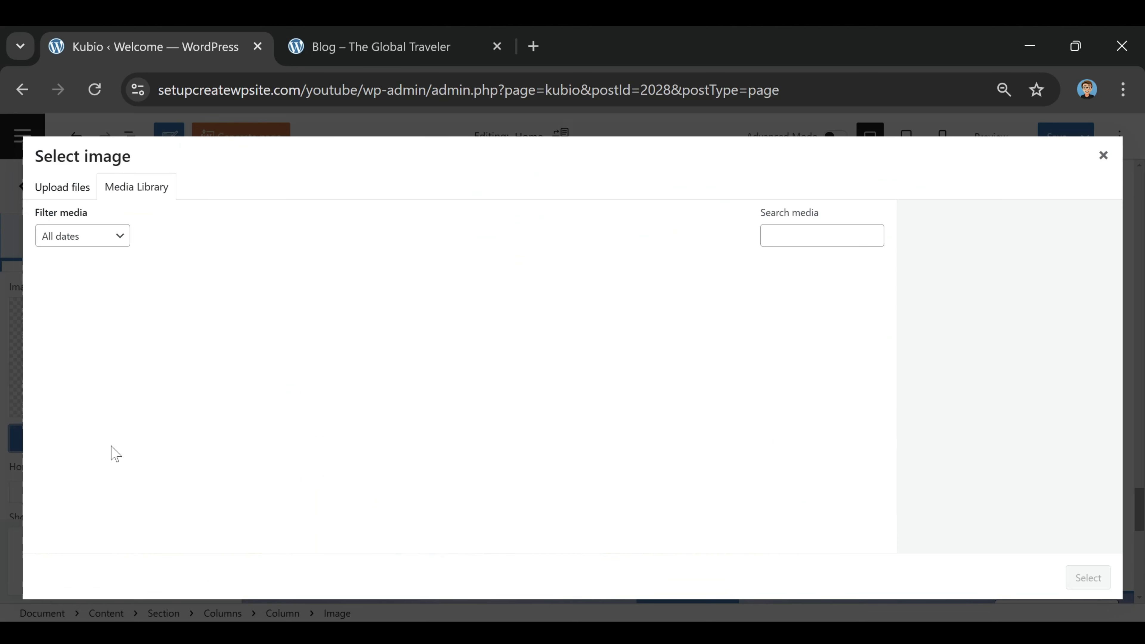
left_click(648, 303)
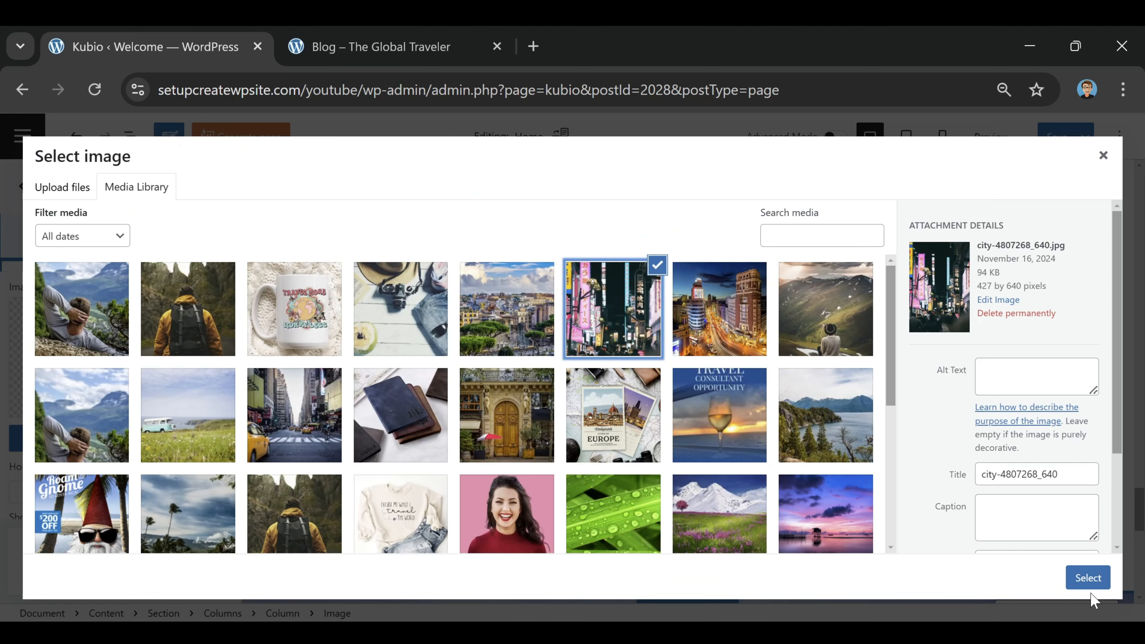
left_click(1083, 580)
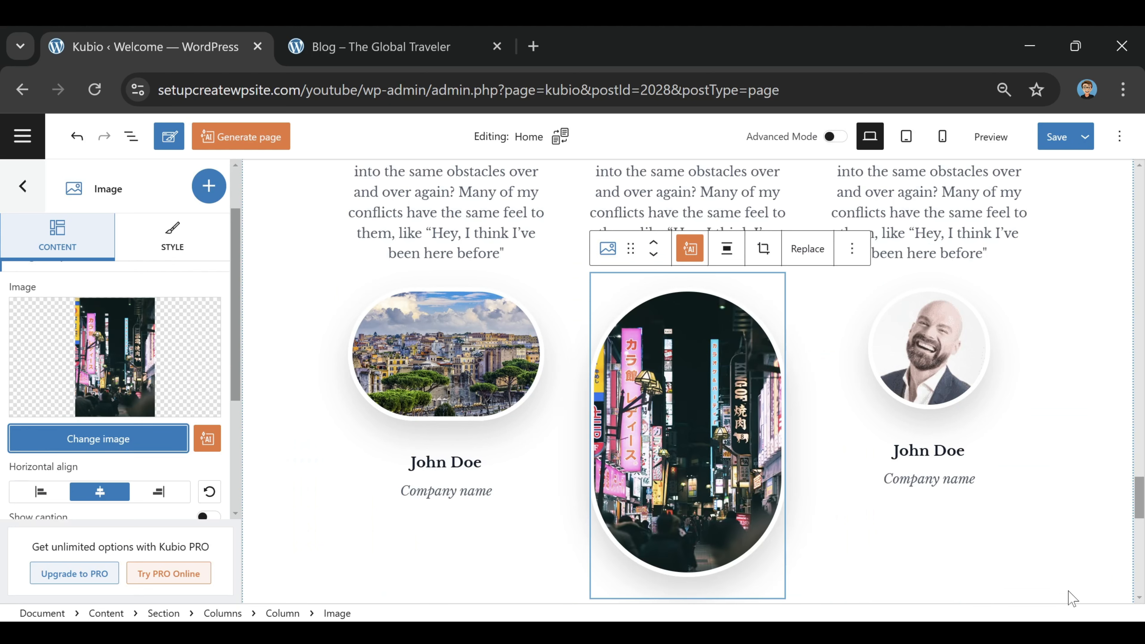
Step: Crop the middle testimonial's Tokyo street image to a square aspect ratio
left_click(762, 249)
left_click(791, 249)
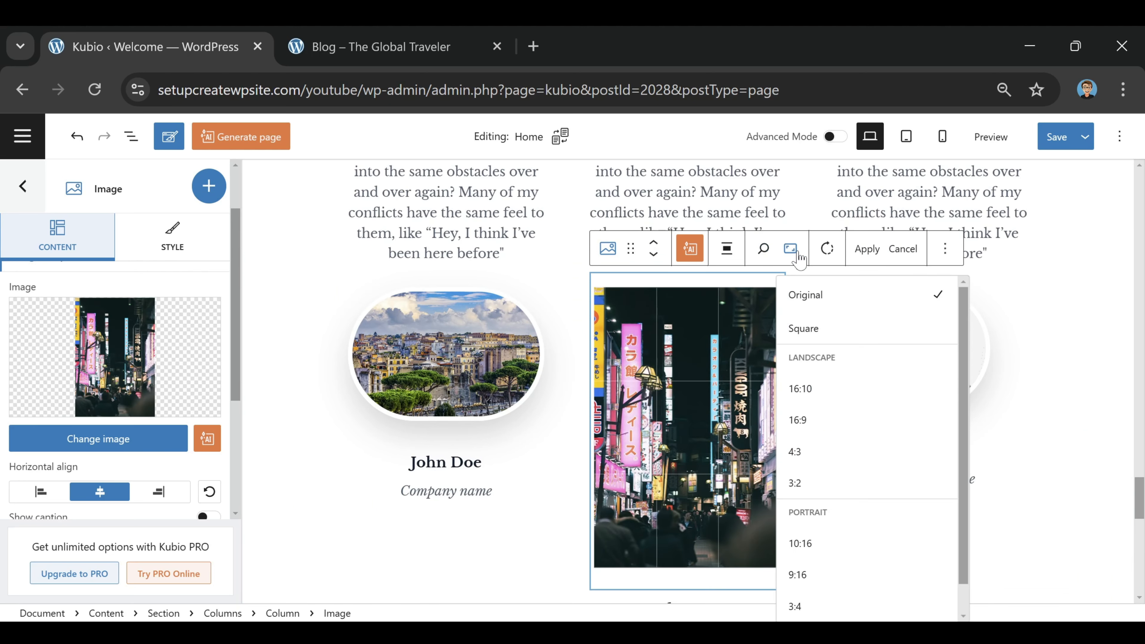
left_click(846, 325)
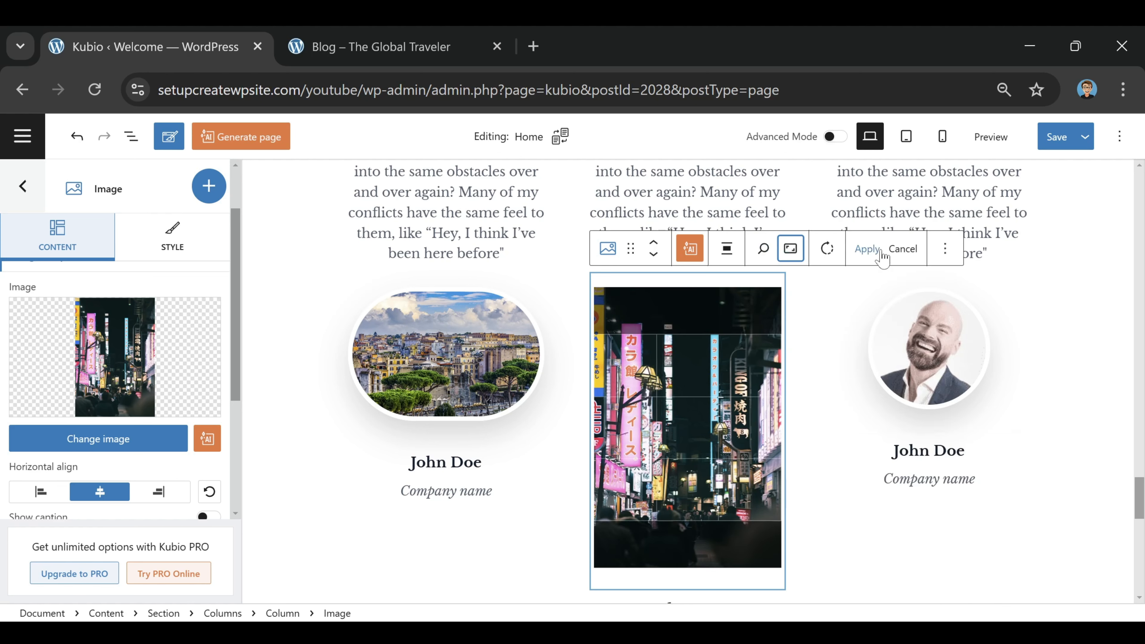
left_click(866, 248)
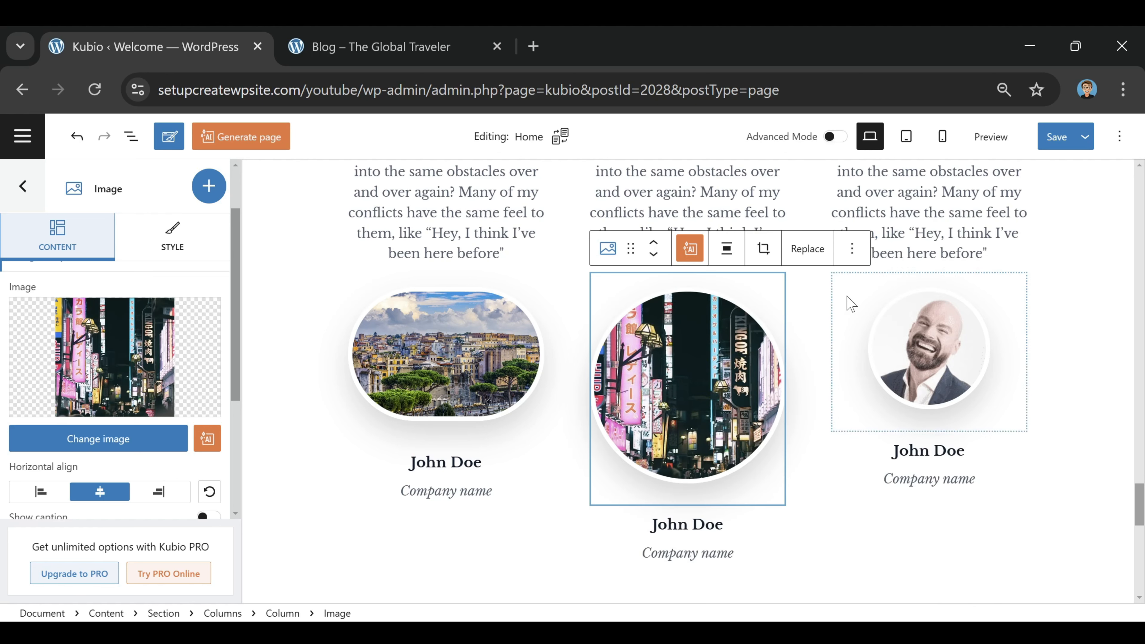
Step: Crop the first testimonial's Rome cityscape image to a square aspect ratio
left_click(496, 321)
left_click(521, 249)
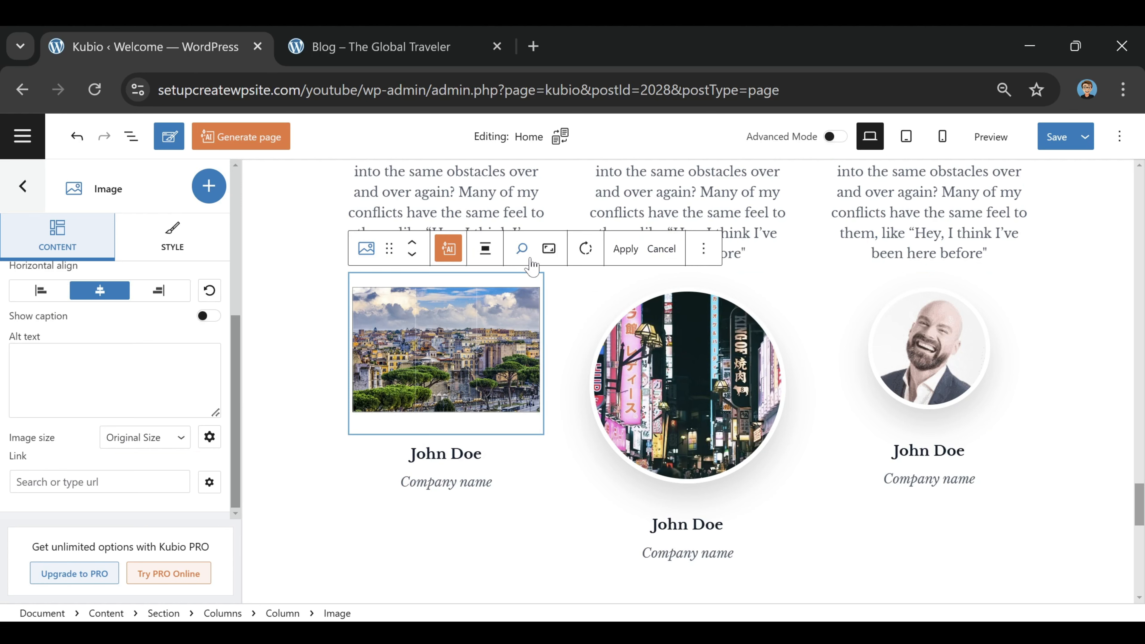
left_click(549, 248)
left_click(593, 332)
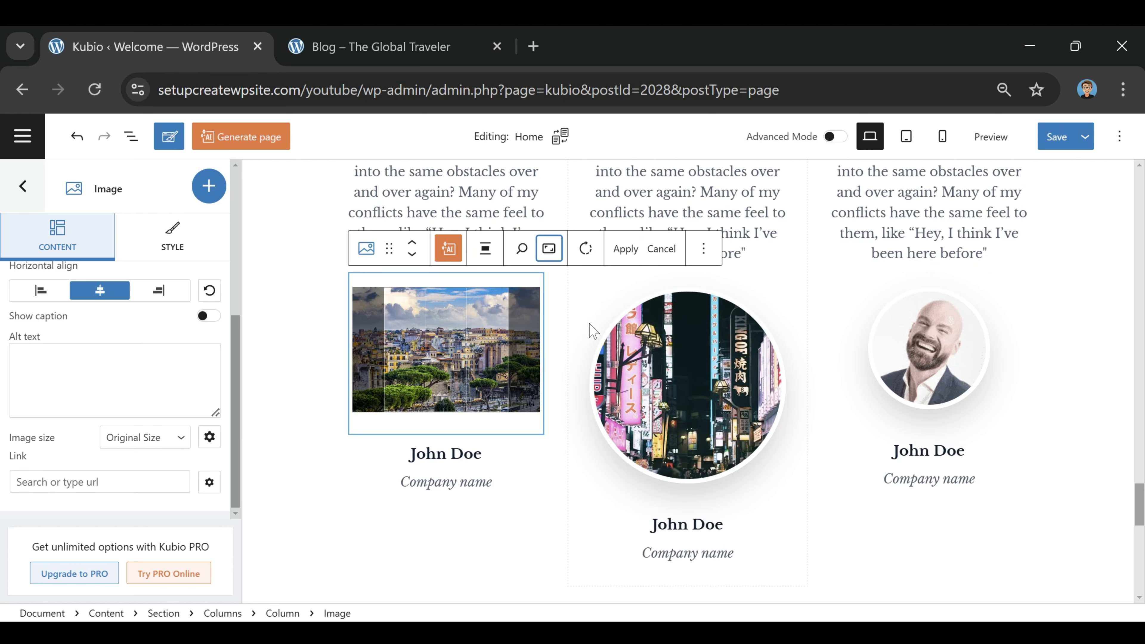
left_click(622, 252)
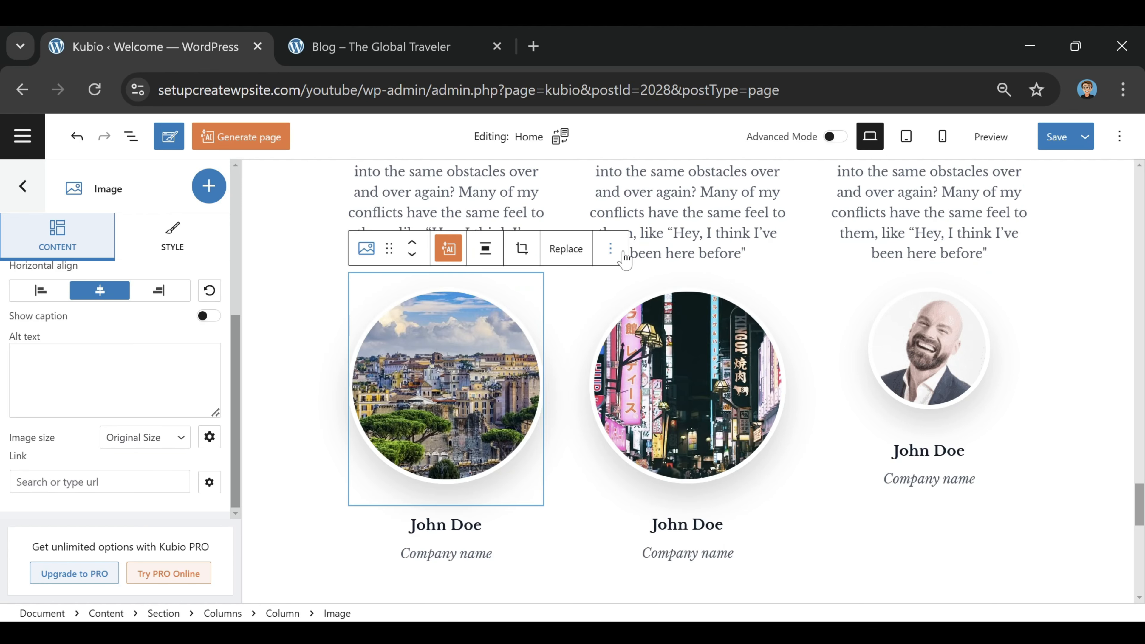
Step: Replace the third testimonial's portrait with the night-time Madrid street photo from the media library
left_click(925, 399)
scroll(103, 342, "up", 4)
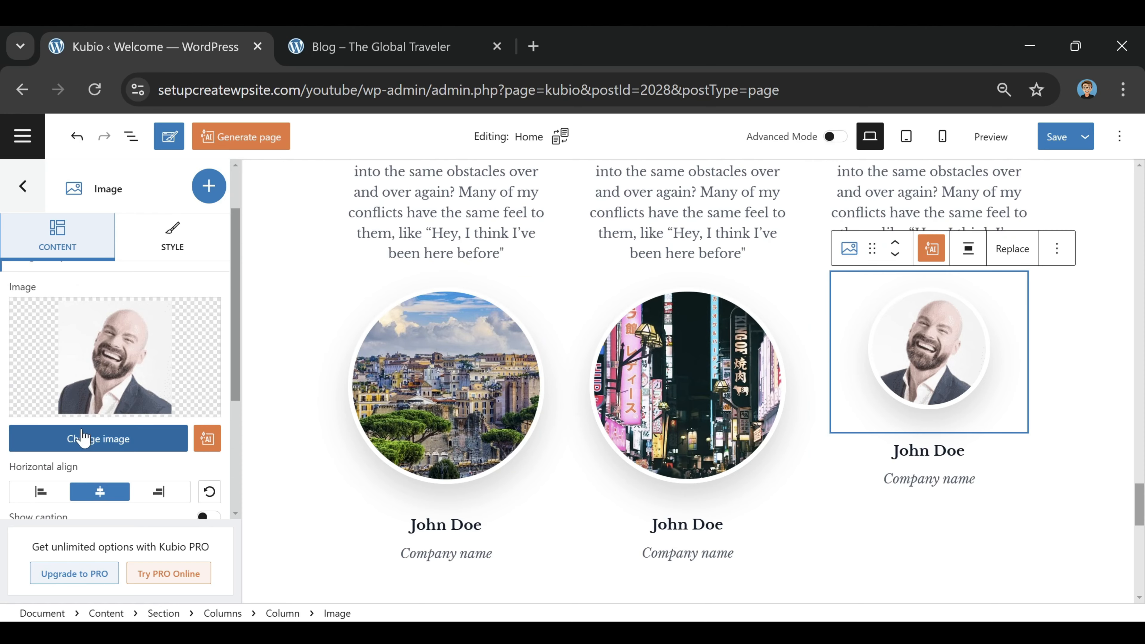
left_click(84, 438)
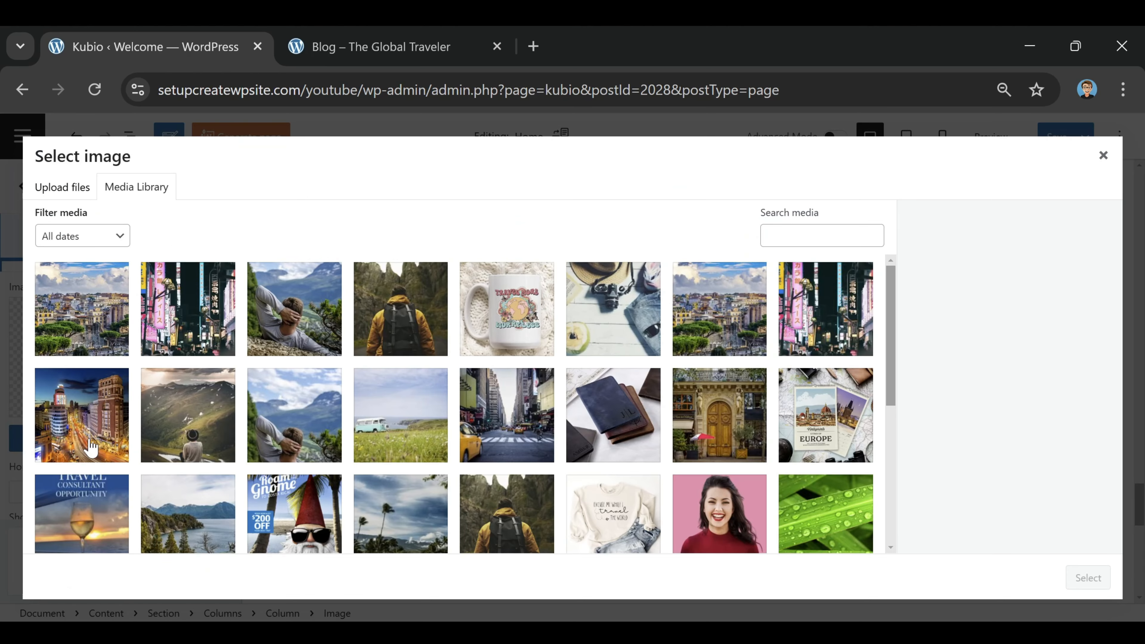
left_click(92, 447)
left_click(1097, 585)
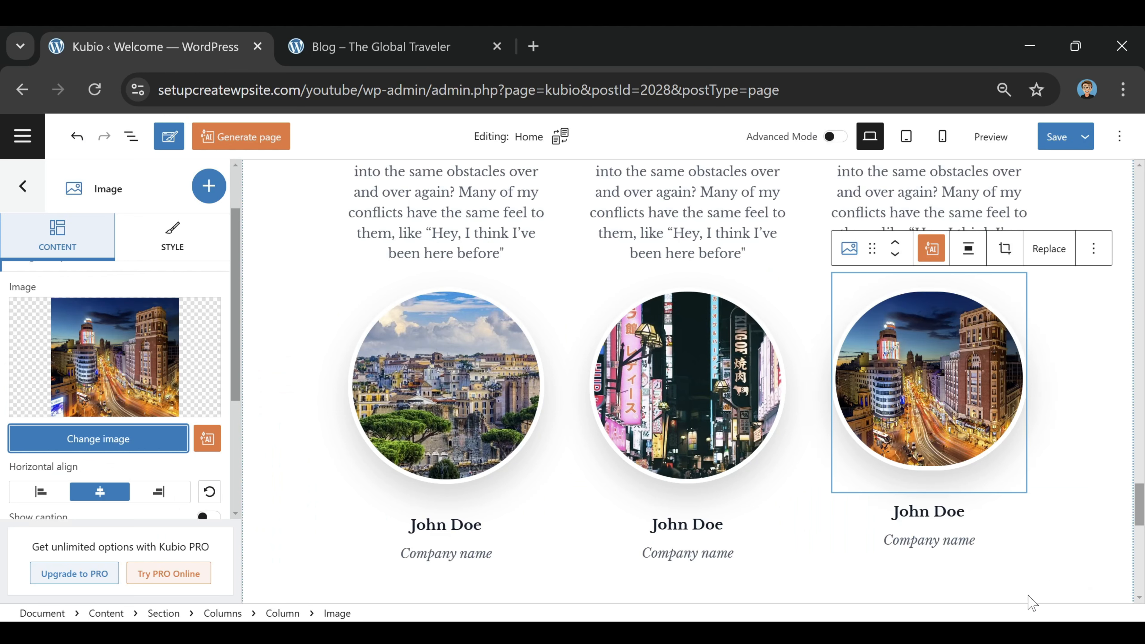
Step: Crop the third testimonial's Madrid image to a square aspect ratio
left_click(1006, 249)
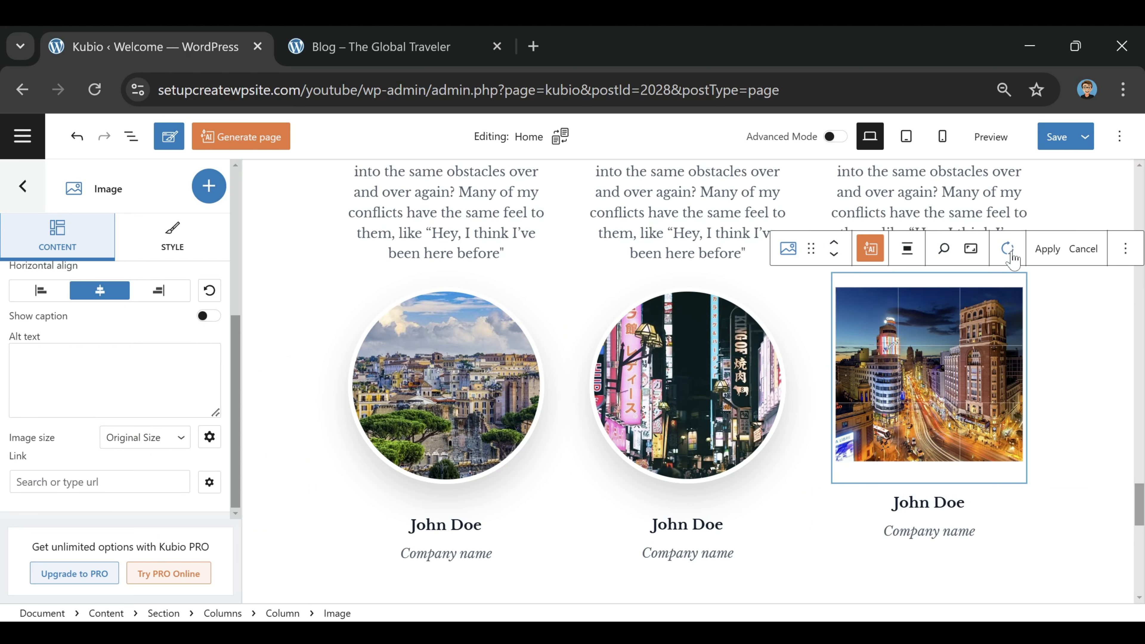
left_click(971, 250)
left_click(855, 333)
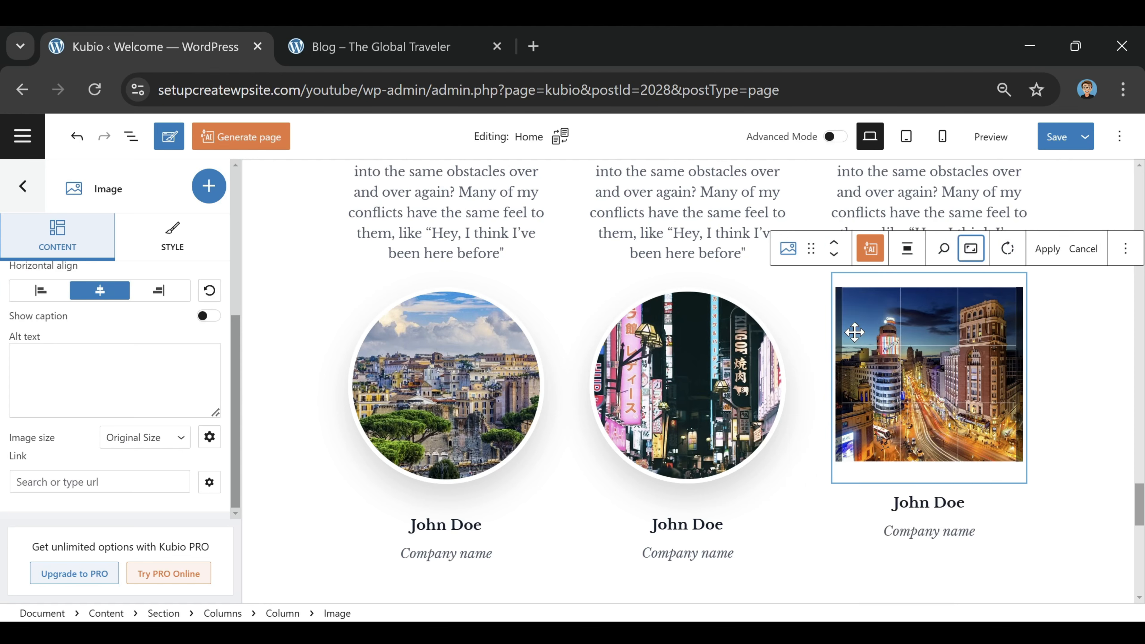
left_click(1047, 259)
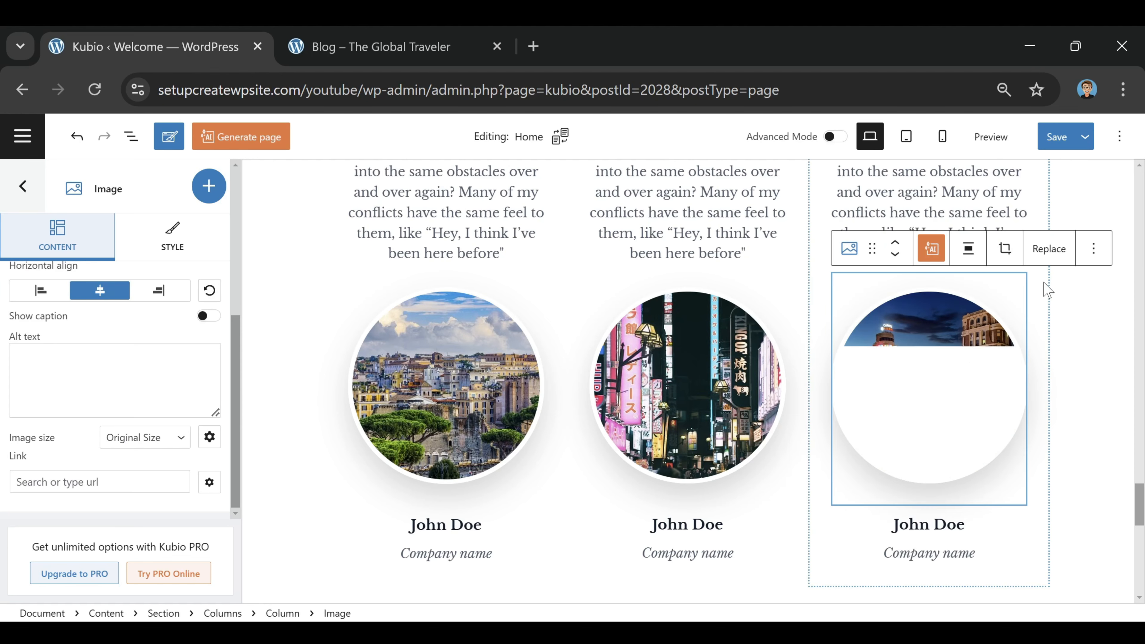
left_click(1081, 563)
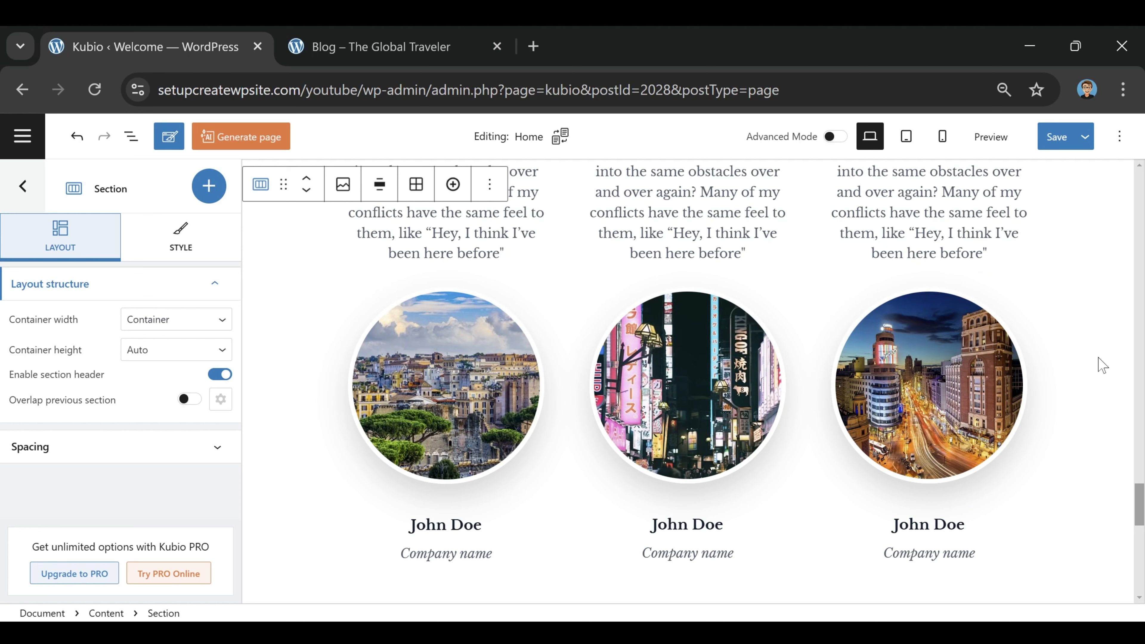
Step: Replace the three placeholder names under the images with "Rome, Italy", "Tokyo, Japan" and "Madrid, Spain"
left_click(527, 582)
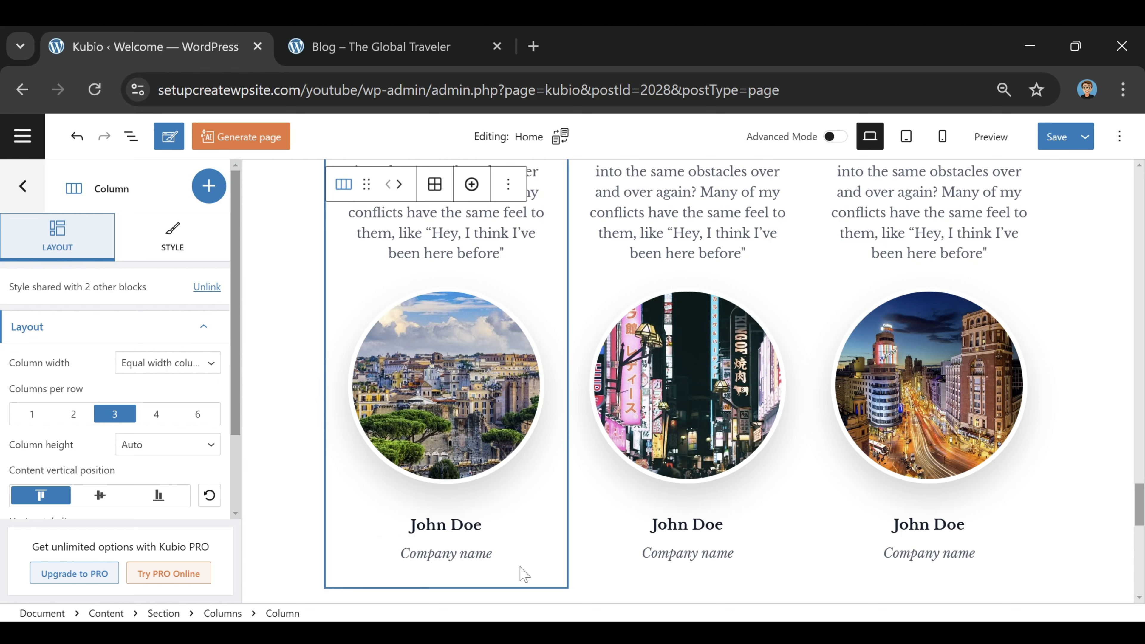
triple_click(445, 526)
type("Rome, Italy")
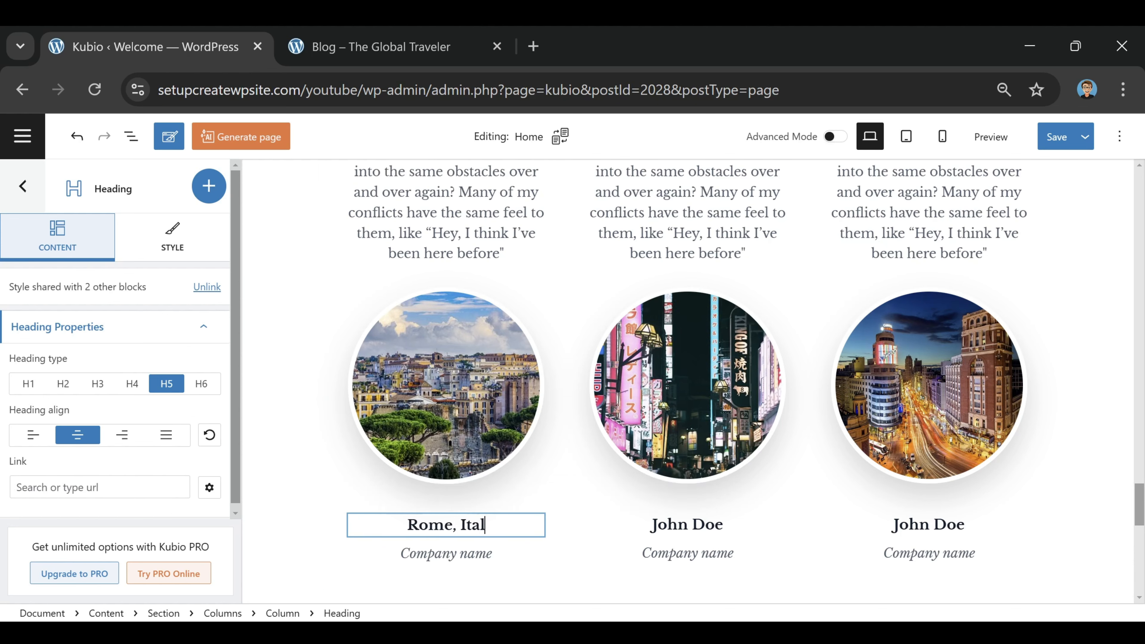
Step: Delete the "Company name" paragraph below the Rome, Italy heading
left_click(474, 554)
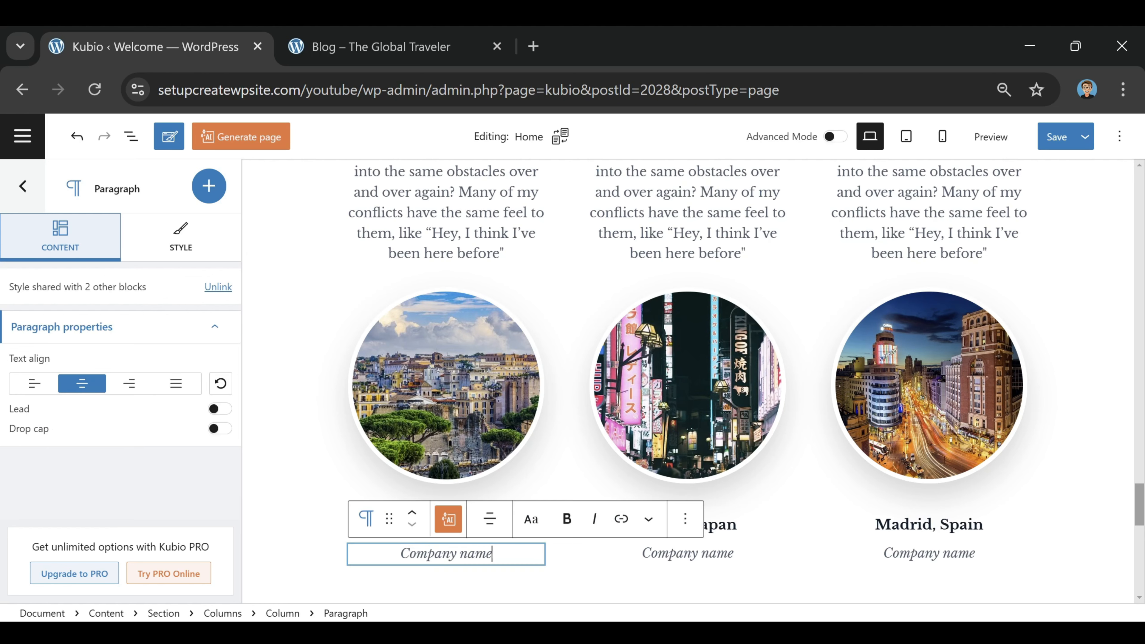
left_click_drag(493, 553, 402, 573)
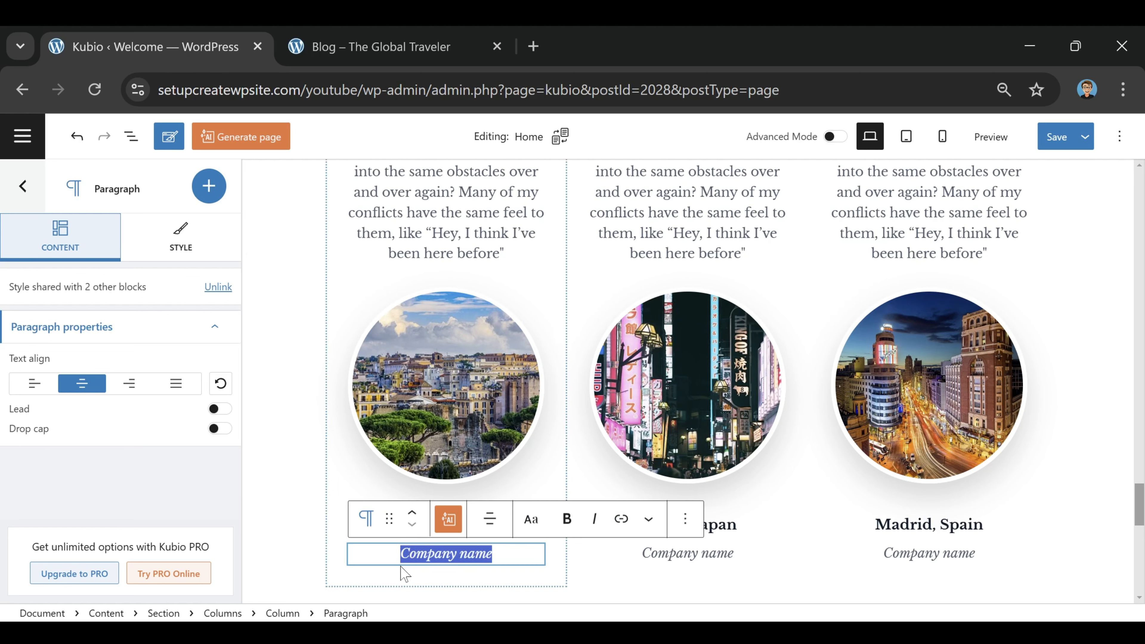
key("BackSpace")
left_click(726, 554)
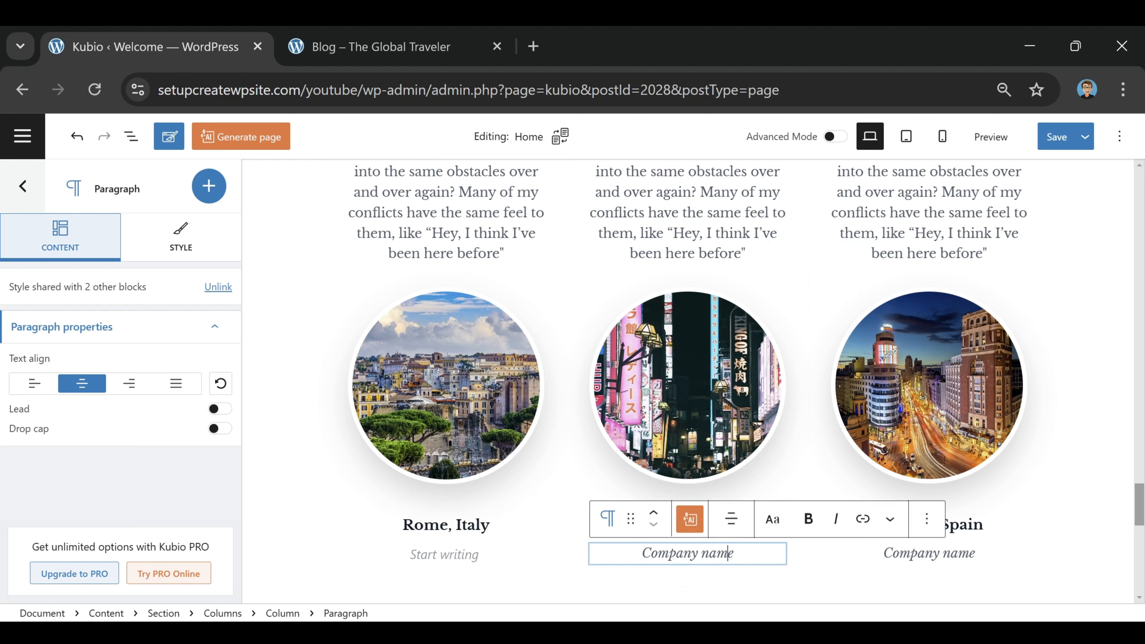
left_click(479, 555)
left_click(685, 518)
left_click(705, 487)
Step: Delete the "Company name" paragraphs below the Tokyo, Japan and Madrid, Spain headings
left_click(717, 553)
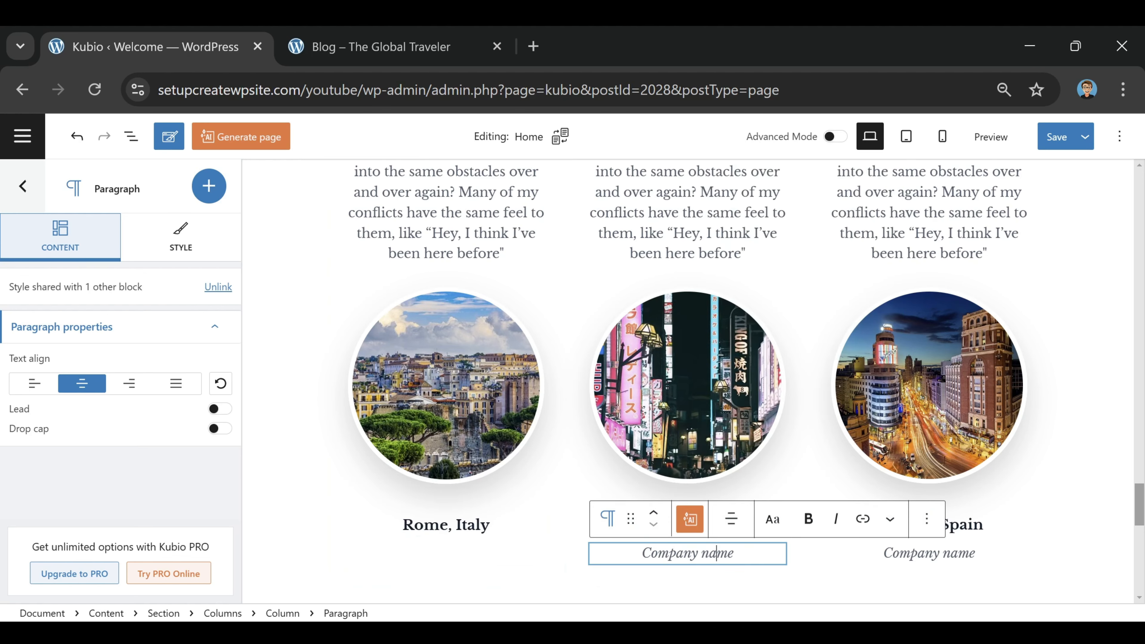
left_click(926, 518)
left_click(947, 486)
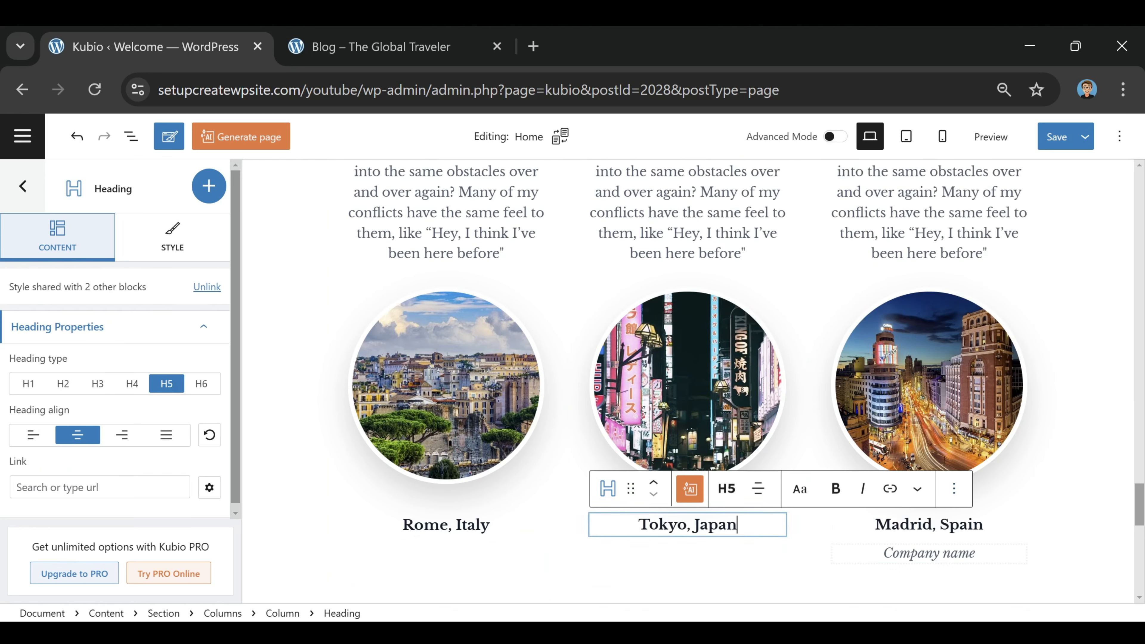
left_click(951, 553)
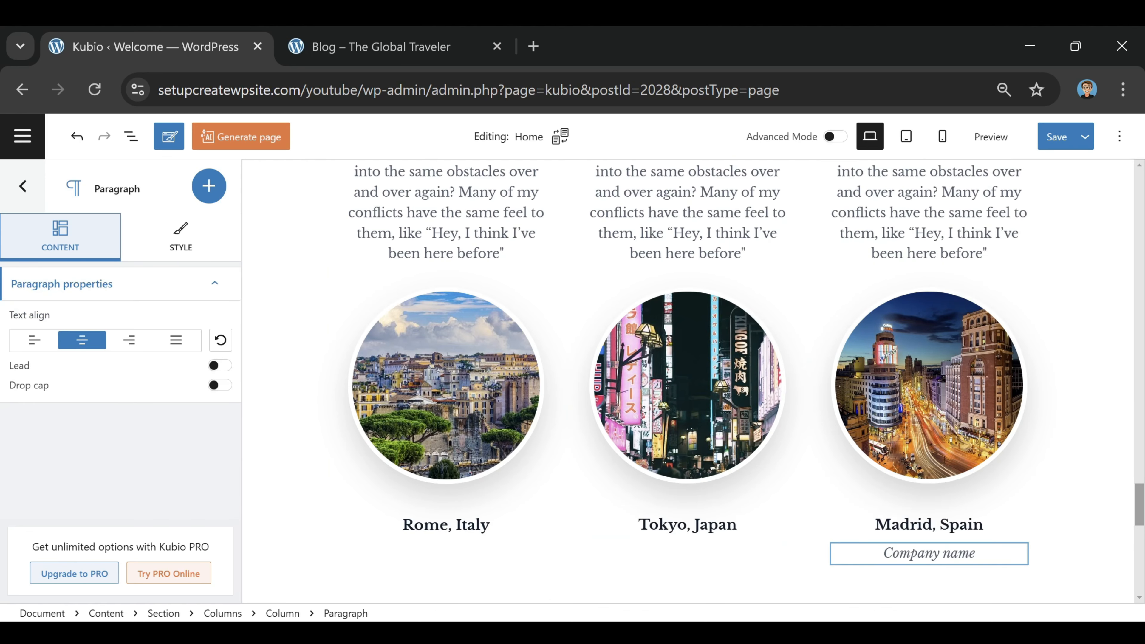
left_click(1125, 519)
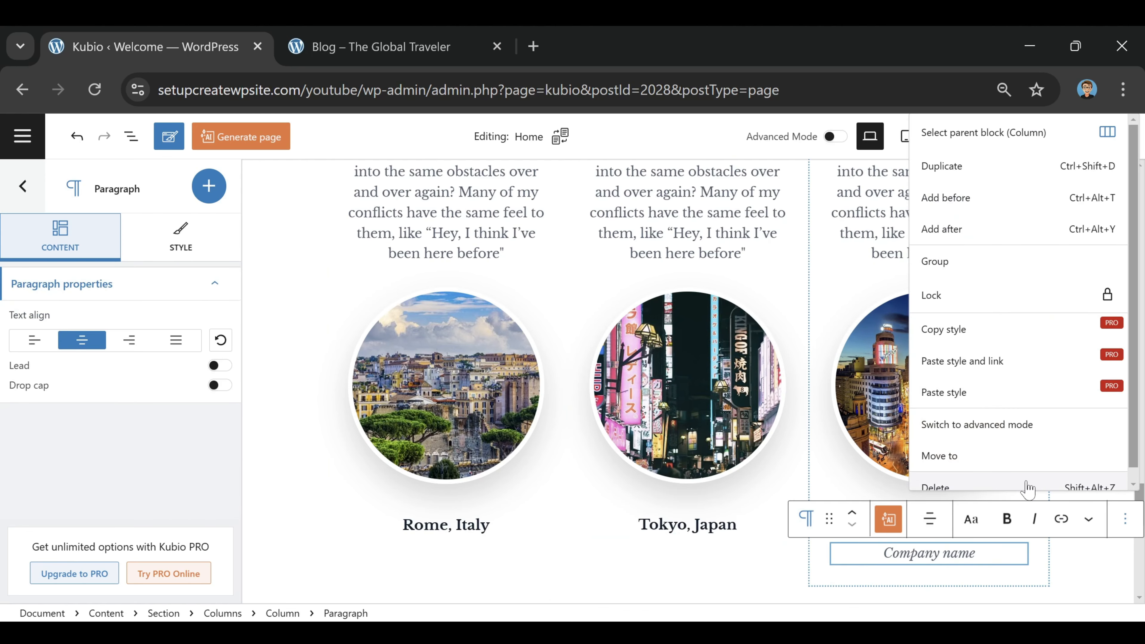
left_click(1022, 485)
left_click(821, 592)
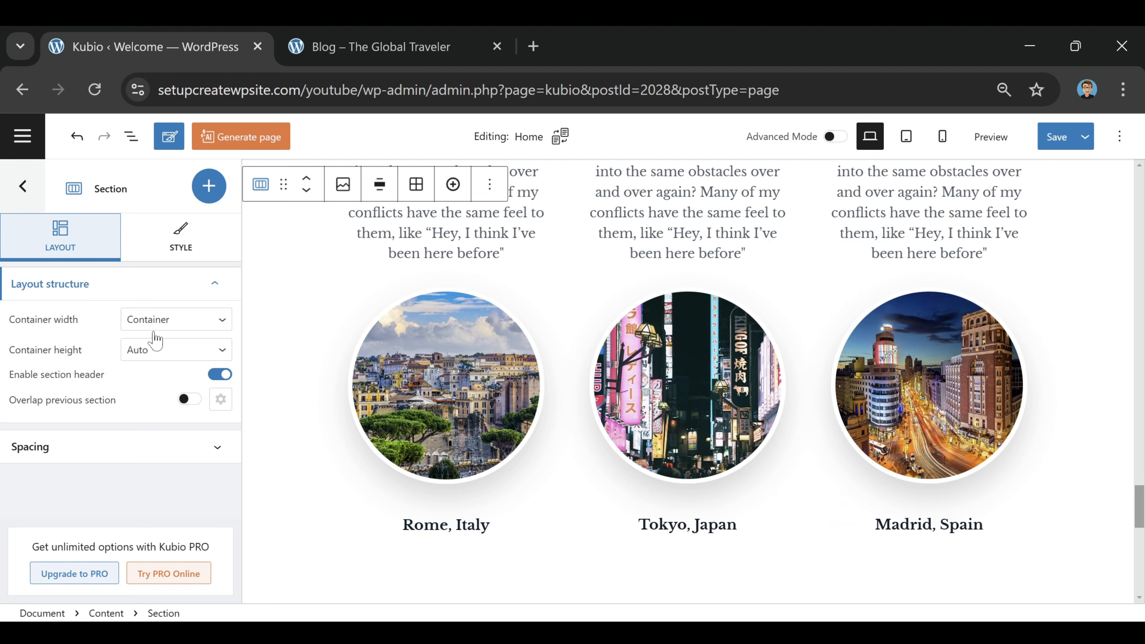
Step: Replace the three quotes with travel texts beginning "Rome was a timeless journey", "Tokyo was an unforgettable adventure" and "Madrid was a vibrant adventure"
scroll(817, 563, "up", 4)
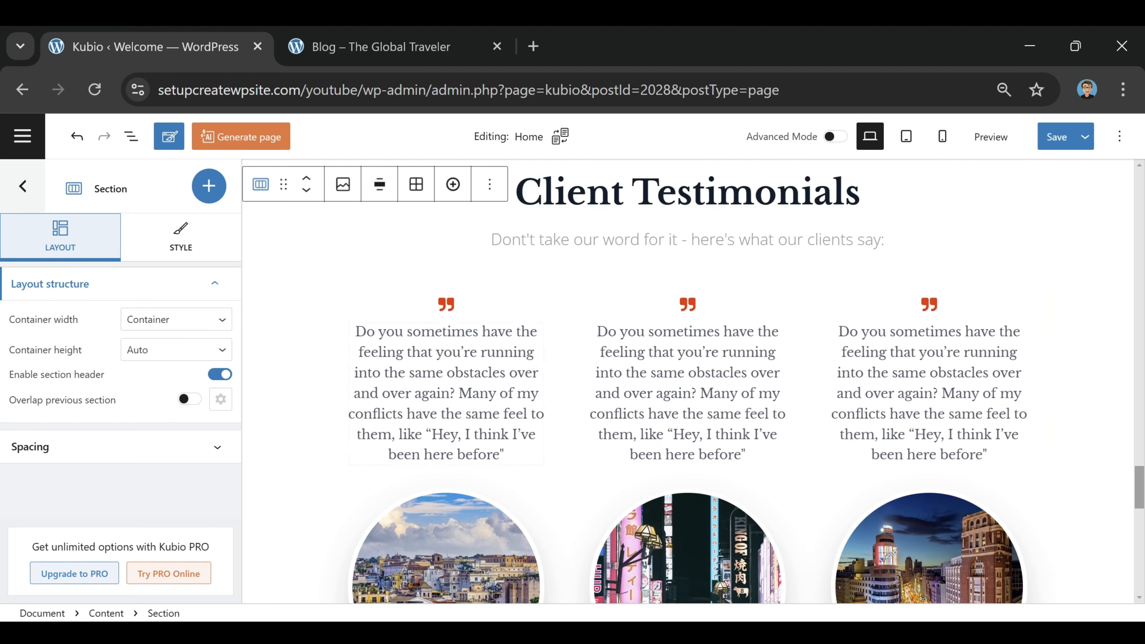
scroll(811, 460, "down", 4)
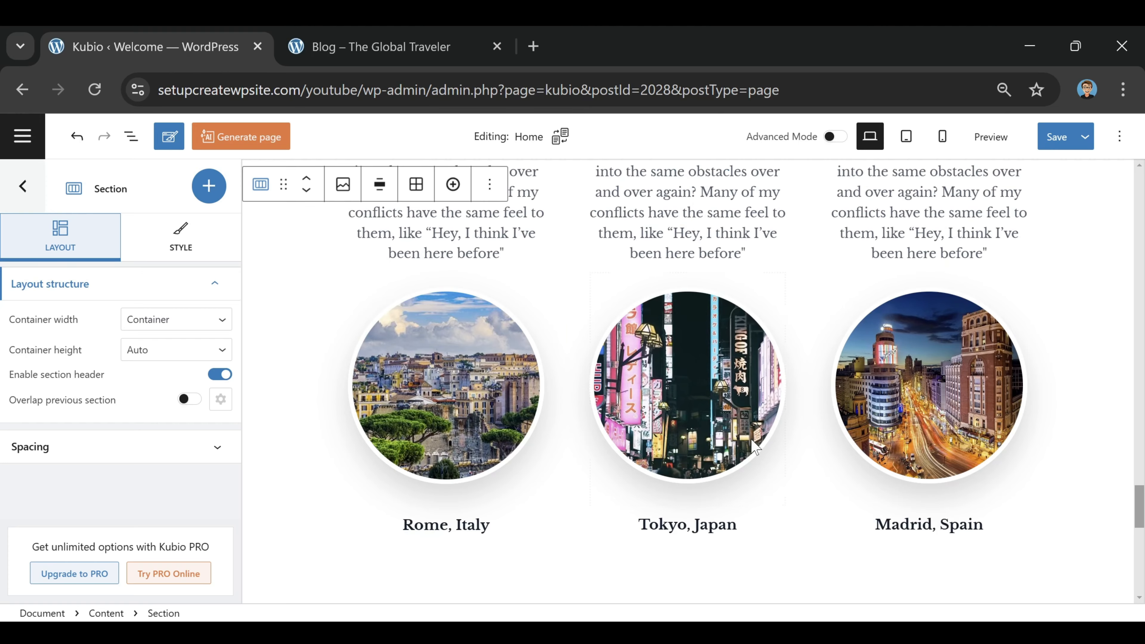
scroll(756, 447, "up", 4)
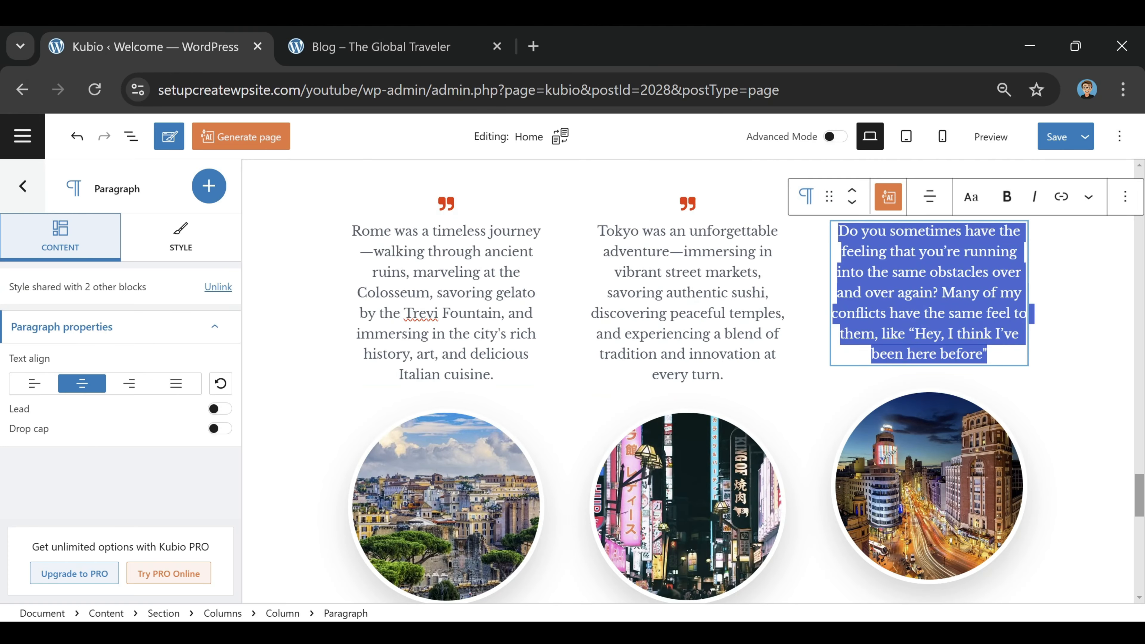
type("Madrid was a vibrant adventure—exploring the Prado Museum, strolling through Retiro Park, indulging in tapas, and experiencing the lively energy of Plaza Mayor. The passion was unforgettable.")
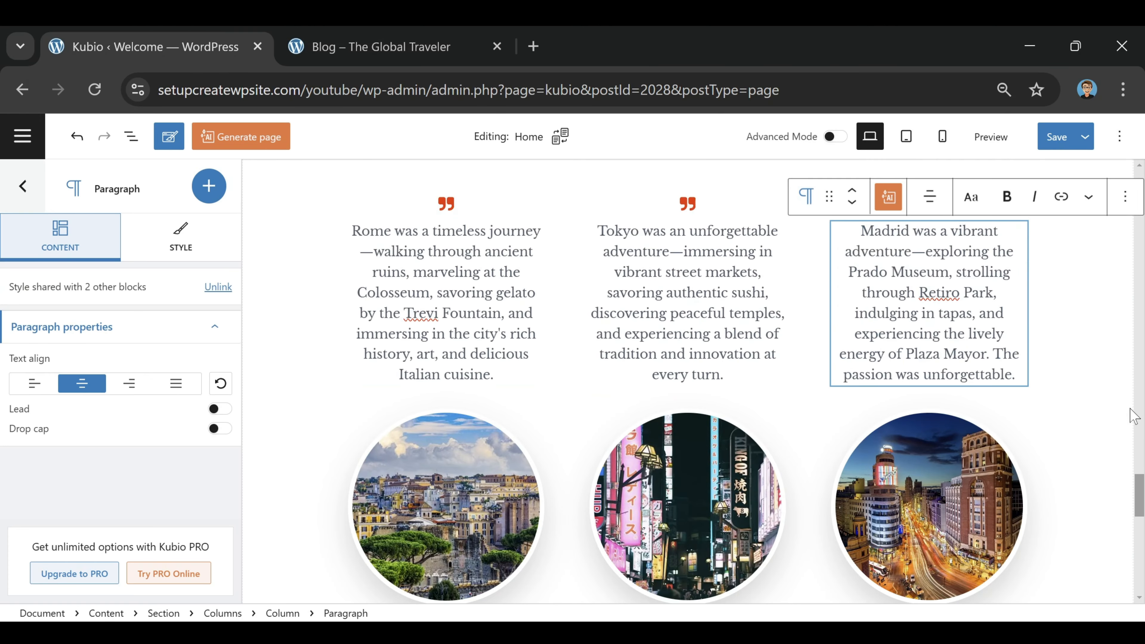
left_click(1089, 380)
Step: Change the section heading to "My Favorite Destinations" and its subtitle to "Exploring the World One Dream Destination at a Time"
scroll(629, 375, "down", 3)
scroll(632, 381, "down", 3)
scroll(805, 460, "up", 5)
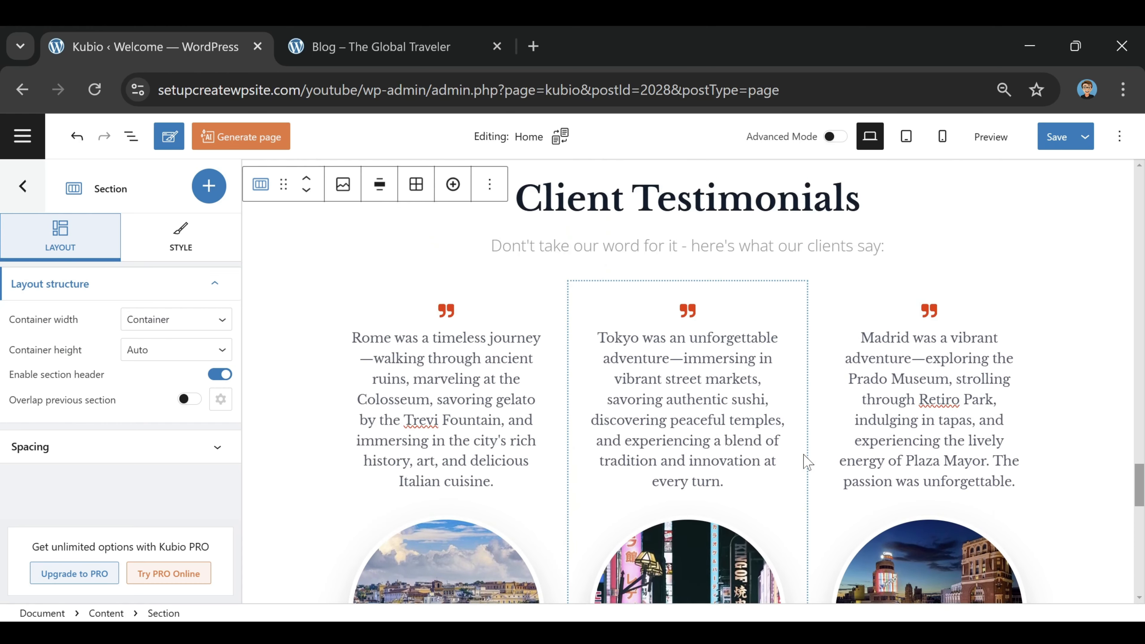
scroll(807, 461, "up", 2)
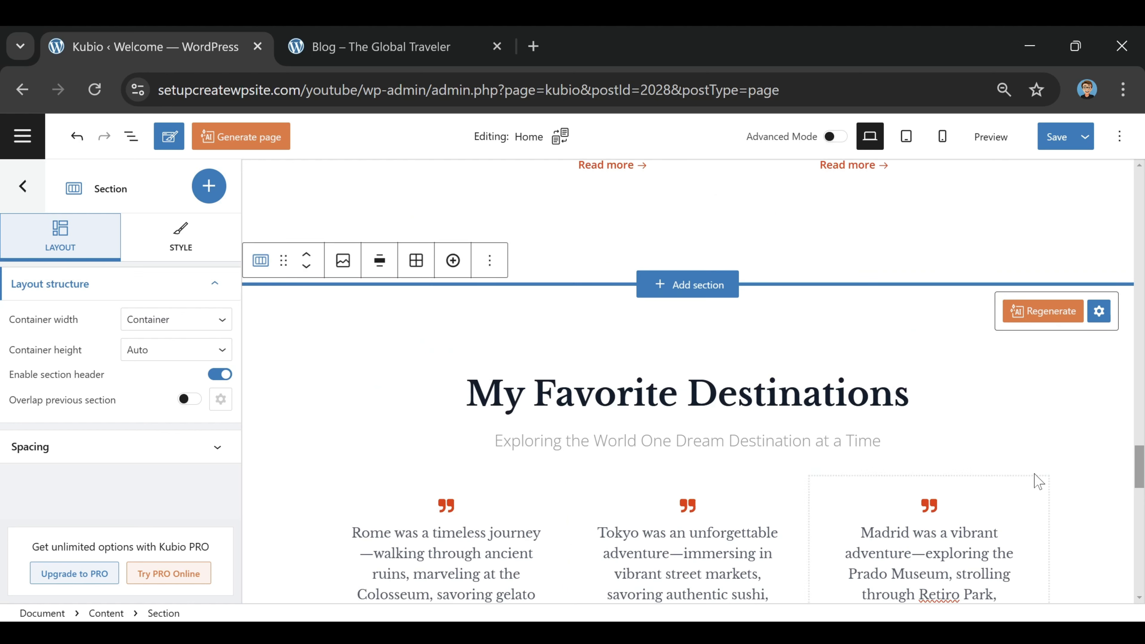
Step: Look over the edited destinations section and how it leads into the contact banner below
scroll(1035, 478, "down", 2)
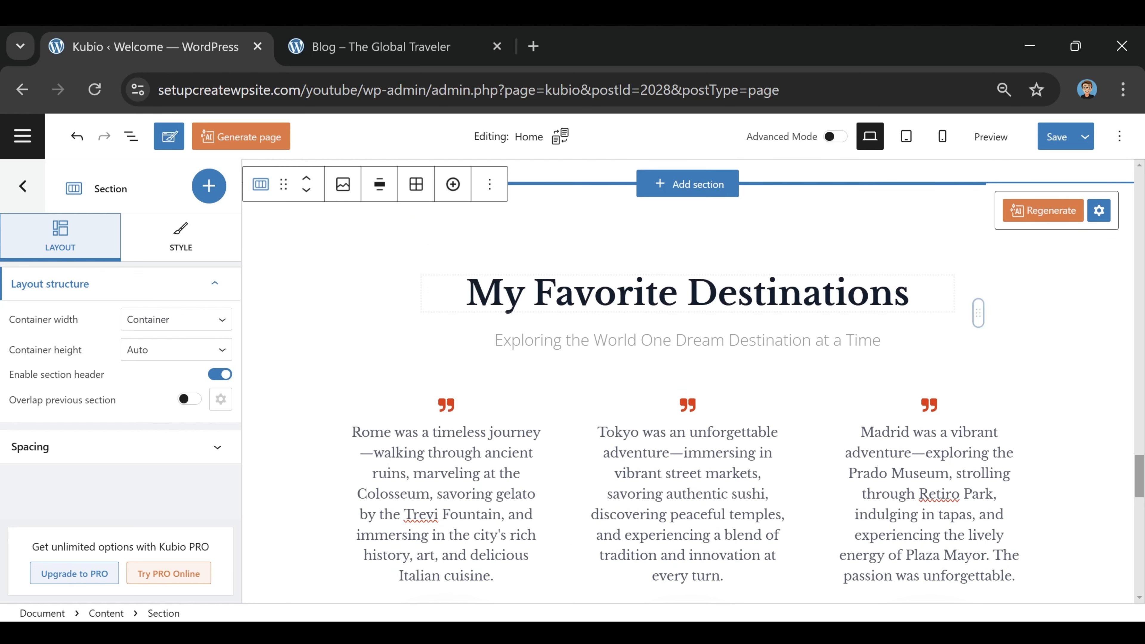
scroll(686, 455, "down", 4)
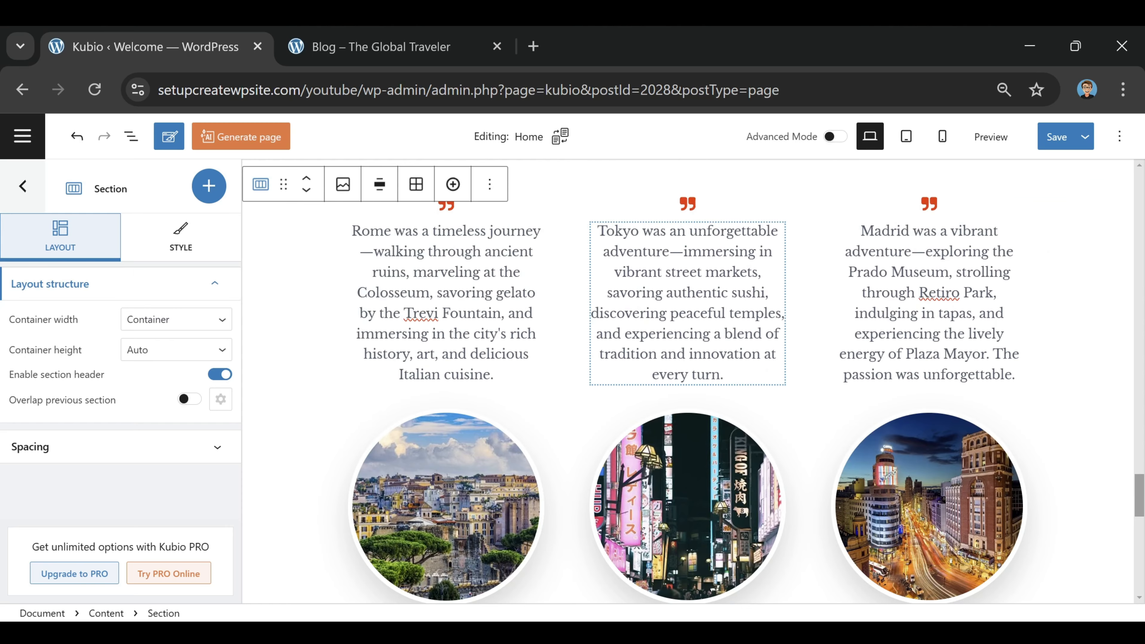
scroll(669, 440, "down", 12)
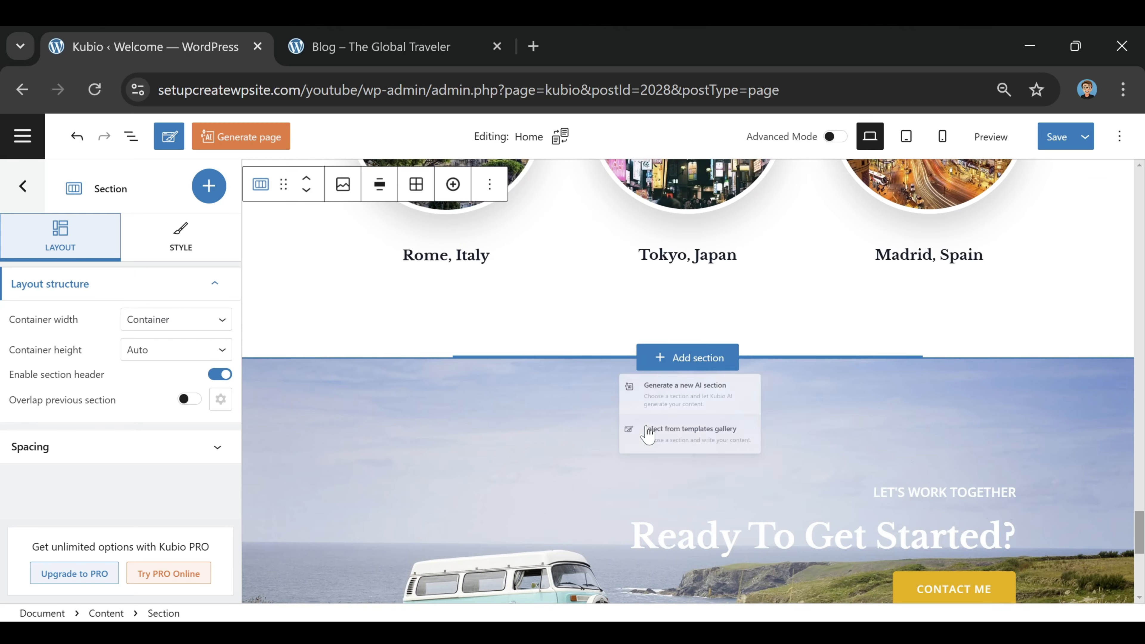
scroll(902, 422, "up", 4)
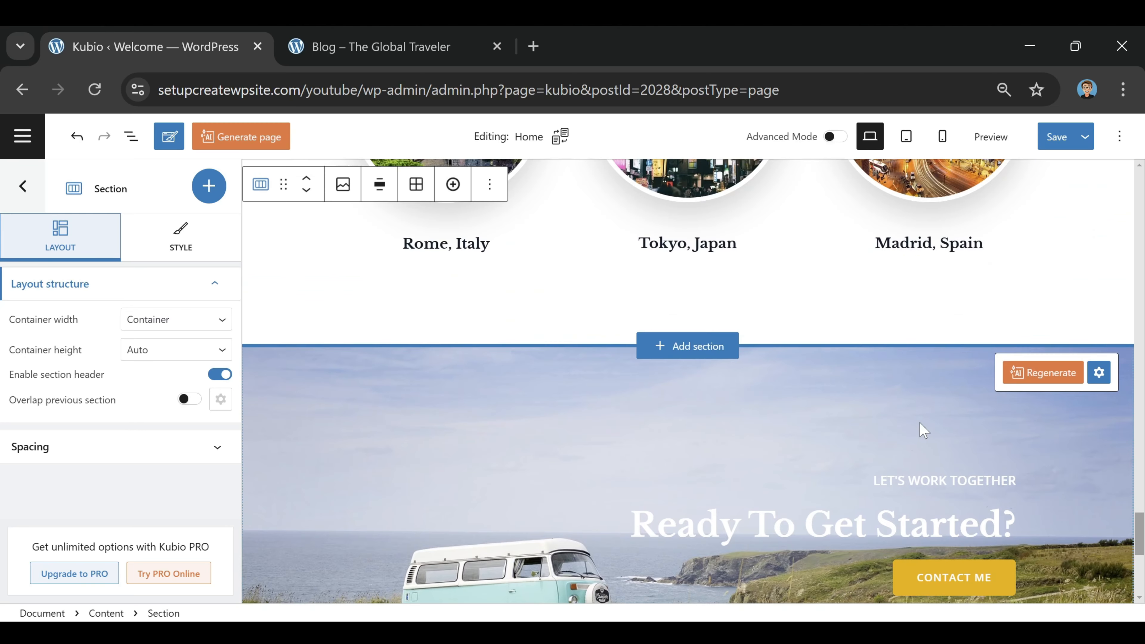
Step: Move the "Ready To Get Started?" section up so it sits directly above the "My Favorite Destinations" section
left_click(289, 388)
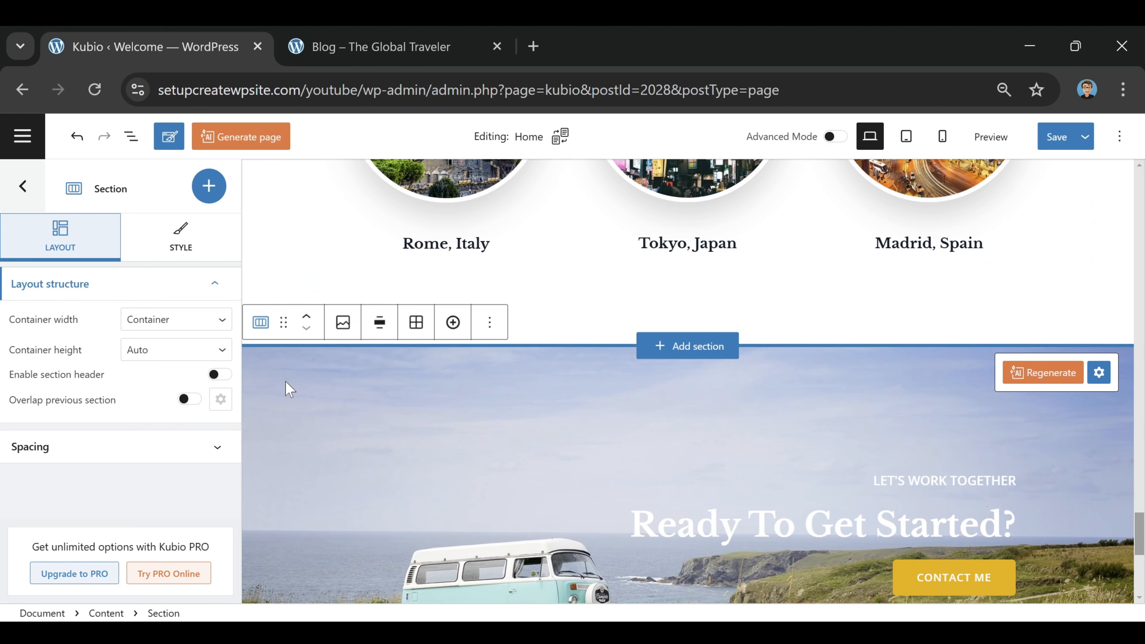
left_click(306, 315)
scroll(843, 430, "down", 17)
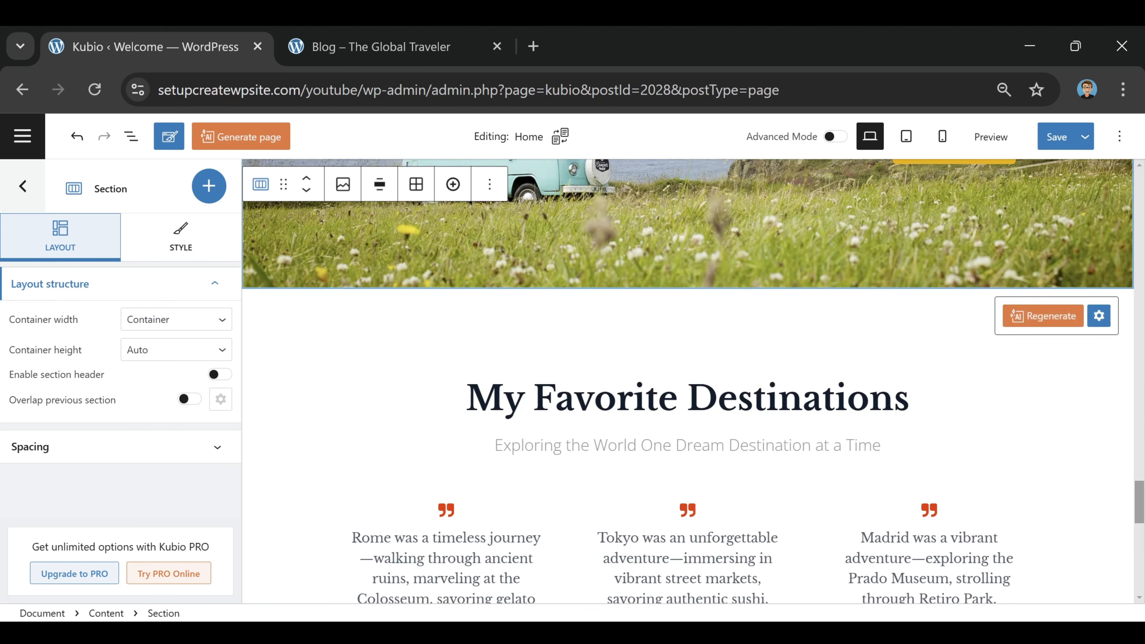
scroll(816, 266, "down", 5)
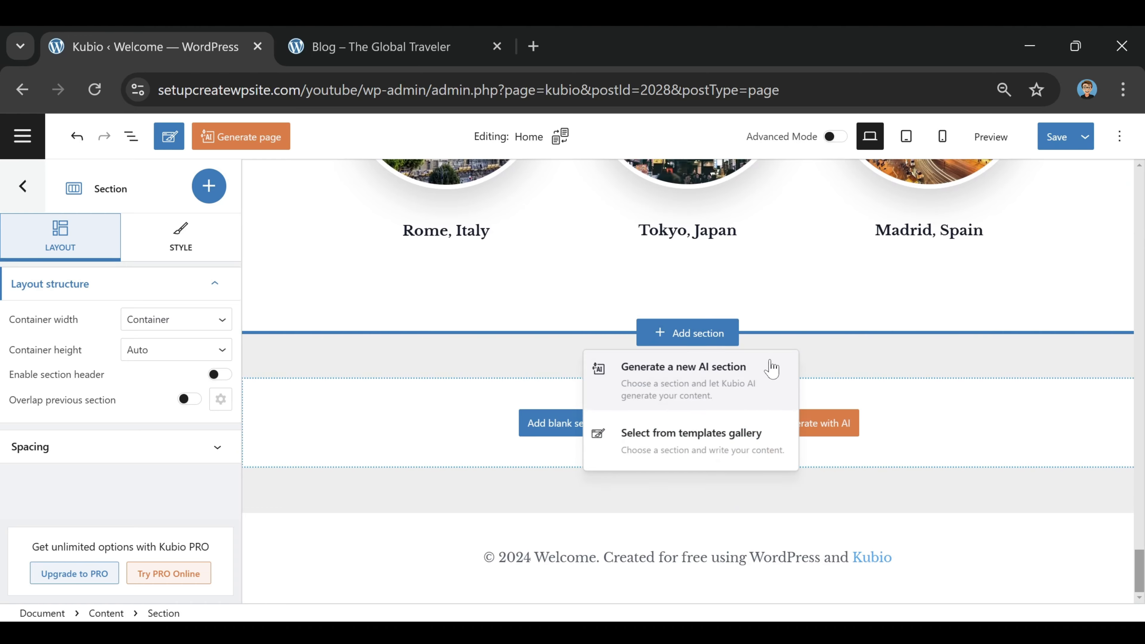
Step: Look over the section order and the posts in the "My Latest Travels" blog section of the home page
scroll(1030, 294, "up", 14)
scroll(793, 551, "up", 15)
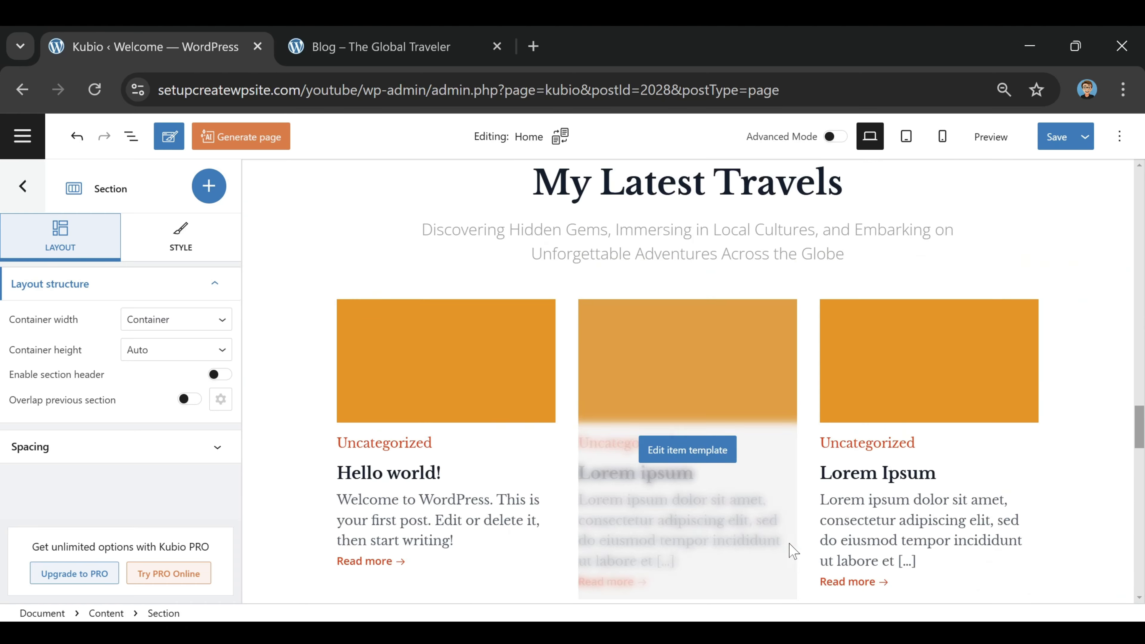
scroll(795, 580, "up", 10)
scroll(834, 347, "down", 4)
scroll(833, 347, "down", 5)
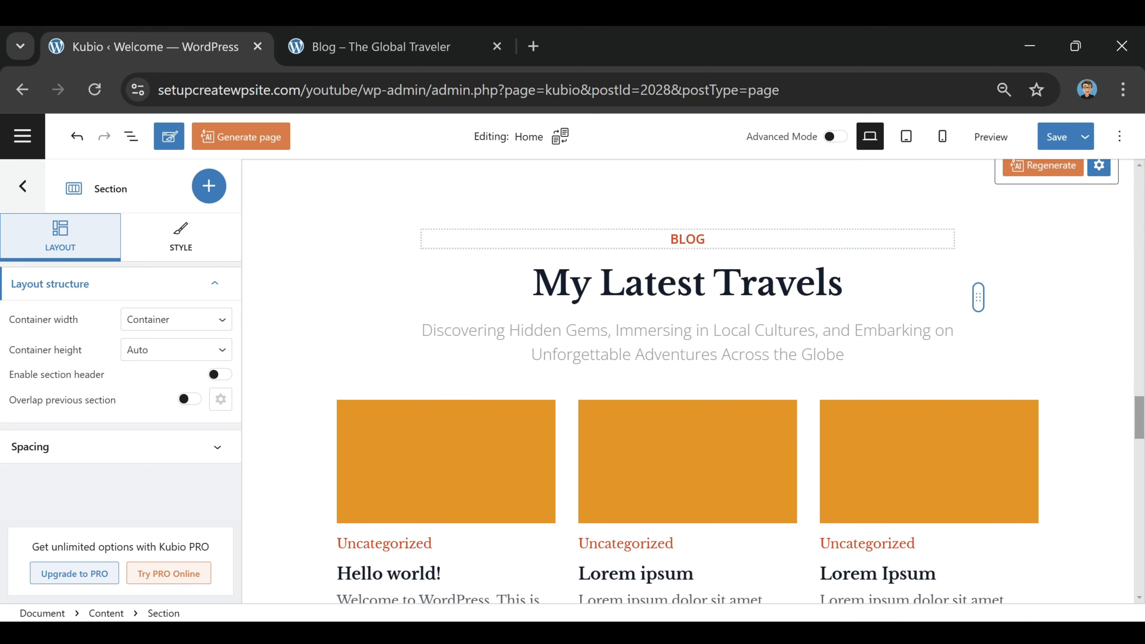
scroll(700, 452, "down", 2)
scroll(736, 361, "up", 5)
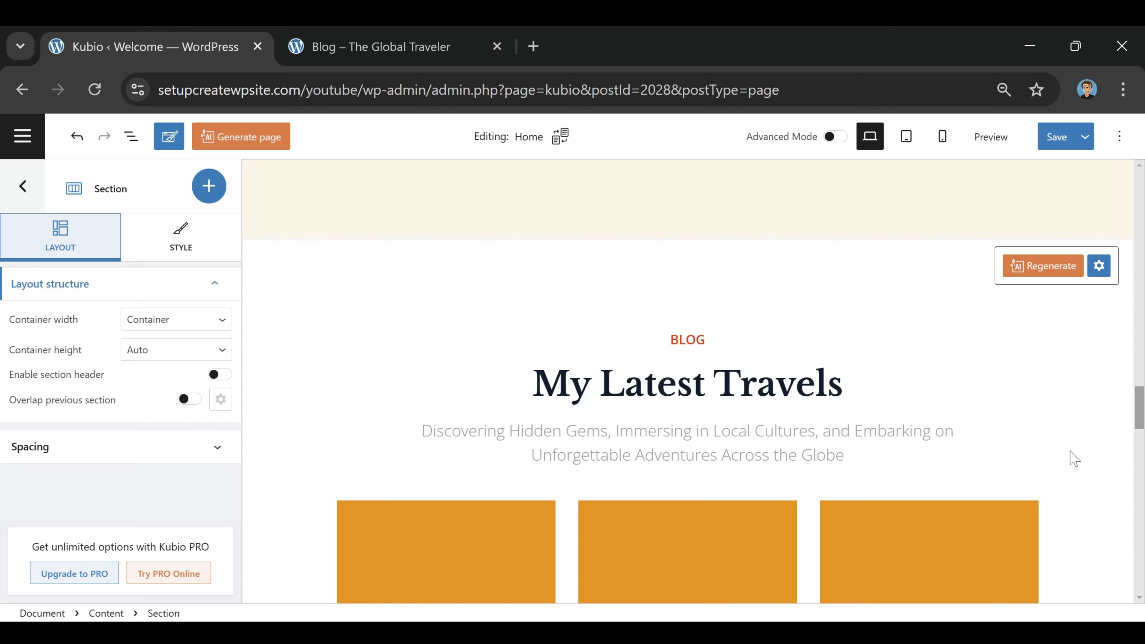
scroll(1071, 455, "up", 2)
scroll(1072, 454, "down", 3)
left_click(1077, 276)
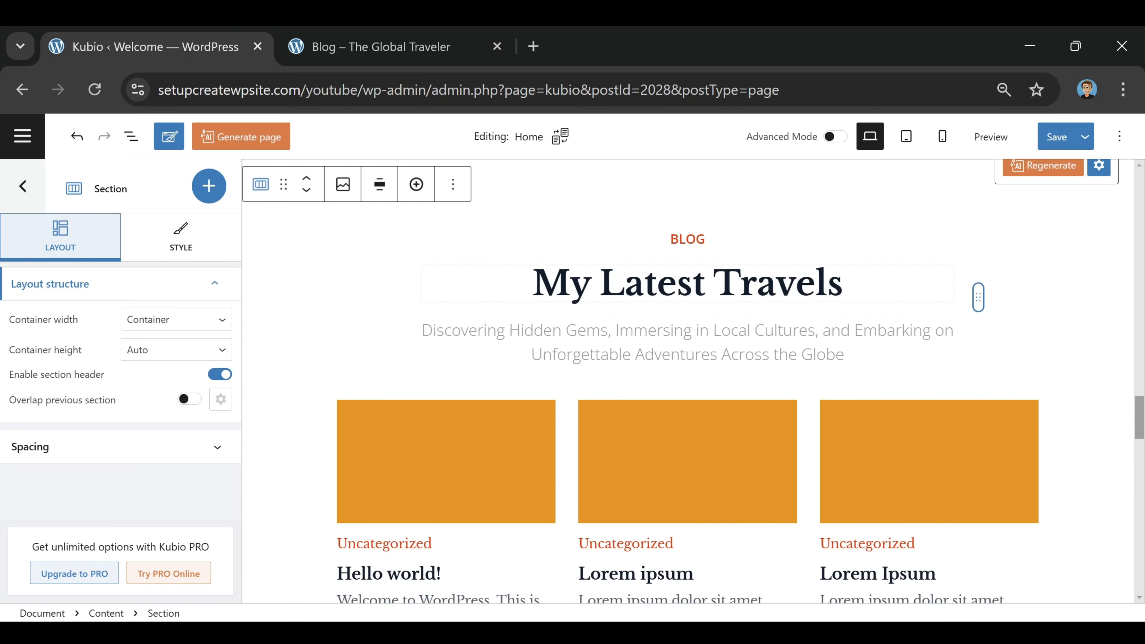
scroll(1025, 276, "up", 3)
Step: Save the home page and open its preview
left_click(1055, 138)
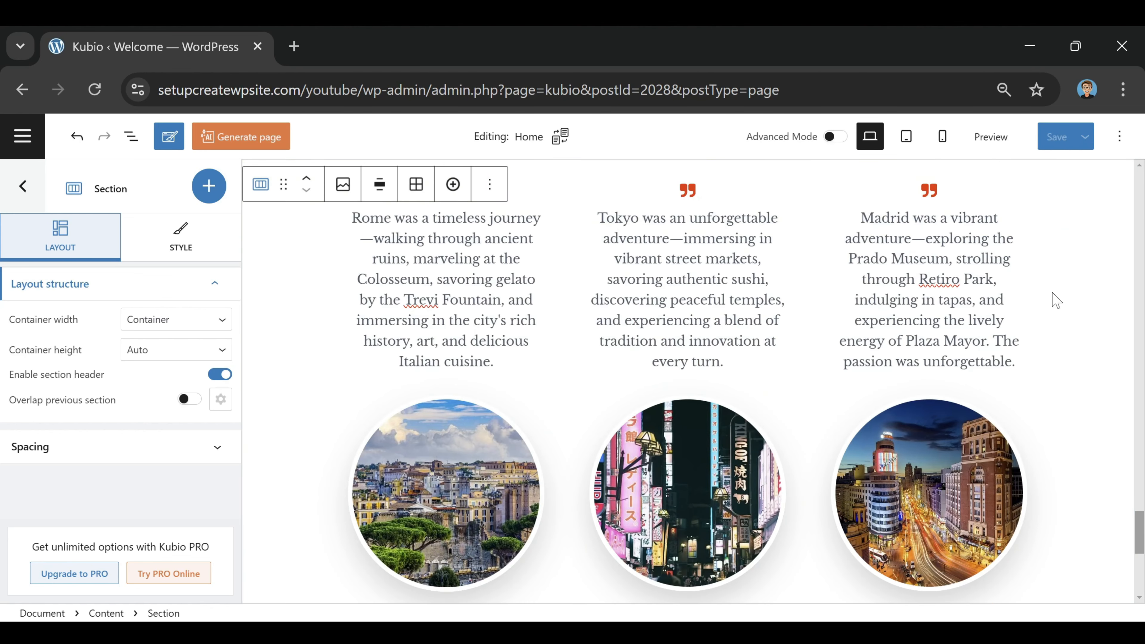
left_click(990, 137)
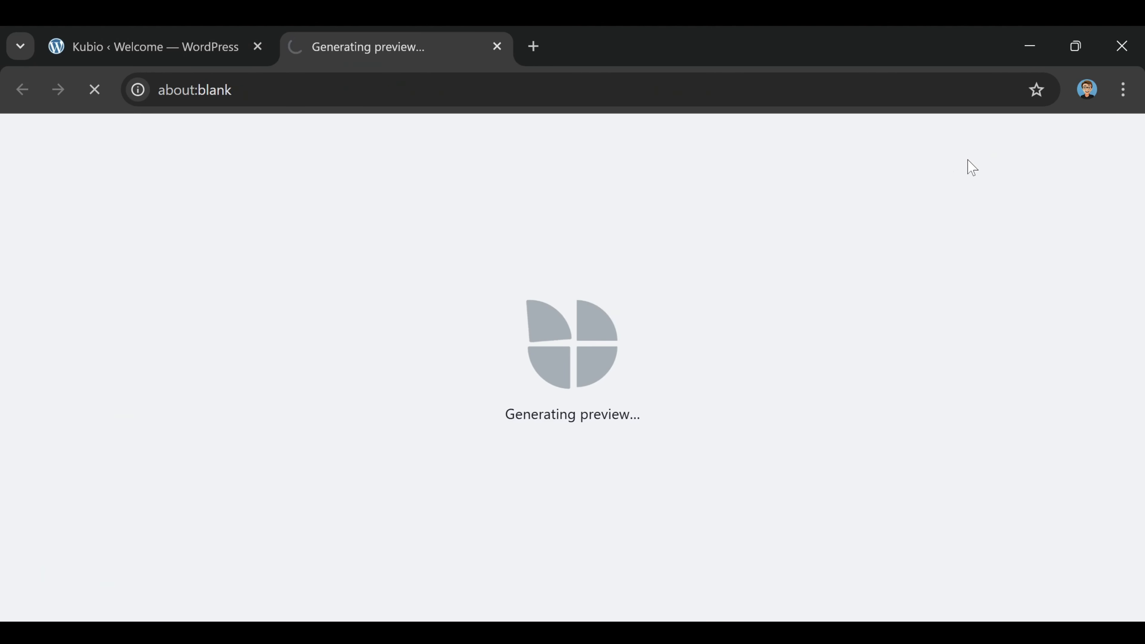
Step: Examine all sections of the previewed home page down to the footer and close the preview
scroll(396, 338, "down", 4)
scroll(388, 343, "down", 12)
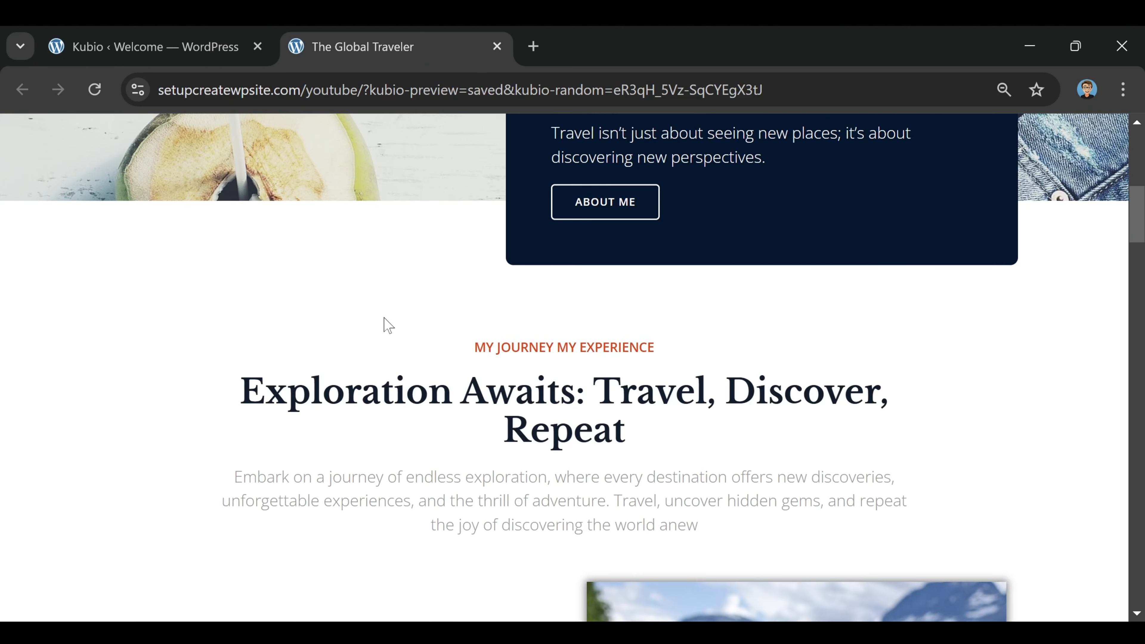
scroll(383, 302, "down", 12)
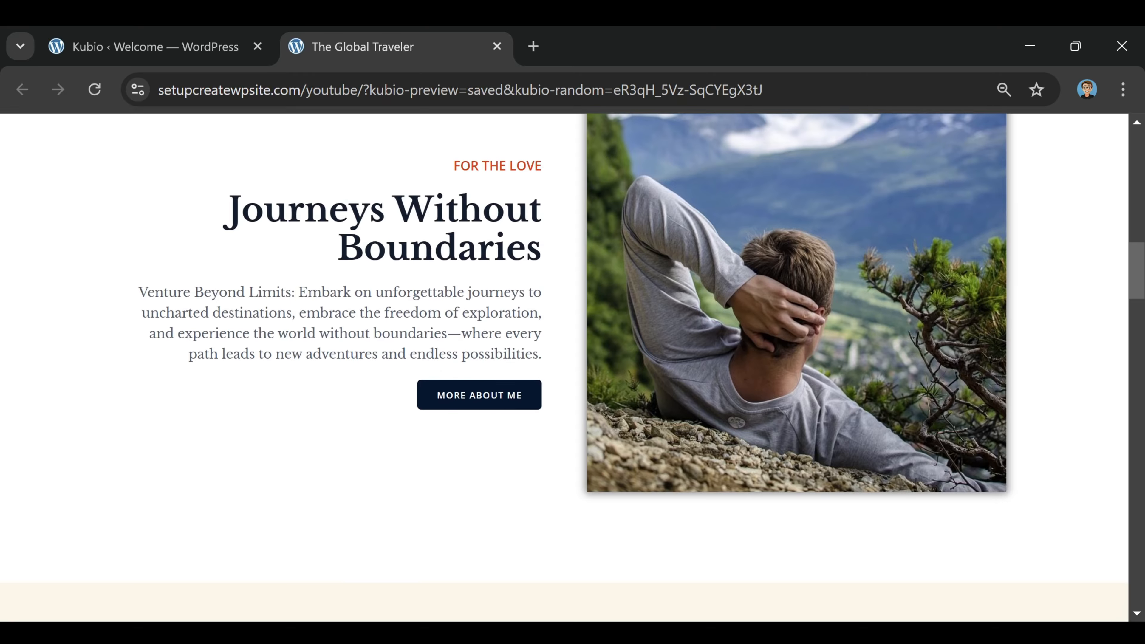
scroll(396, 273, "down", 12)
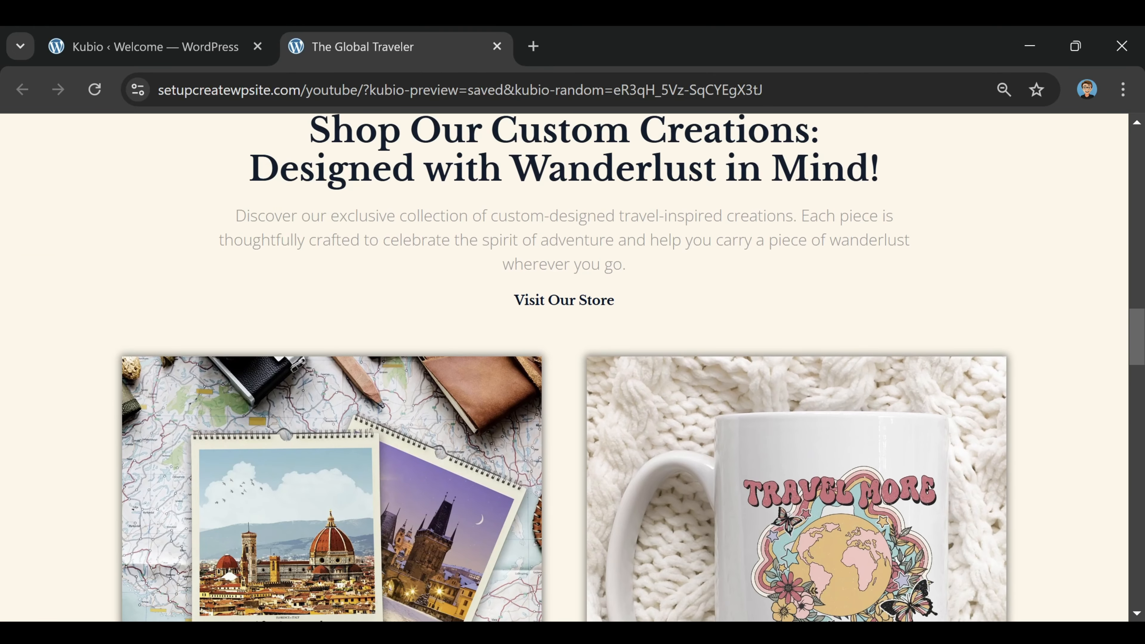
scroll(394, 206, "down", 14)
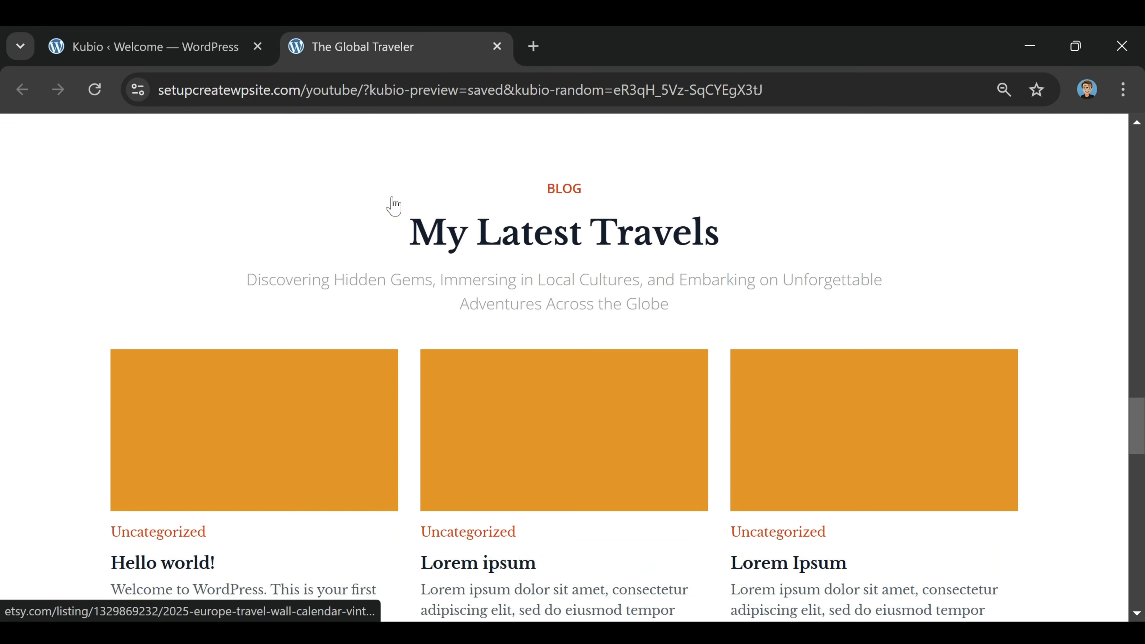
scroll(685, 269, "up", 4)
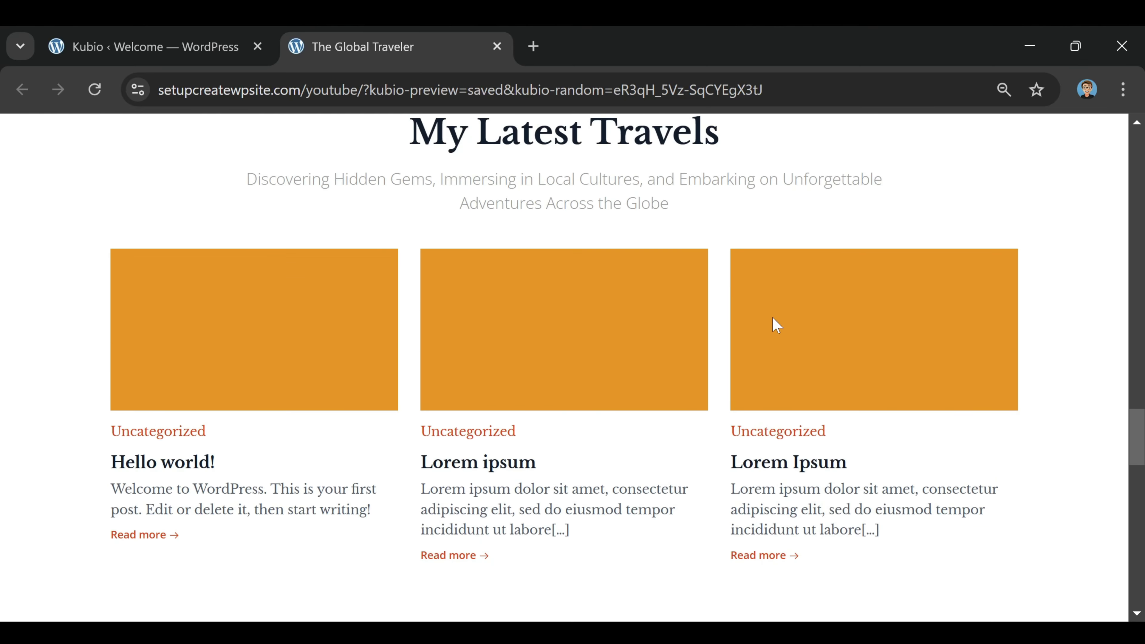
scroll(774, 324, "down", 8)
scroll(644, 251, "down", 10)
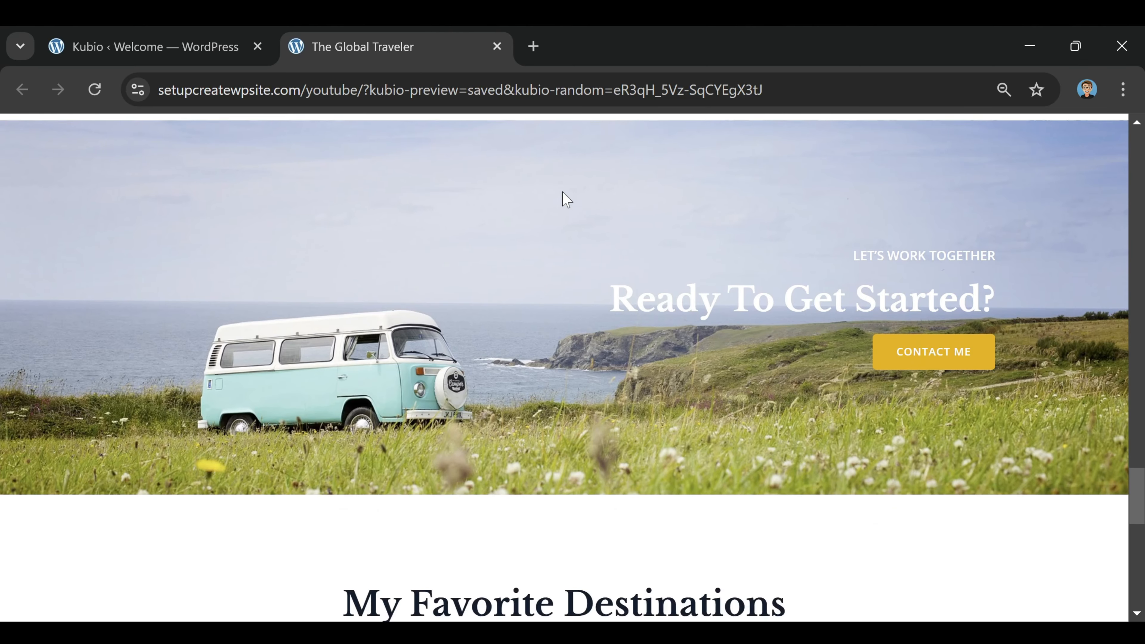
scroll(834, 201, "down", 8)
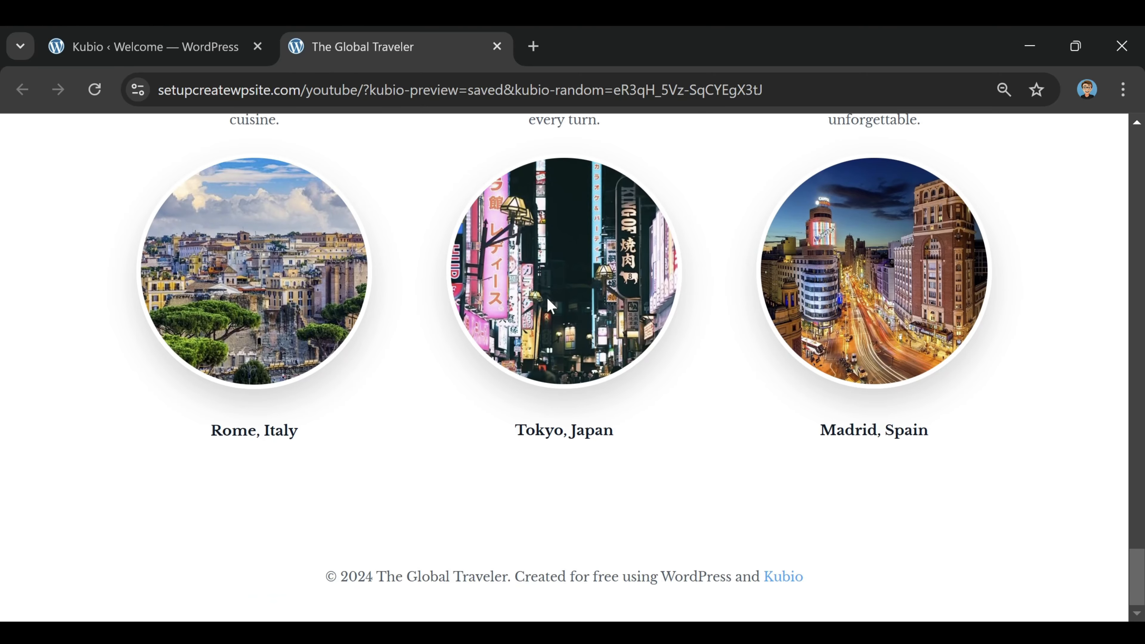
scroll(905, 468, "up", 20)
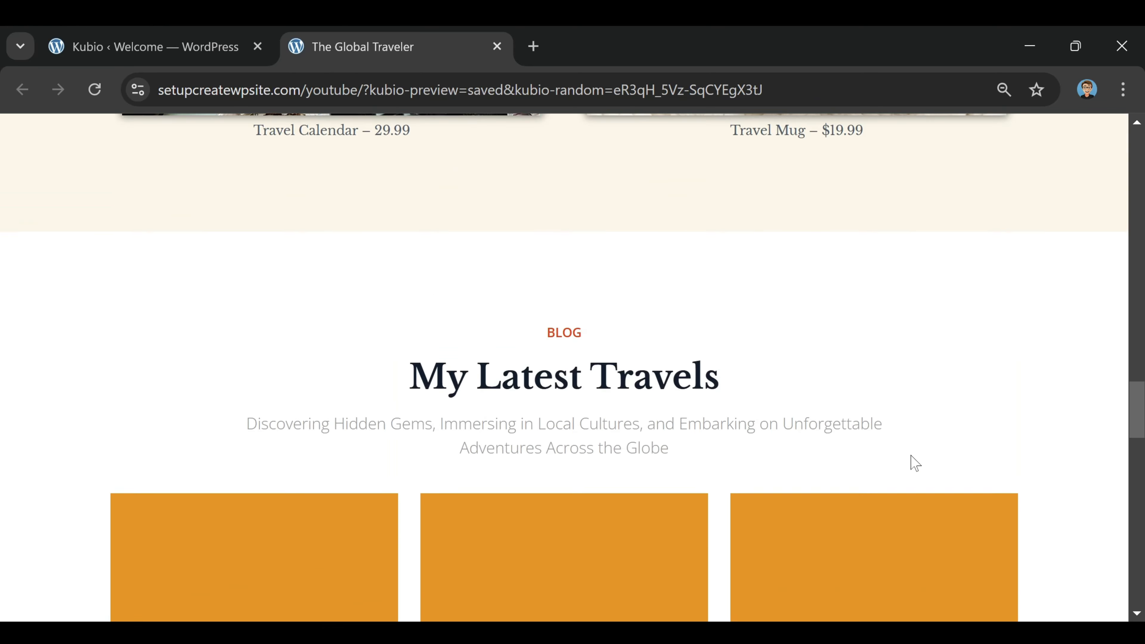
scroll(918, 455, "up", 15)
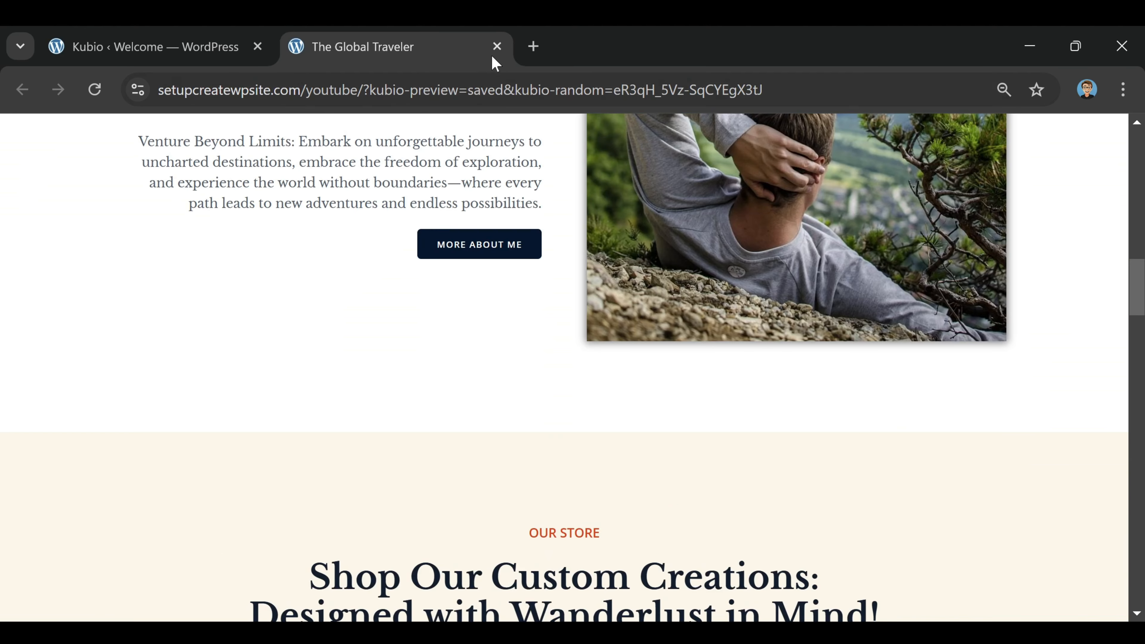
left_click(498, 46)
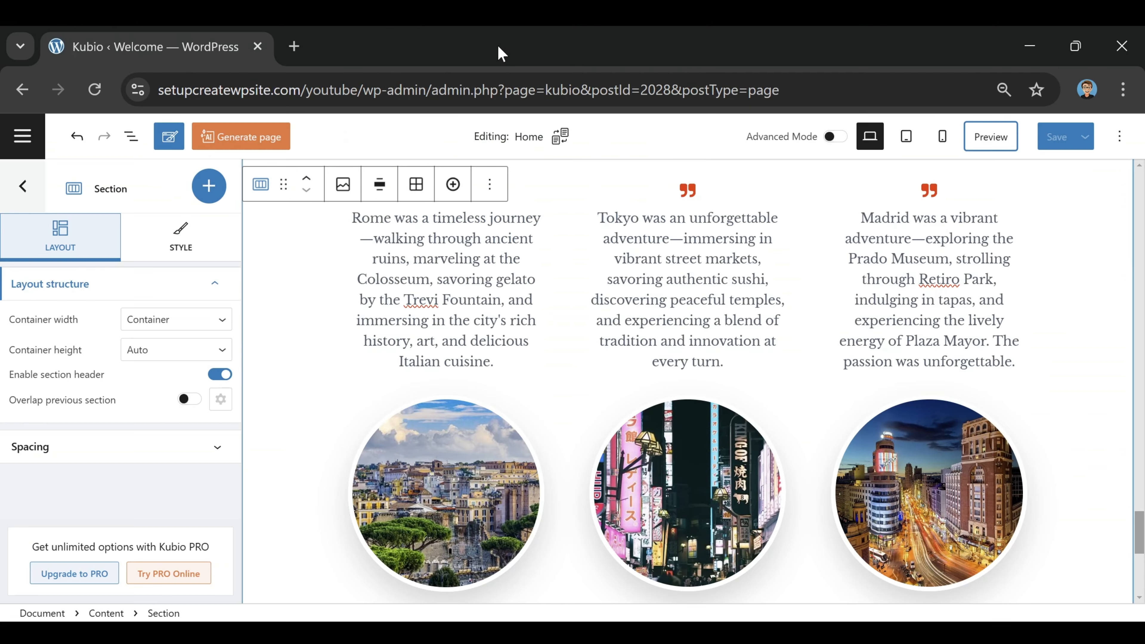
Step: Leave the page editor and return to the WordPress dashboard
left_click(22, 143)
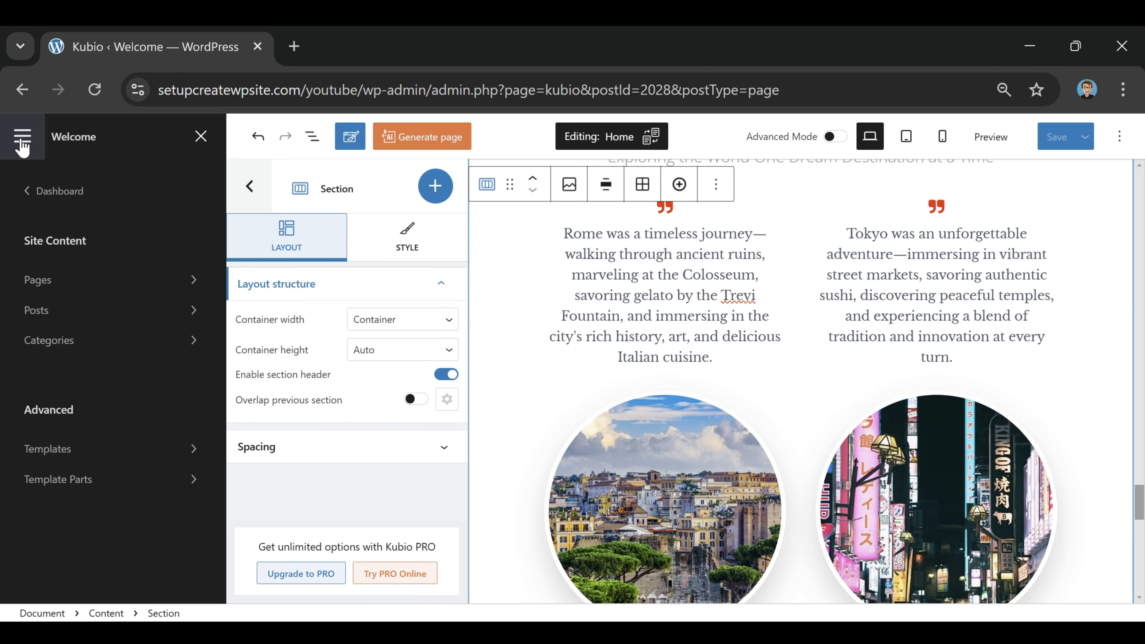
left_click(54, 192)
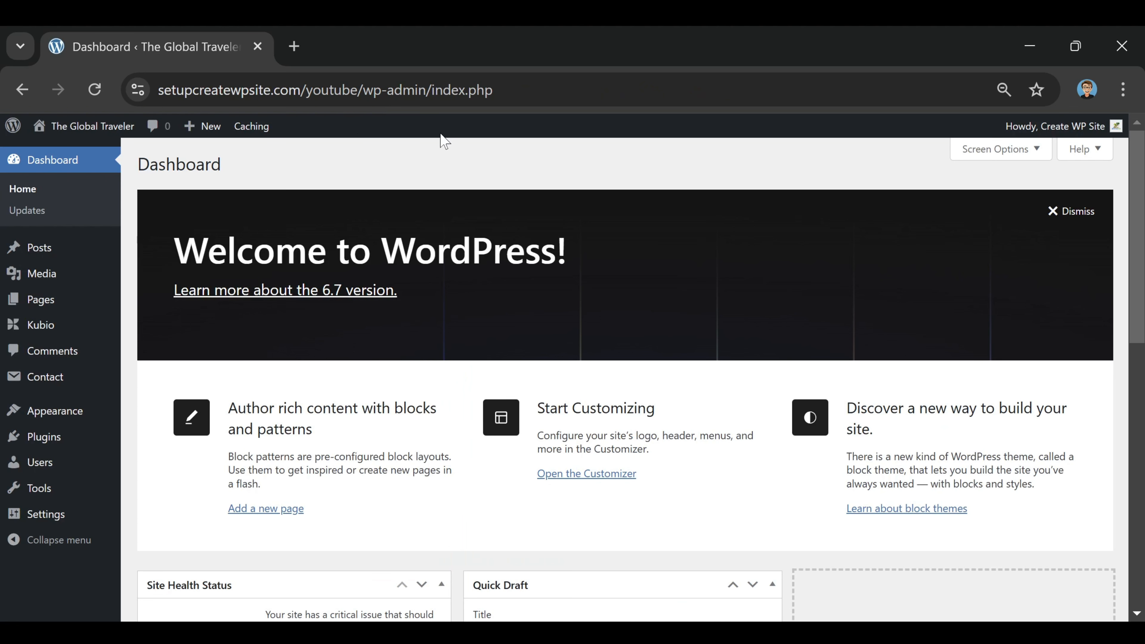
Step: Move all existing blog posts to the trash and start a new post
mouse_move(38, 253)
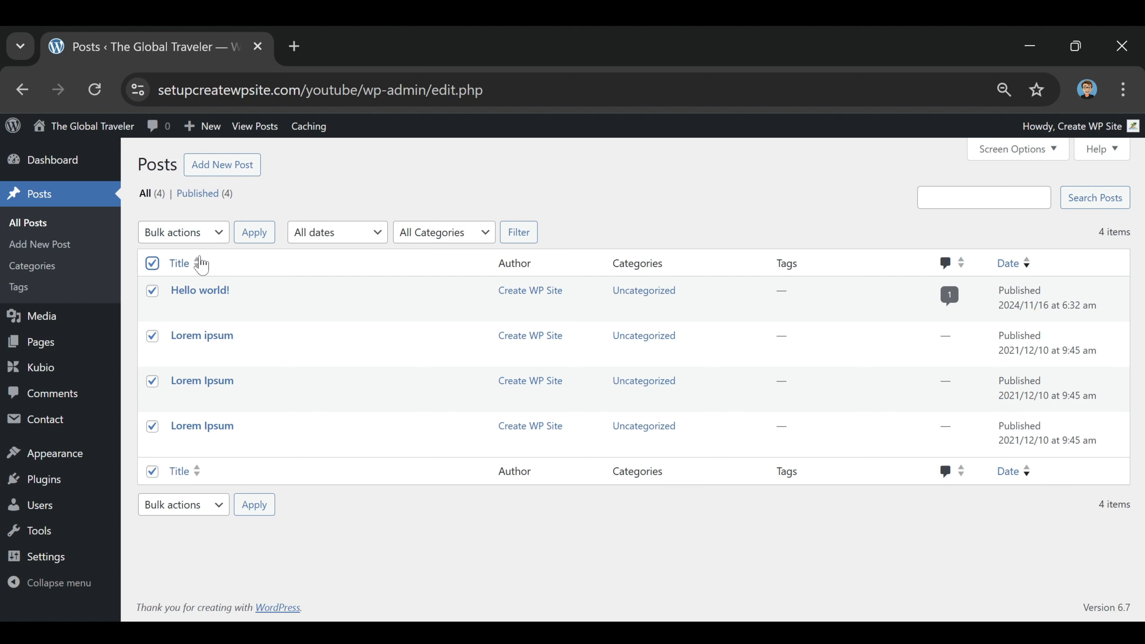
left_click(220, 238)
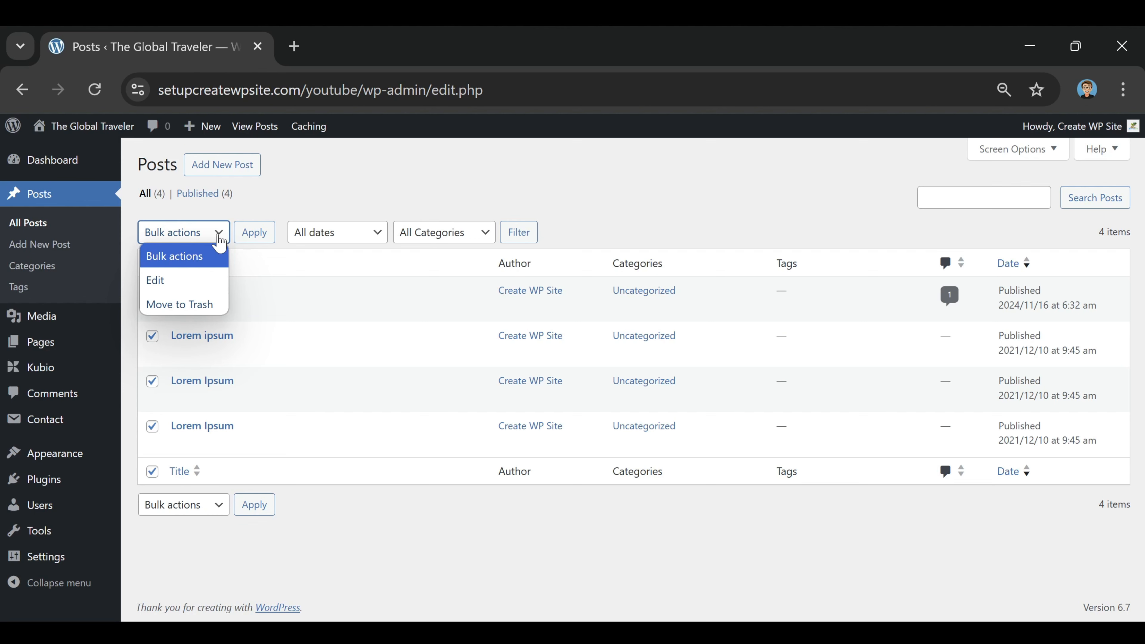
left_click(190, 305)
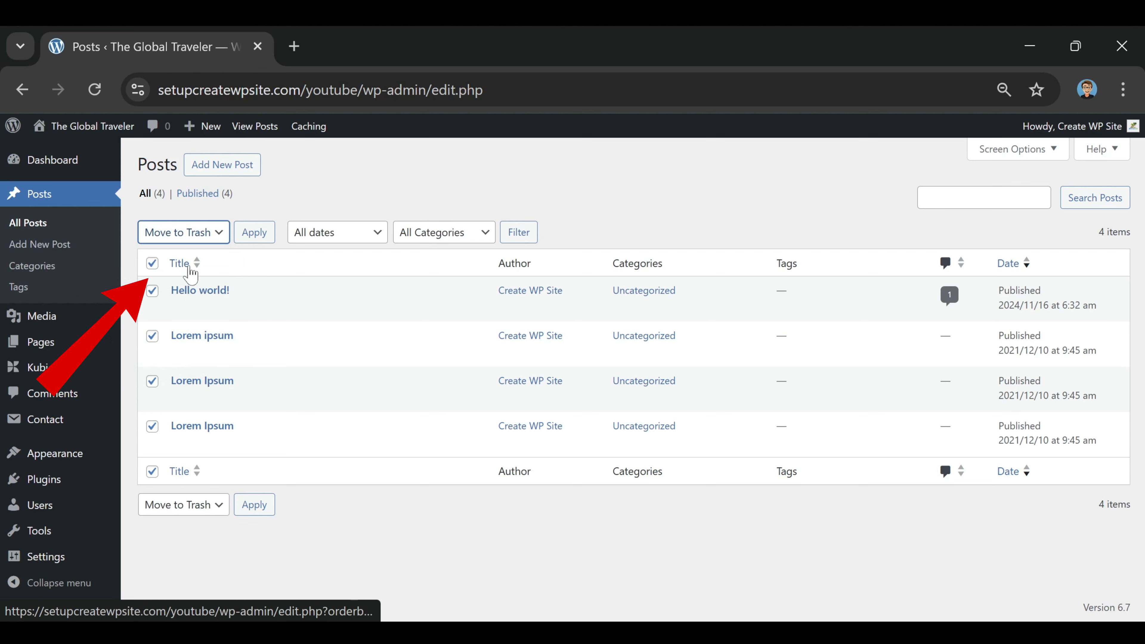
left_click(256, 233)
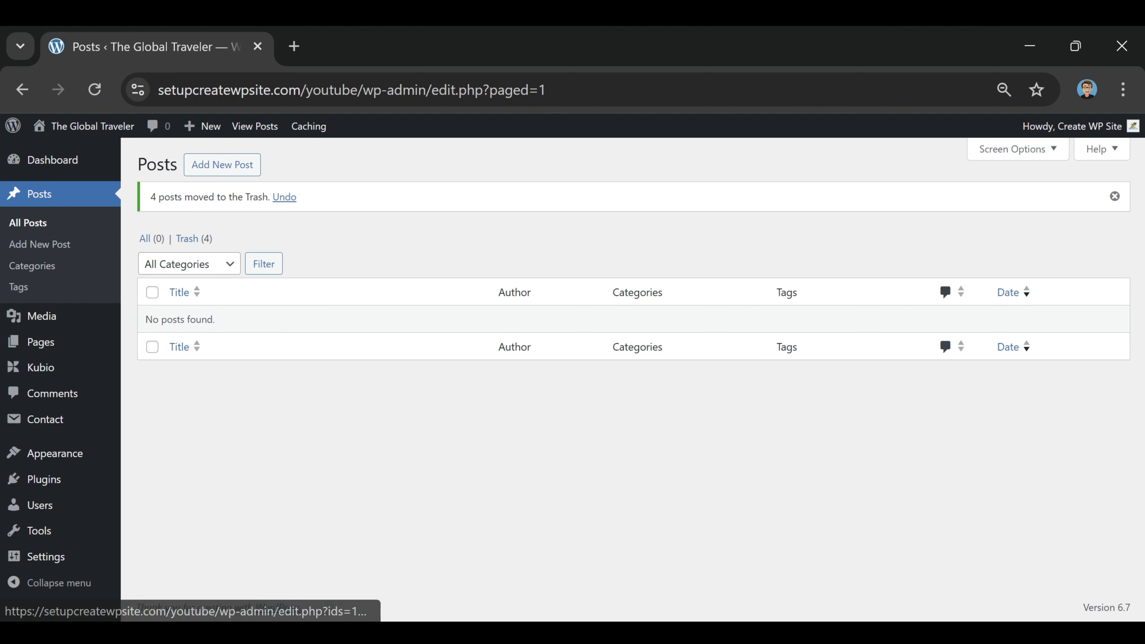
left_click(216, 173)
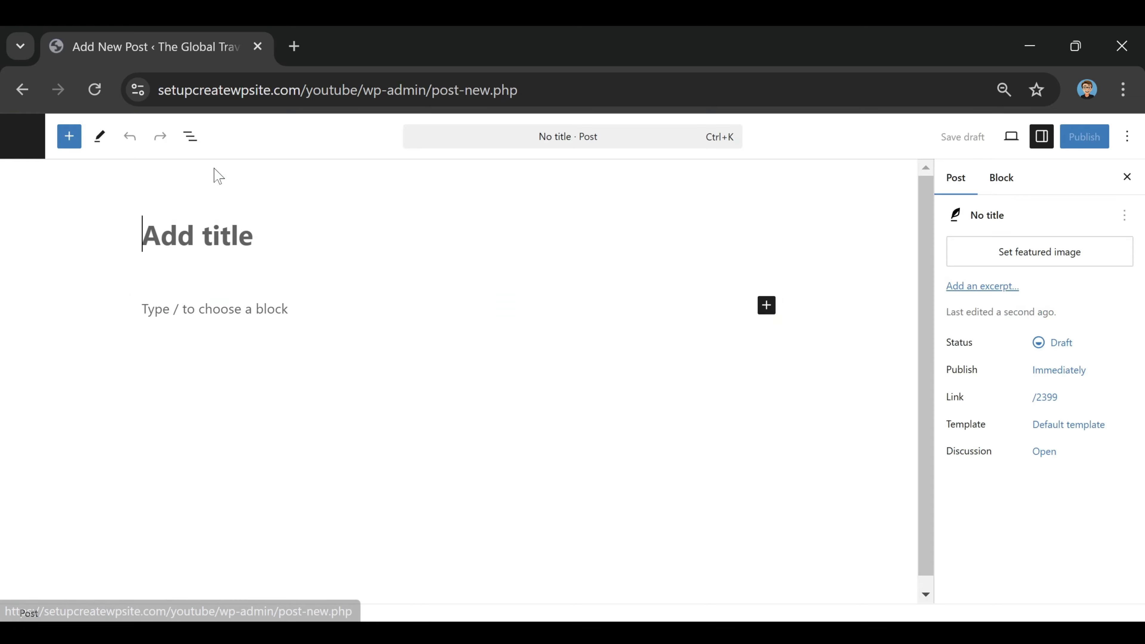
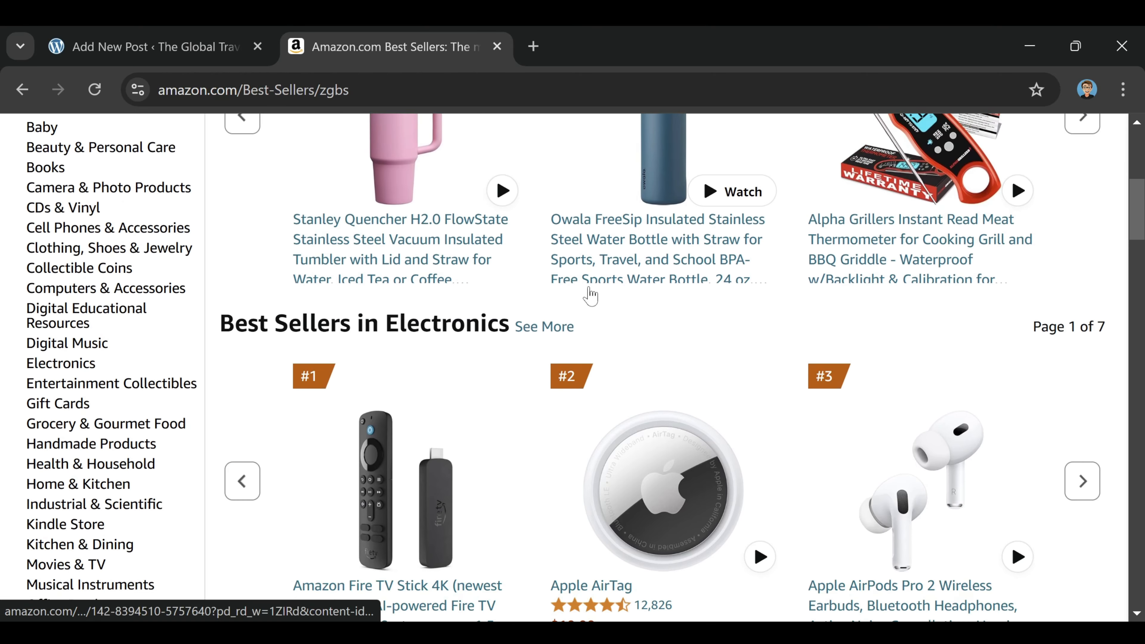
Step: Find the Apple AirPods Pro 2 among Amazon's best sellers in electronics and view its product page
scroll(613, 289, "down", 3)
scroll(760, 255, "down", 2)
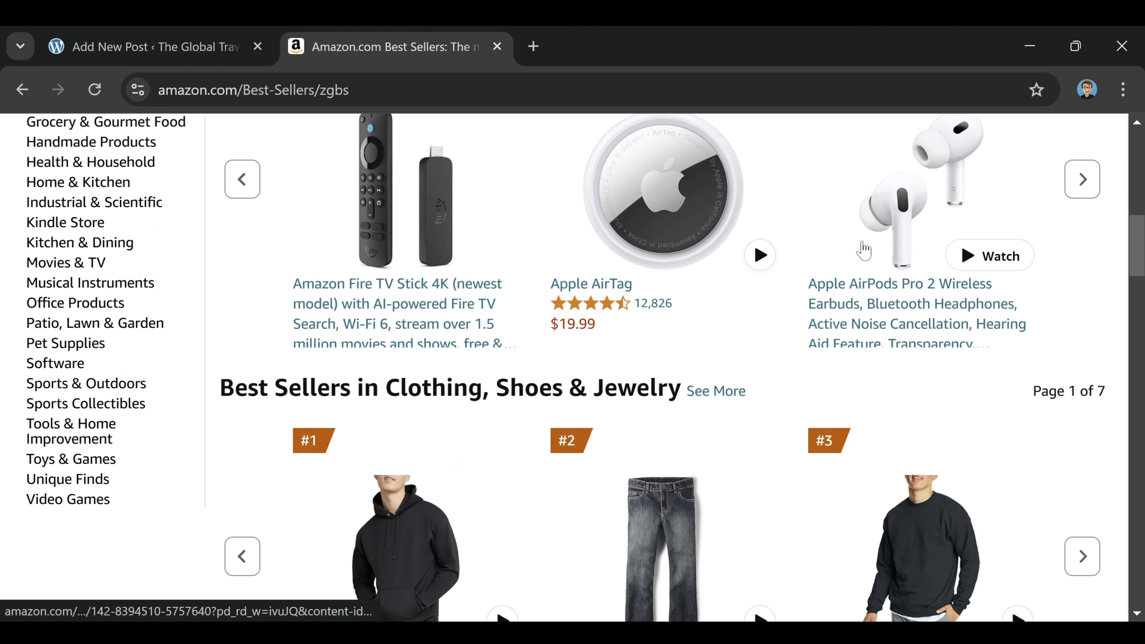
scroll(749, 417, "up", 2)
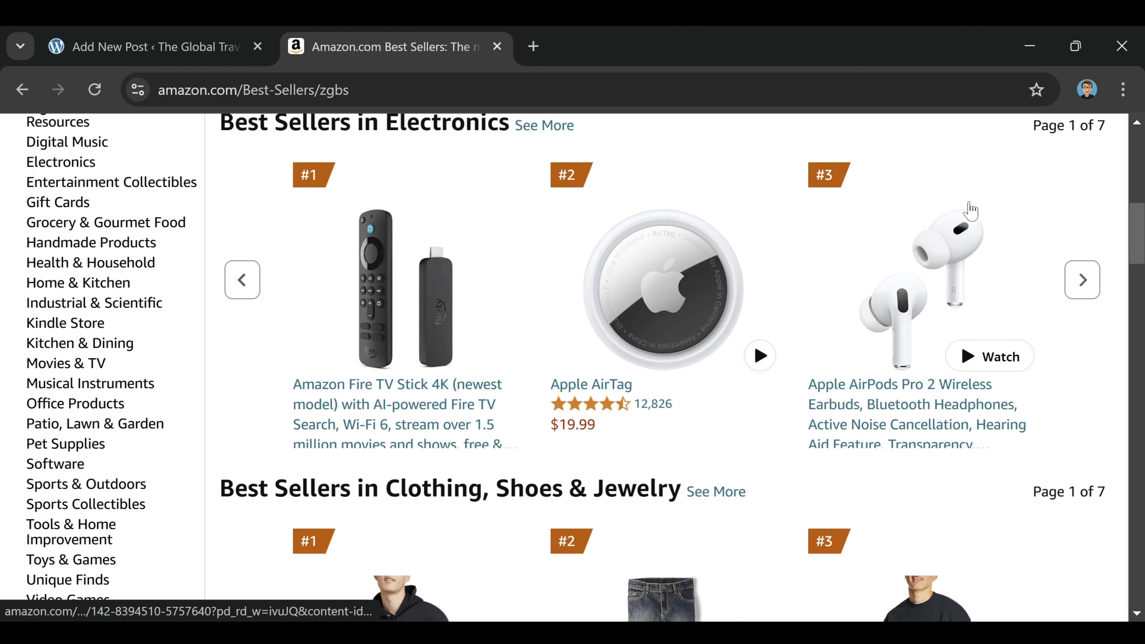
left_click(905, 413)
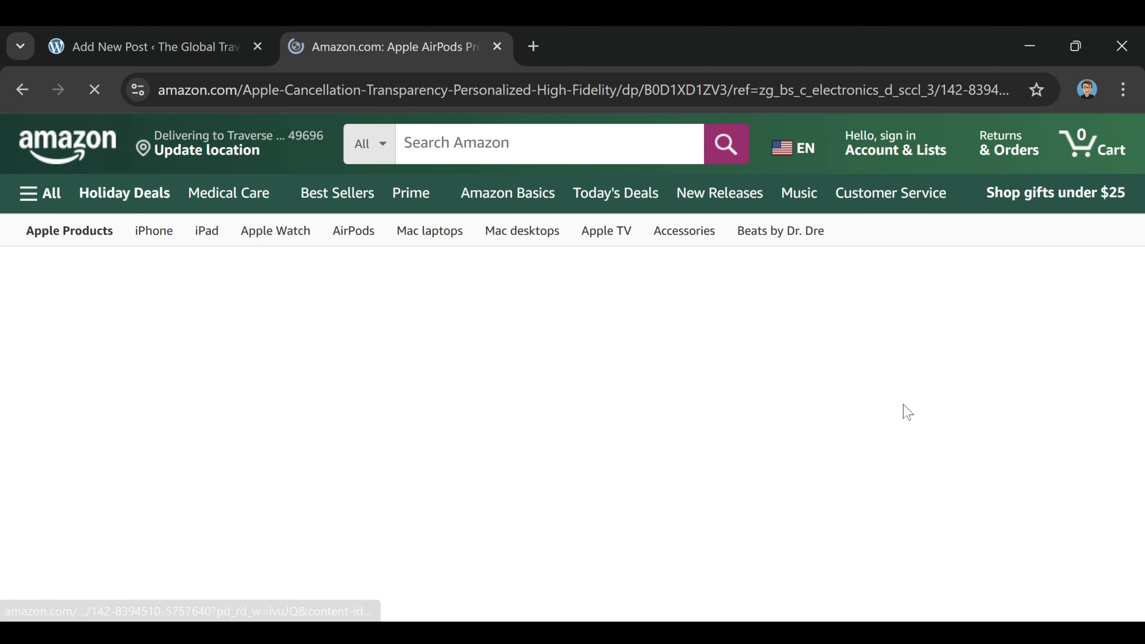
scroll(637, 424, "down", 2)
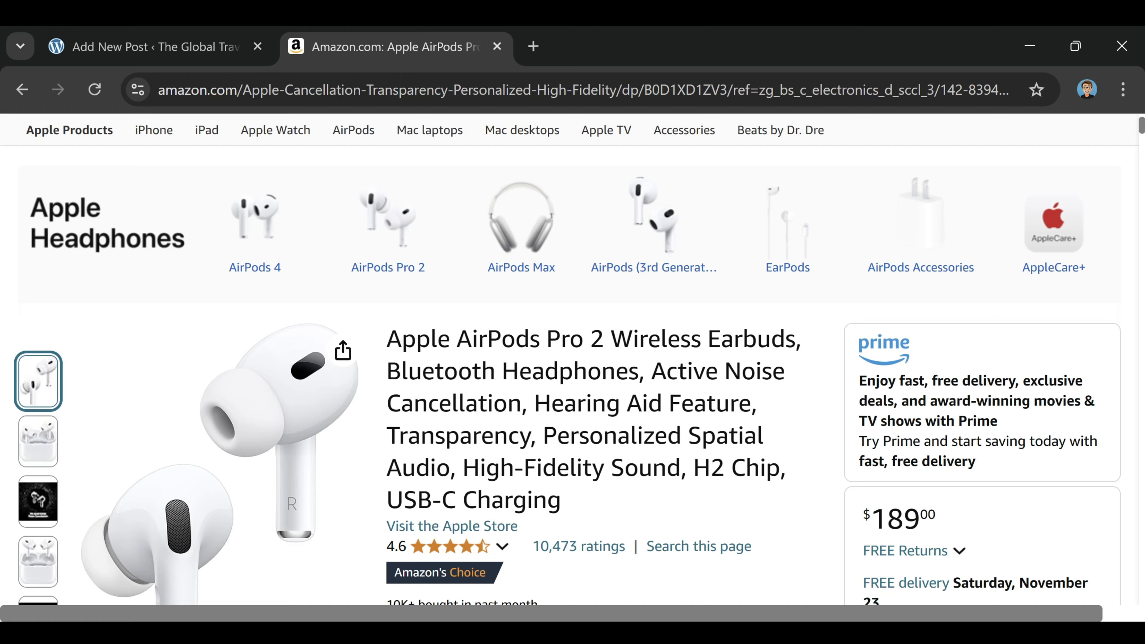
scroll(447, 356, "down", 4)
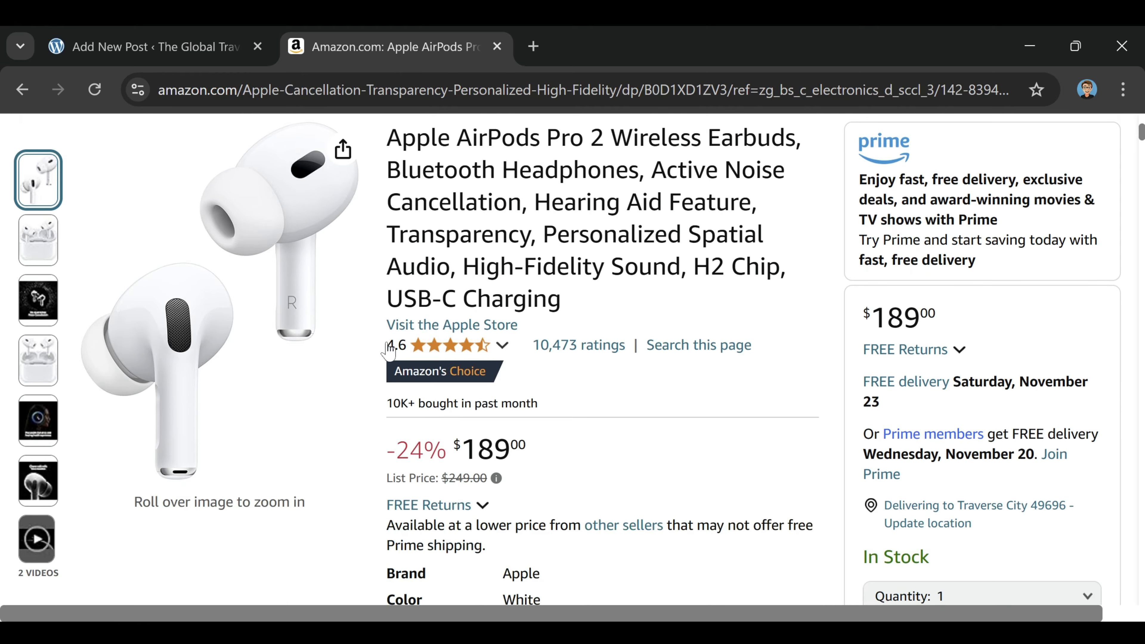
Step: Open the AirPods Pro 2 image gallery and save the main picture of the two earbuds
left_click(276, 286)
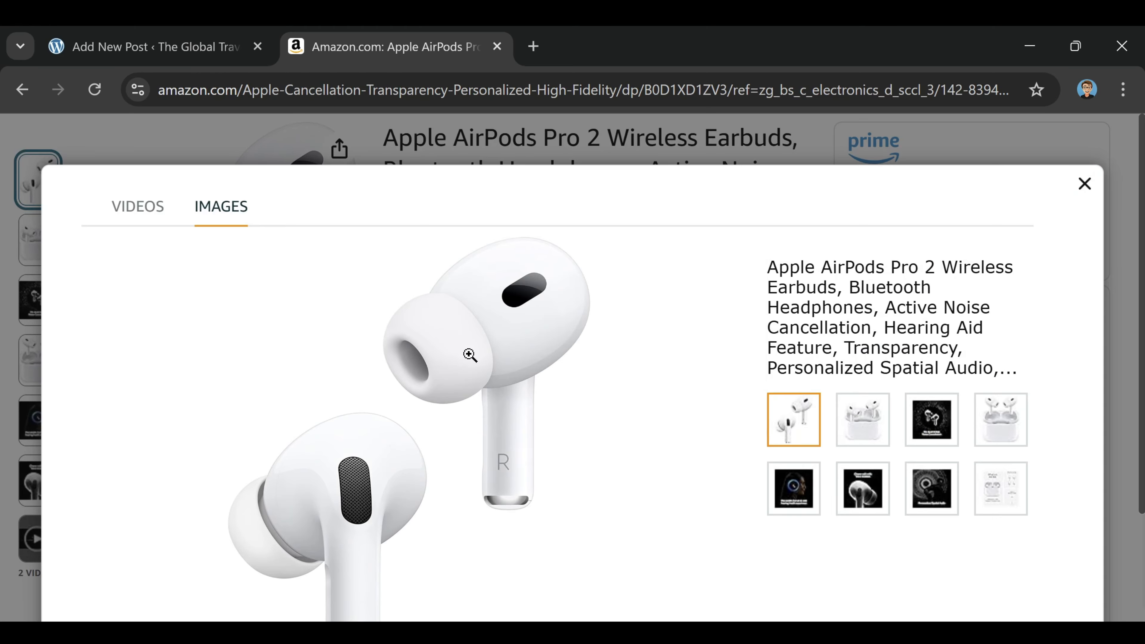
right_click(471, 354)
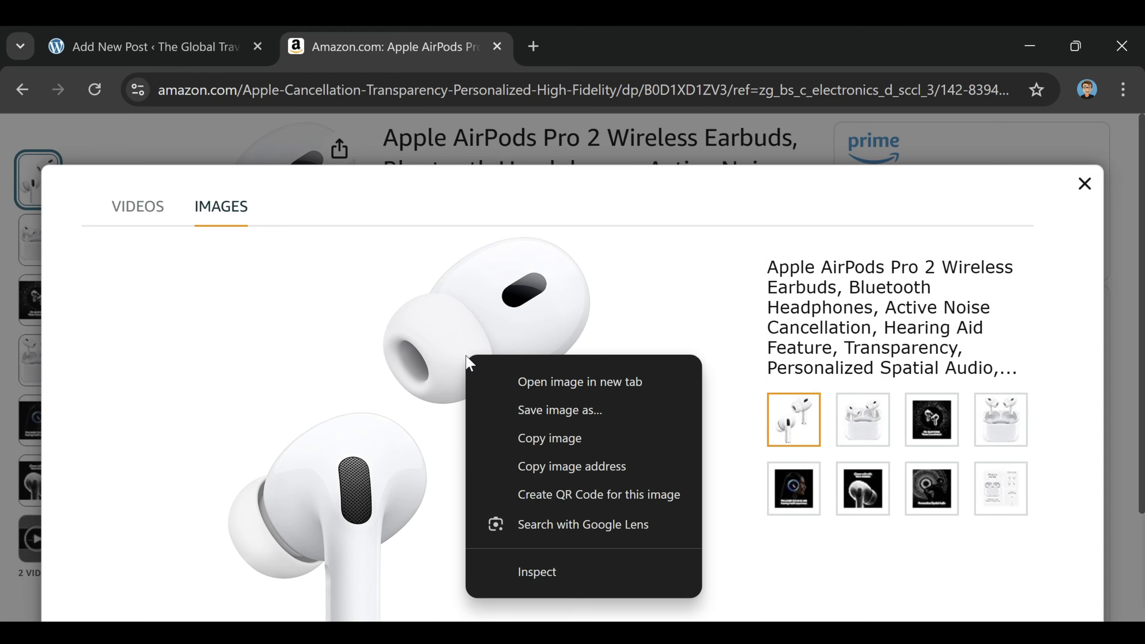
left_click(584, 415)
Step: Save the "Pro-level Active Noise Cancellation" and "What's in the Box" pictures from the product's image gallery
right_click(440, 232)
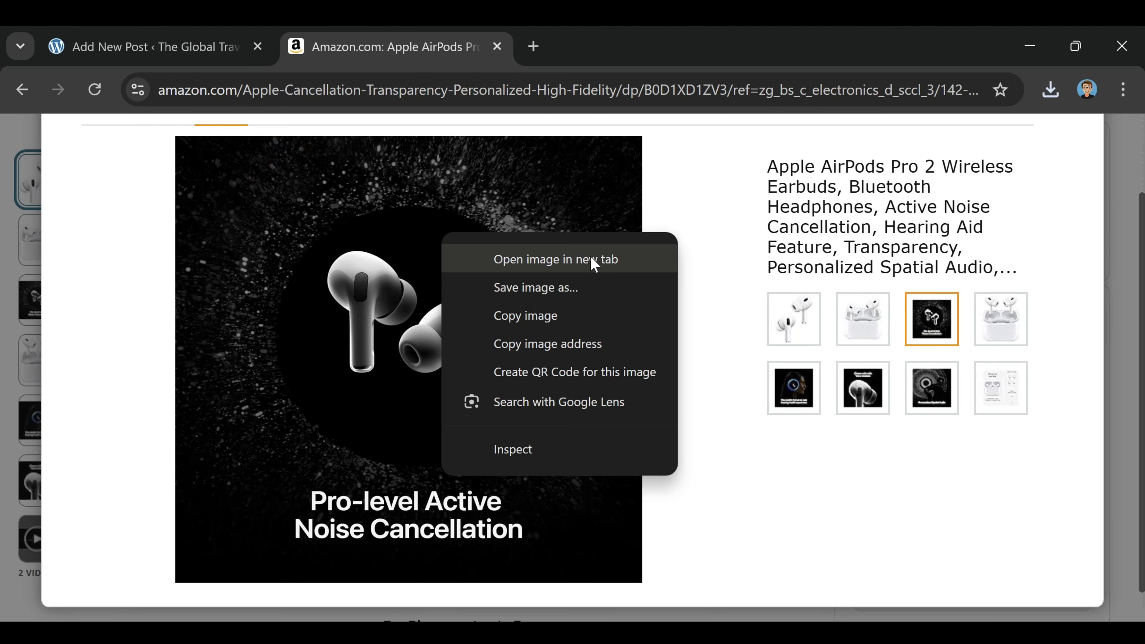
left_click(581, 289)
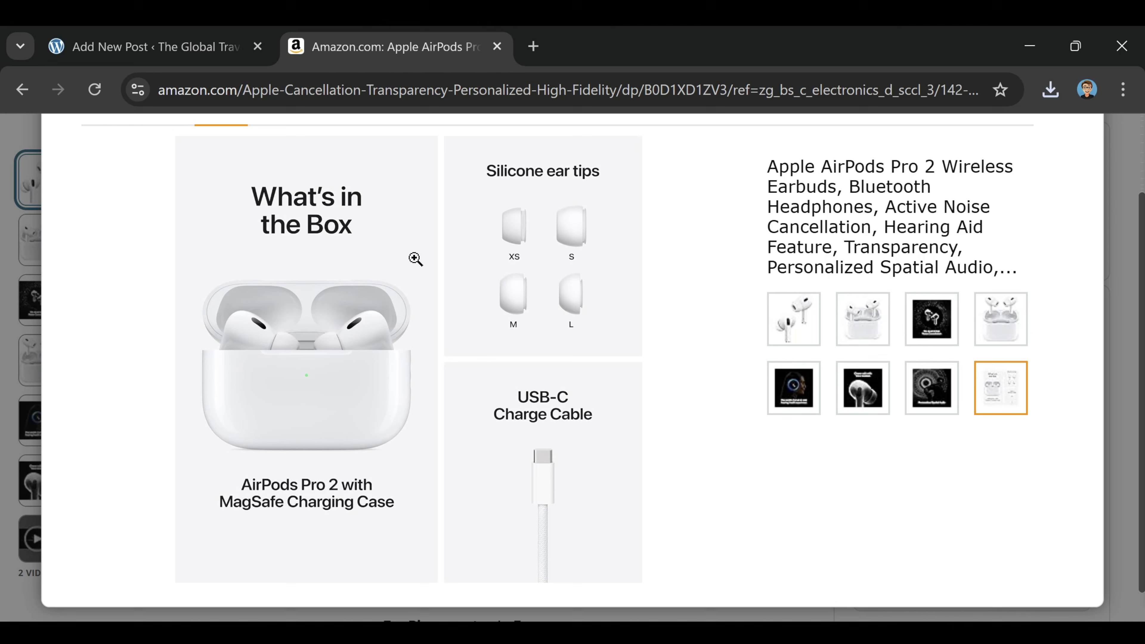
right_click(415, 258)
left_click(541, 316)
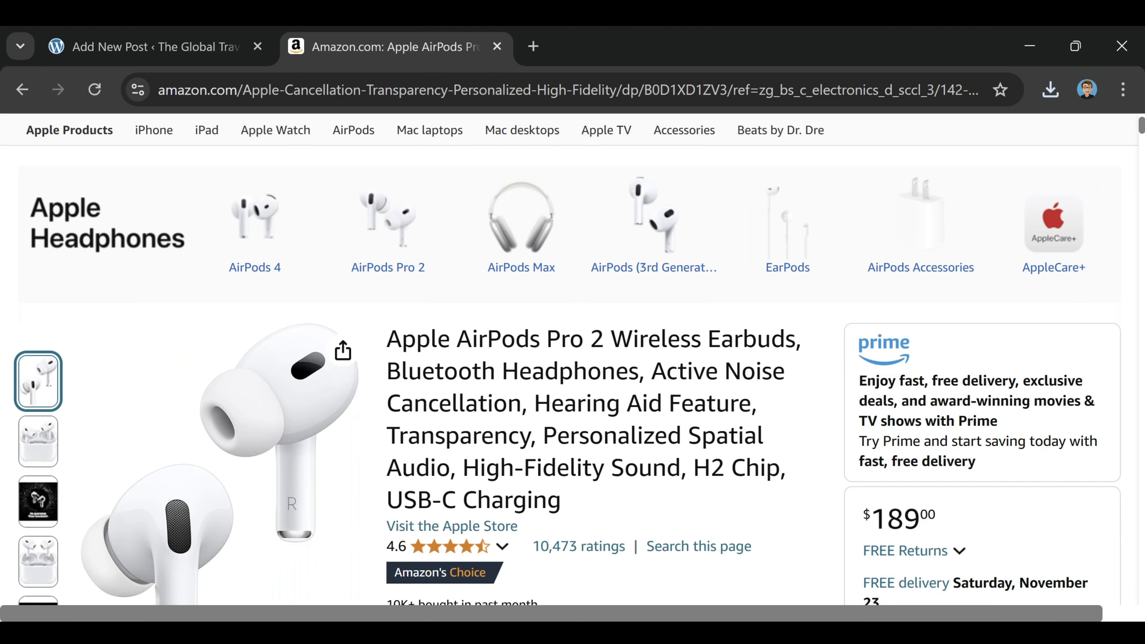
Step: Title the new WordPress post "Apple AirPods Pro 2 Wireless Earbuds Review", copying the product name from Amazon, and save the draft
left_click_drag(387, 339, 796, 339)
key("ctrl+c")
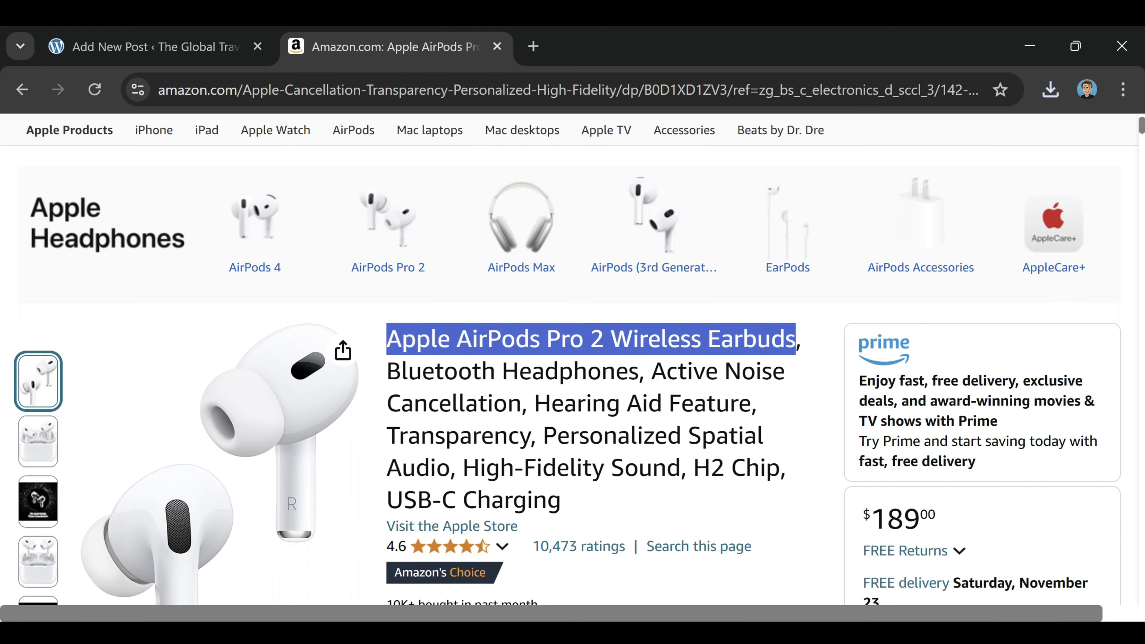
left_click(191, 45)
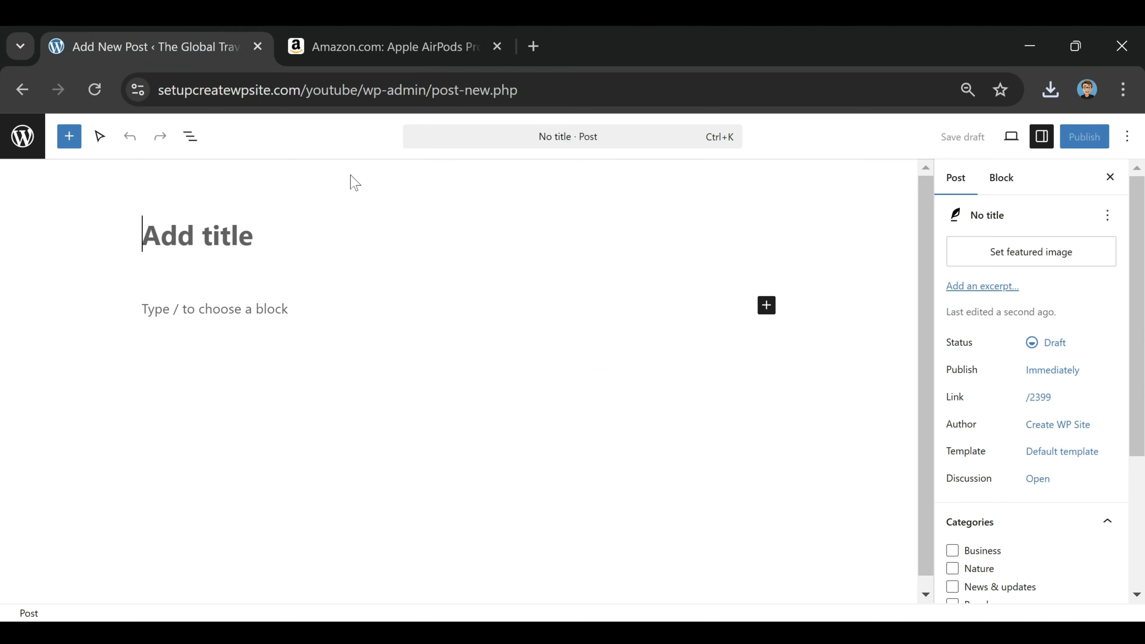
key("ctrl+v")
key("ctrl+s")
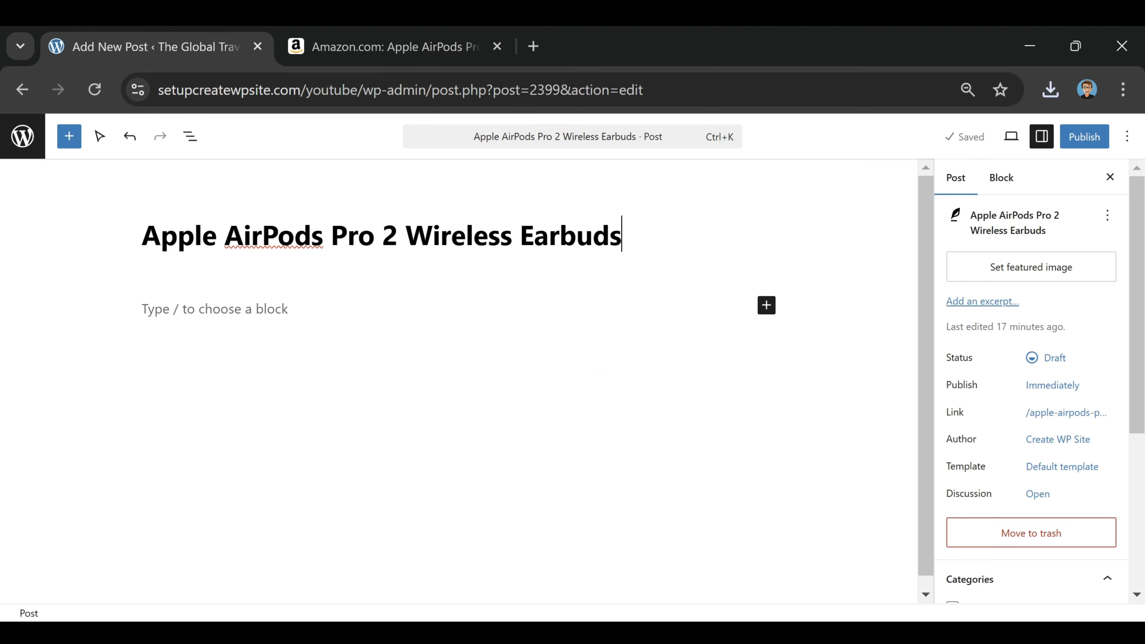
type("Review")
key("Return")
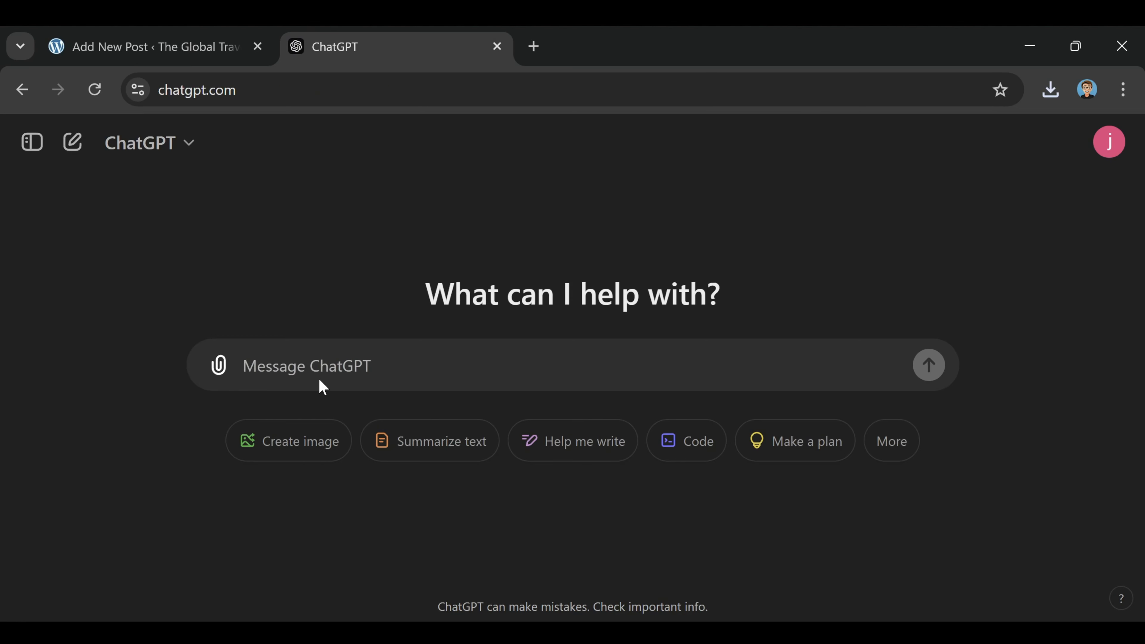
Step: Ask ChatGPT to "write me a review of Apple AirPods Pro 2 Wireless Earbuds"
type("write me a review of")
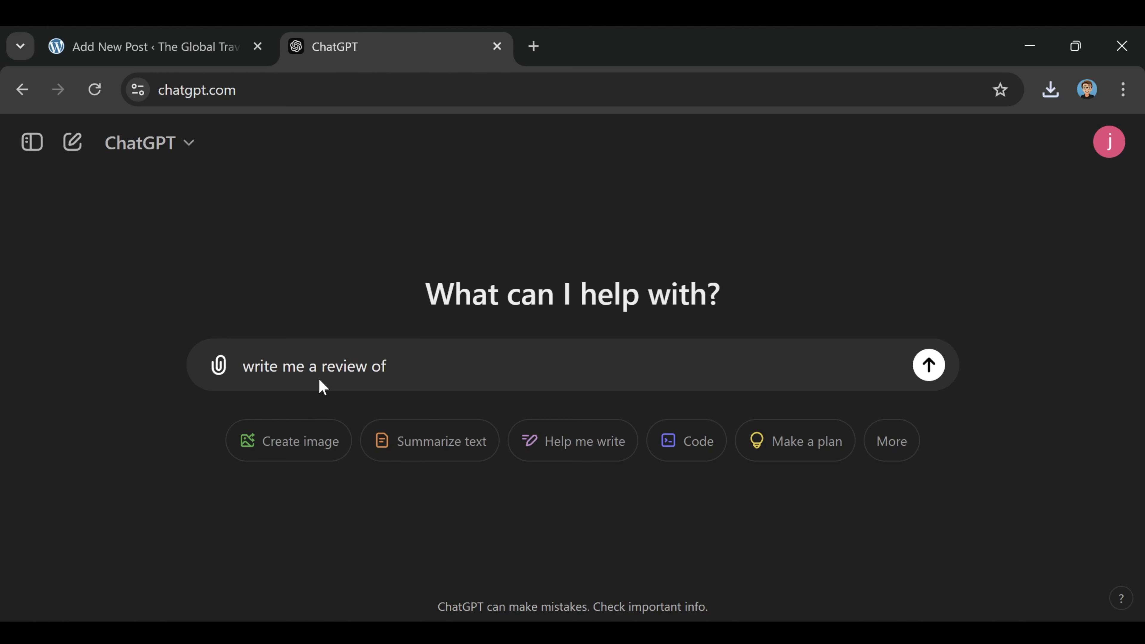
key("alt")
left_click(523, 370)
key("ctrl+v")
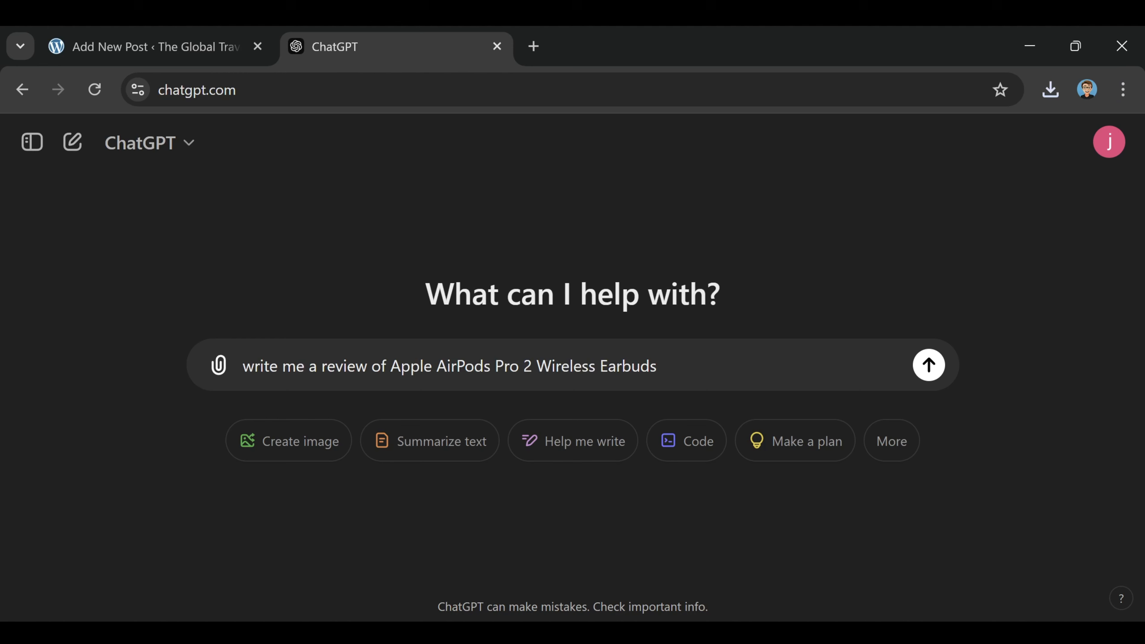
key("Return")
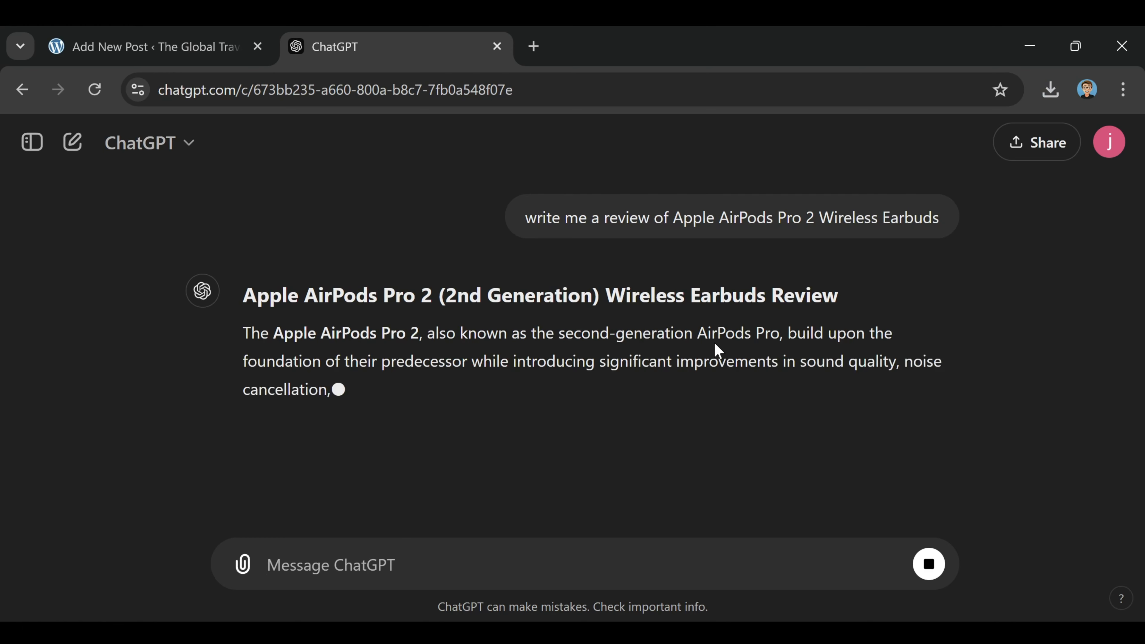
Step: Look through the generated AirPods Pro 2 review to its end and copy the whole response
scroll(733, 366, "down", 5)
scroll(734, 366, "down", 4)
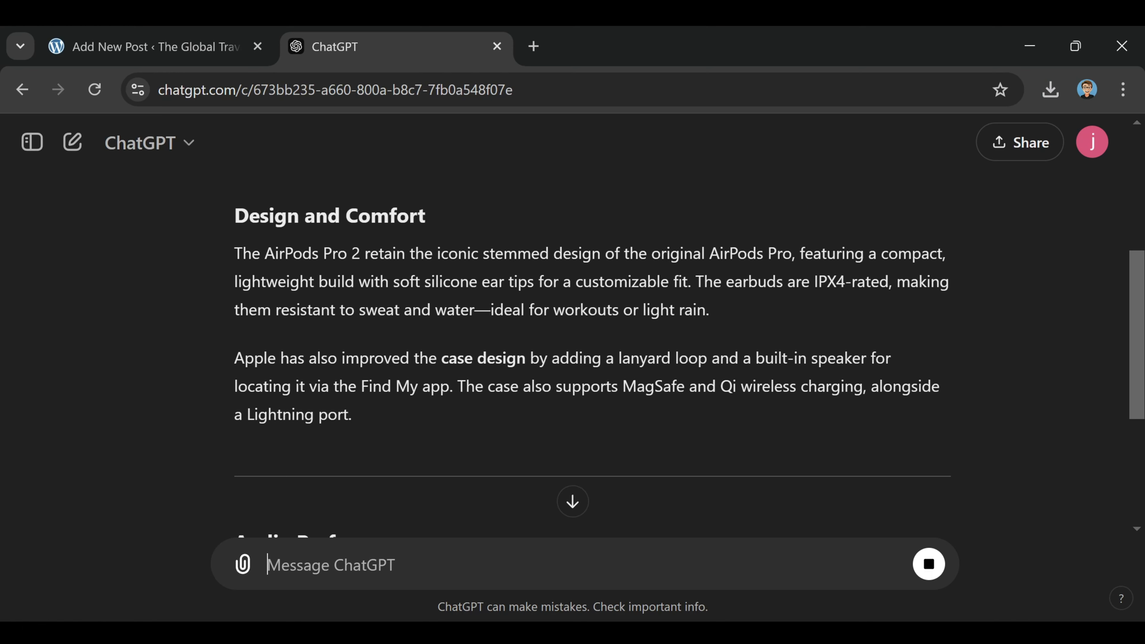
left_click(212, 47)
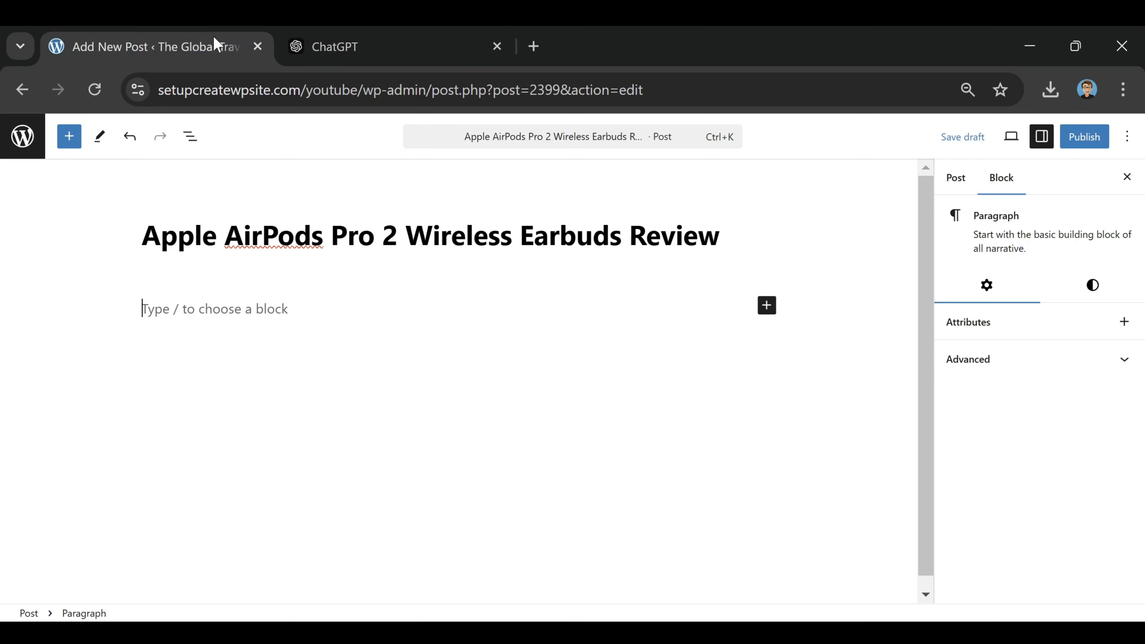
left_click(416, 47)
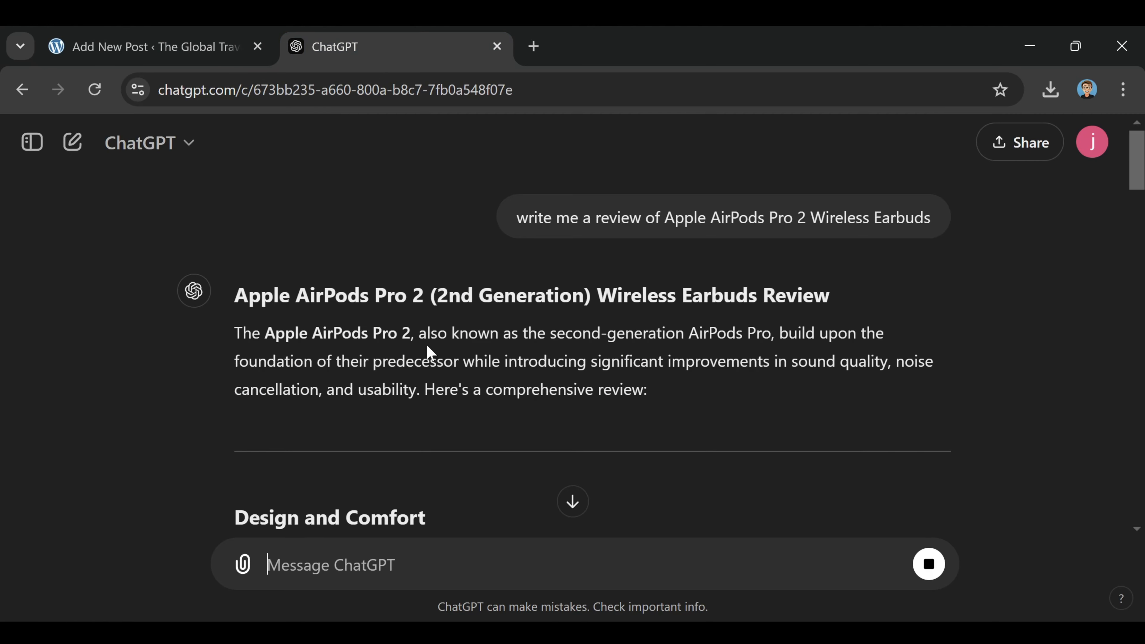
scroll(559, 325, "down", 14)
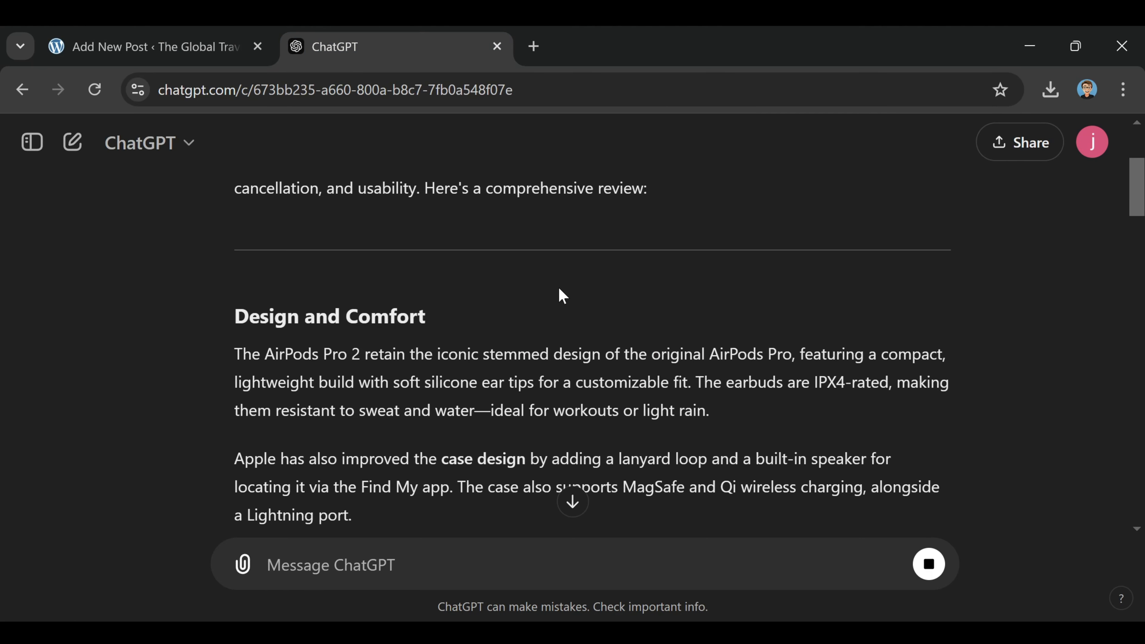
scroll(560, 335, "down", 15)
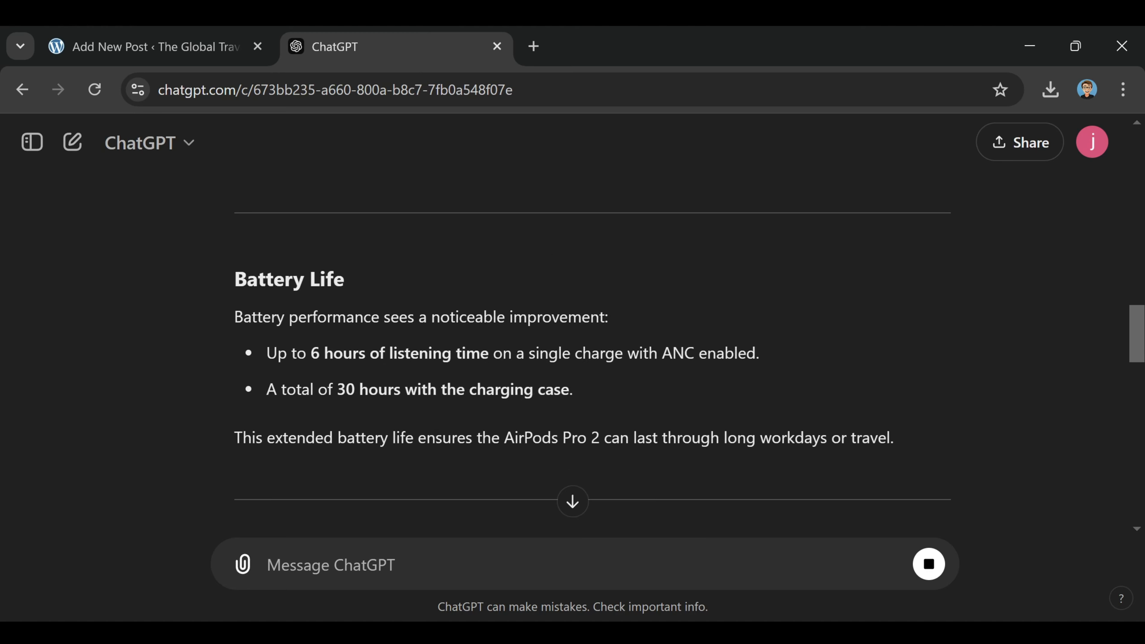
scroll(504, 325, "down", 20)
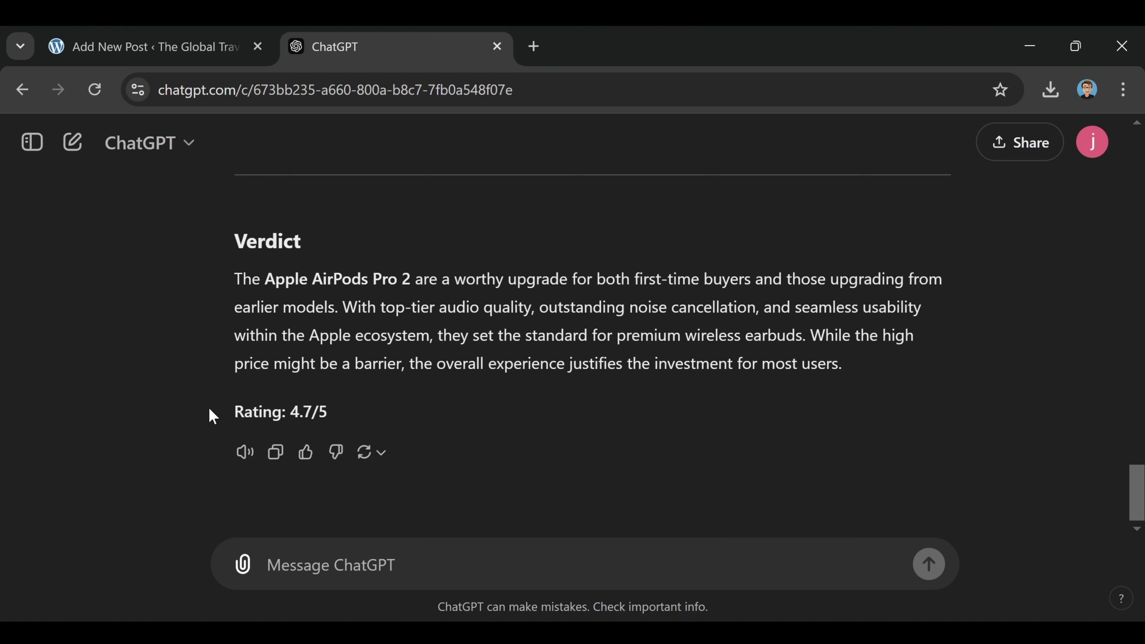
left_click(276, 460)
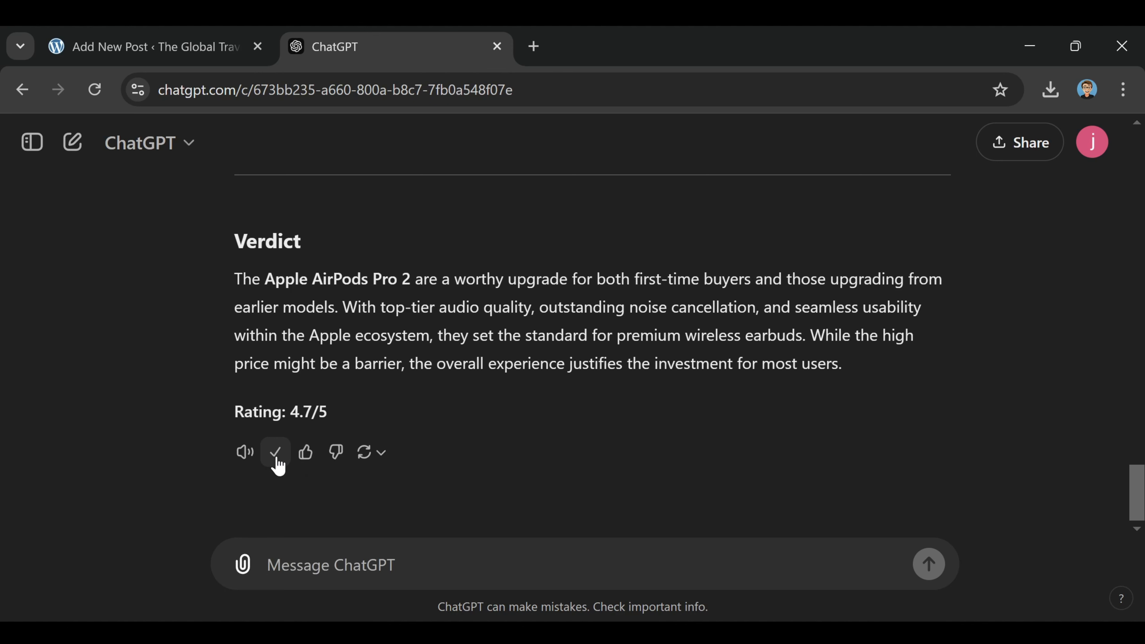
Step: Paste the copied review into the body of the WordPress post and look it over up to the title
left_click(159, 43)
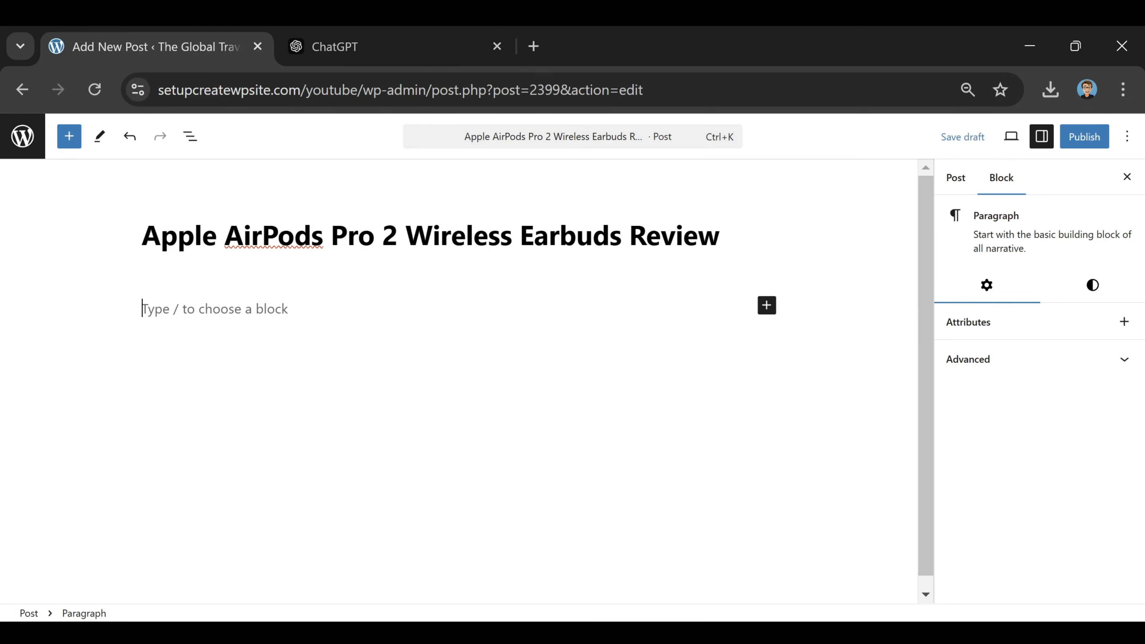
right_click(299, 311)
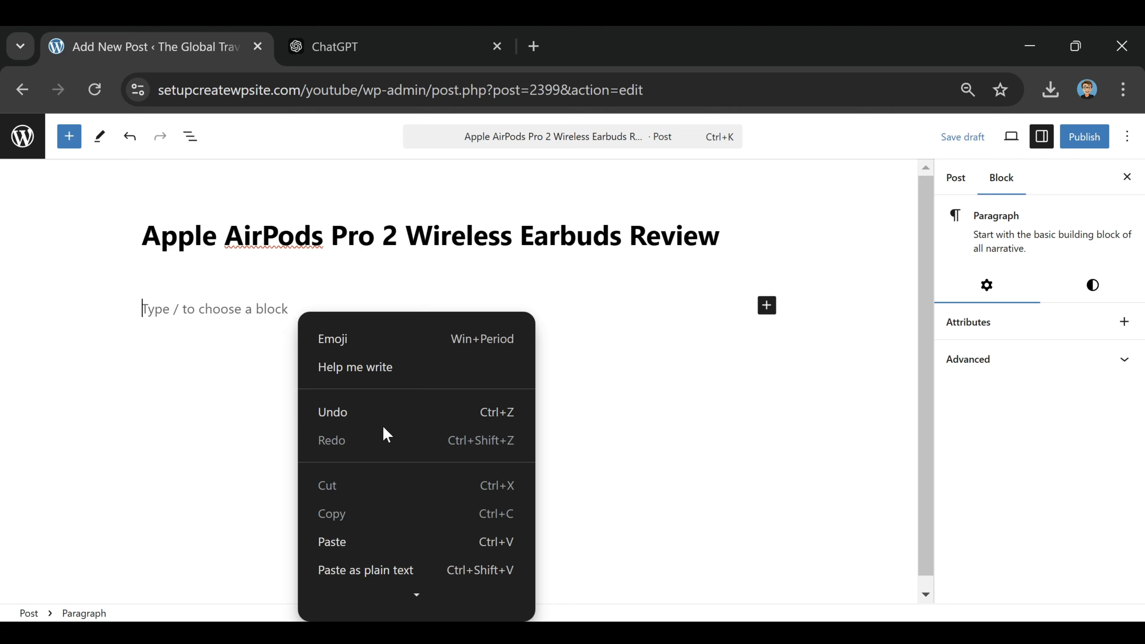
left_click(359, 540)
scroll(506, 468, "up", 15)
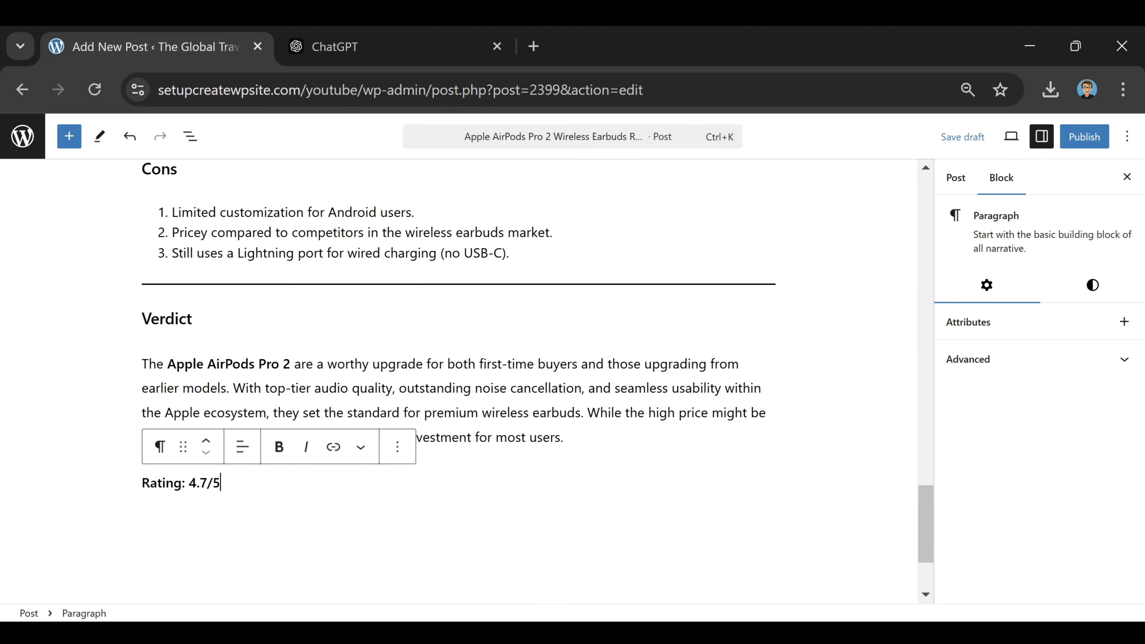
scroll(489, 487, "up", 10)
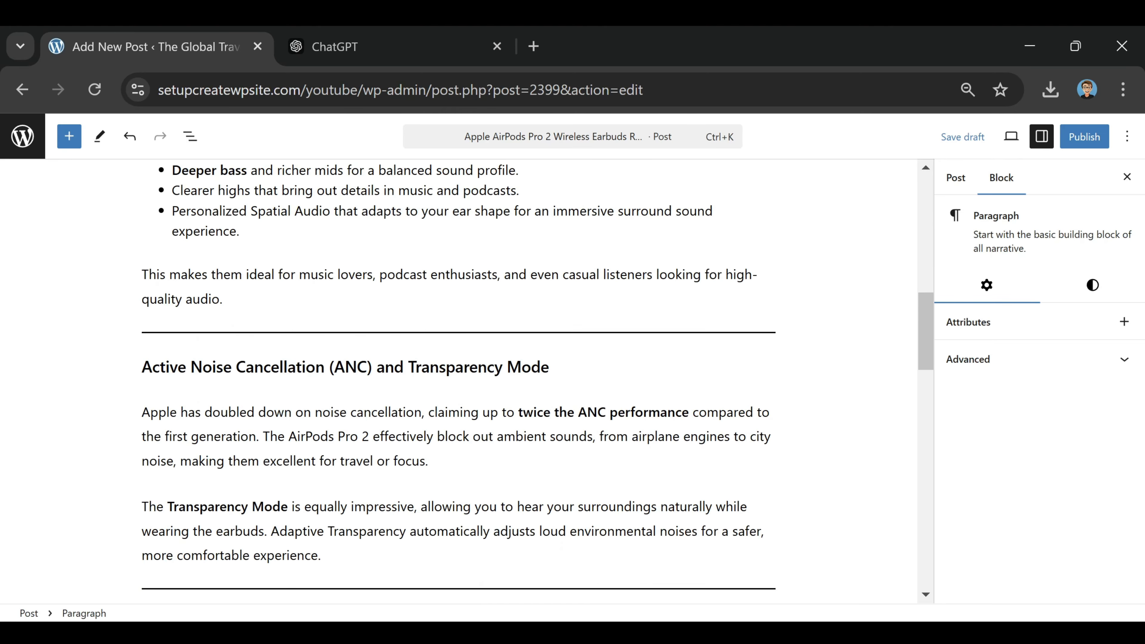
scroll(459, 381, "up", 3)
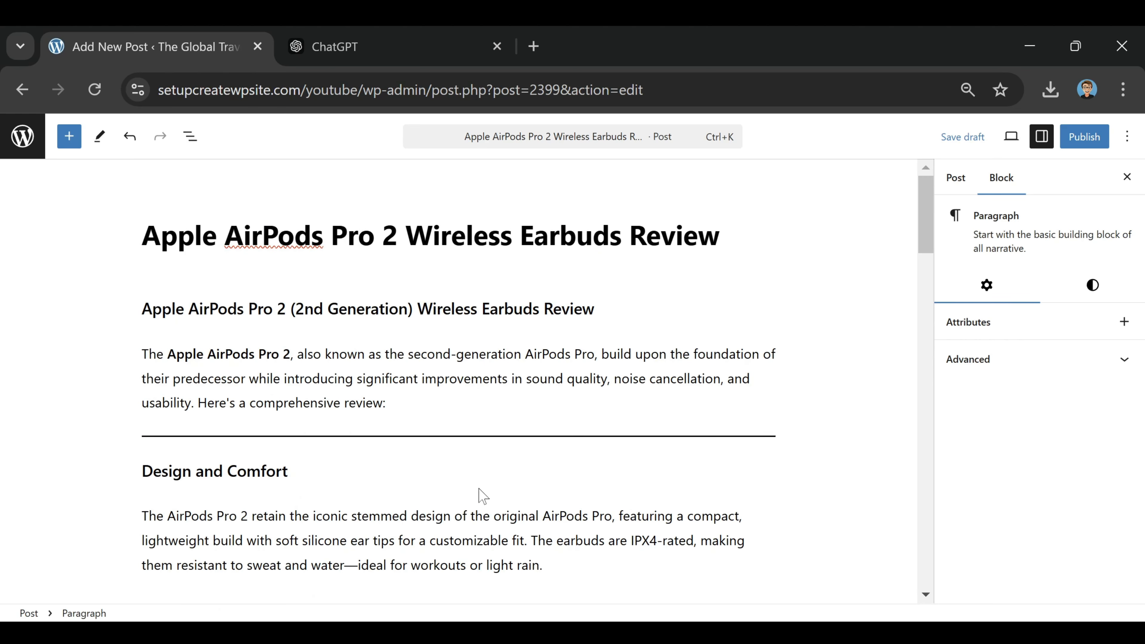
Step: Insert an Image block at the end of the Audio Performance section, below its last paragraph
scroll(484, 496, "down", 9)
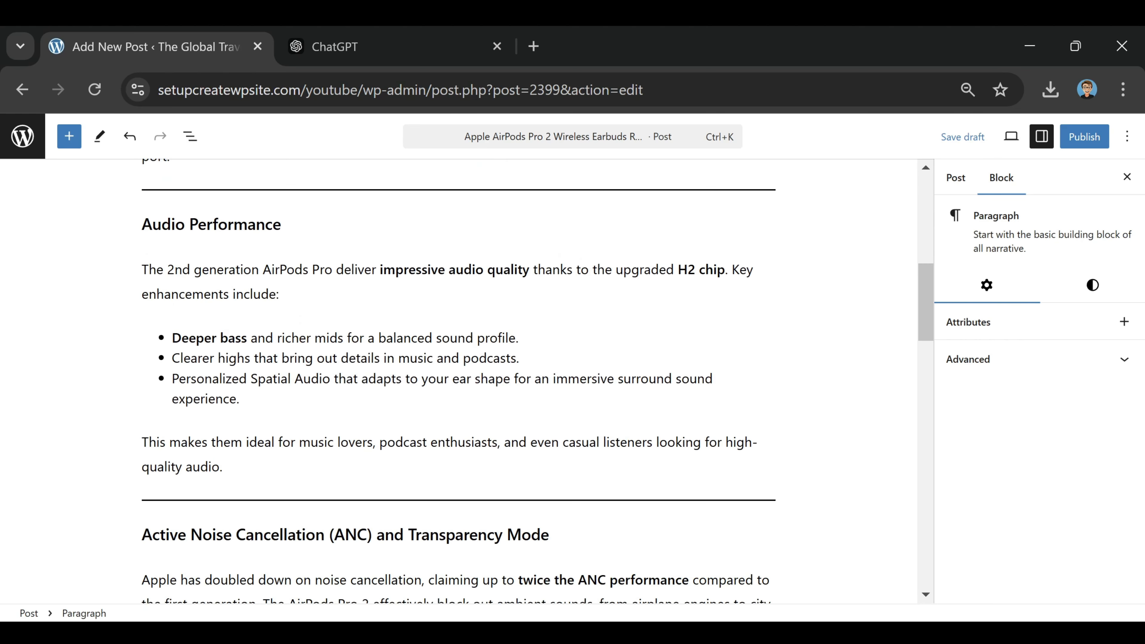
left_click(223, 467)
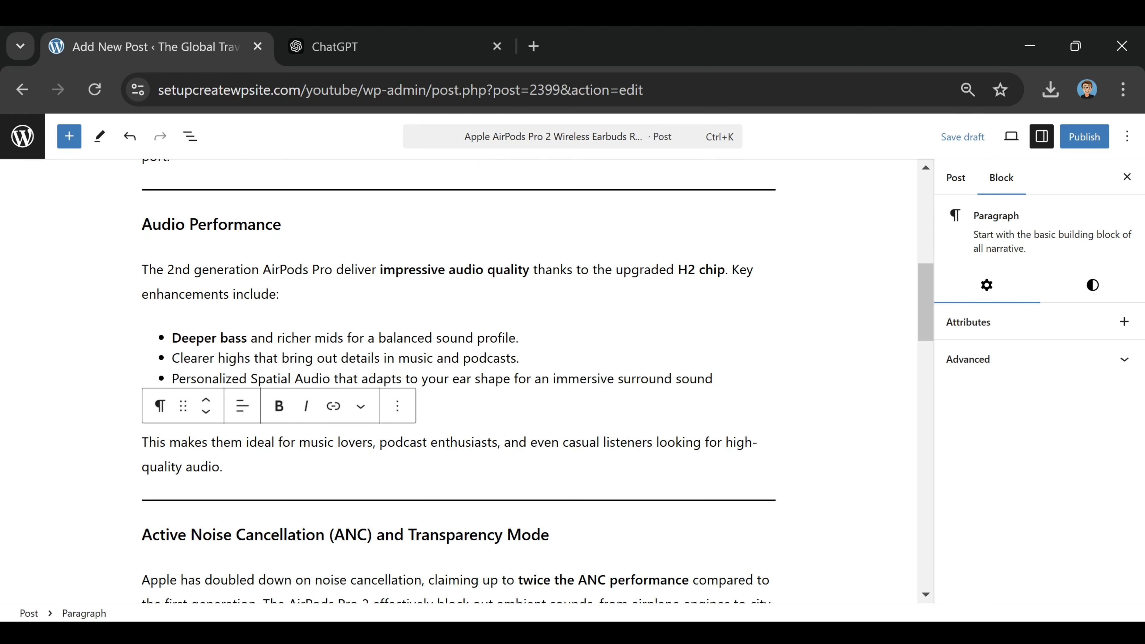
key("Return")
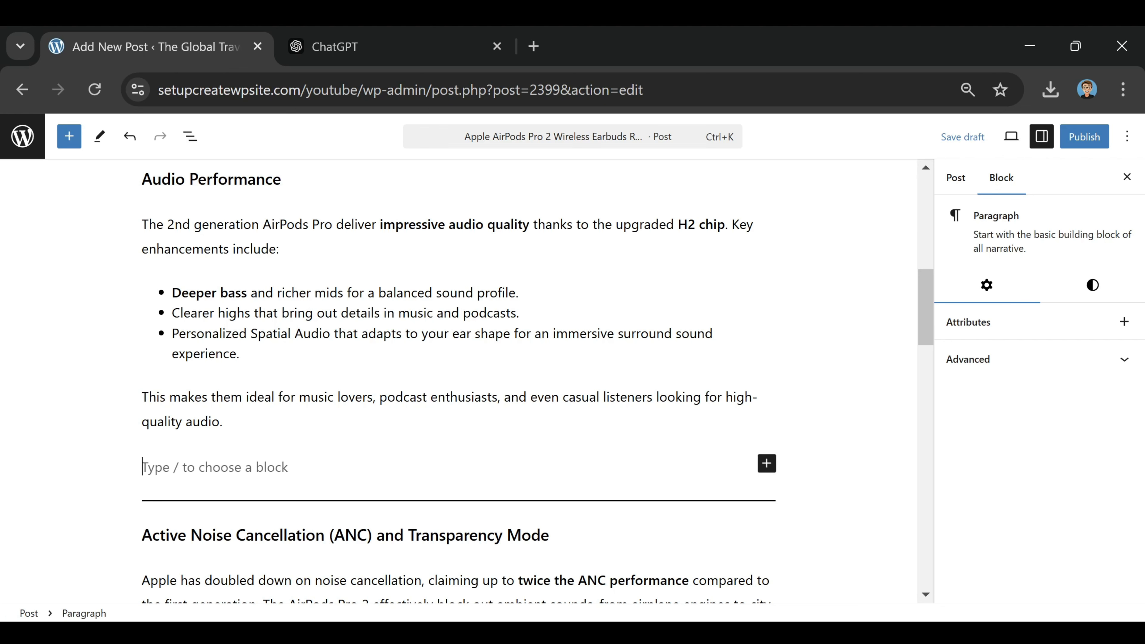
left_click(768, 465)
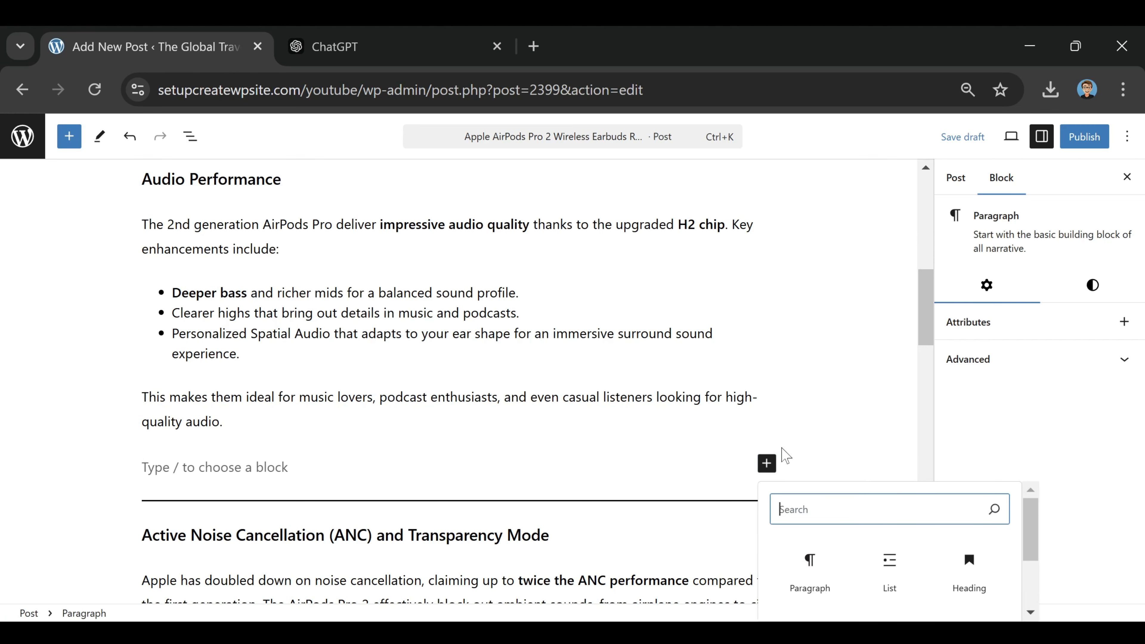
scroll(835, 409, "down", 4)
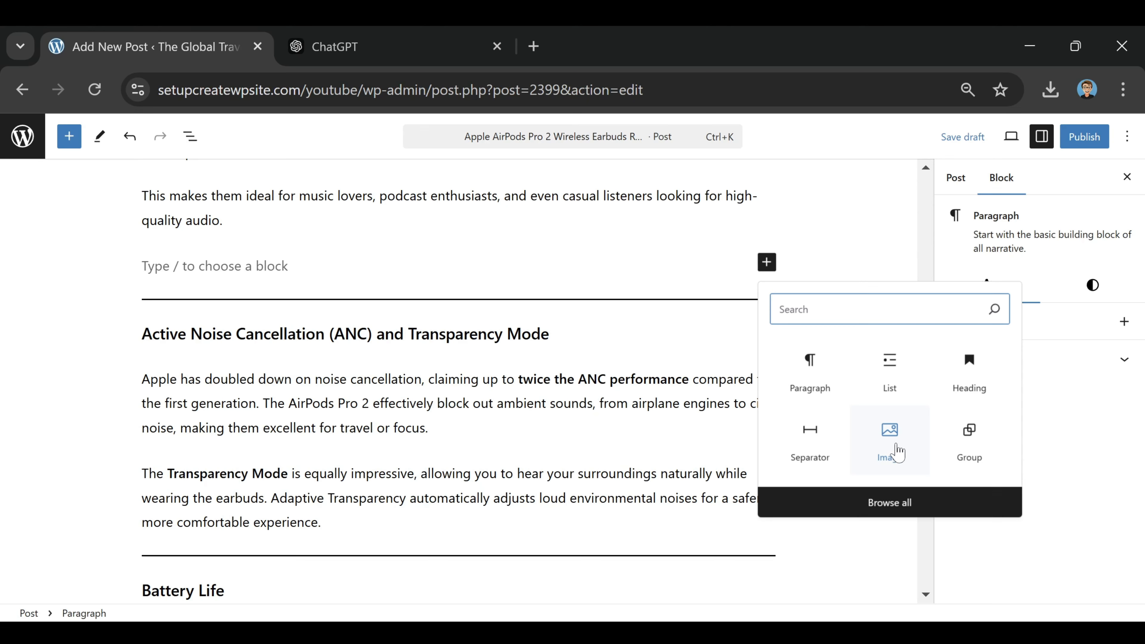
left_click(896, 455)
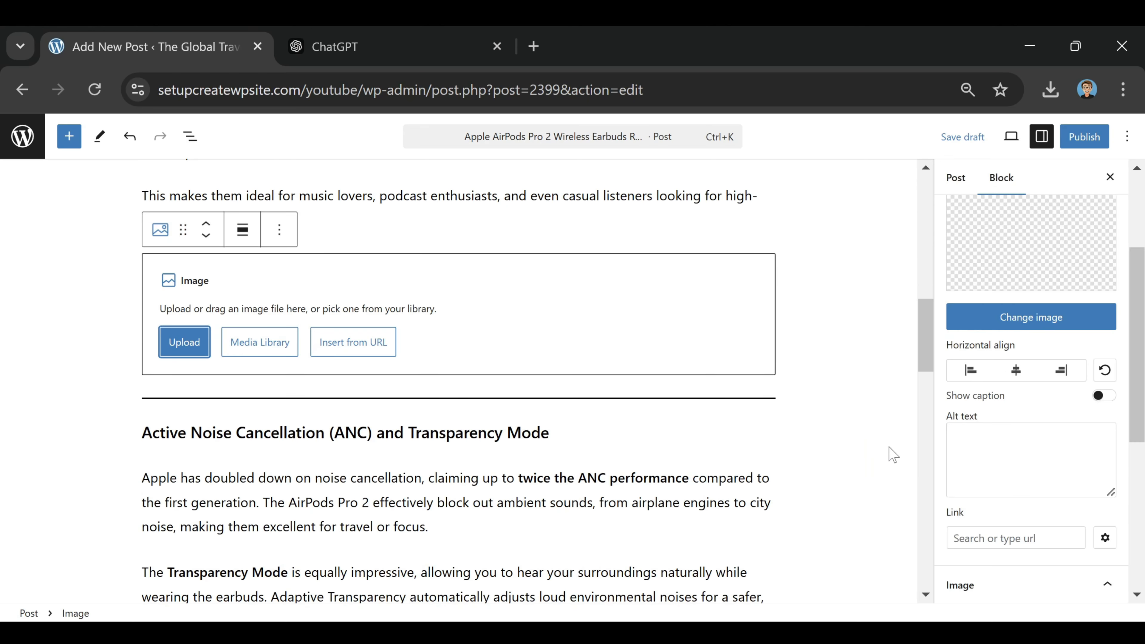
Step: Upload the picture of the two white earbuds from the Downloads folder into the empty Image block
left_click(184, 350)
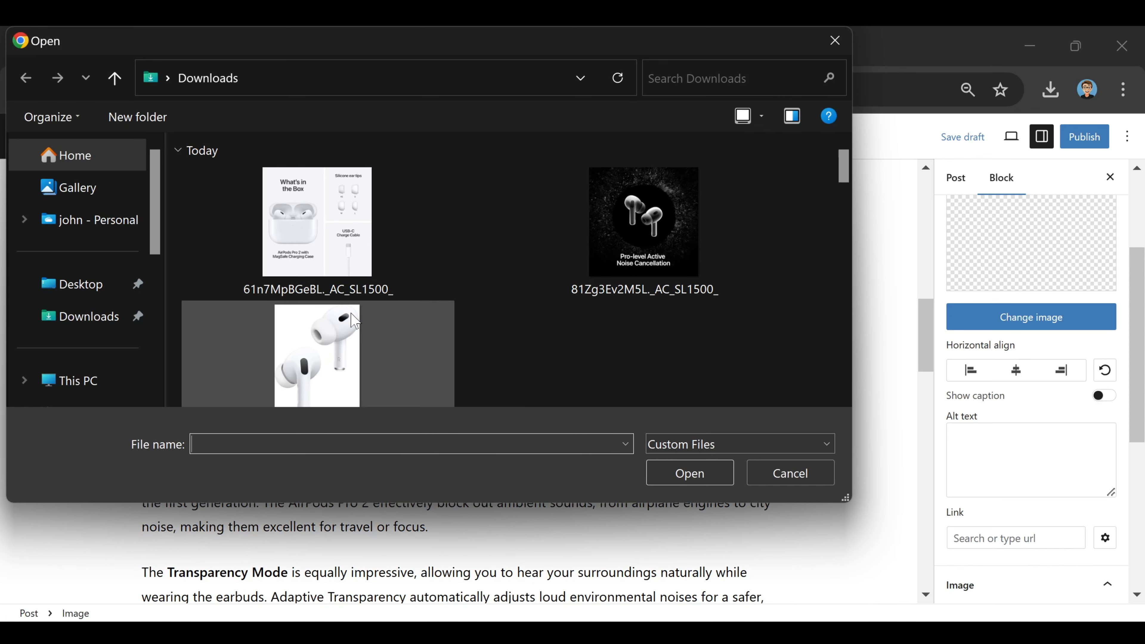
left_click(349, 324)
left_click(696, 479)
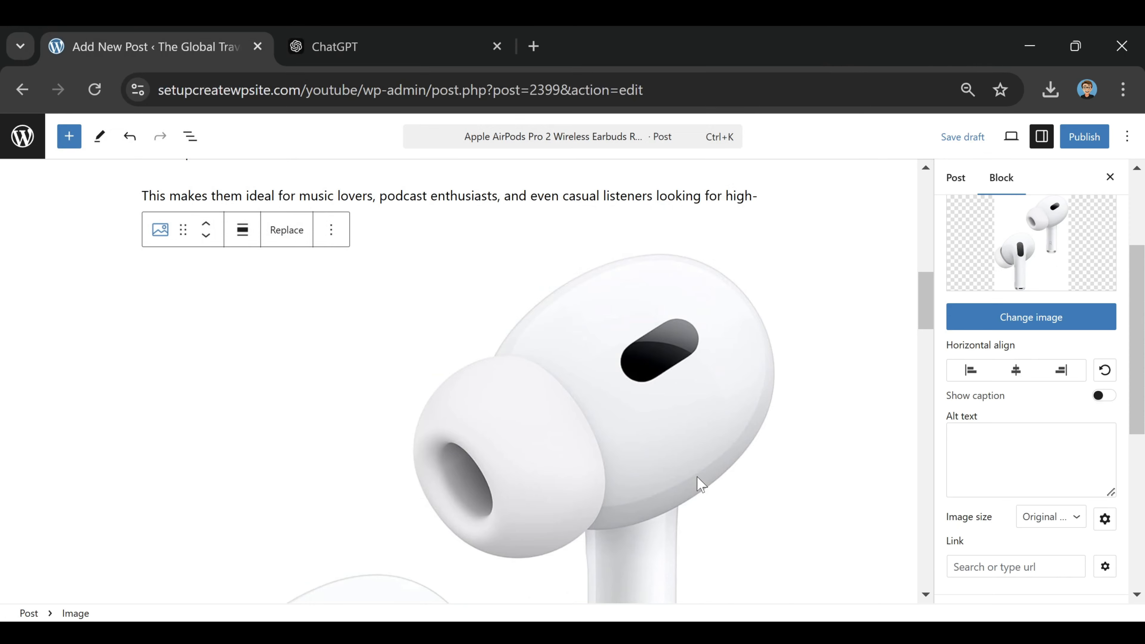
Step: Set the earbuds picture's image size to Medium and align it to the center
left_click(620, 410)
left_click(600, 350)
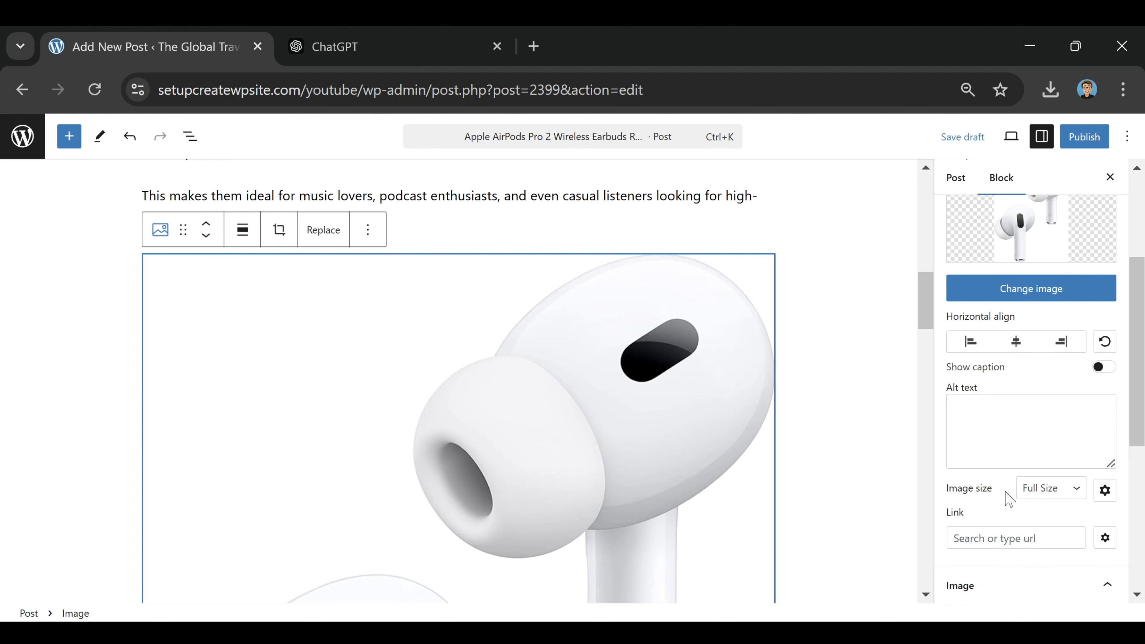
left_click(1063, 488)
left_click(1051, 546)
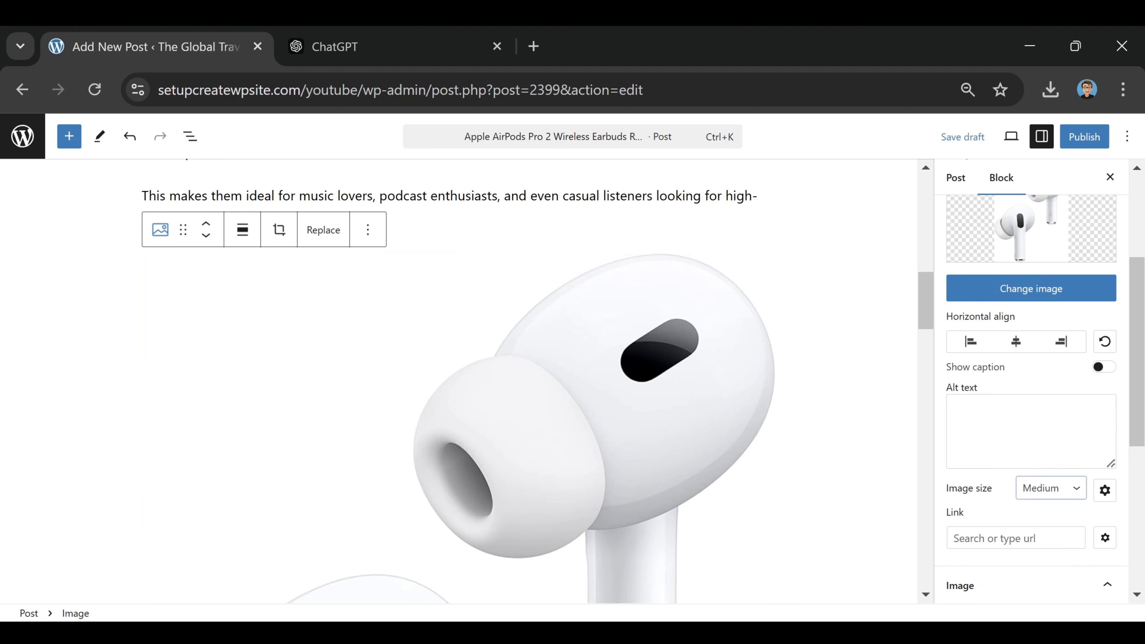
scroll(388, 460, "up", 2)
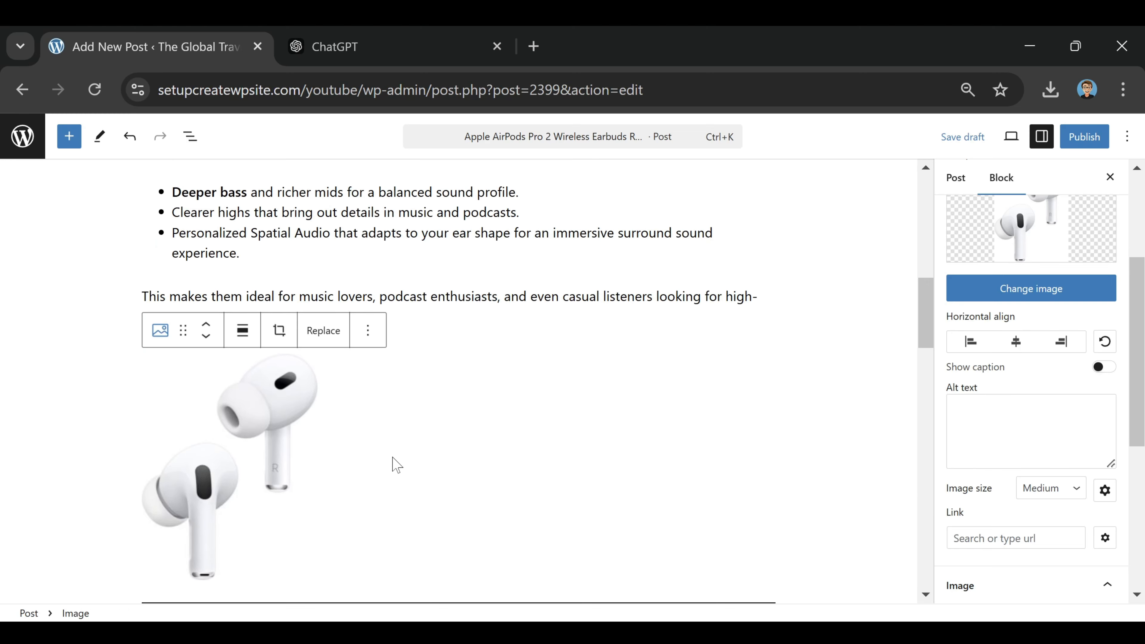
left_click(242, 330)
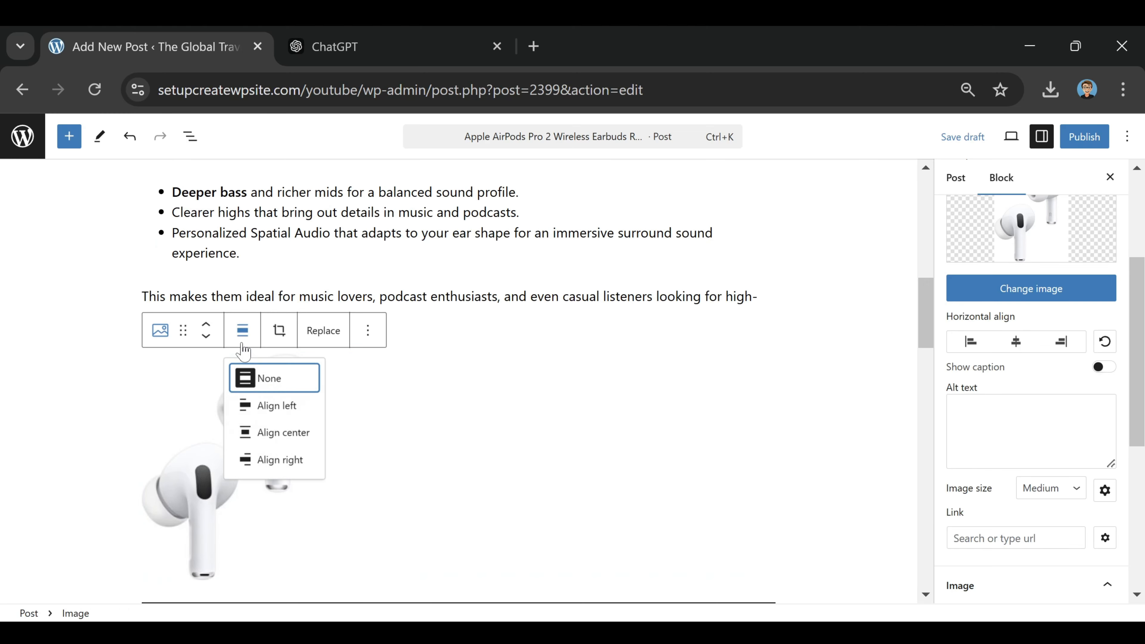
left_click(289, 434)
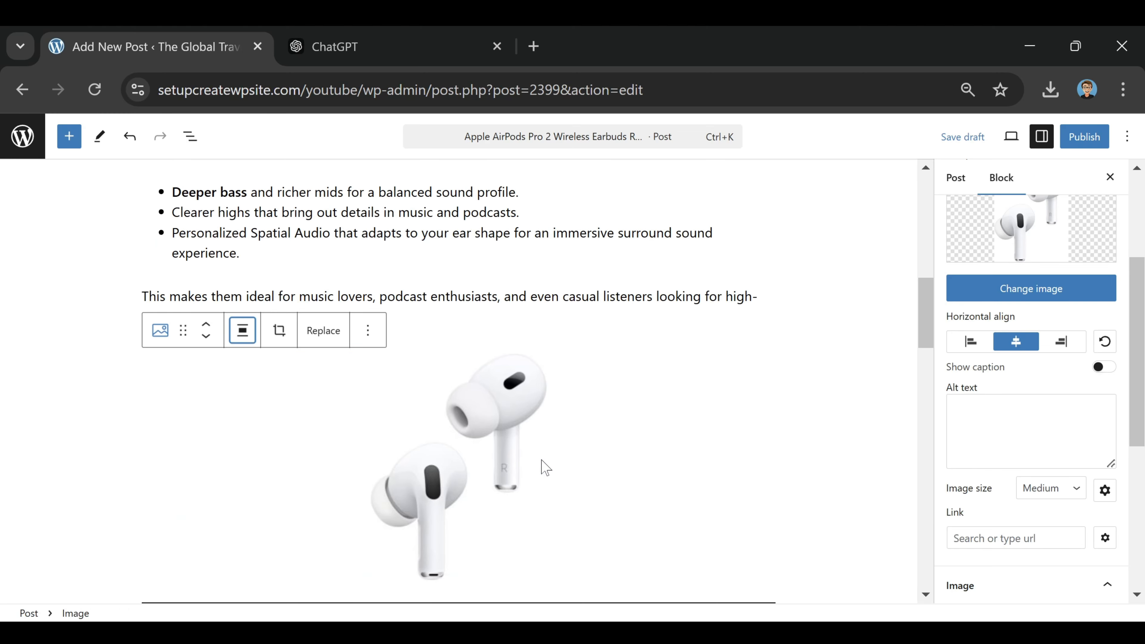
Step: Insert a Columns block with the 50 / 50 layout below the rating line at the end of the post
scroll(640, 439, "down", 15)
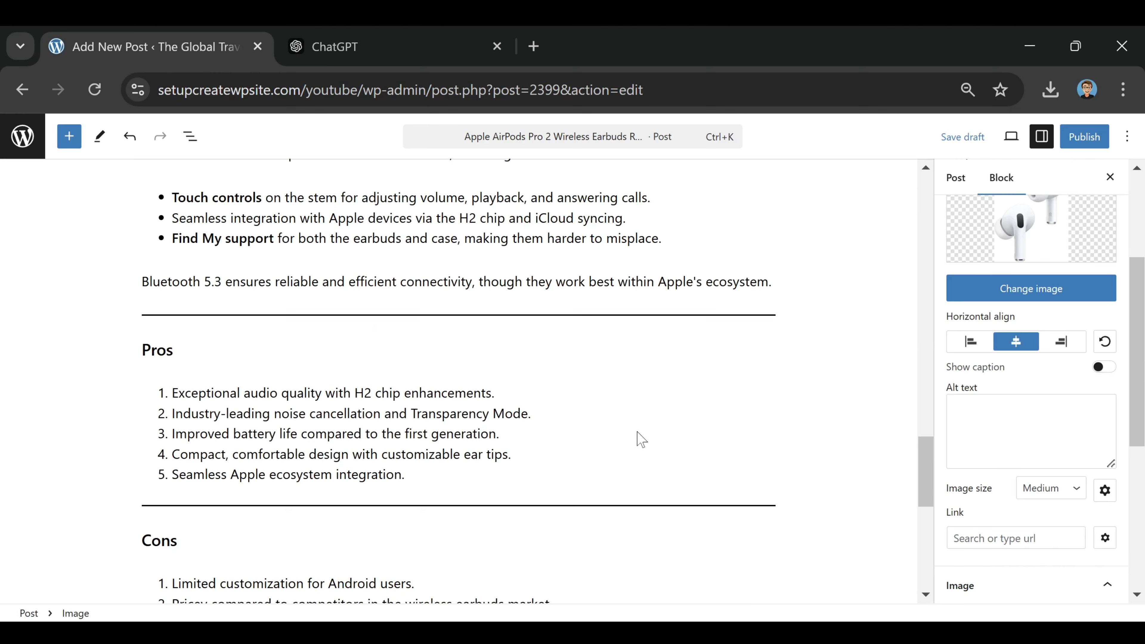
scroll(636, 437, "down", 4)
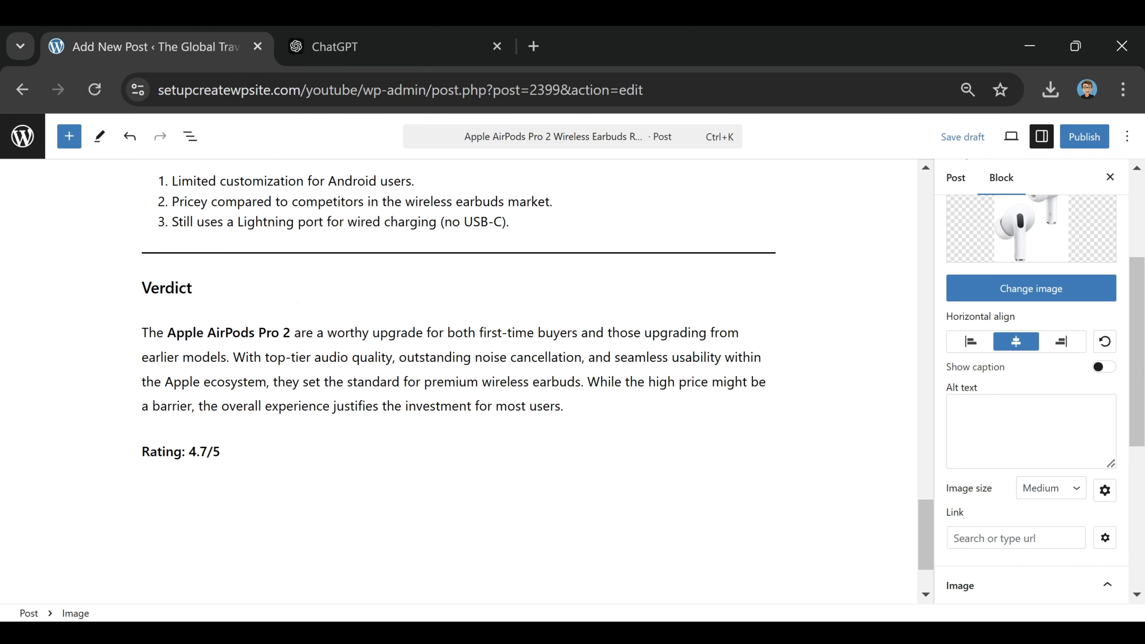
left_click(566, 406)
left_click(220, 452)
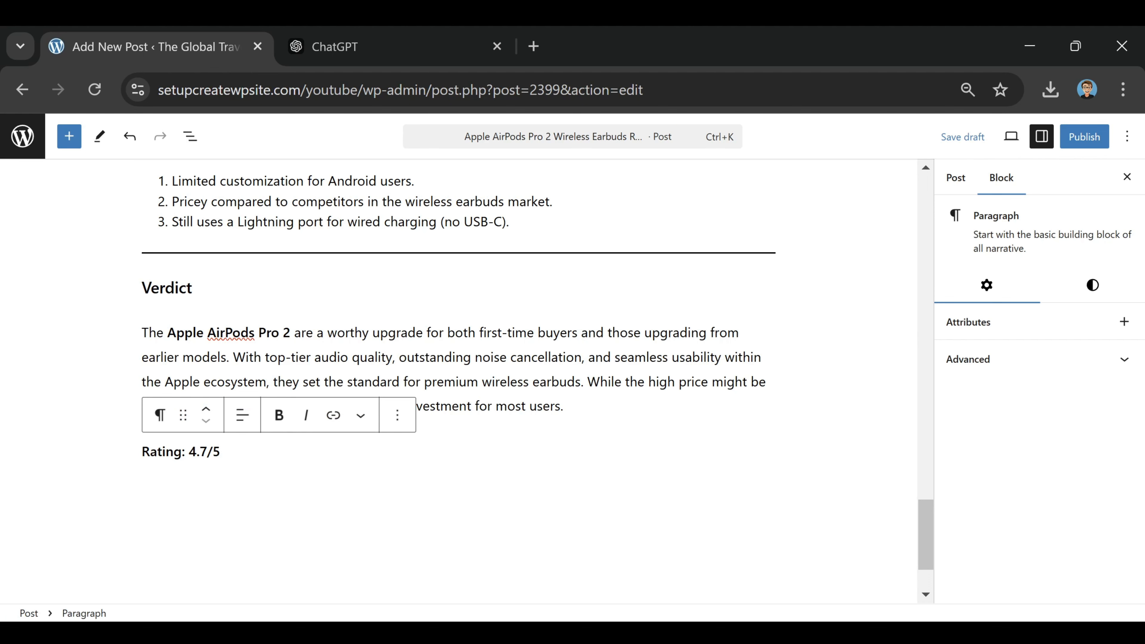
key("Return")
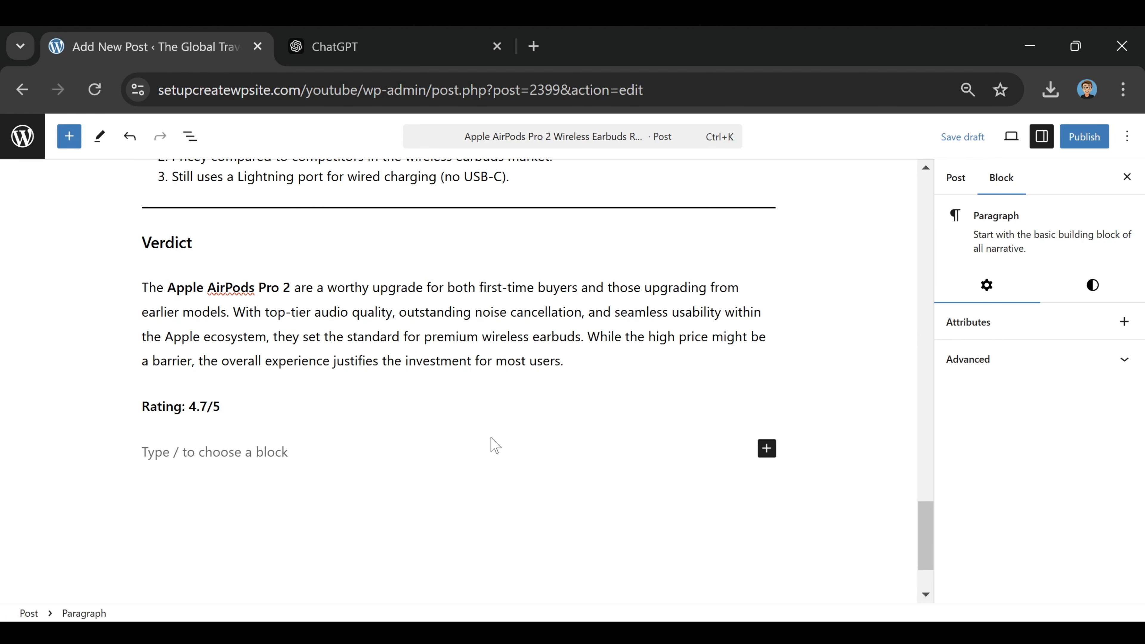
left_click(767, 450)
scroll(879, 534, "down", 2)
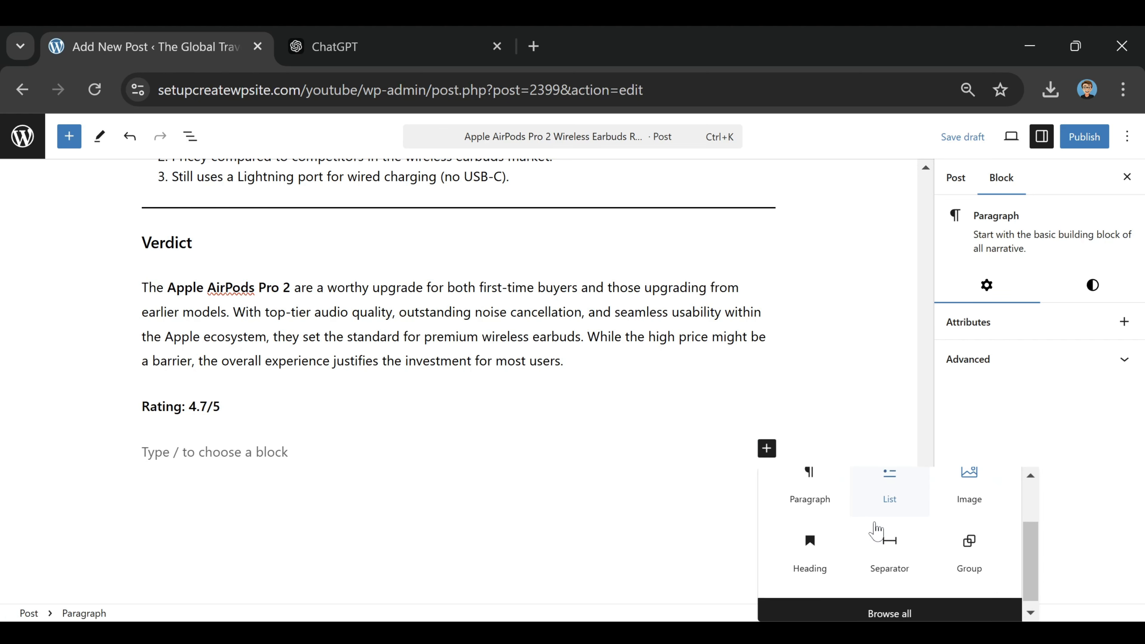
scroll(876, 530, "up", 2)
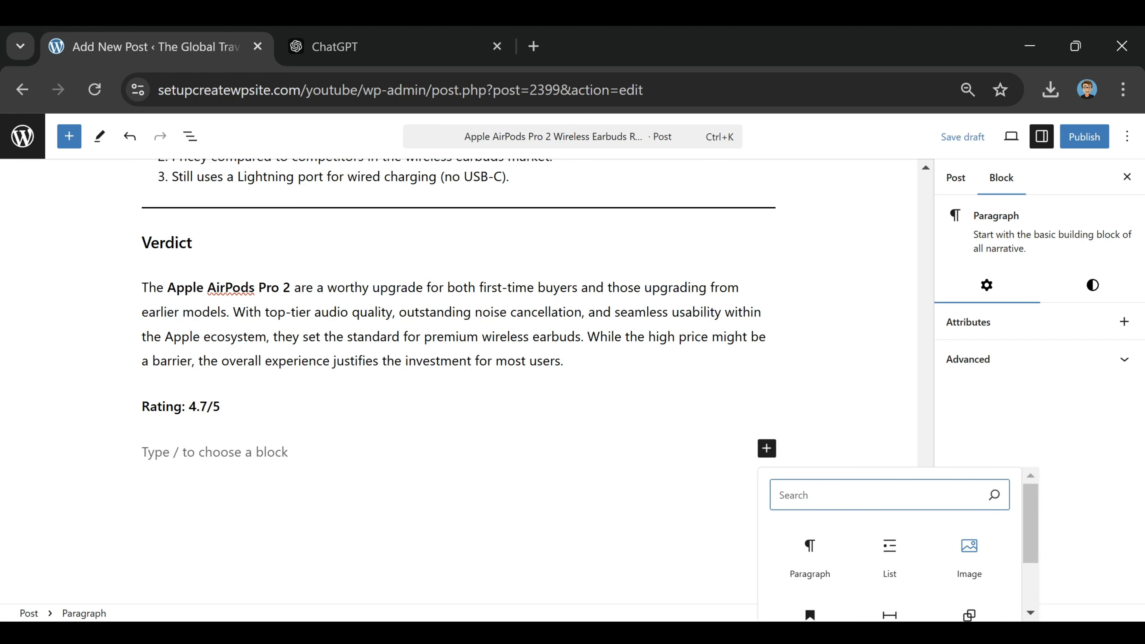
type("column")
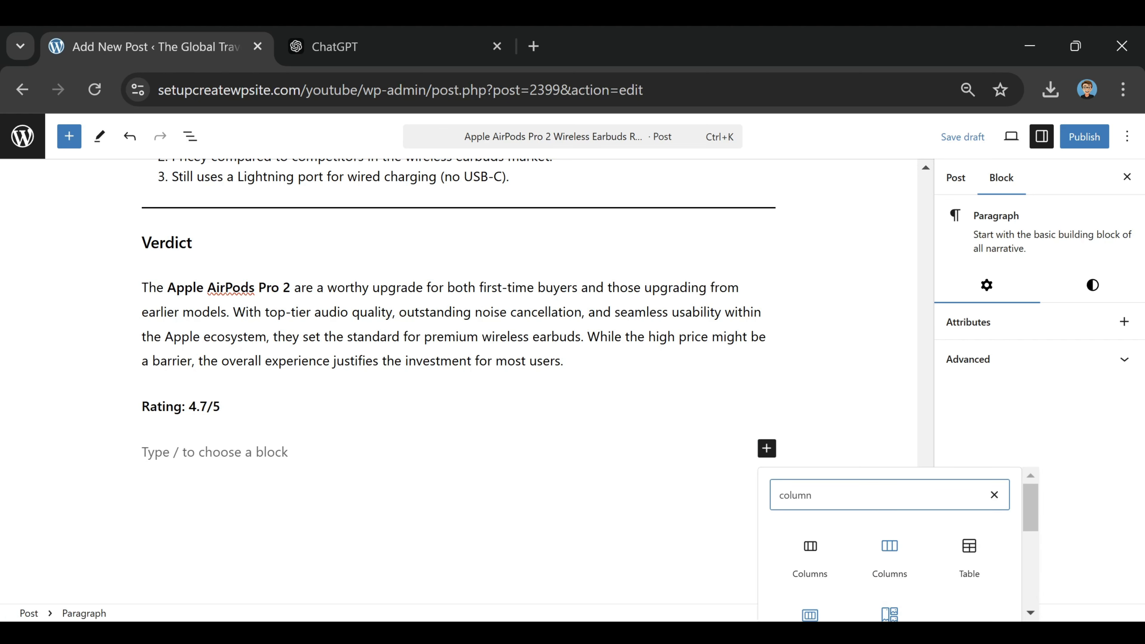
left_click(801, 577)
scroll(546, 384, "down", 5)
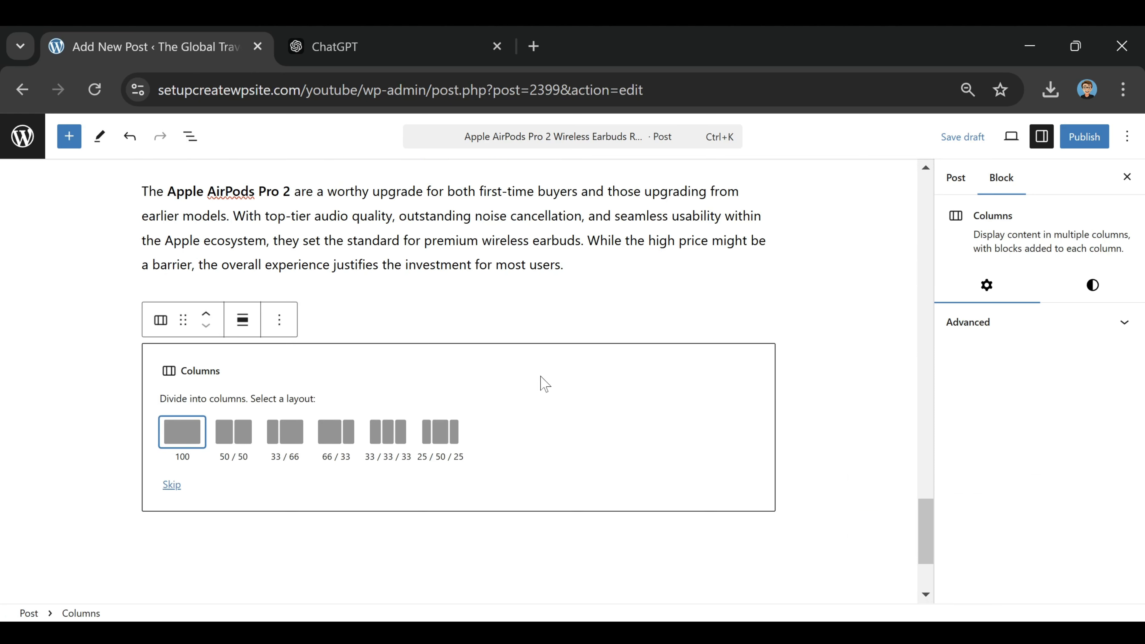
left_click(244, 332)
Step: Add an Image block to the first column and upload the "What's in the Box" picture 61n7MpBGeBL._AC_SL1500_ from Downloads
left_click(298, 397)
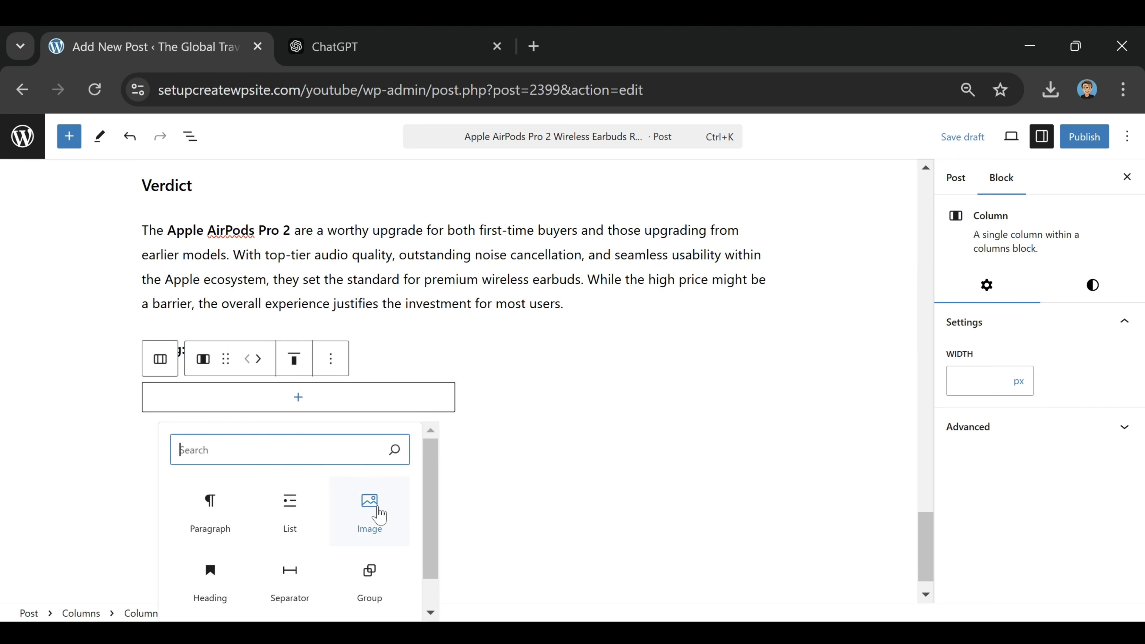
left_click(374, 514)
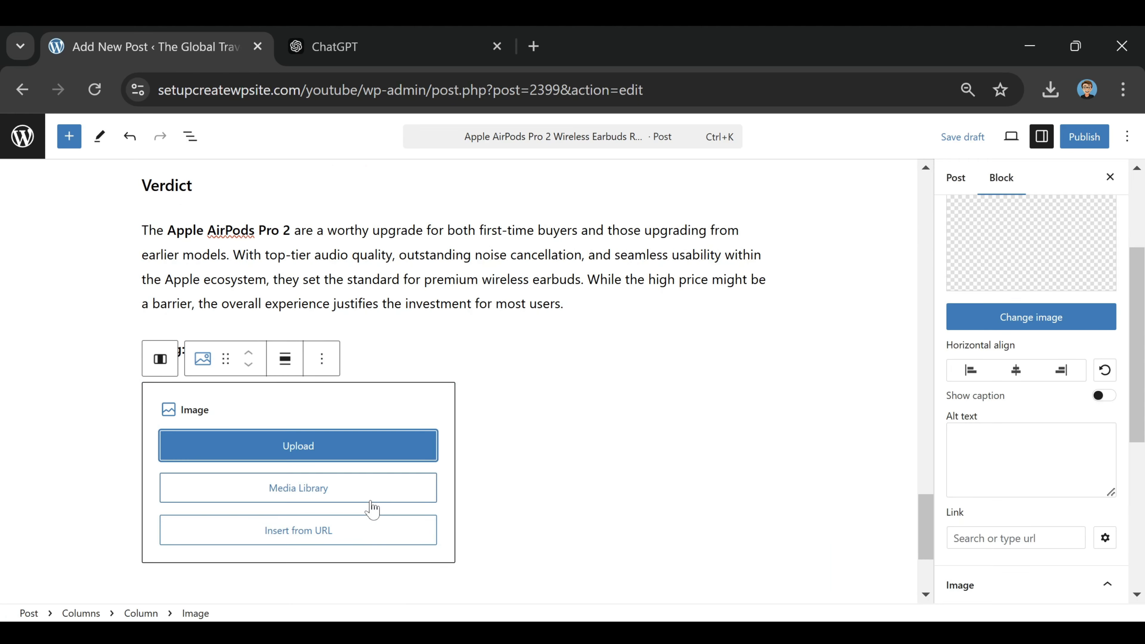
left_click(293, 451)
left_click(314, 239)
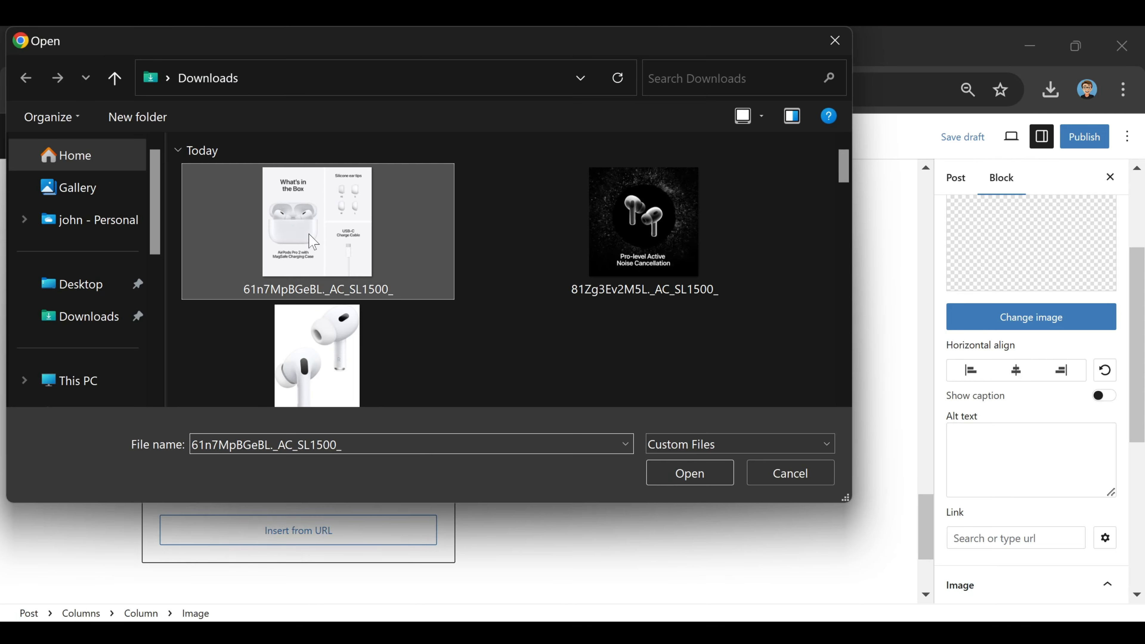
left_click(703, 470)
scroll(619, 452, "down", 5)
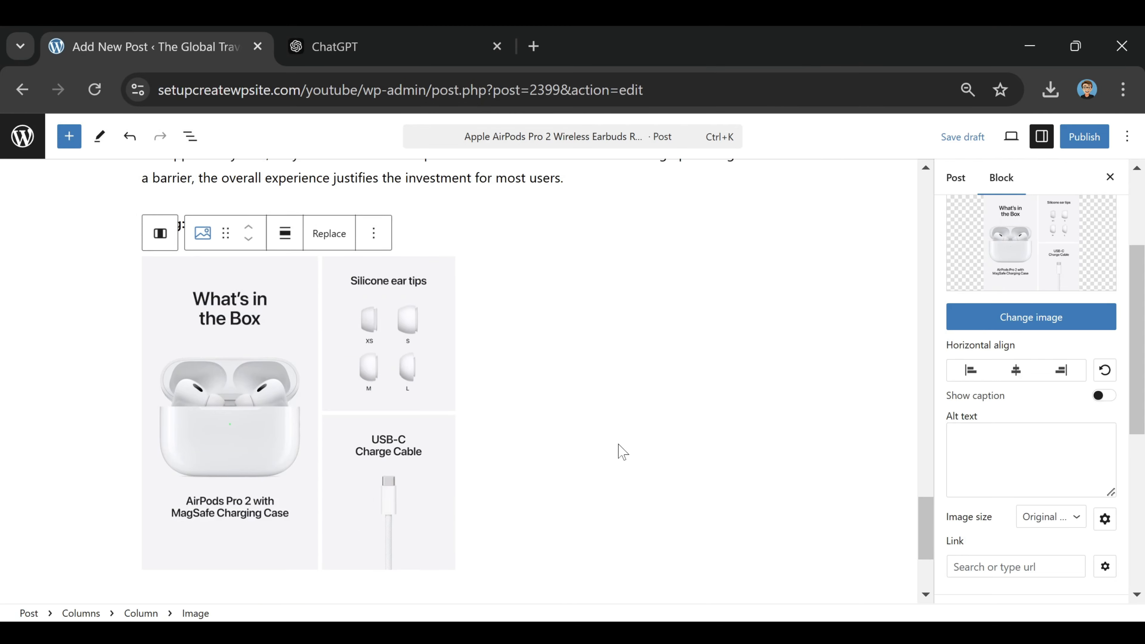
scroll(486, 460, "up", 3)
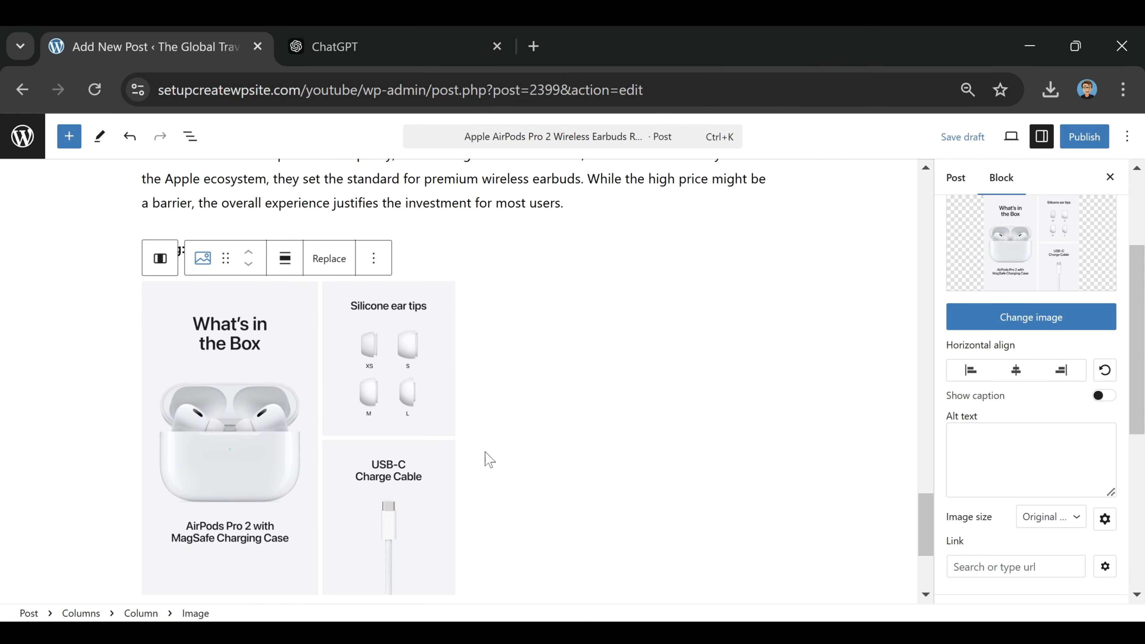
Step: Add an Image block with the noise cancellation picture 81Zg3Ev2M5L._AC_SL1500_ to the second column, and look over the post up to the title
left_click(537, 384)
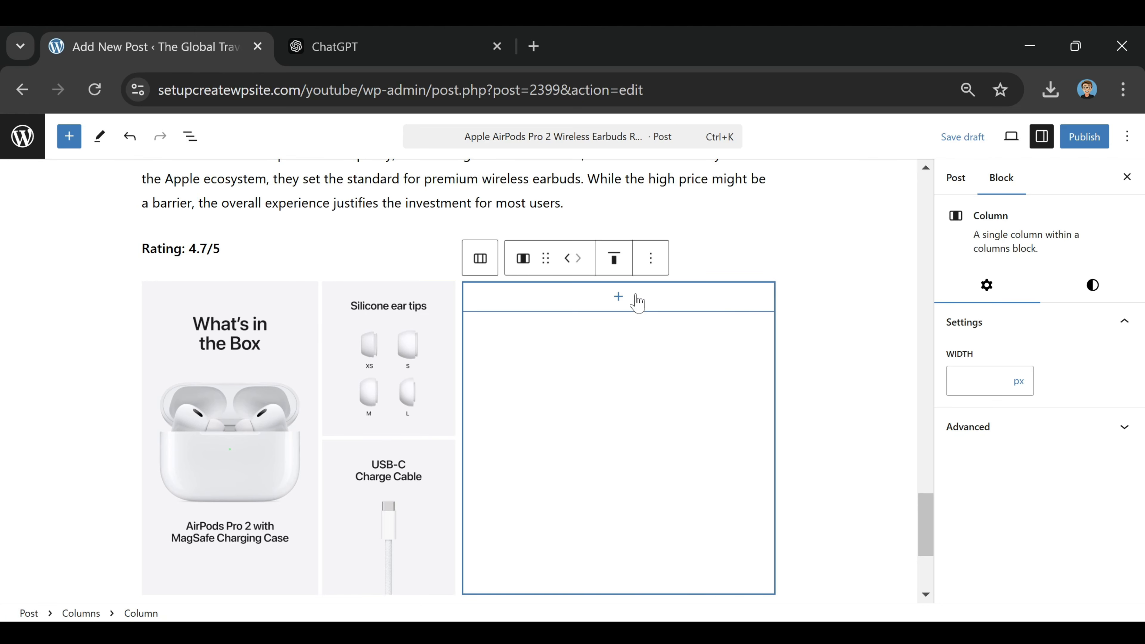
left_click(624, 300)
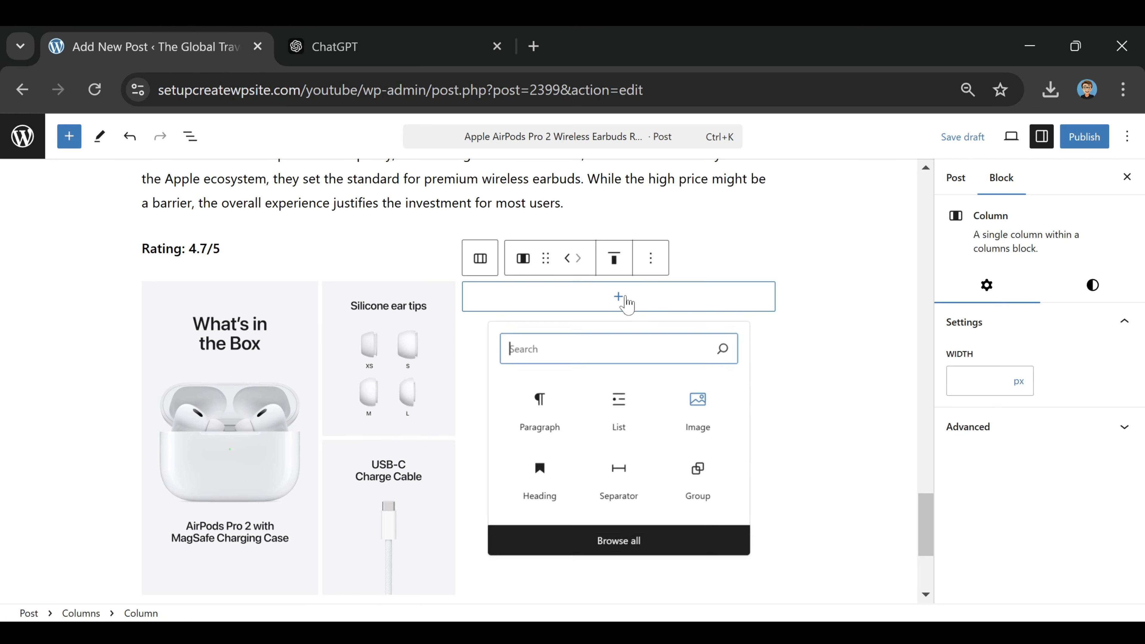
left_click(702, 416)
left_click(594, 342)
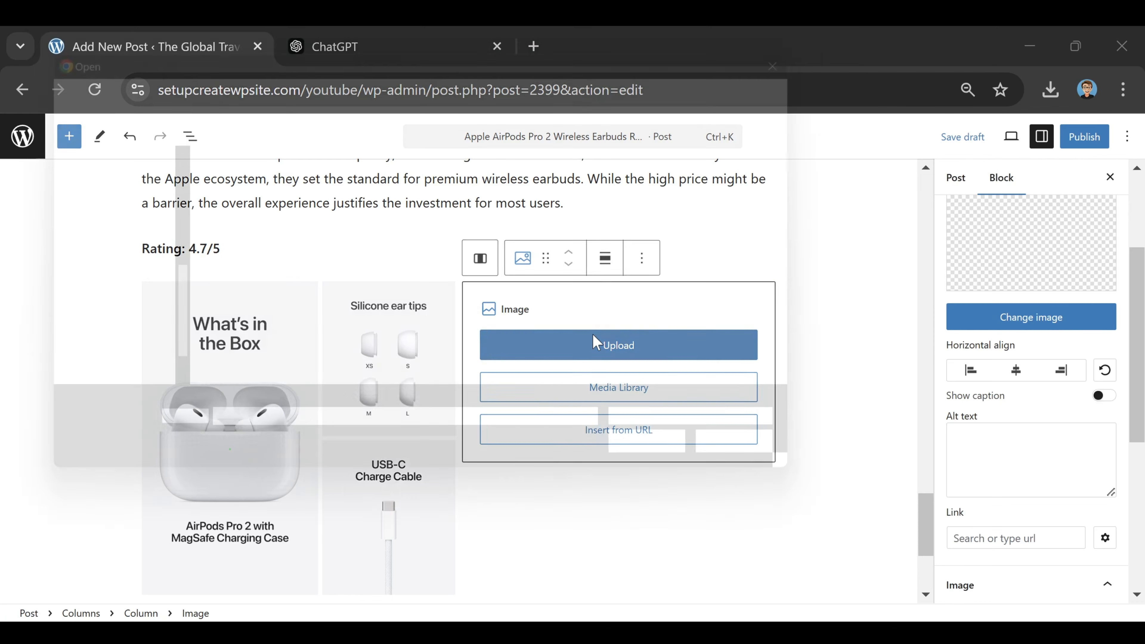
left_click(637, 276)
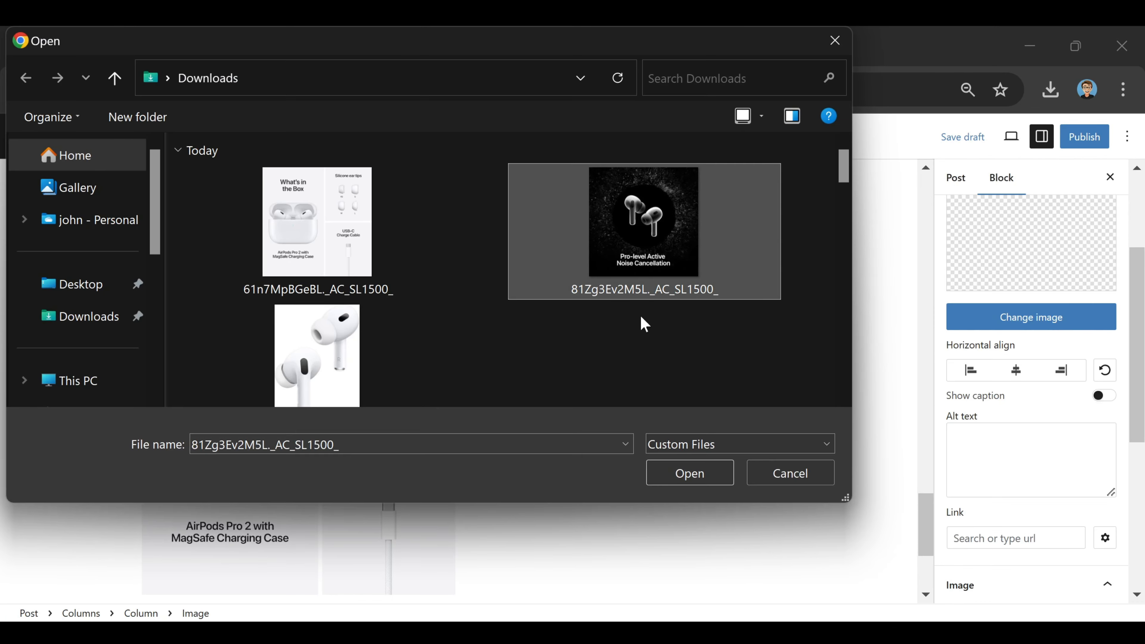
left_click(688, 472)
scroll(451, 333, "down", 10)
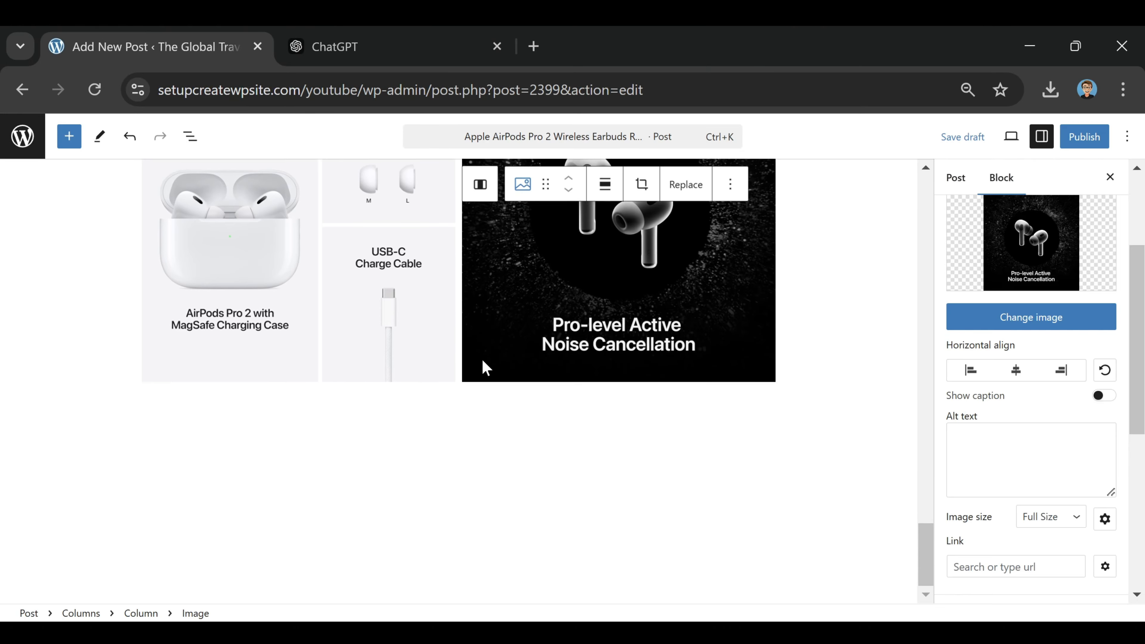
scroll(536, 399, "up", 15)
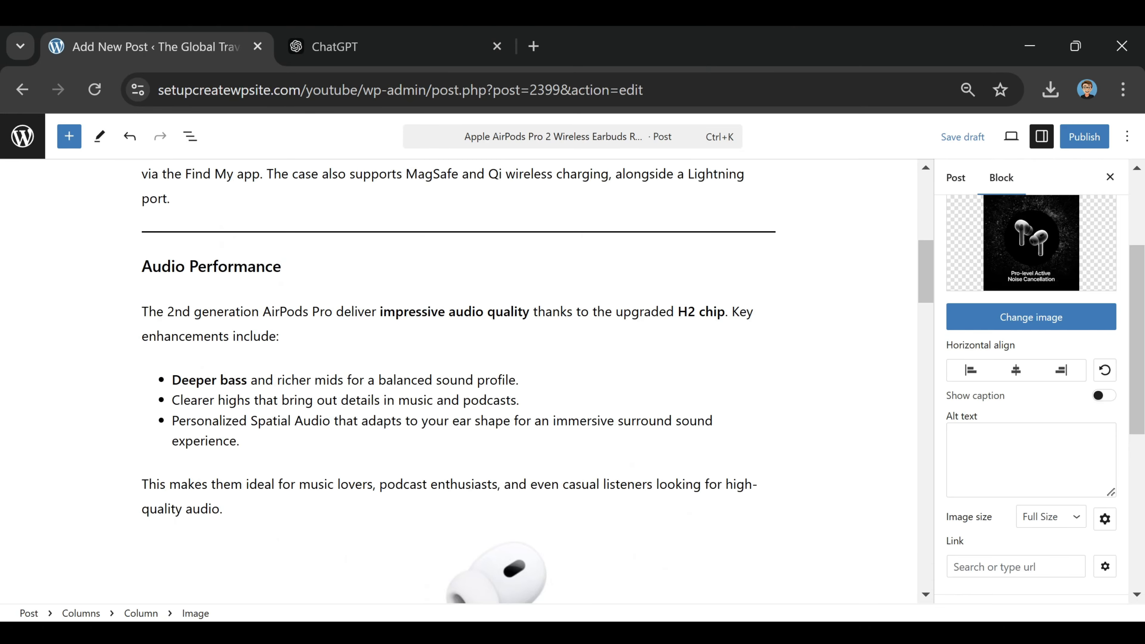
scroll(537, 399, "up", 4)
scroll(537, 433, "down", 13)
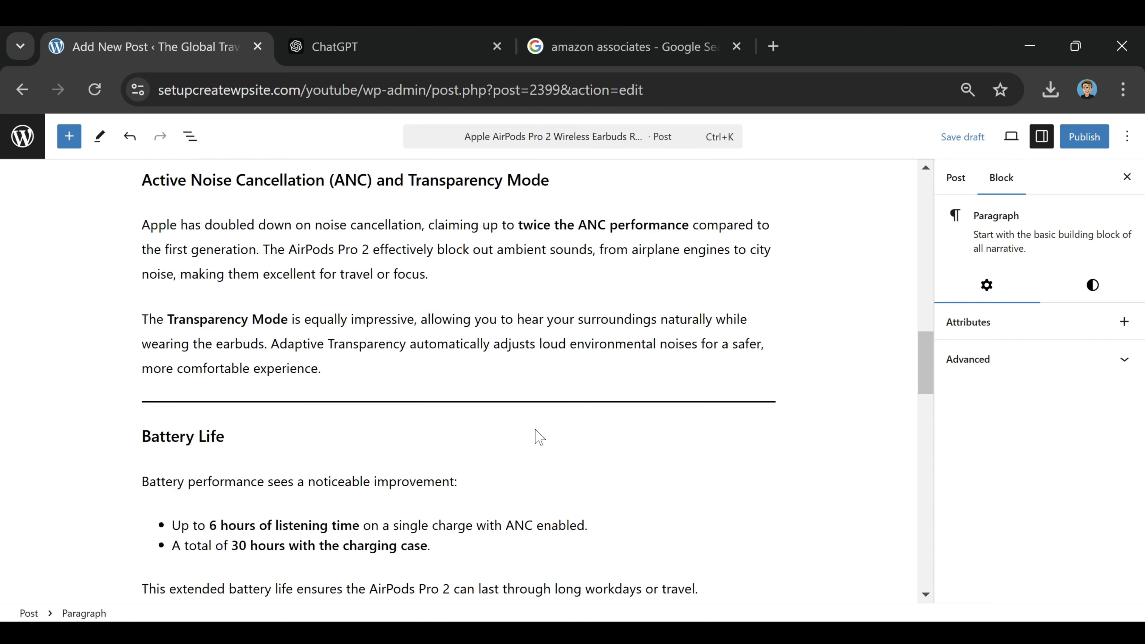
scroll(551, 465, "up", 15)
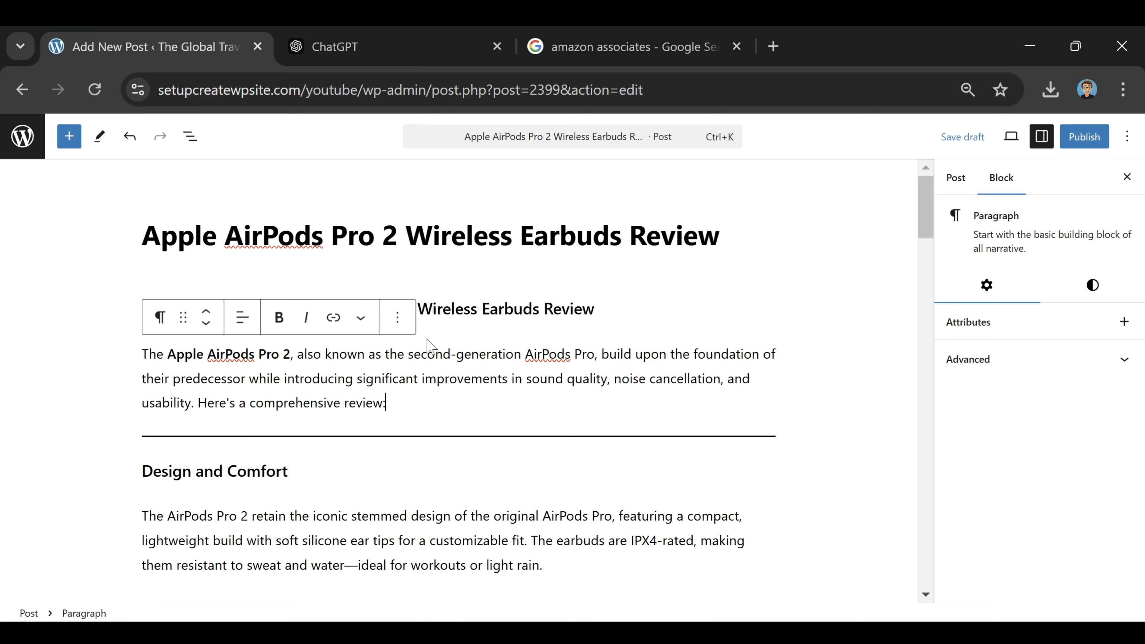
Step: Open Amazon.com Associates Central from the Google results and look through its affiliate program page
left_click(631, 40)
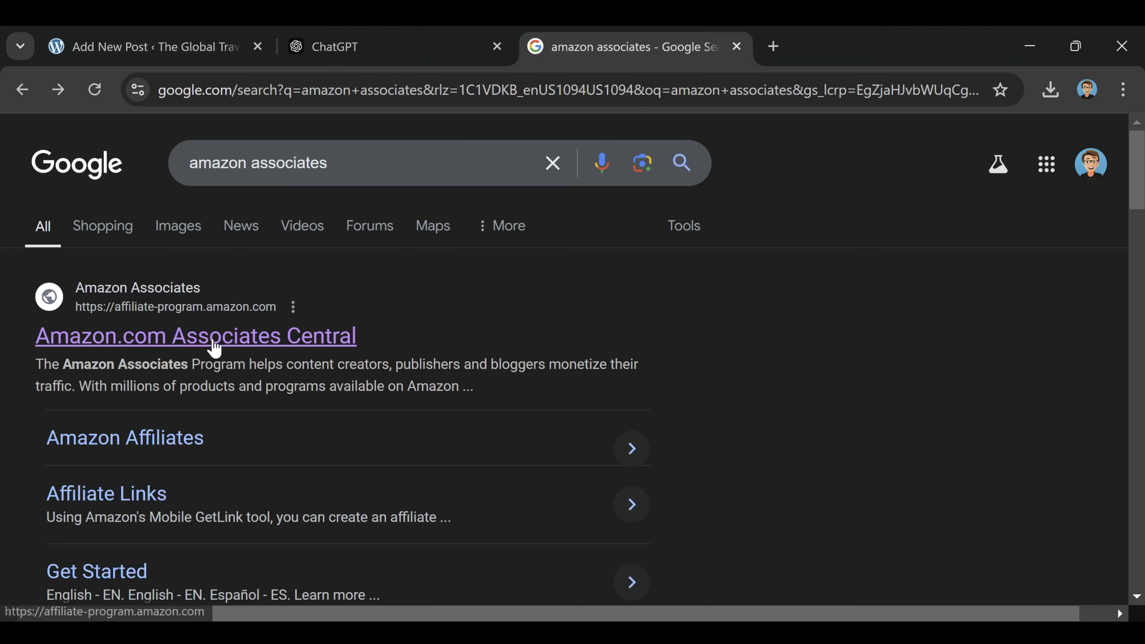
left_click(214, 339)
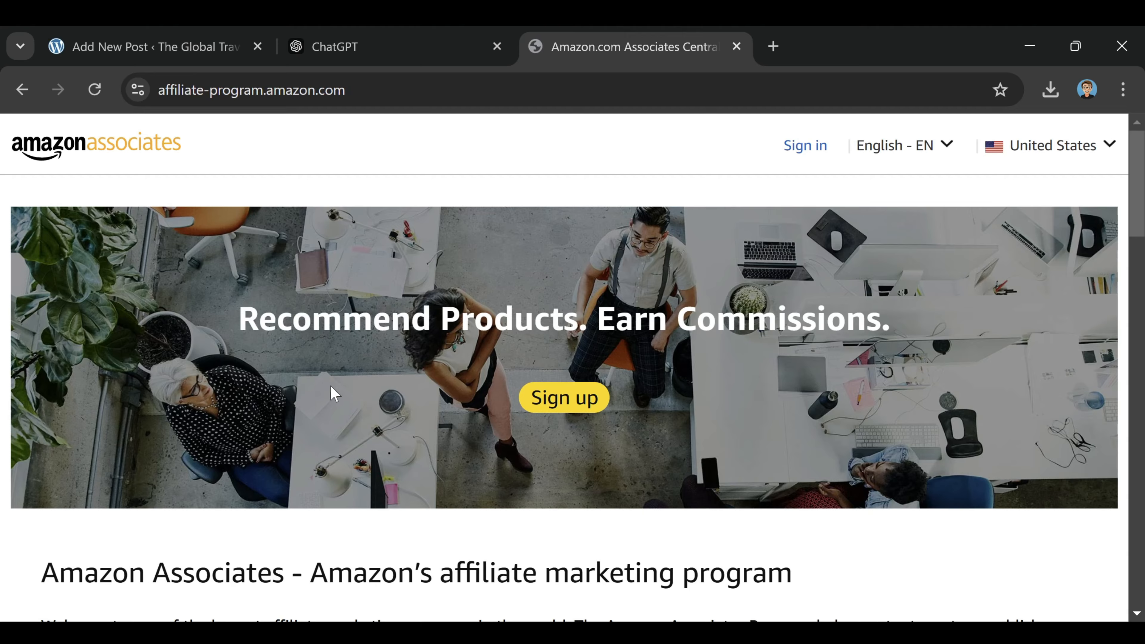
scroll(452, 429, "down", 20)
scroll(454, 463, "down", 5)
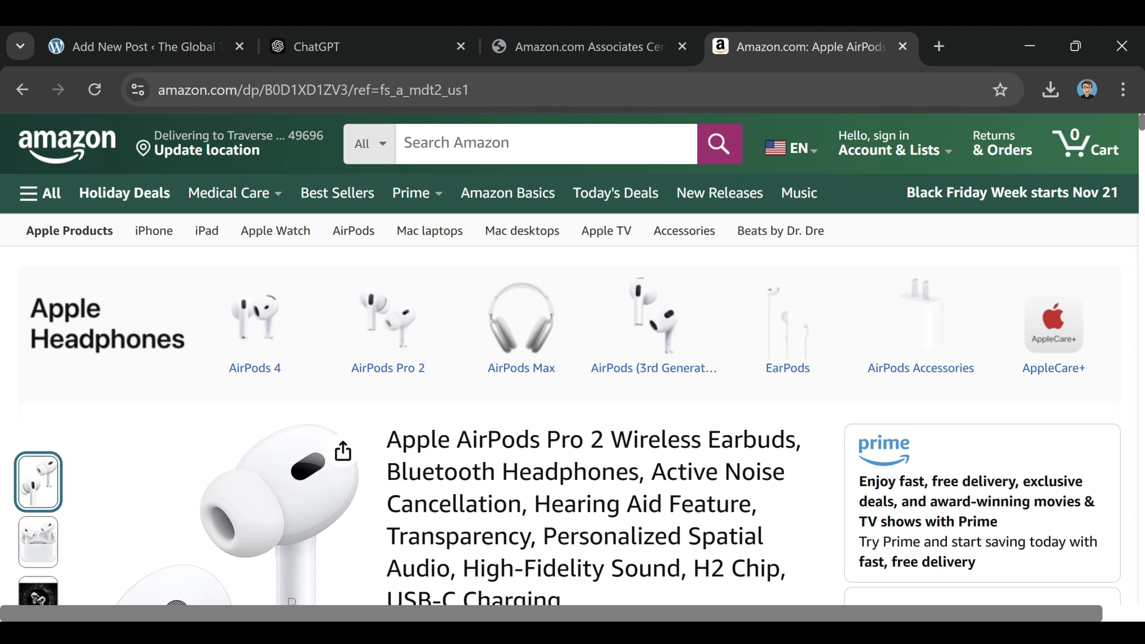
Step: Copy the web address of the Apple AirPods Pro 2 product page on Amazon
left_click(307, 95)
right_click(306, 96)
left_click(384, 275)
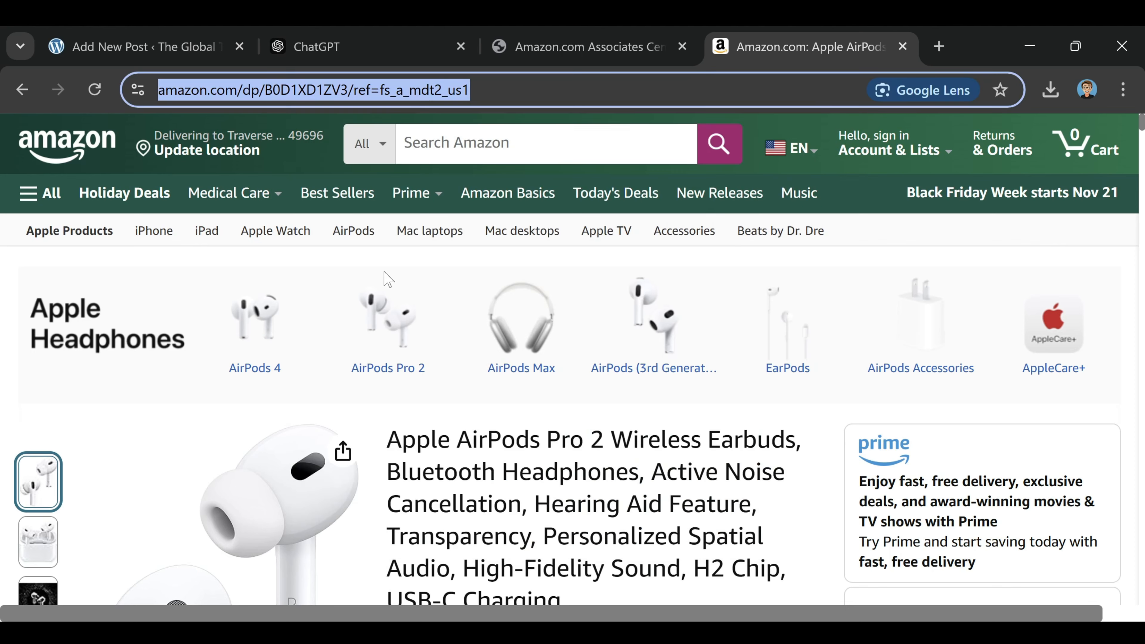
Step: In the WordPress post, link the bold "Apple AirPods Pro 2" text in the intro paragraph to the copied Amazon address
left_click(184, 39)
left_click(241, 354)
left_click(291, 354)
left_click_drag(290, 354, 167, 354)
left_click(333, 317)
right_click(255, 396)
left_click(287, 234)
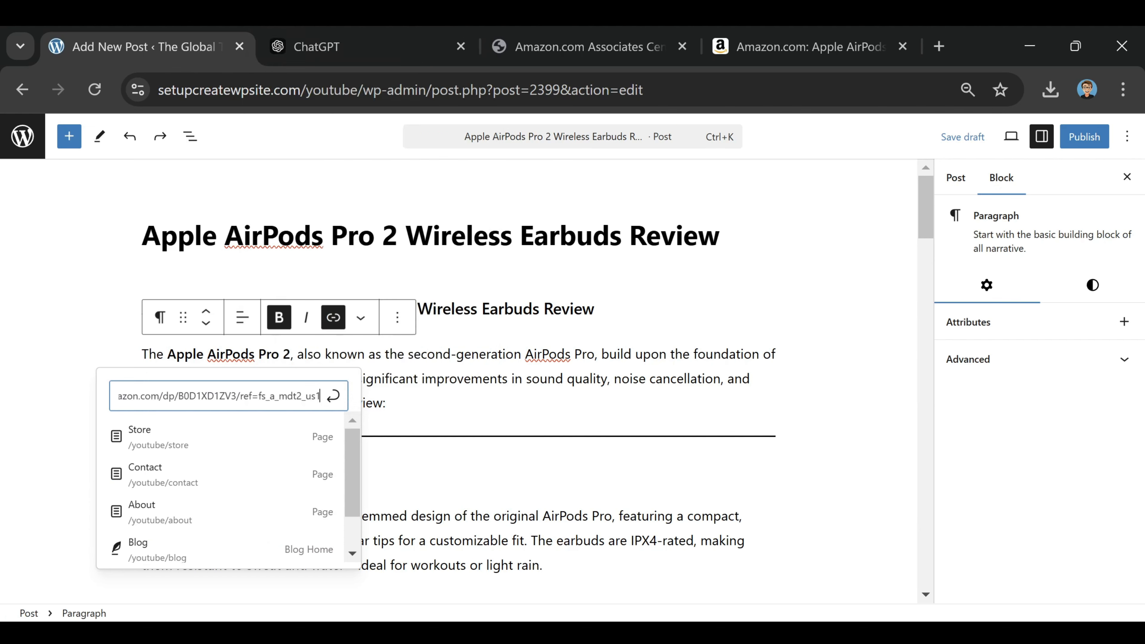
left_click(332, 396)
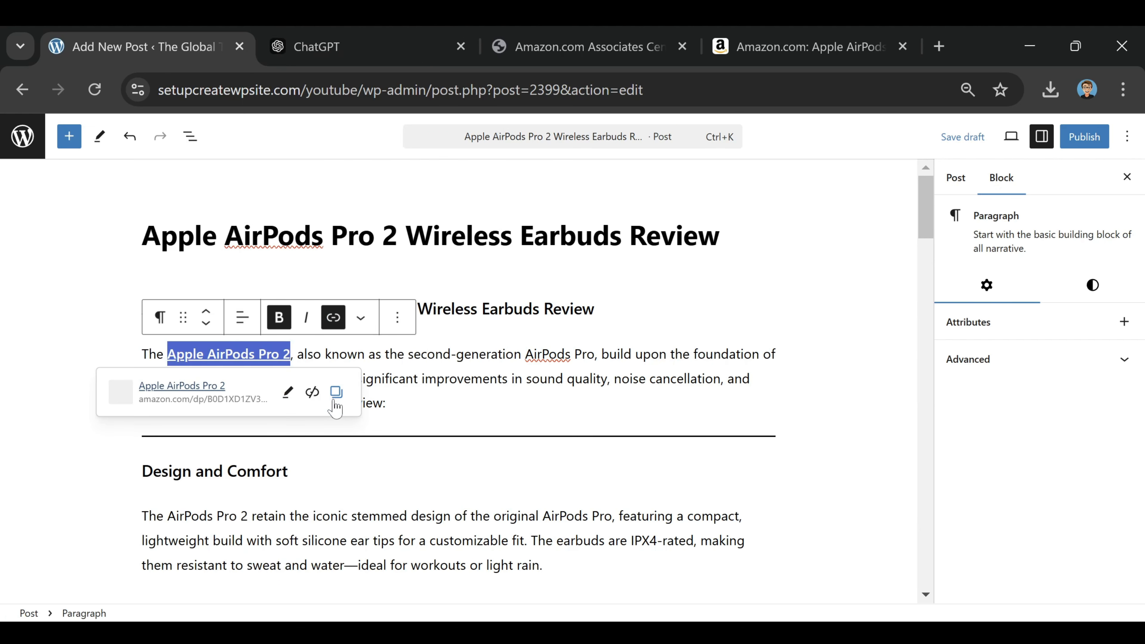
left_click(414, 404)
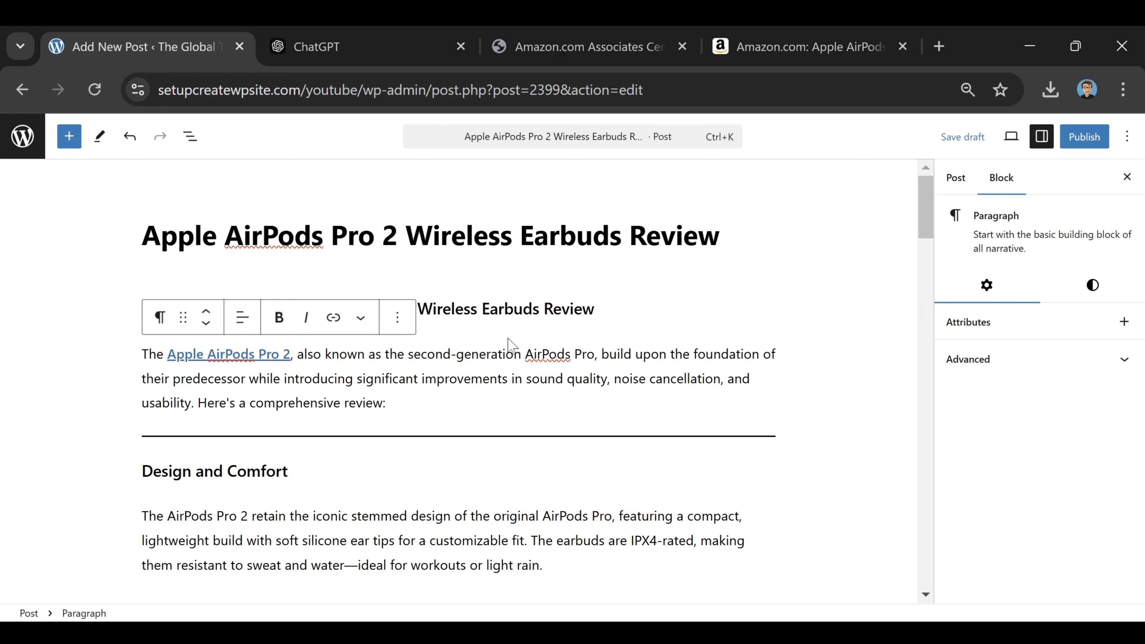
Step: Go back to the Amazon Associates page and examine its sign-up section
left_click(351, 40)
left_click(176, 49)
left_click(685, 56)
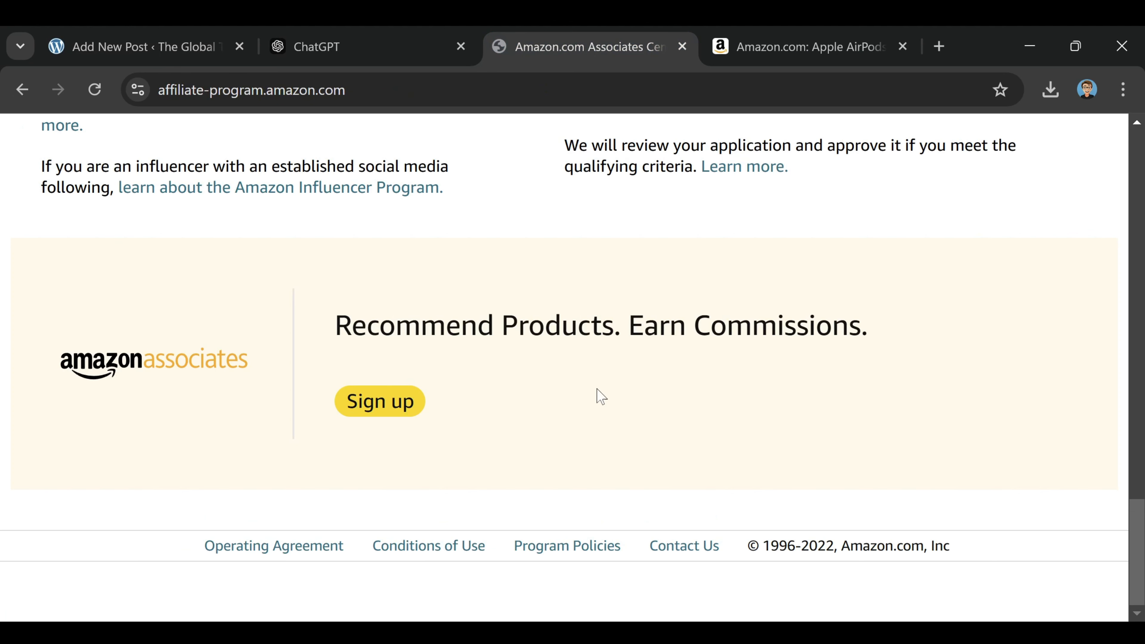
Step: Return to the WordPress post and set the photo of white AirPods and their case on a light background as its featured image
left_click(202, 45)
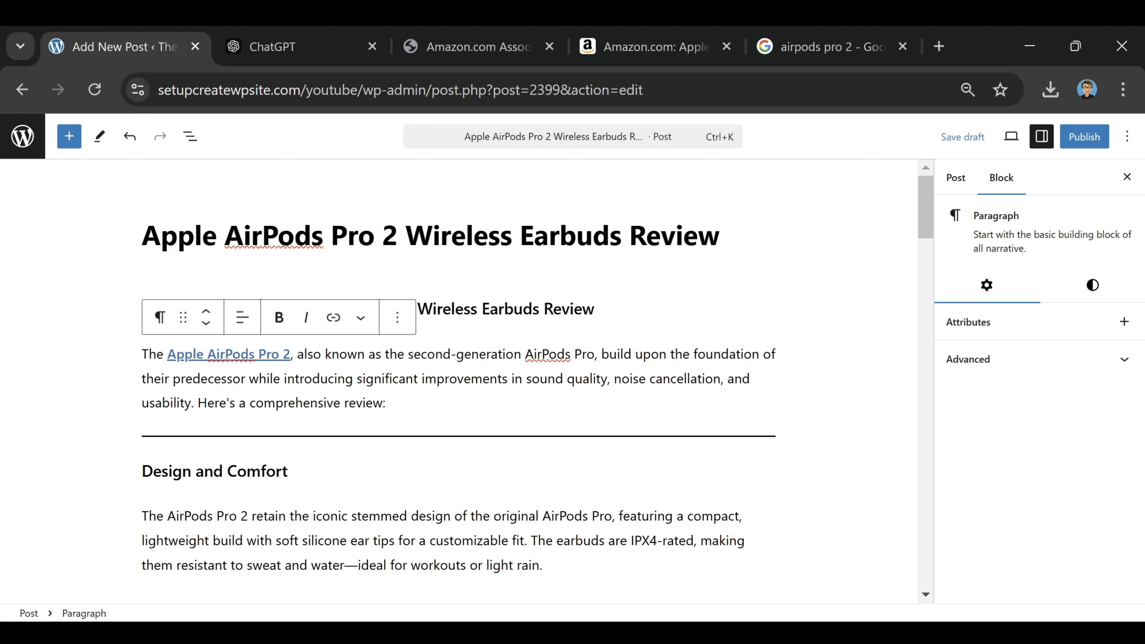
scroll(513, 378, "down", 7)
scroll(513, 379, "up", 8)
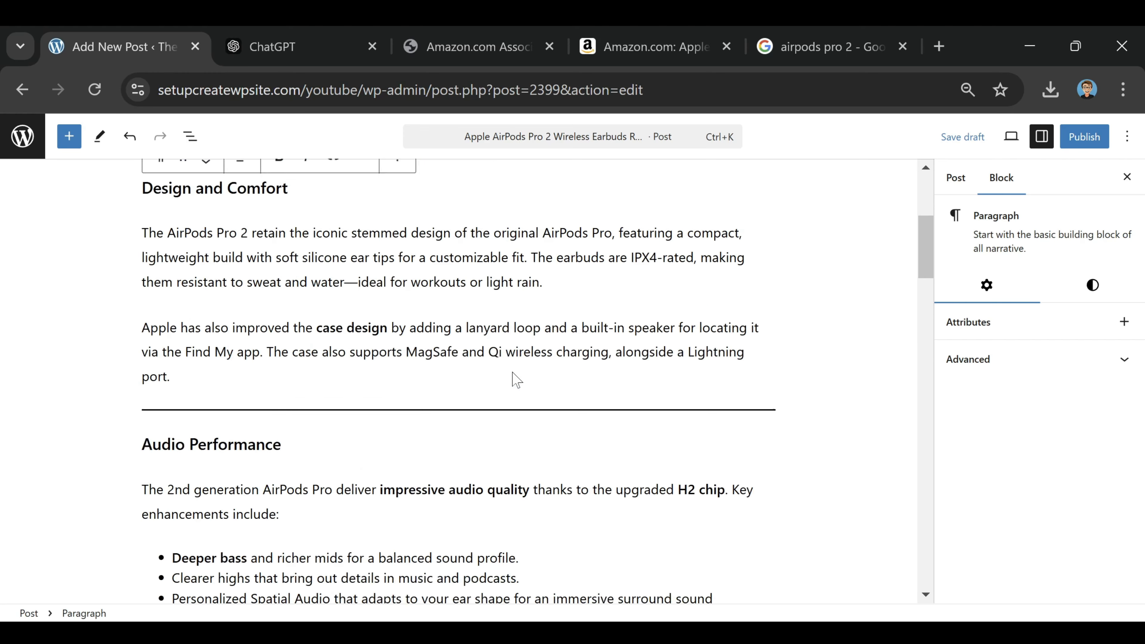
left_click(954, 178)
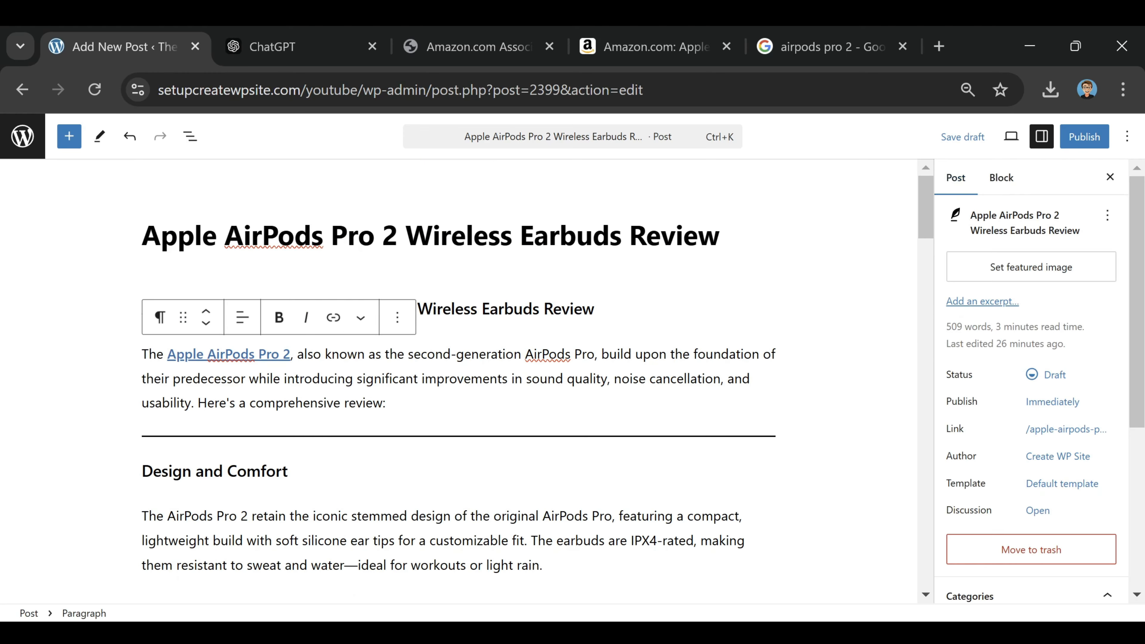
left_click(1025, 271)
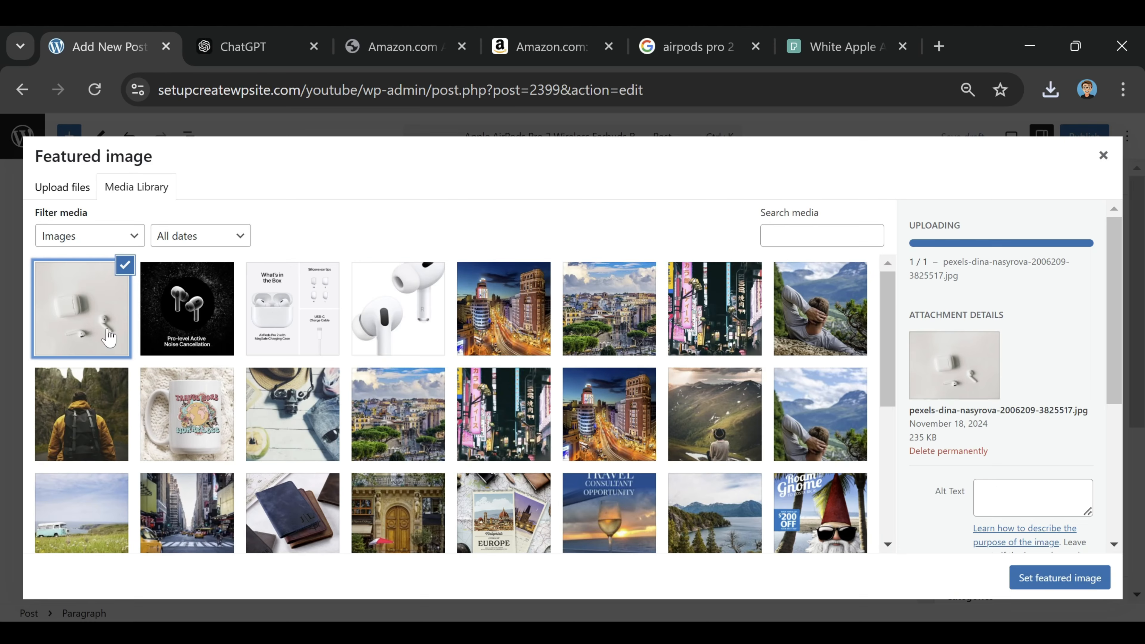
left_click(1062, 581)
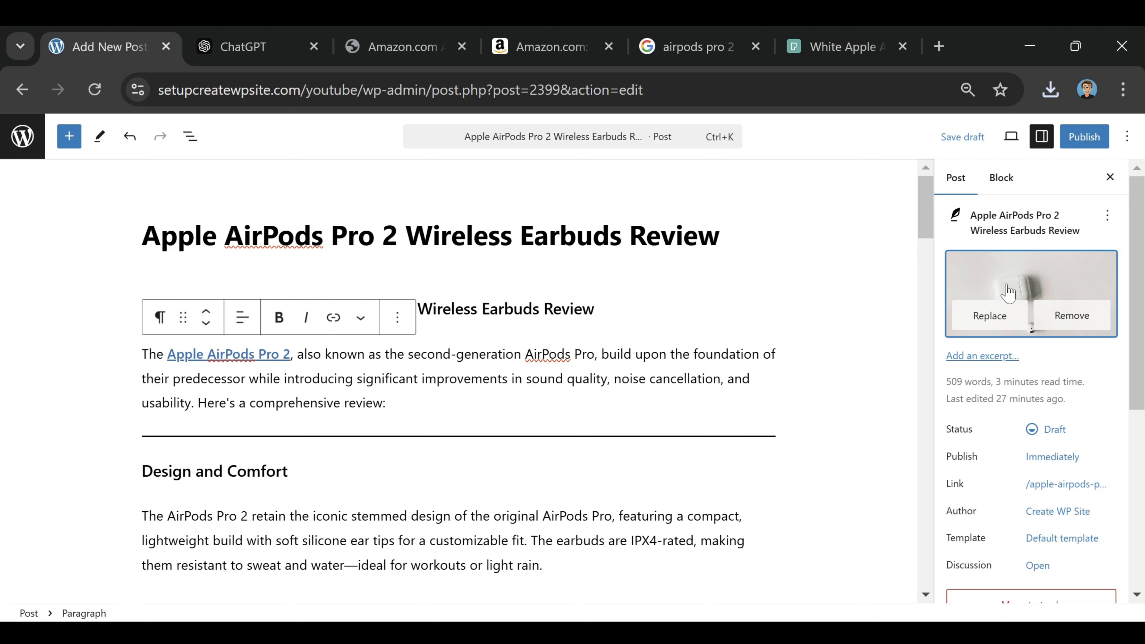
Step: Publish the Apple AirPods Pro 2 review post and open its live page
left_click(1085, 137)
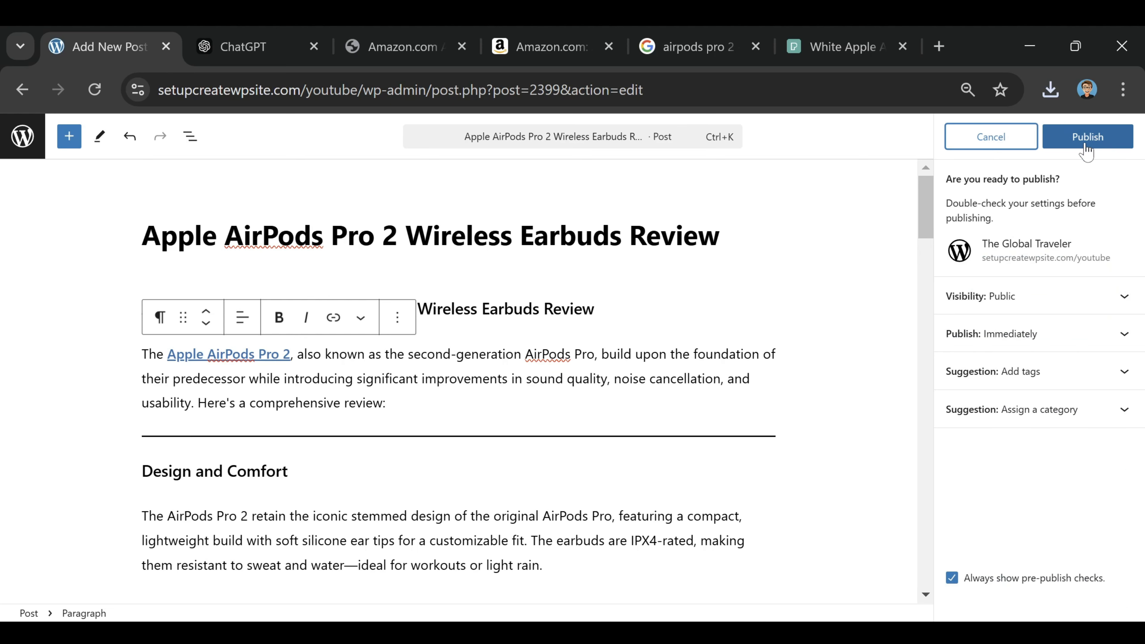
left_click(1087, 137)
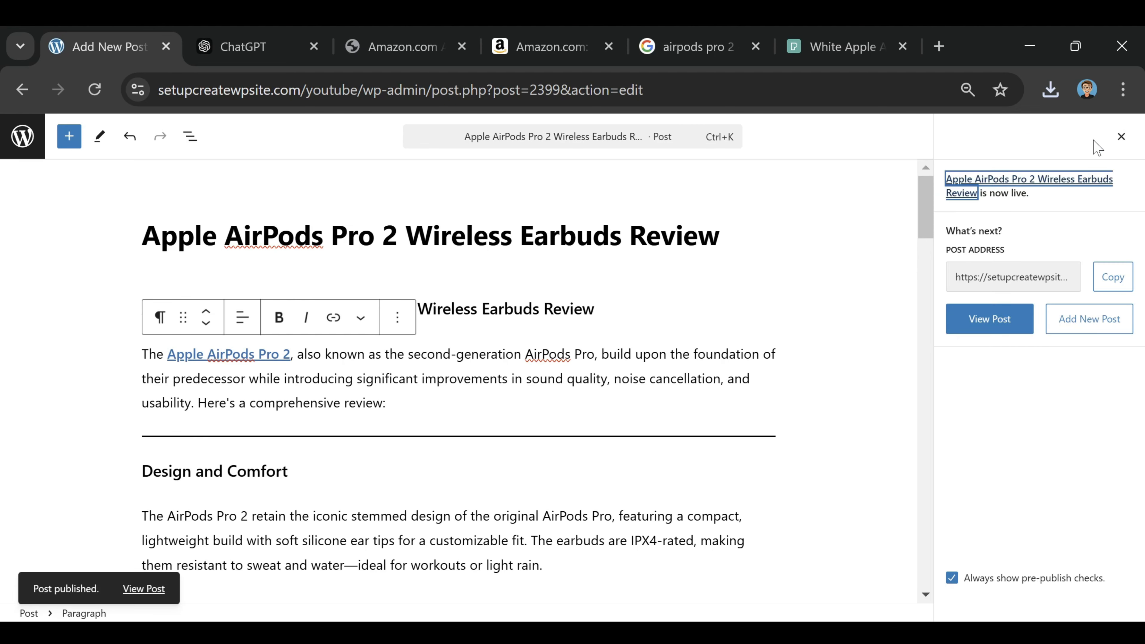
left_click(991, 332)
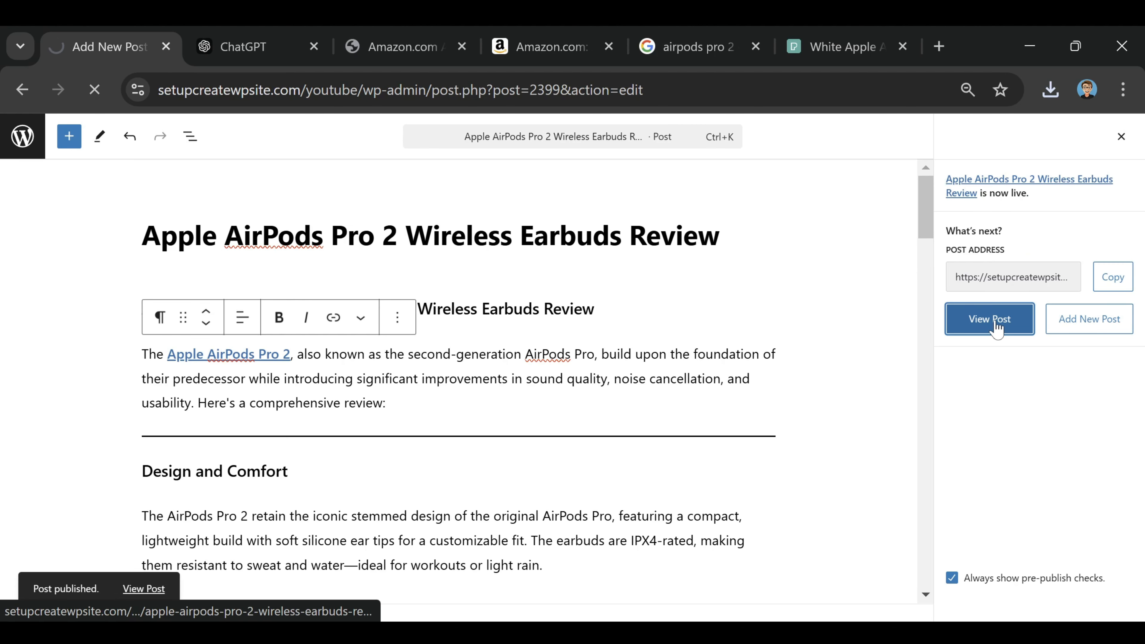
Step: Examine the published review's featured image, headings, text sections and product images
scroll(1017, 330, "down", 10)
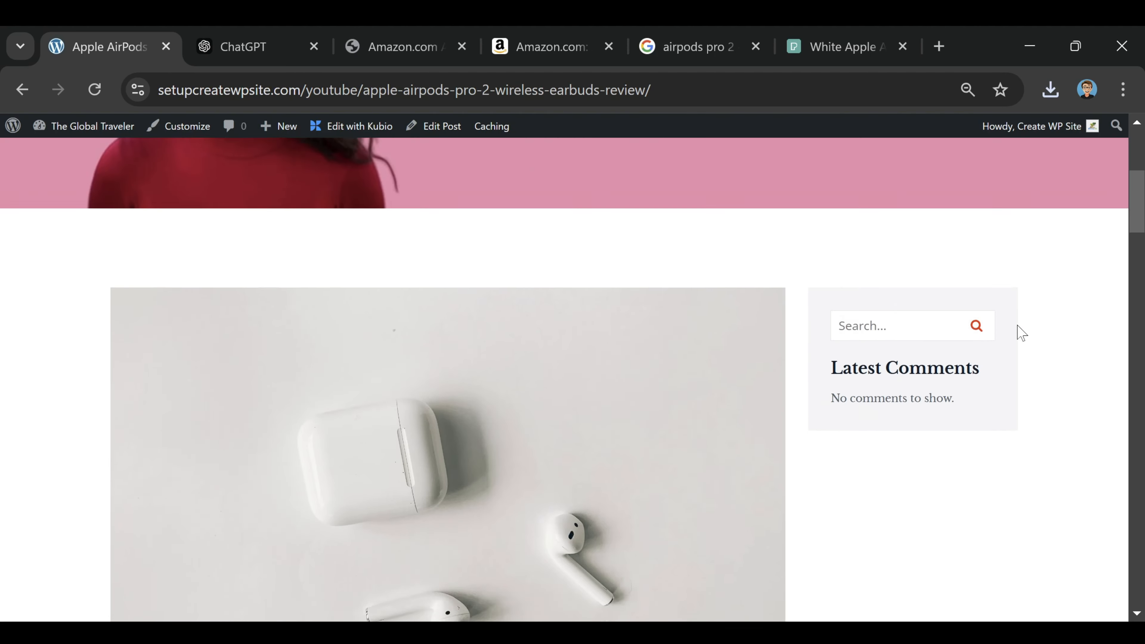
scroll(437, 300, "up", 3)
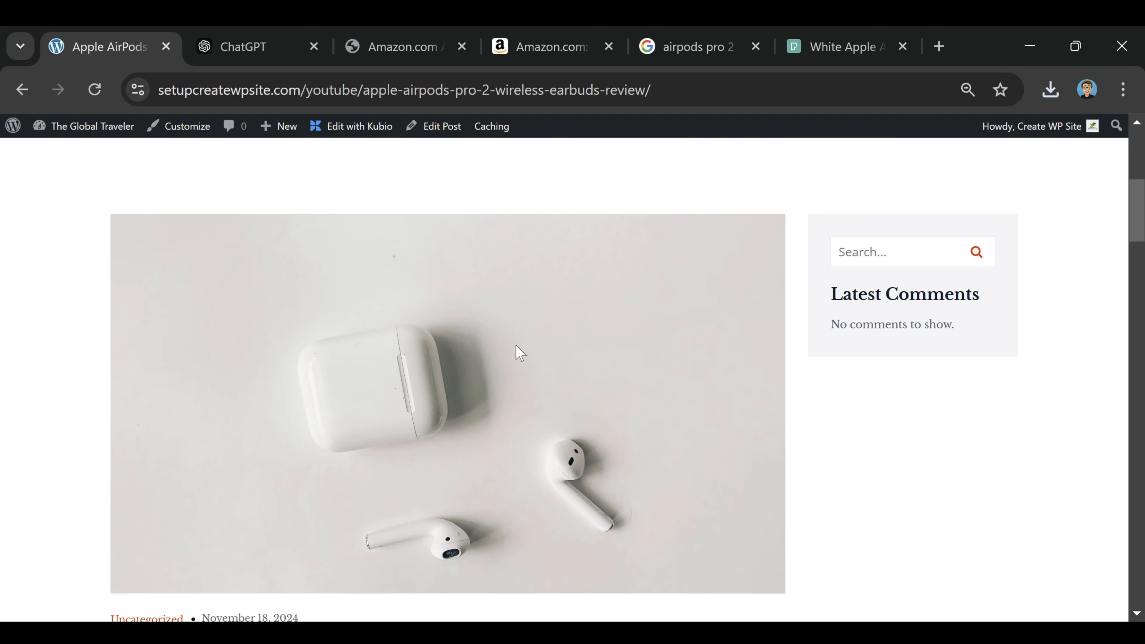
scroll(514, 354, "down", 8)
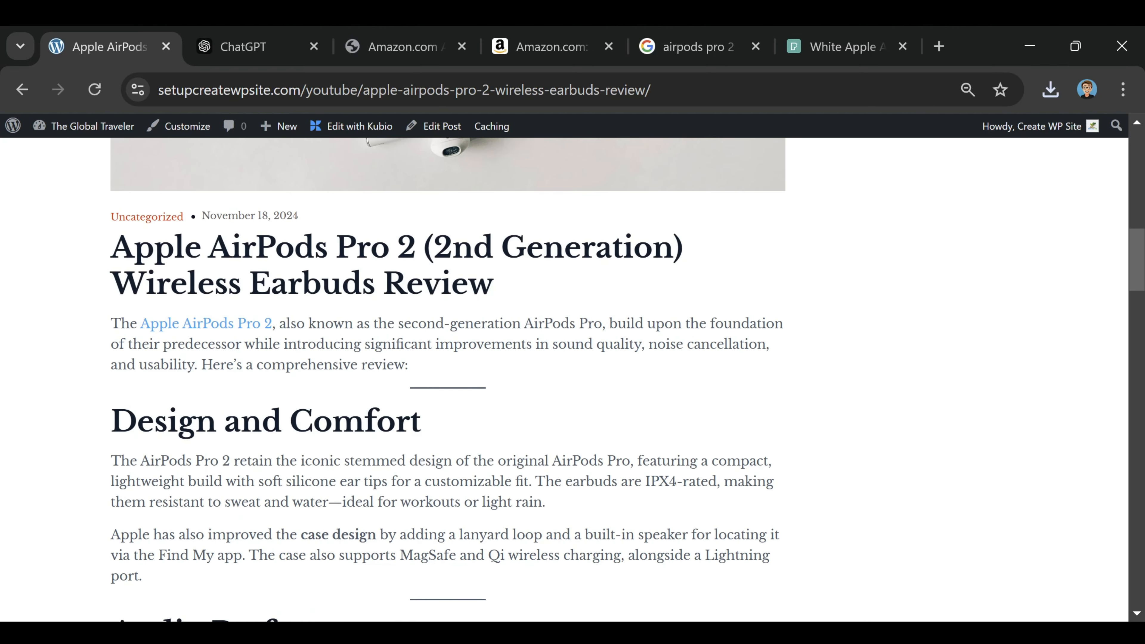
scroll(149, 289, "down", 2)
scroll(419, 287, "down", 12)
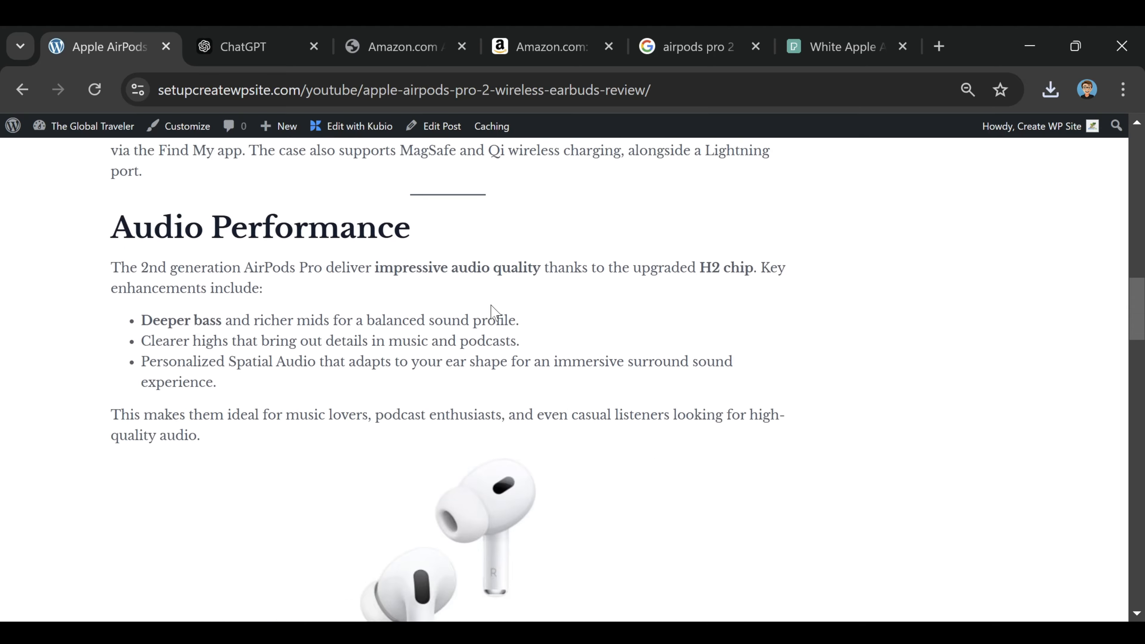
scroll(493, 320, "up", 2)
scroll(614, 389, "down", 17)
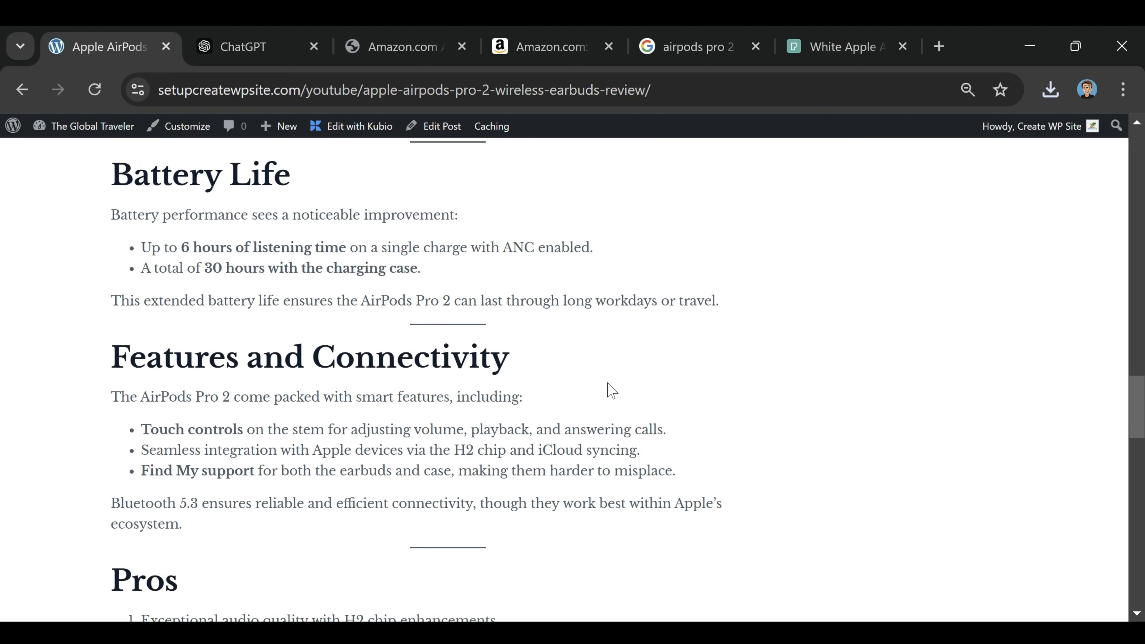
scroll(600, 391, "up", 13)
scroll(599, 393, "up", 14)
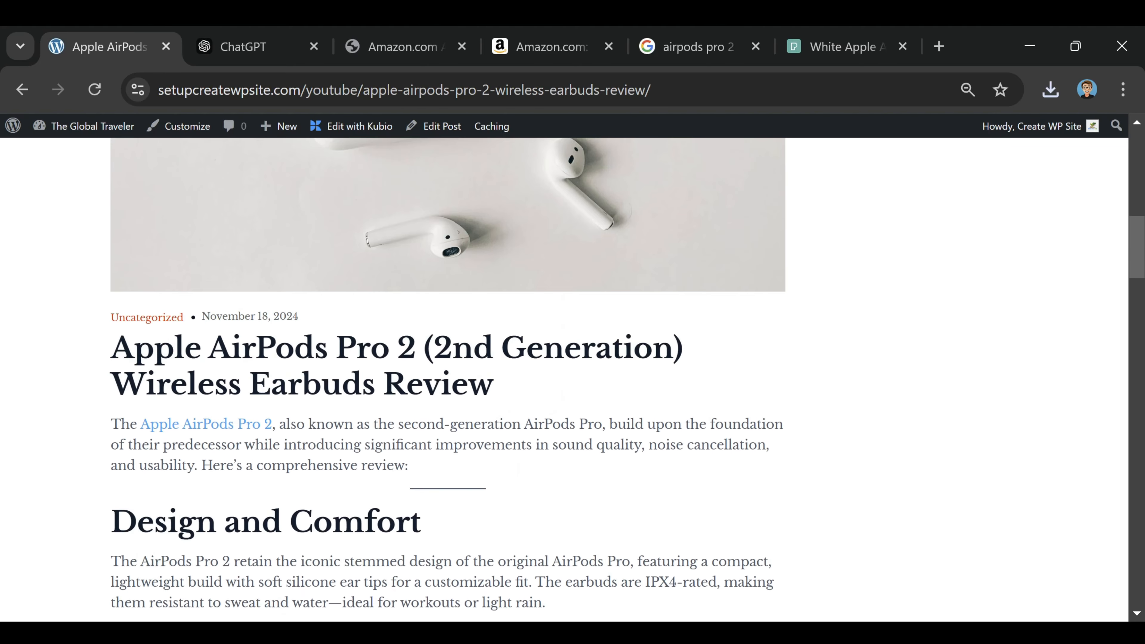
Step: Test the Apple AirPods Pro 2 link in the intro paragraph, return to the post editor and leave it for the posts list
left_click(205, 426)
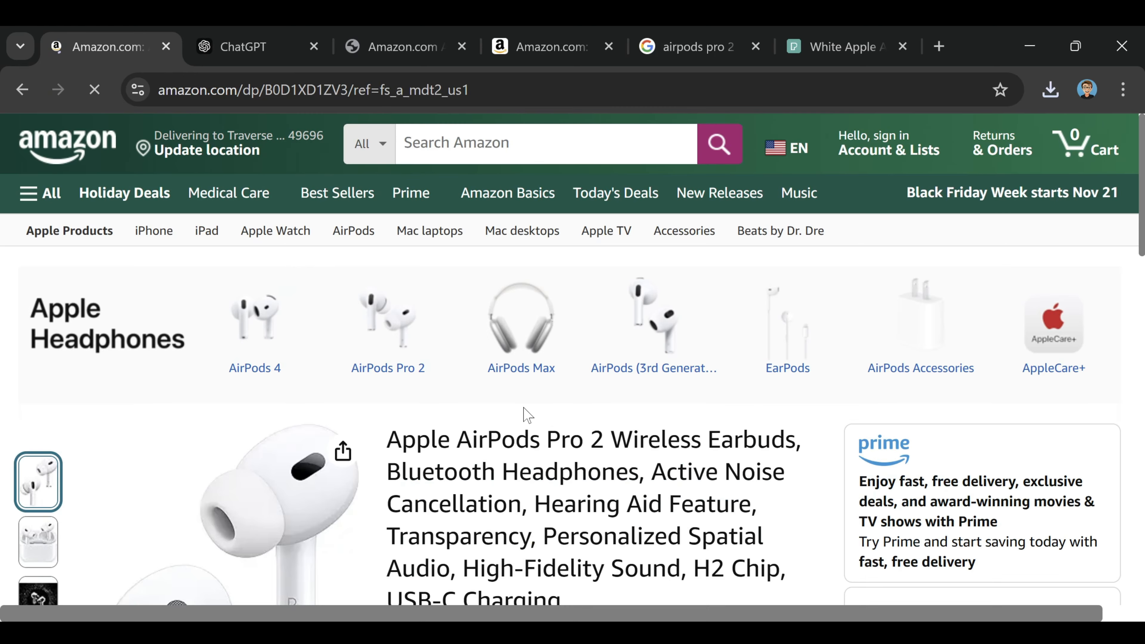
left_click(20, 89)
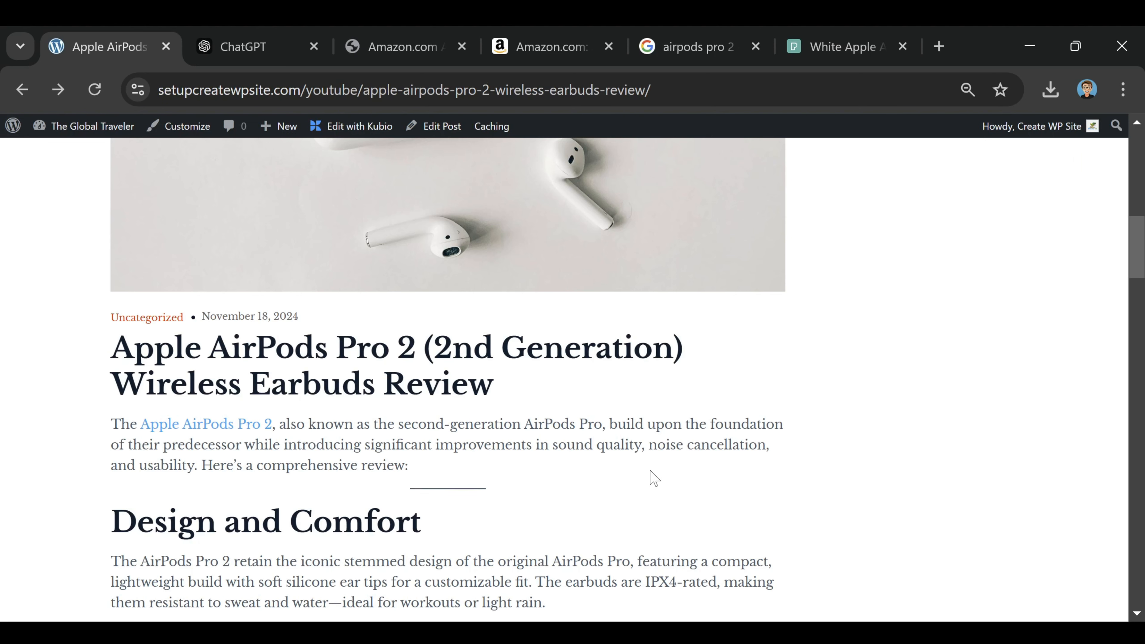
left_click(21, 90)
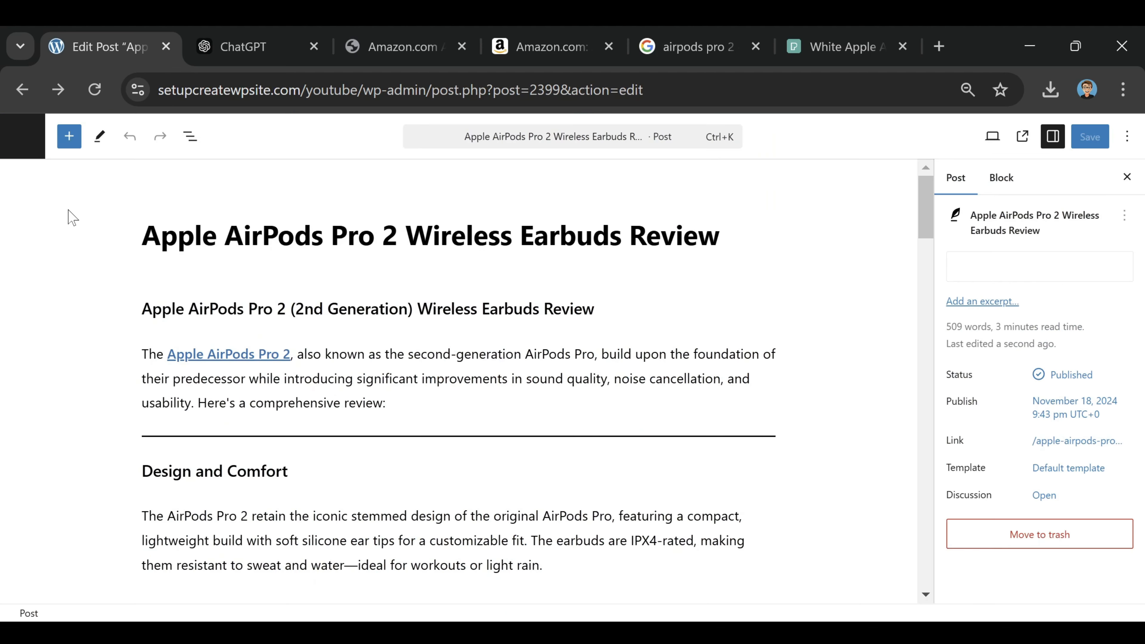
left_click(23, 135)
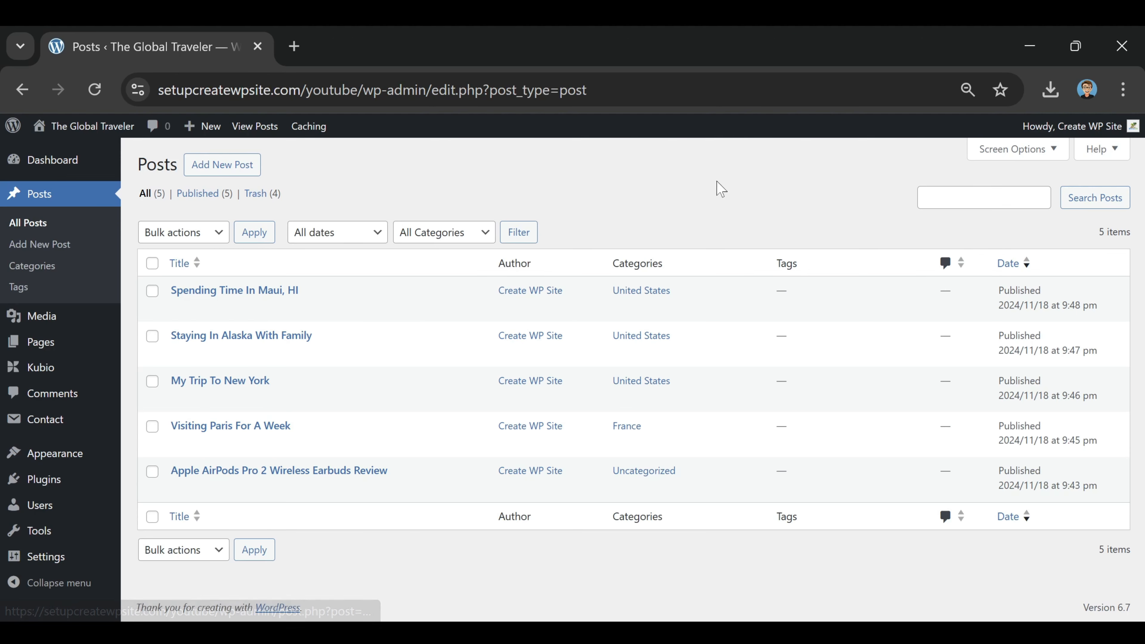
Step: Visit the live site's Blog page and look through the listed posts
mouse_move(64, 133)
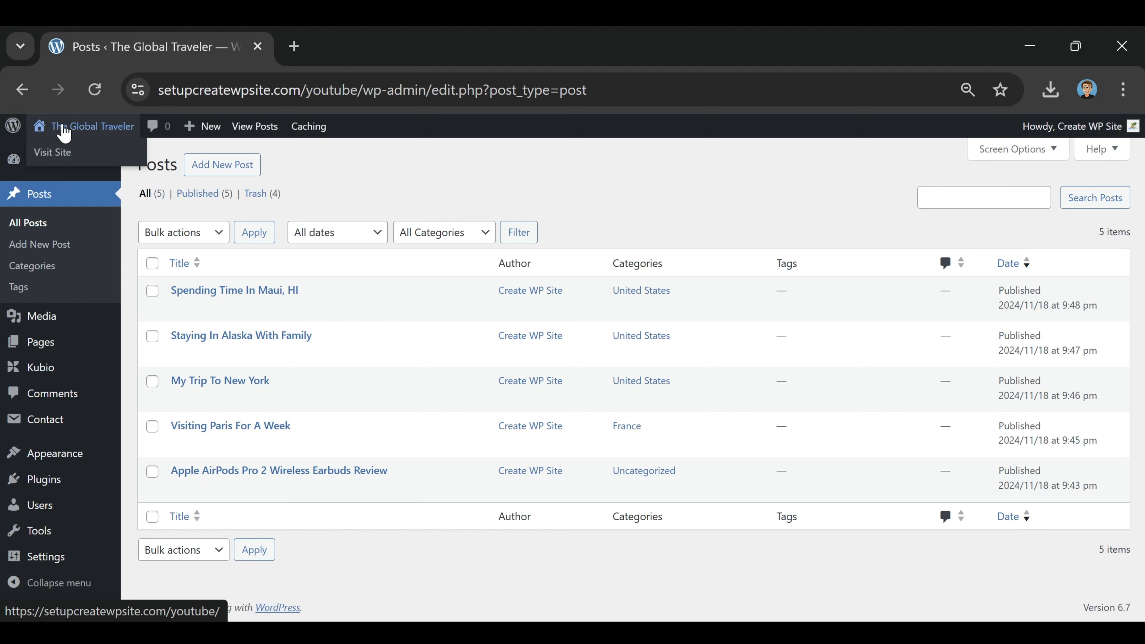
left_click(52, 153)
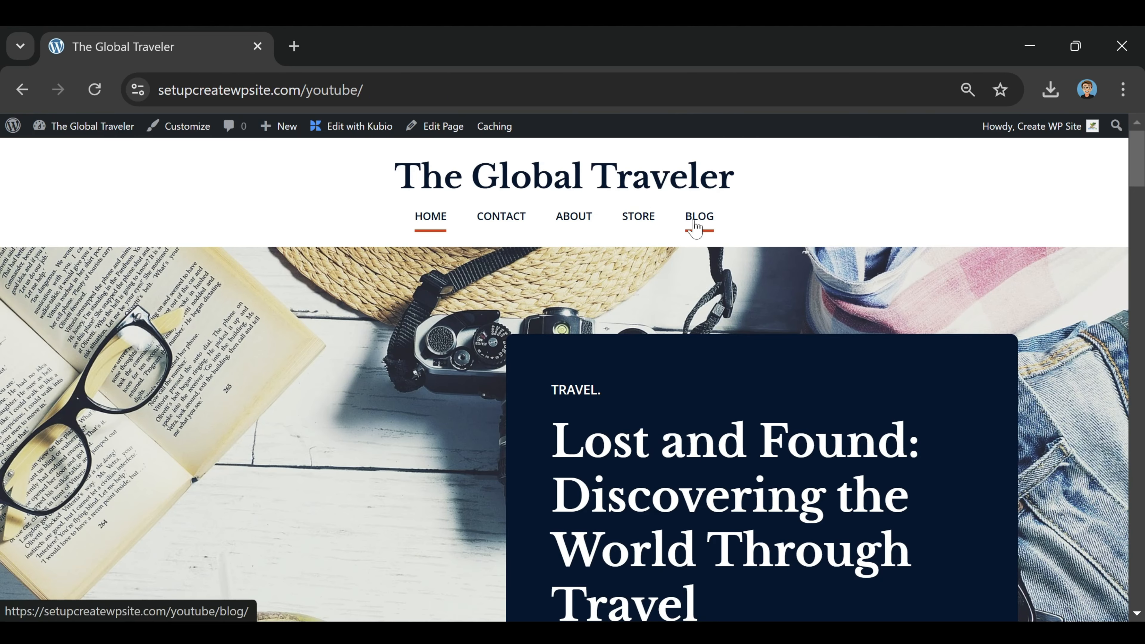
left_click(694, 225)
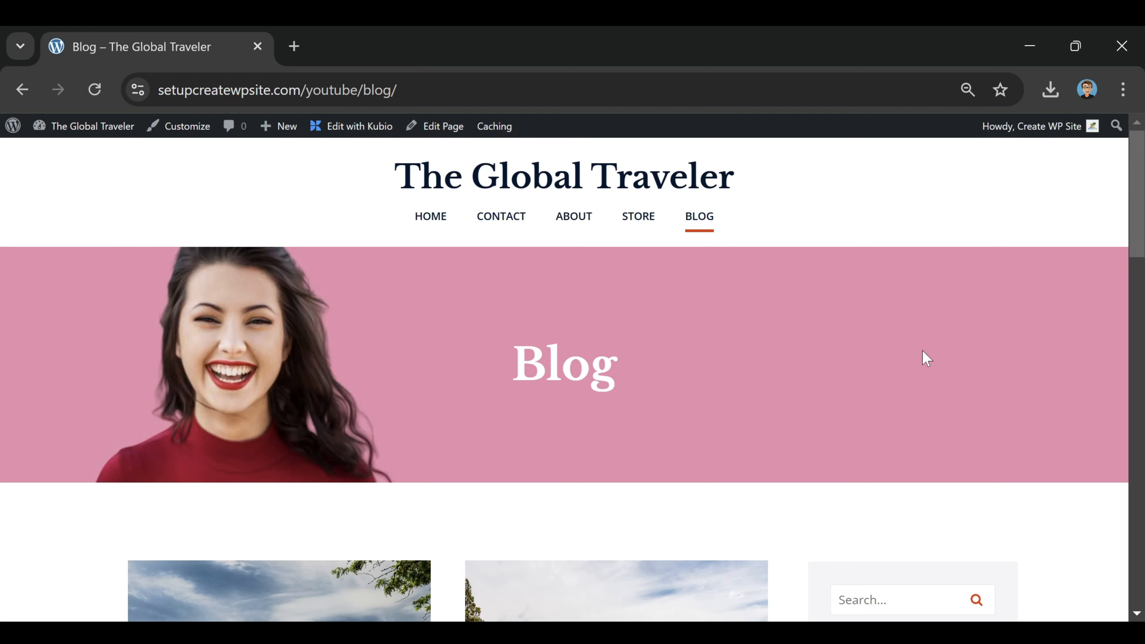
scroll(889, 295, "down", 5)
scroll(899, 204, "down", 4)
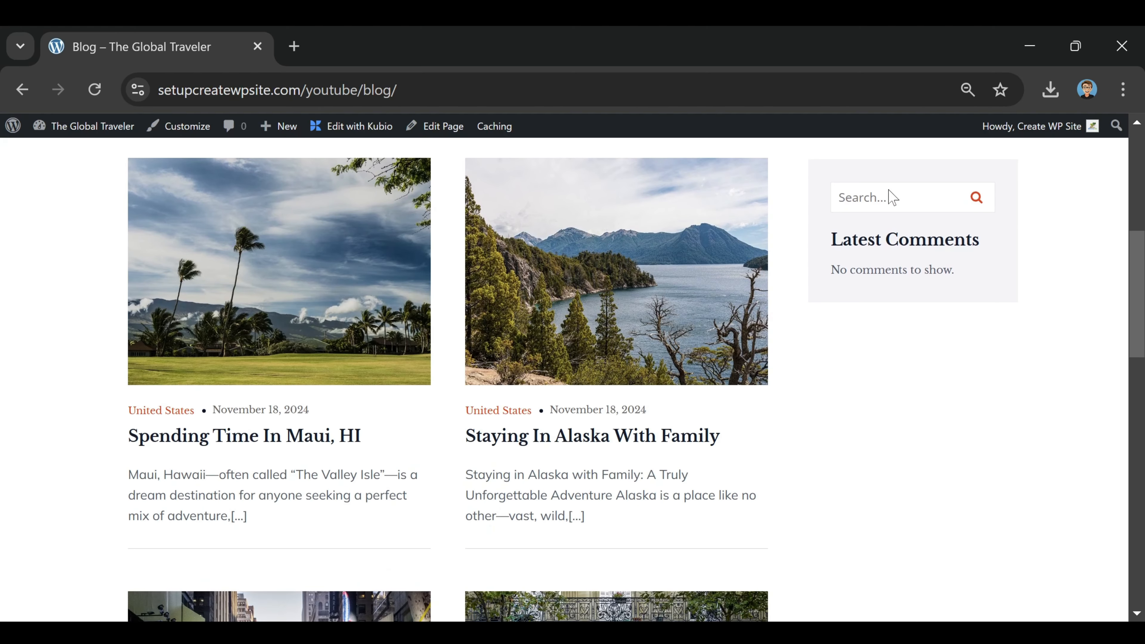
scroll(1032, 532, "up", 2)
scroll(554, 387, "up", 2)
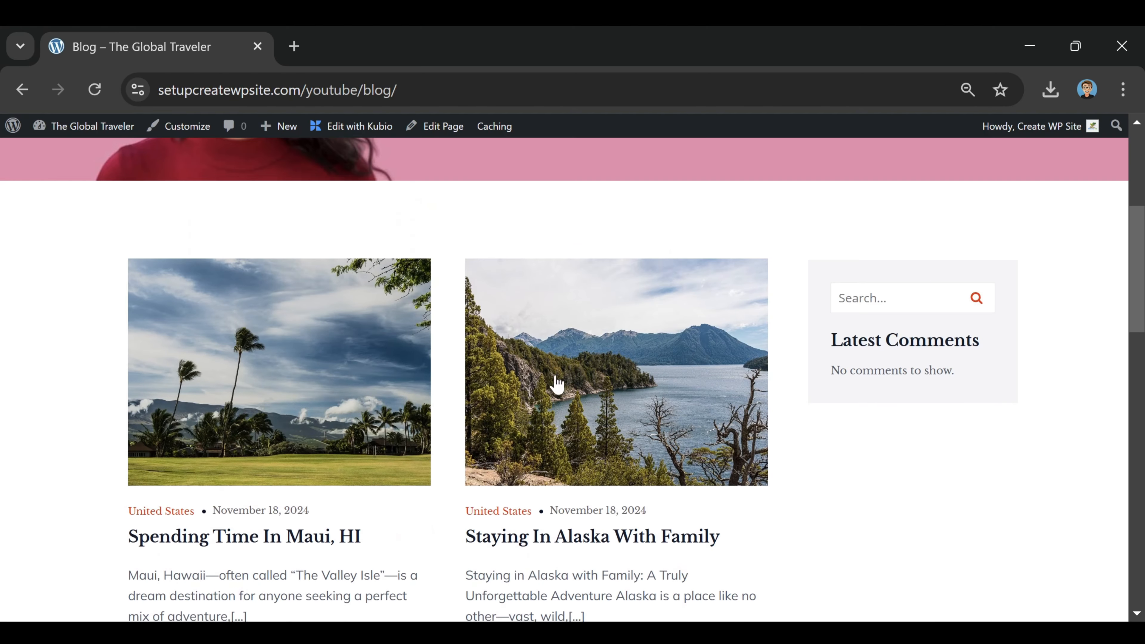
scroll(611, 320, "down", 5)
scroll(694, 227, "down", 3)
scroll(964, 294, "up", 5)
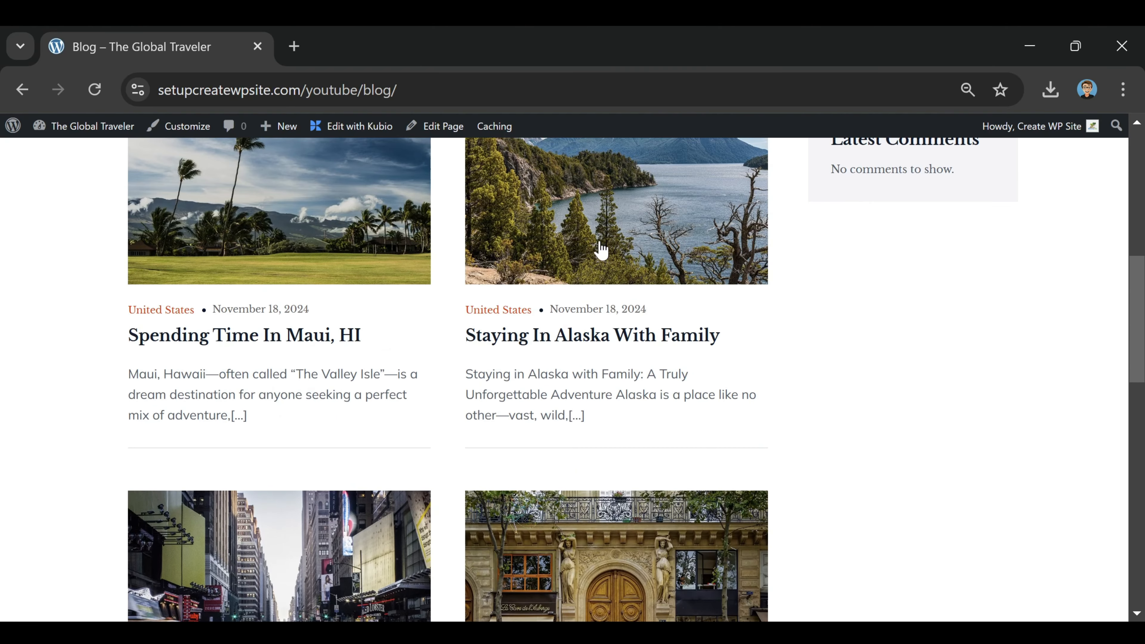
scroll(802, 356, "down", 5)
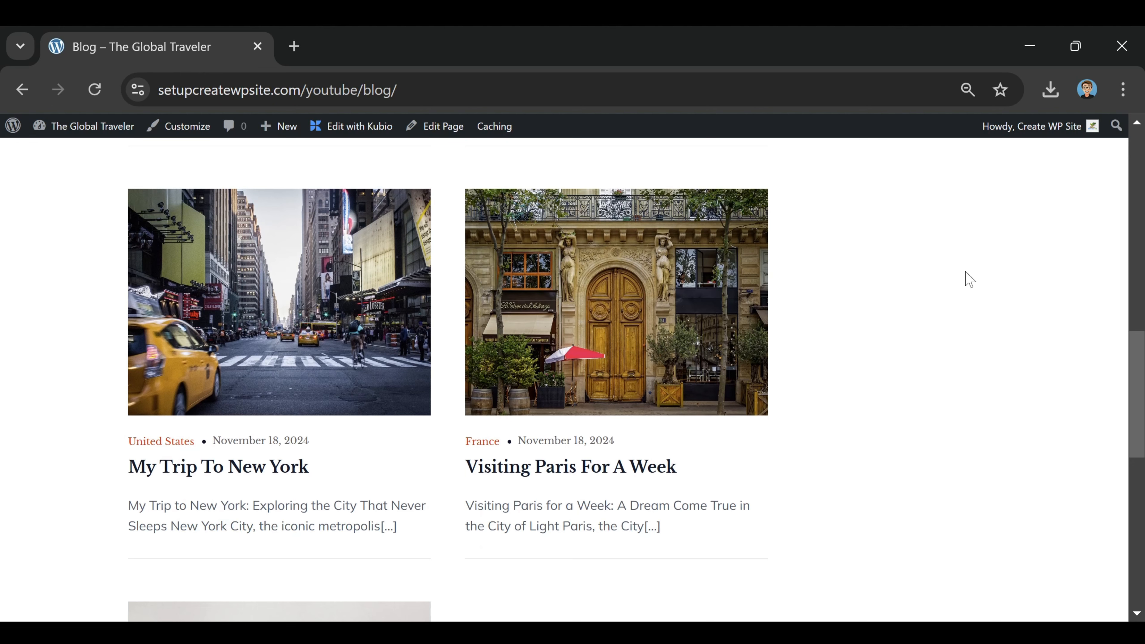
Step: Read through the Visiting Paris For A Week post and return to the Blog page
left_click(516, 256)
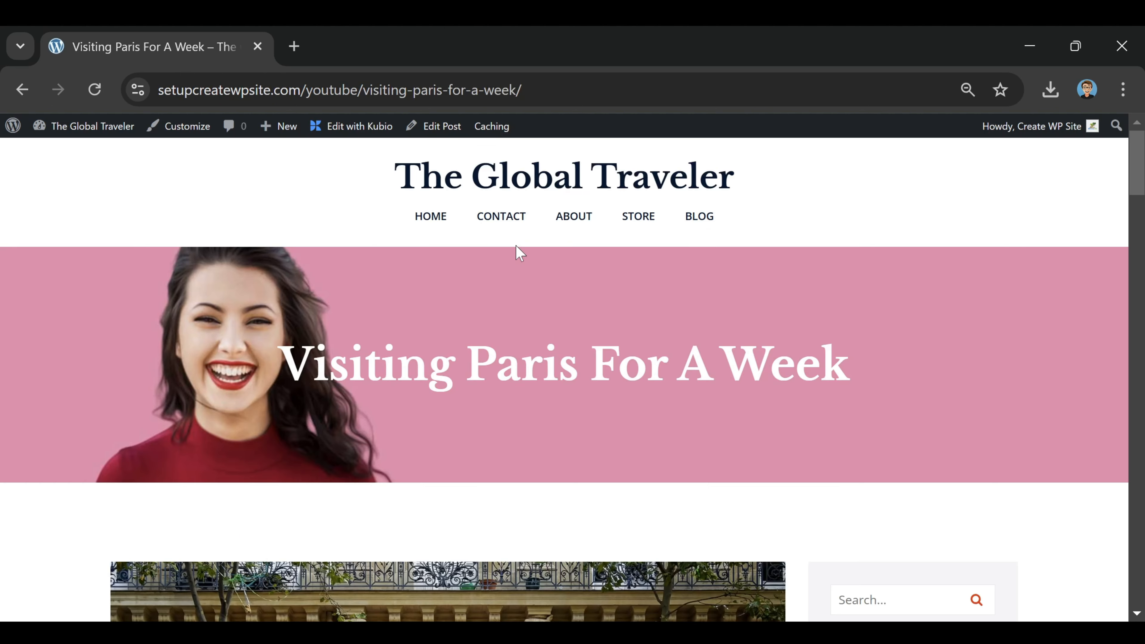
scroll(523, 271, "down", 15)
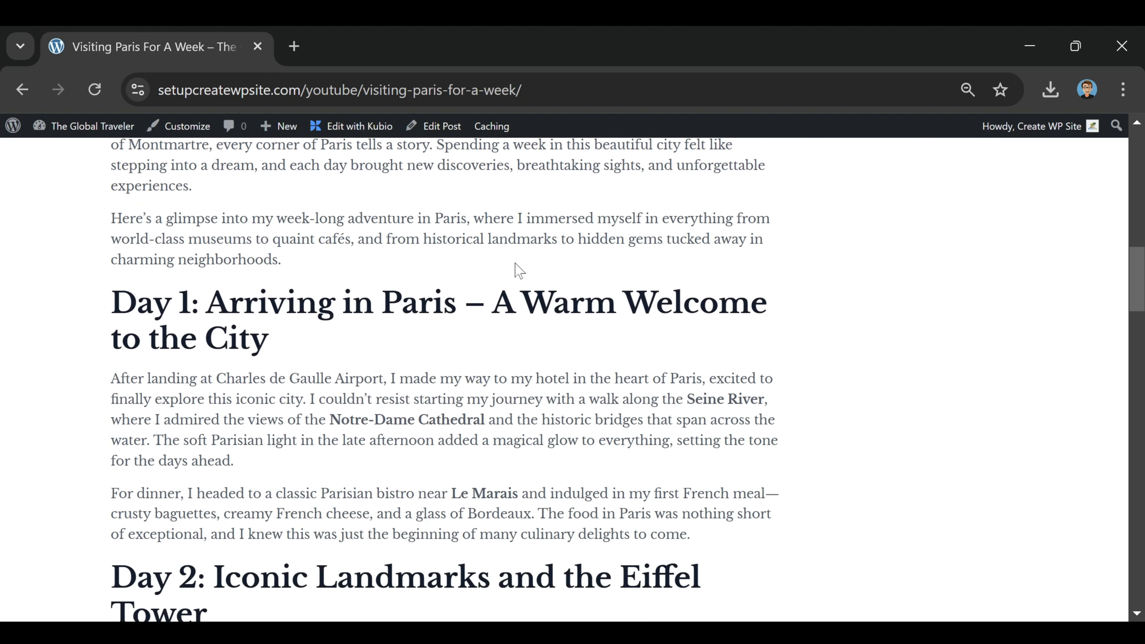
scroll(567, 322, "up", 10)
key("alt+Left")
Step: Check the category label shown under each post on the Blog page, down to the AirPods review
scroll(616, 318, "down", 4)
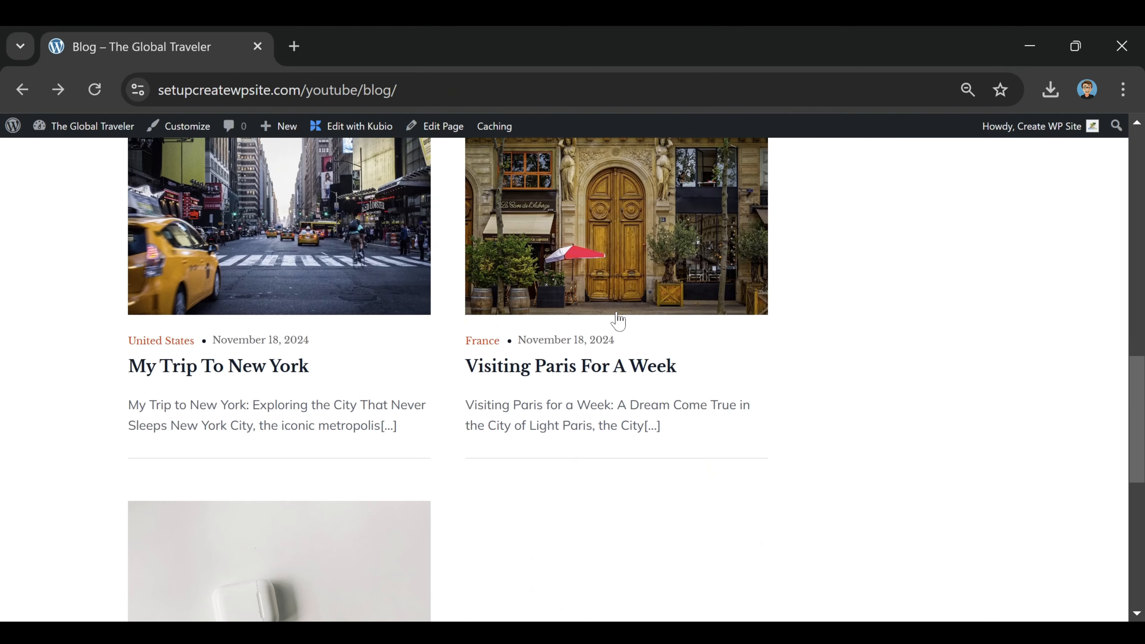
scroll(586, 295, "down", 2)
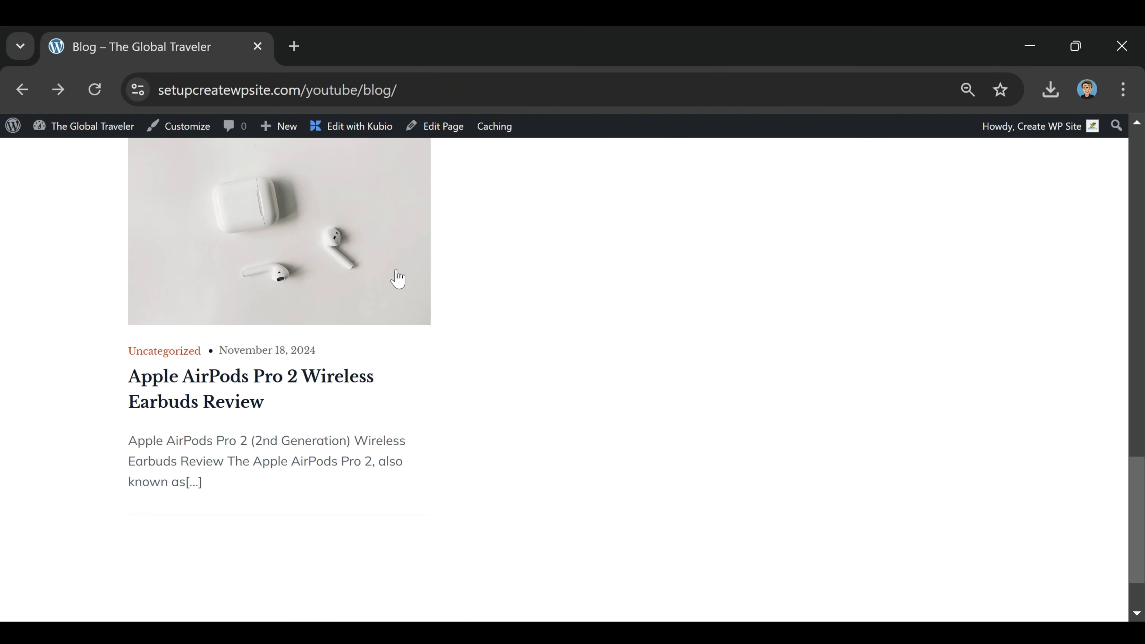
scroll(741, 304, "up", 12)
scroll(44, 355, "up", 8)
scroll(44, 355, "down", 6)
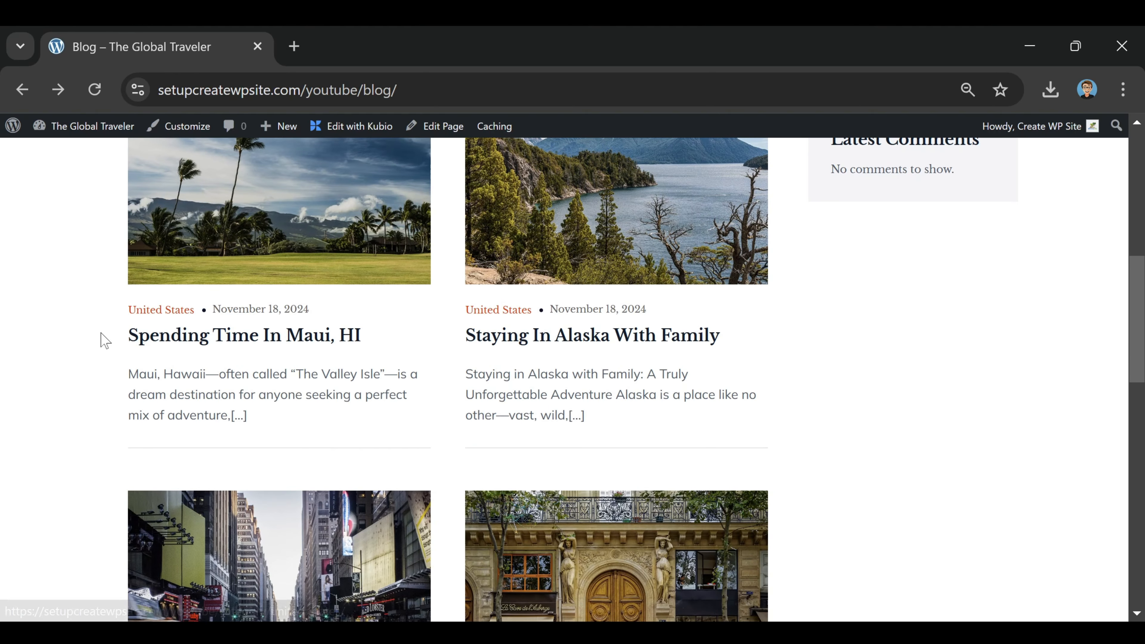
scroll(110, 333, "down", 6)
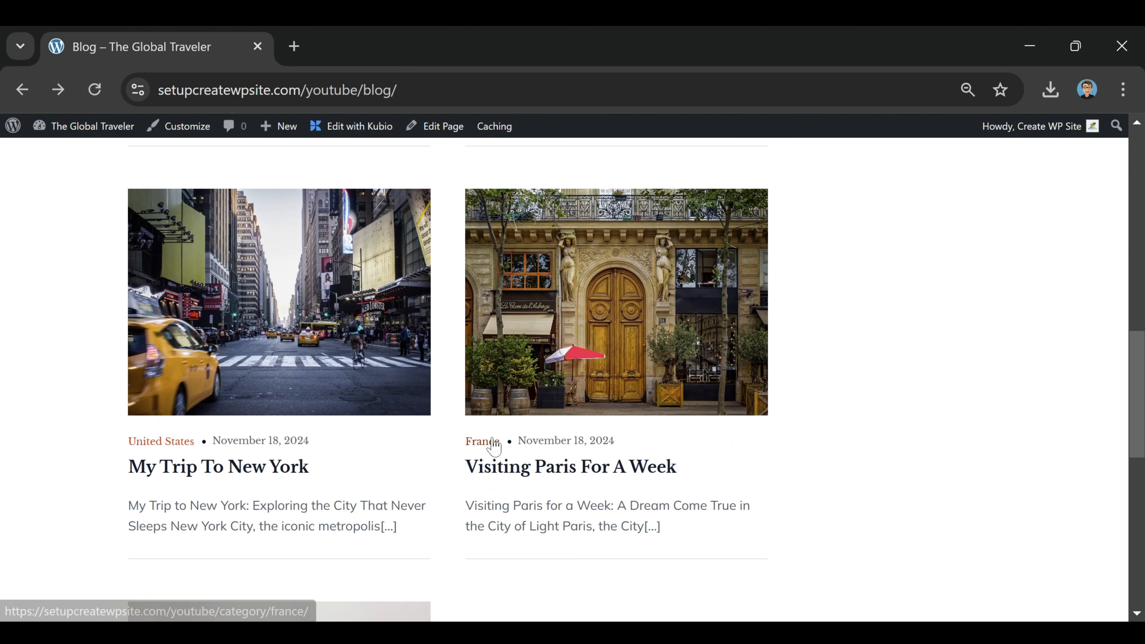
scroll(724, 402, "down", 8)
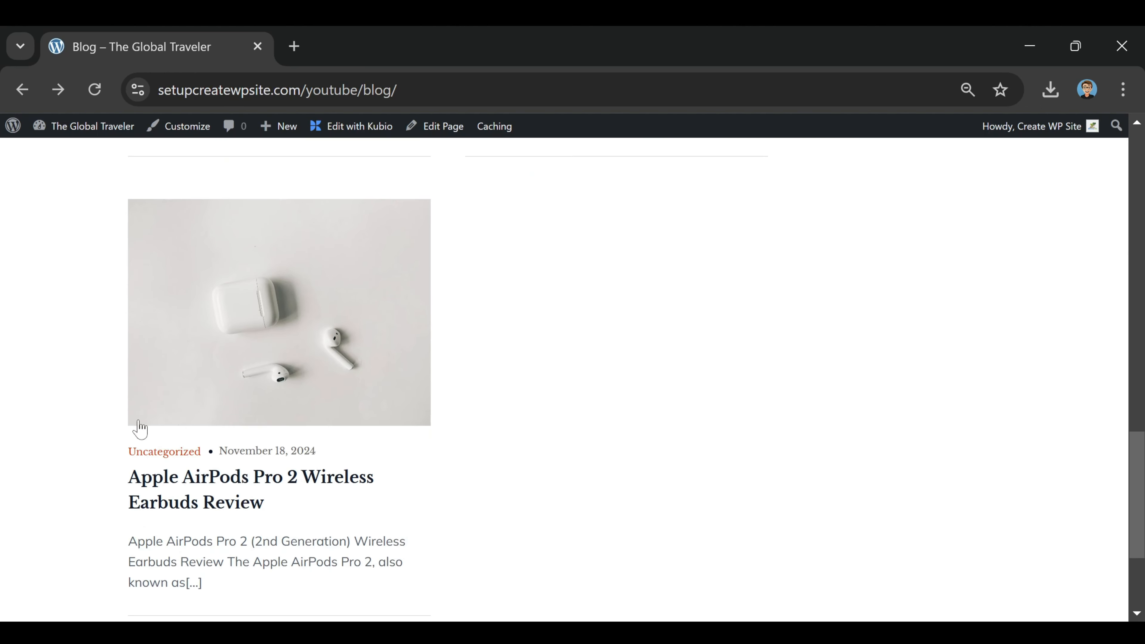
Step: Open the Apple AirPods Pro 2 review from the Blog page in the editor and show its post settings
left_click(283, 312)
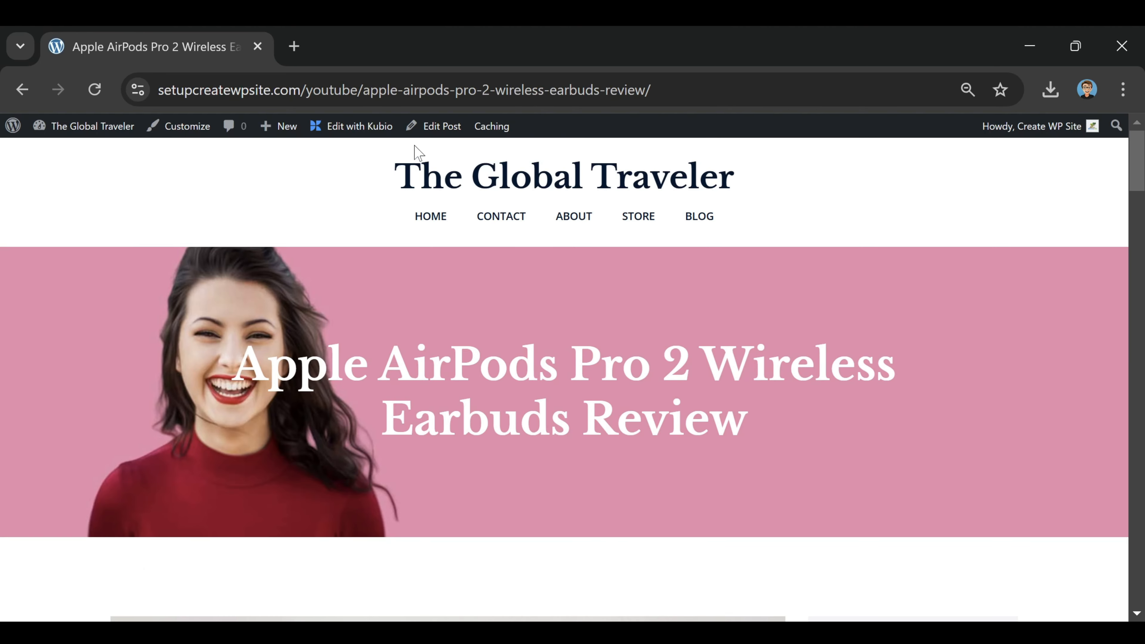
left_click(448, 133)
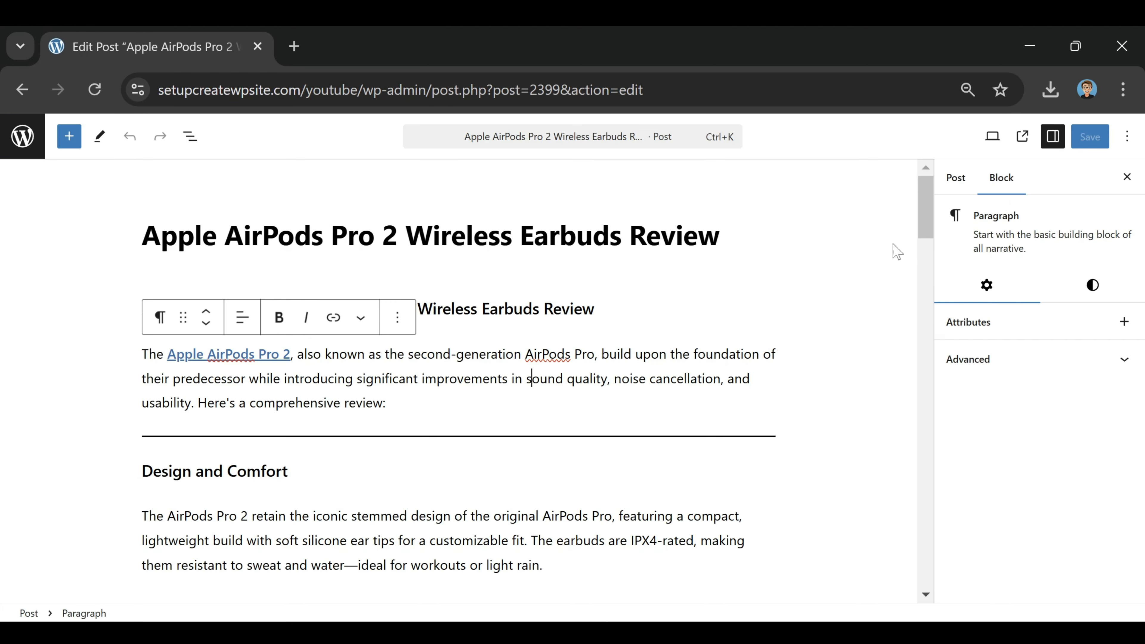
left_click(956, 177)
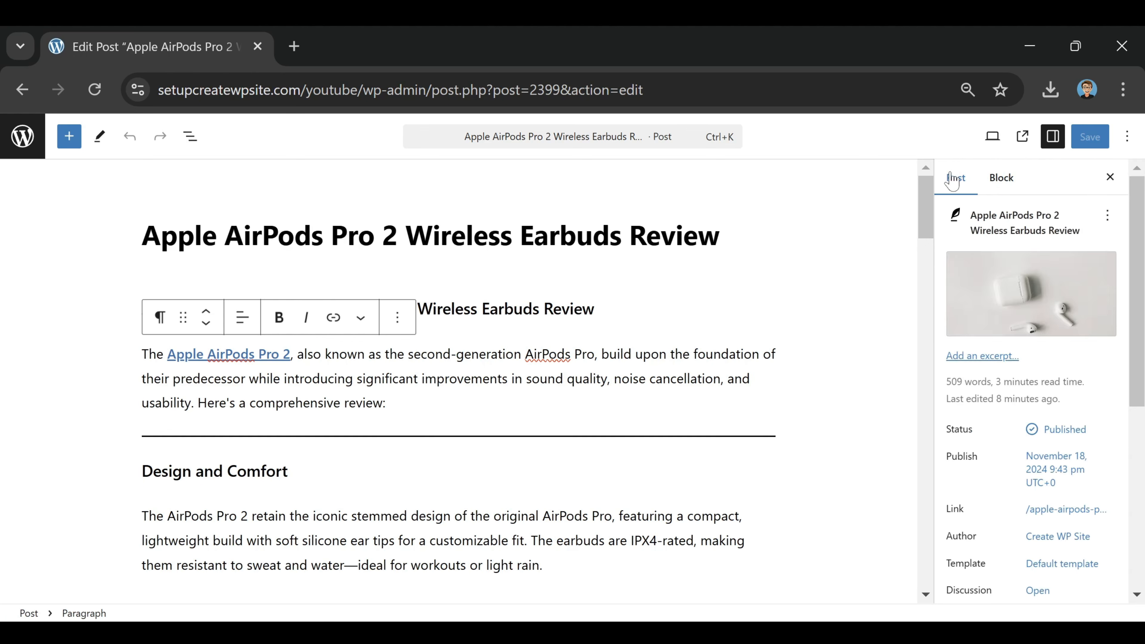
Step: Remove the Uncategorized category from the AirPods review post
scroll(1064, 361, "down", 5)
scroll(1055, 377, "down", 1)
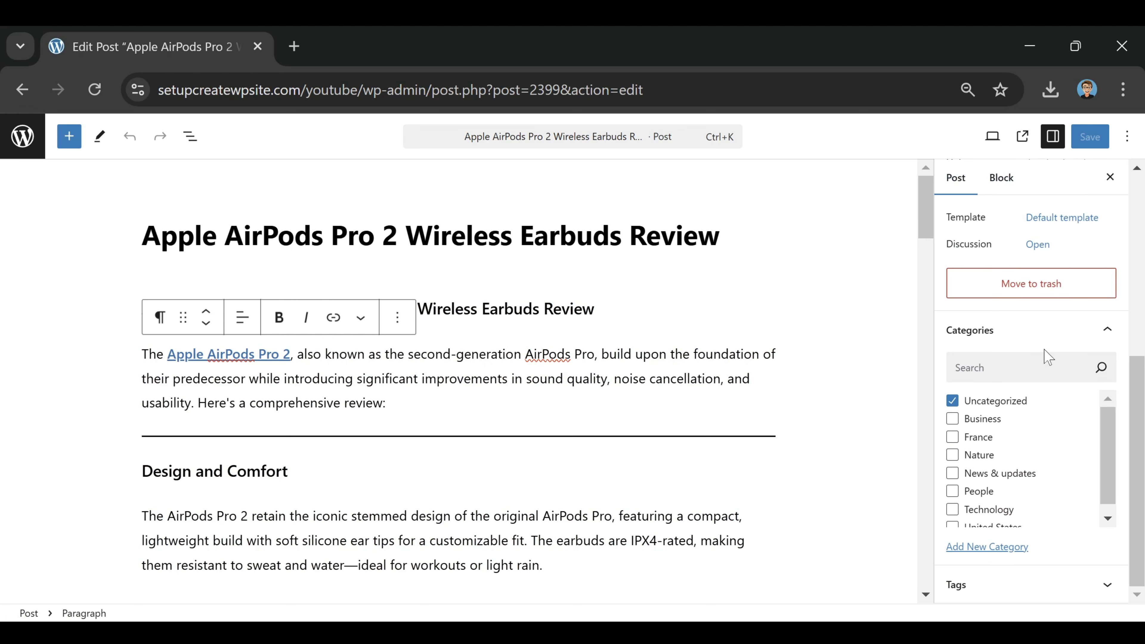
scroll(1010, 433, "down", 1)
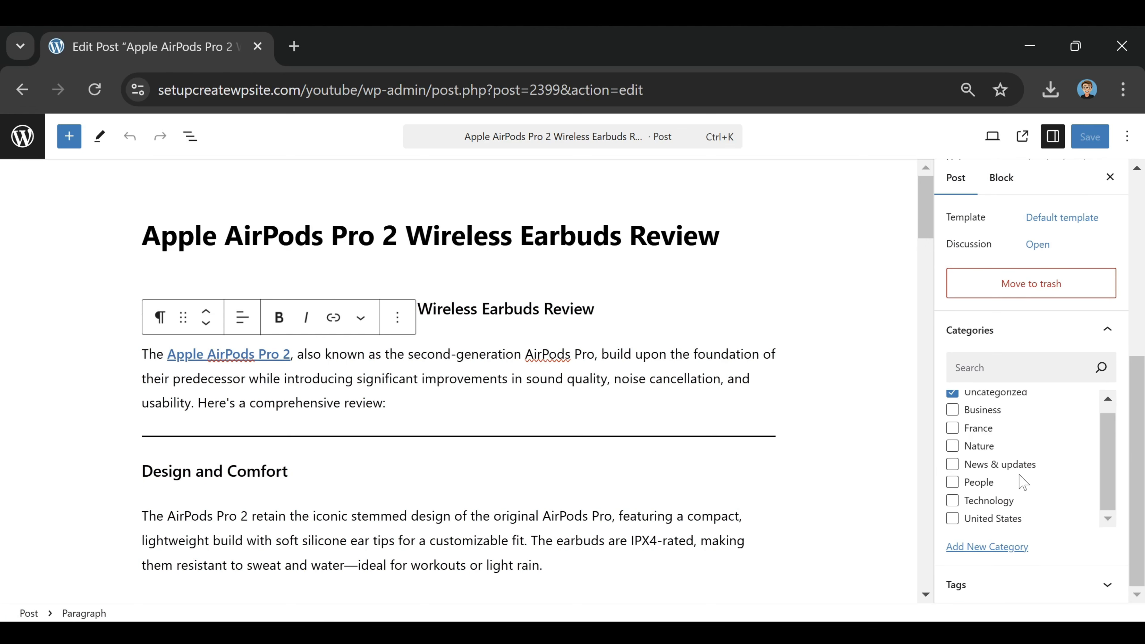
scroll(1004, 453, "up", 1)
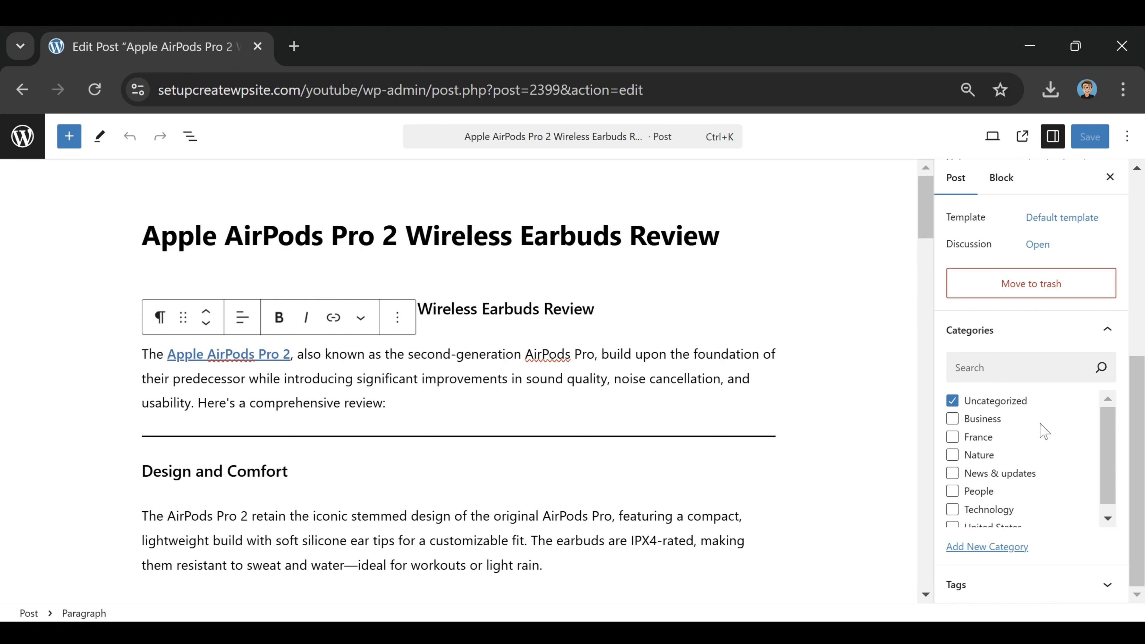
left_click(997, 403)
Step: Add a new category named Electronics to the AirPods review post and save the post
left_click(1008, 546)
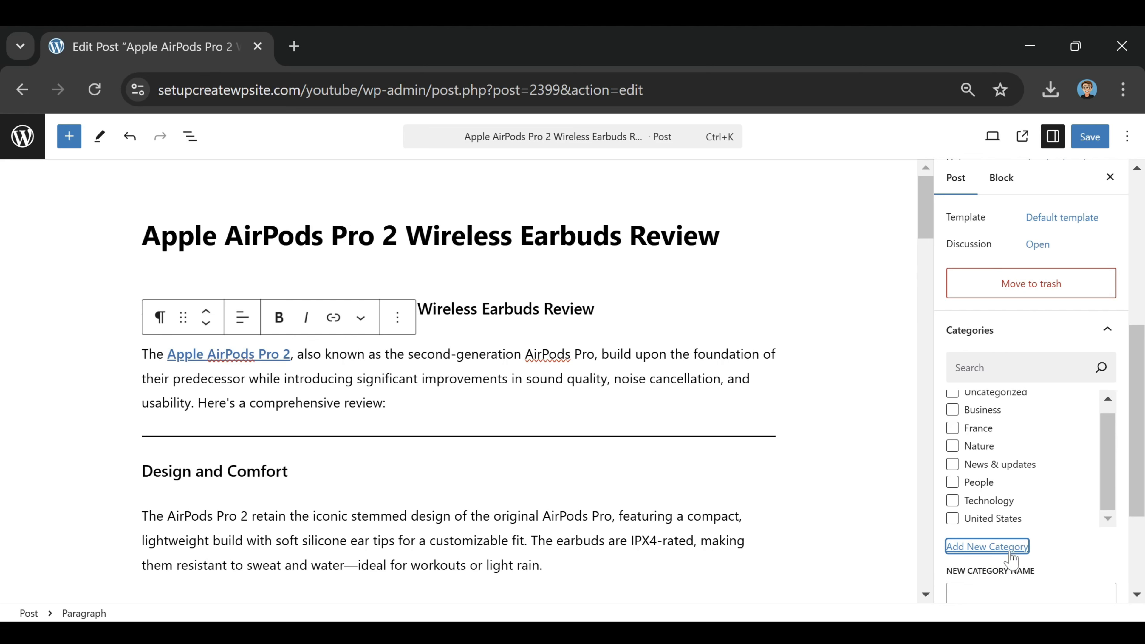
left_click(1017, 605)
type("Electronics")
scroll(1136, 465, "down", 3)
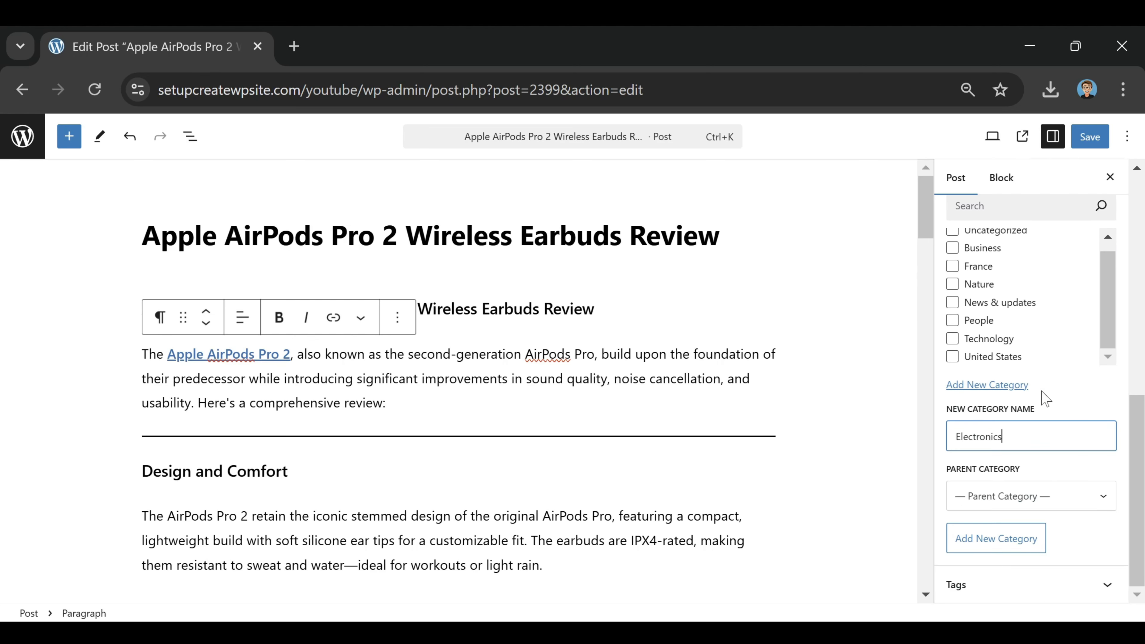
left_click(995, 547)
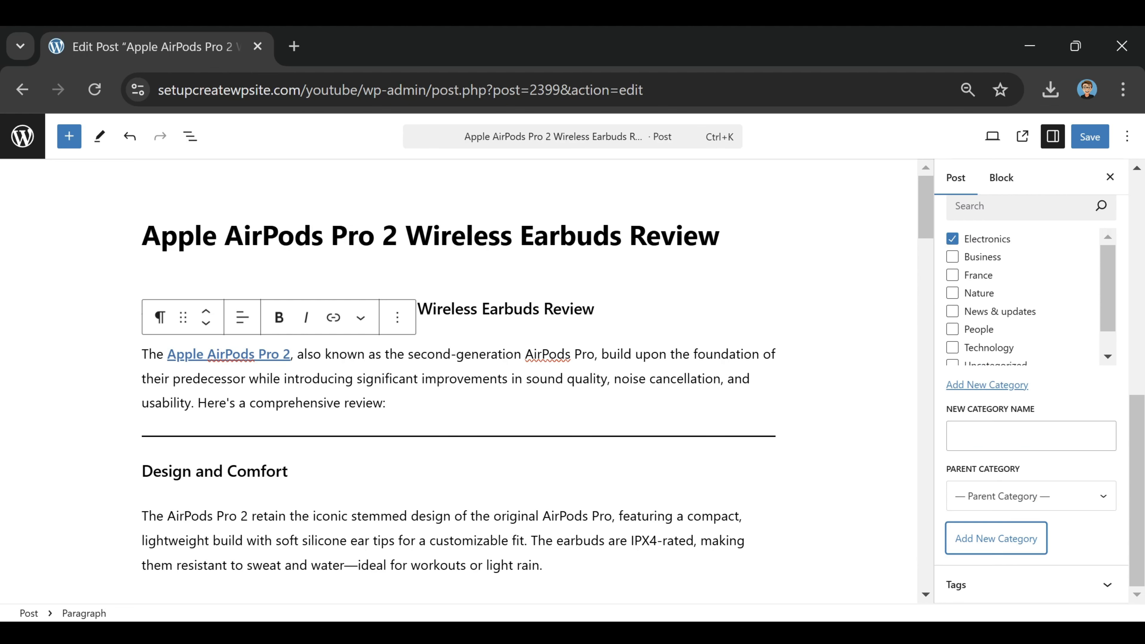
scroll(995, 541, "up", 5)
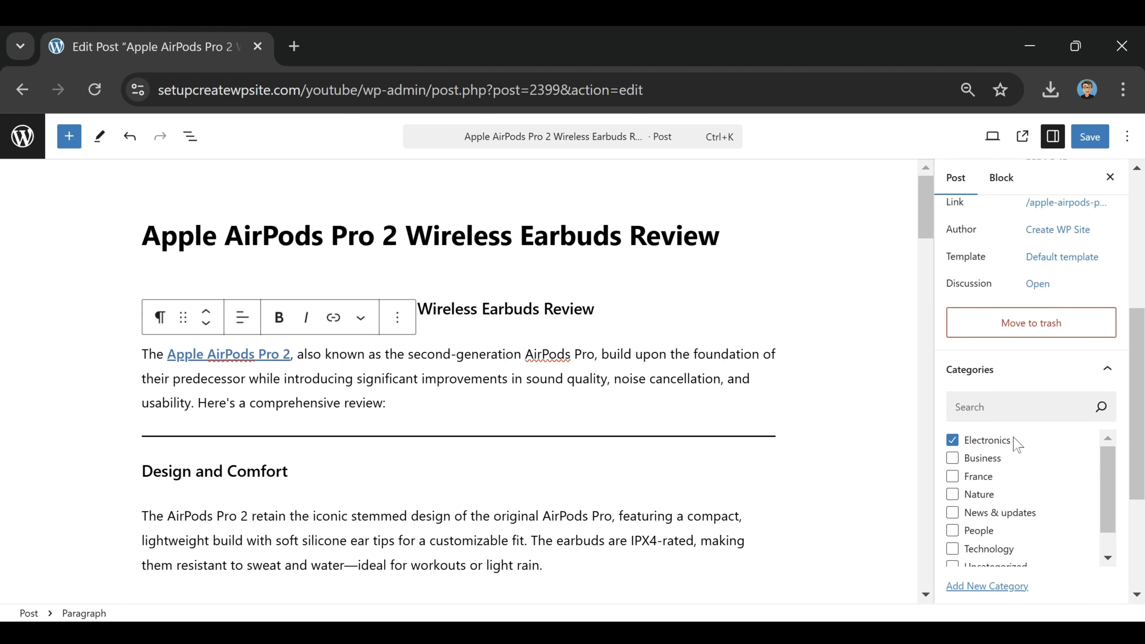
left_click(1090, 137)
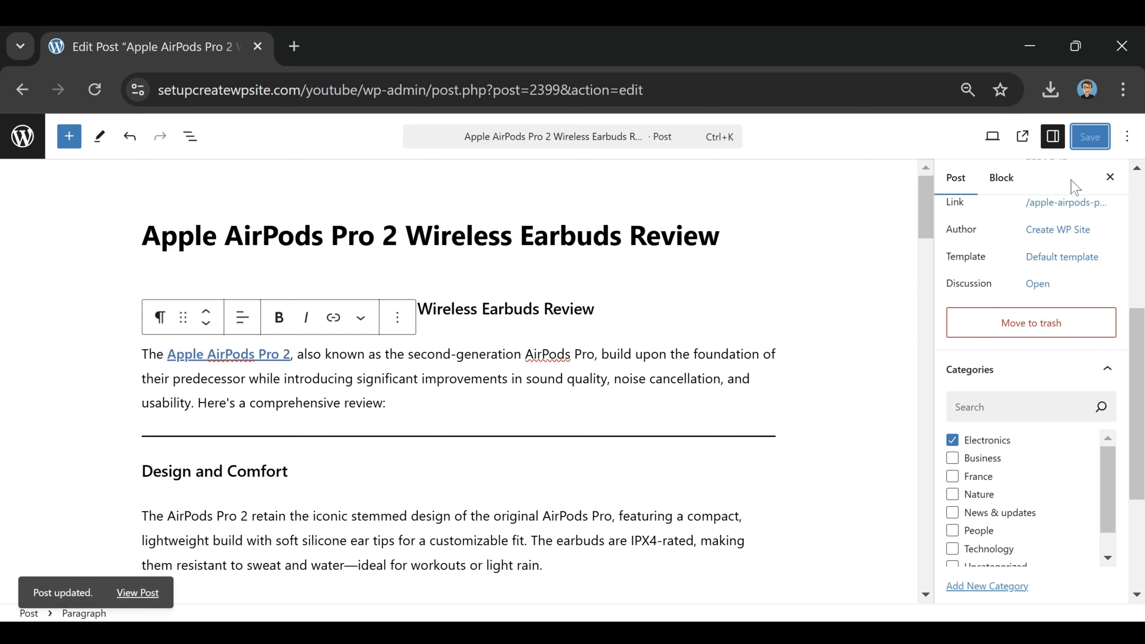
Step: Check the AirPods review's category label on the live Blog page and view the posts in the Electronics category
left_click(40, 149)
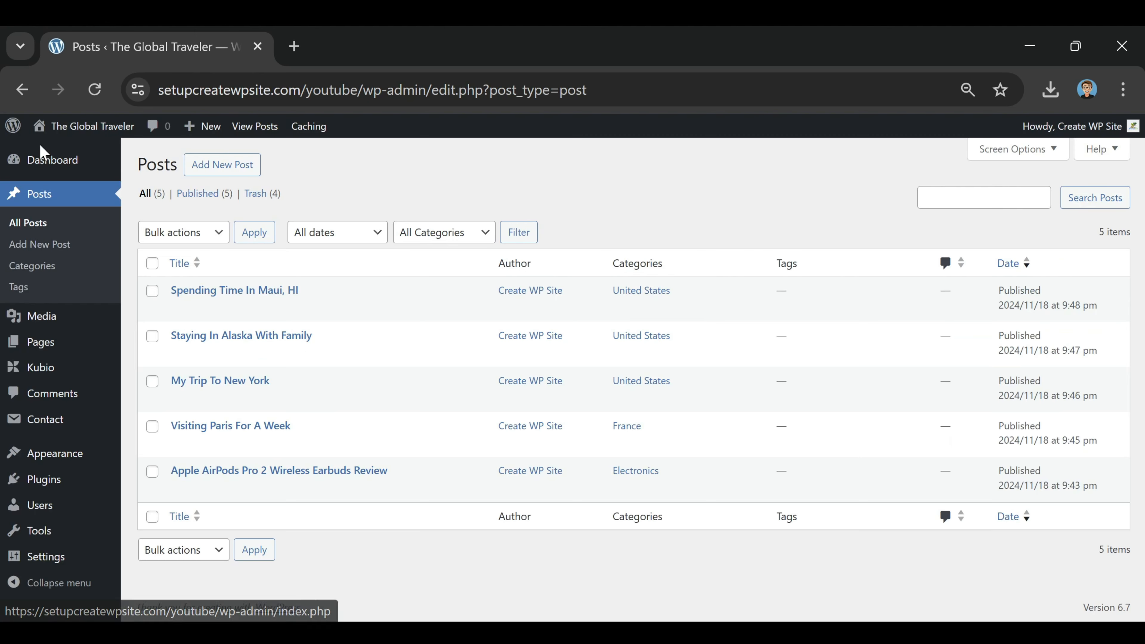
left_click(107, 131)
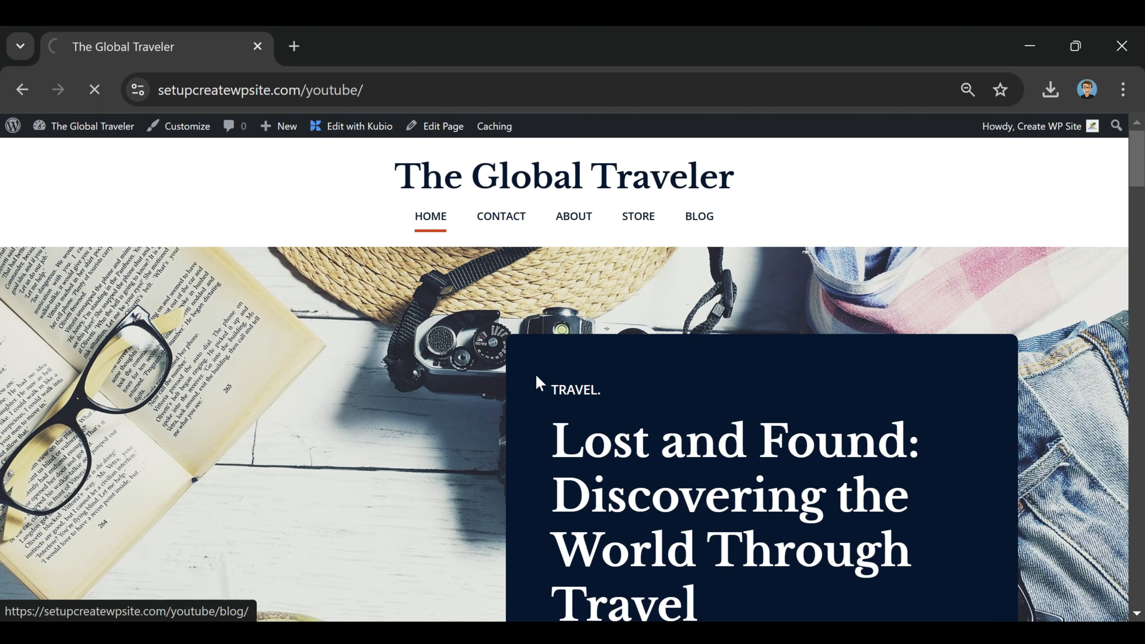
scroll(353, 349, "down", 15)
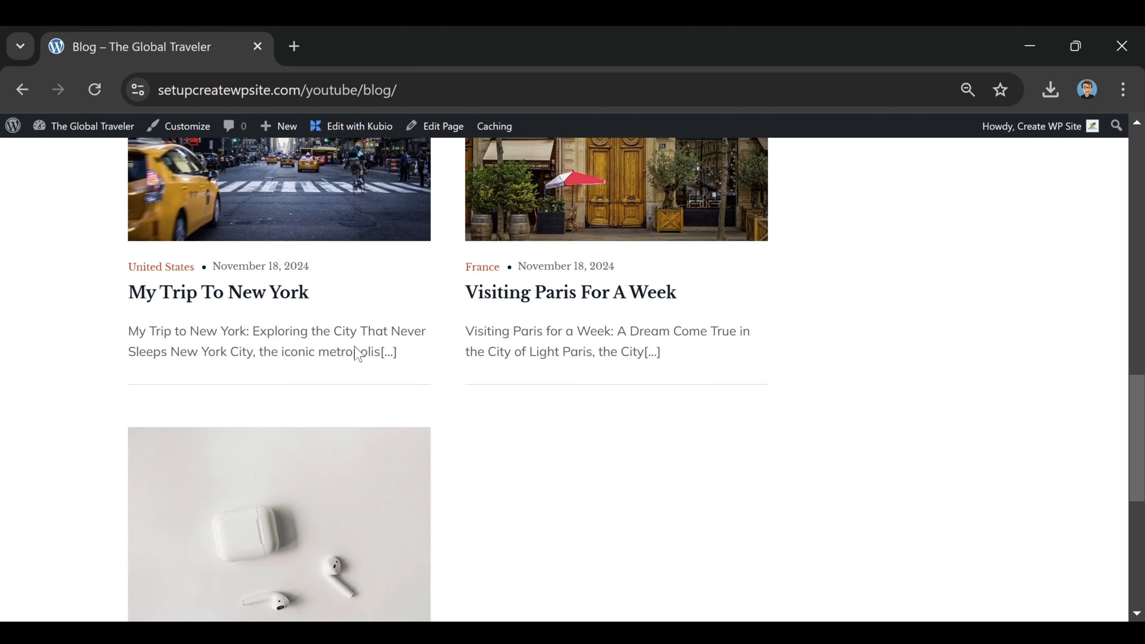
scroll(359, 354, "down", 5)
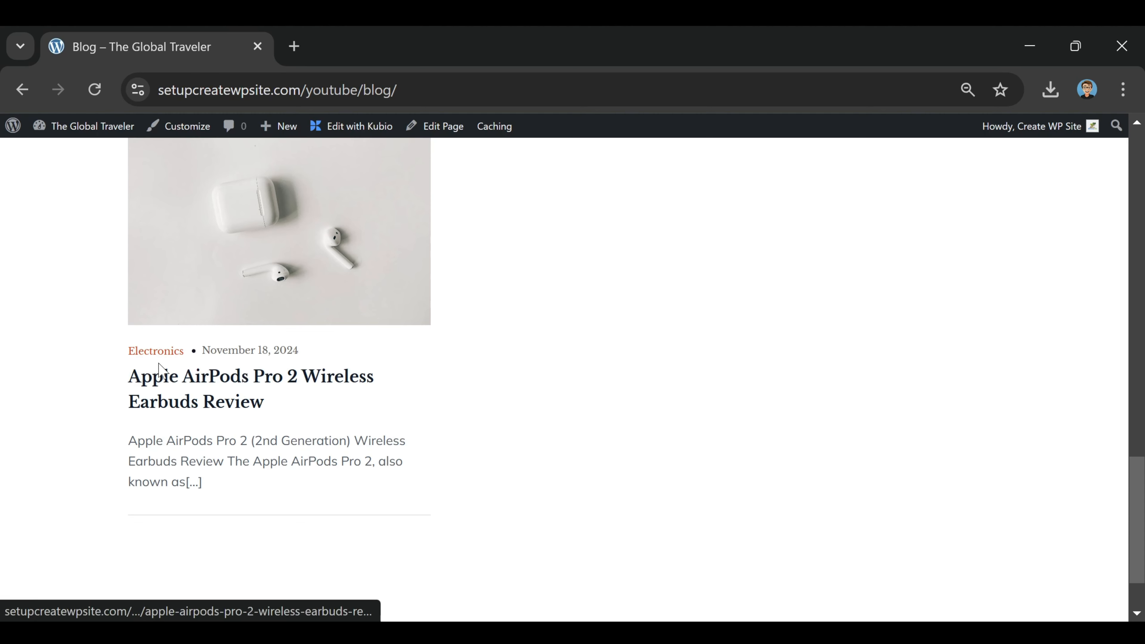
left_click(156, 352)
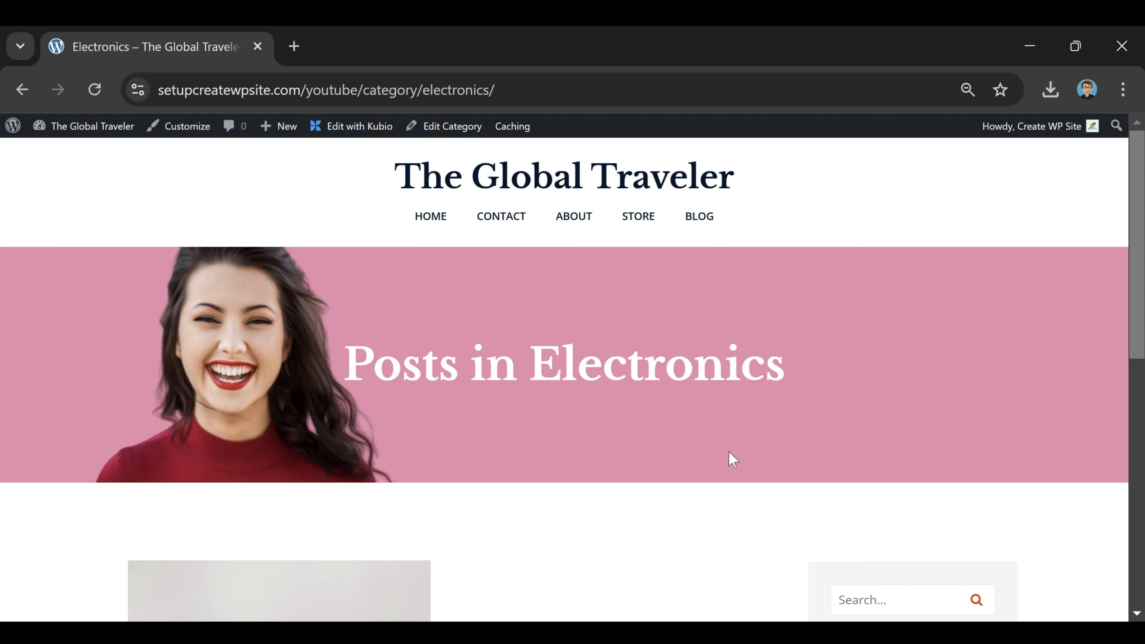
scroll(604, 473, "down", 10)
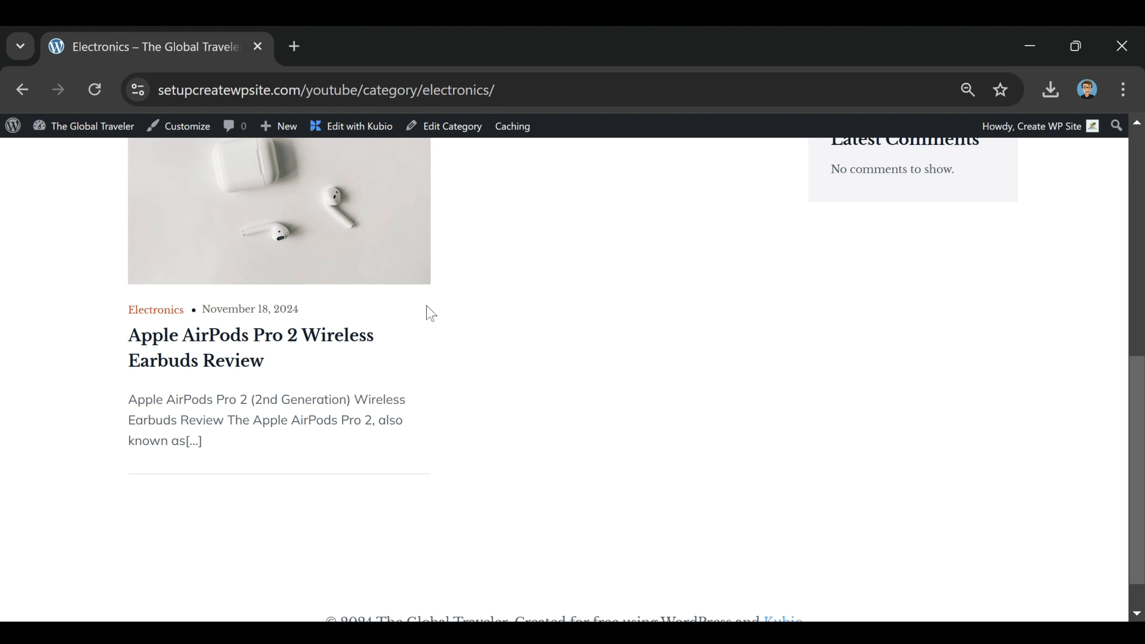
Step: Open the Blog page in the Kubio editor from the WordPress dashboard
left_click(68, 153)
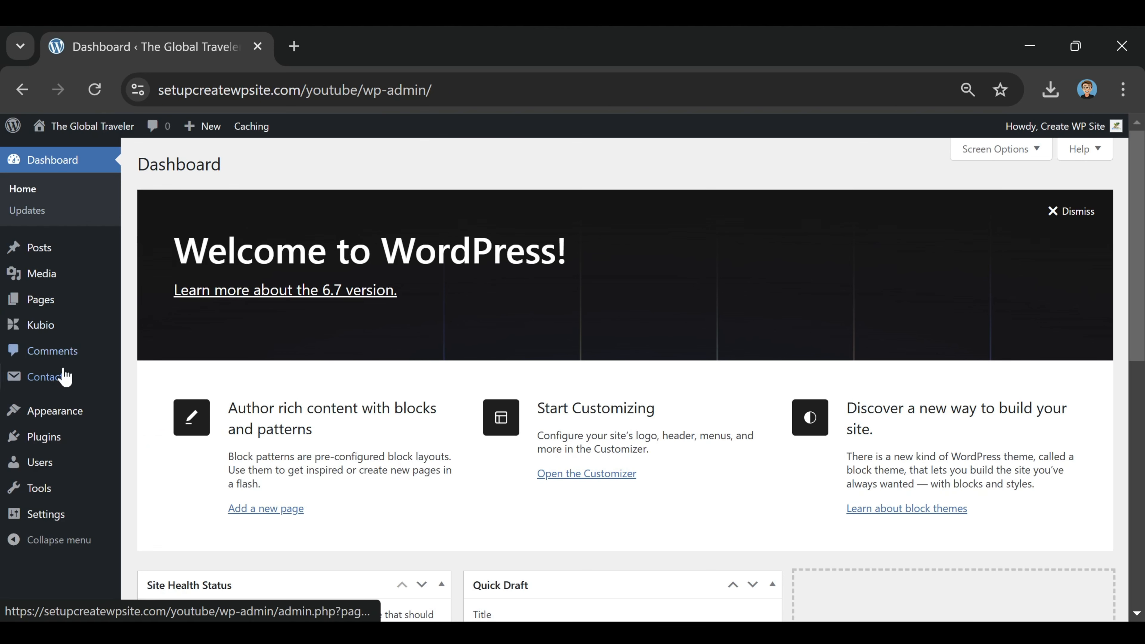
mouse_move(53, 383)
mouse_move(53, 334)
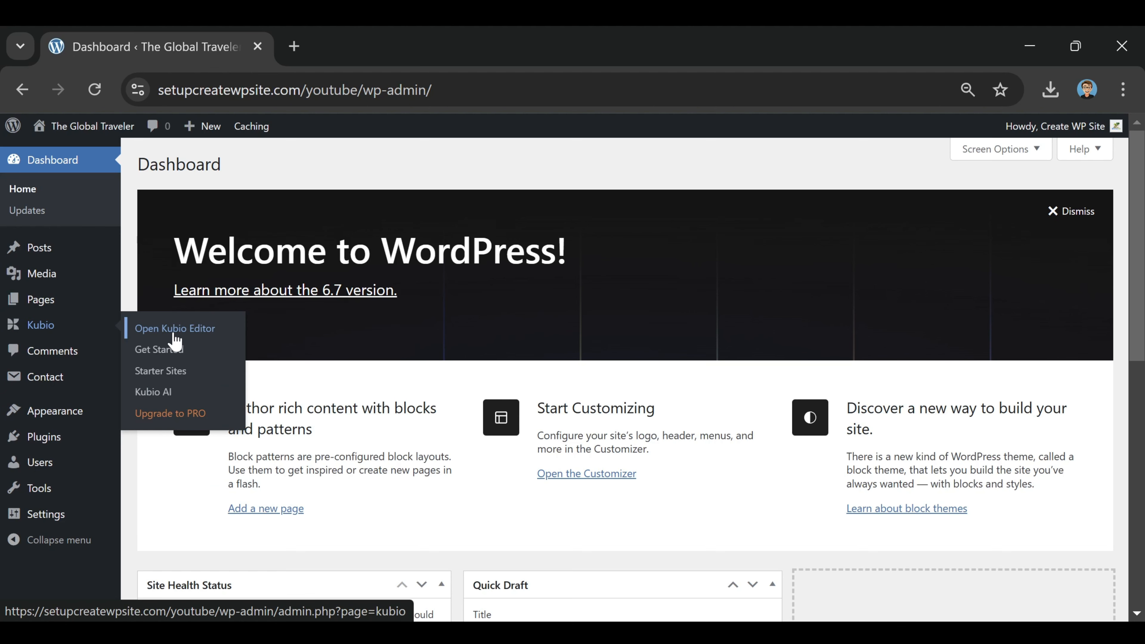
left_click(195, 333)
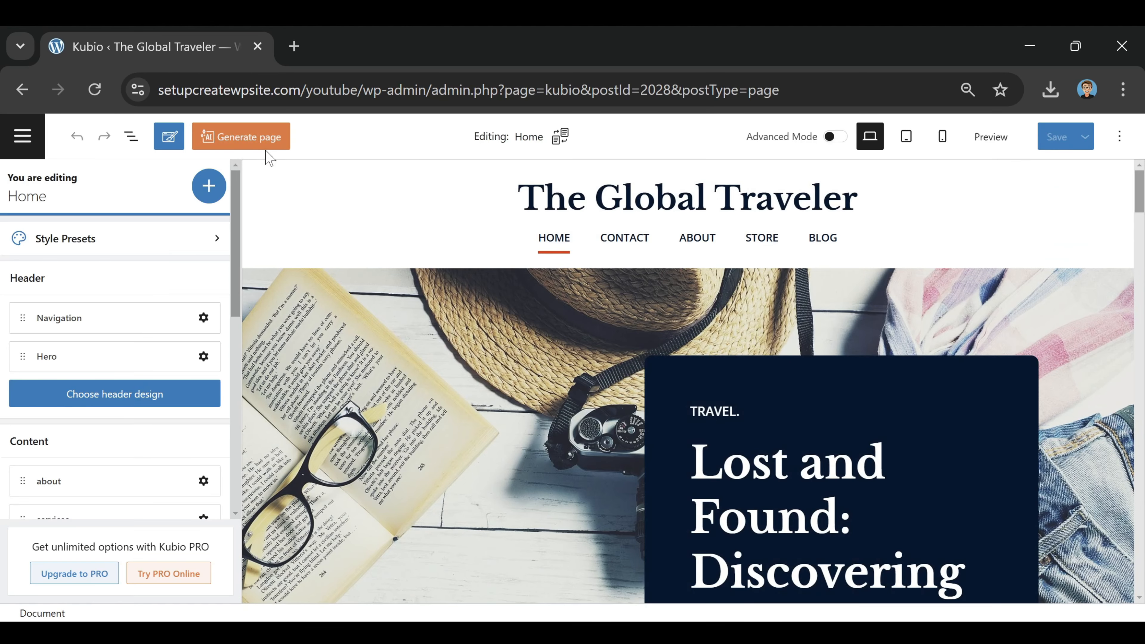
left_click(21, 153)
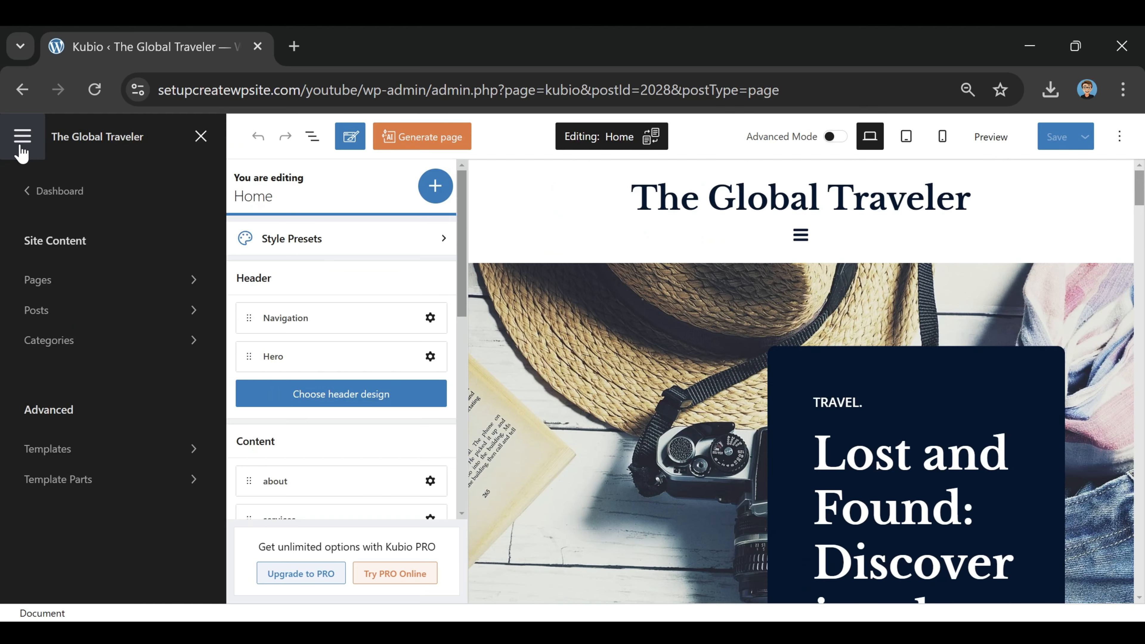
left_click(78, 279)
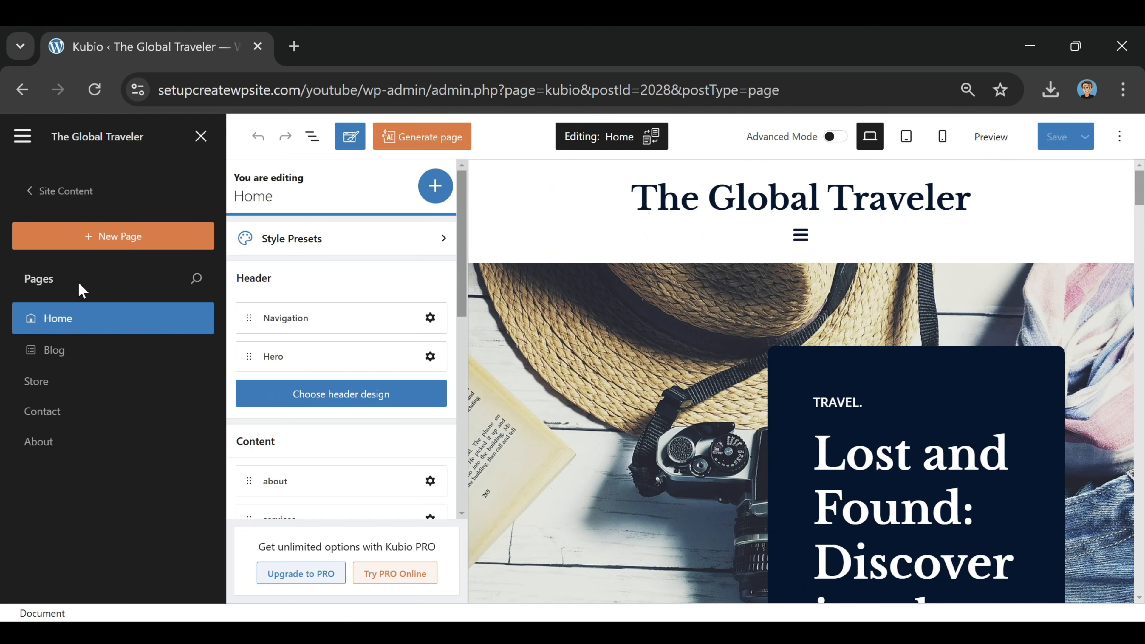
left_click(77, 355)
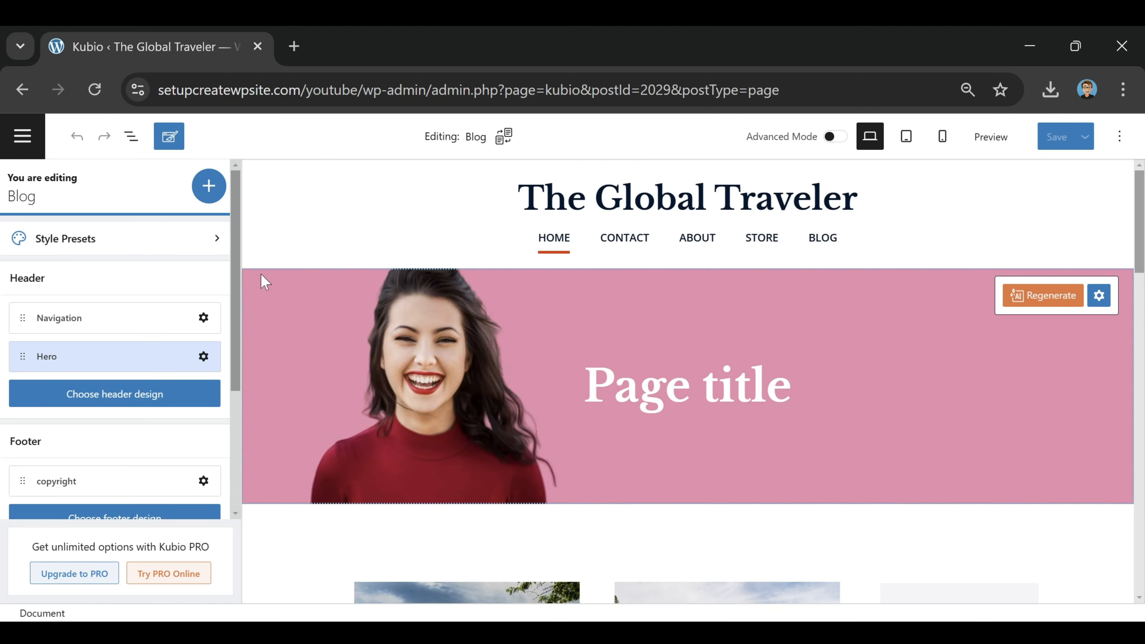
Step: Delete the pink Page title hero section, applying the header edit to all pages, and save the change
left_click(264, 282)
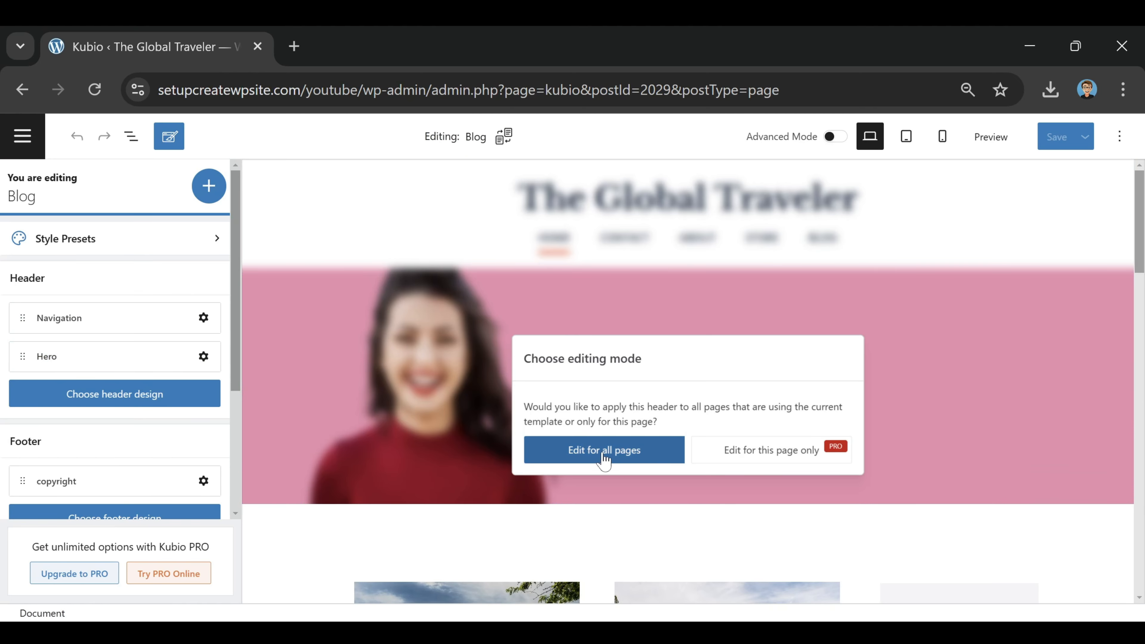
left_click(583, 458)
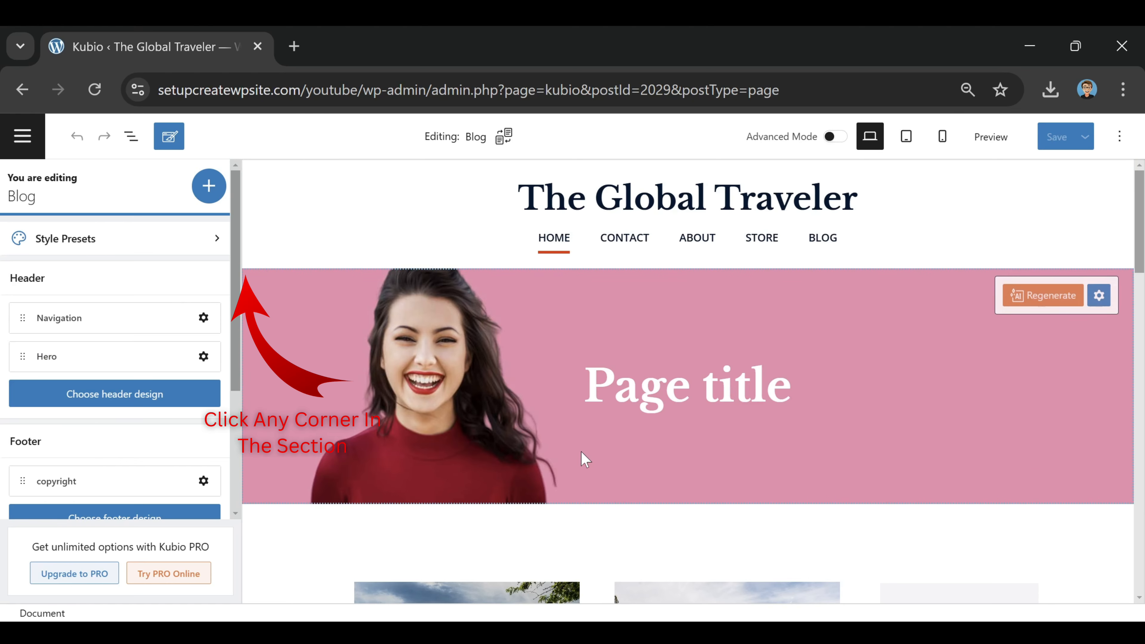
left_click(272, 288)
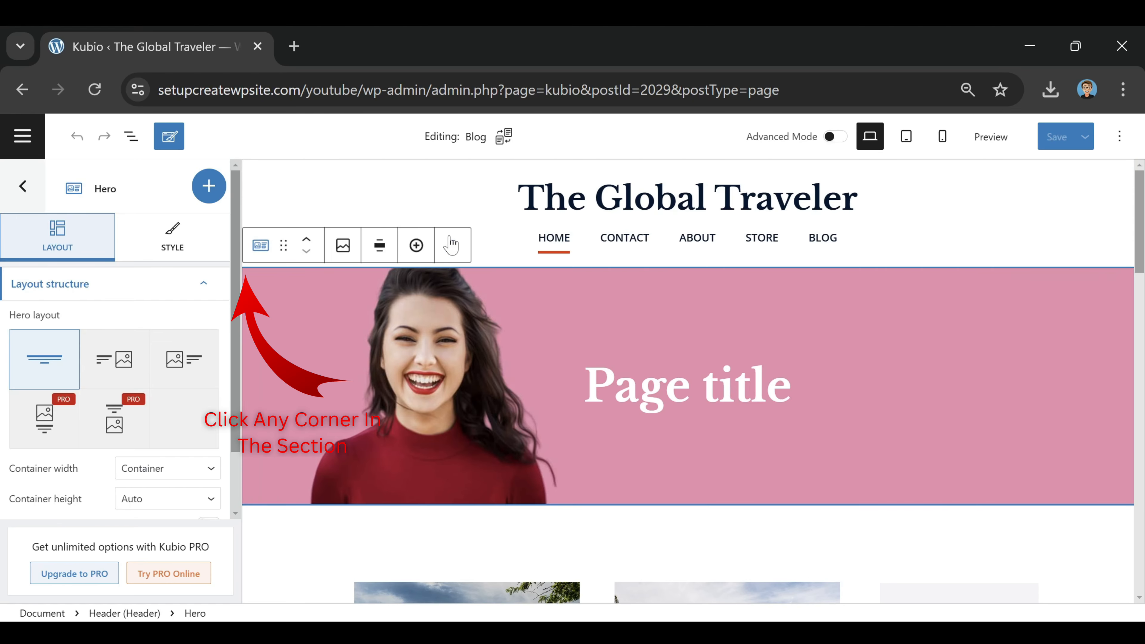
left_click(453, 244)
left_click(529, 617)
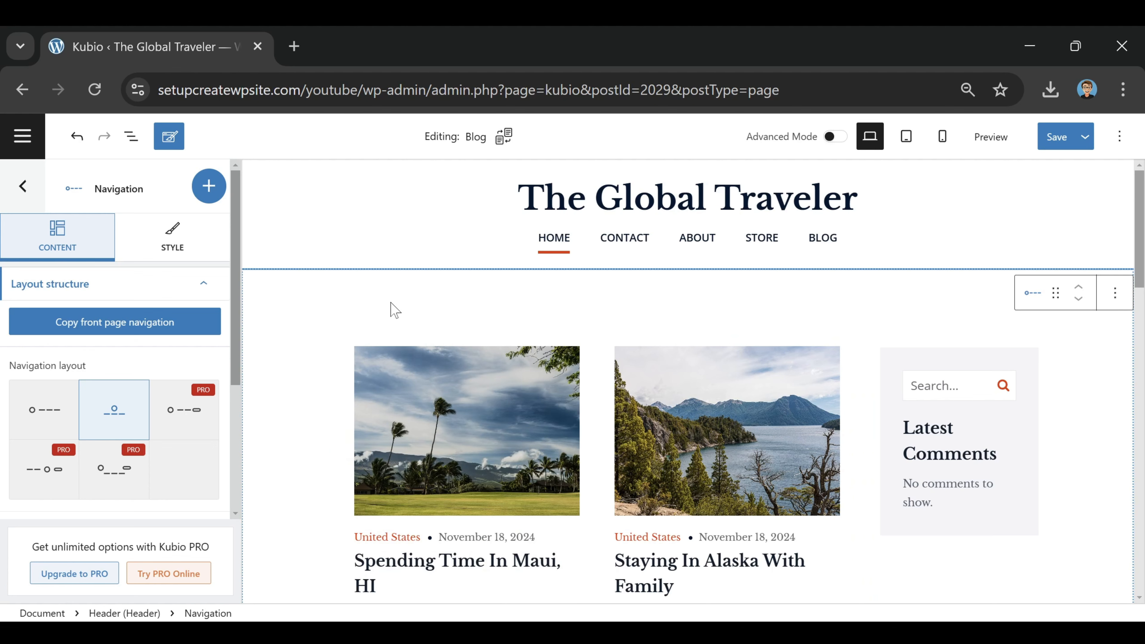
left_click(1060, 137)
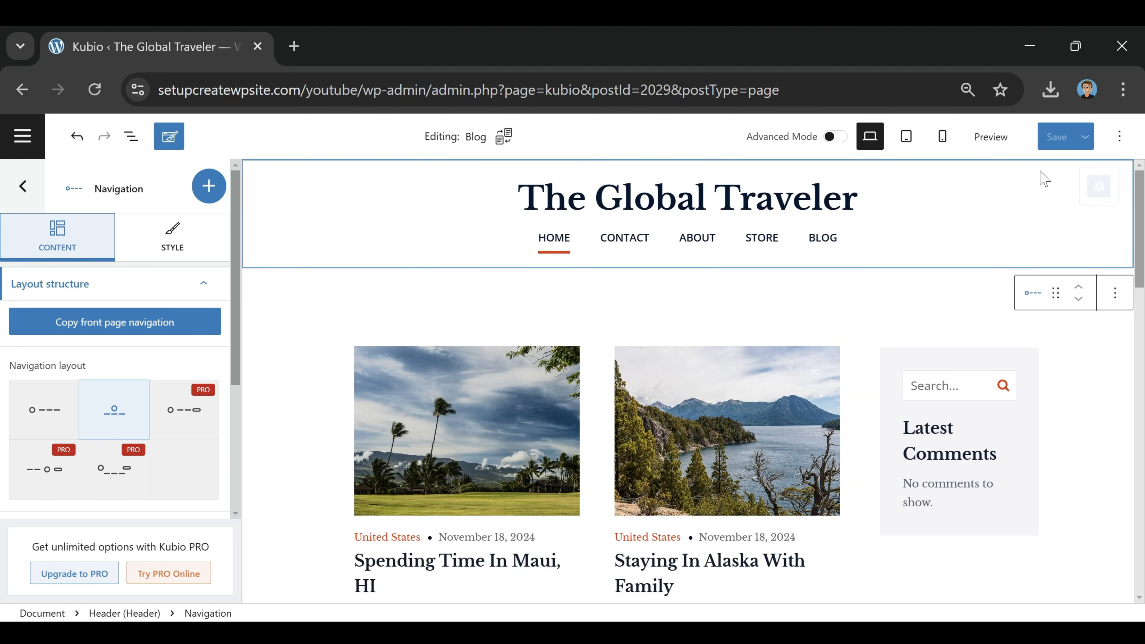
Step: Preview the Blog page and the Store page on the live site and close the preview
left_click(973, 144)
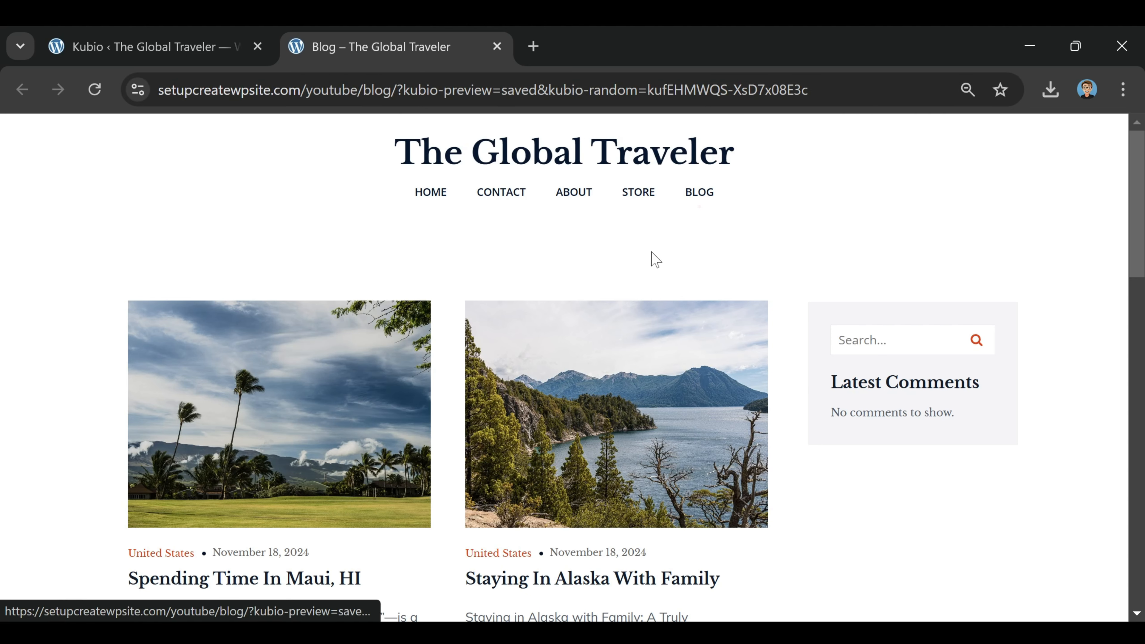
scroll(298, 273, "down", 8)
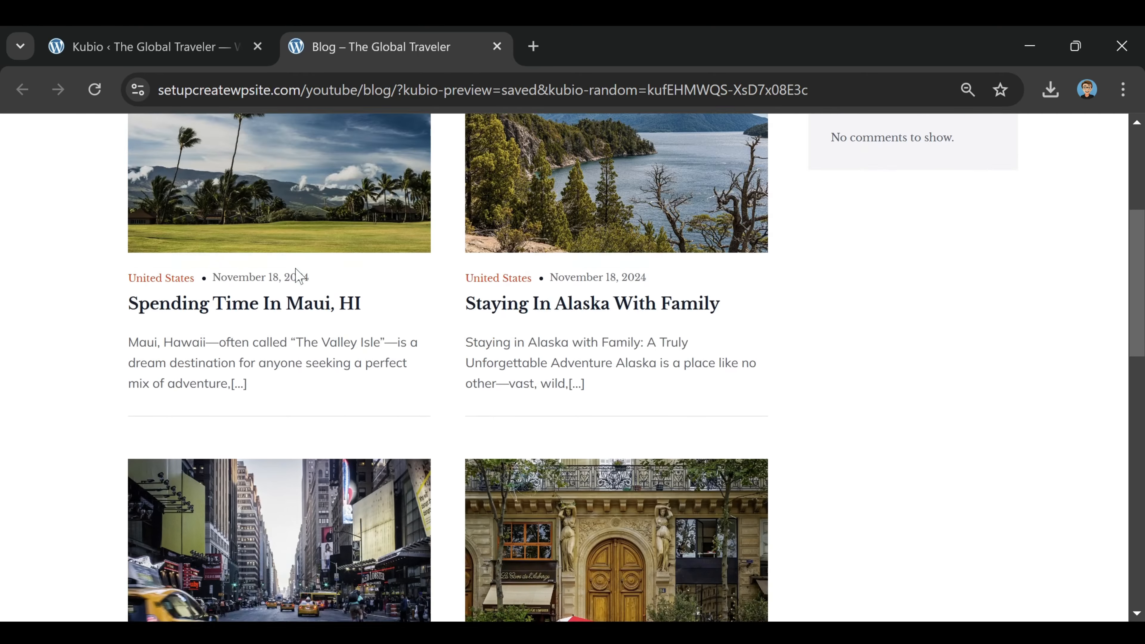
scroll(296, 298, "up", 8)
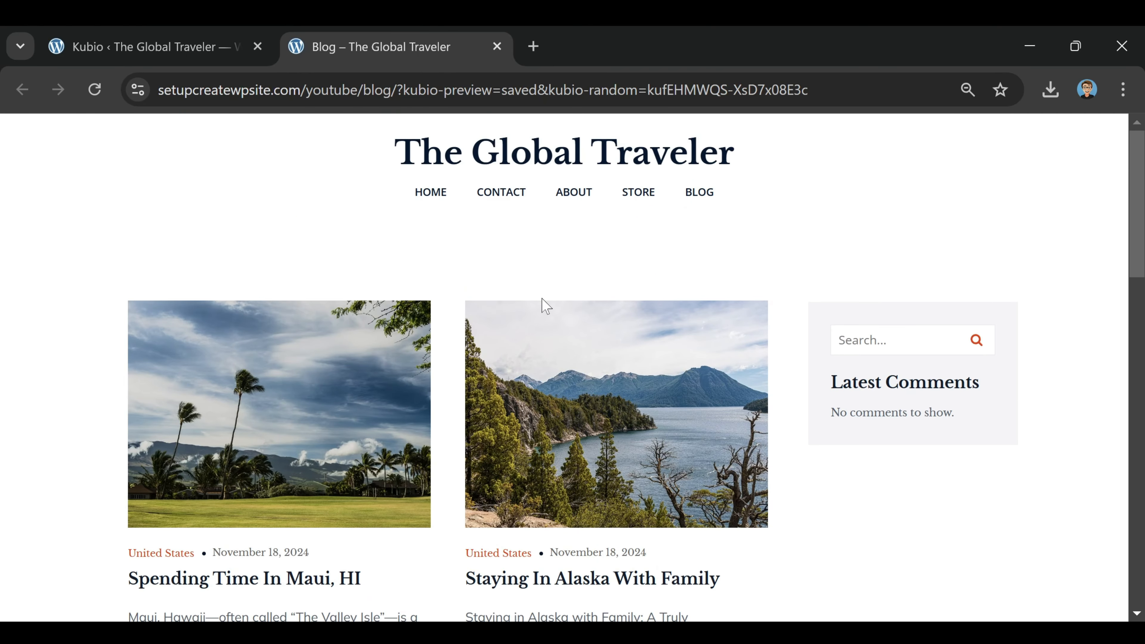
left_click(645, 200)
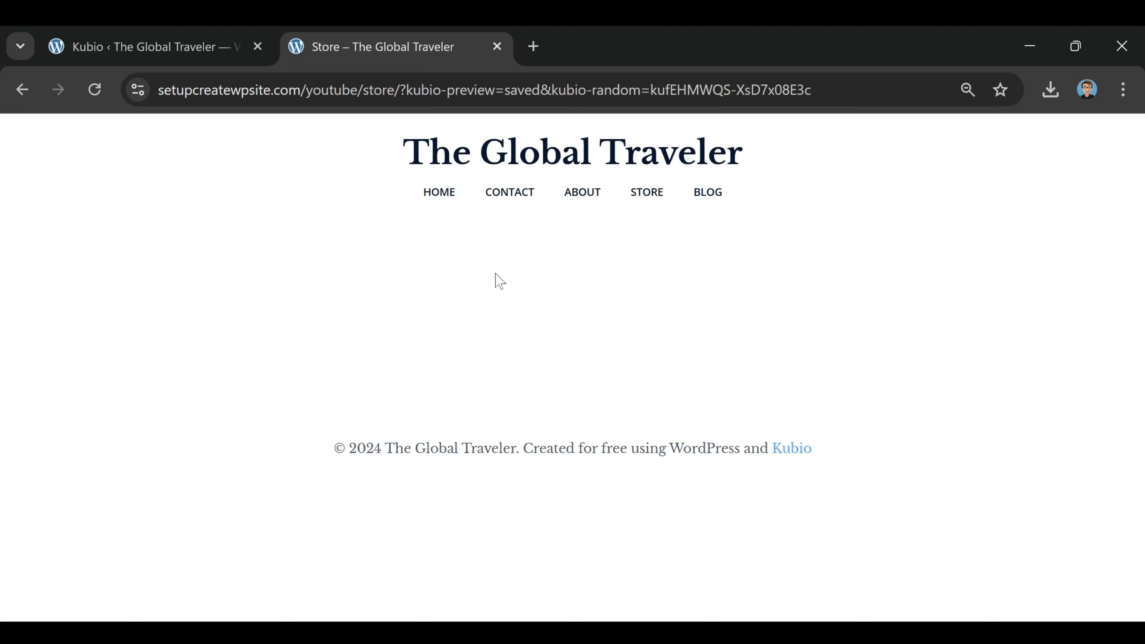
left_click(497, 46)
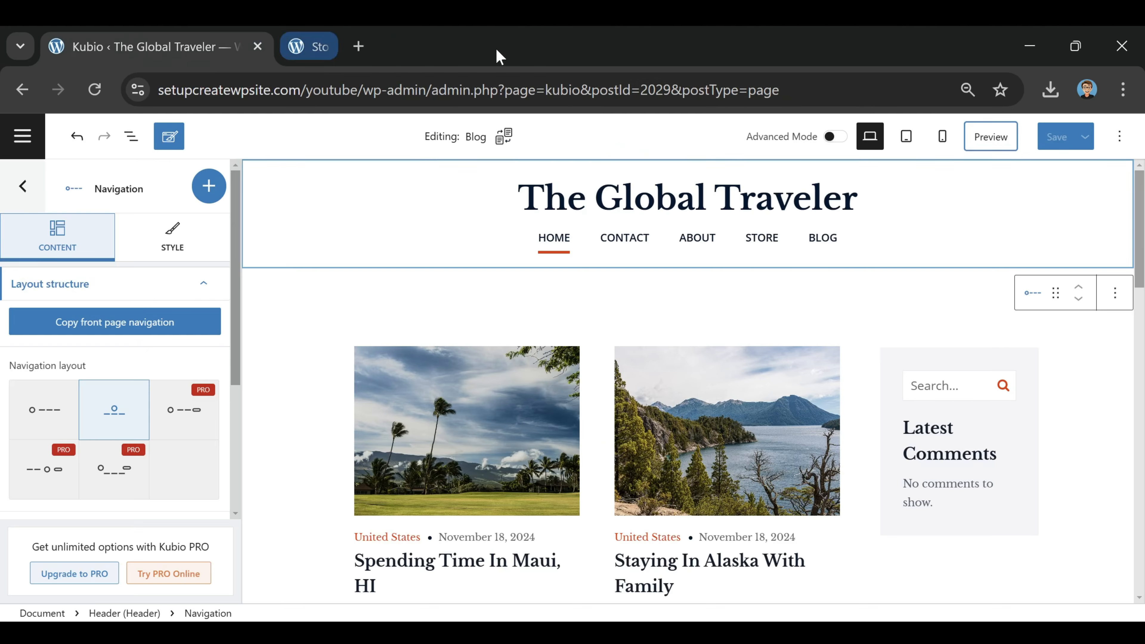
Step: Open the Store page for editing and choose to create its content from scratch
left_click(23, 136)
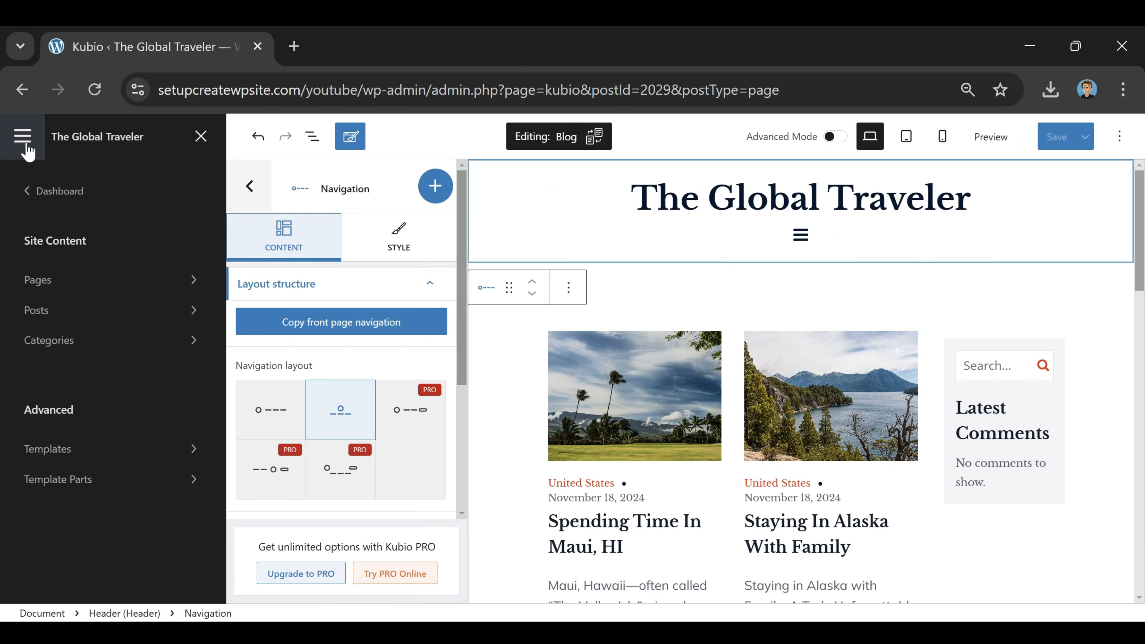
left_click(111, 278)
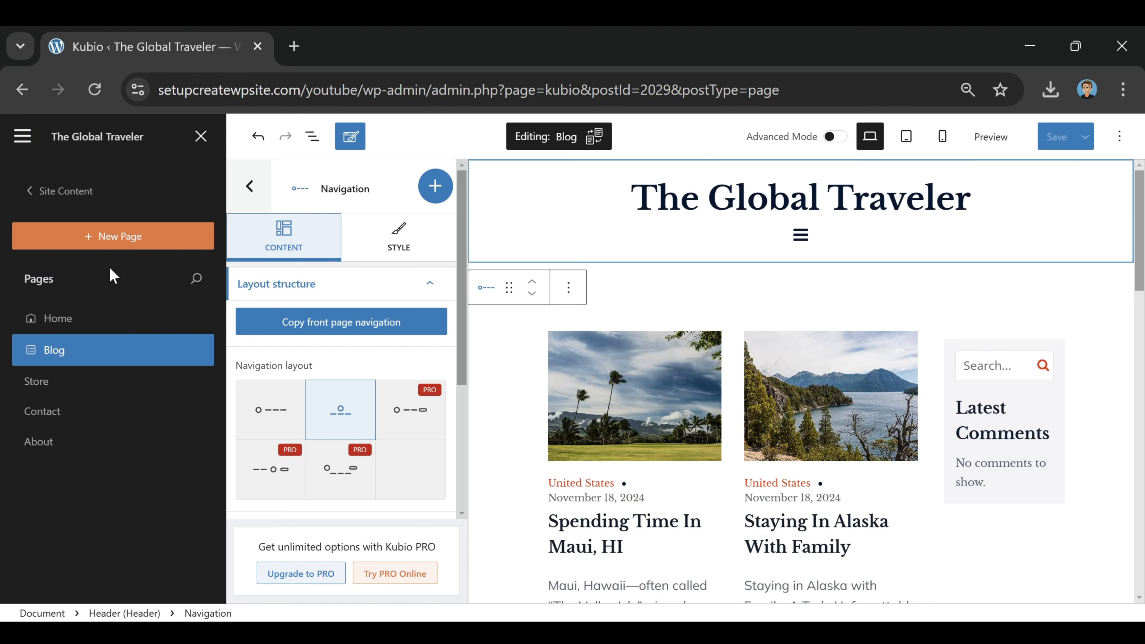
left_click(66, 386)
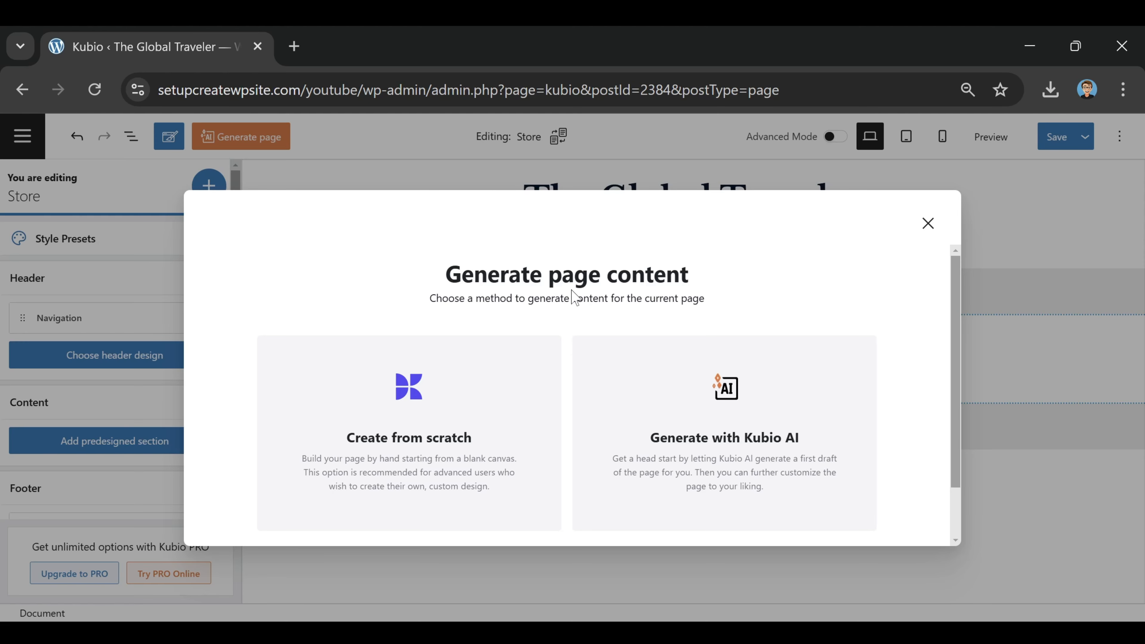
left_click(419, 451)
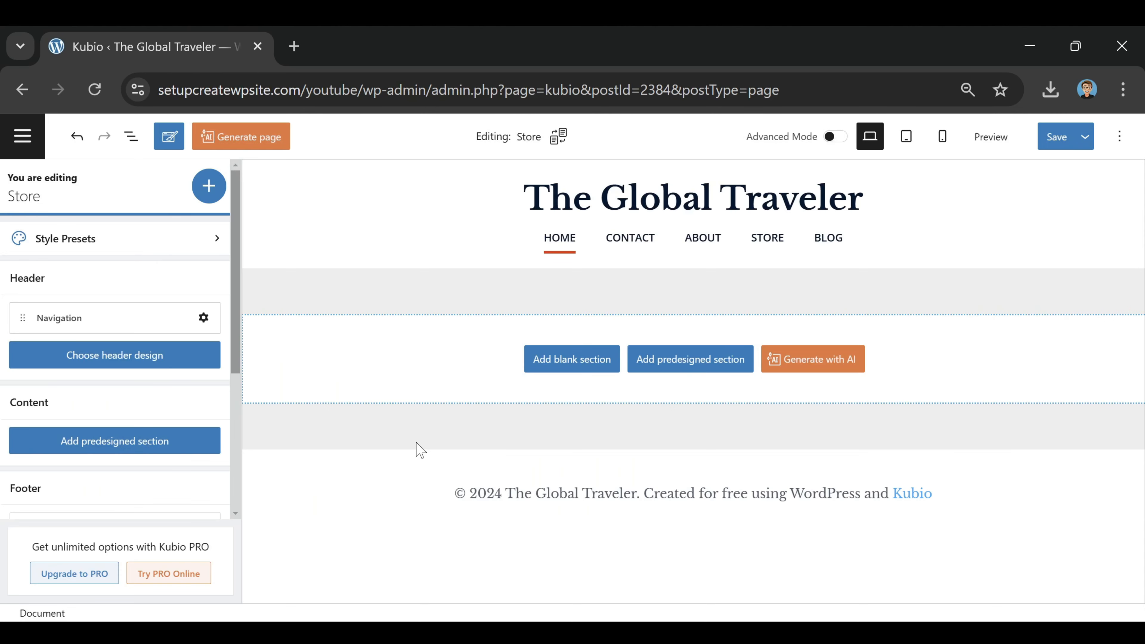
Step: Add a blank section with a single-column layout to the Store page content
left_click(315, 328)
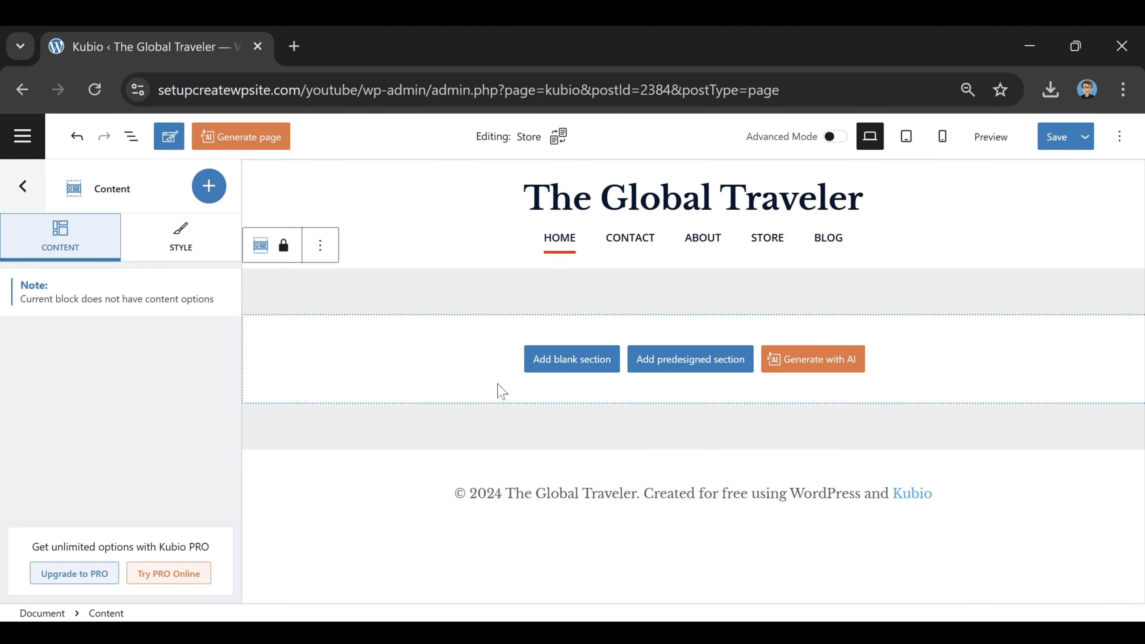
left_click(575, 361)
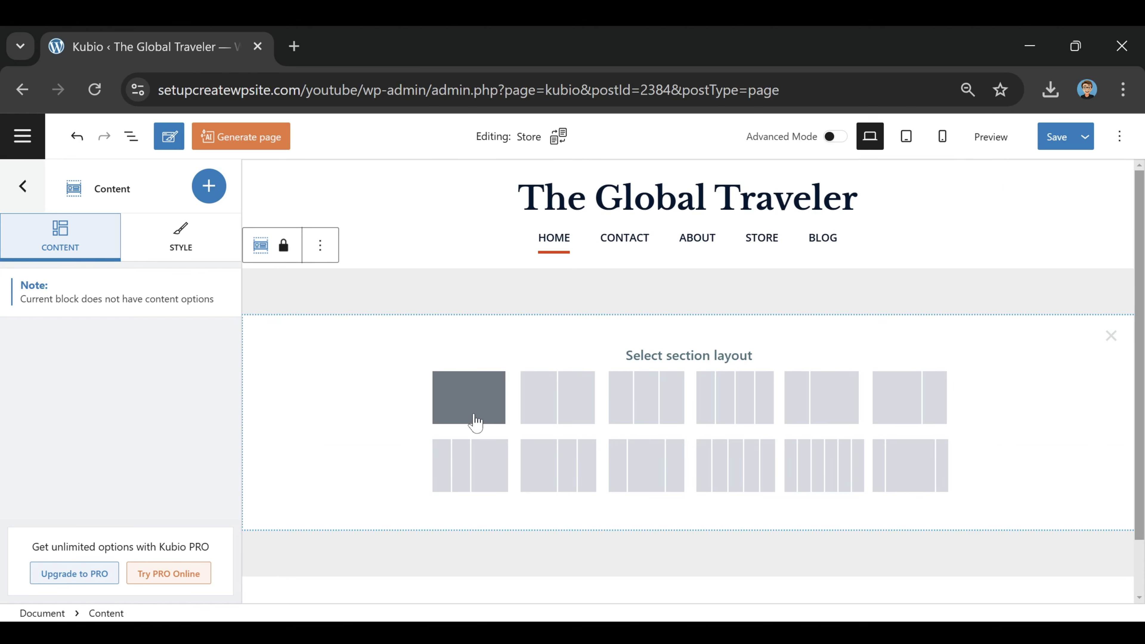
left_click(480, 405)
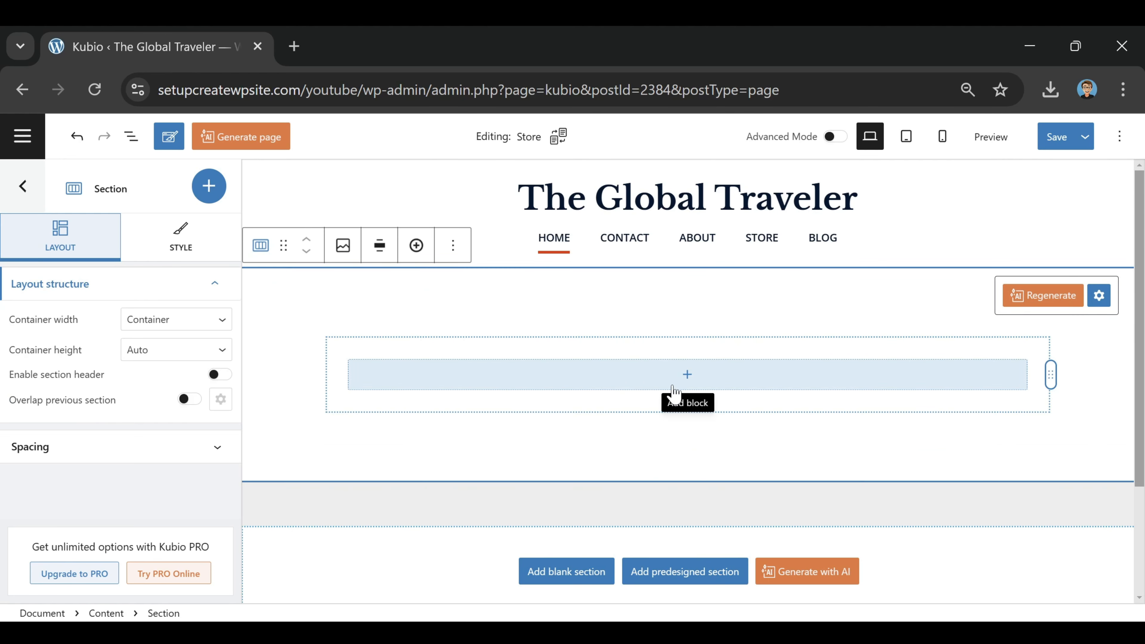
Step: Insert a Columns block in the new section and expand it to four equal columns
left_click(687, 375)
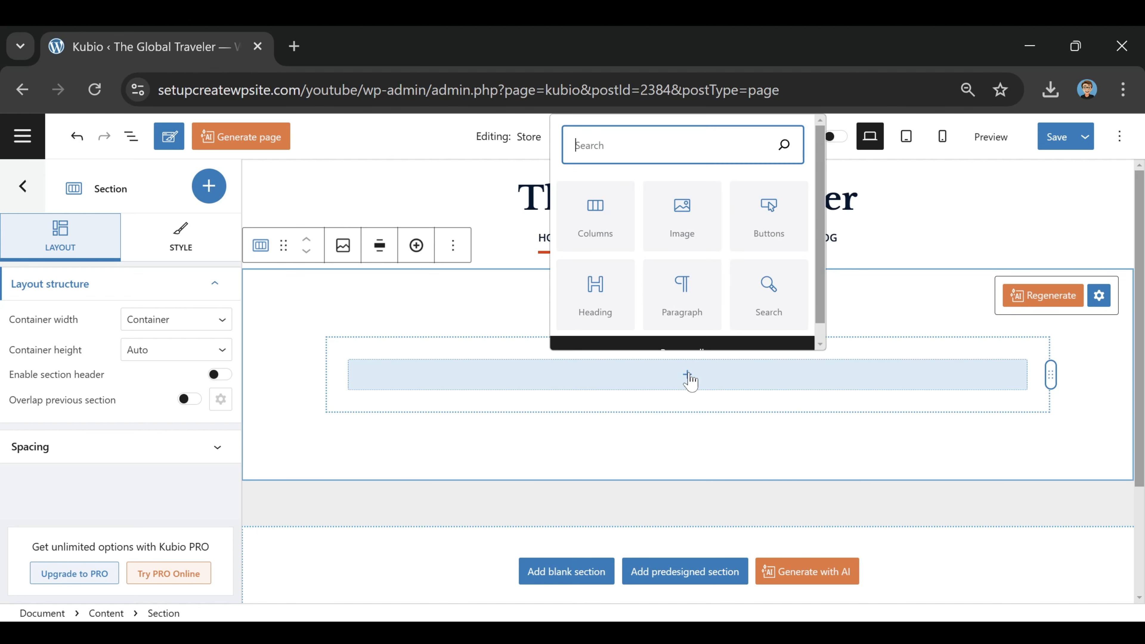
left_click(596, 238)
left_click(622, 400)
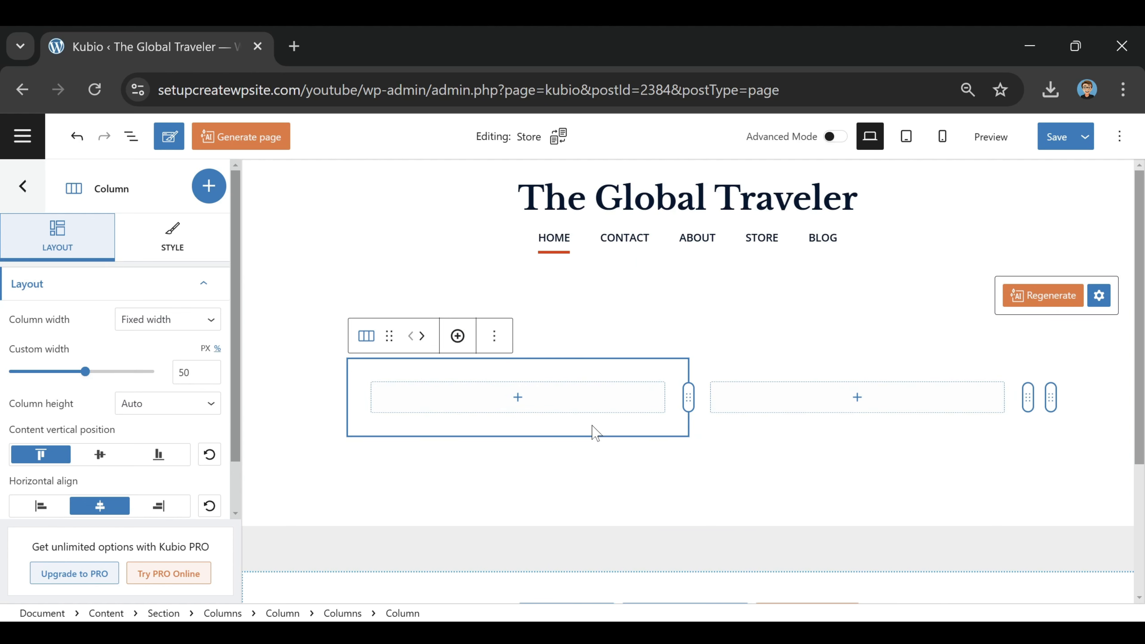
left_click(457, 338)
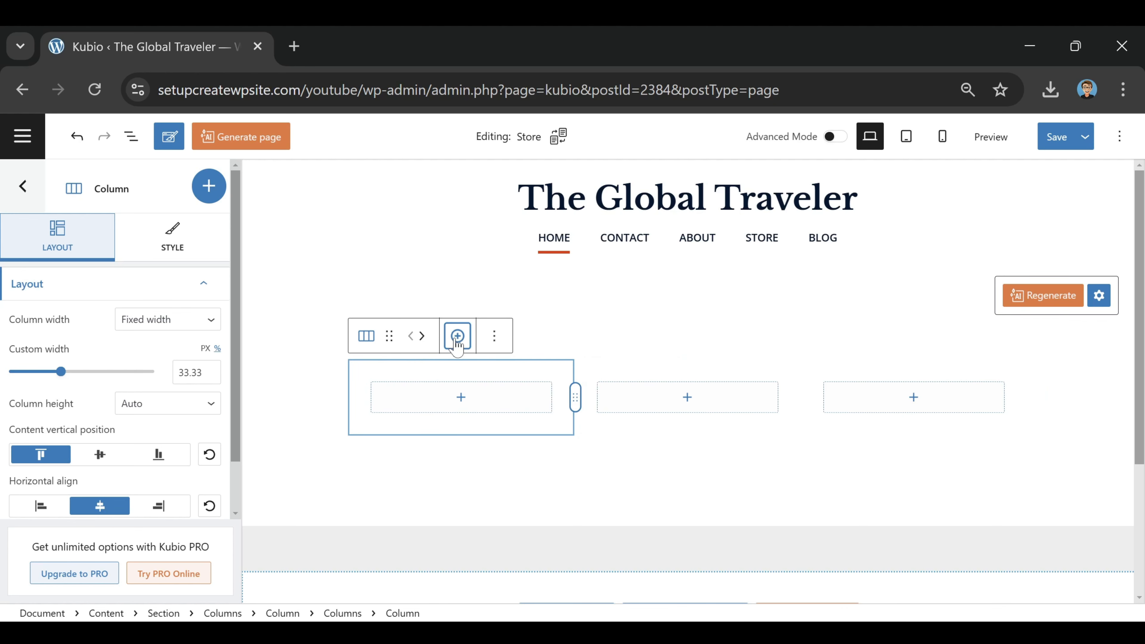
left_click(457, 342)
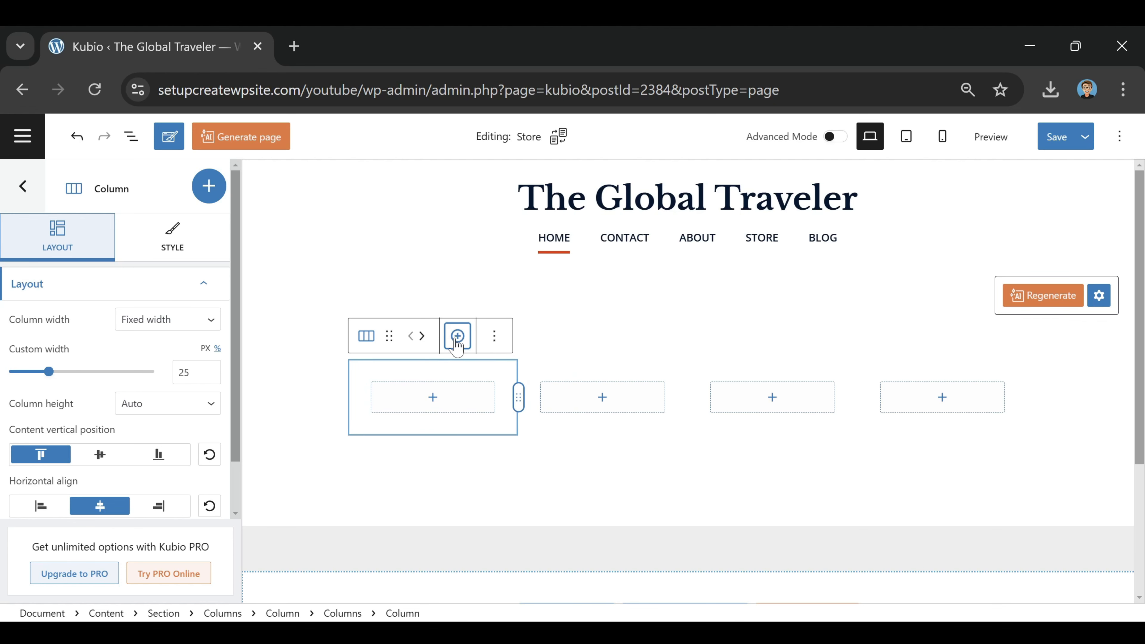
left_click(653, 443)
Step: Place the Europe travel calendar picture from the media library as an image in the first column
left_click(430, 406)
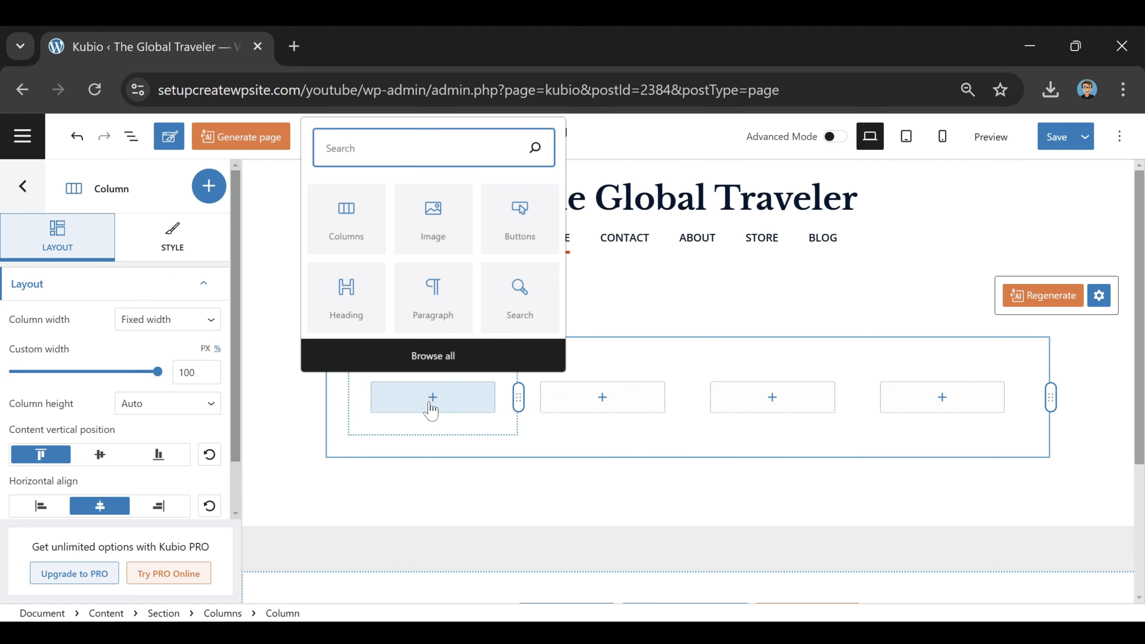
left_click(435, 222)
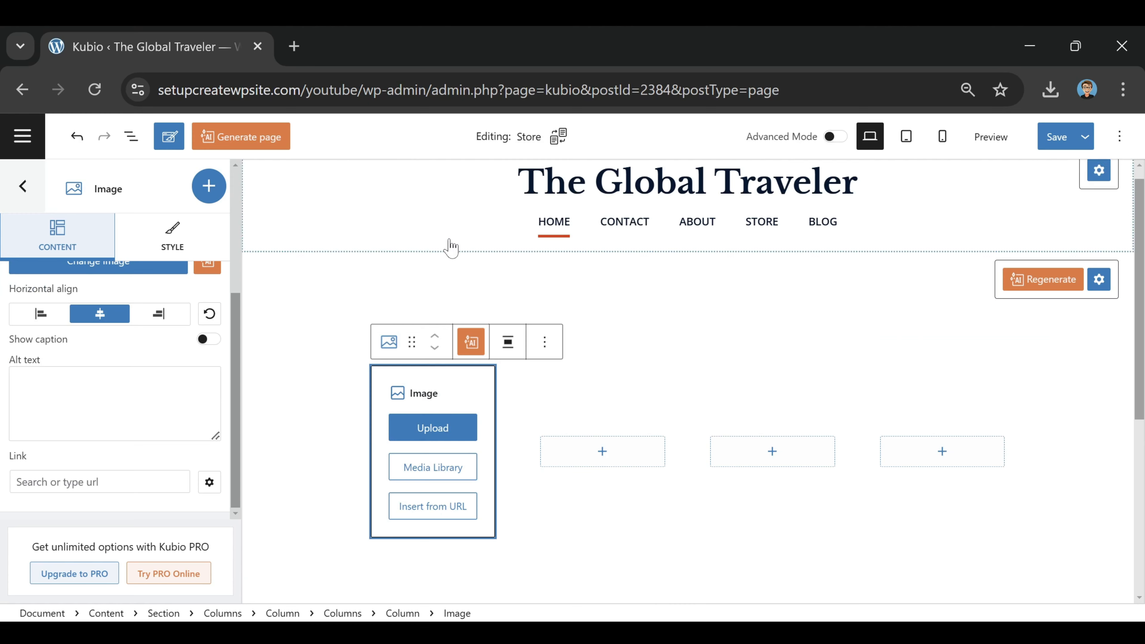
left_click(446, 471)
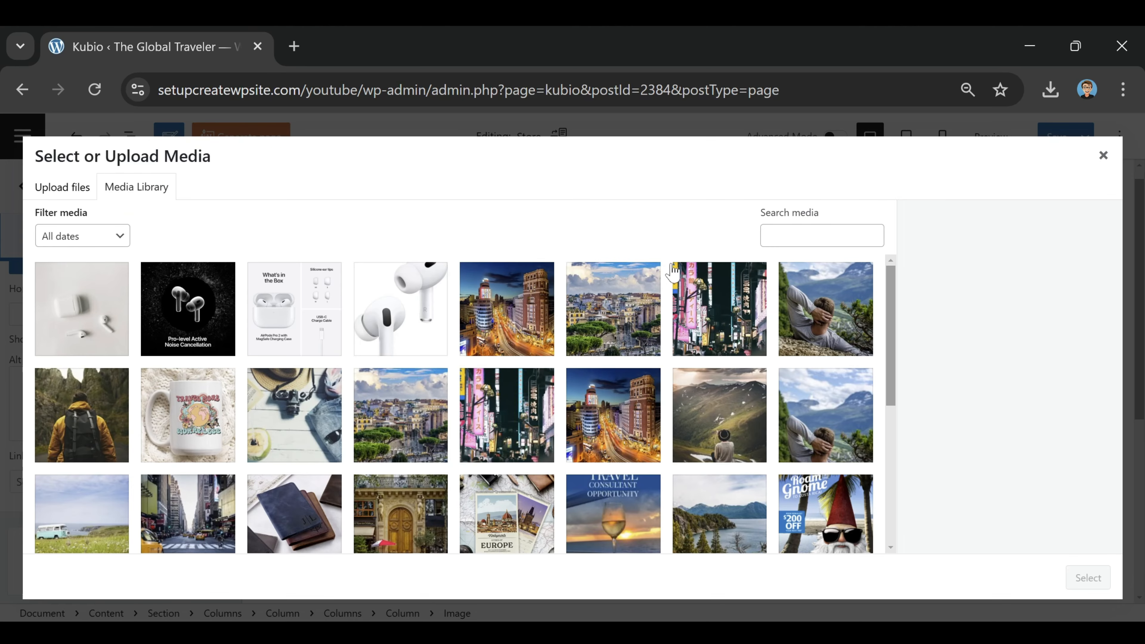
left_click(195, 431)
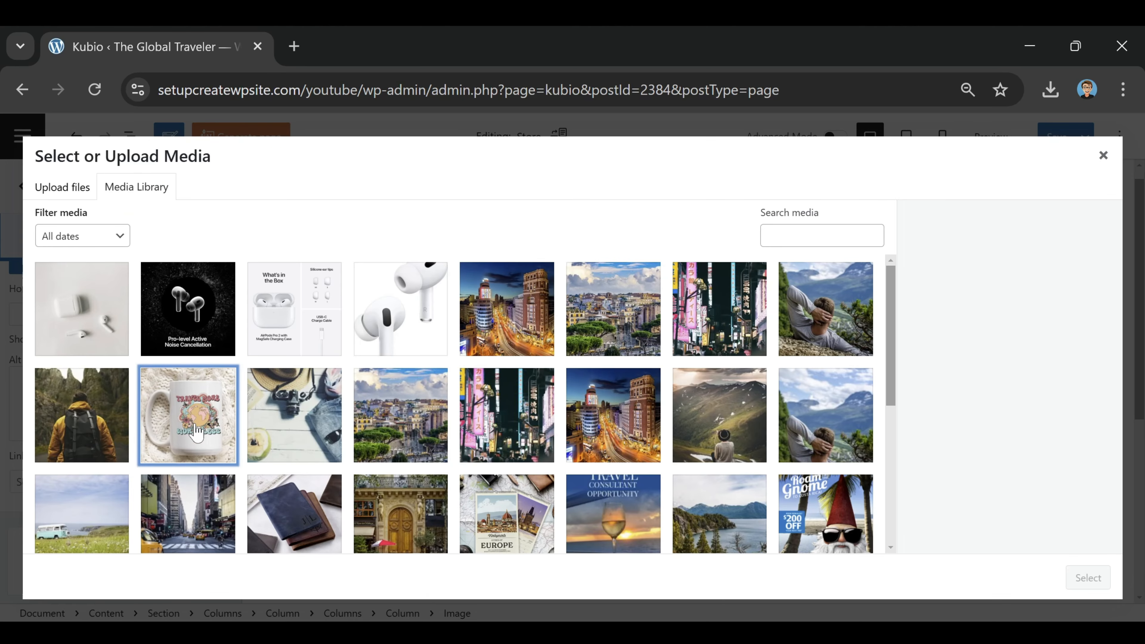
left_click(479, 517)
left_click(1088, 578)
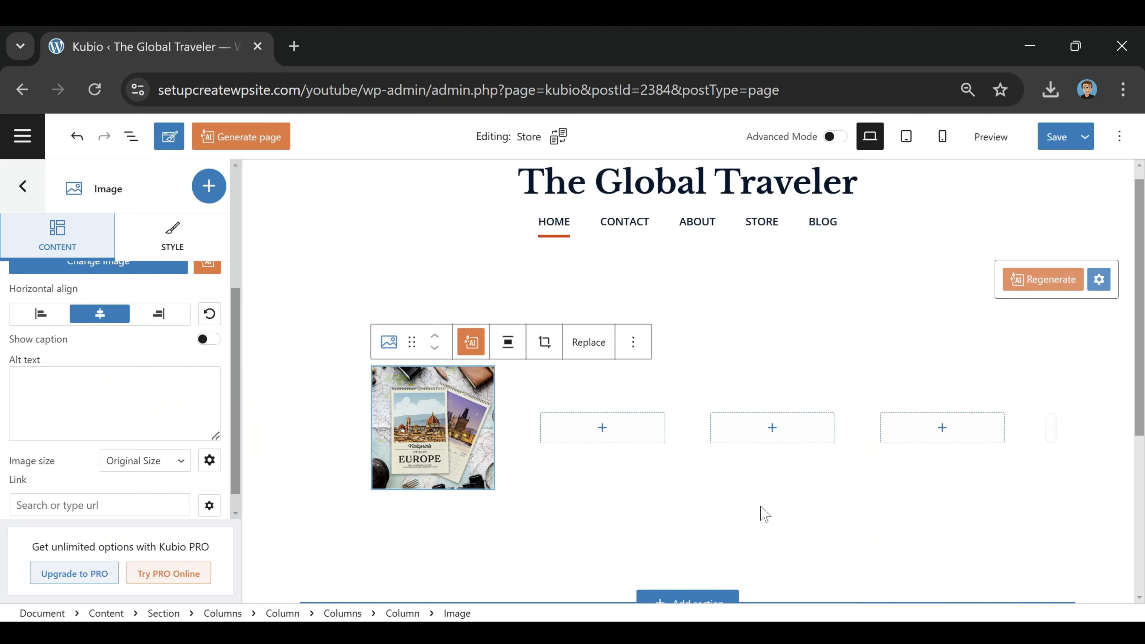
Step: Insert an image block in the second column using the travel mug picture from the media library
left_click(601, 430)
left_click(584, 247)
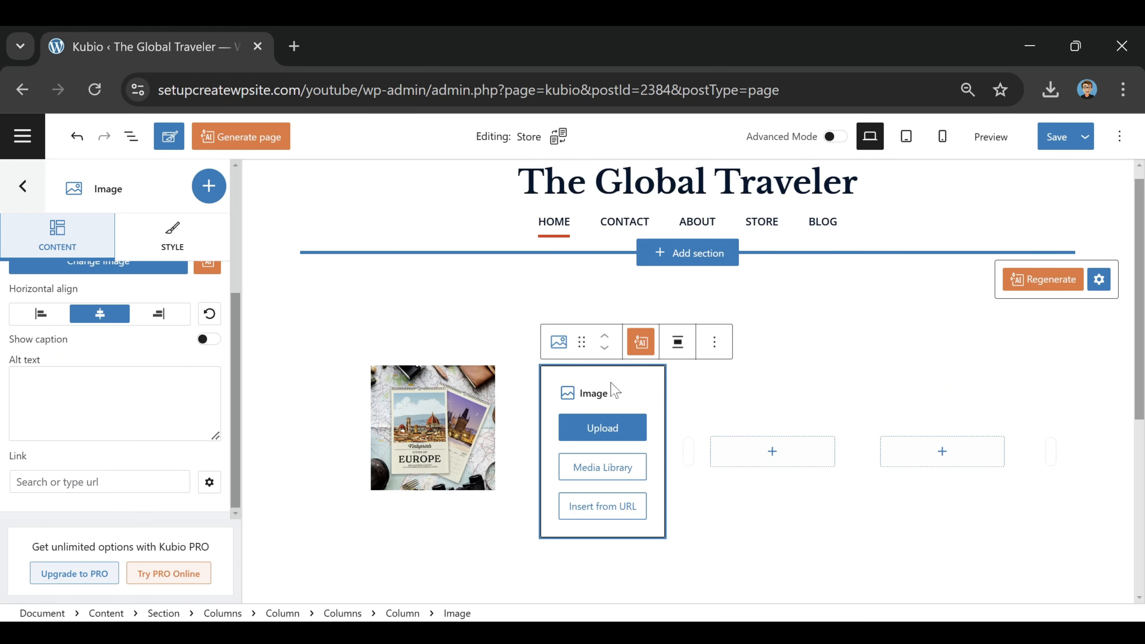
left_click(601, 467)
left_click(189, 412)
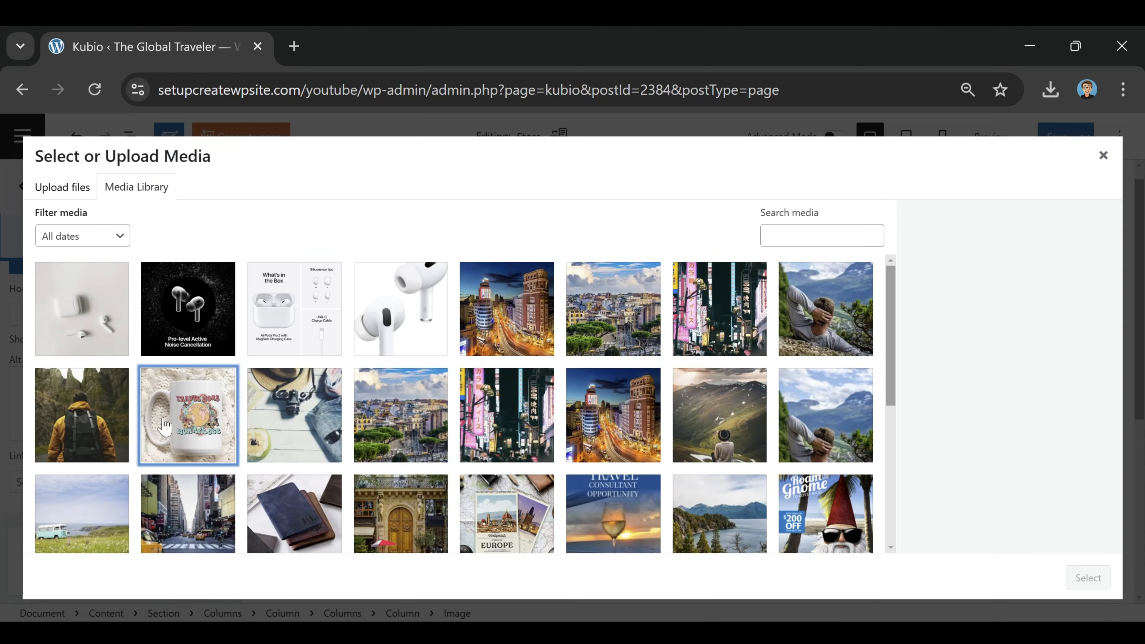
left_click(1089, 578)
Step: Insert an image block in the third column using the leather passport holders picture from the media library
left_click(772, 429)
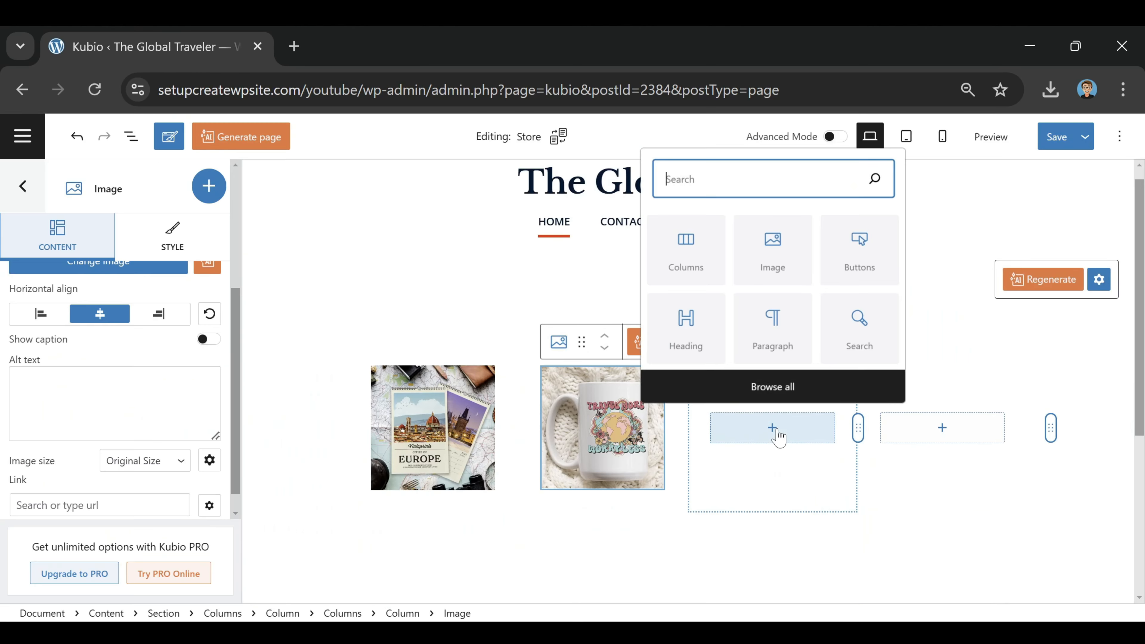
left_click(772, 259)
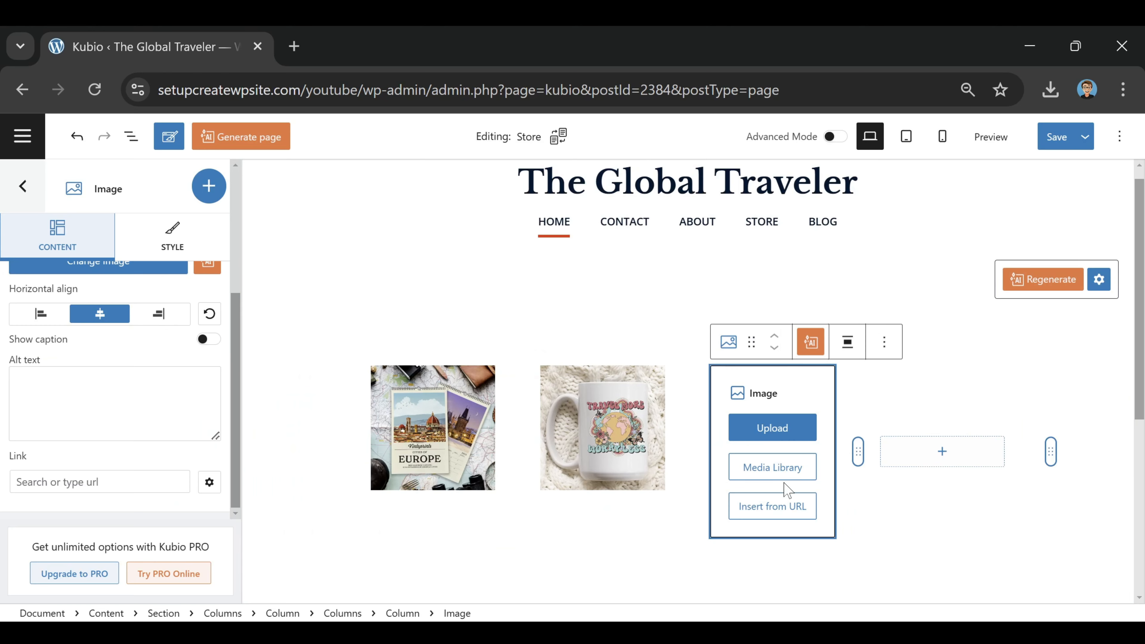
left_click(789, 472)
scroll(600, 379, "down", 2)
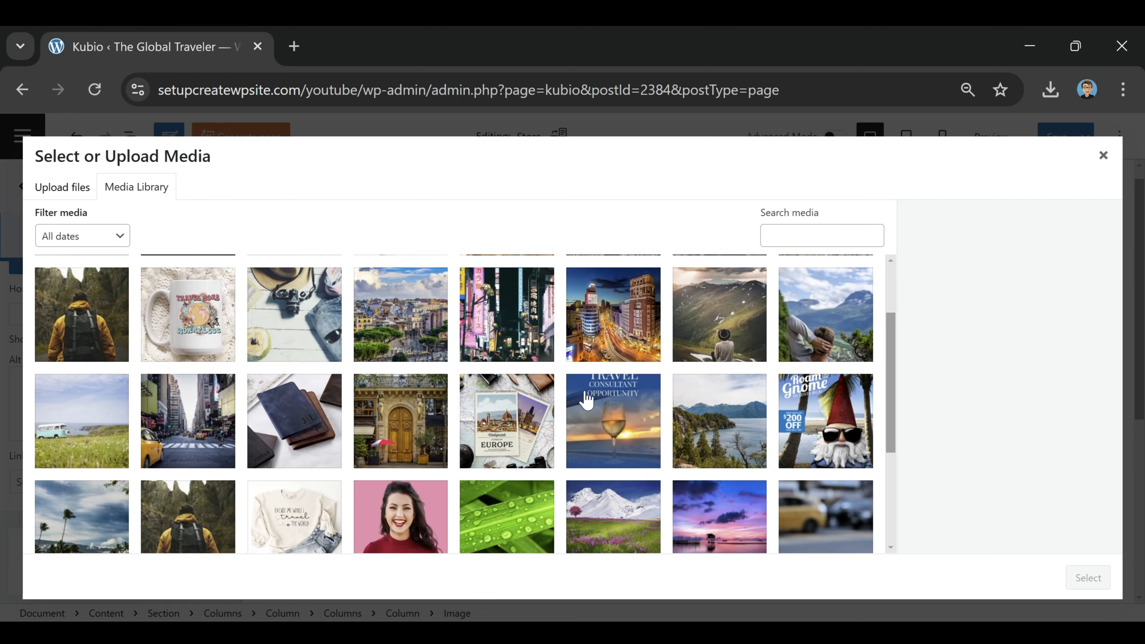
left_click(283, 428)
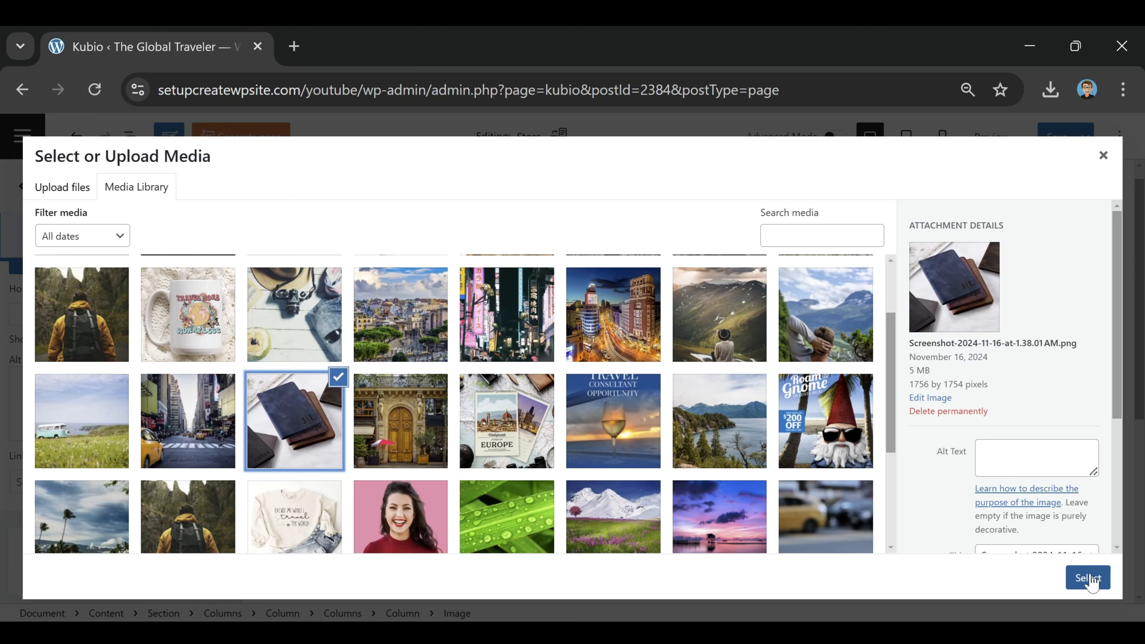
left_click(1093, 578)
Step: Insert an image block in the fourth column using the travel sweatshirt picture from the media library
left_click(938, 428)
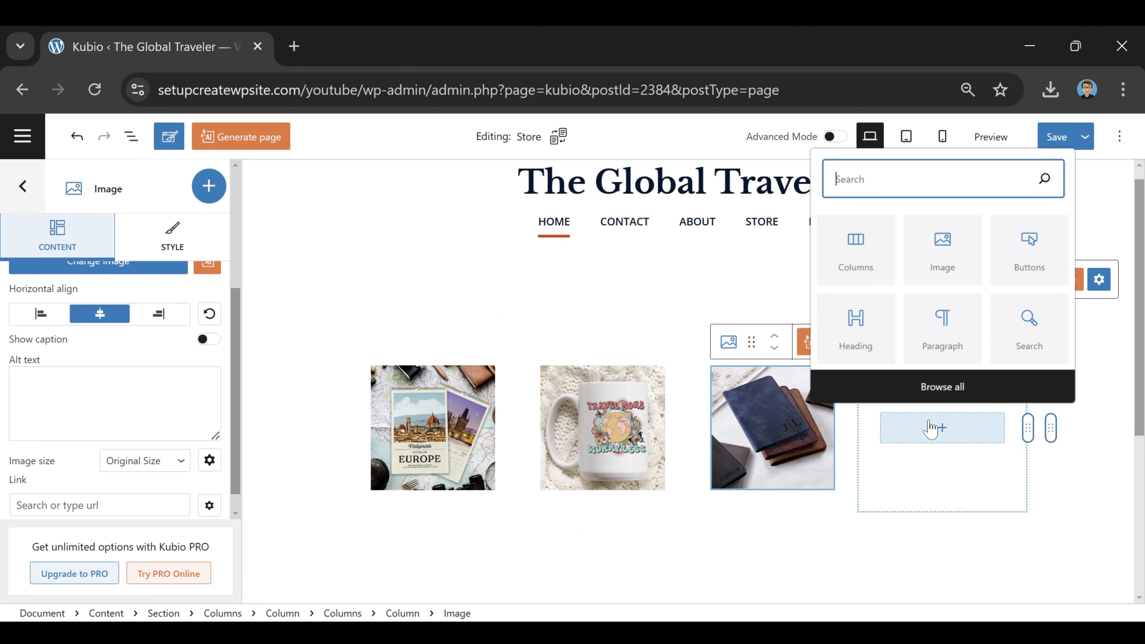
left_click(960, 254)
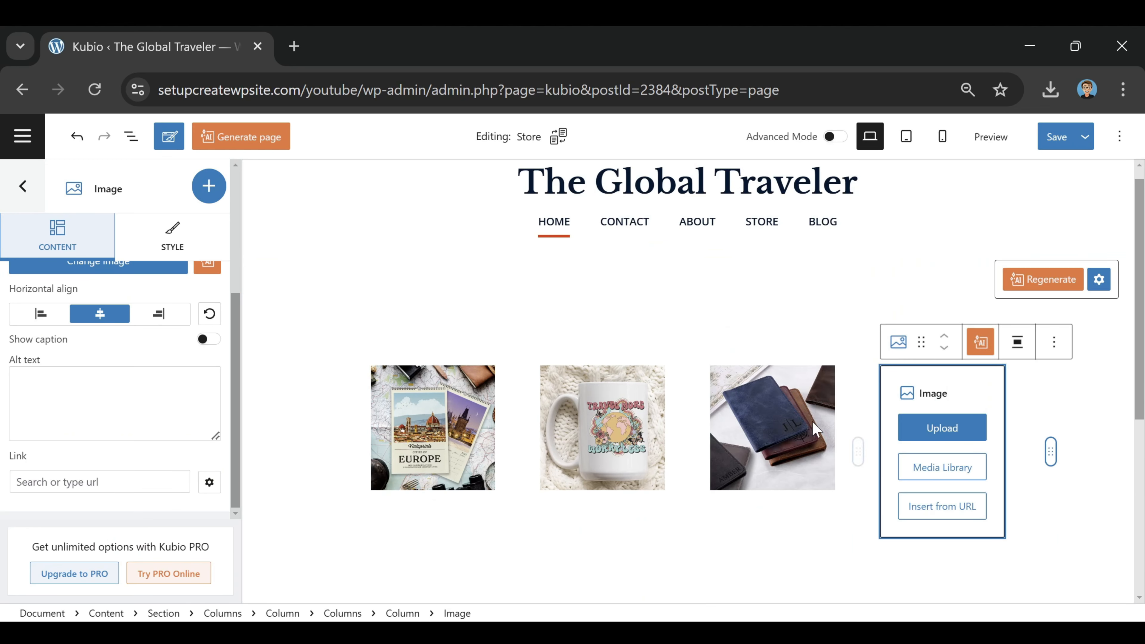
left_click(969, 476)
scroll(274, 383, "down", 5)
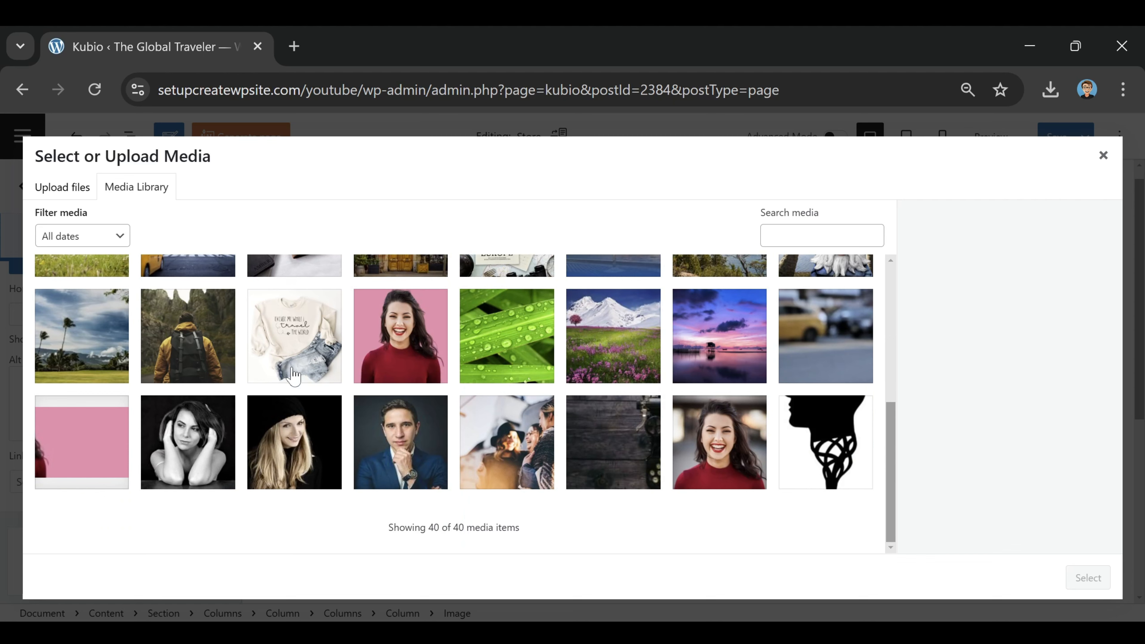
left_click(287, 318)
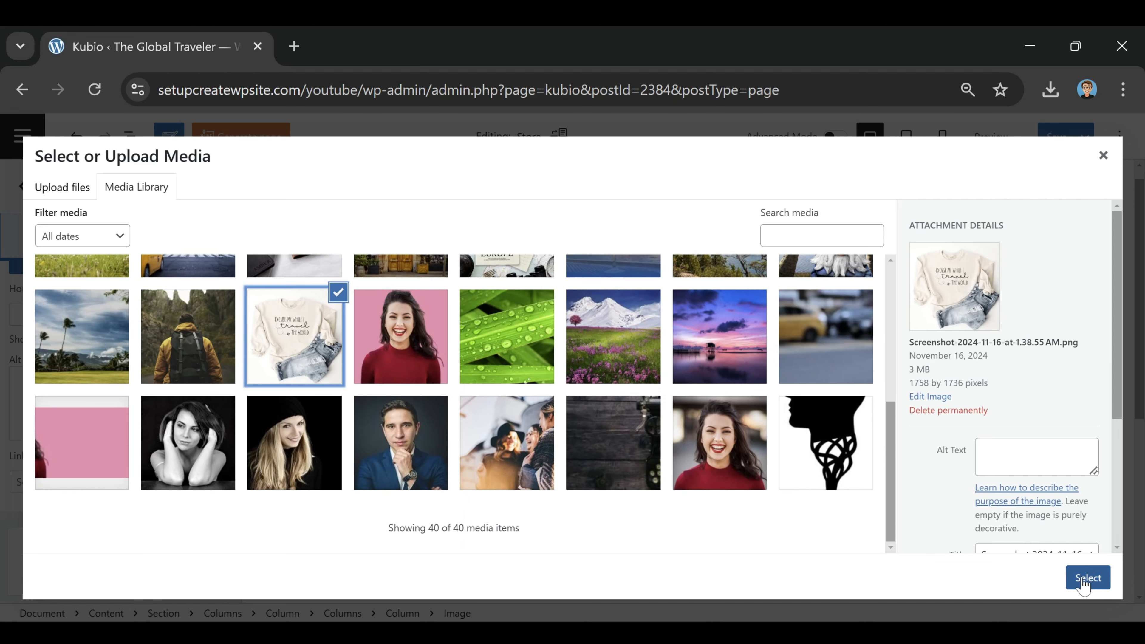
left_click(1089, 581)
Step: Caption the calendar image "Travel Calendar 34.99", removing the blank line and the dash from the text
left_click(433, 499)
type("Travel Calendar – 34.99")
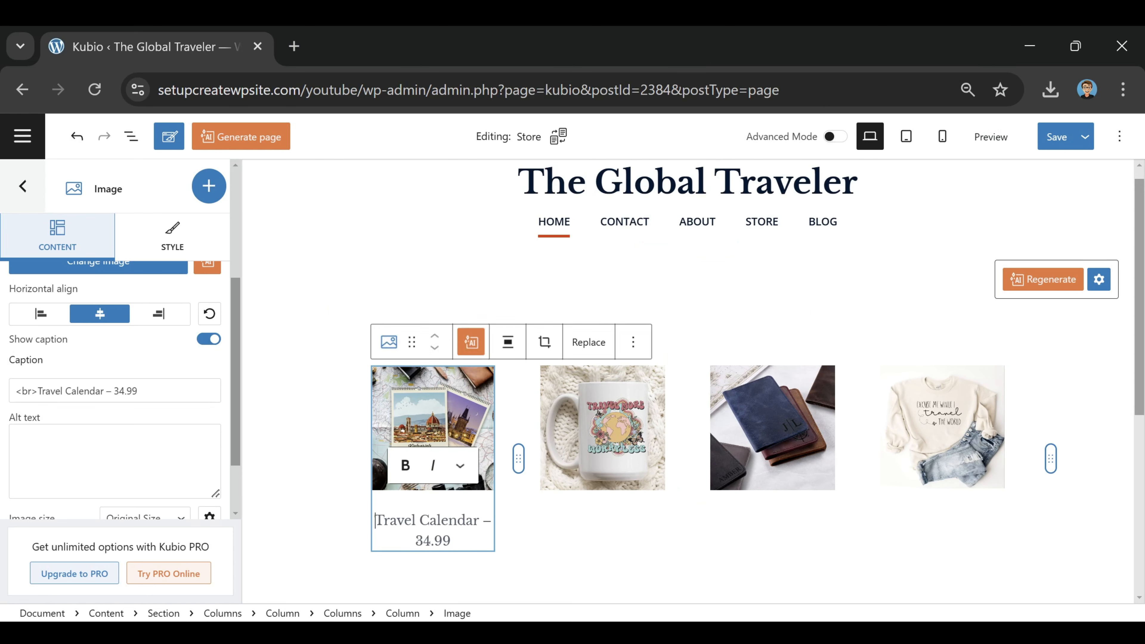
key("BackSpace")
key("BackSpace")
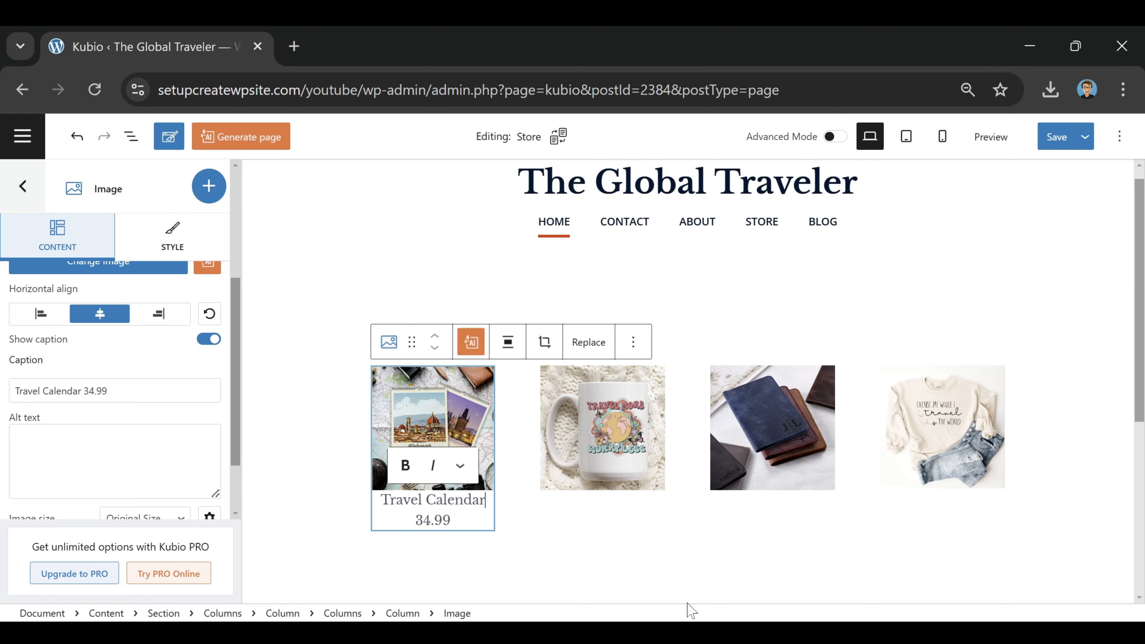
left_click(619, 581)
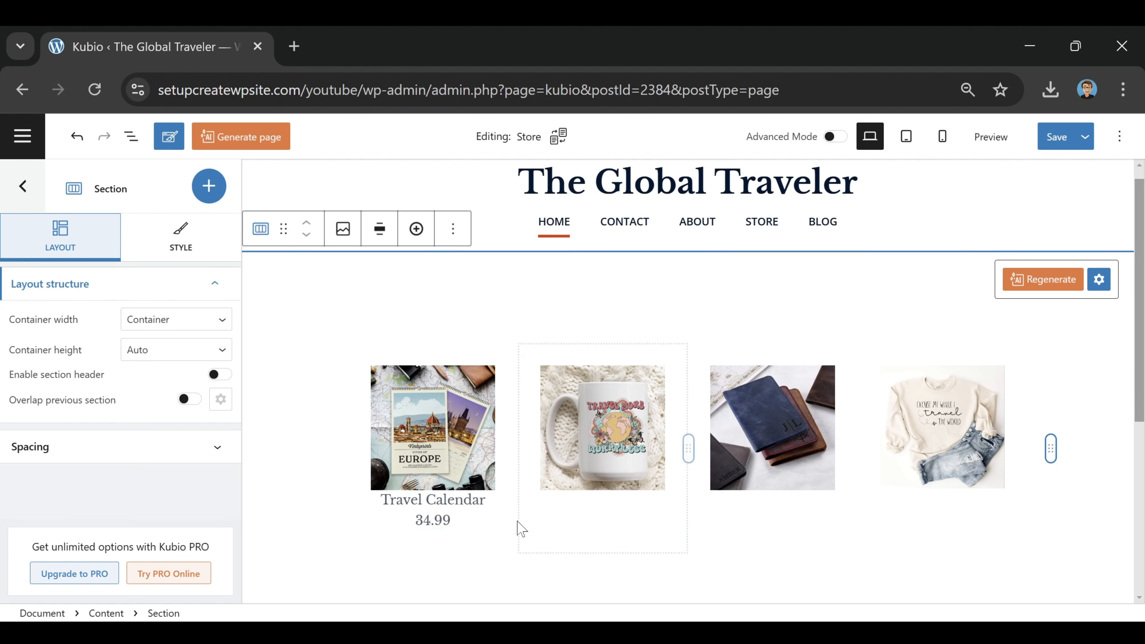
Step: Caption the other images Travel Mug $19.99, Passport Holder $14.99 and Travel Sweatshirt $24.99, add the product links, and save the page
left_click(574, 405)
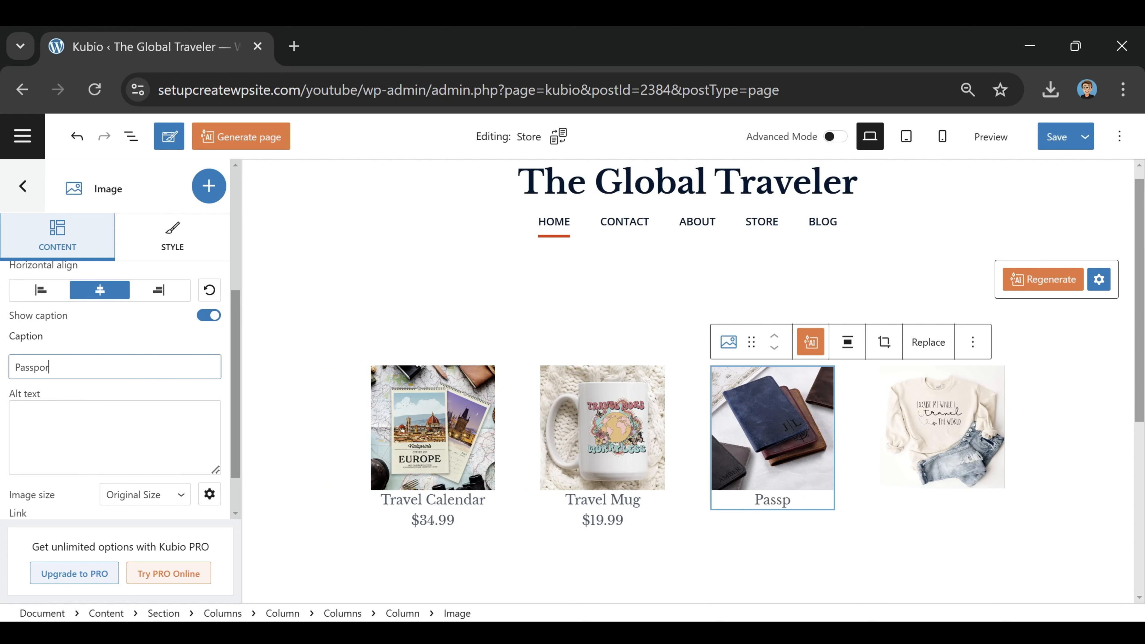
type("t Holder $14.99")
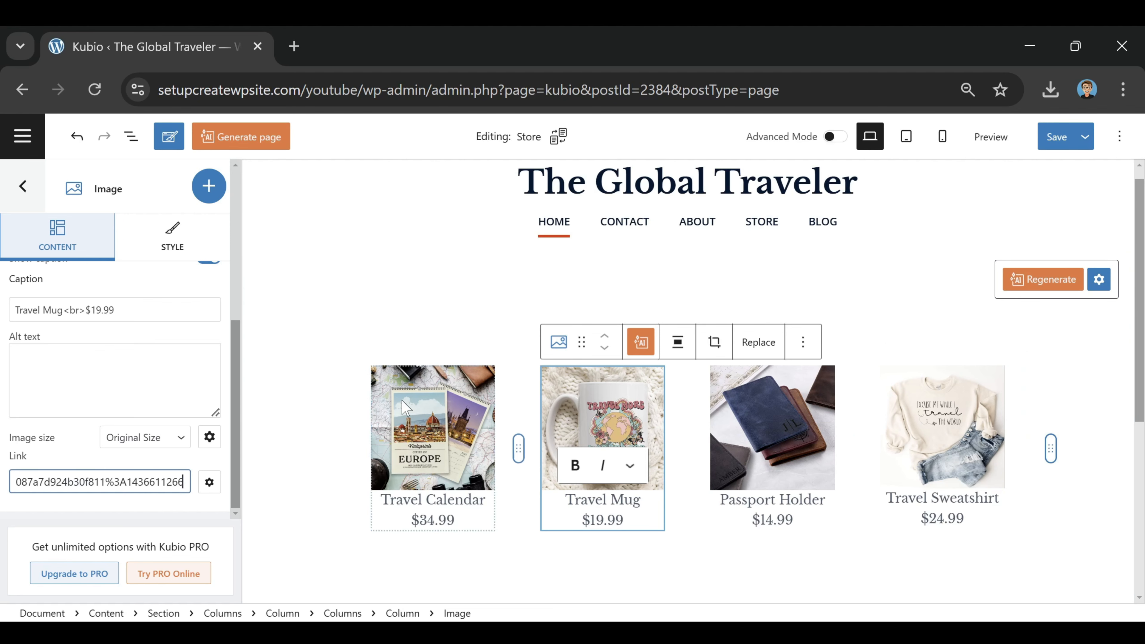
left_click(469, 469)
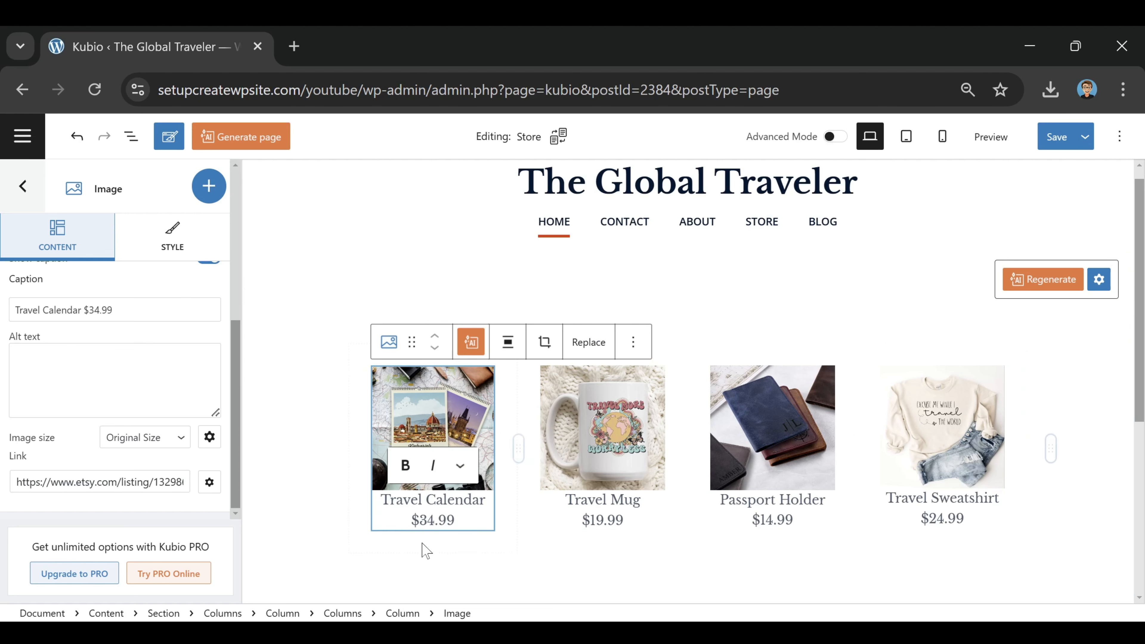
left_click(1041, 146)
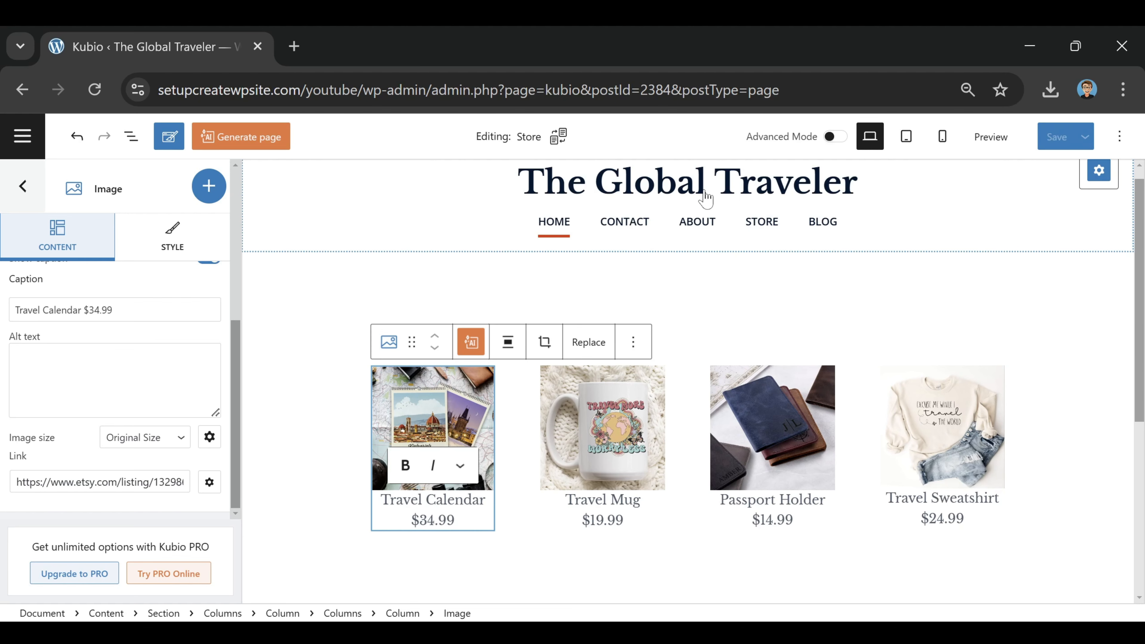
Step: Preview the Store page with its four products and the Blog page's posts, then close the preview
left_click(987, 139)
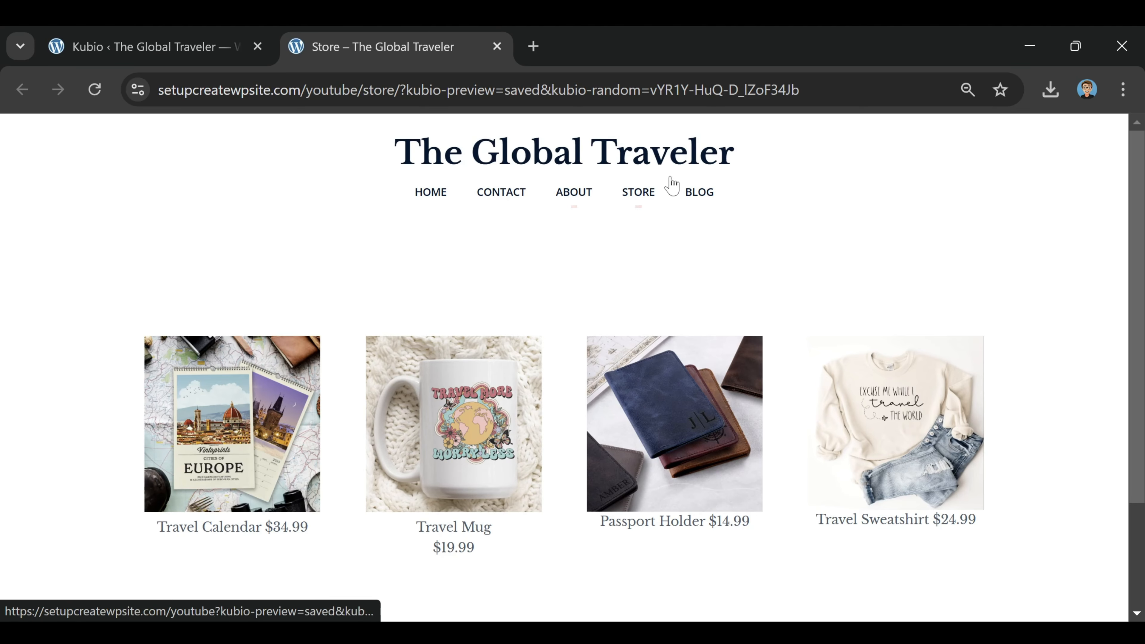
scroll(252, 330, "down", 2)
scroll(689, 391, "up", 2)
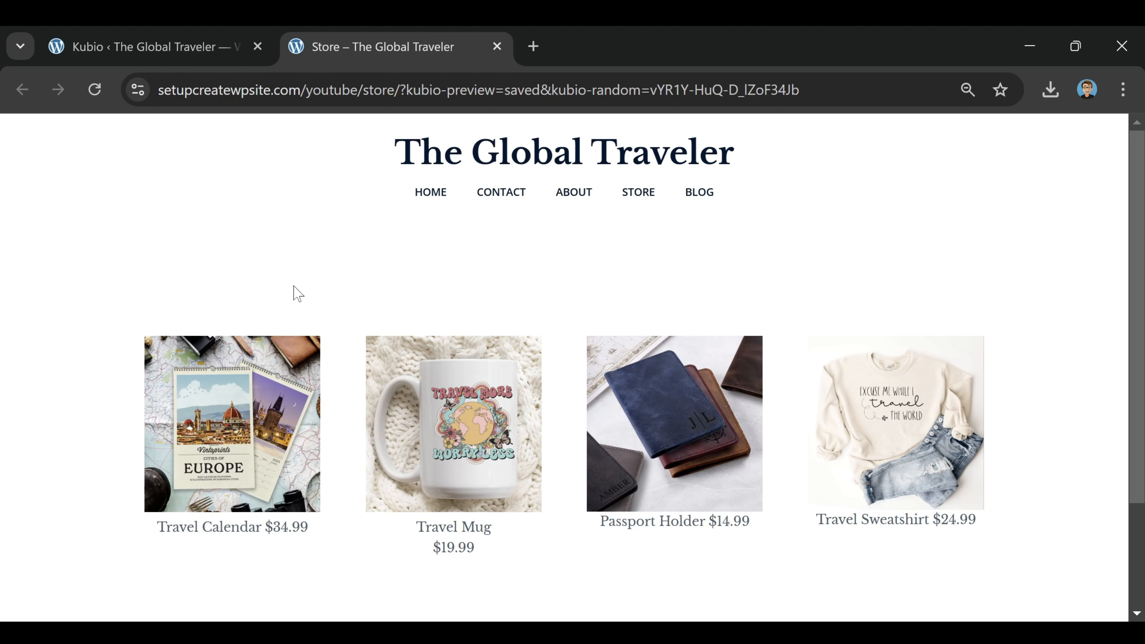
left_click(697, 197)
scroll(703, 252, "down", 2)
scroll(695, 289, "down", 6)
scroll(692, 307, "up", 8)
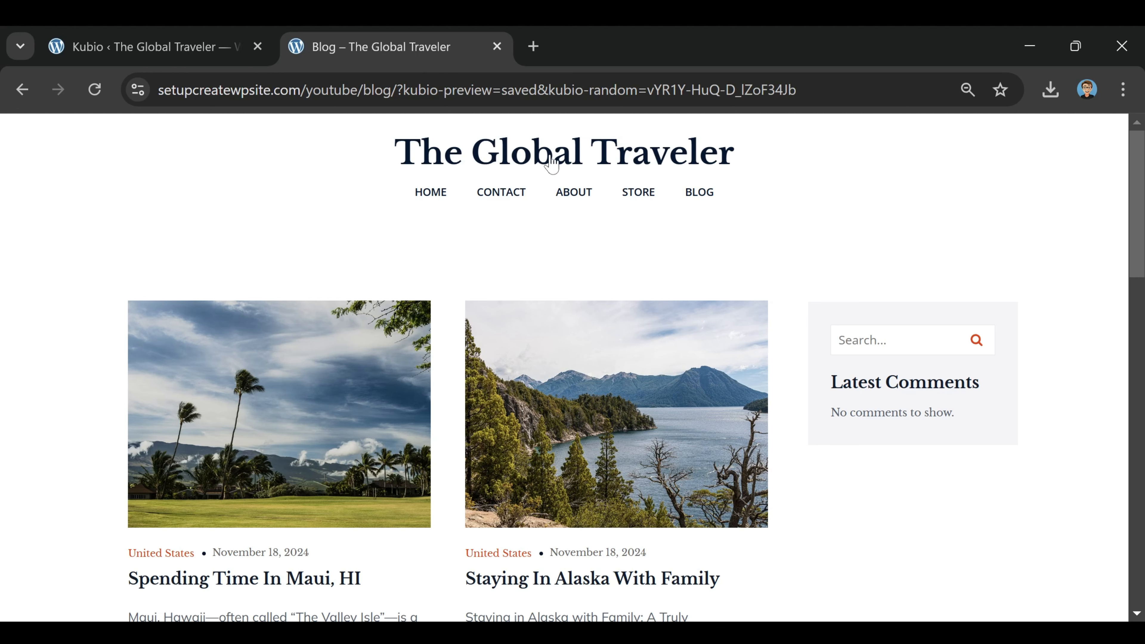
left_click(497, 47)
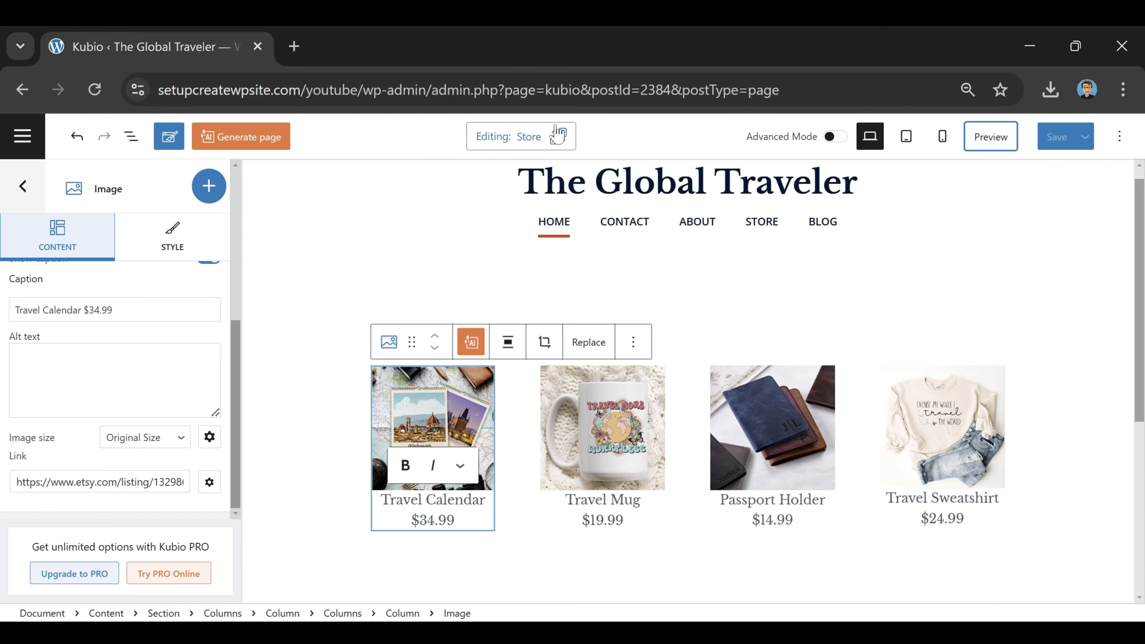
Step: Open the Blog page for editing from the site's list of pages
left_click(22, 136)
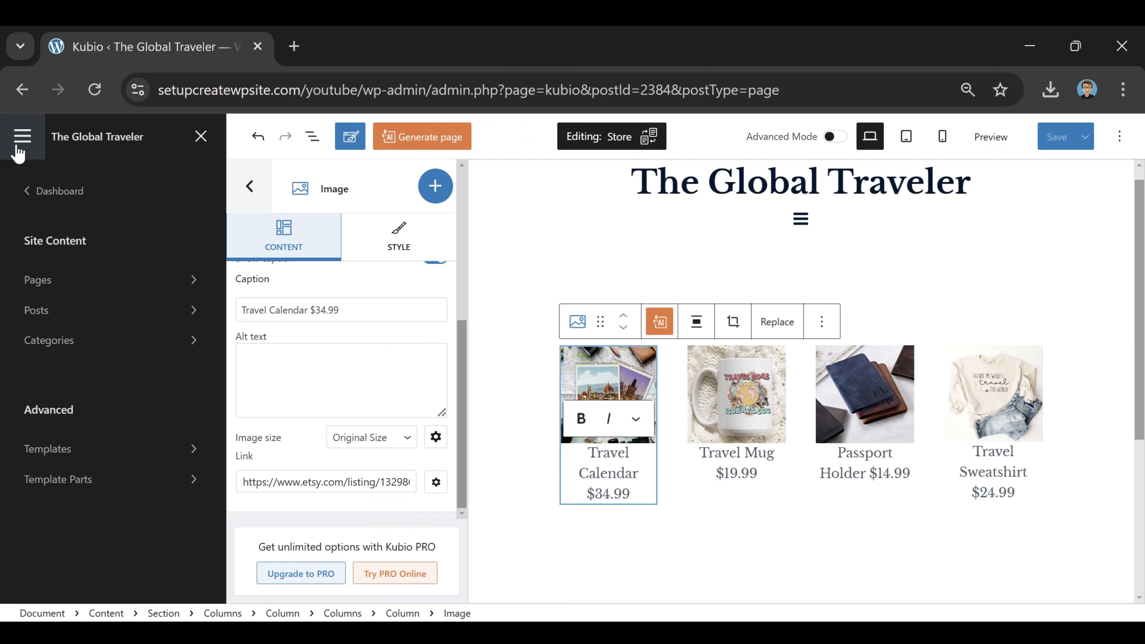
left_click(65, 298)
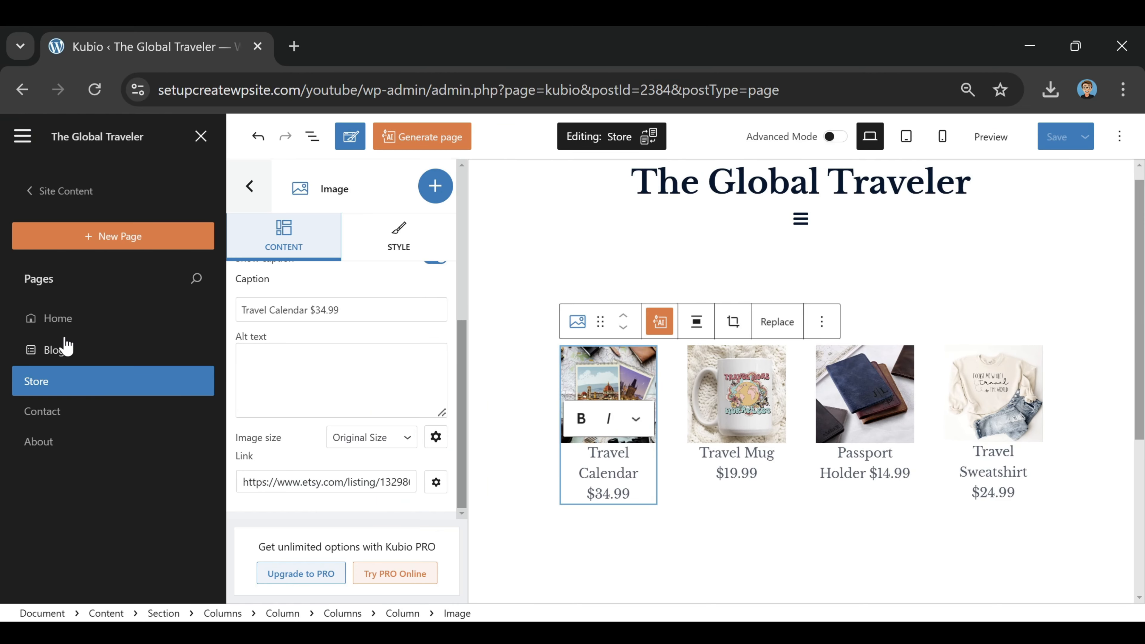
left_click(69, 353)
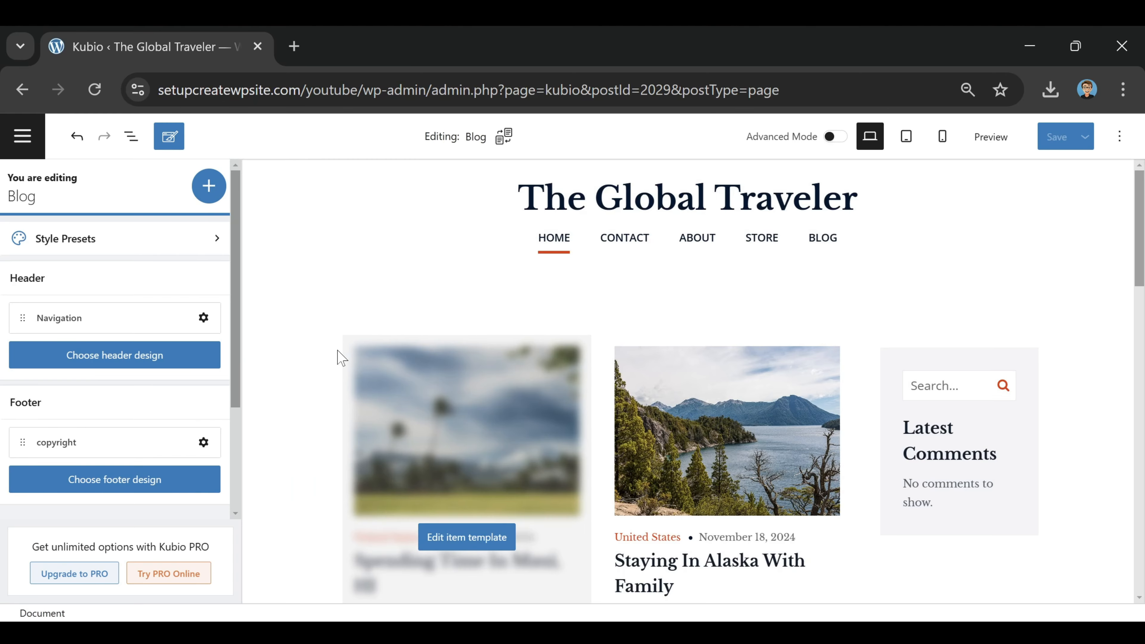
Step: Try to place an image block in the sidebar column of the Blog page
left_click(951, 570)
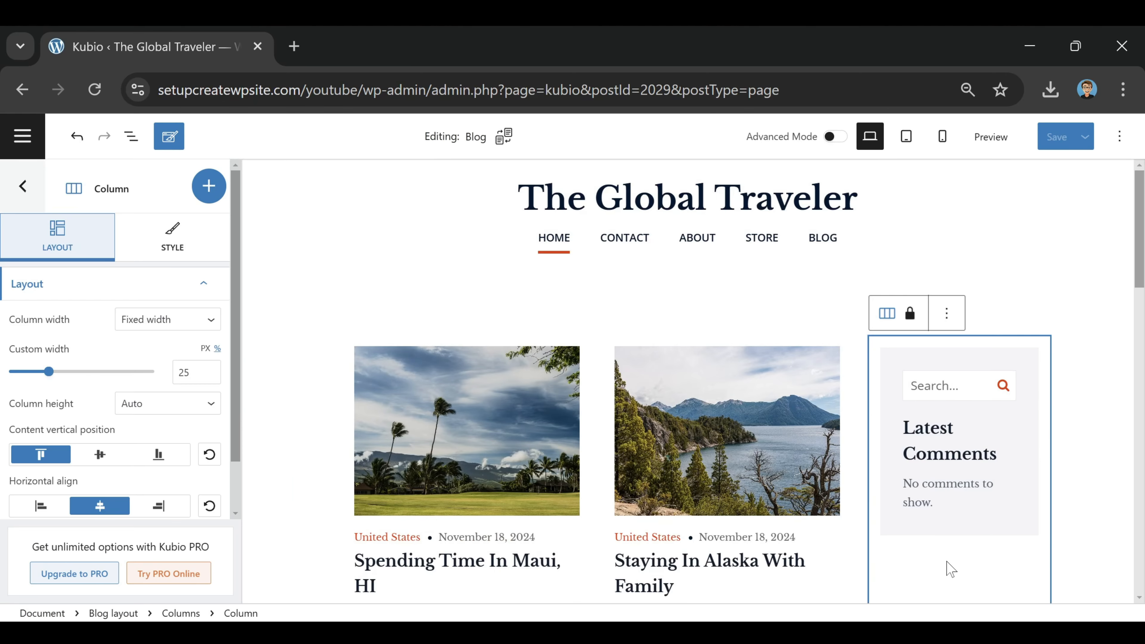
left_click(208, 185)
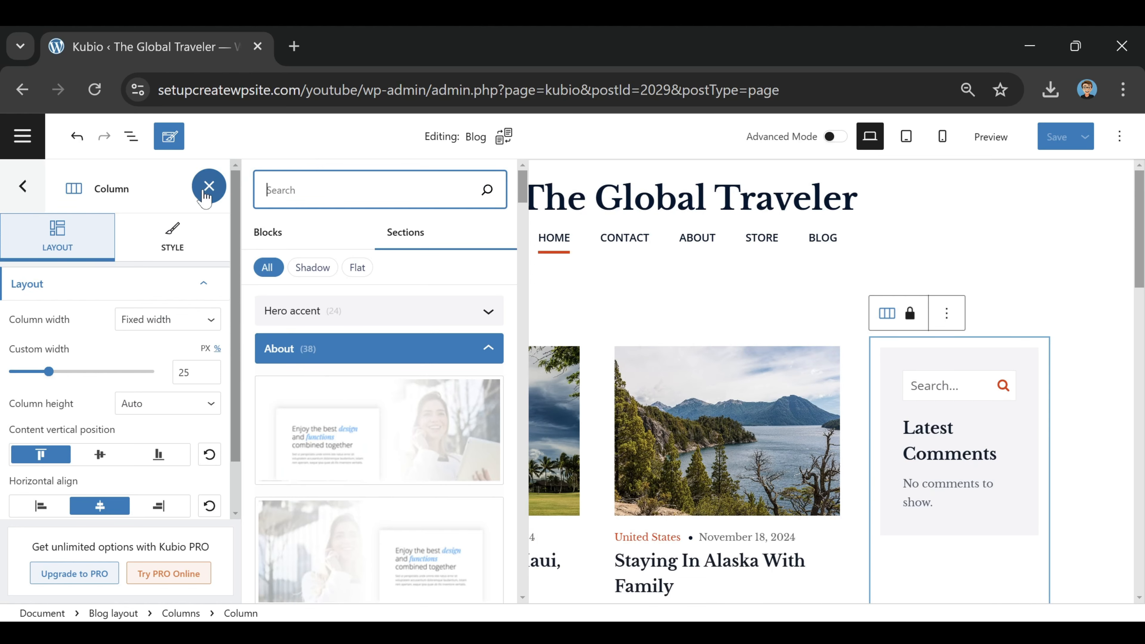
left_click(269, 233)
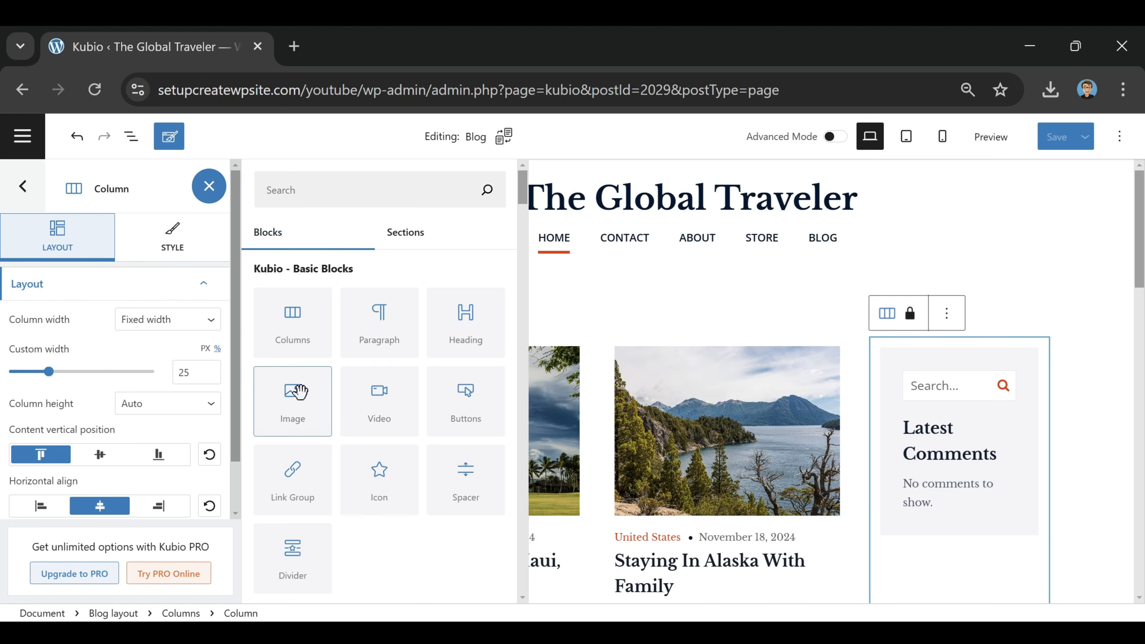
left_click_drag(282, 421, 896, 517)
left_click(896, 514)
left_click(896, 416)
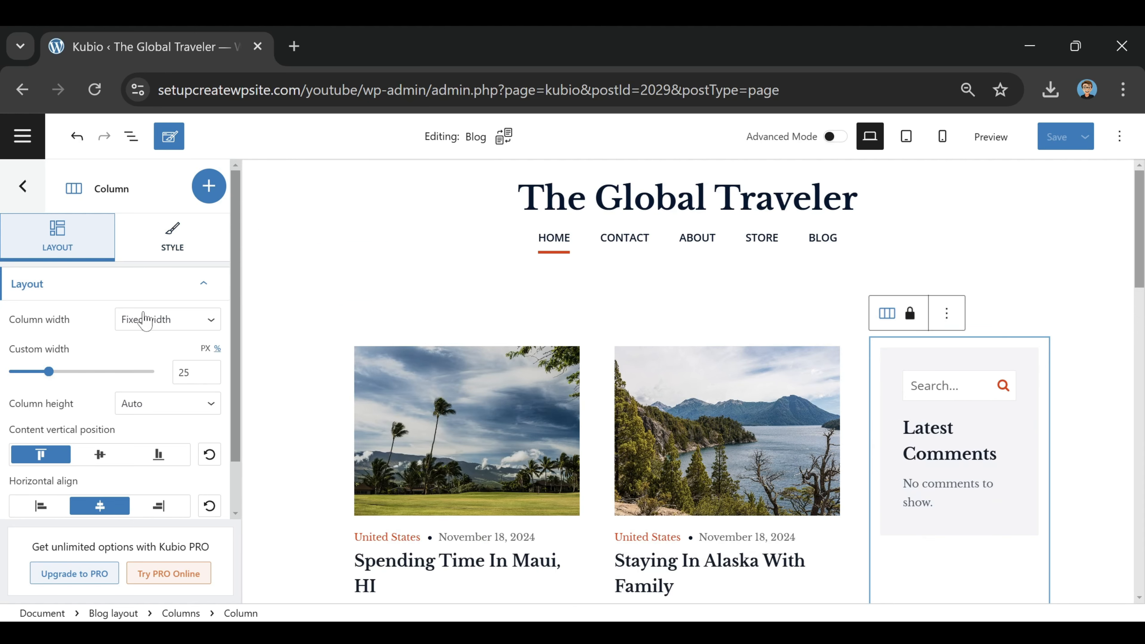
Step: Insert an image block below Latest Comments in the Blog sidebar, using the Roam Gnome ad ad-1.jpg from the media library
left_click(209, 186)
left_click(276, 237)
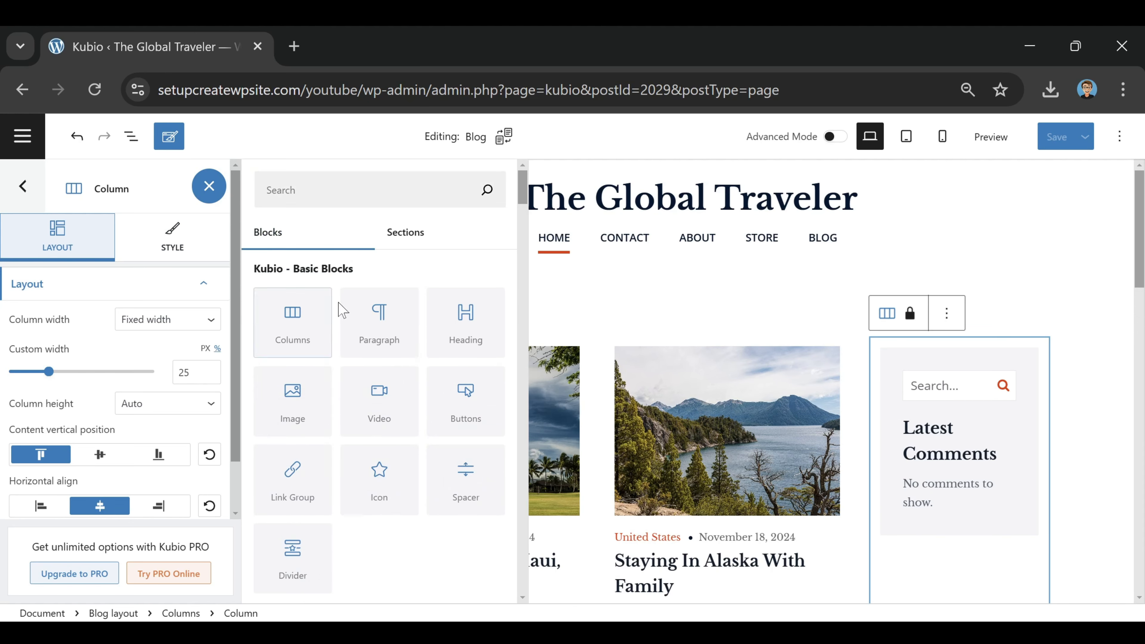
left_click_drag(293, 393, 932, 501)
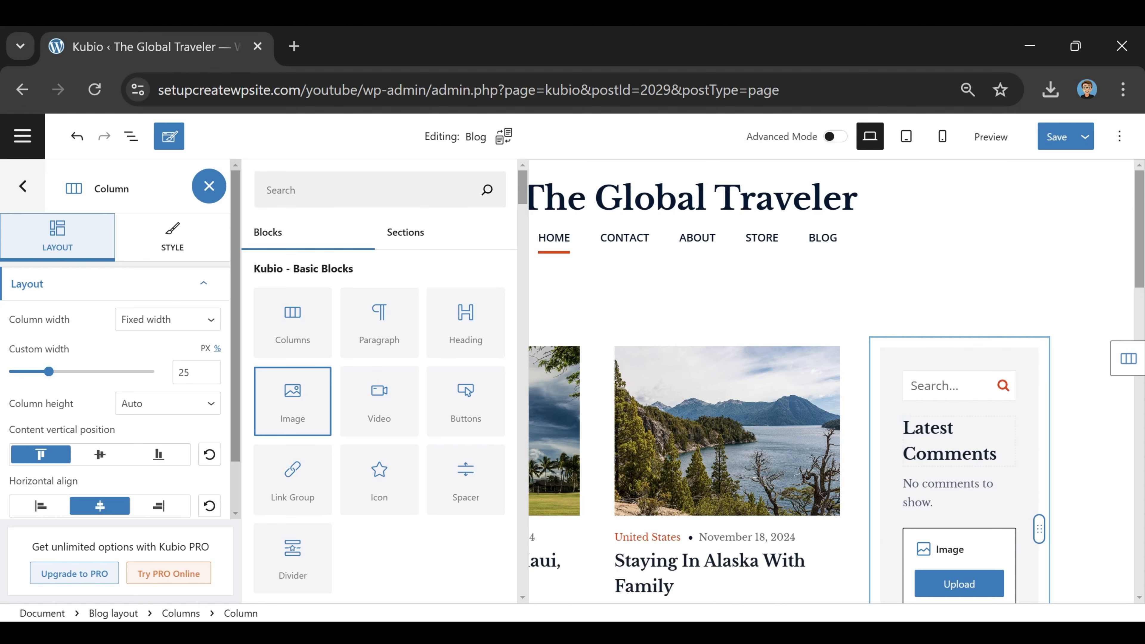
scroll(929, 492, "down", 2)
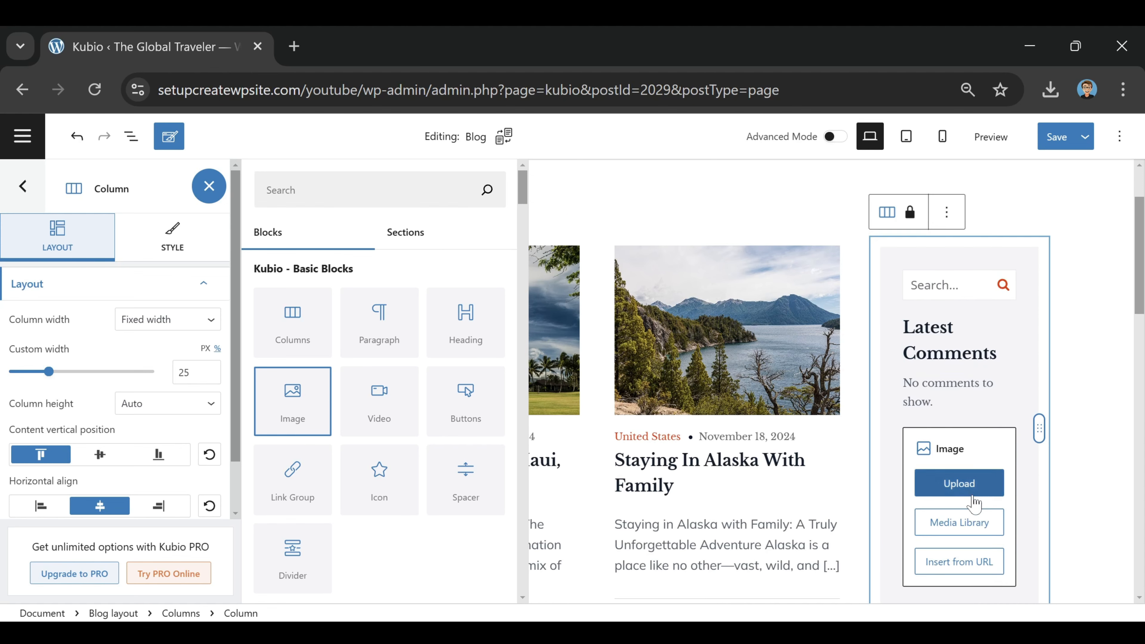
left_click(970, 525)
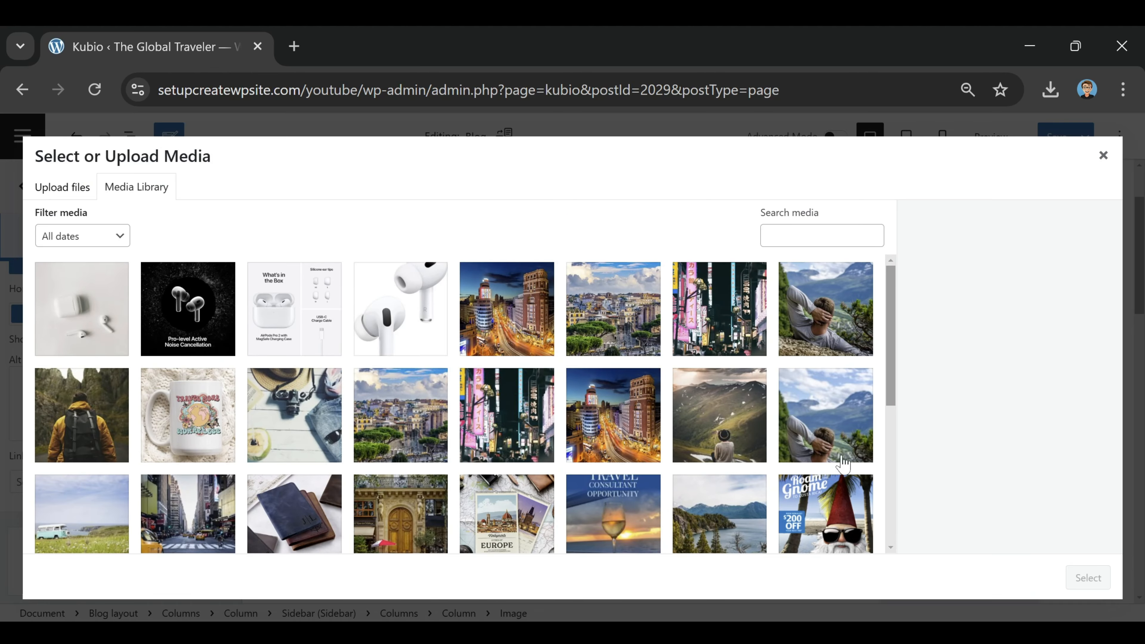
scroll(568, 378, "down", 2)
left_click(795, 426)
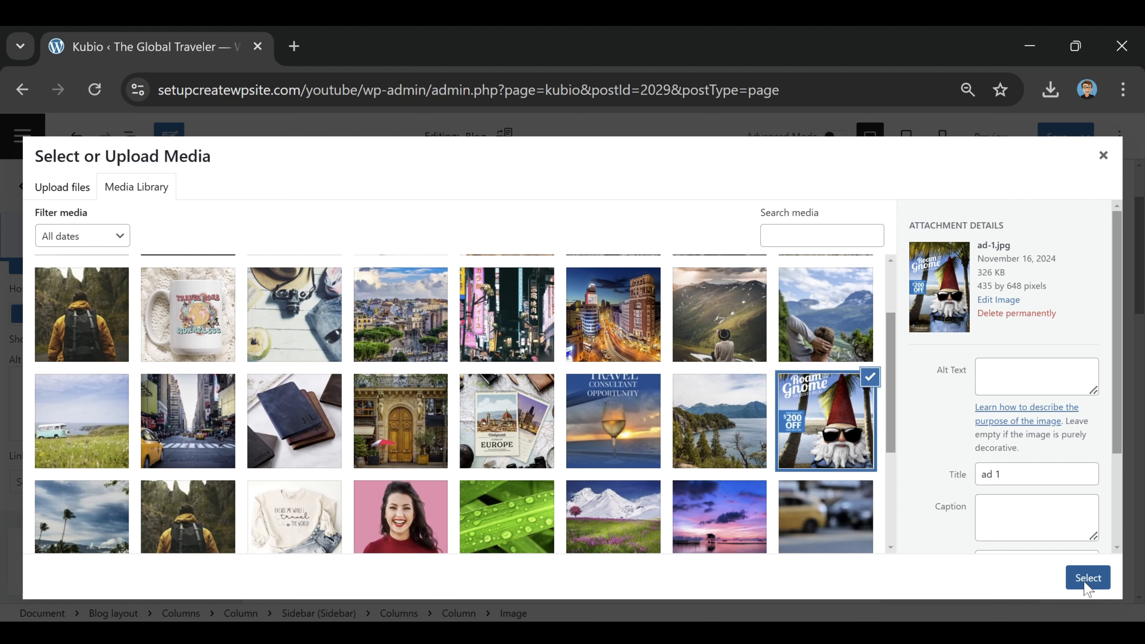
left_click(1088, 577)
scroll(972, 437, "down", 3)
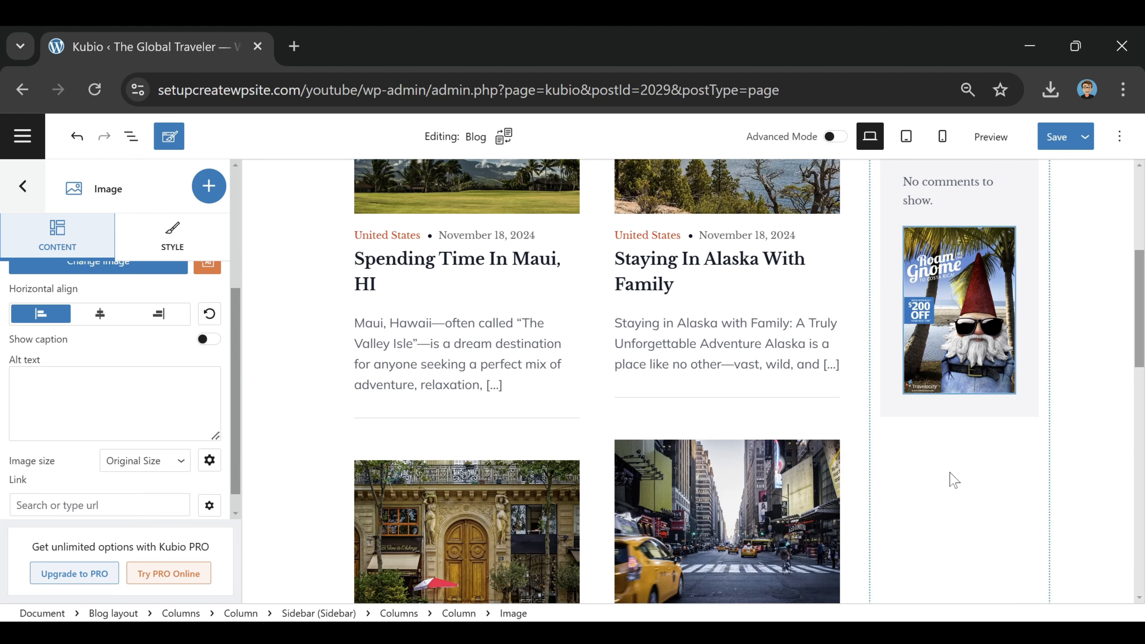
Step: Insert a second image block above the gnome ad in the sidebar, using the Travel Consultant Opportunity picture from the media library
scroll(948, 492, "up", 2)
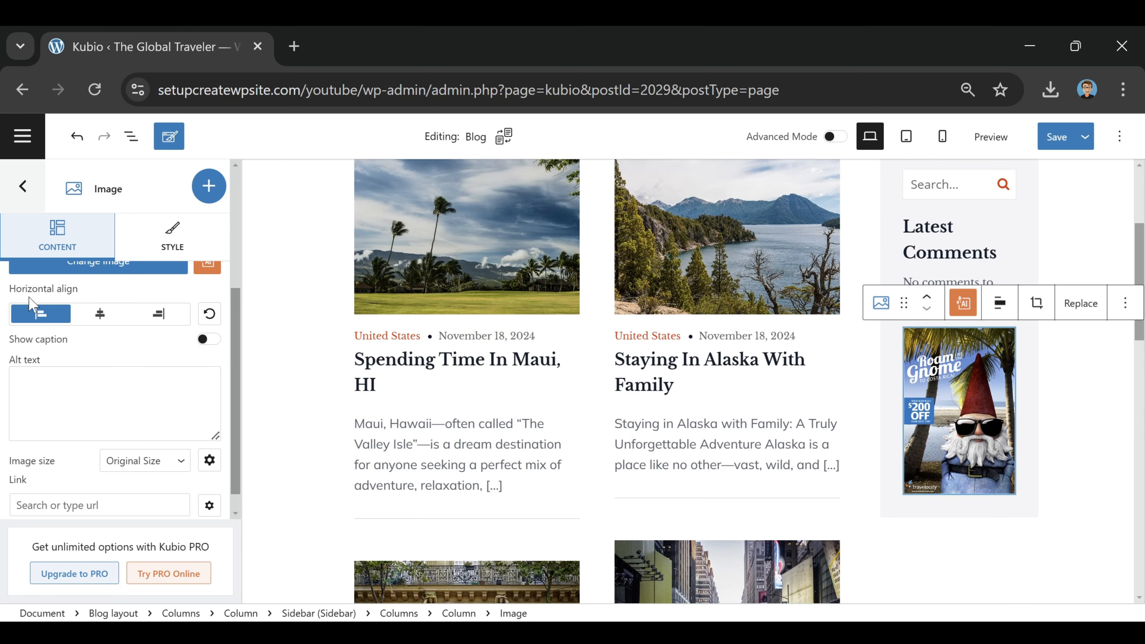
scroll(989, 524, "up", 4)
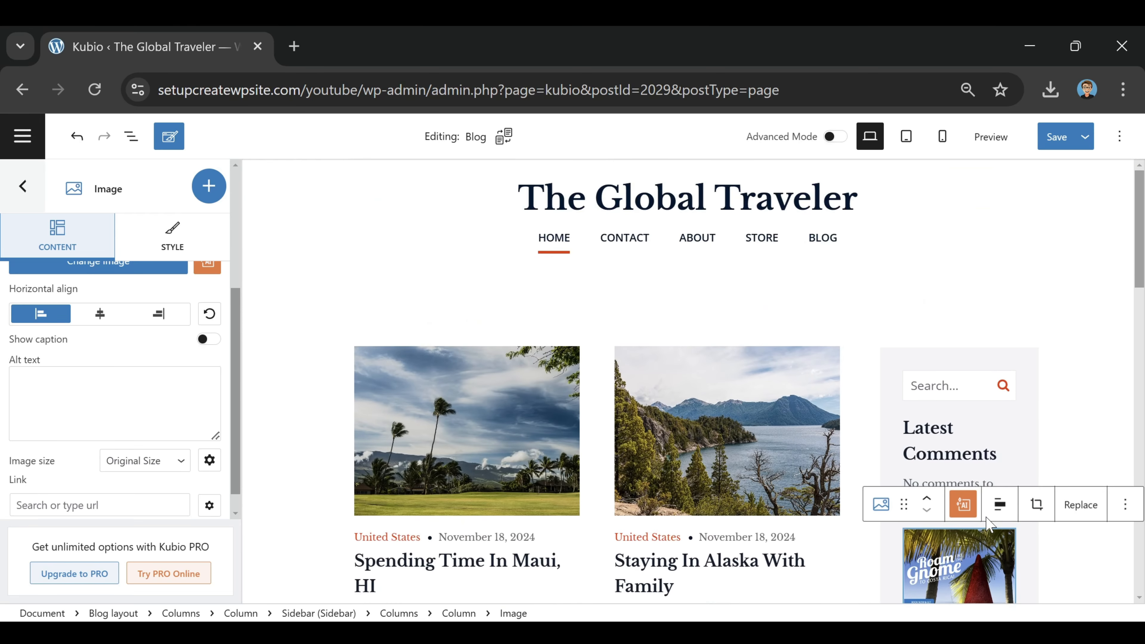
scroll(988, 524, "down", 4)
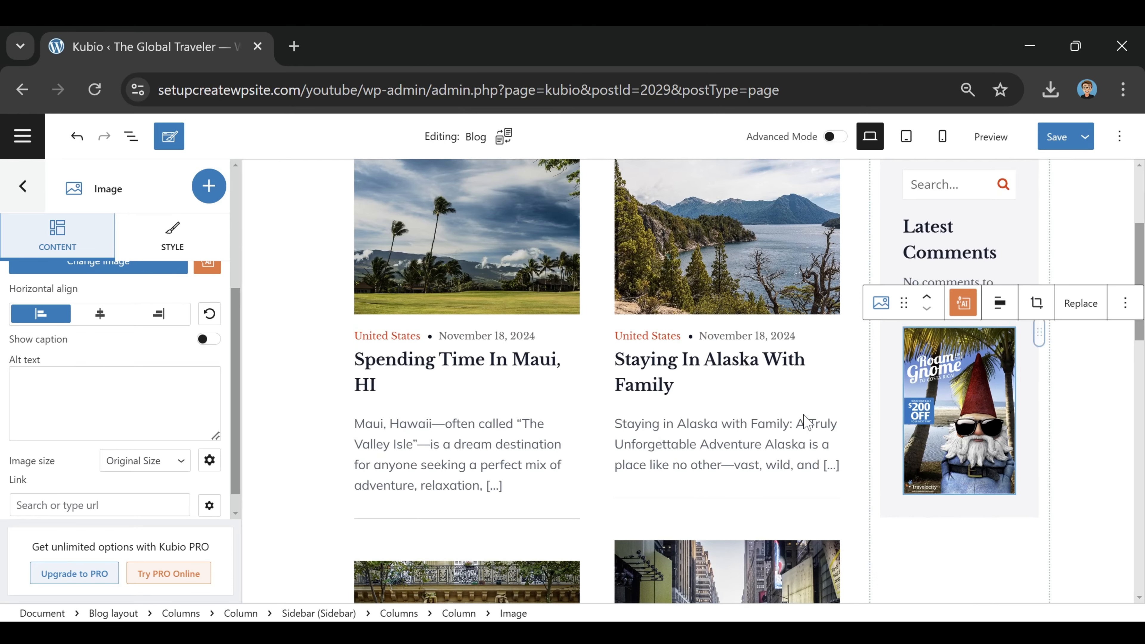
left_click(207, 187)
left_click(279, 233)
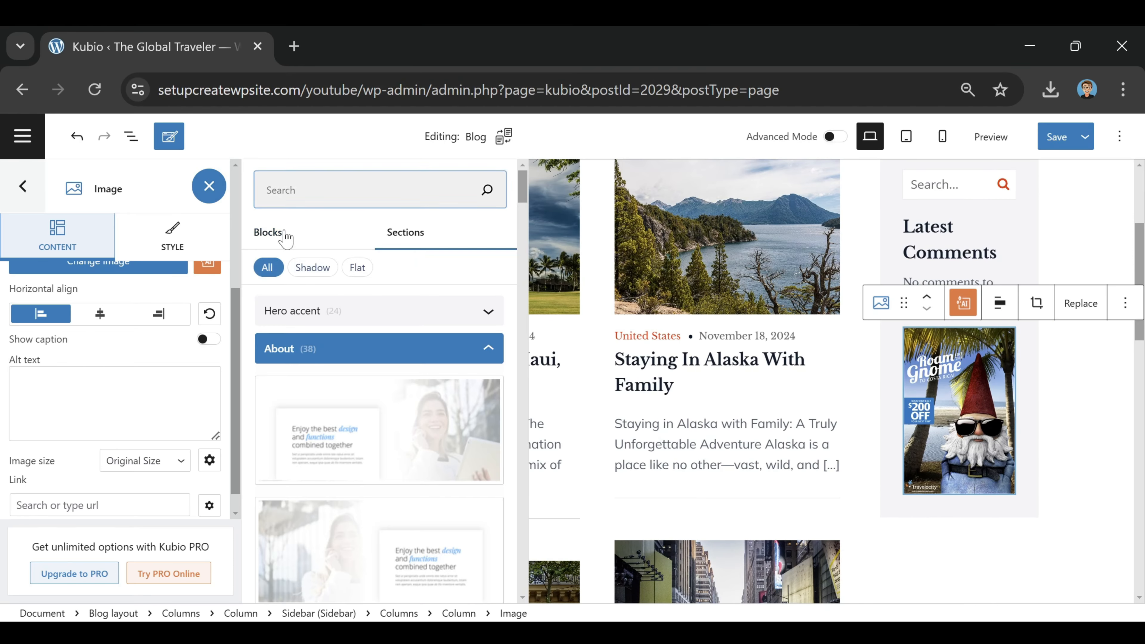
left_click_drag(303, 395, 928, 311)
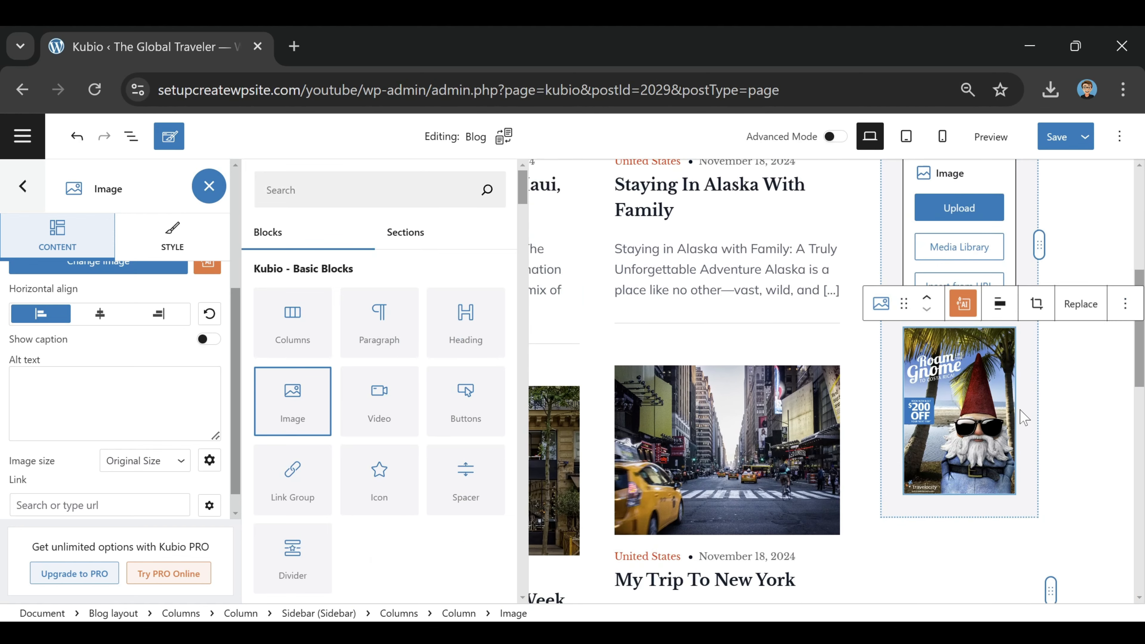
left_click(984, 252)
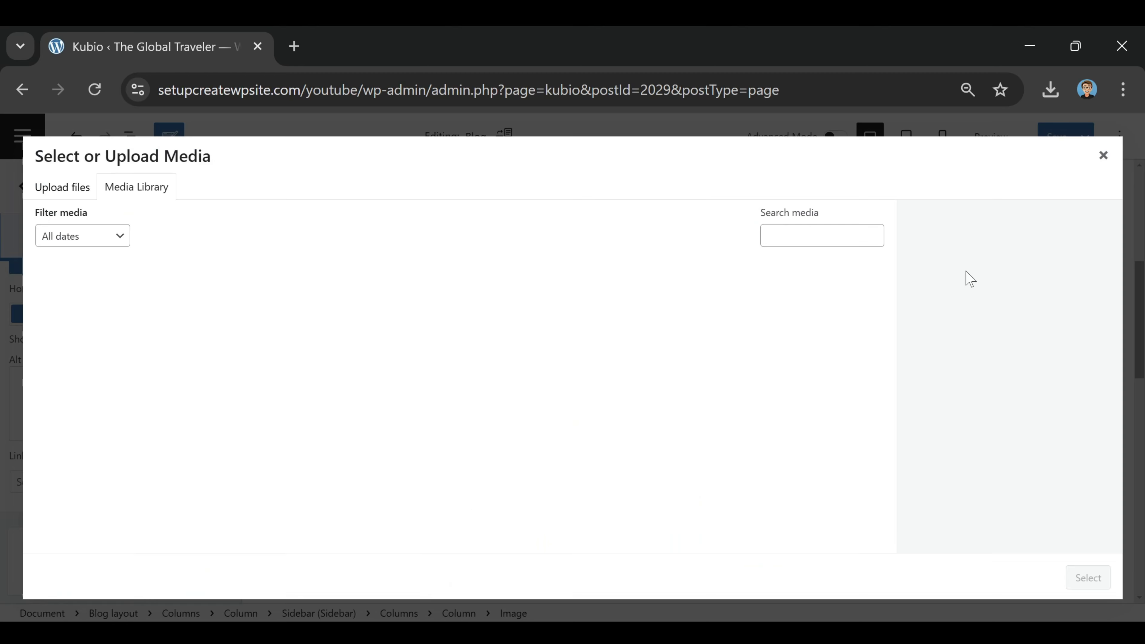
scroll(222, 307, "down", 2)
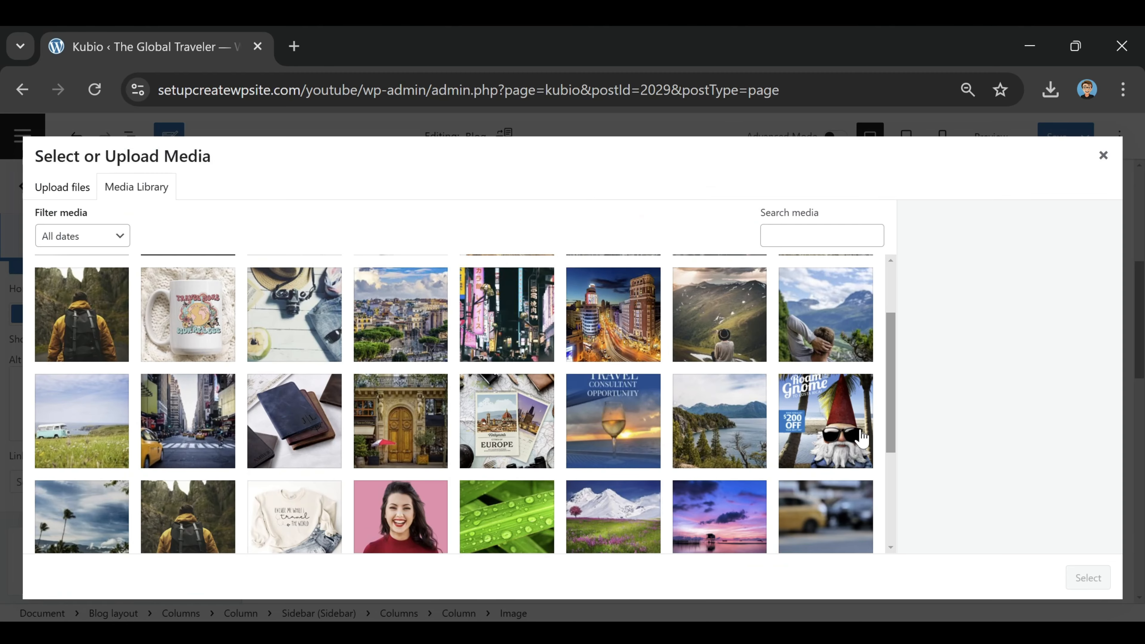
left_click(620, 433)
left_click(1088, 580)
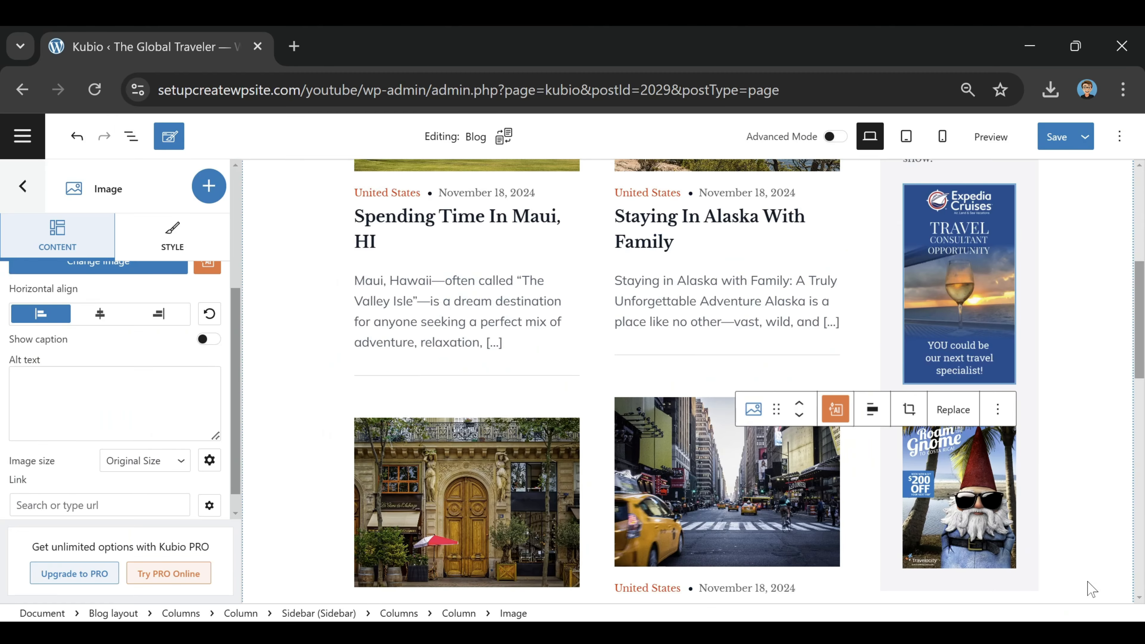
Step: Open the Expedia Cruises ad's link for editing, then save the Blog page
scroll(1019, 473, "up", 5)
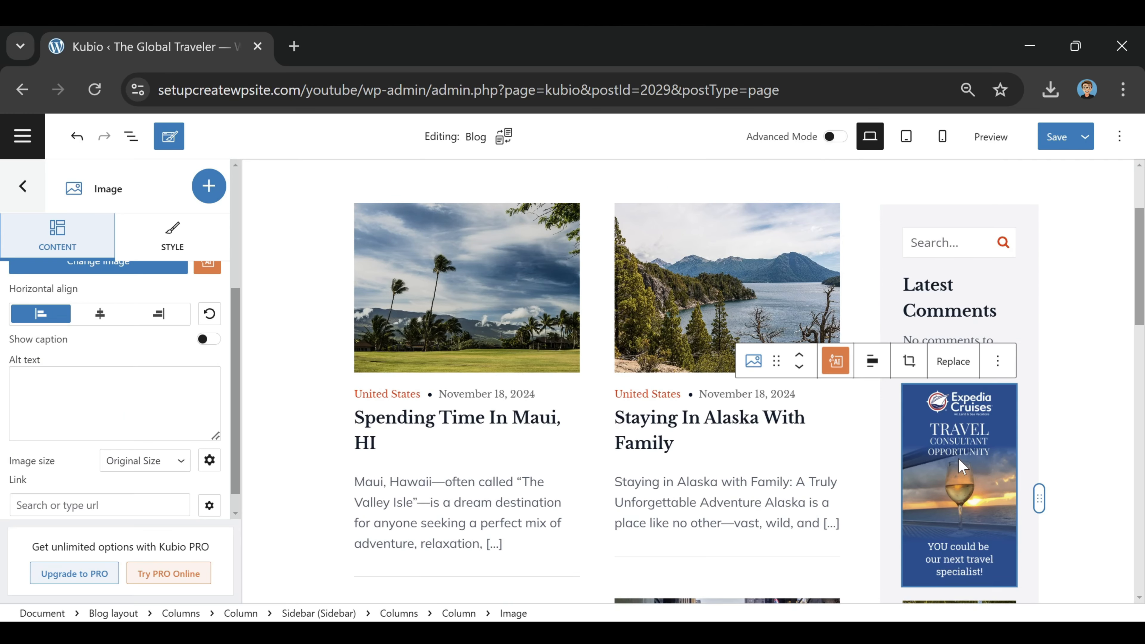
left_click(182, 505)
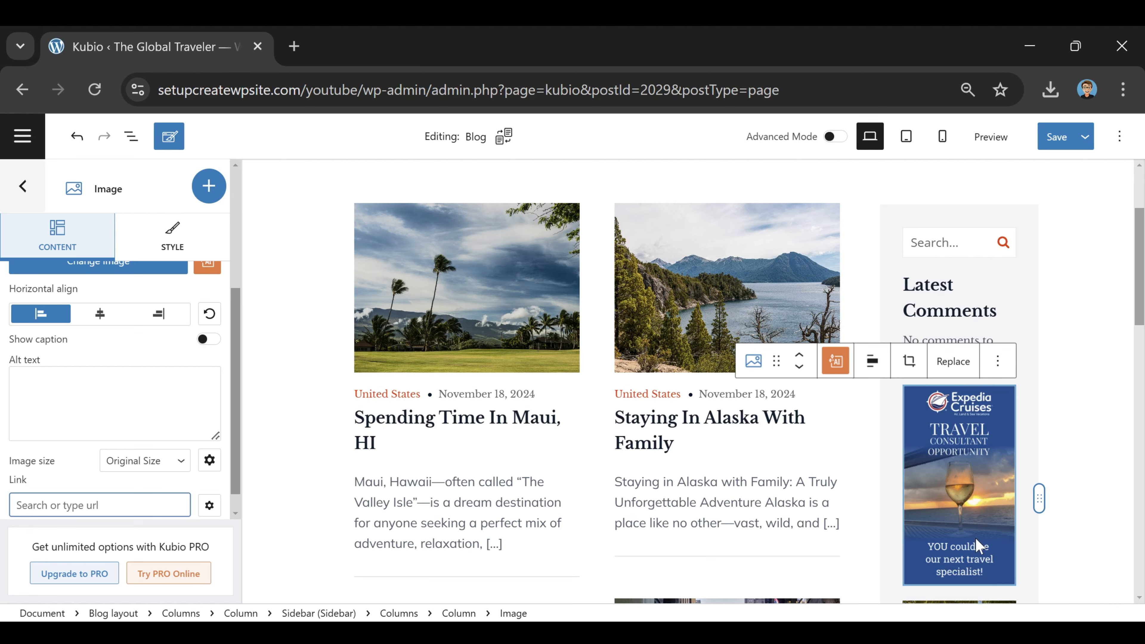
scroll(960, 518, "down", 2)
scroll(981, 469, "up", 2)
left_click(1058, 143)
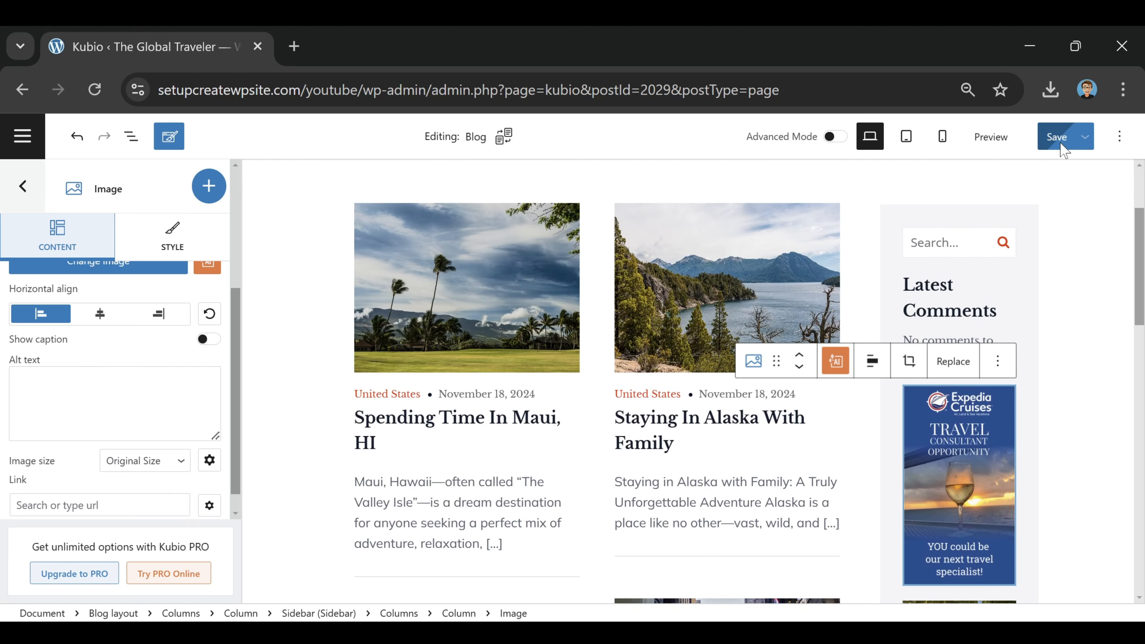
Step: Preview the Blog page and check its posts and the two ads in the sidebar
left_click(994, 136)
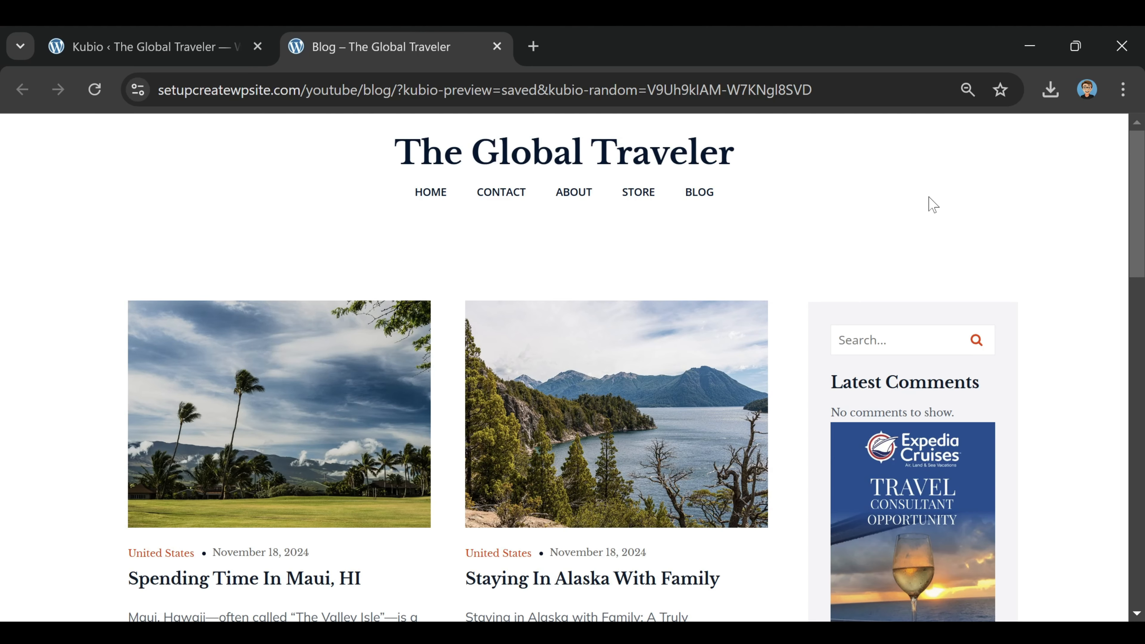
scroll(933, 204, "down", 12)
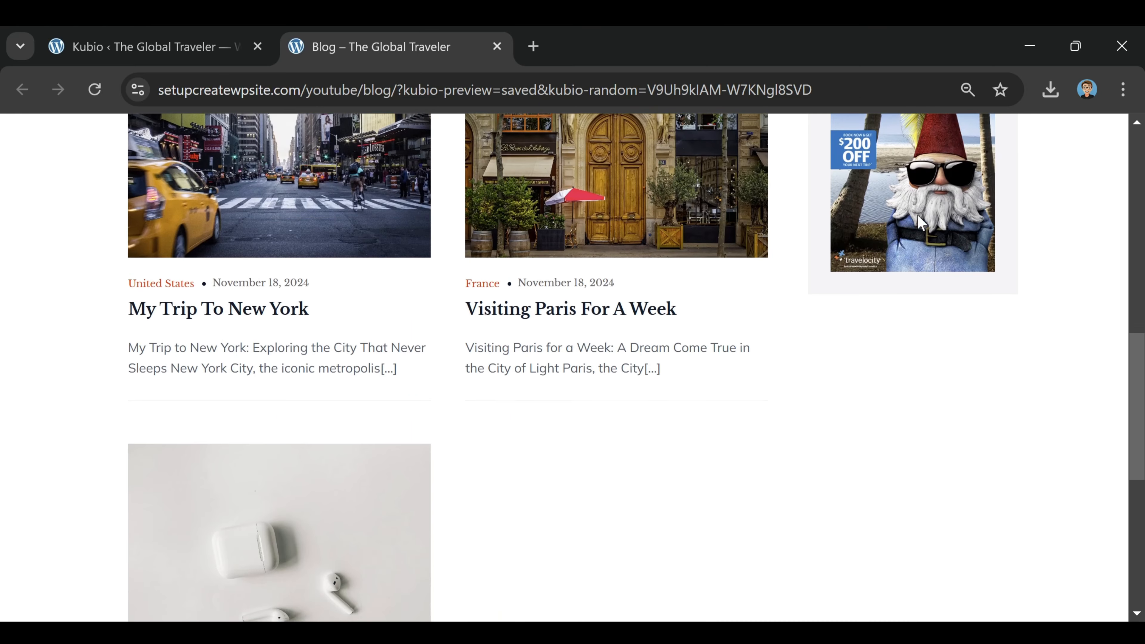
scroll(919, 216, "up", 10)
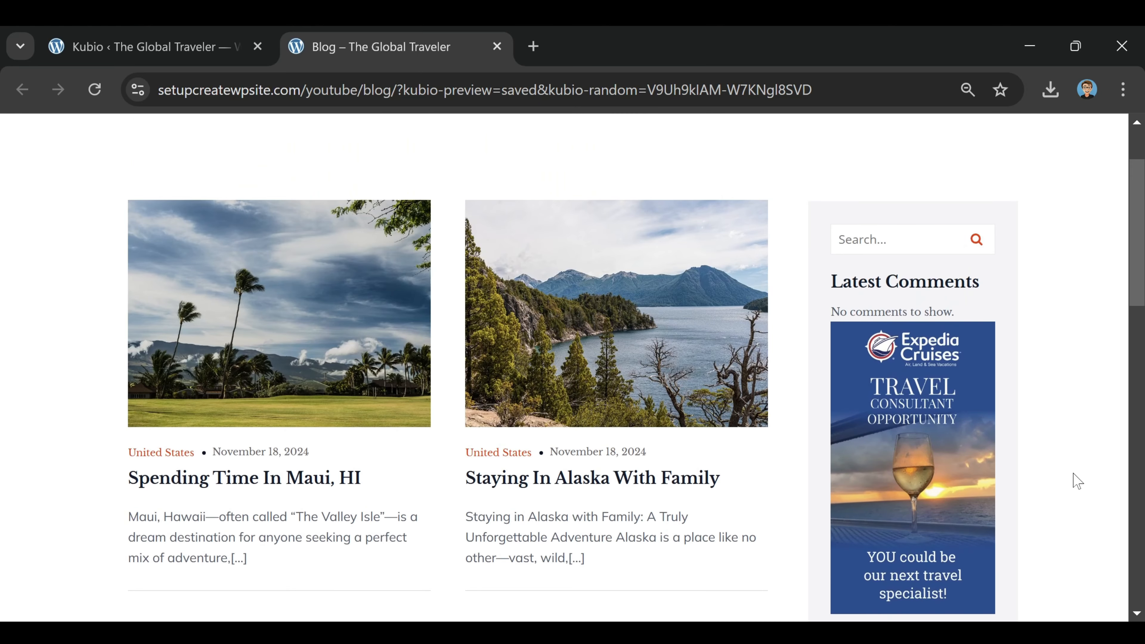
scroll(901, 338, "down", 2)
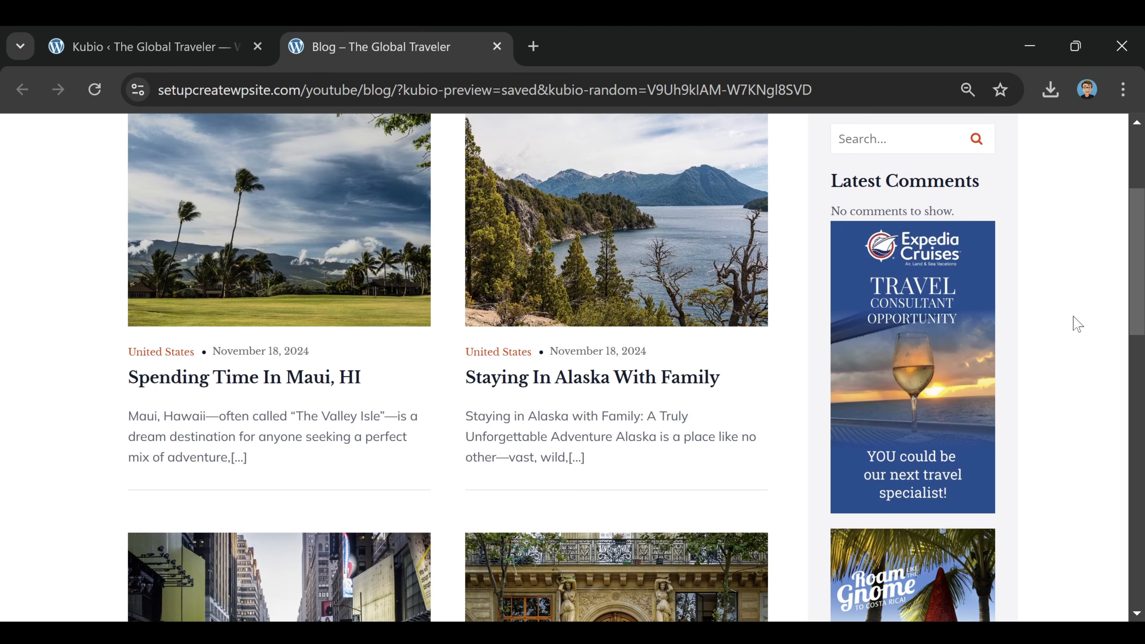
scroll(207, 411, "up", 4)
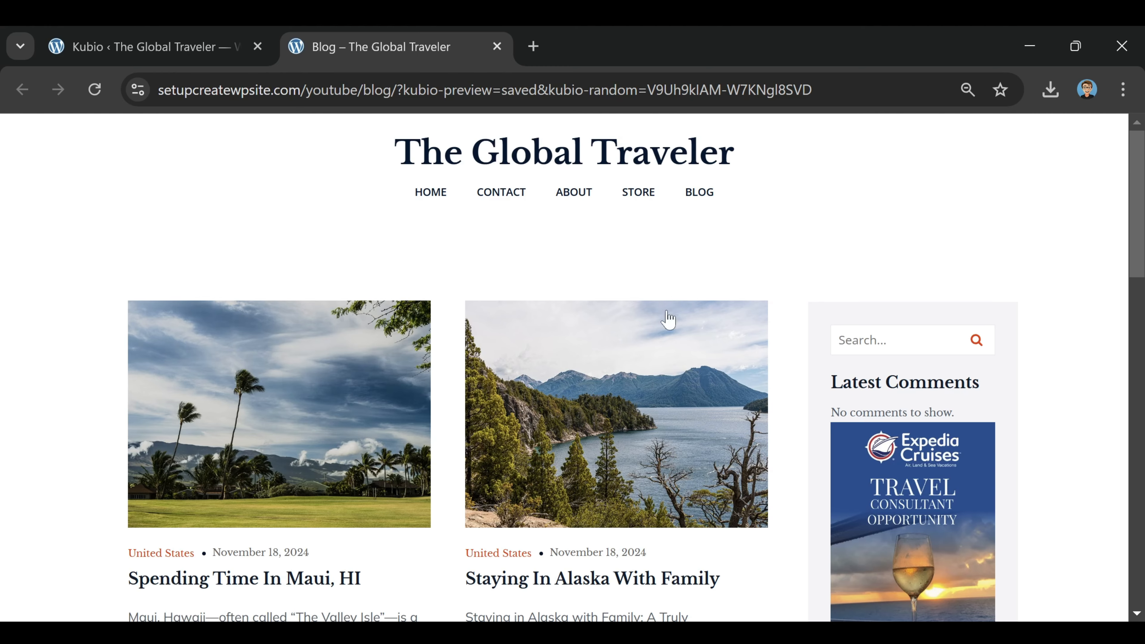
scroll(669, 319, "down", 5)
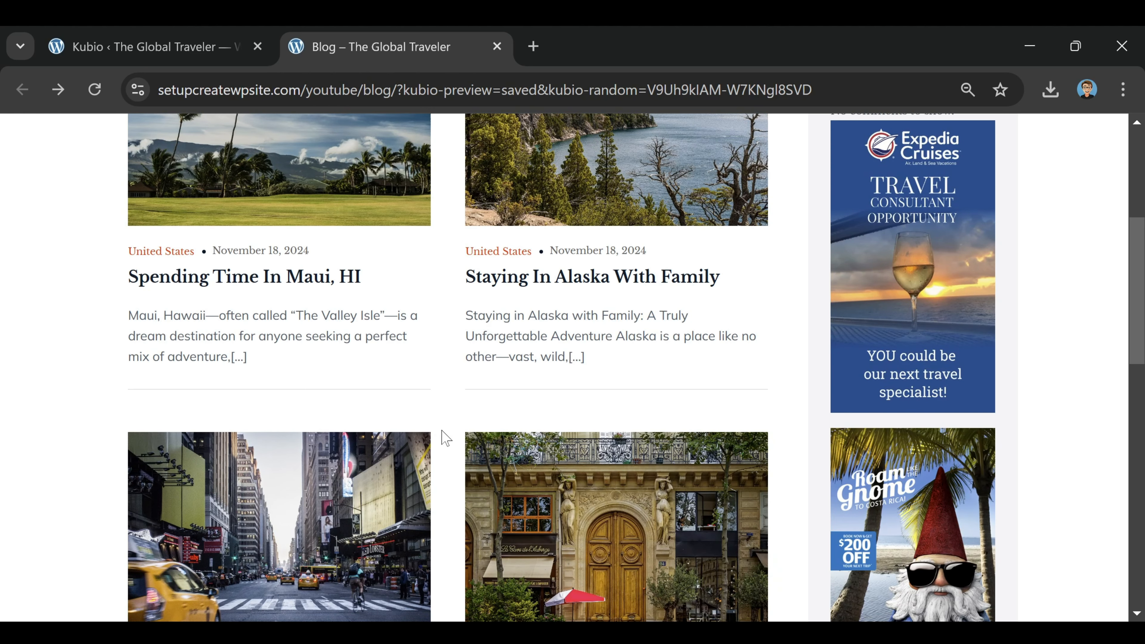
scroll(271, 298, "up", 3)
Step: Open the Spending Time In Maui, HI post, review its text and sidebar ads, and go to the home page
left_click(235, 483)
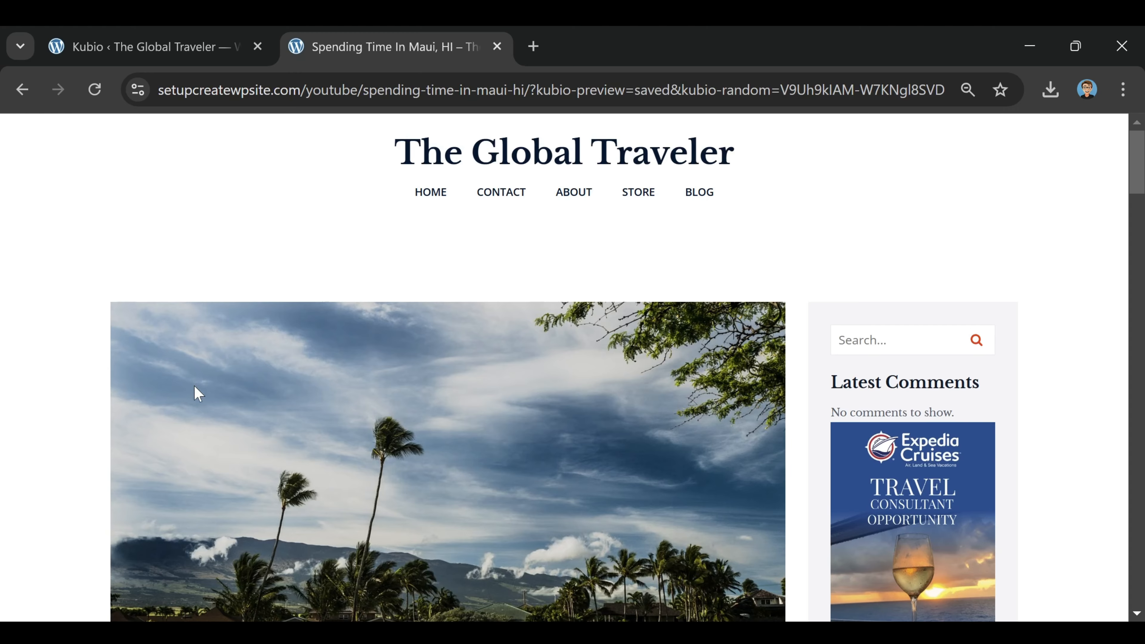
scroll(523, 391, "down", 2)
scroll(929, 383, "down", 15)
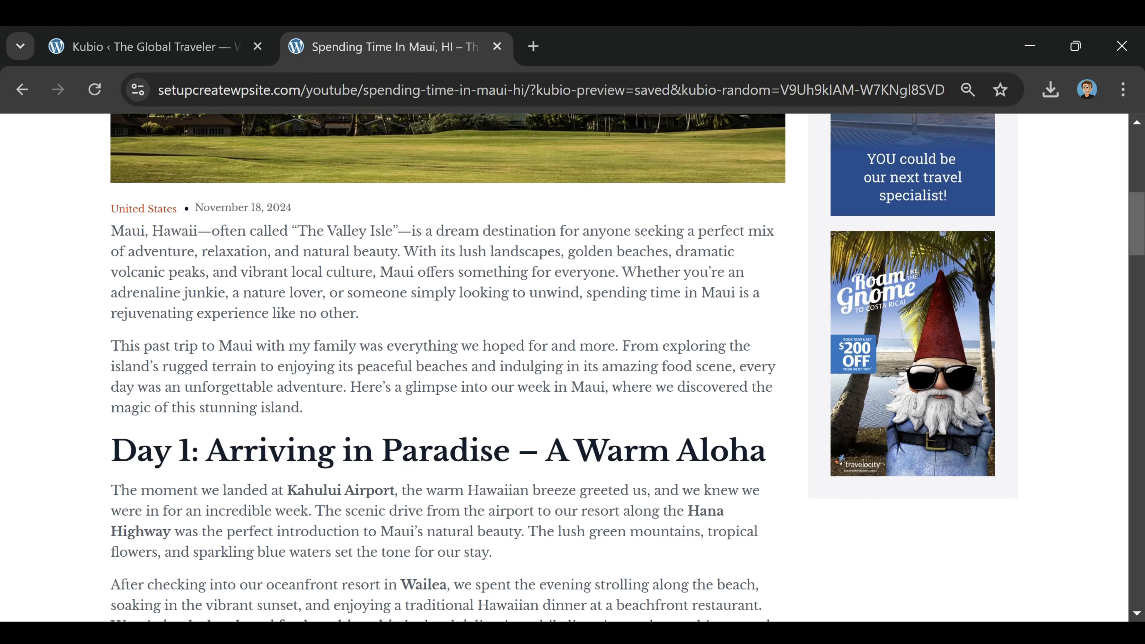
scroll(947, 343, "up", 15)
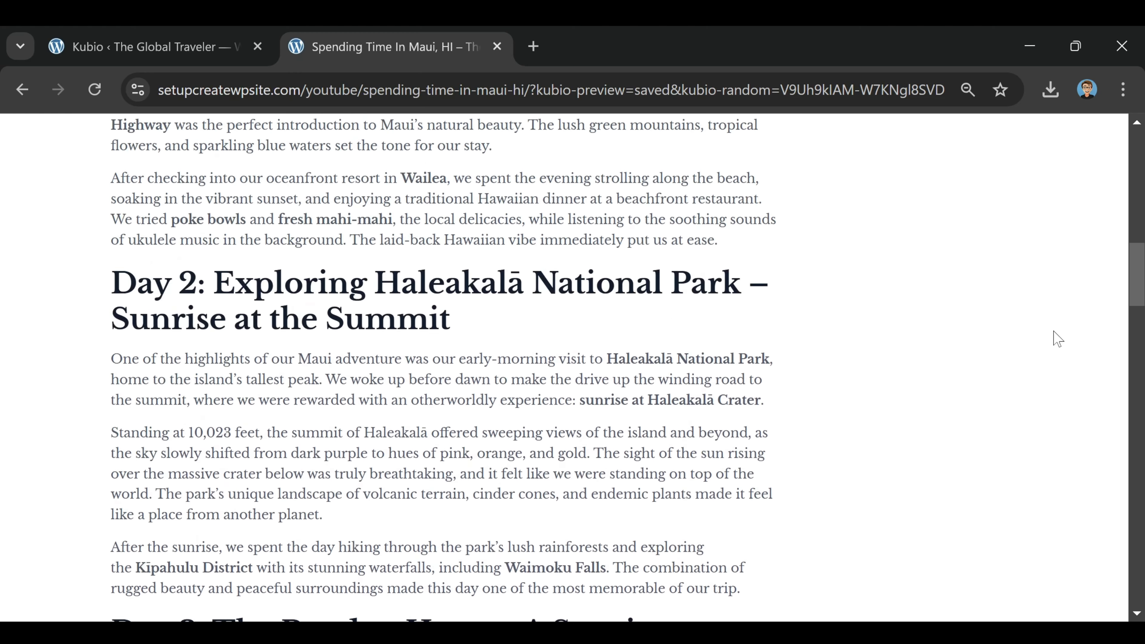
scroll(1075, 339, "up", 4)
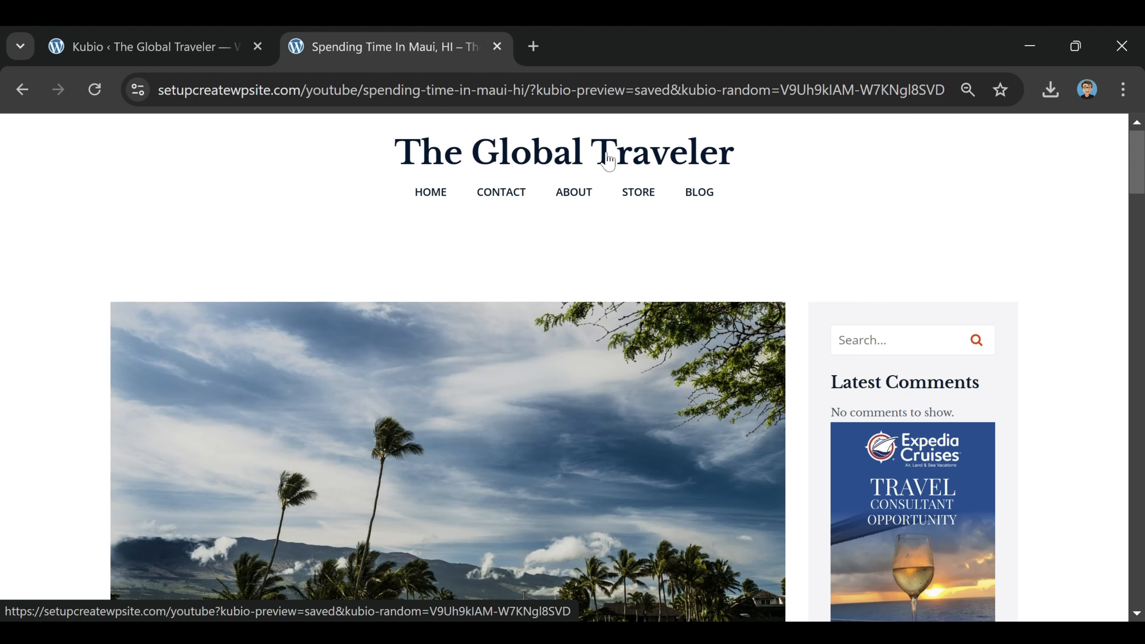
left_click(606, 156)
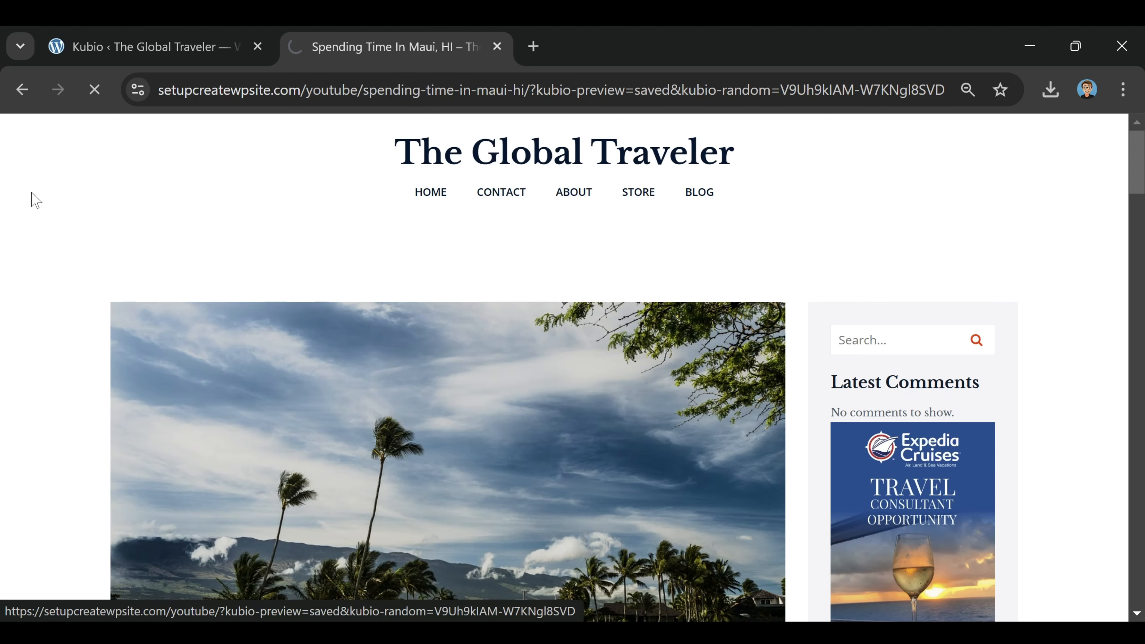
Step: Review the home page from the hero banner through the journey and store sections
scroll(844, 187, "down", 15)
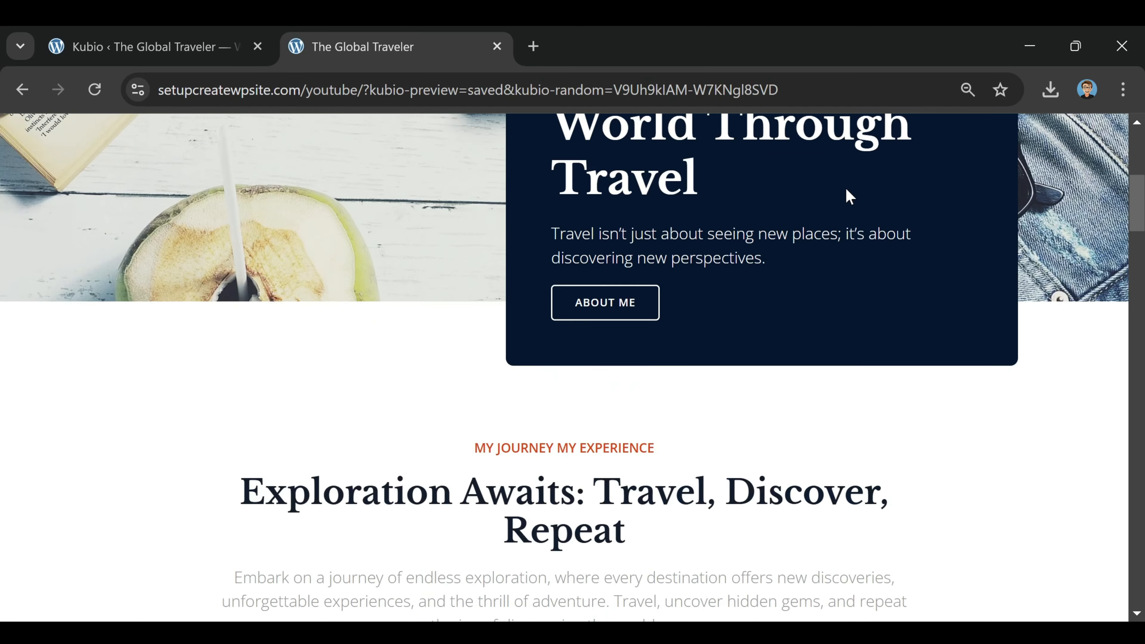
scroll(846, 192, "down", 7)
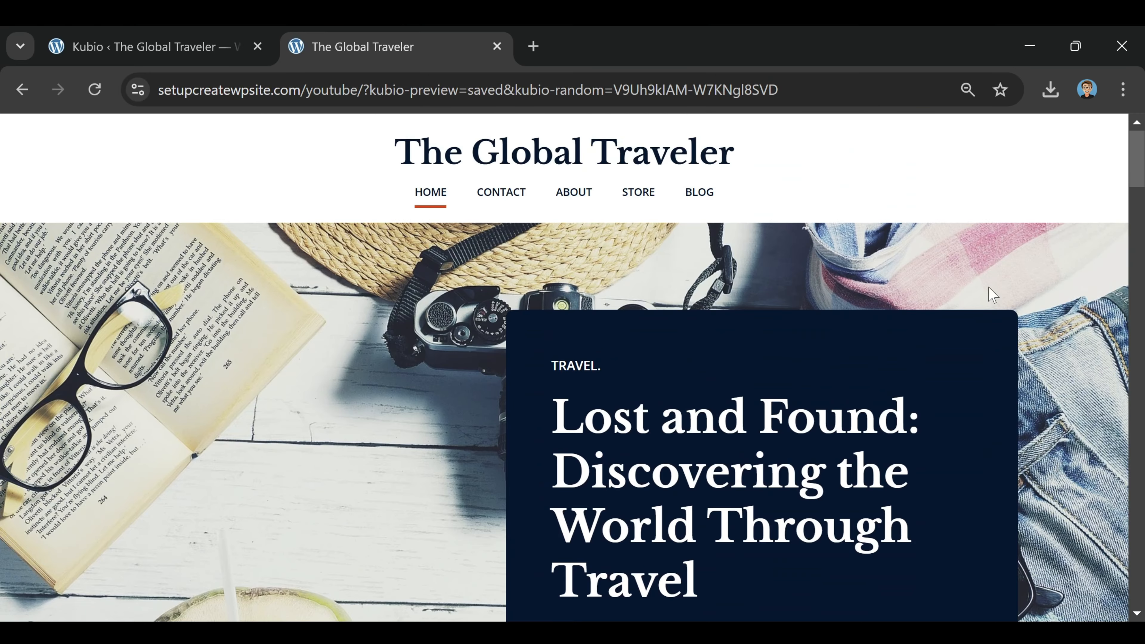
scroll(987, 296, "down", 3)
scroll(985, 296, "down", 10)
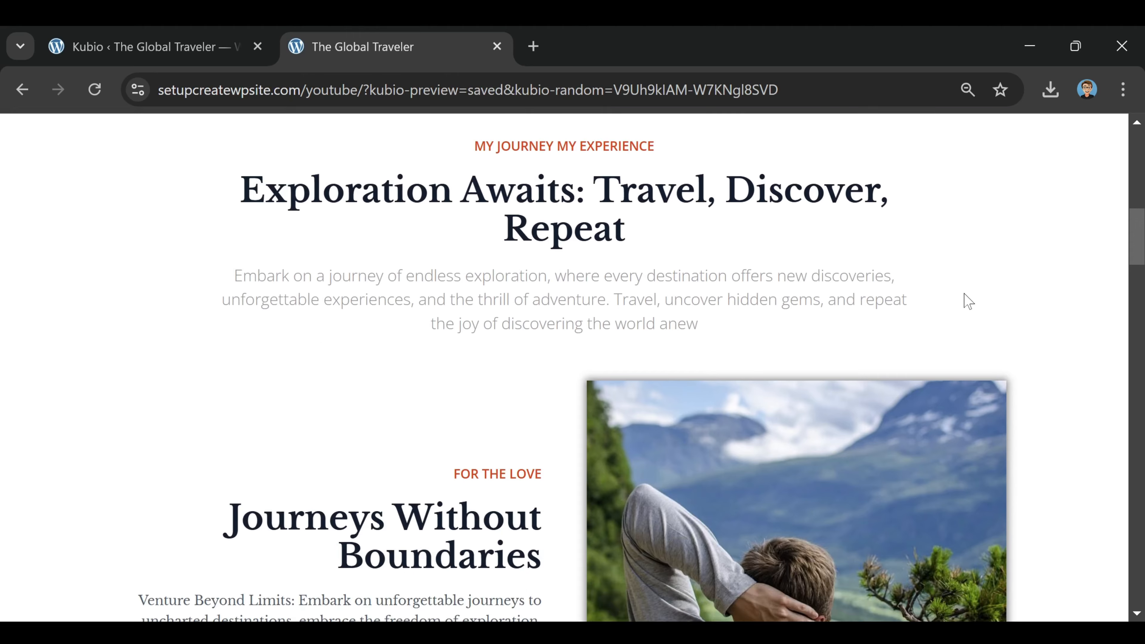
scroll(524, 225, "down", 15)
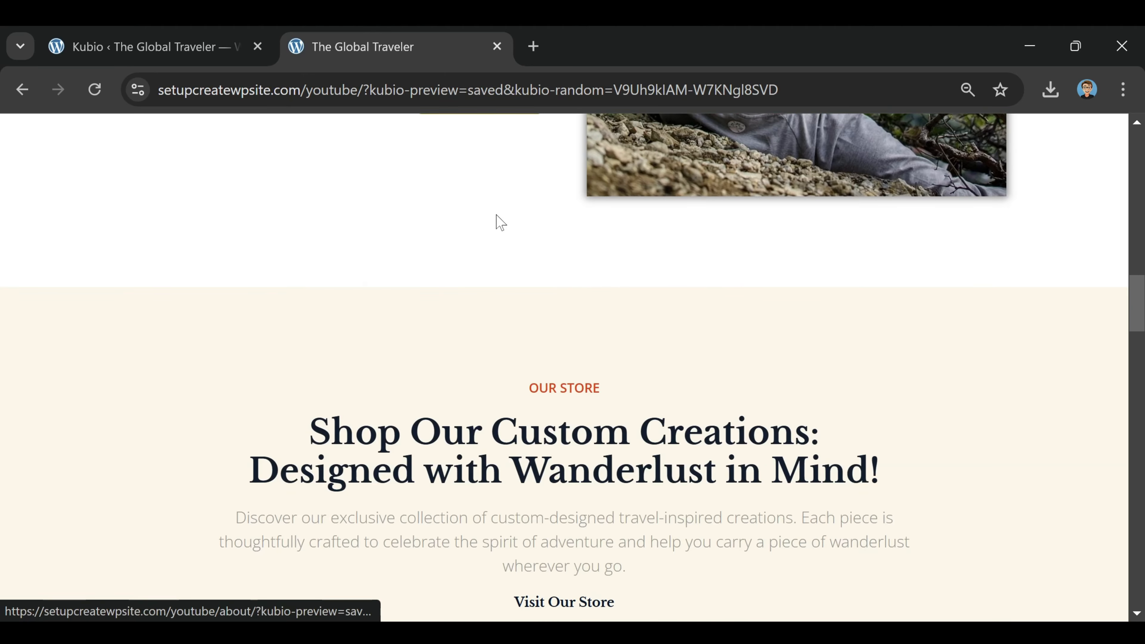
scroll(379, 223, "down", 2)
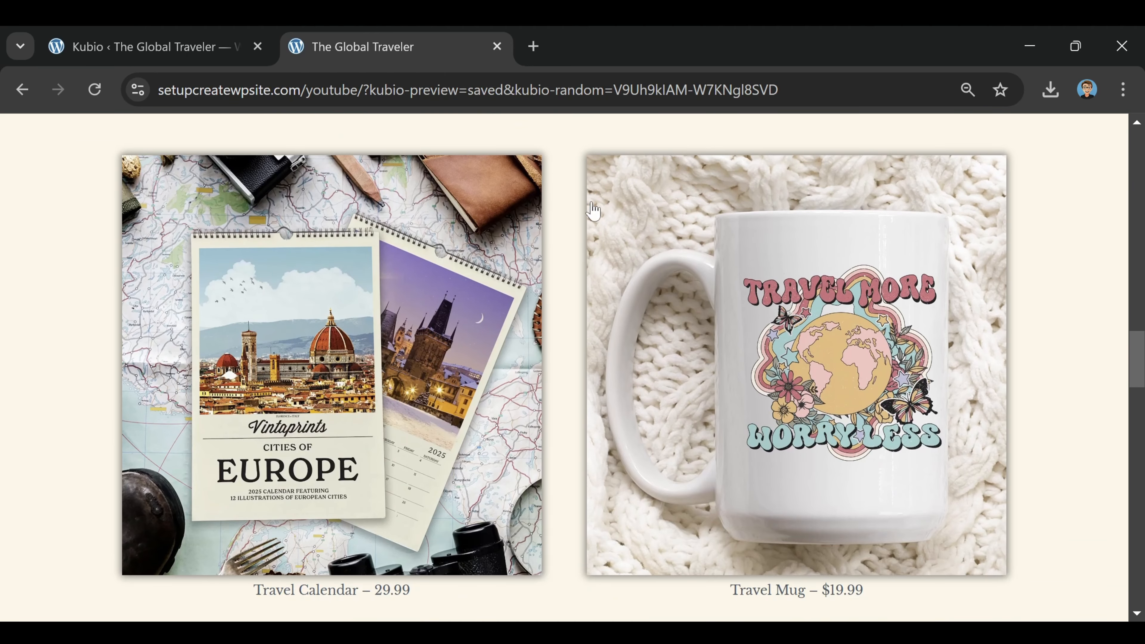
scroll(596, 273, "down", 2)
scroll(649, 364, "up", 5)
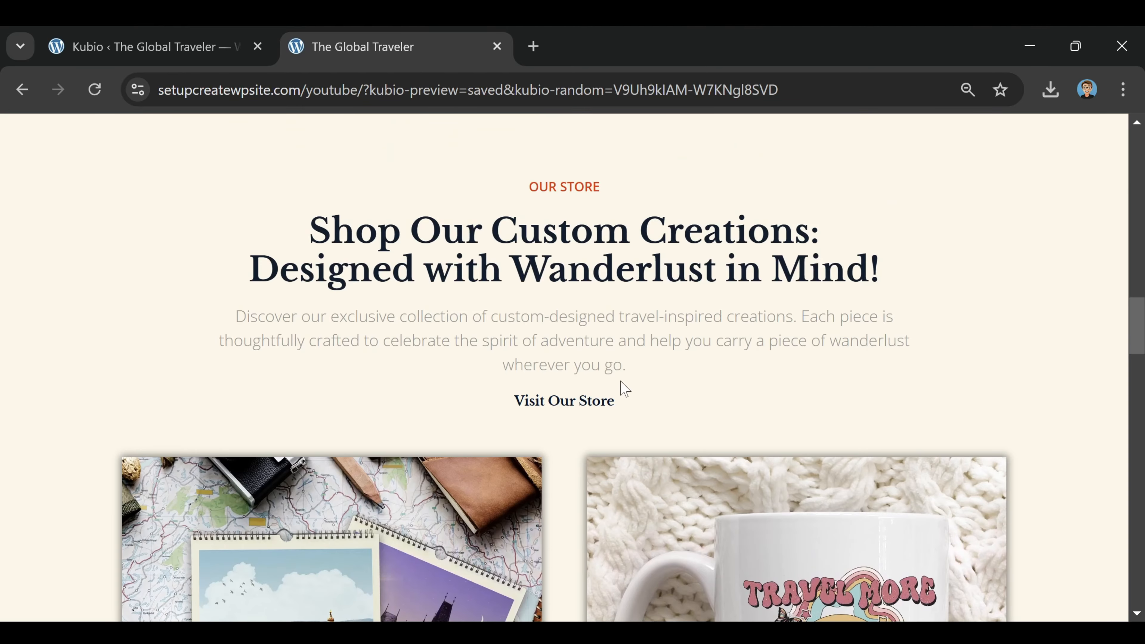
Step: Check the home page's My Latest Travels posts, contact banner and My Favorite Destinations section, and return to the page header
scroll(624, 389, "down", 20)
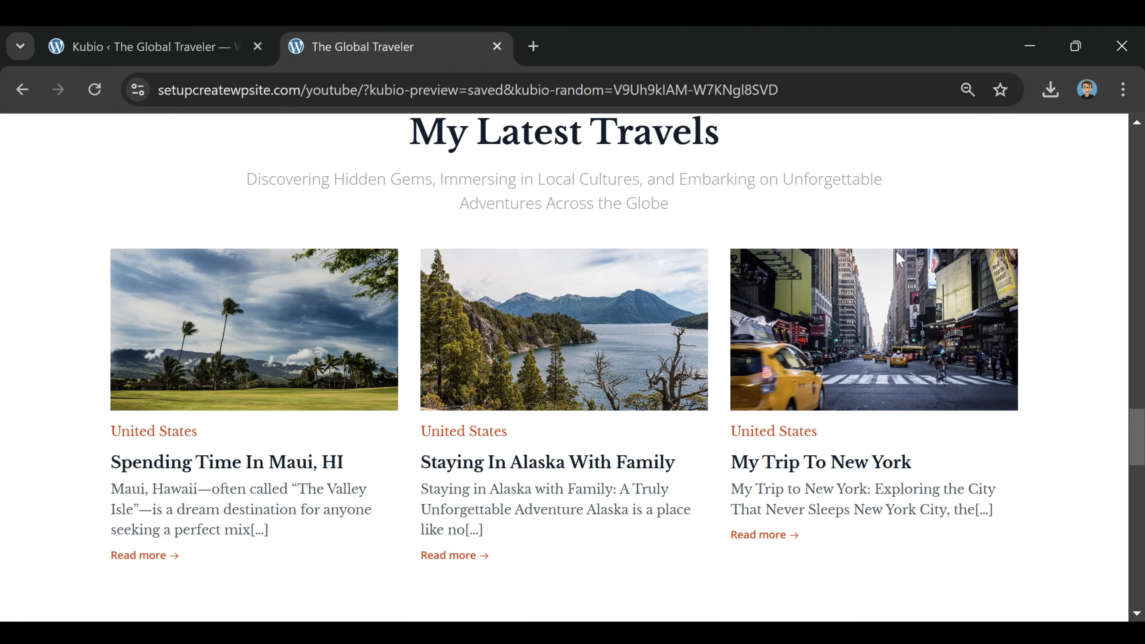
scroll(947, 316, "up", 2)
scroll(982, 334, "down", 6)
scroll(910, 324, "up", 6)
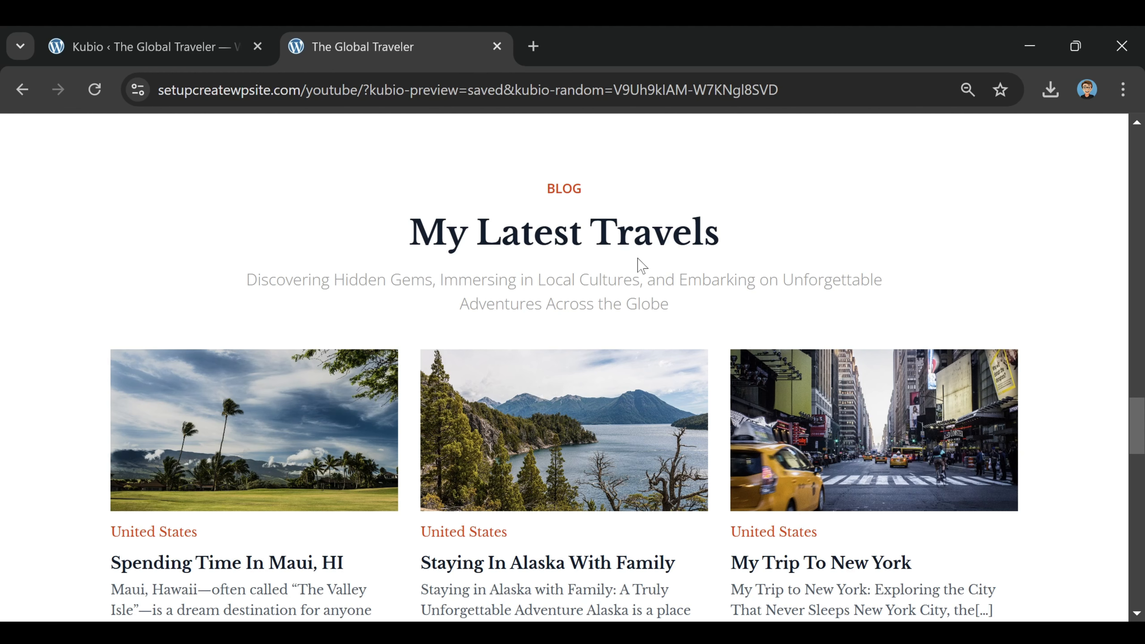
scroll(700, 303, "down", 10)
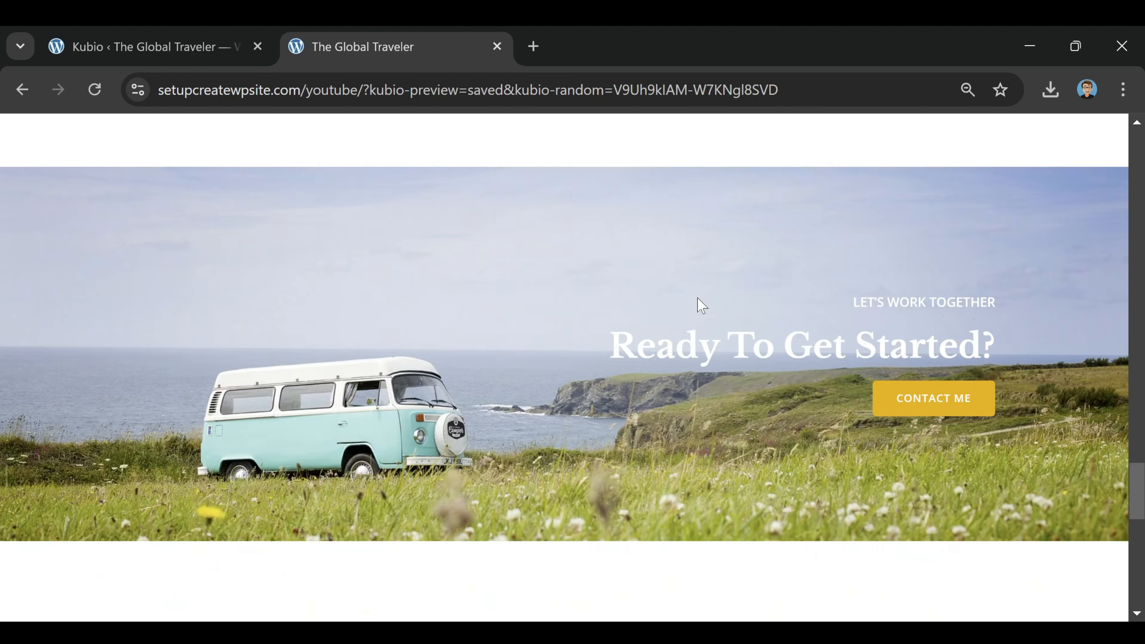
scroll(547, 328, "down", 4)
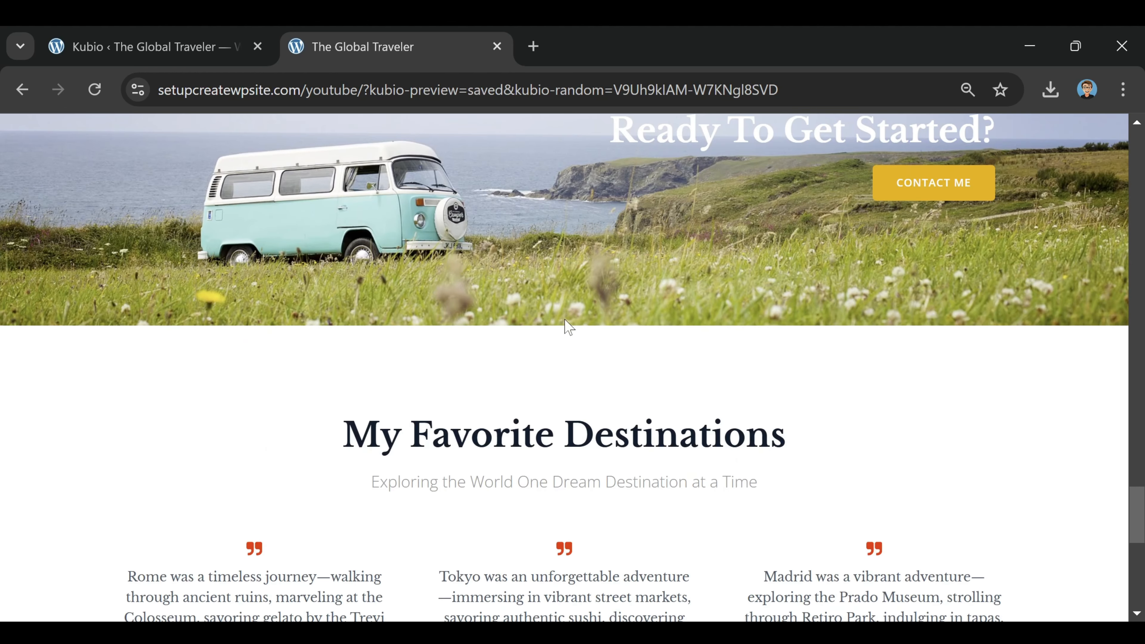
scroll(552, 237, "down", 6)
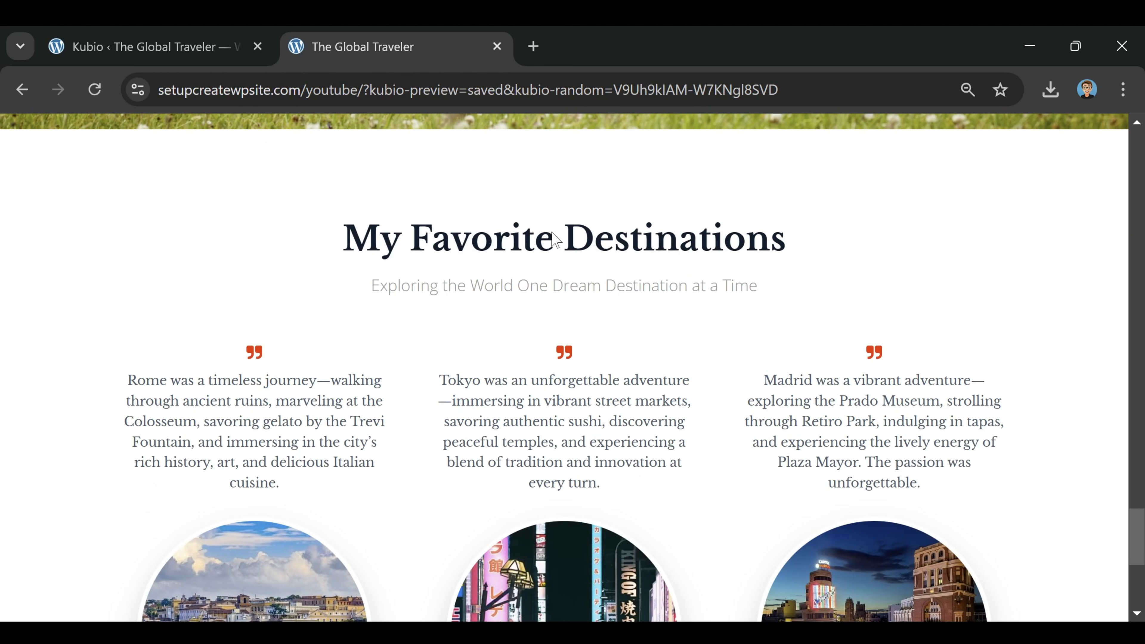
scroll(772, 201, "down", 5)
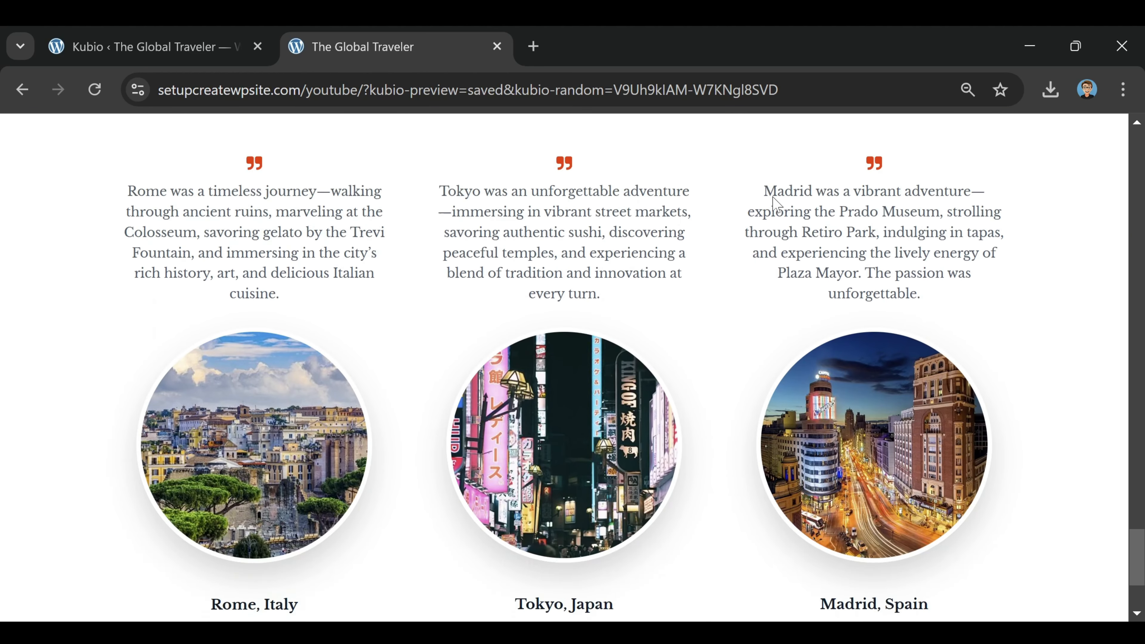
scroll(775, 336, "up", 15)
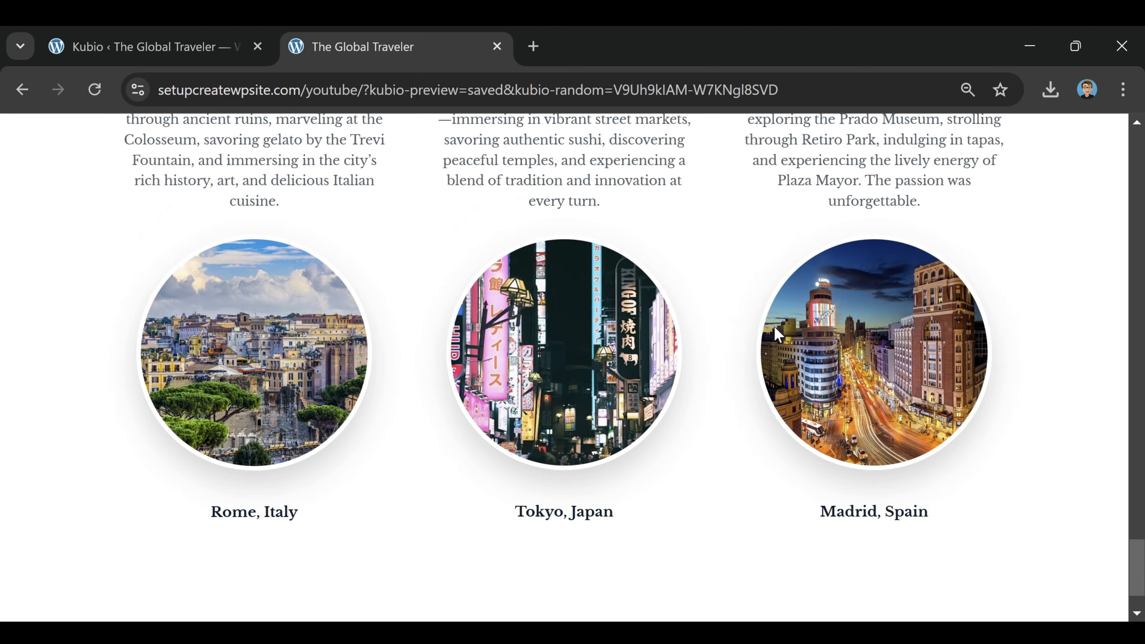
scroll(775, 336, "up", 10)
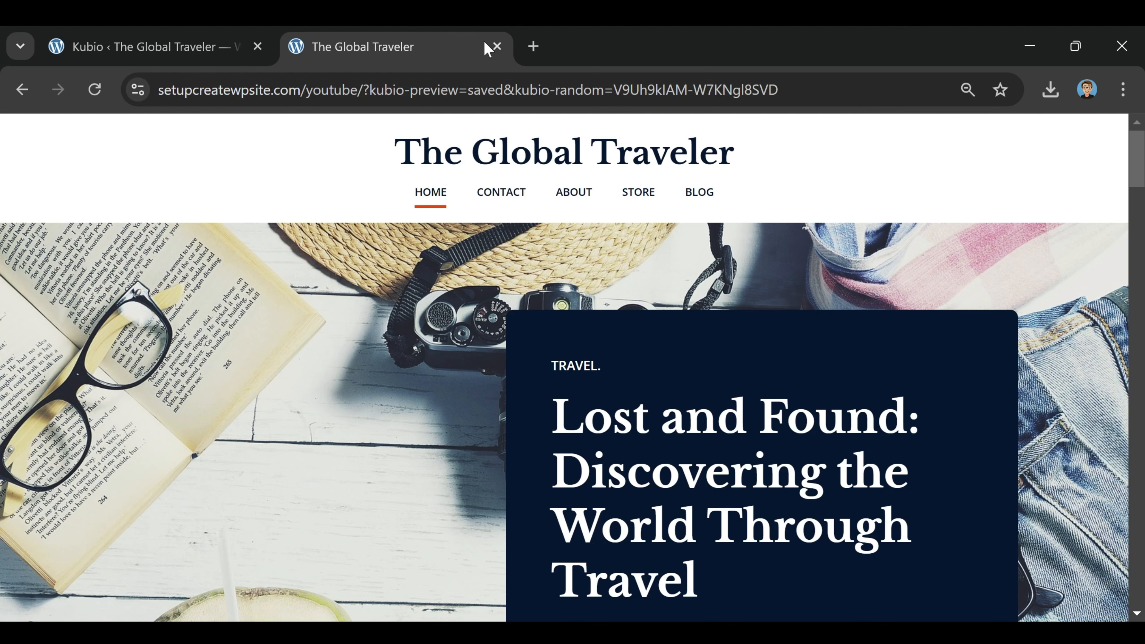
Step: Close the site preview and open the Home page for editing in Kubio
left_click(497, 46)
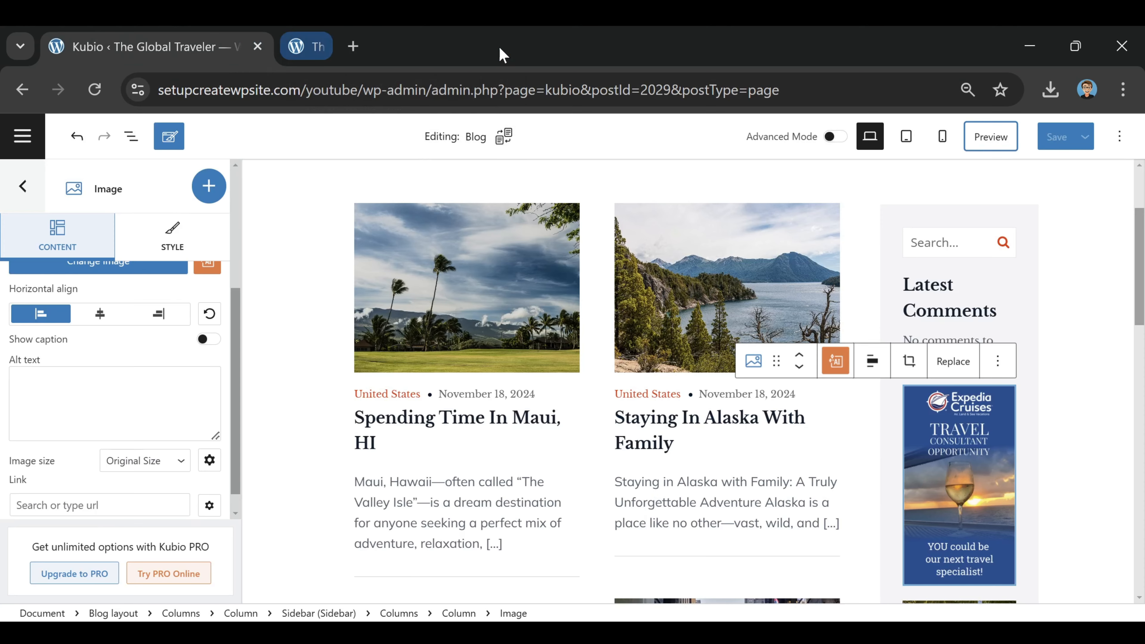
left_click(19, 192)
left_click(20, 138)
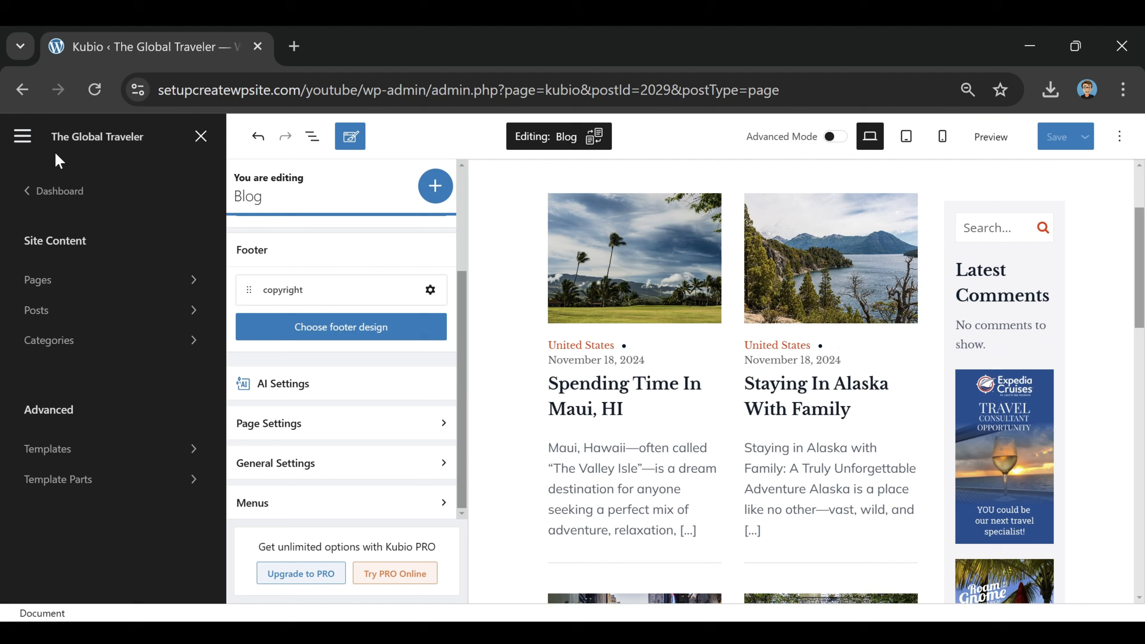
left_click(99, 279)
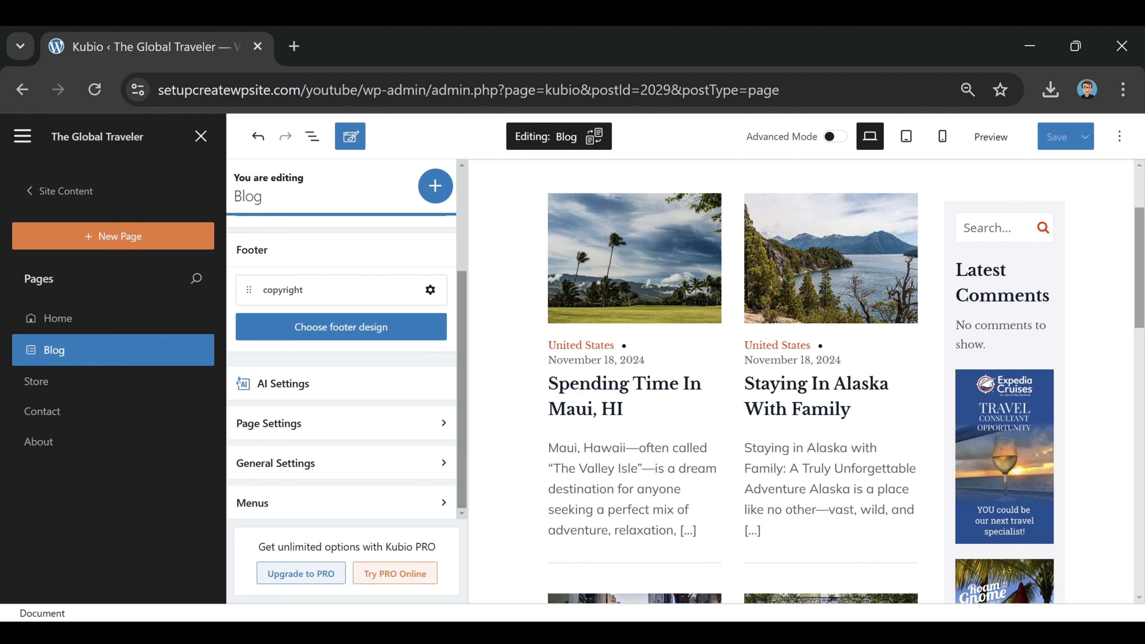
left_click(75, 320)
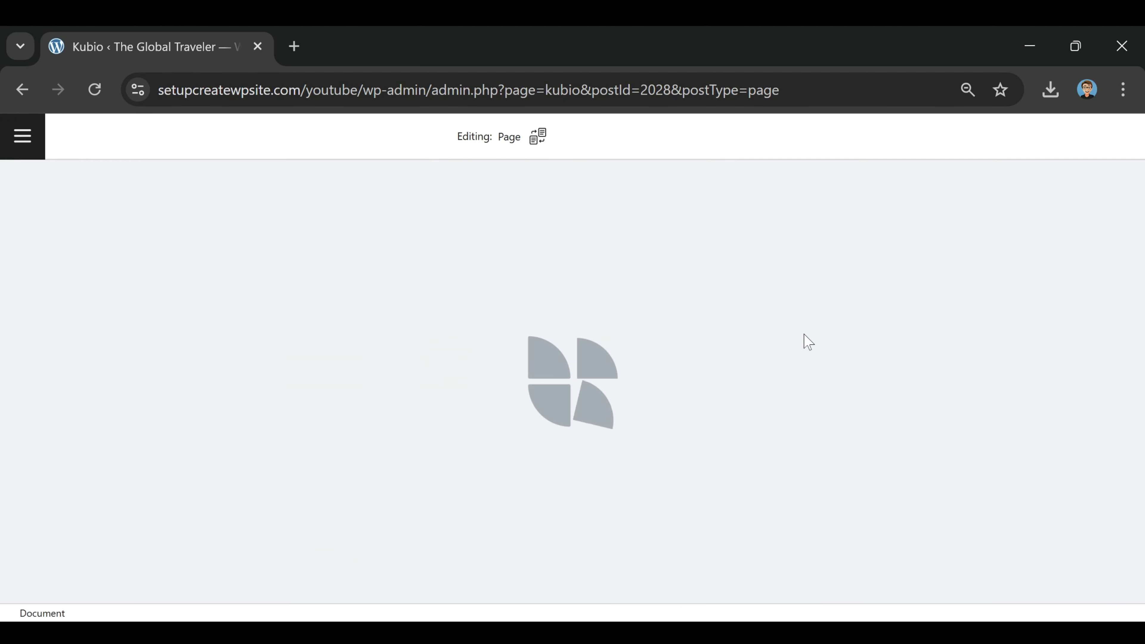
Step: Insert a paragraph block below the My Latest Travels description and replace its placeholder text with "Visit Our Blog"
scroll(517, 389, "down", 20)
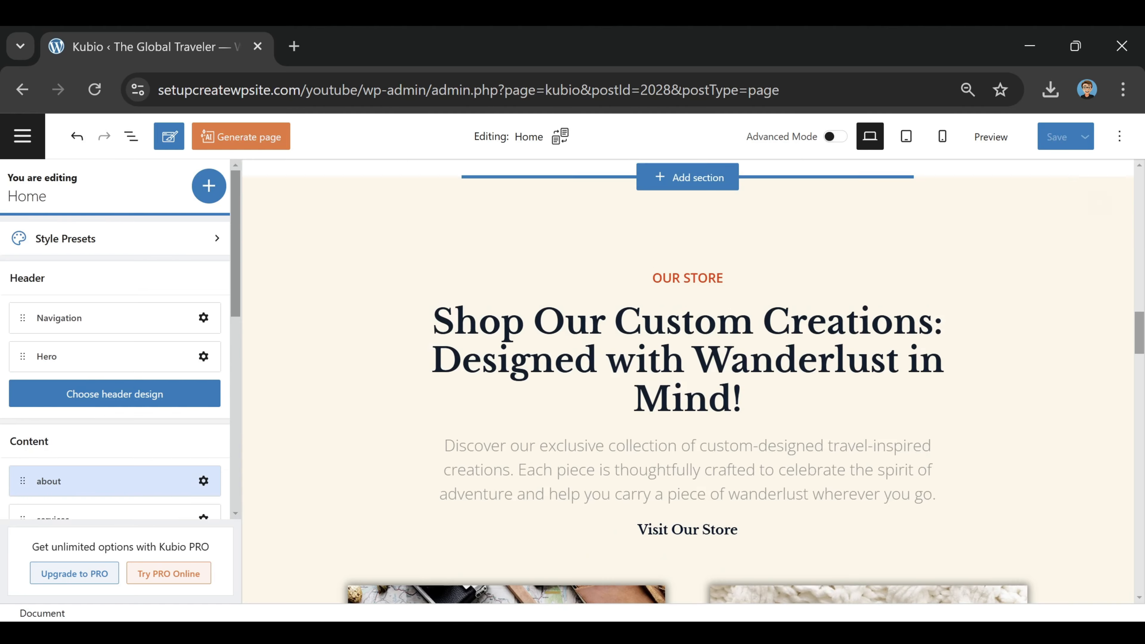
scroll(548, 405, "up", 4)
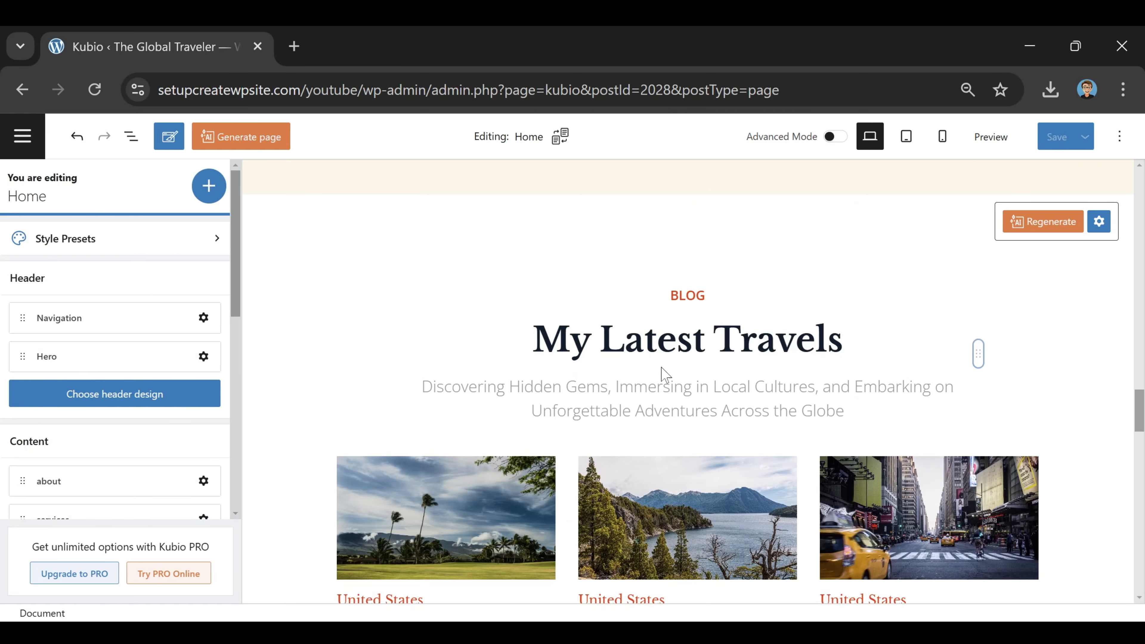
left_click(220, 185)
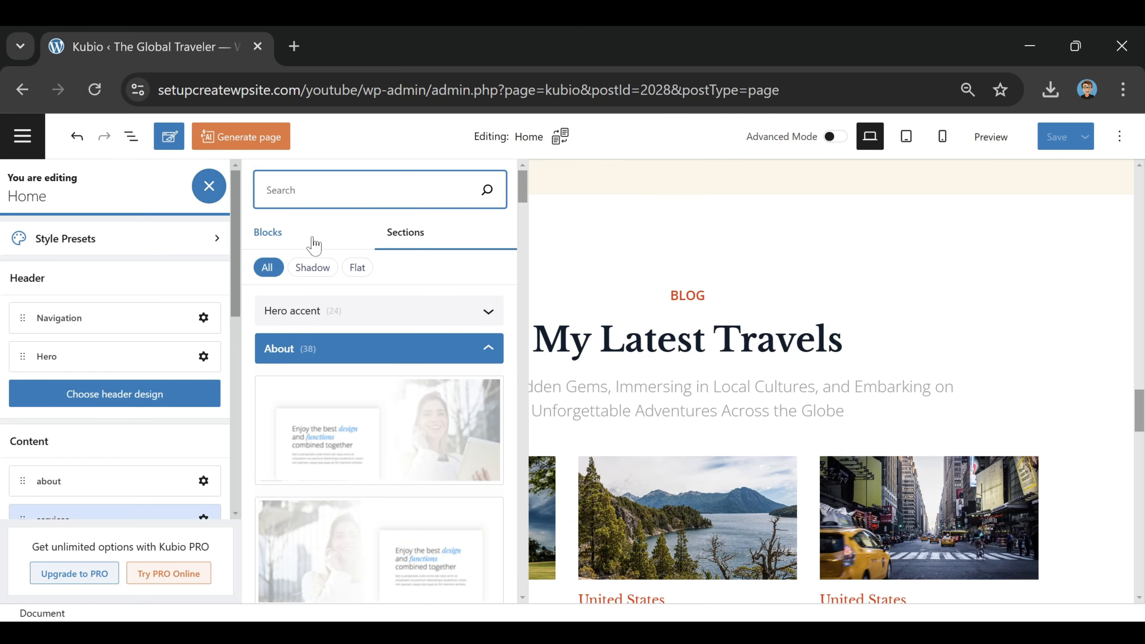
left_click(263, 235)
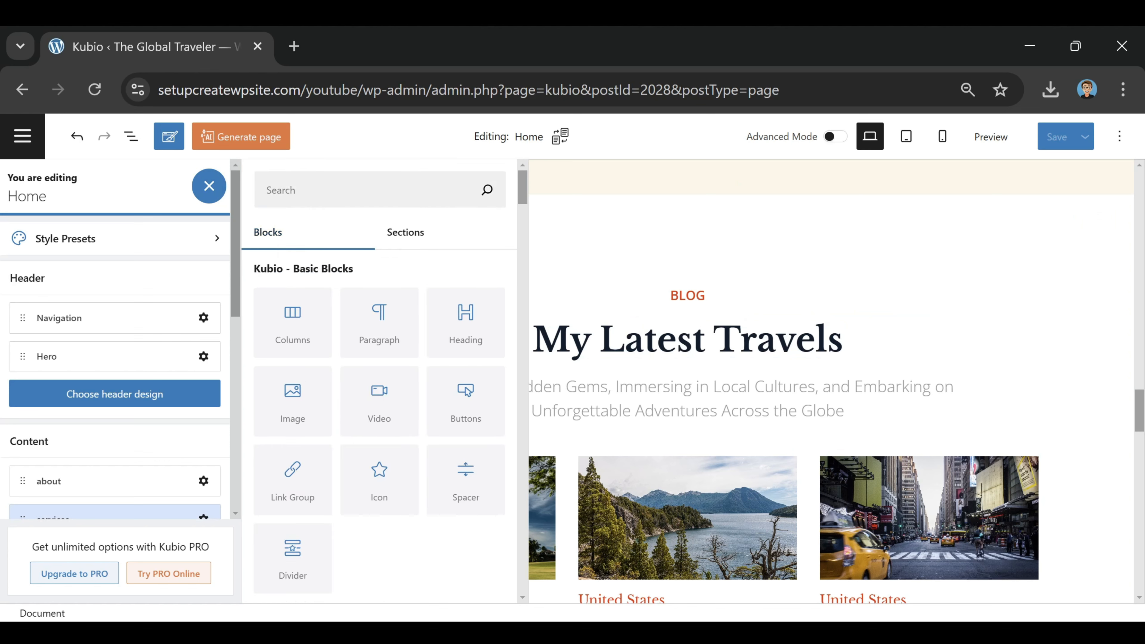
left_click_drag(376, 312, 706, 420)
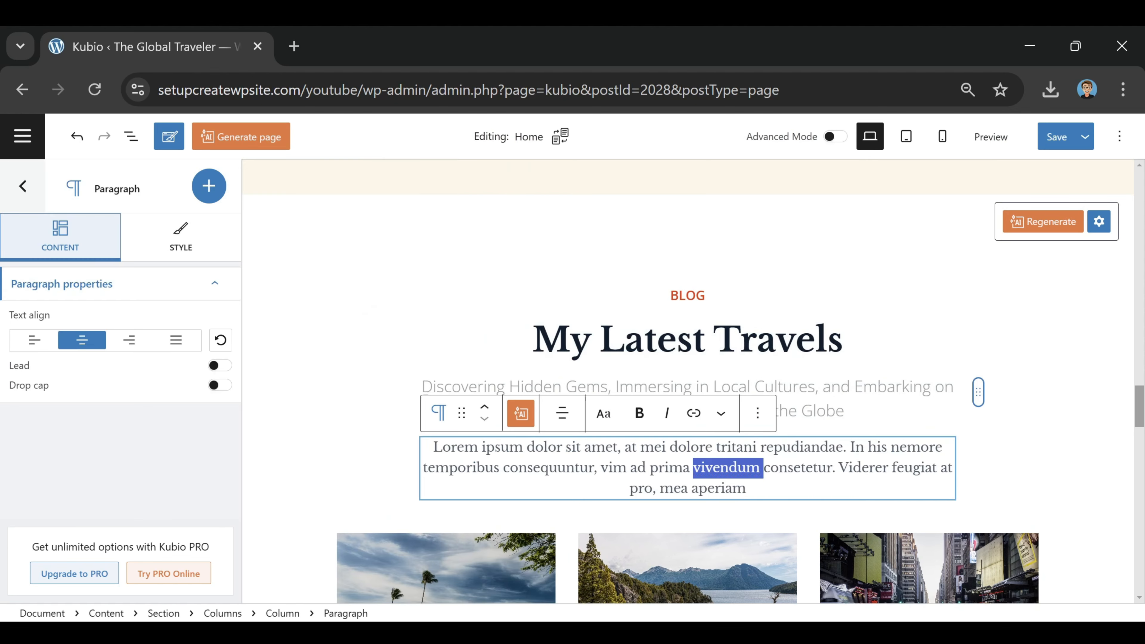
left_click_drag(746, 488, 335, 457)
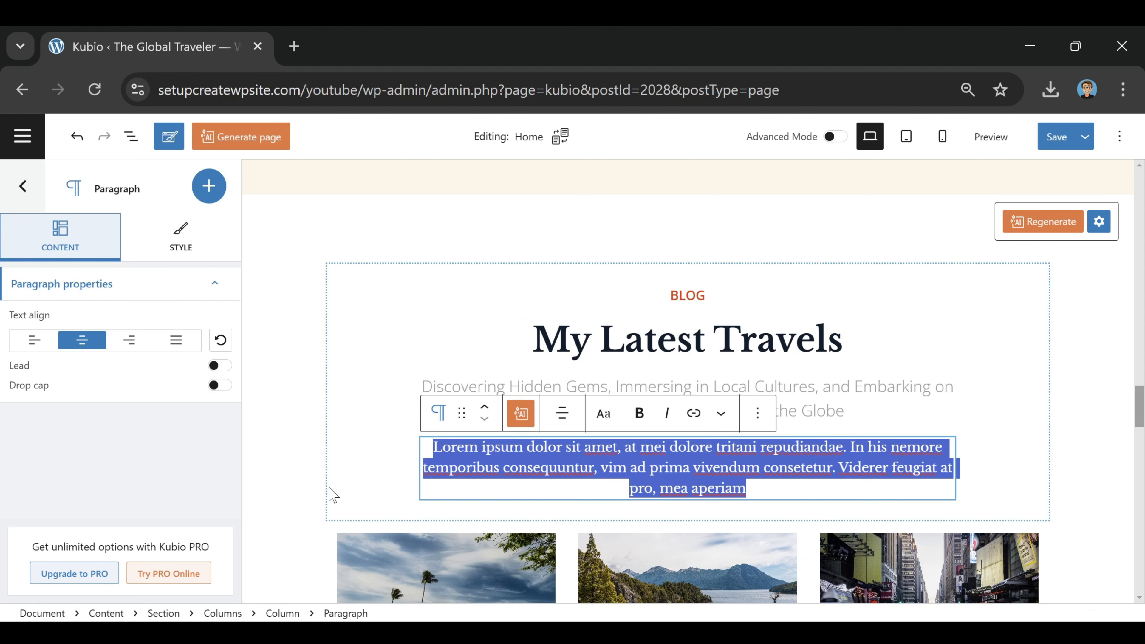
type("V")
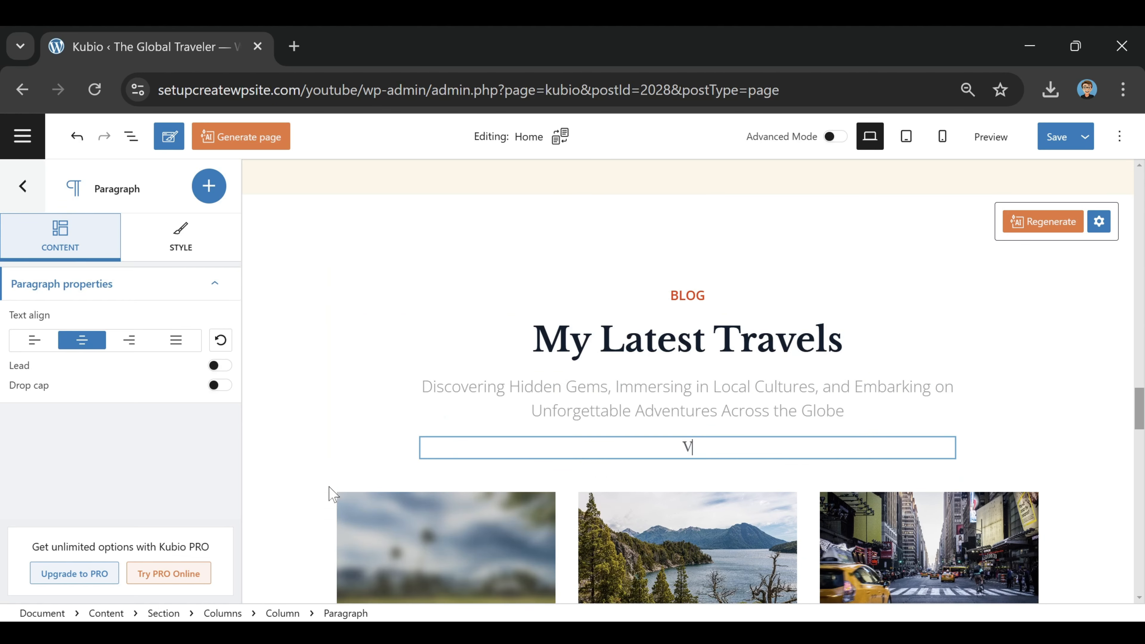
type("isit Our Blog")
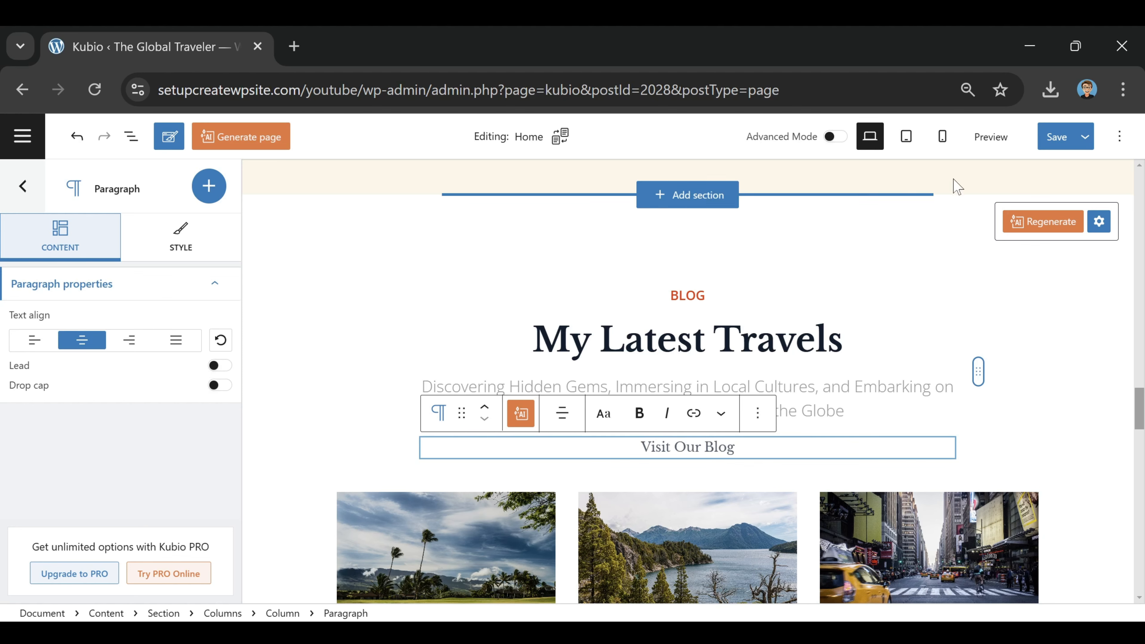
Step: Preview the Home page, go to the site's Blog page, and copy its address up to /youtube/blog/
left_click(989, 139)
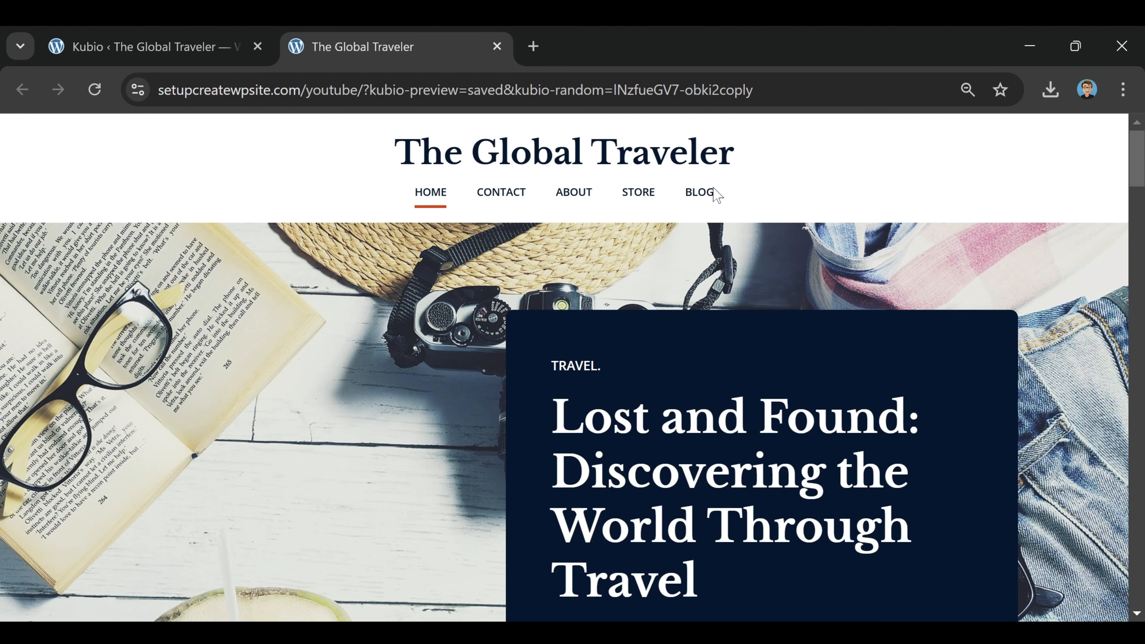
left_click(692, 204)
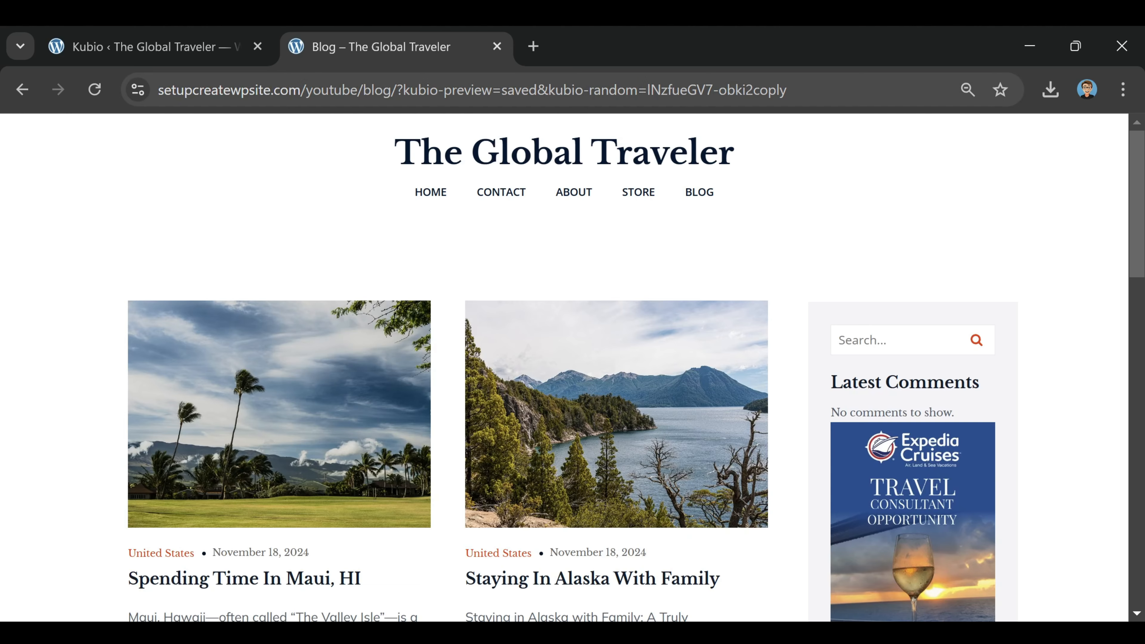
left_click_drag(403, 90, 214, 95)
right_click(213, 94)
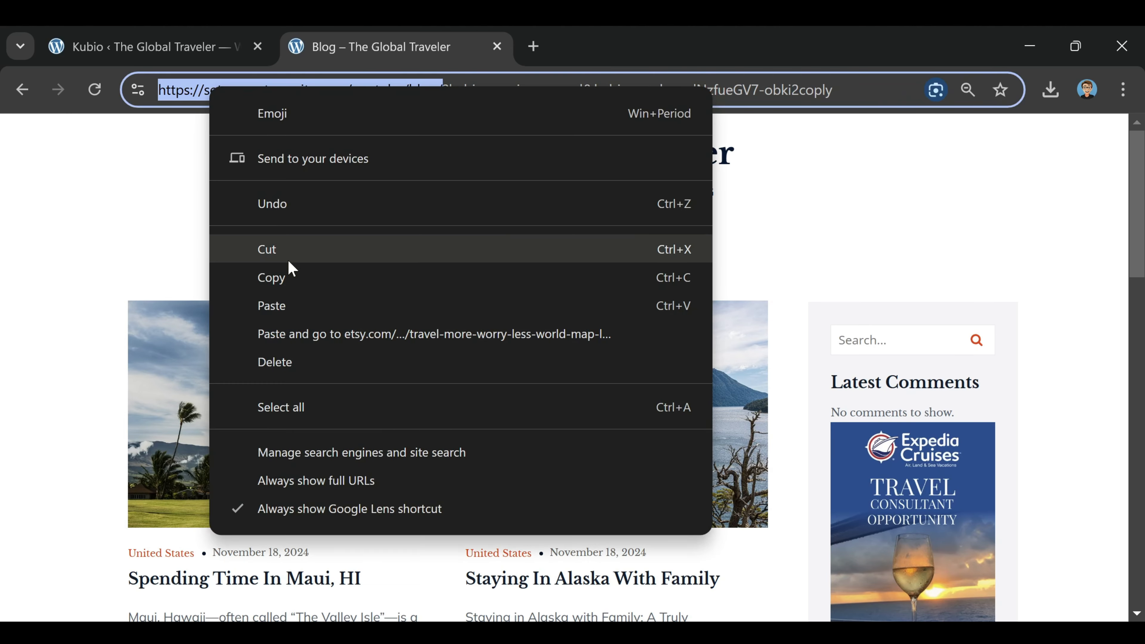
left_click(271, 277)
left_click(171, 46)
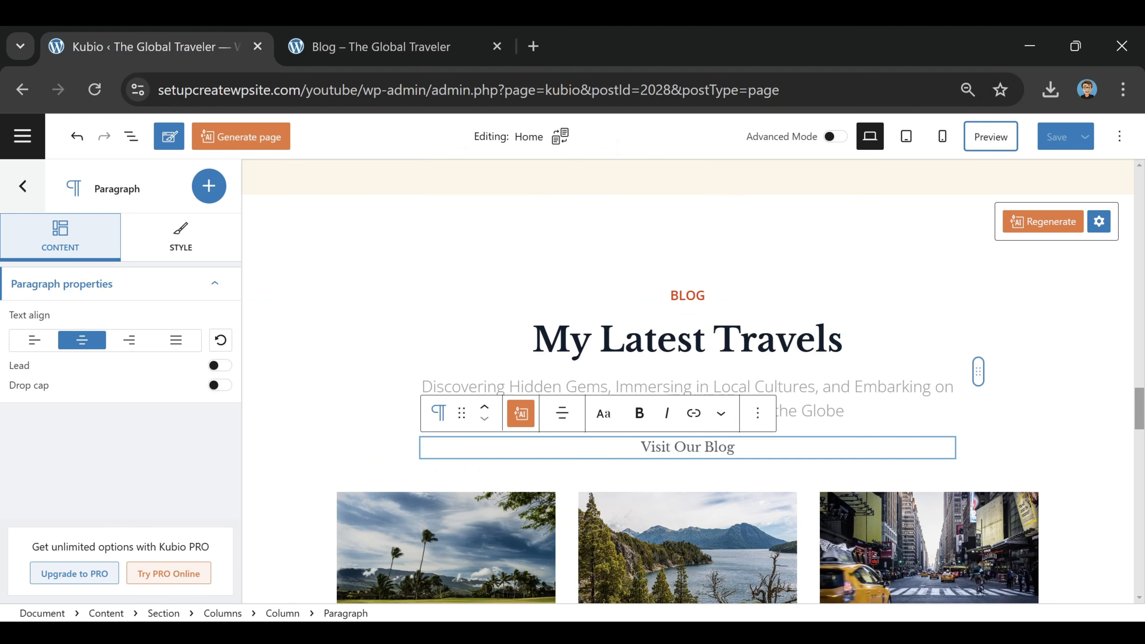
left_click_drag(735, 447, 641, 448)
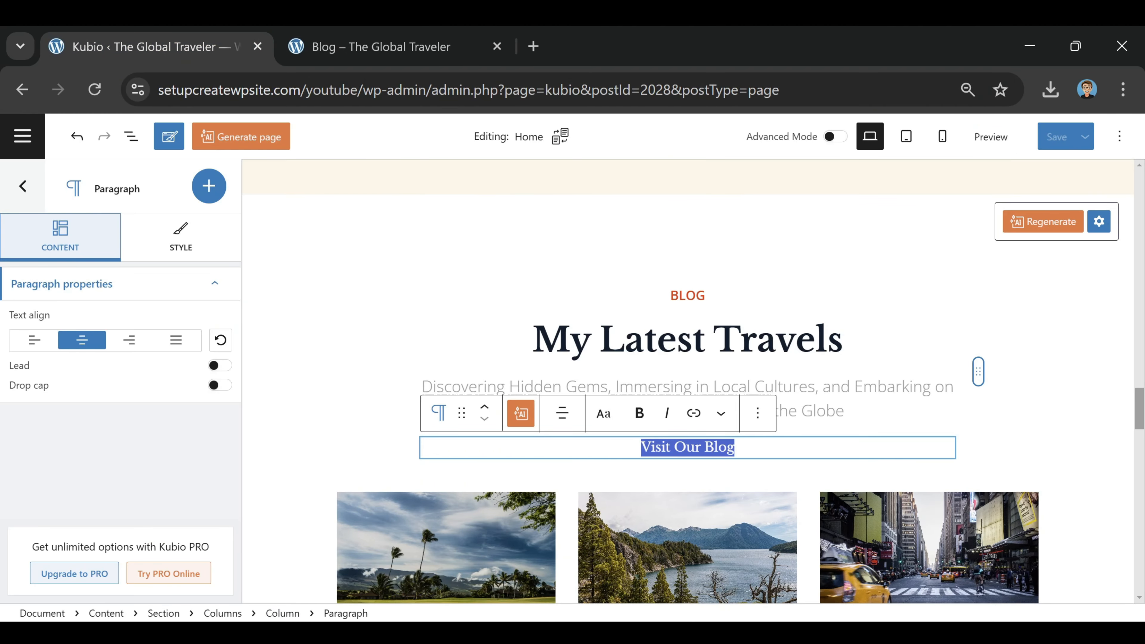
left_click(694, 414)
right_click(677, 494)
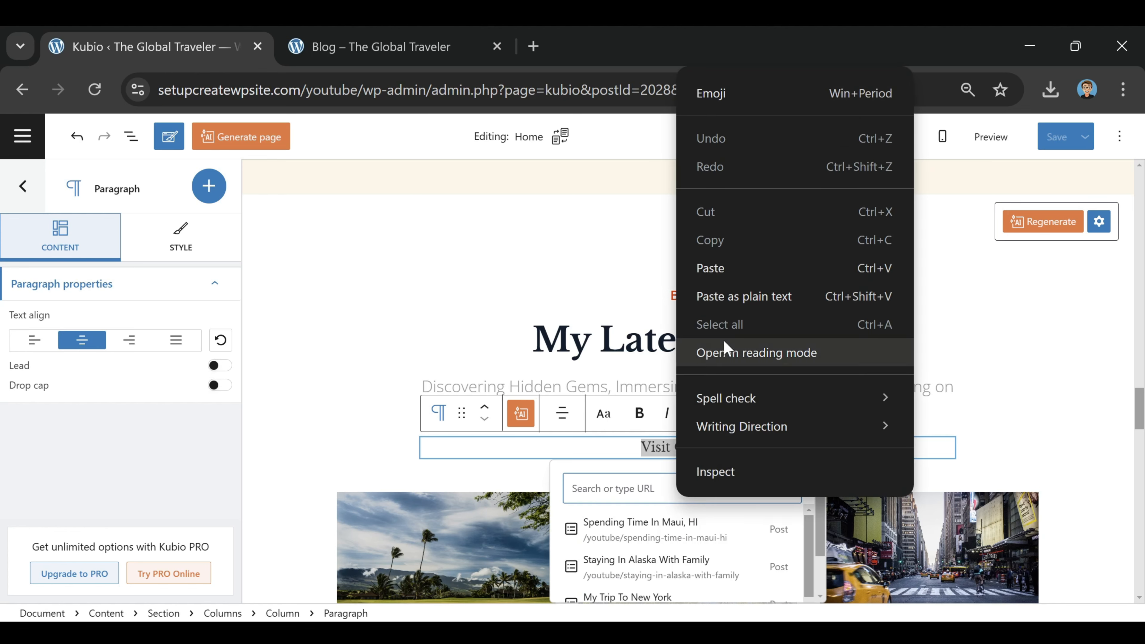
left_click(721, 268)
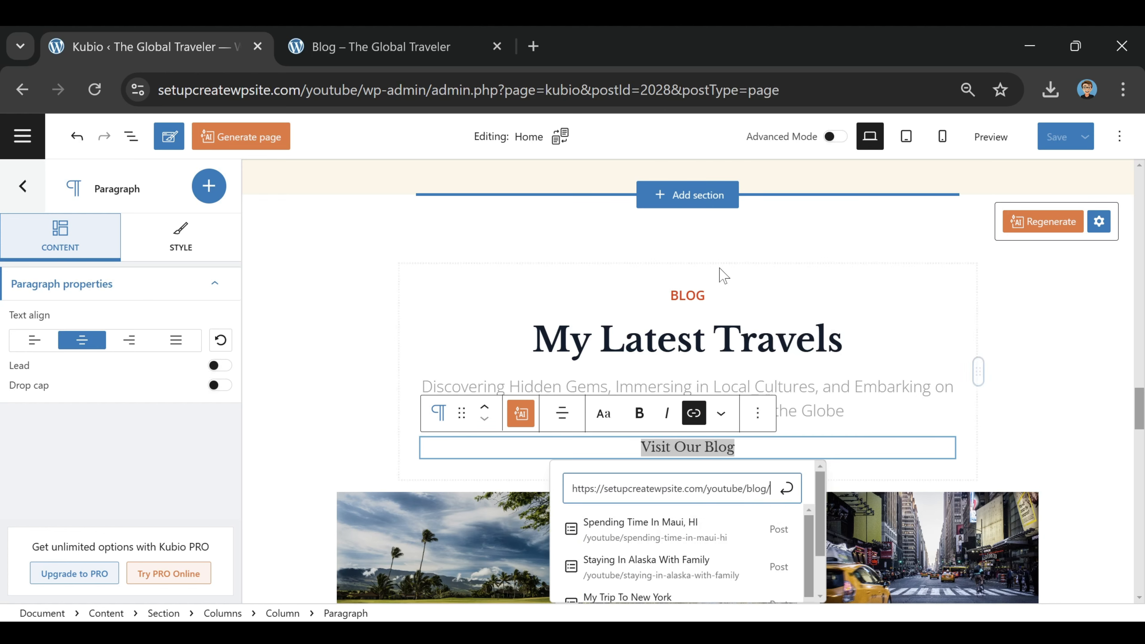
left_click(794, 492)
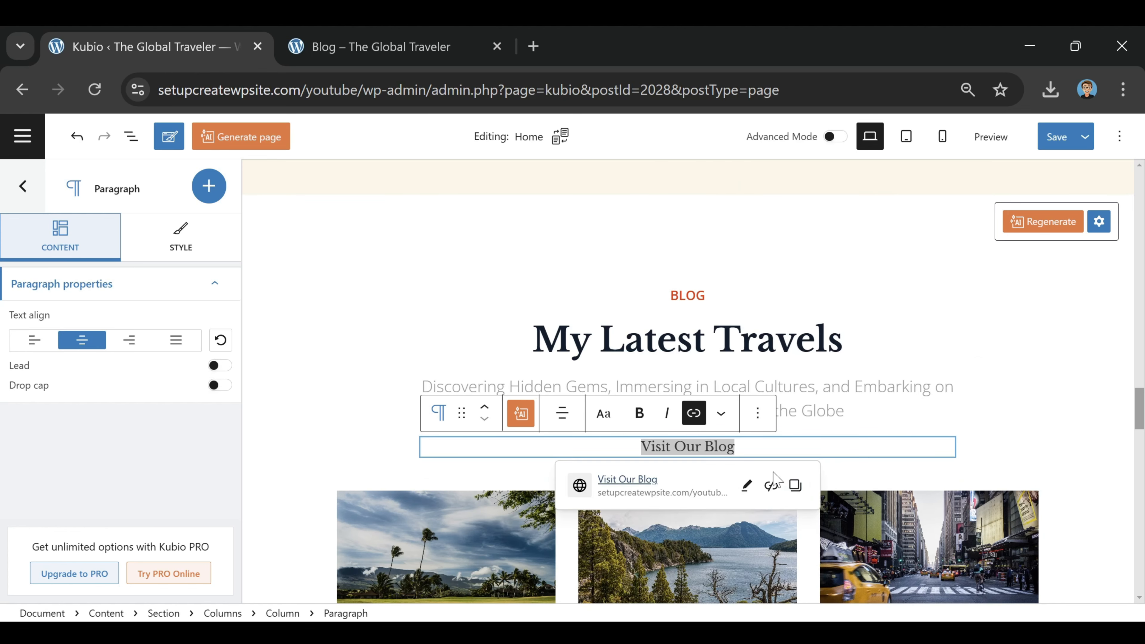
left_click(639, 413)
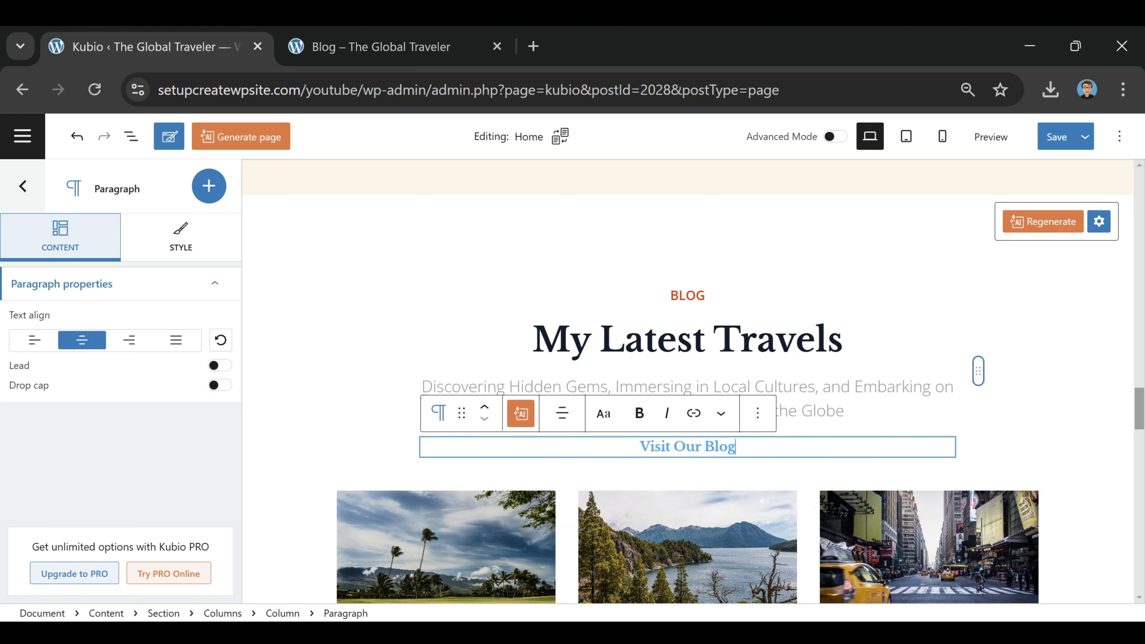
Step: Change the Visit Our Blog link text to a near-black color and save the Home page
key("ctrl+a")
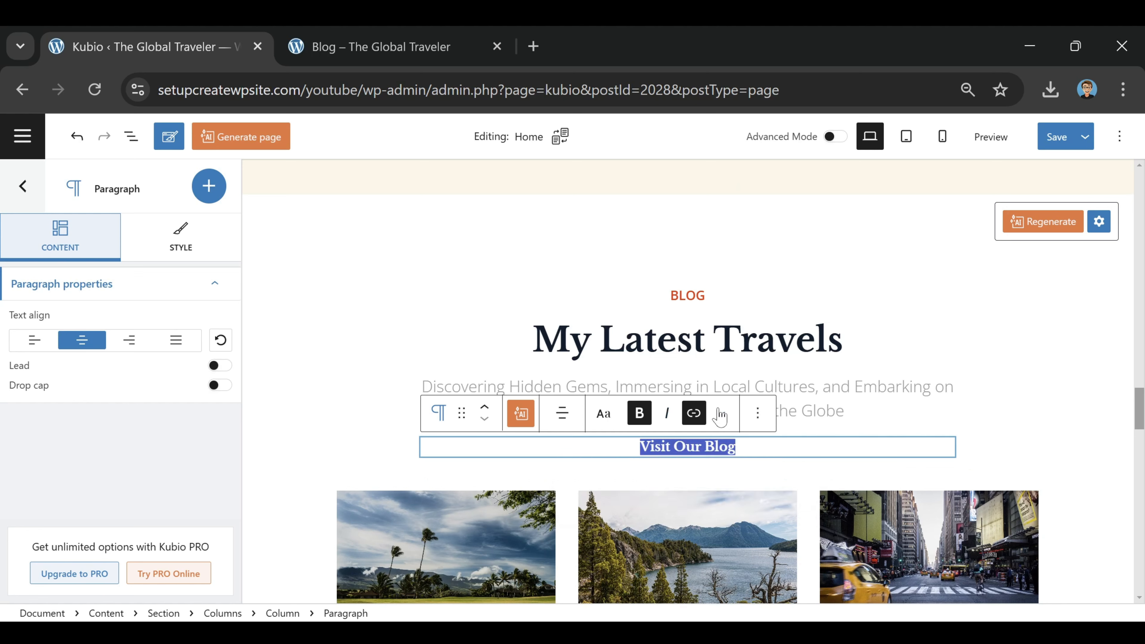
left_click(720, 414)
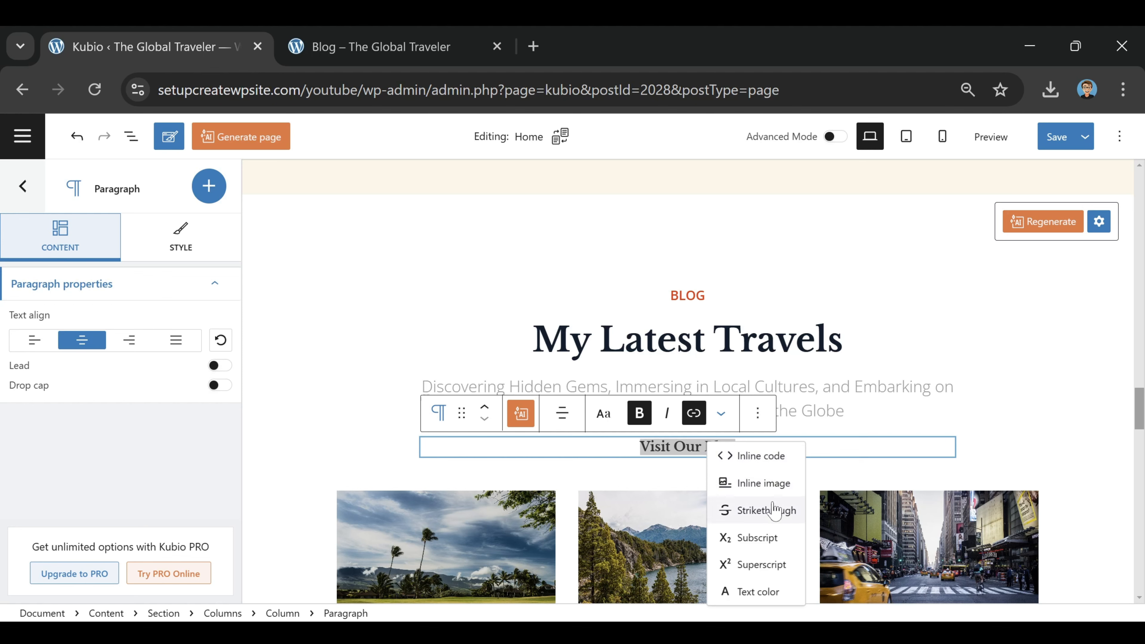
left_click(758, 591)
left_click(766, 199)
left_click(874, 442)
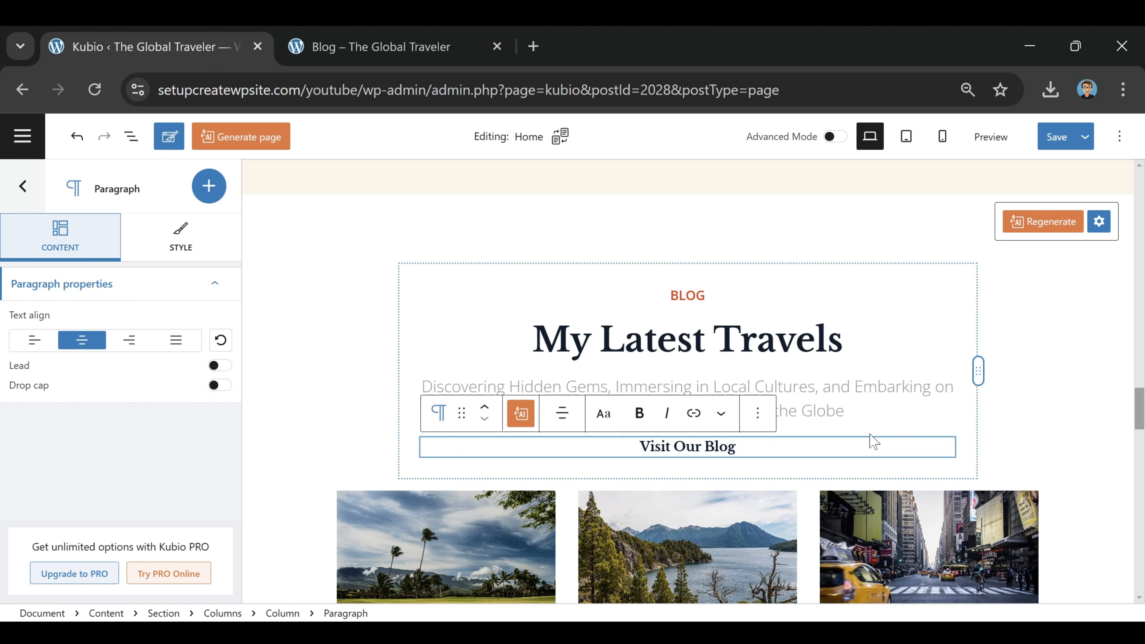
left_click(1046, 140)
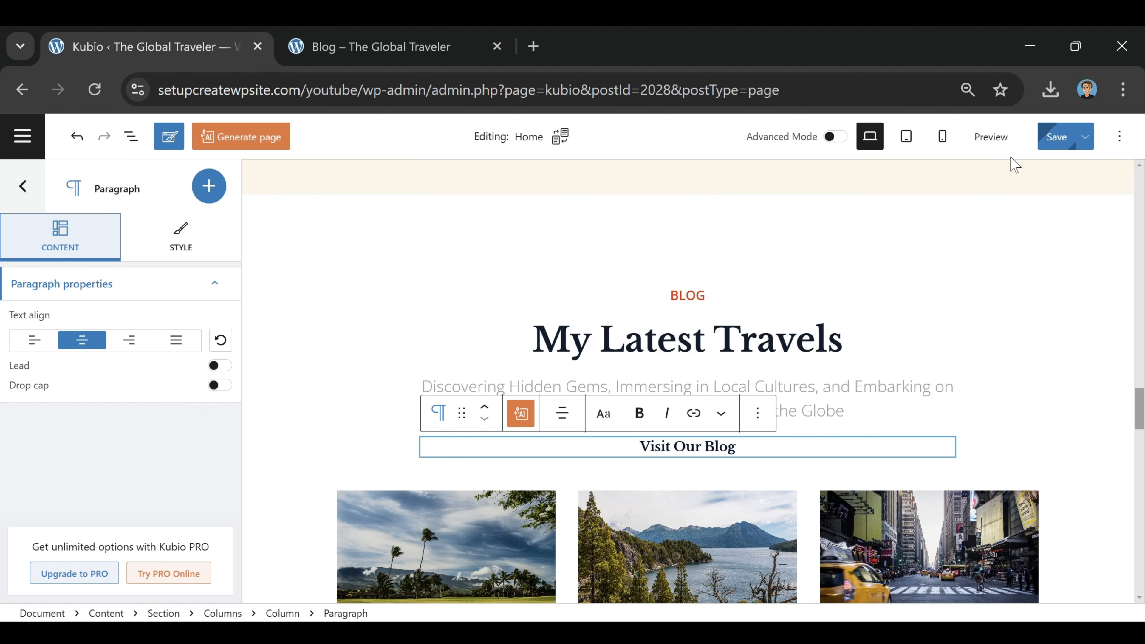
Step: Open a fresh preview of the Home page and follow the Visit Our Blog link under My Latest Travels
left_click(497, 47)
left_click(991, 137)
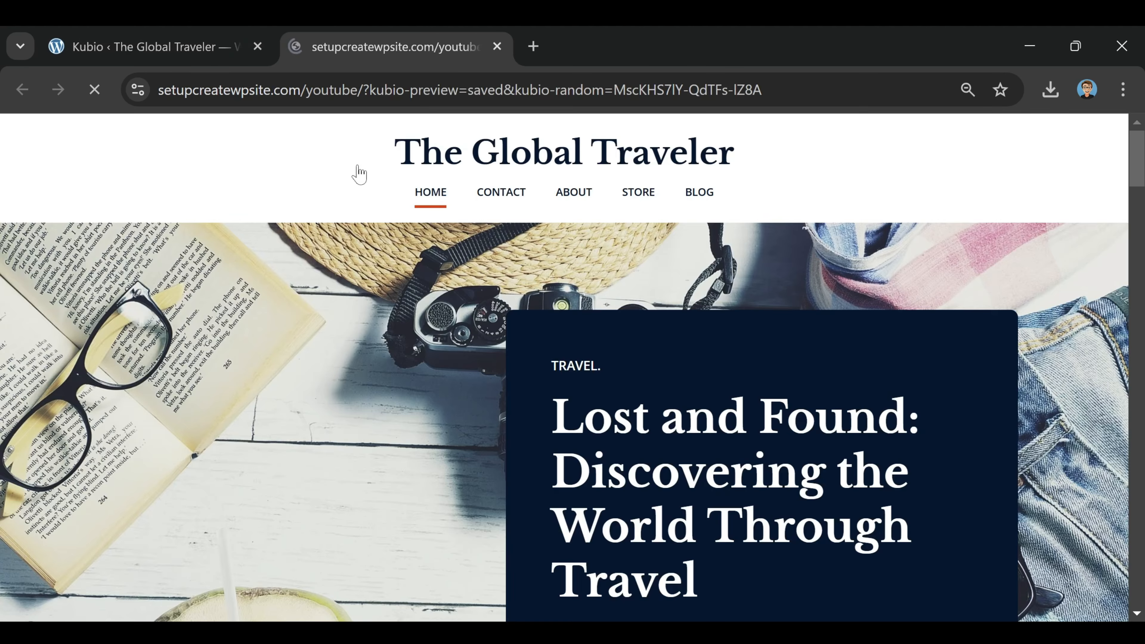
scroll(363, 258, "down", 5)
scroll(363, 258, "down", 20)
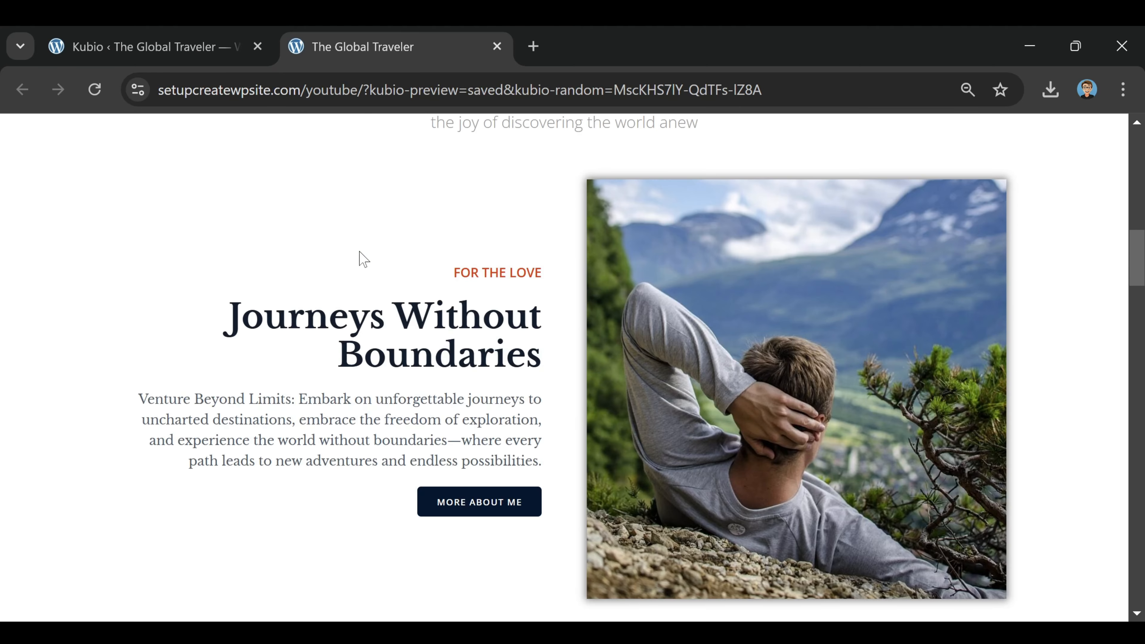
scroll(389, 248, "down", 15)
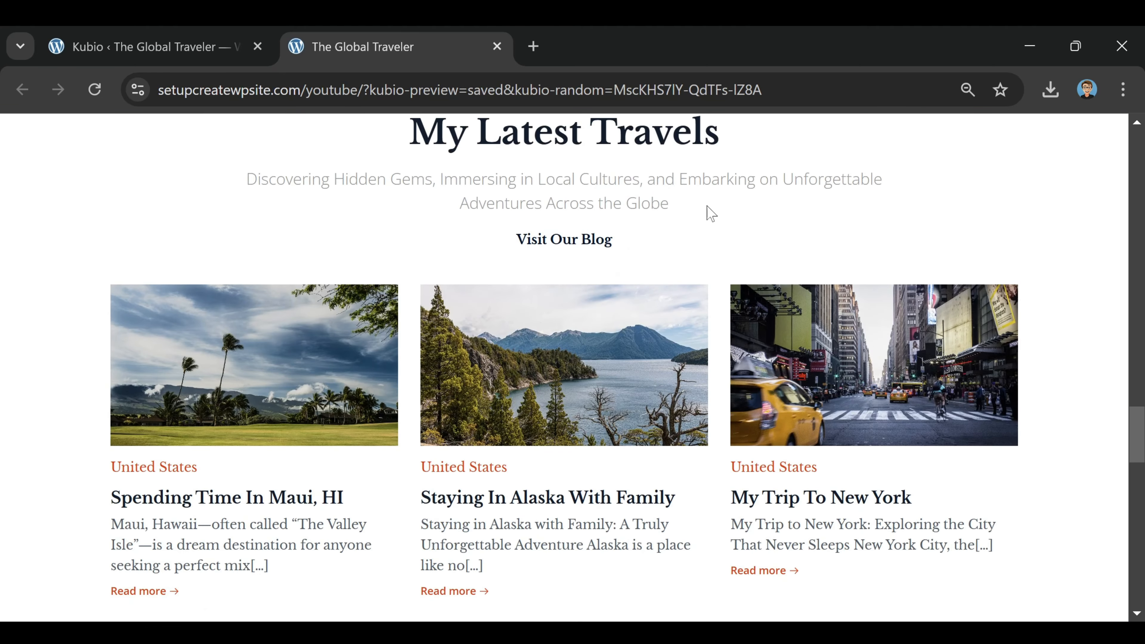
left_click(568, 245)
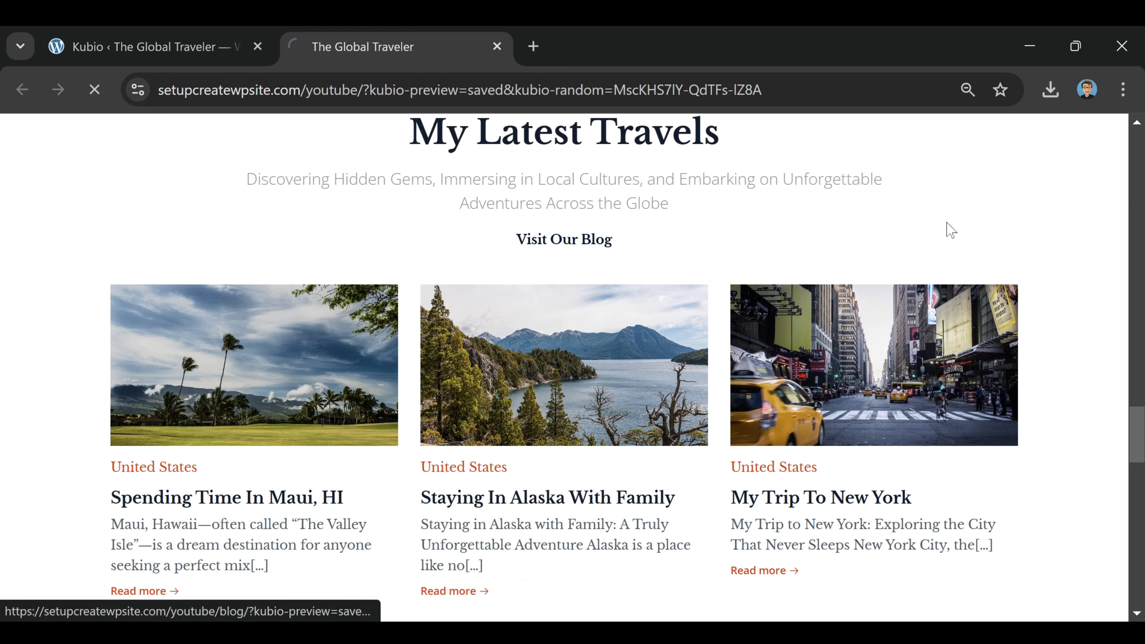
Step: Look over the linked Blog page, go back to the site's Home page, and close the preview
scroll(527, 276, "down", 10)
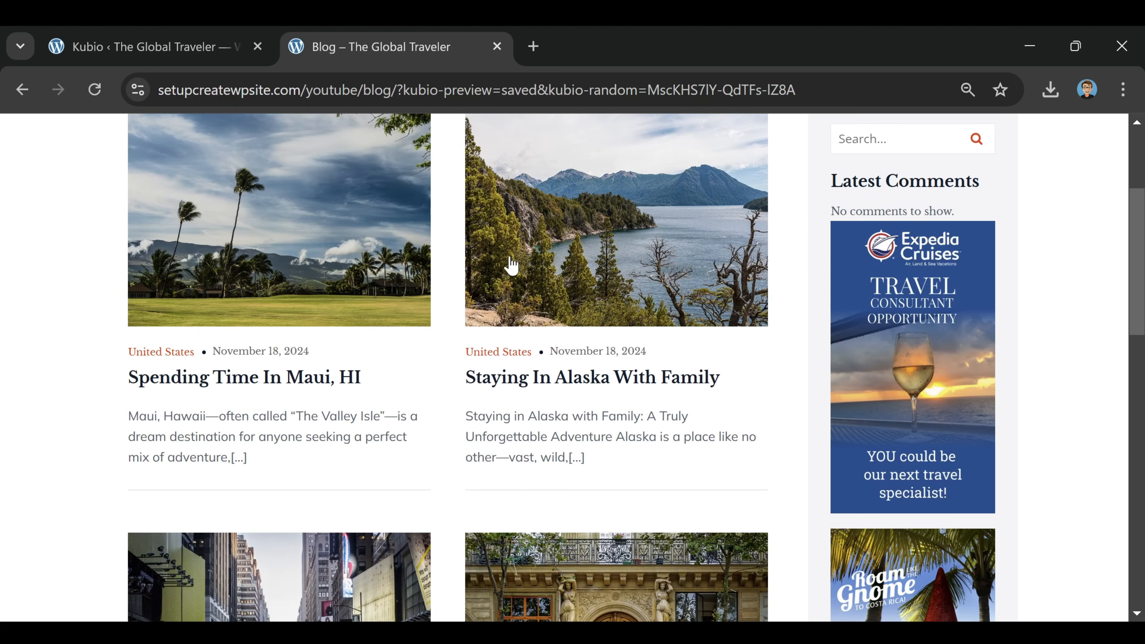
scroll(670, 338, "up", 9)
scroll(671, 338, "up", 3)
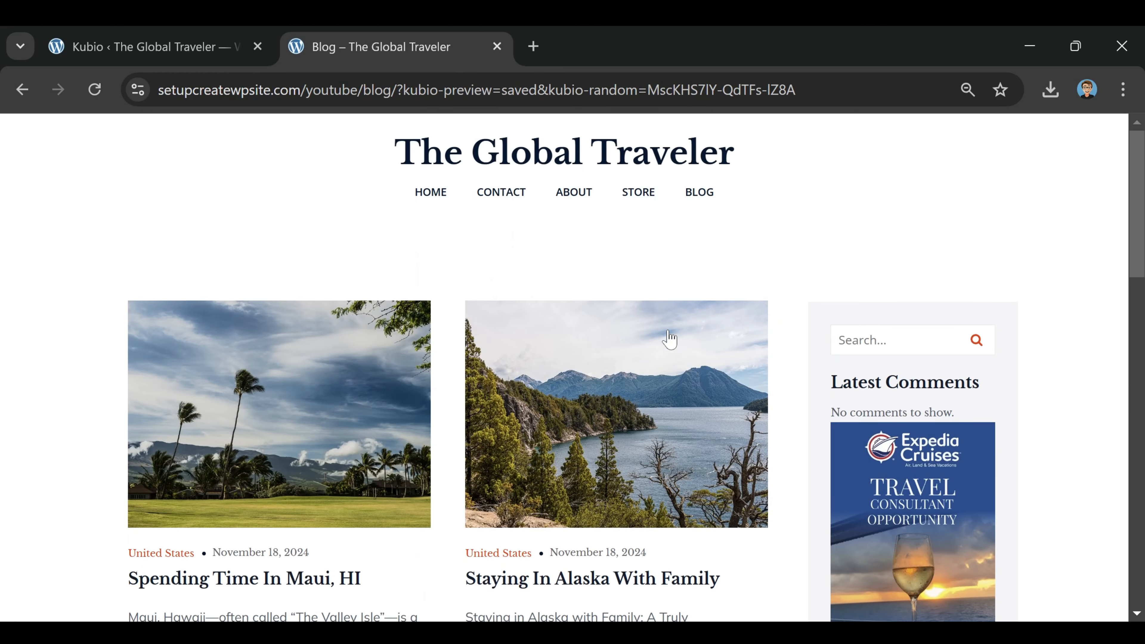
left_click(430, 192)
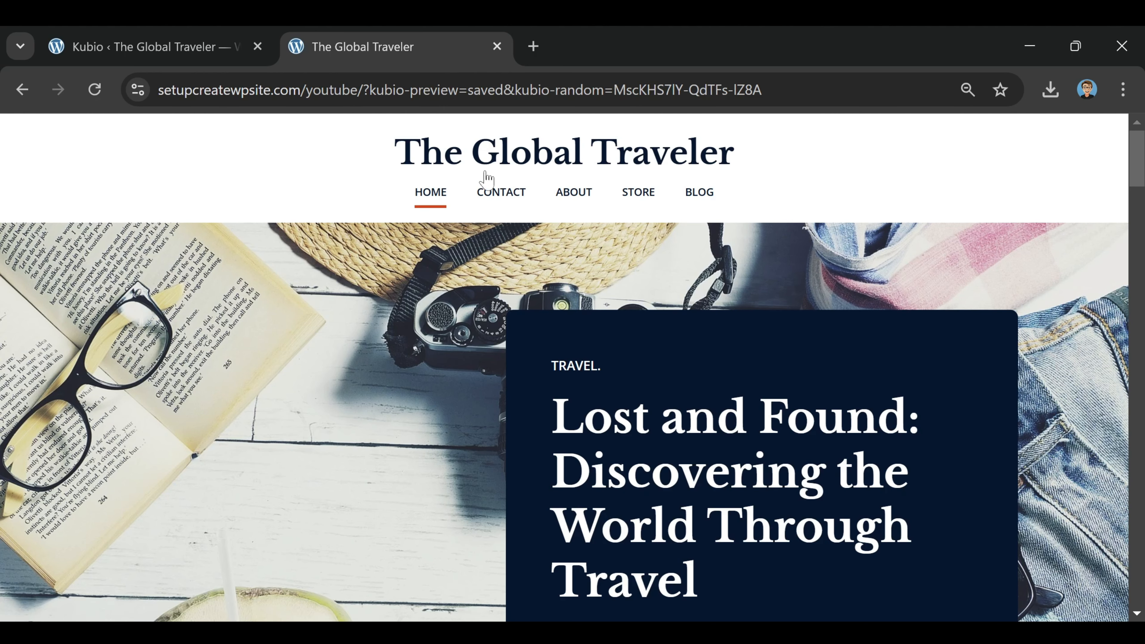
left_click(497, 46)
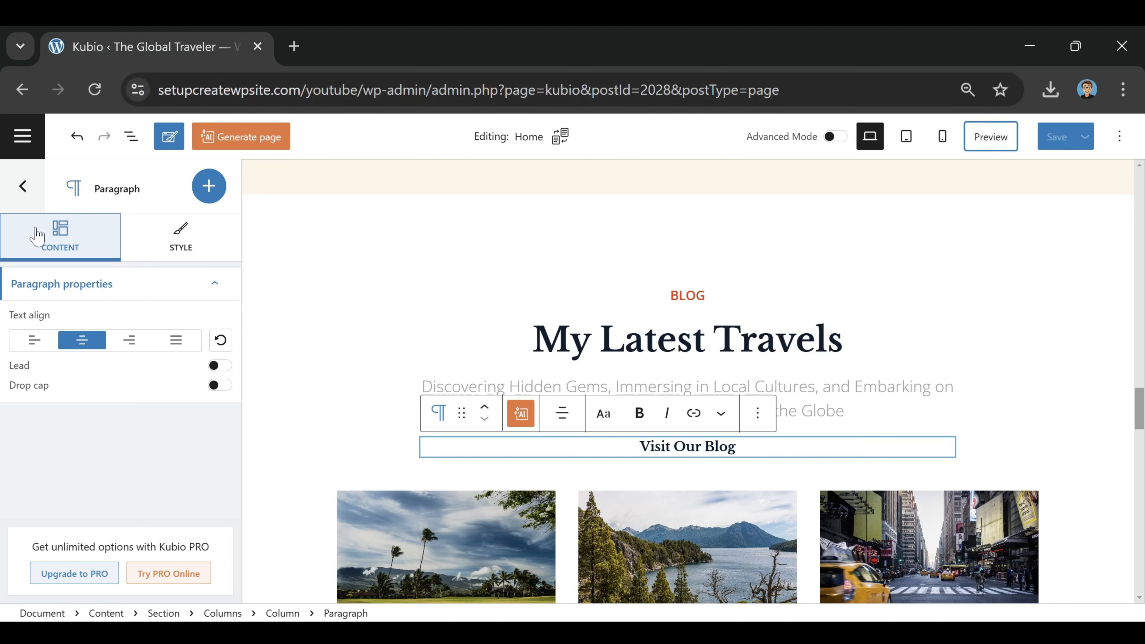
Step: Open the Contact page for editing from the site's page list
left_click(21, 186)
left_click(22, 135)
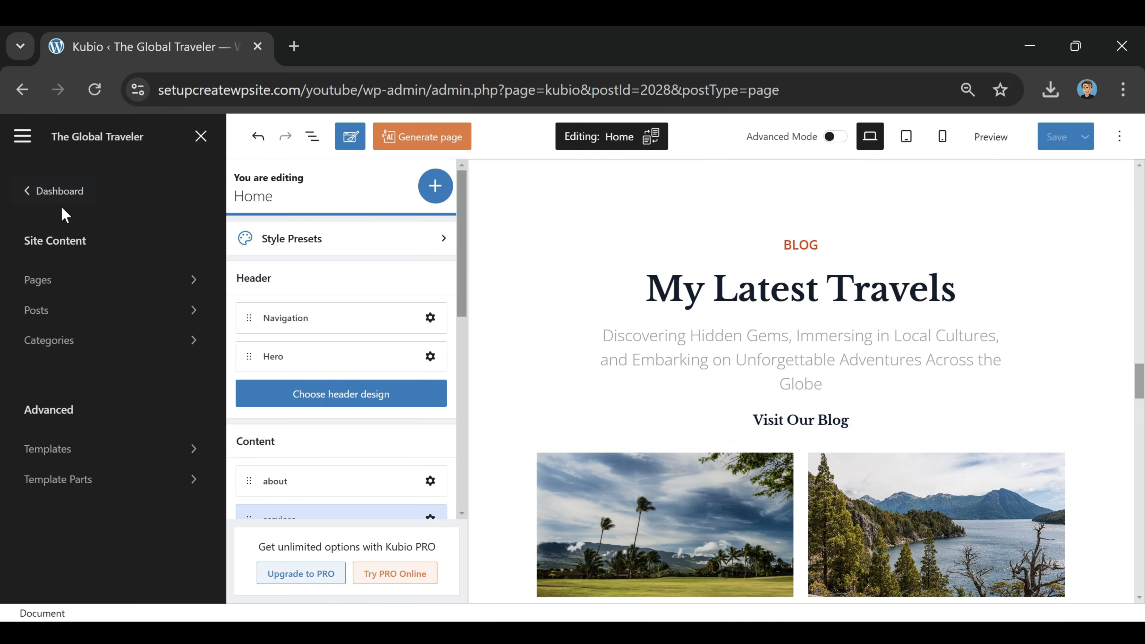
left_click(47, 281)
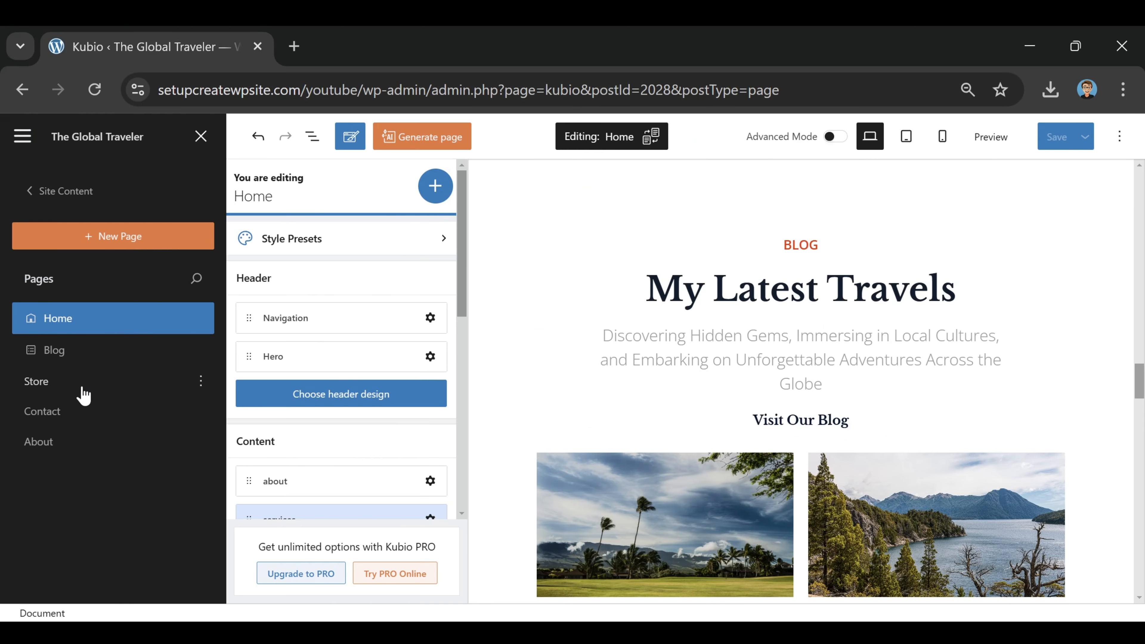
left_click(42, 411)
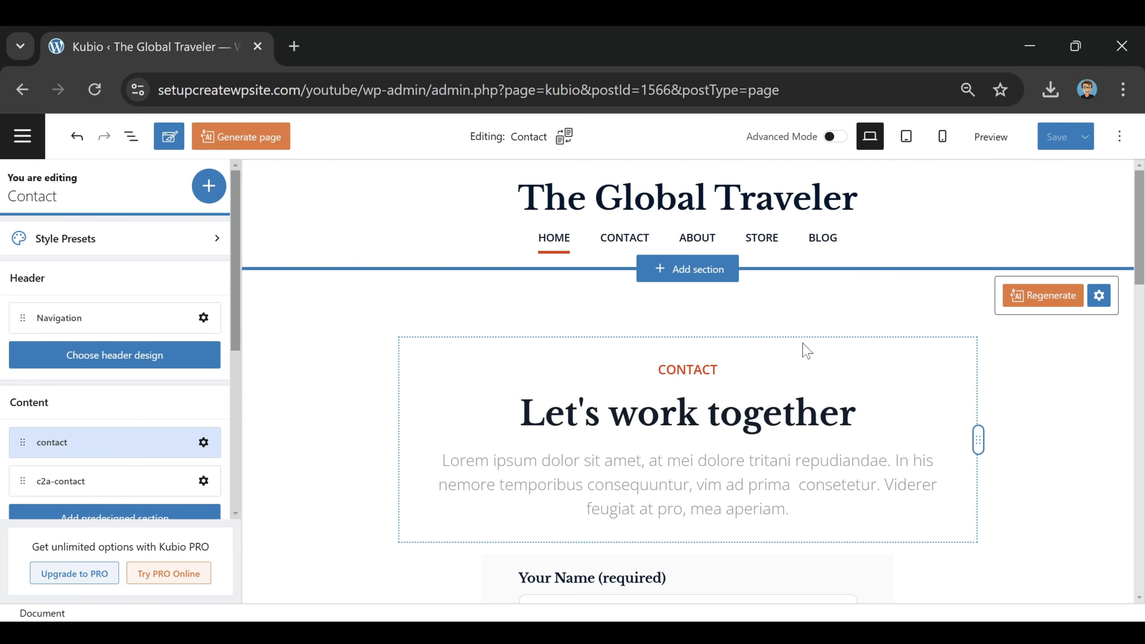
Step: Review the Let's work together section with its contact form and delete it from the Contact page
left_click(807, 351)
scroll(685, 406, "down", 8)
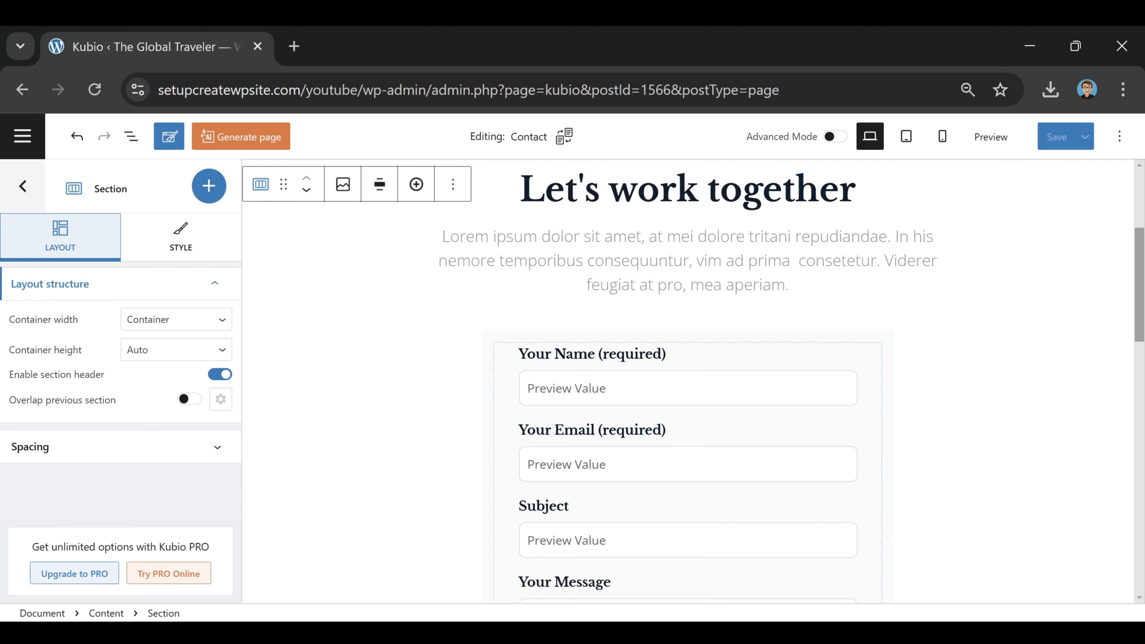
scroll(631, 410, "down", 5)
scroll(631, 410, "up", 8)
scroll(631, 411, "down", 3)
scroll(628, 420, "down", 5)
scroll(629, 420, "up", 12)
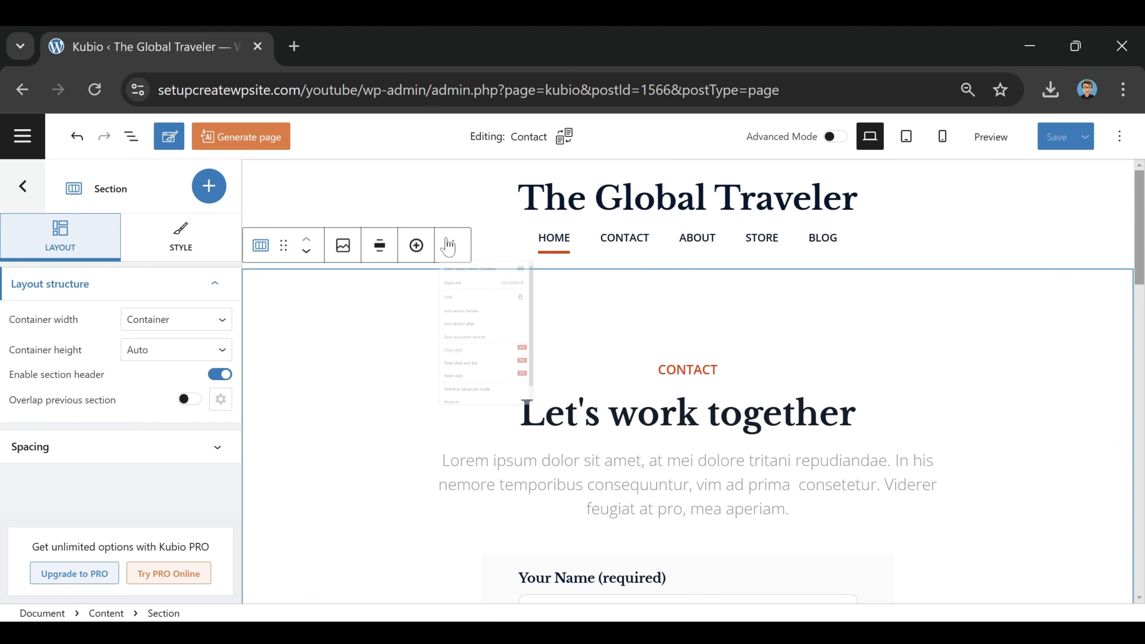
left_click(452, 245)
scroll(500, 572, "down", 1)
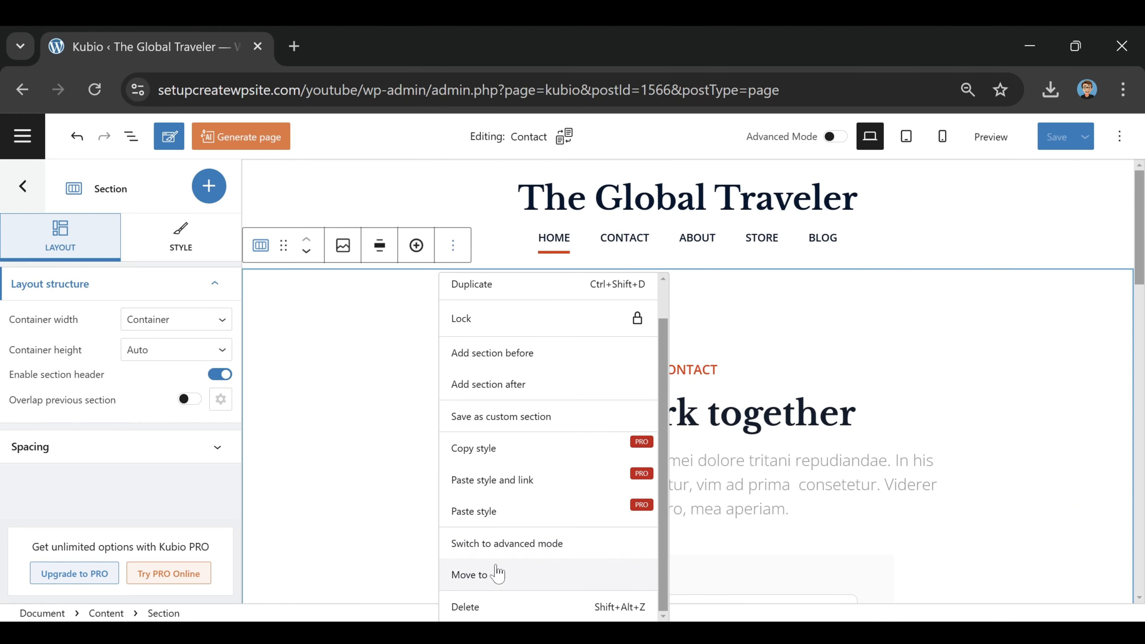
left_click(493, 609)
Step: Delete the Follow Me section with the typewriter background from the Contact page
left_click(269, 277)
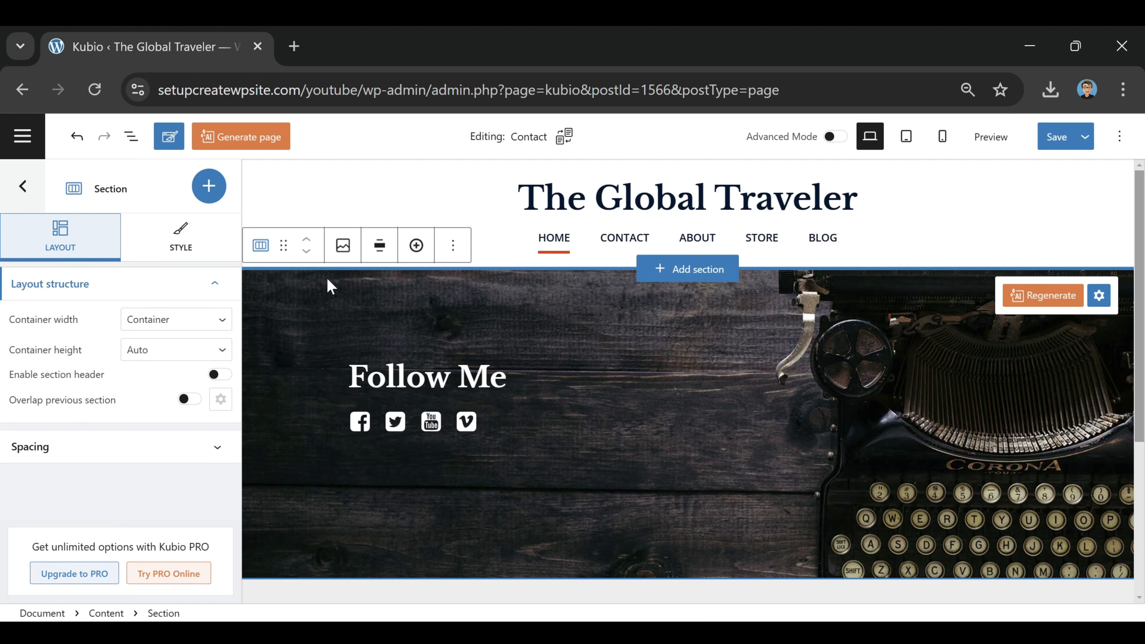
left_click(453, 246)
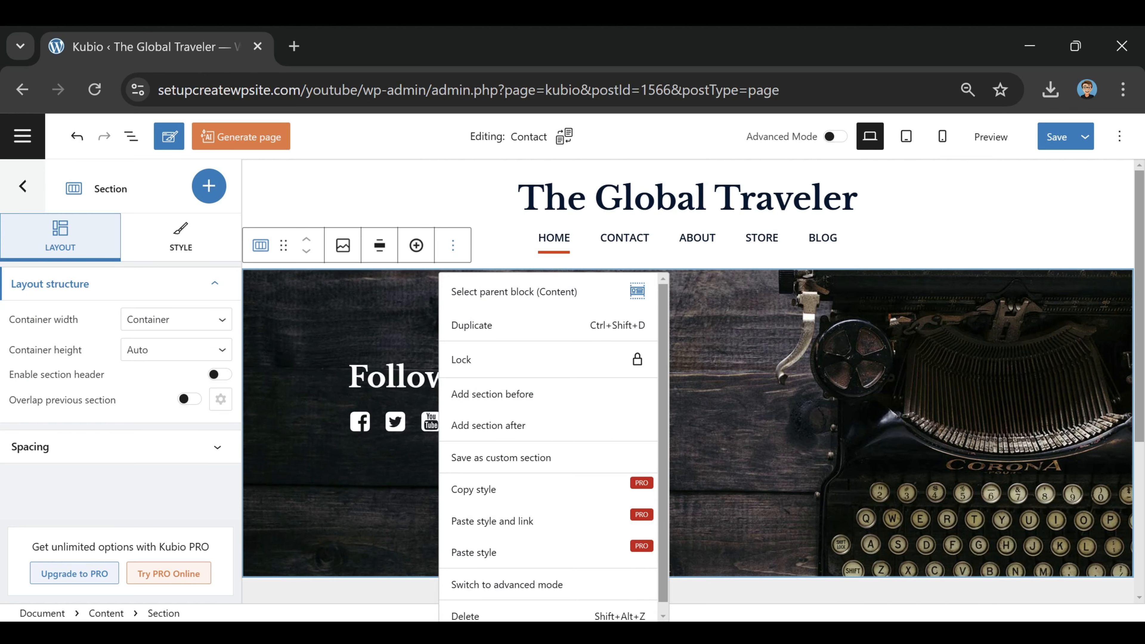
left_click(496, 615)
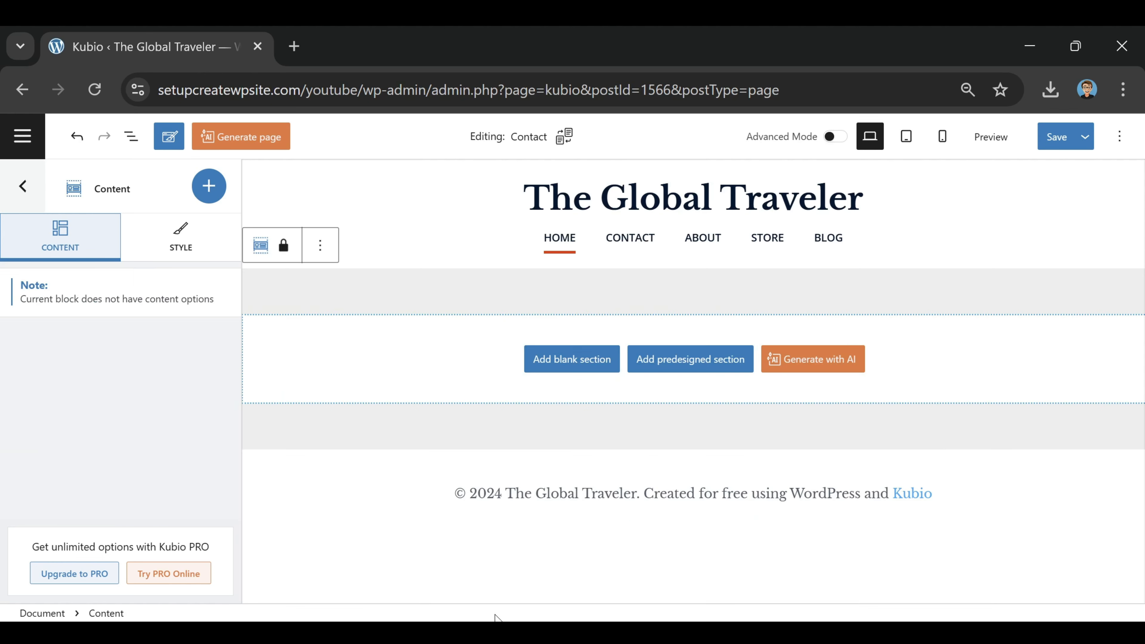
Step: Add the predesigned About section flat-free-about-1, with right-aligned text beside an image, to the empty Contact page
left_click(689, 359)
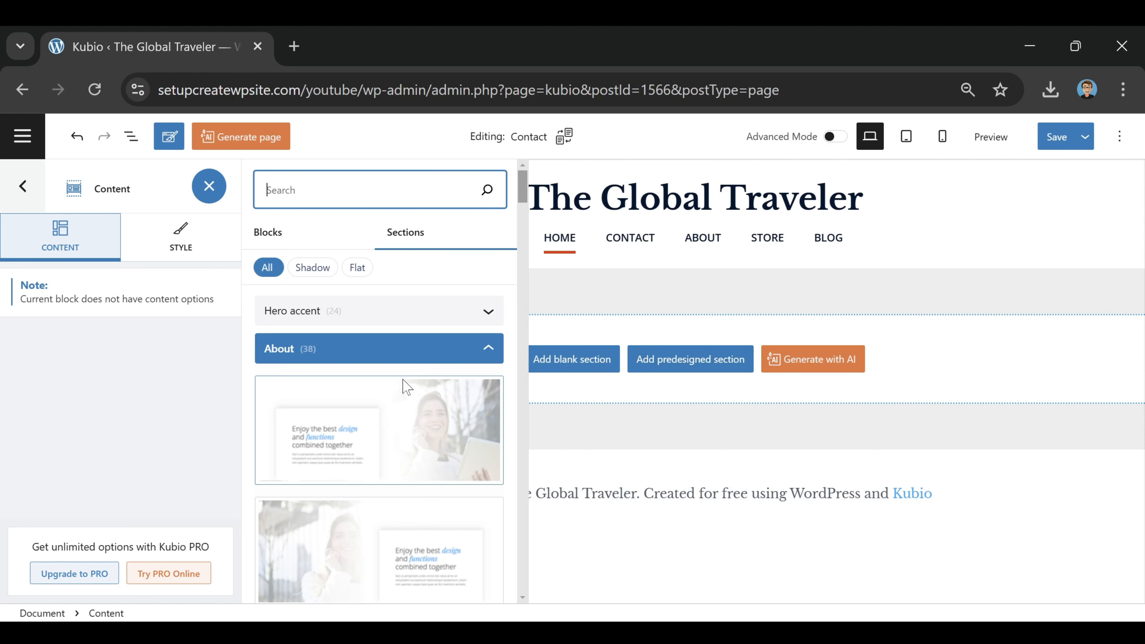
scroll(404, 417, "down", 10)
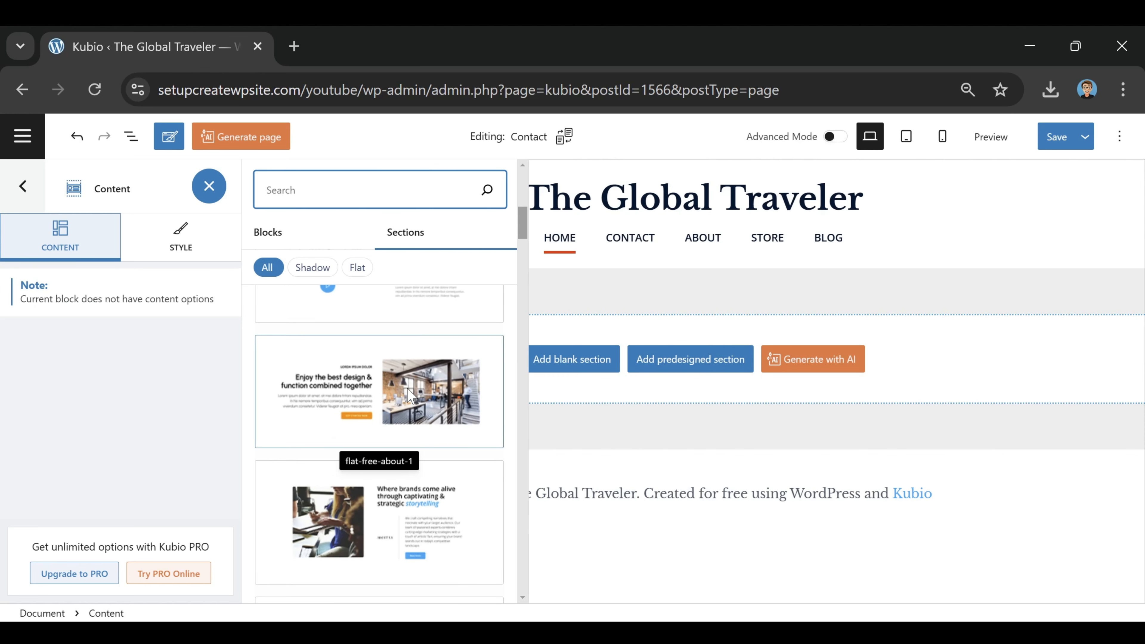
left_click(414, 394)
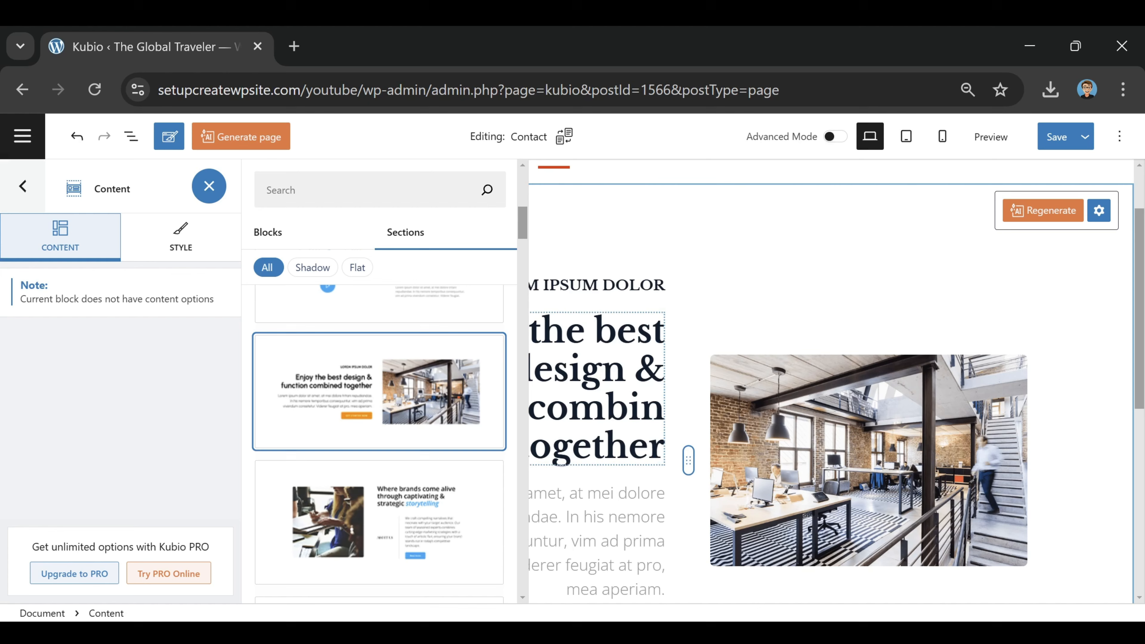
left_click(626, 370)
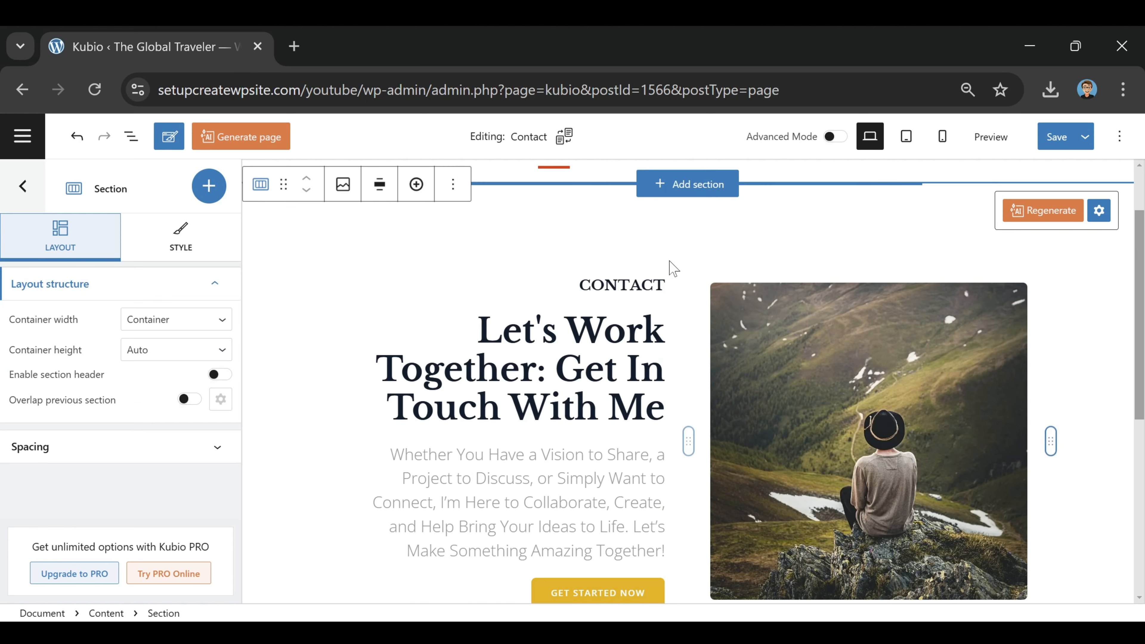
Step: Delete the Get Started Now button below the Contact section's description
scroll(721, 433, "down", 2)
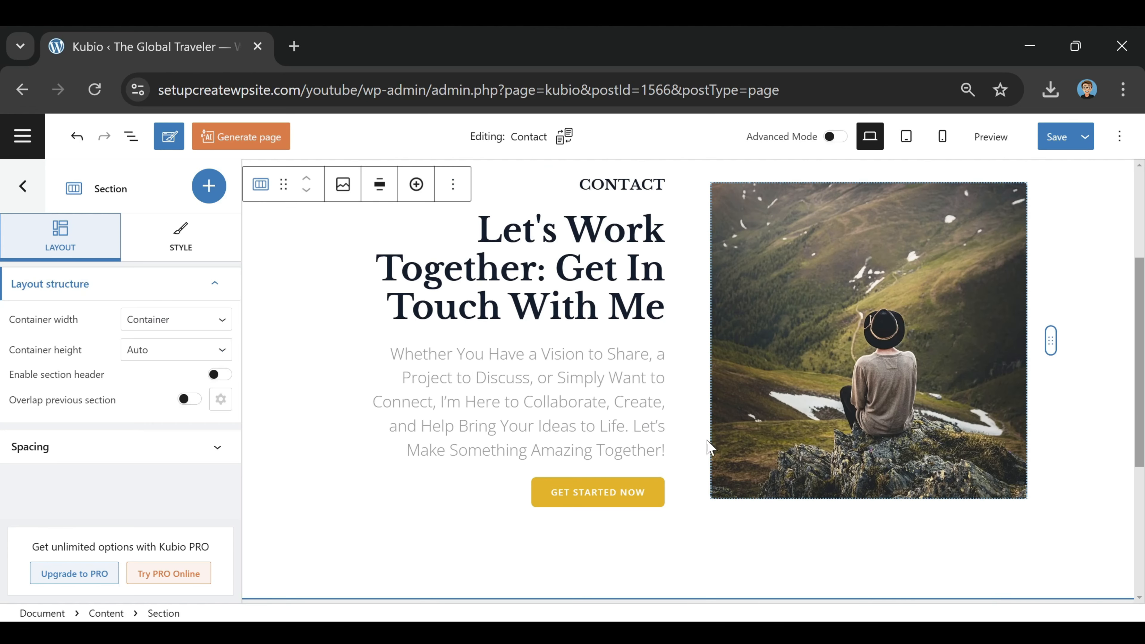
left_click(650, 490)
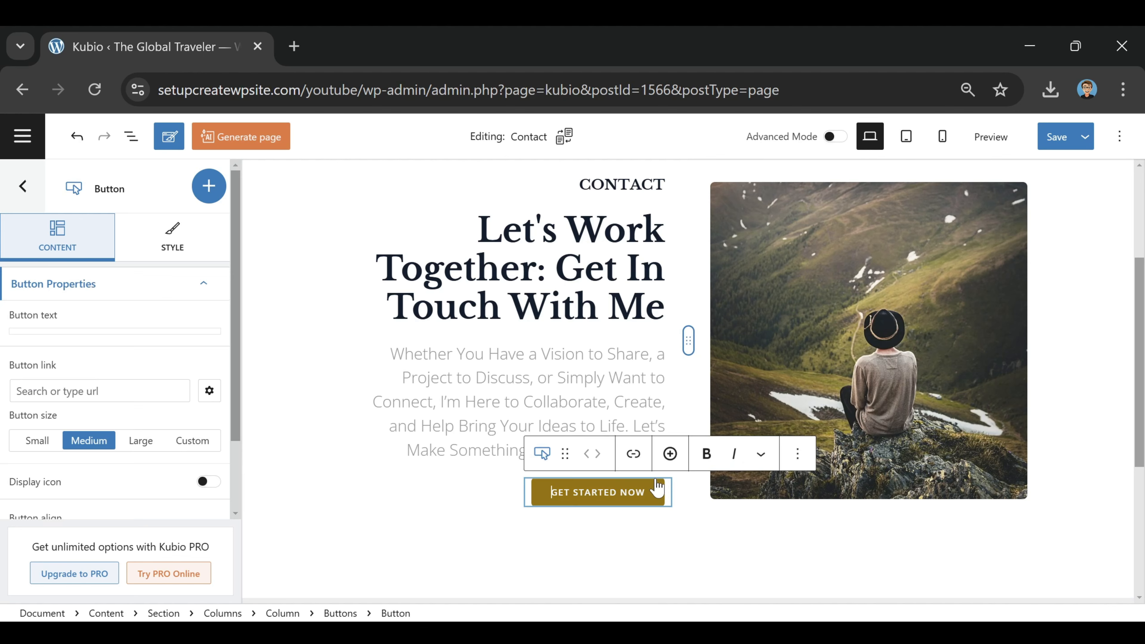
left_click(798, 453)
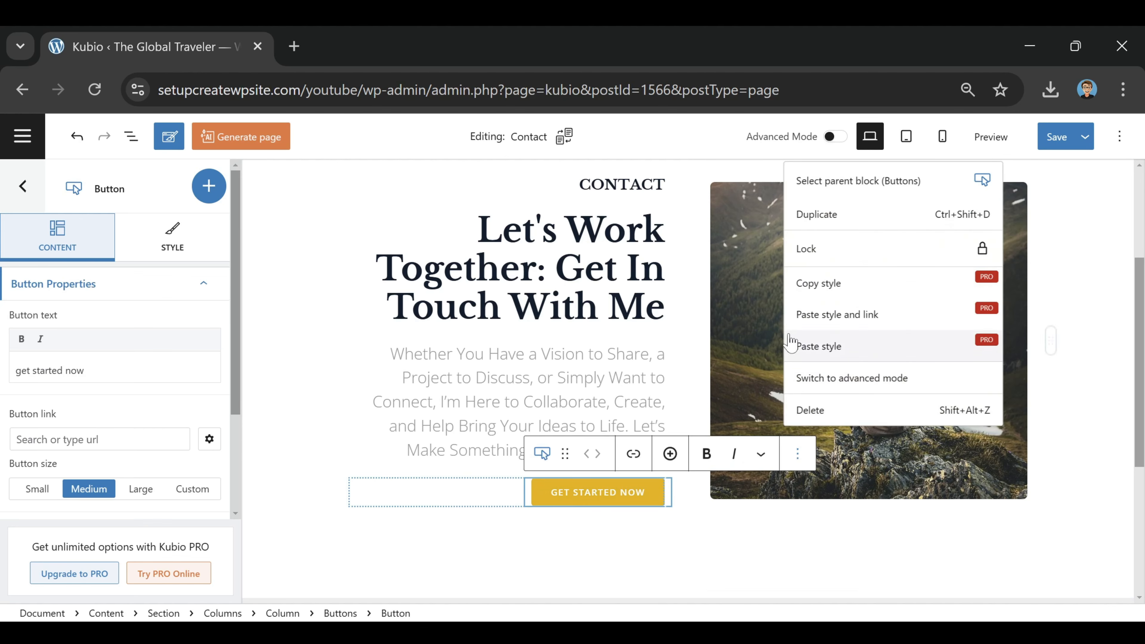
left_click(811, 410)
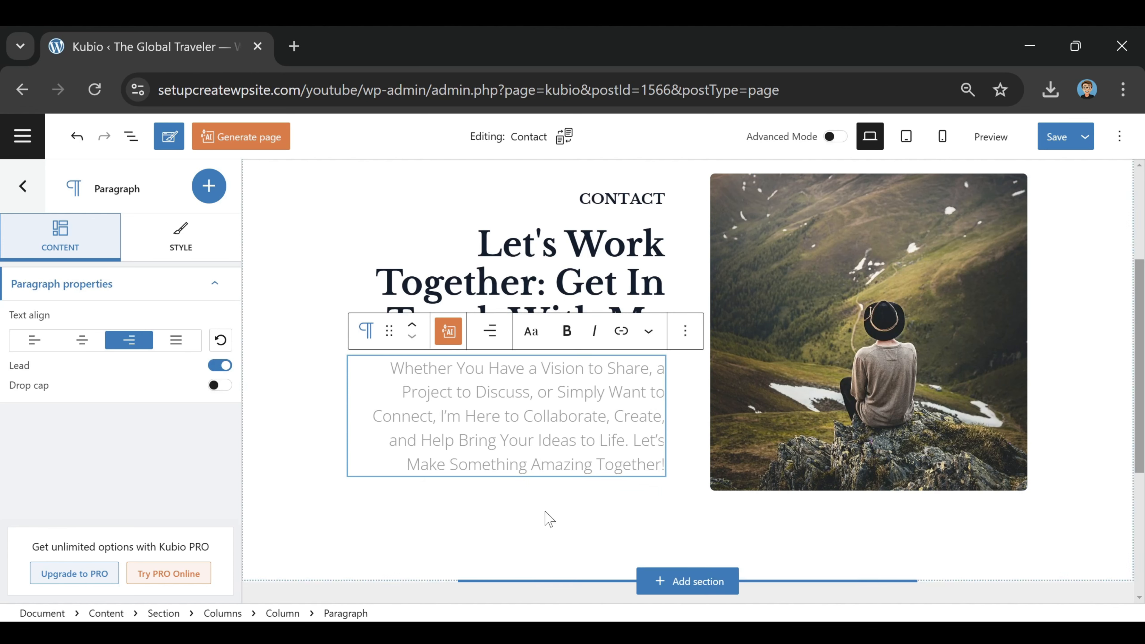
Step: Search the blocks for "socia" and insert Kubio's Social Icons block below the Contact section's description paragraph
left_click(210, 189)
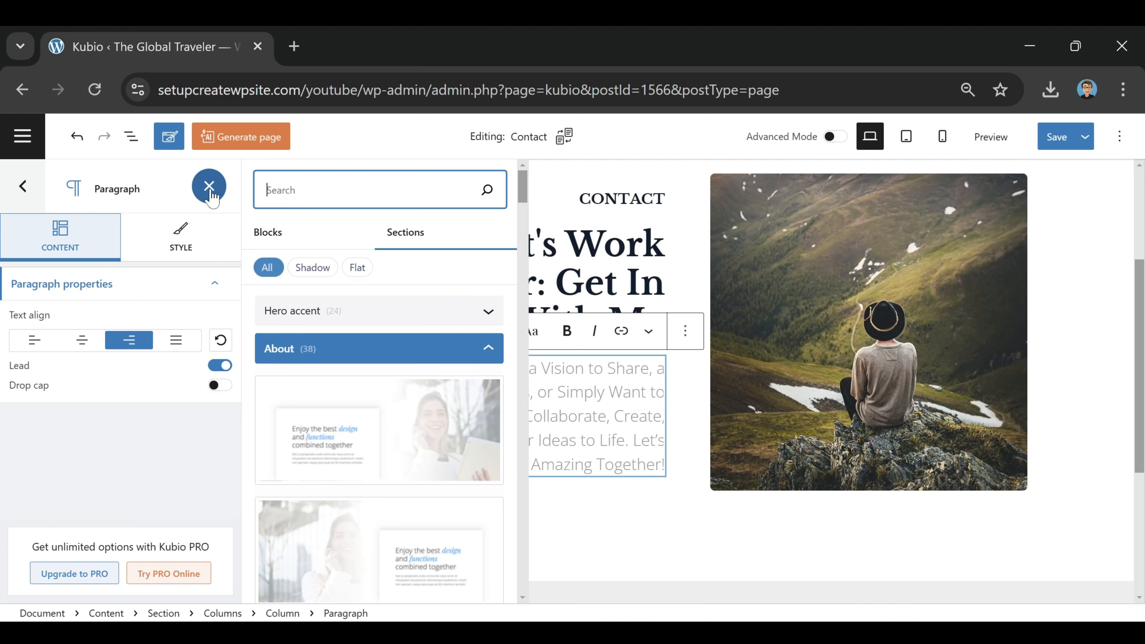
left_click(270, 234)
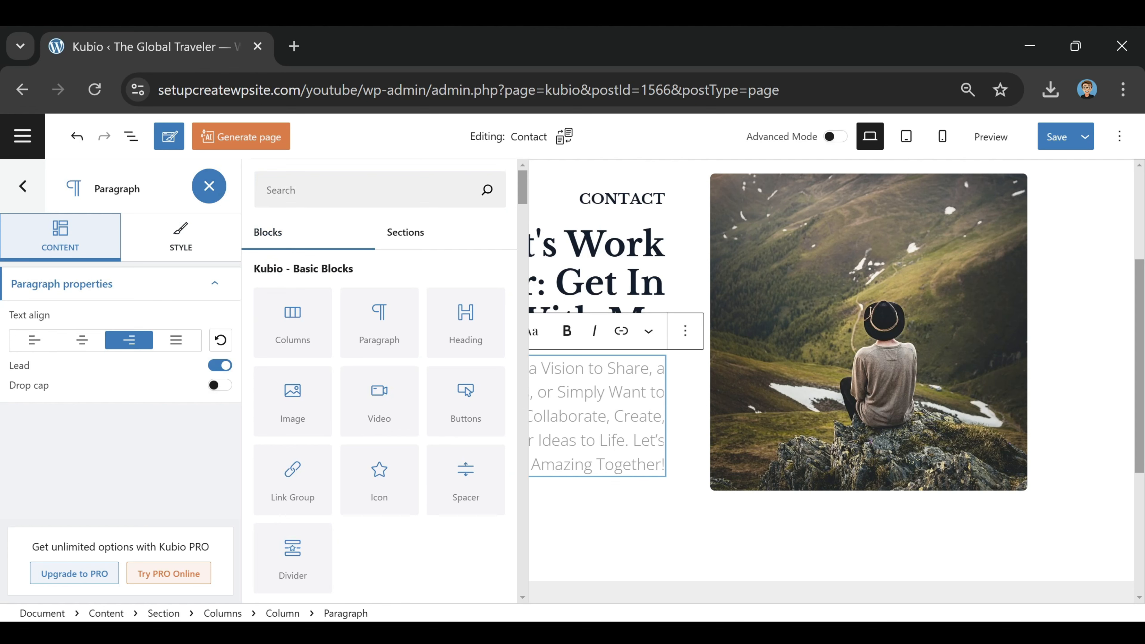
left_click(379, 189)
type("socia")
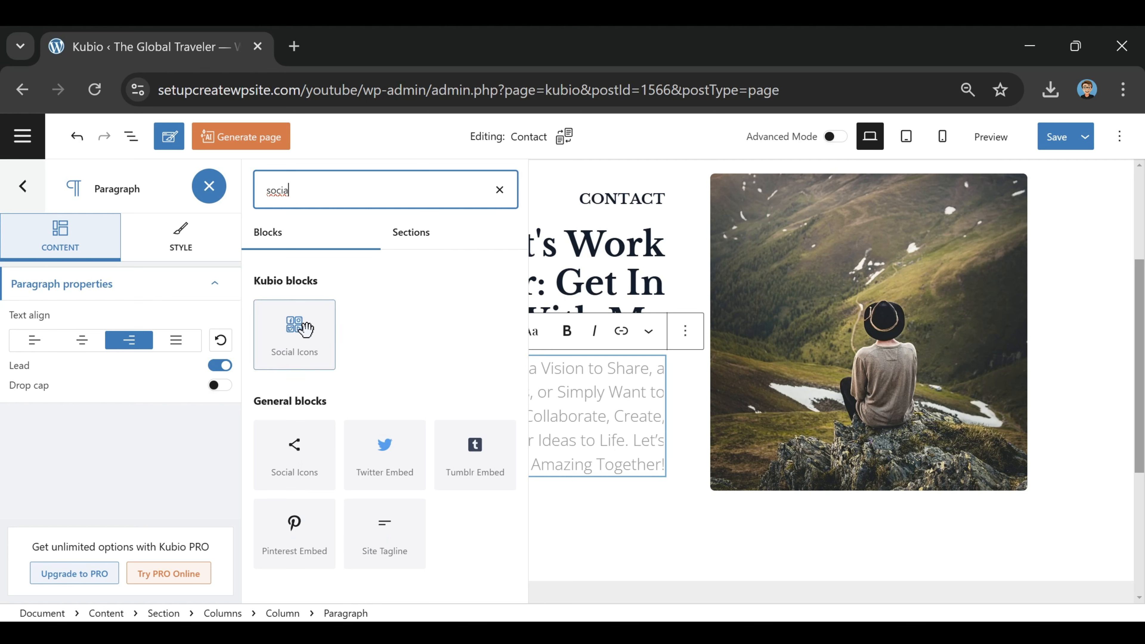
left_click_drag(294, 334, 505, 478)
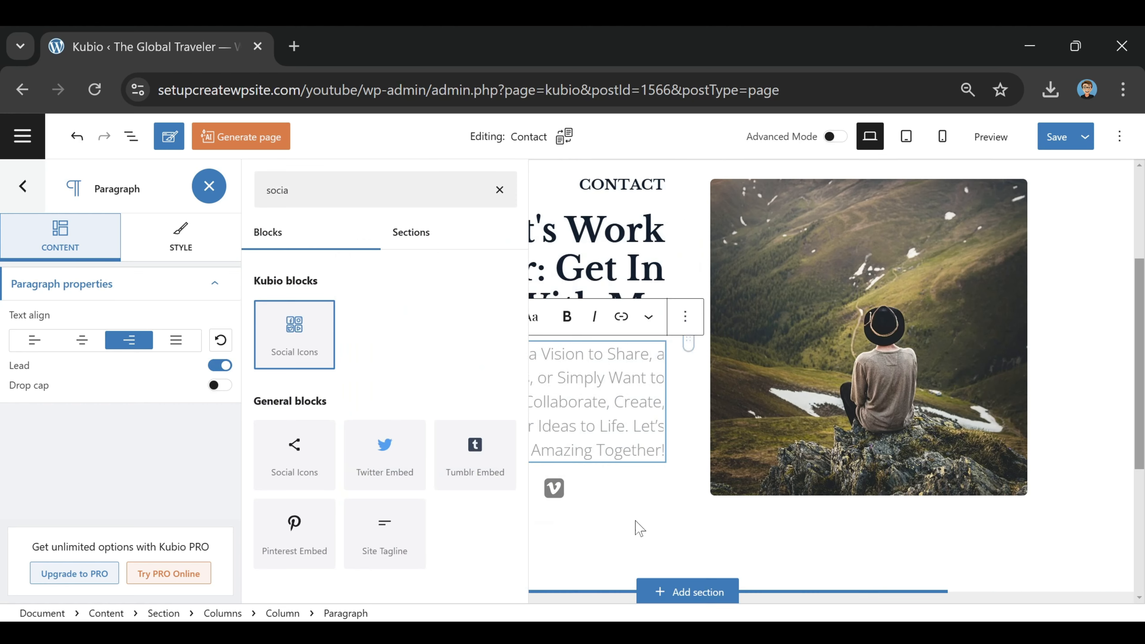
left_click(621, 537)
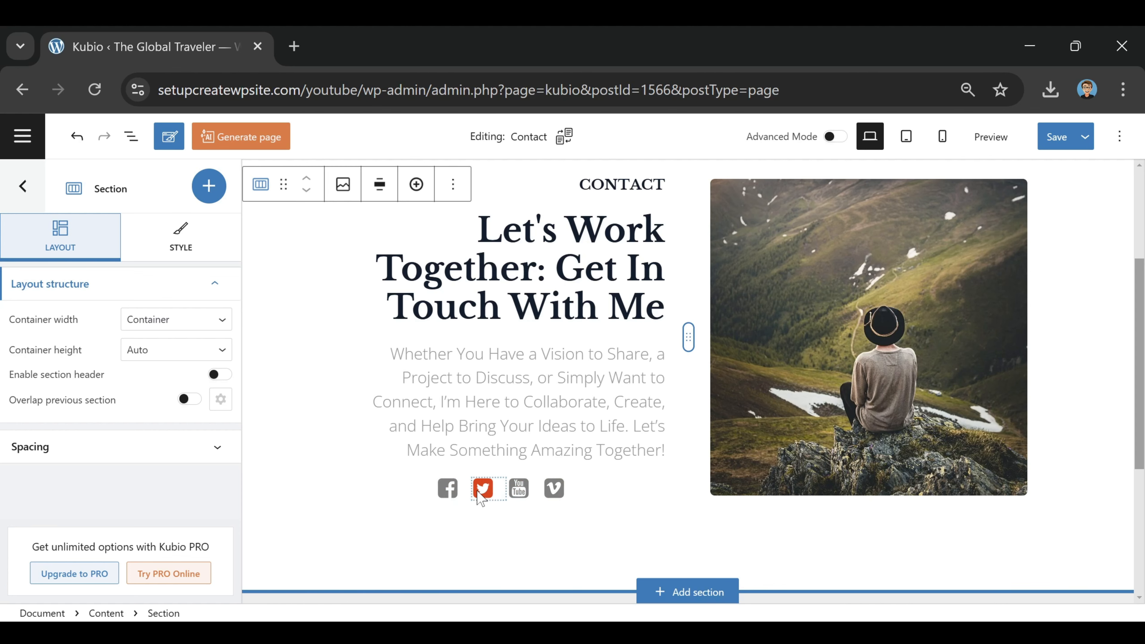
Step: Replace the Vimeo icon, item 4 of the Contact section's social icons, with Font Awesome's Instagram icon by searching for "insta"
left_click(519, 488)
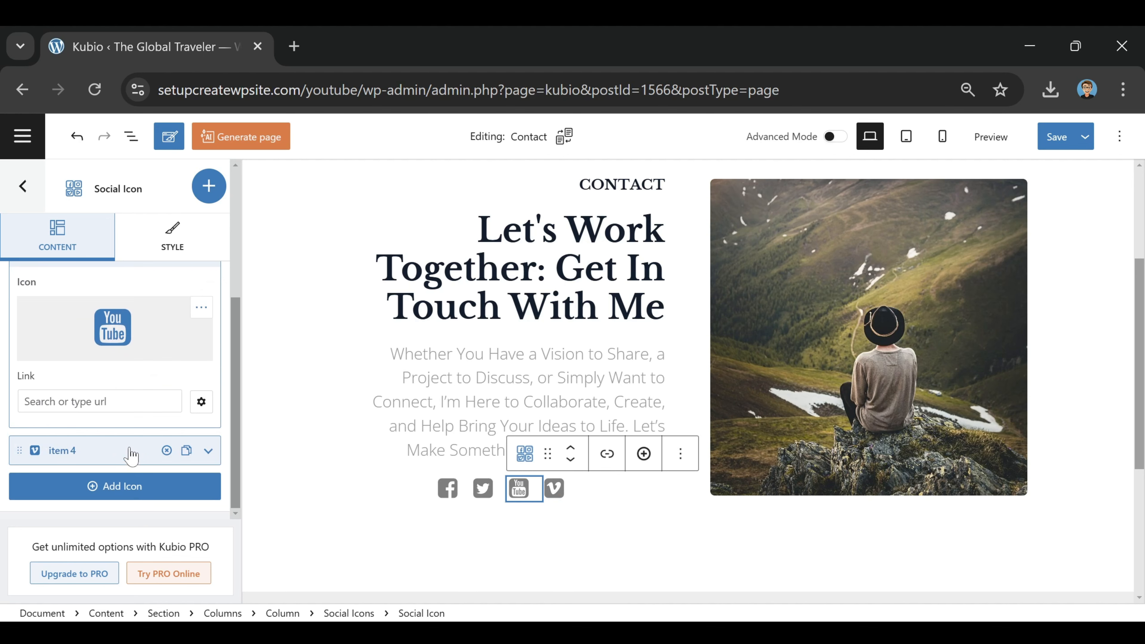
left_click(128, 453)
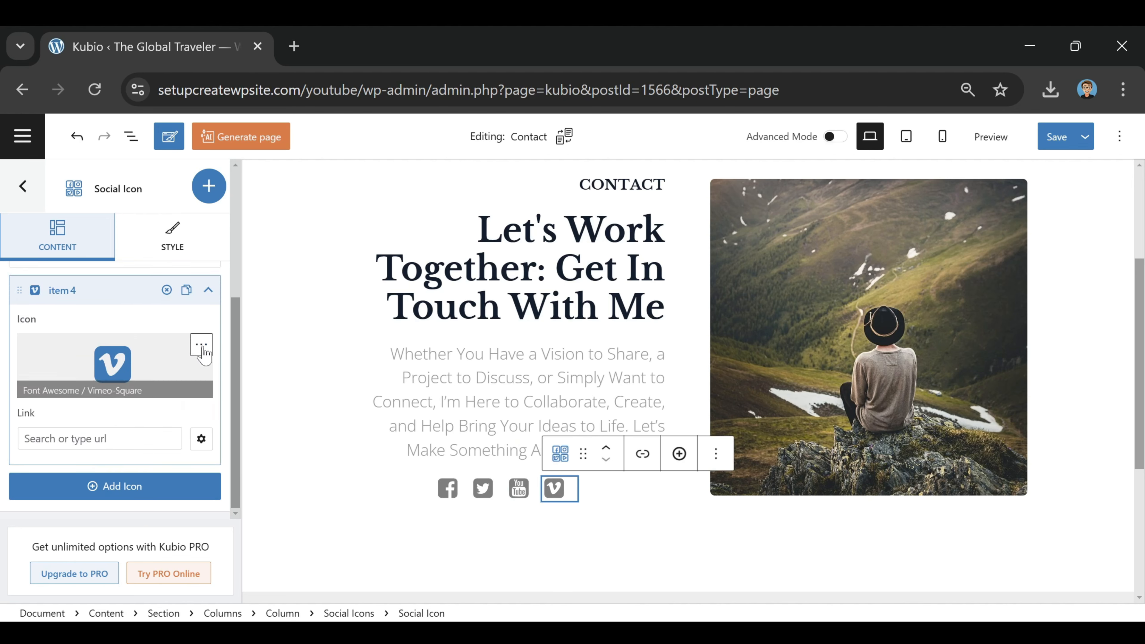
left_click(201, 345)
scroll(581, 496, "down", 5)
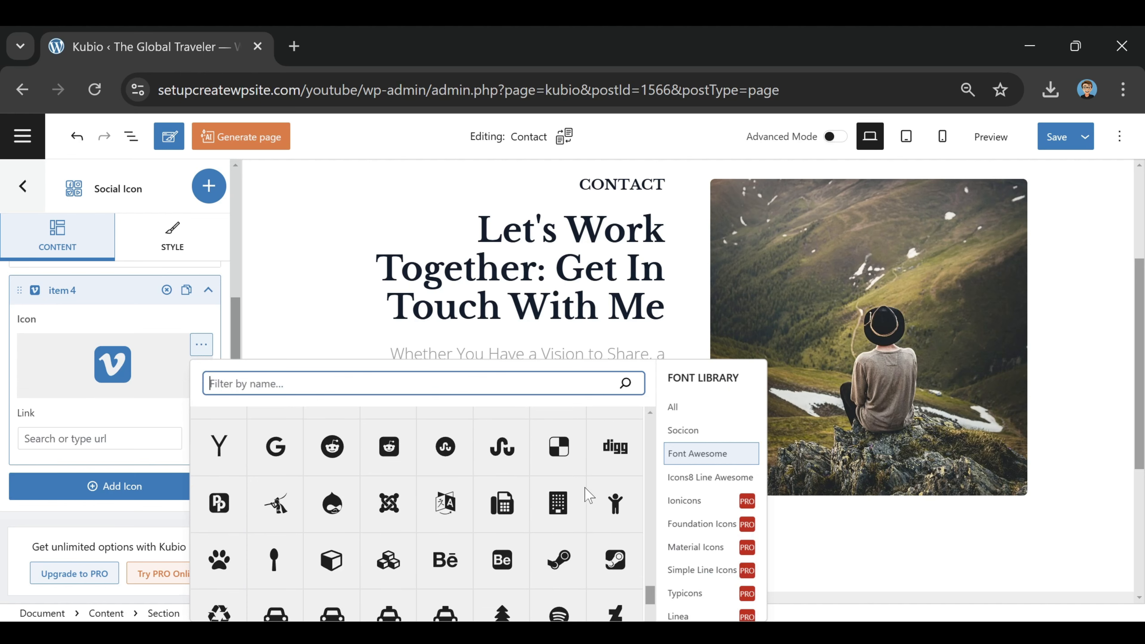
scroll(356, 516, "up", 10)
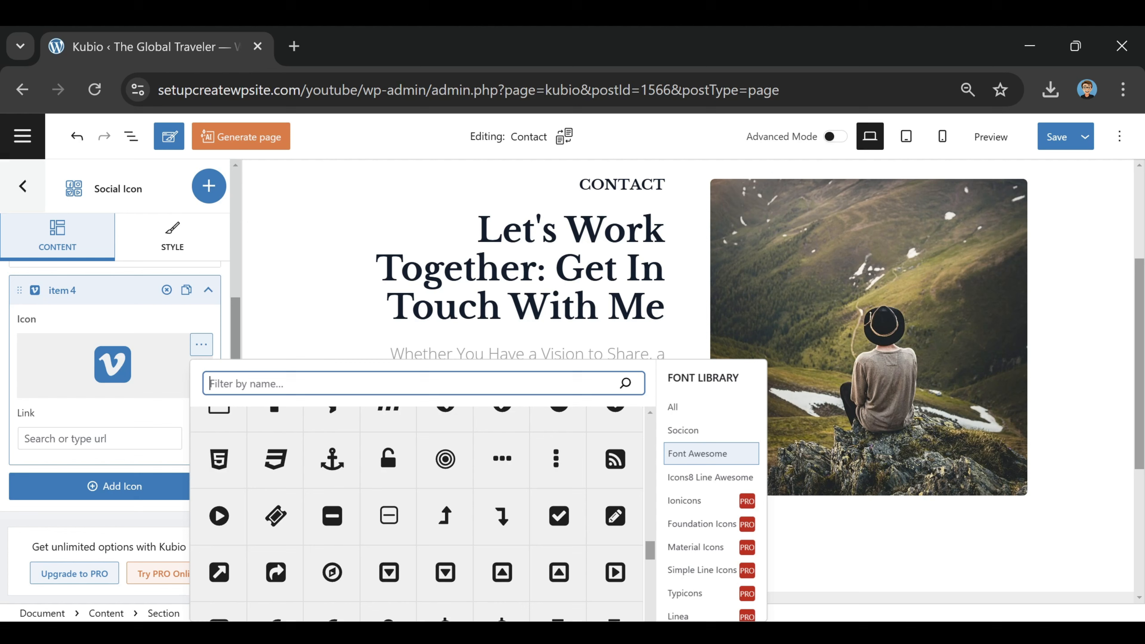
type("insta")
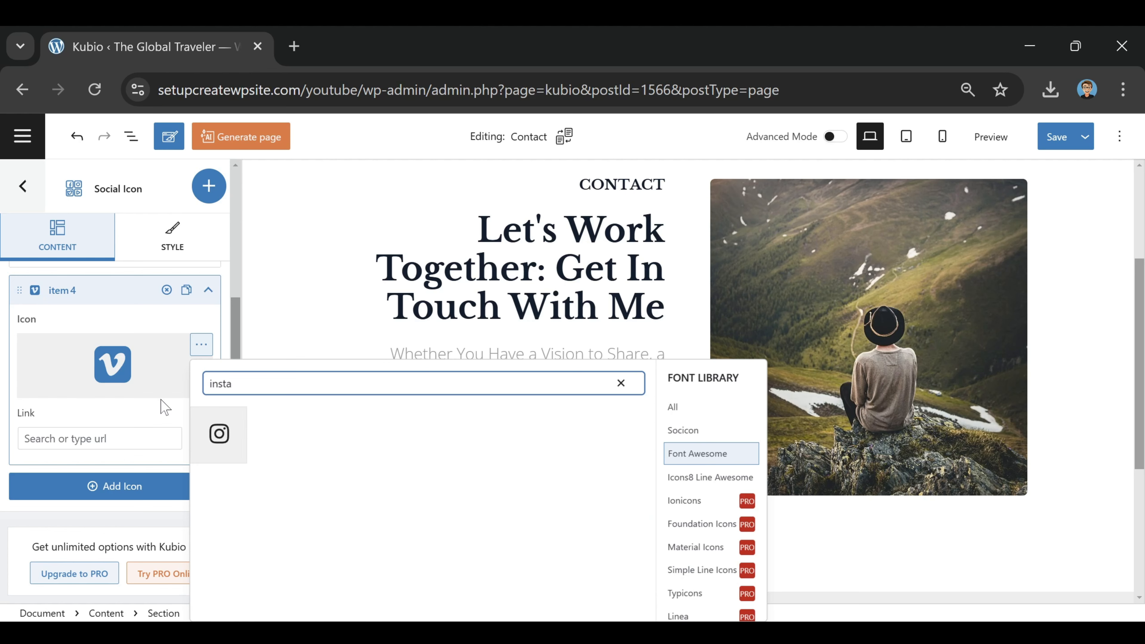
left_click(216, 426)
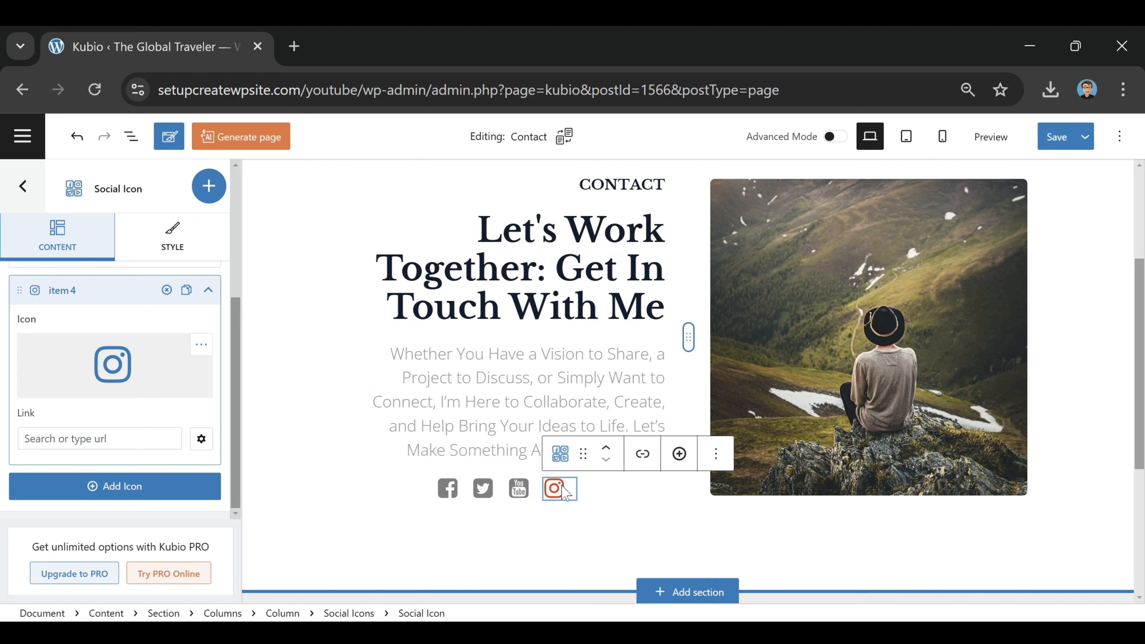
left_click(99, 438)
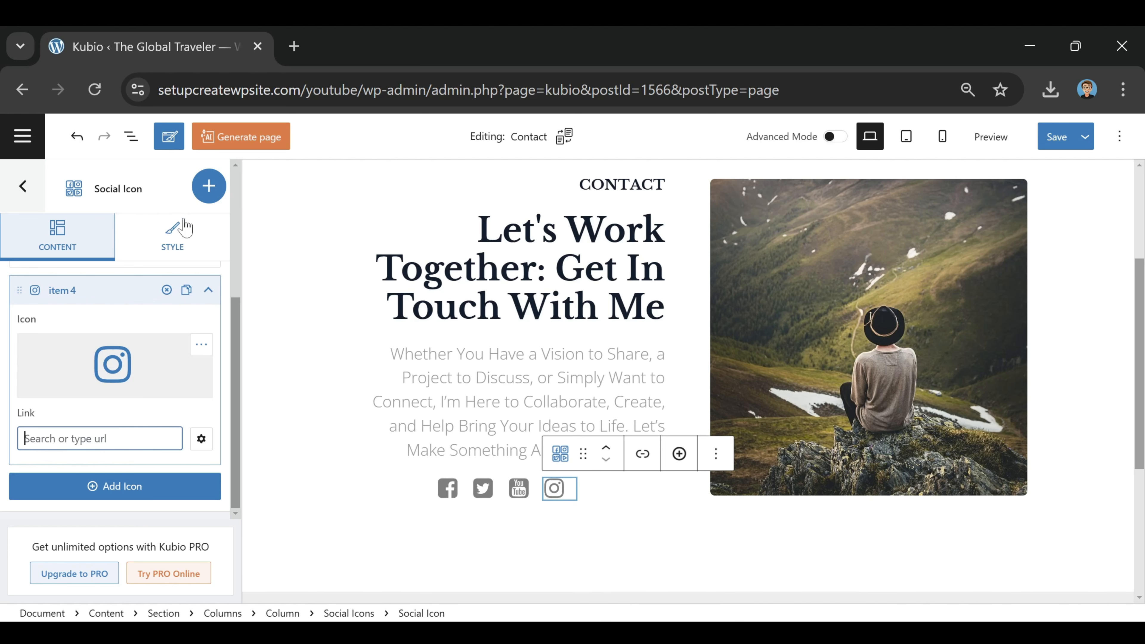
Step: Set the social icons' style type to Official after trying the Individual style
left_click(184, 228)
scroll(137, 436, "up", 4)
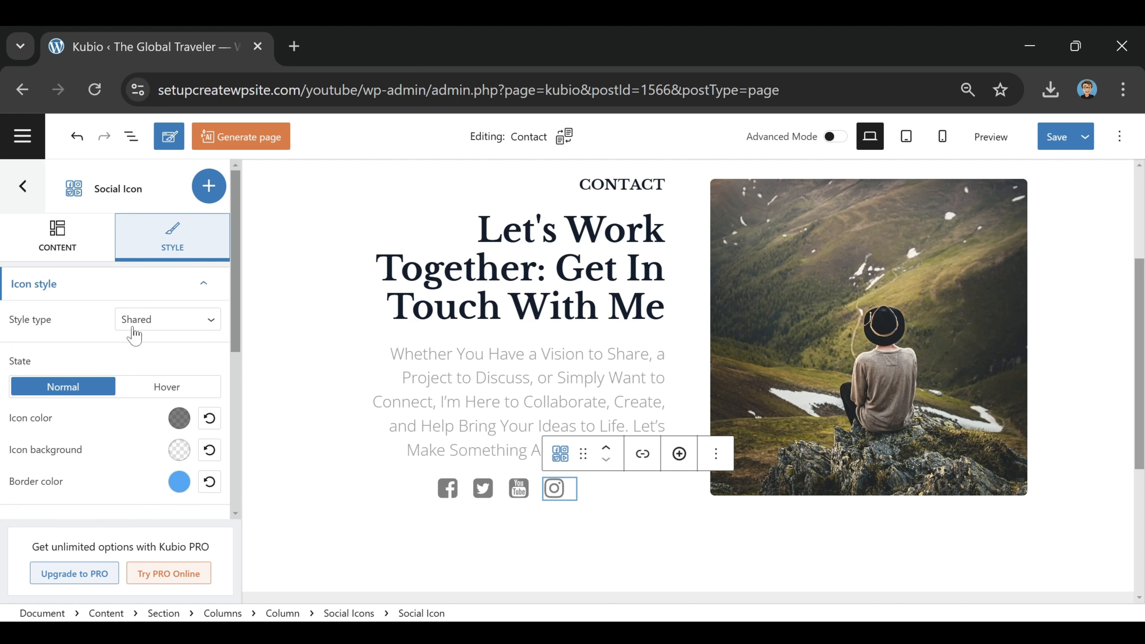
left_click(171, 324)
left_click(163, 355)
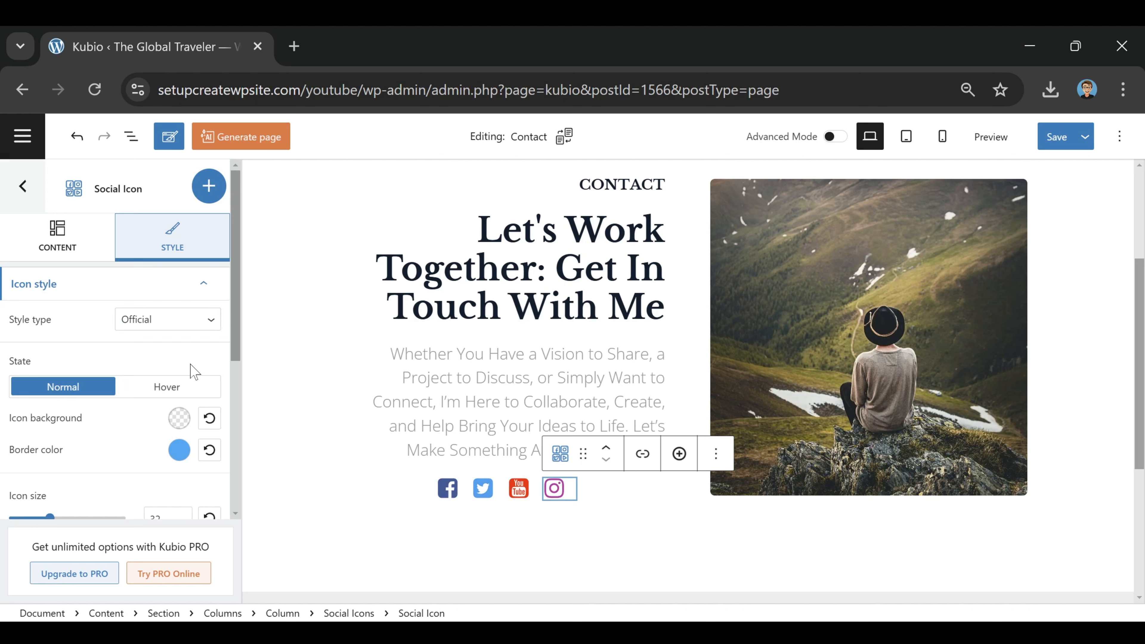
left_click(186, 321)
left_click(143, 400)
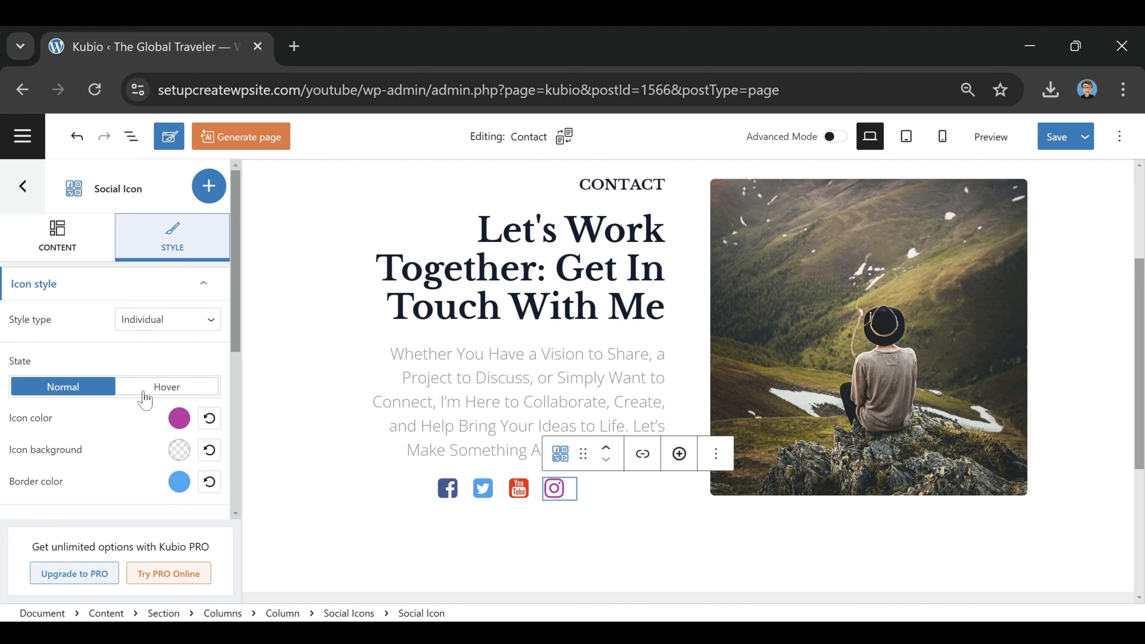
left_click(140, 324)
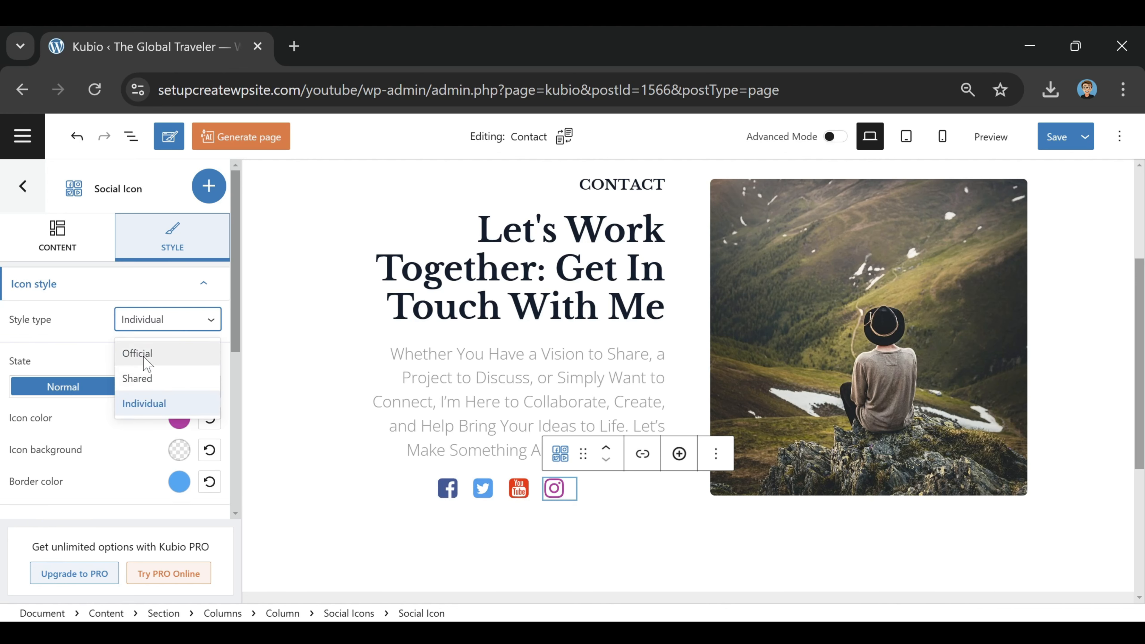
left_click(138, 355)
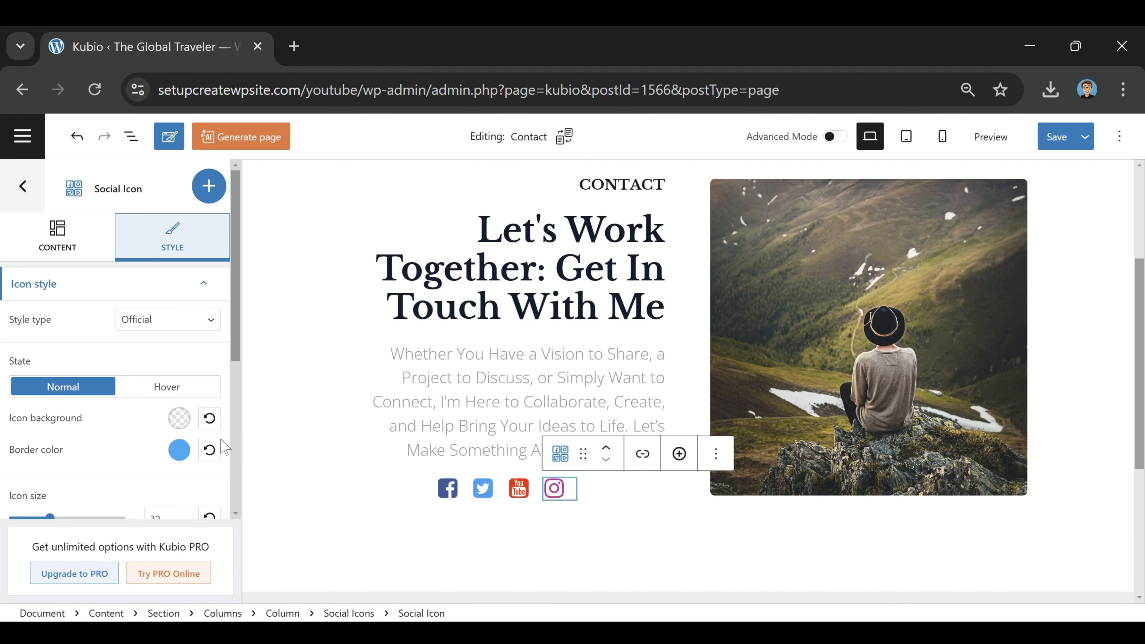
Step: Review the redesigned Contact page in the editor and save it
scroll(587, 341, "up", 2)
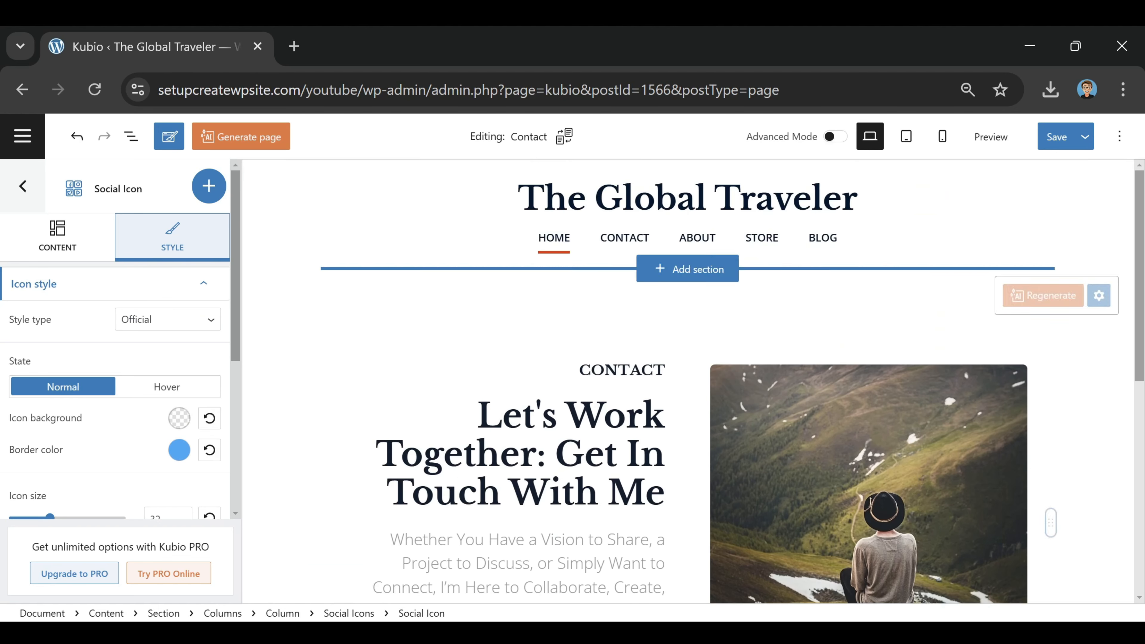
scroll(628, 453, "down", 6)
scroll(624, 444, "up", 6)
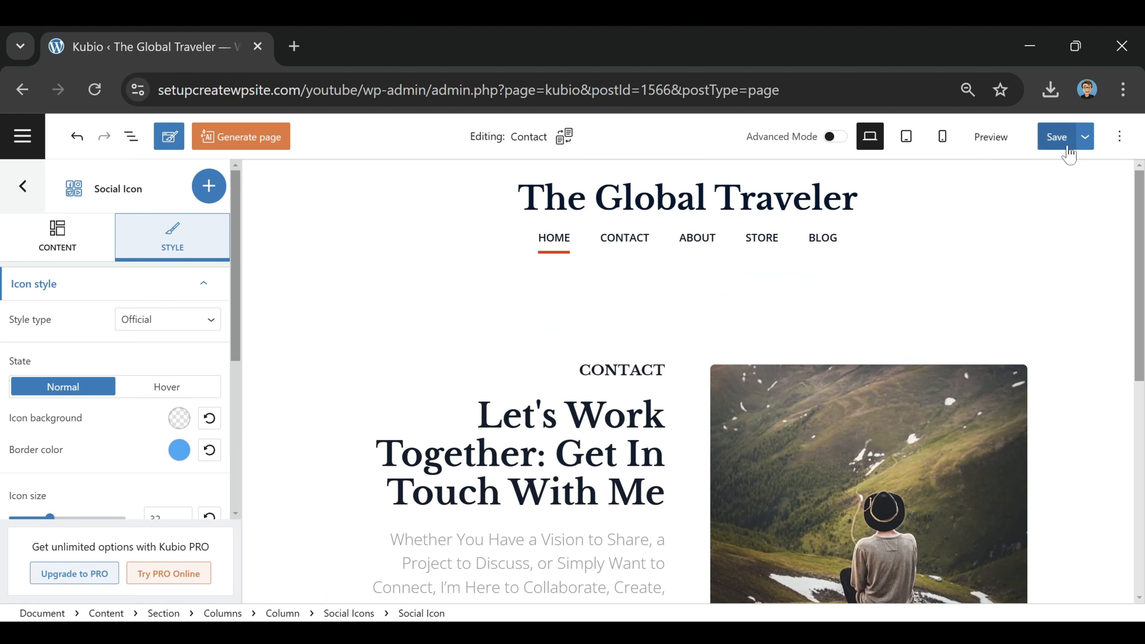
left_click(1049, 140)
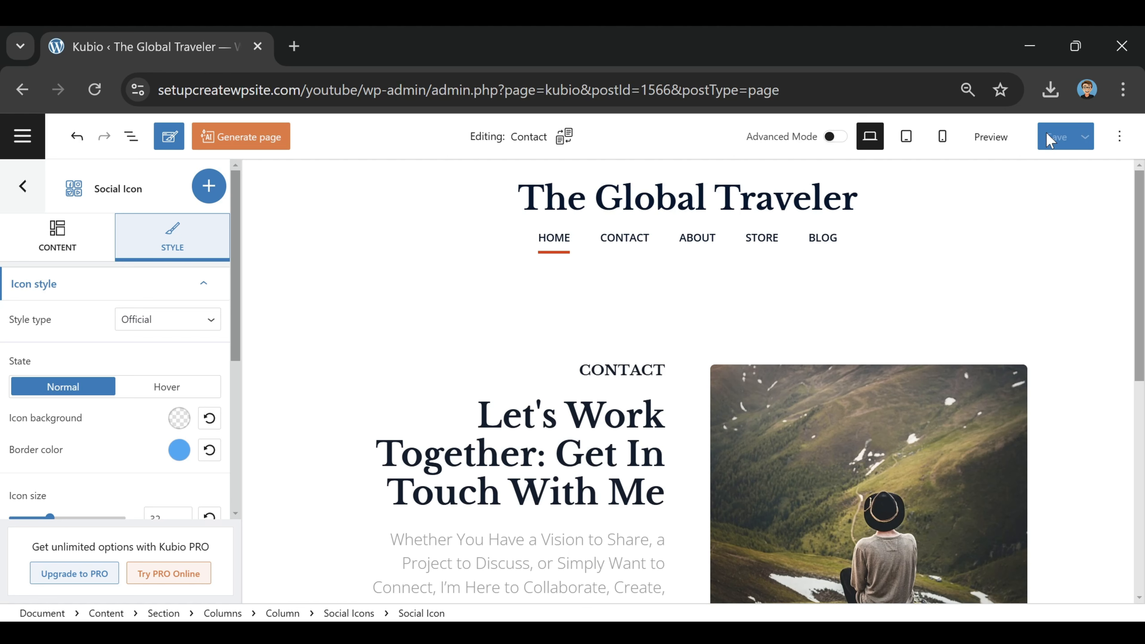
Step: Preview the saved Contact page, check its layout and social icons down to the footer, and close the preview
left_click(989, 138)
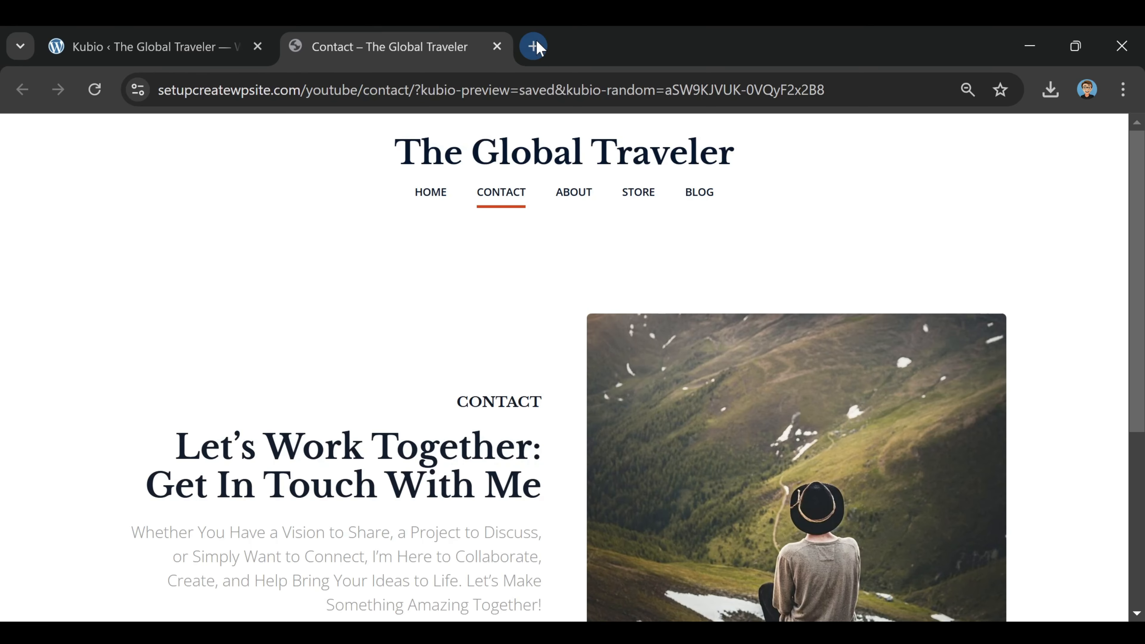
scroll(268, 146, "down", 6)
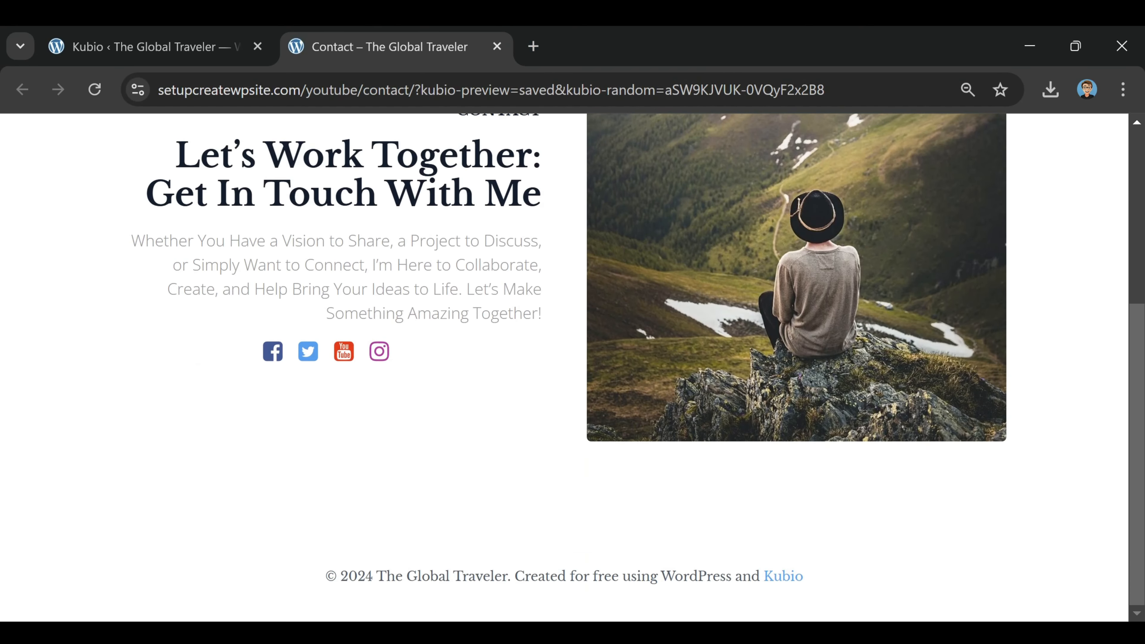
scroll(757, 333, "up", 4)
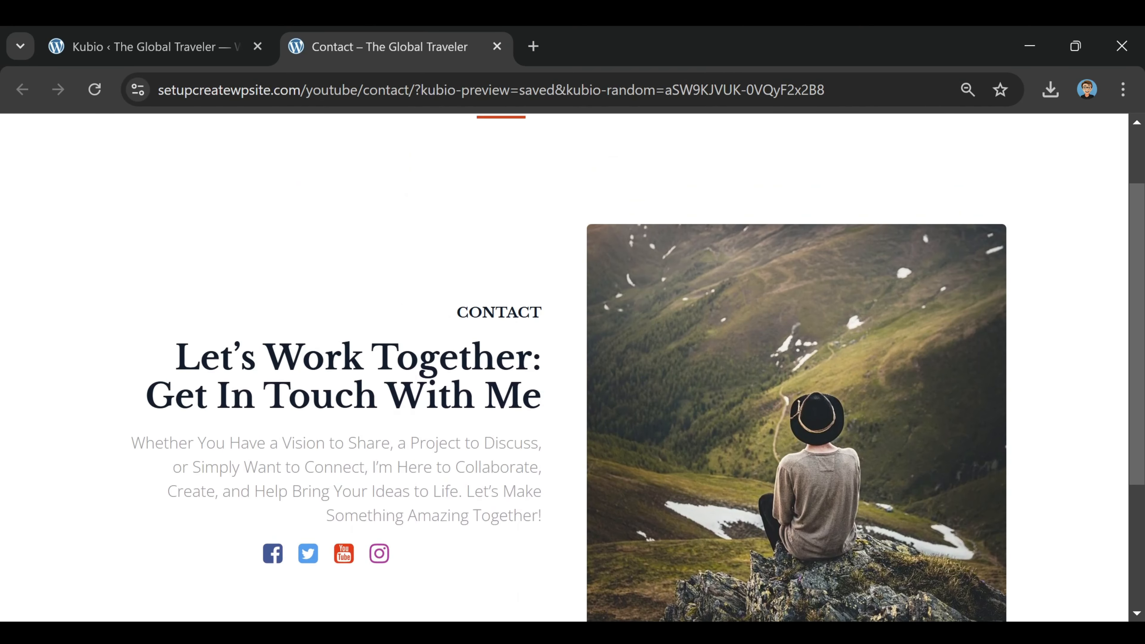
scroll(420, 351, "up", 2)
left_click(496, 47)
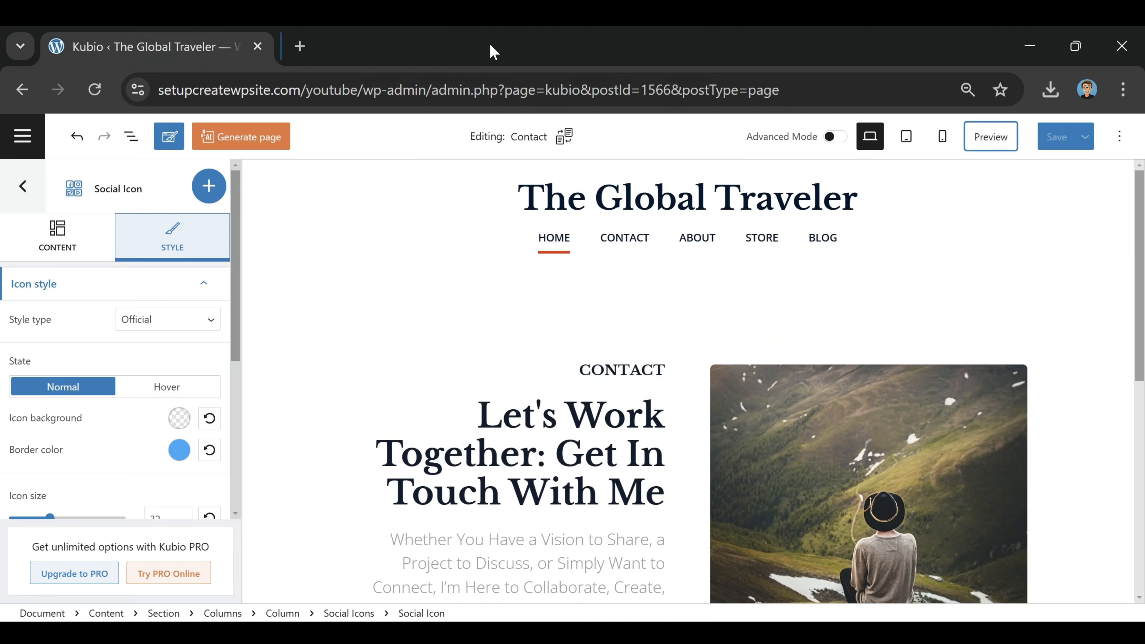
Step: Open the About page from the site's page list for editing
left_click(21, 137)
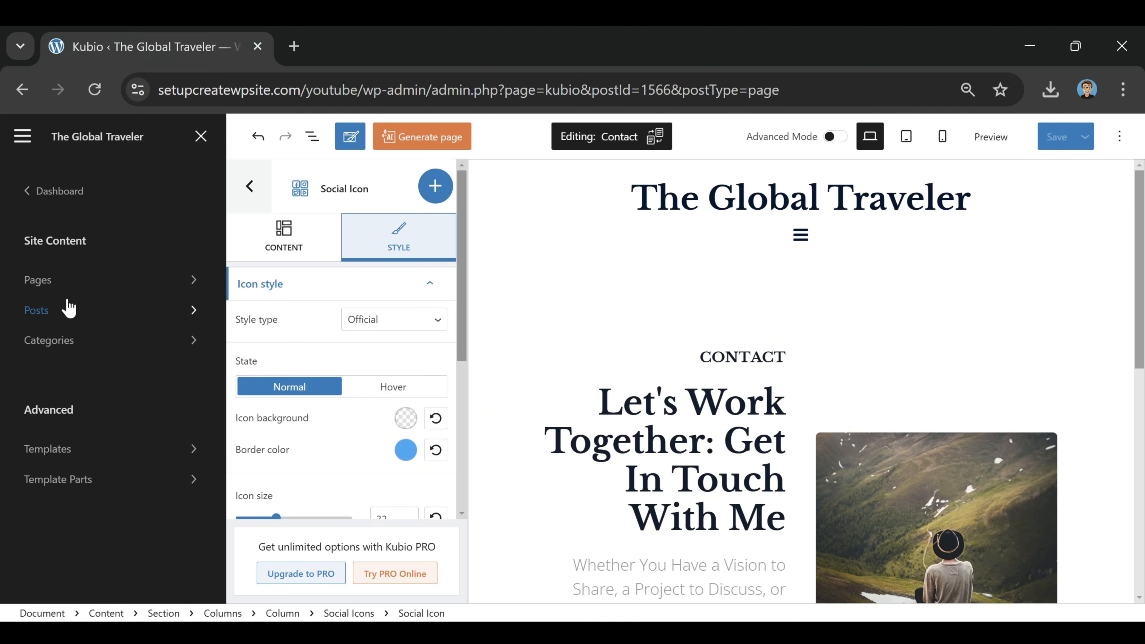
left_click(63, 282)
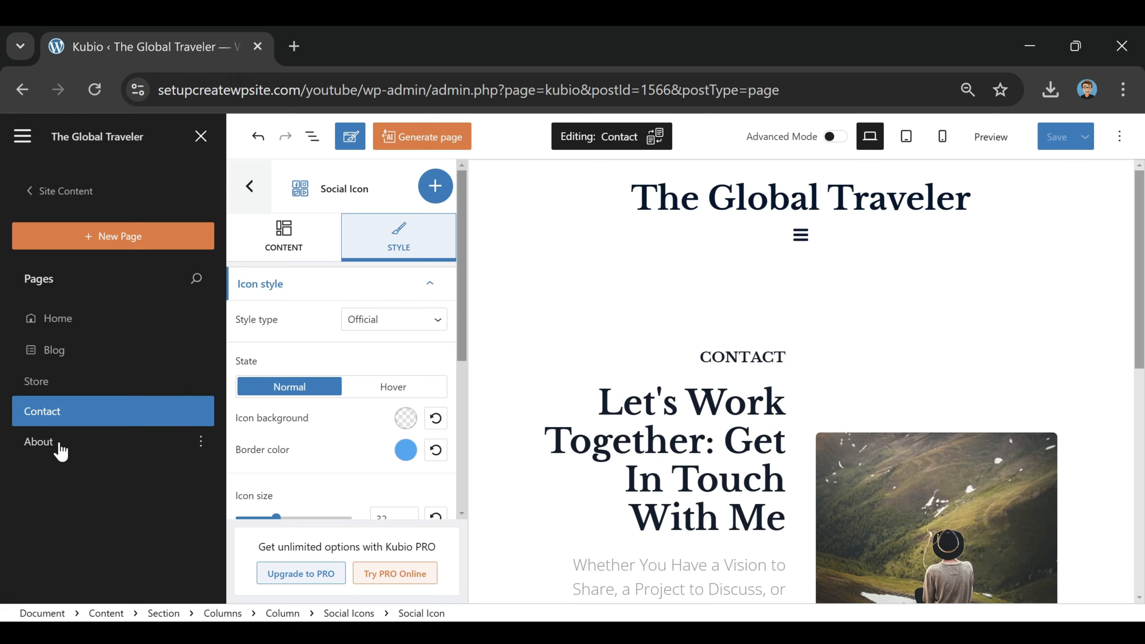
left_click(61, 446)
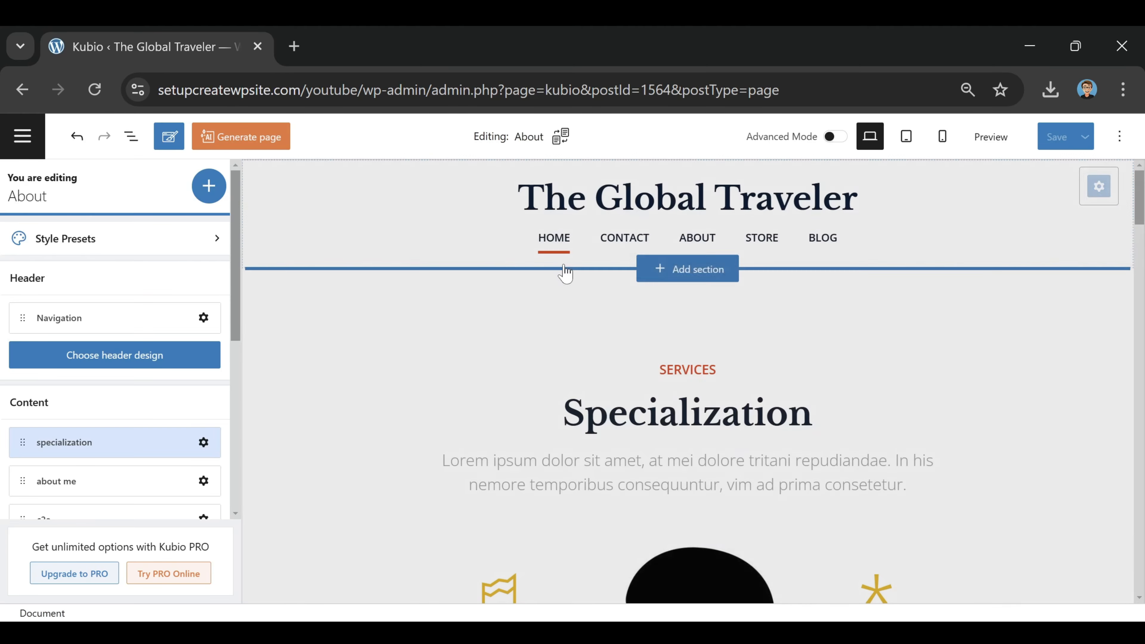
left_click(687, 269)
left_click(700, 410)
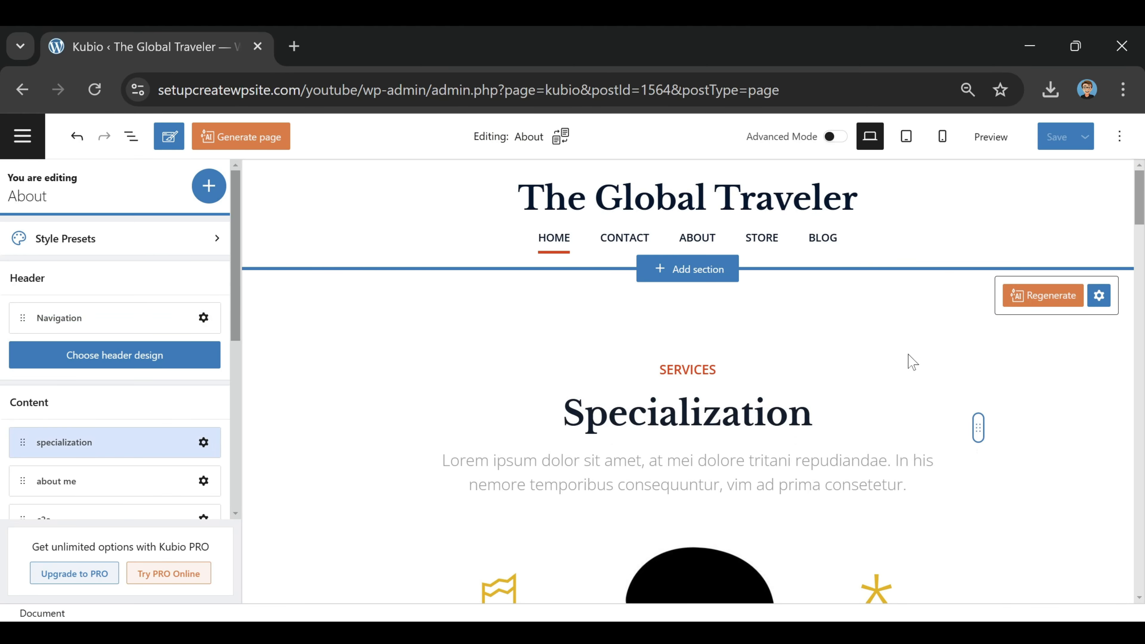
Step: Delete the Specialization services section from the About page
left_click(257, 291)
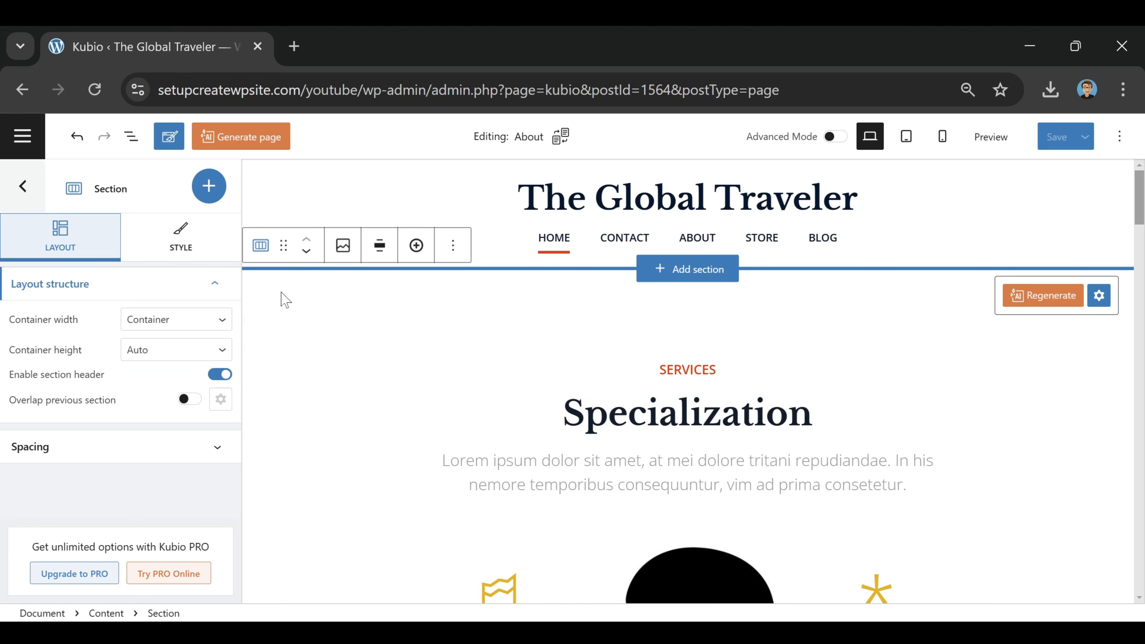
left_click(456, 247)
scroll(500, 496, "down", 1)
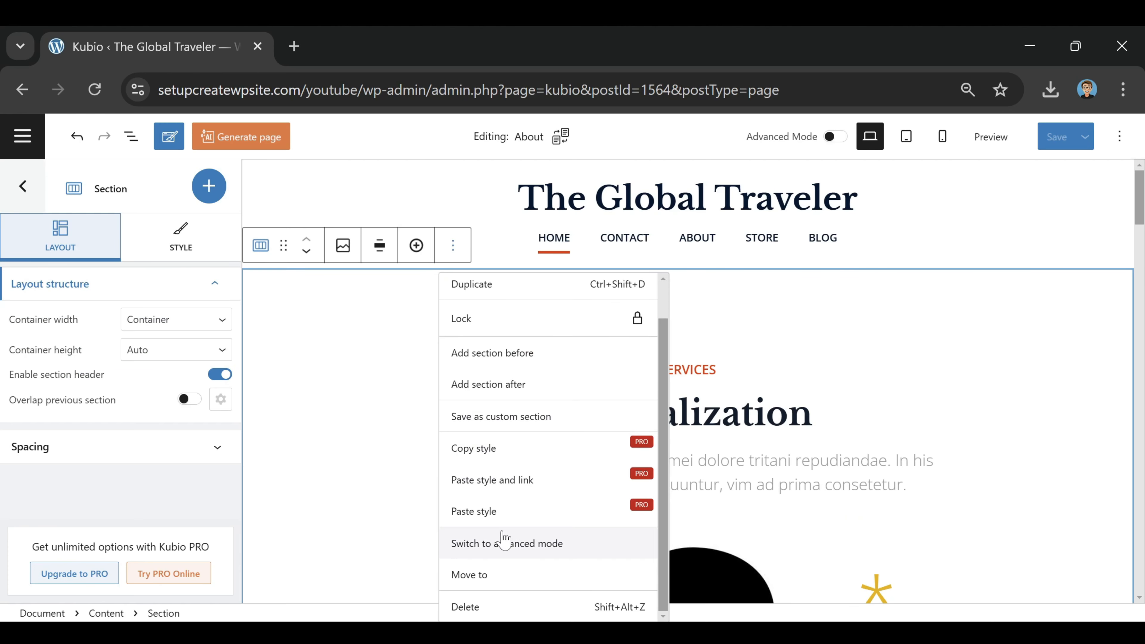
left_click(477, 606)
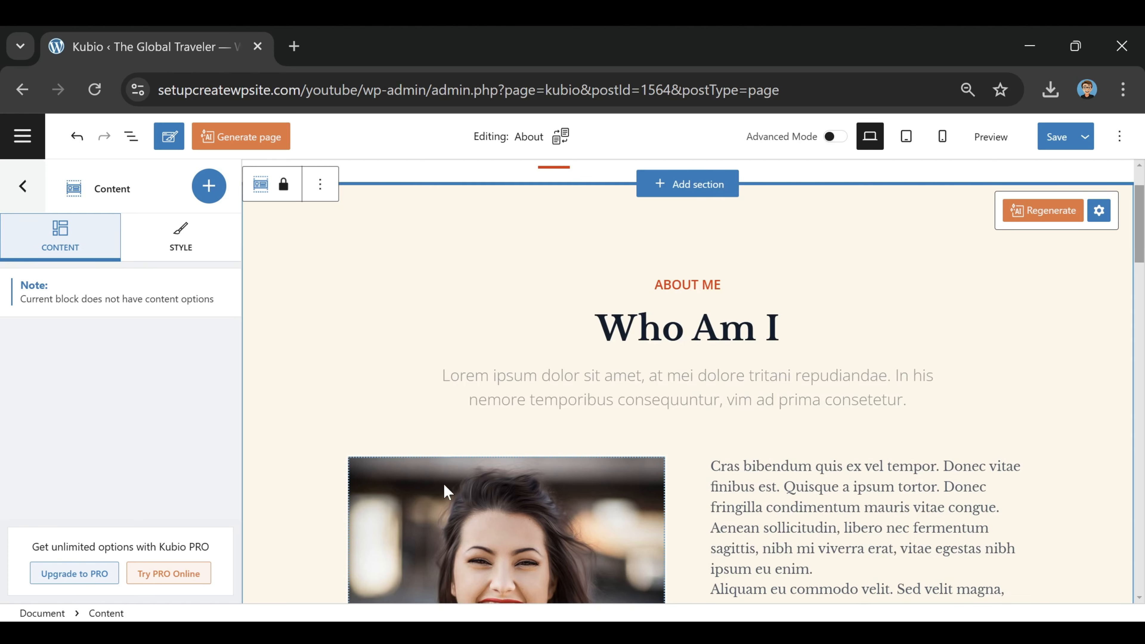
Step: Delete the Who Am I section with the beige background from the About page
left_click(322, 182)
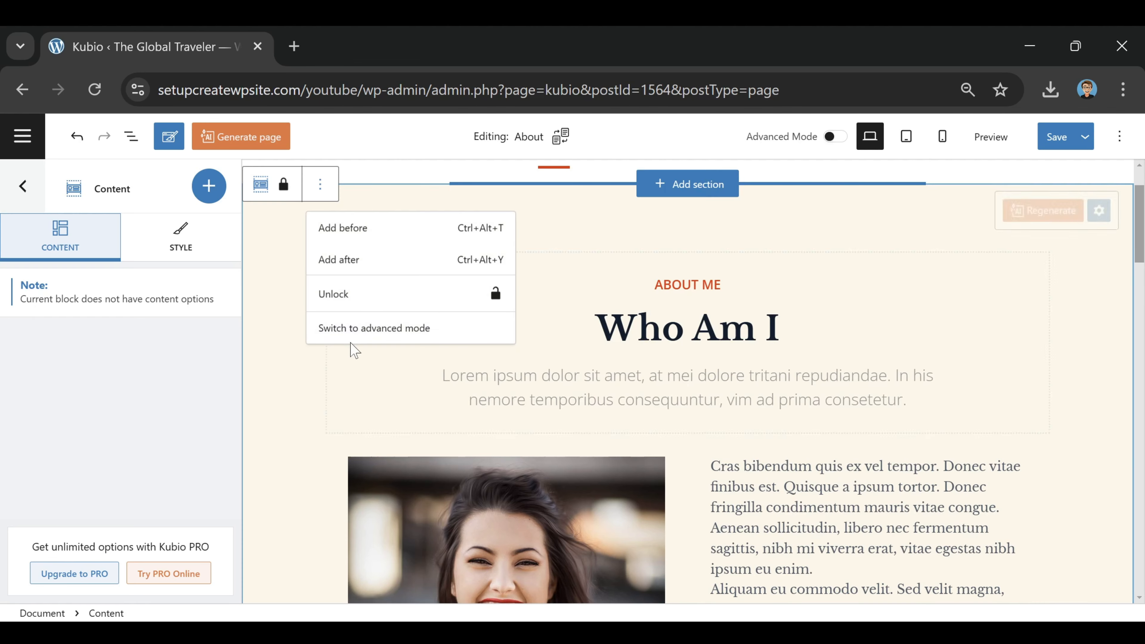
left_click(264, 232)
left_click(453, 184)
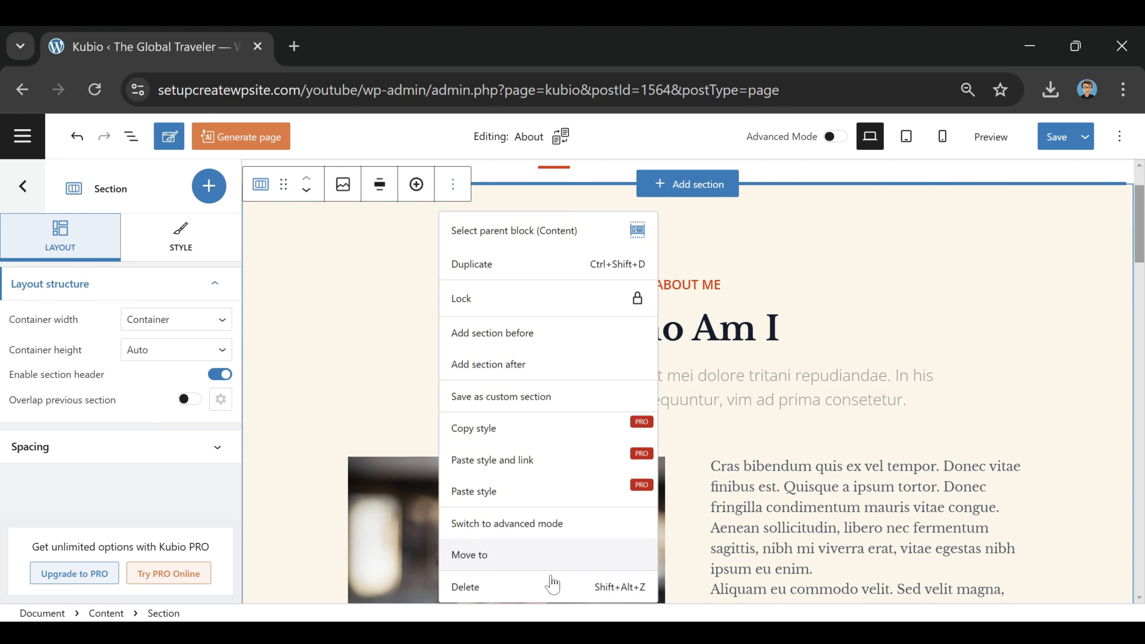
left_click(524, 587)
Step: Delete the Ready To Get Started? section with the typewriter background from the About page
left_click(276, 203)
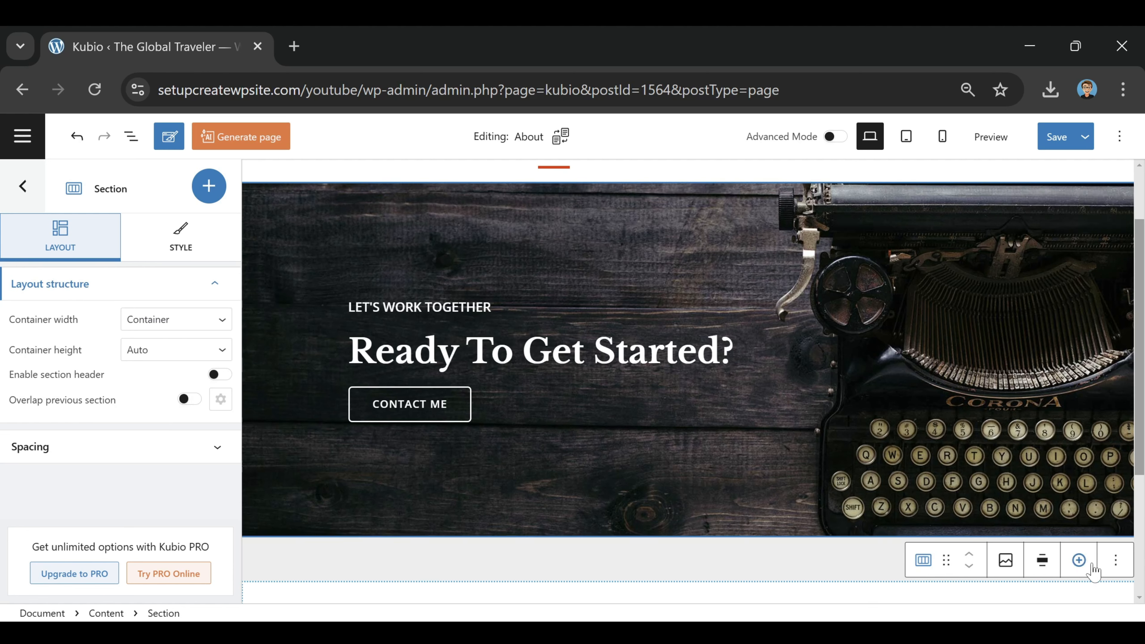
left_click(1116, 559)
left_click(995, 520)
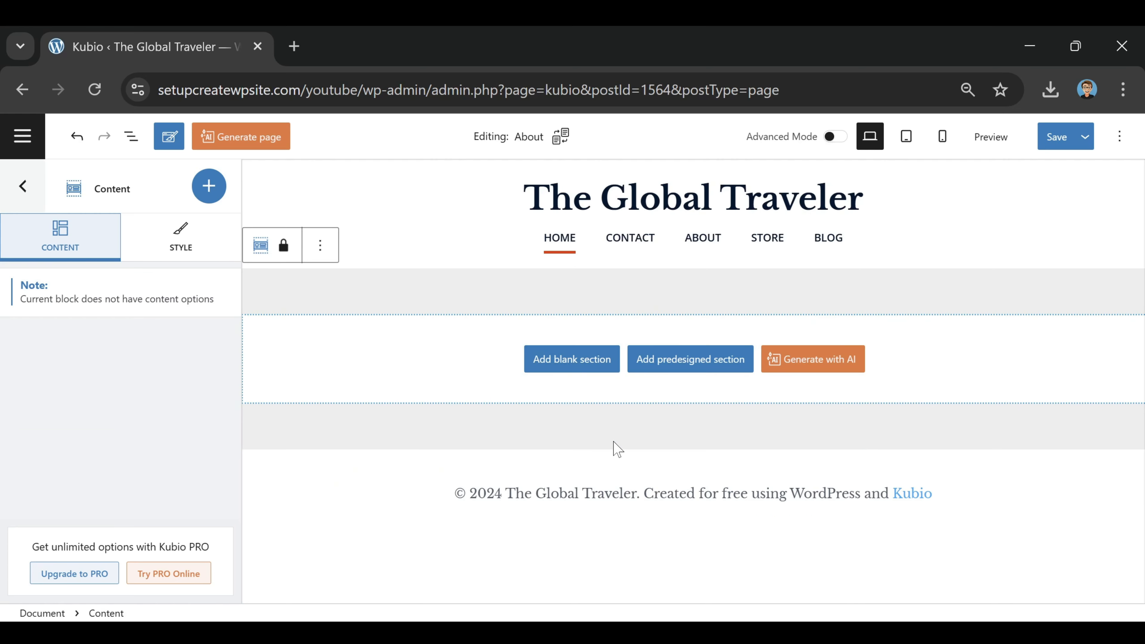
Step: Add the predesigned About section flat-free-about-image-left to the empty About page
left_click(672, 366)
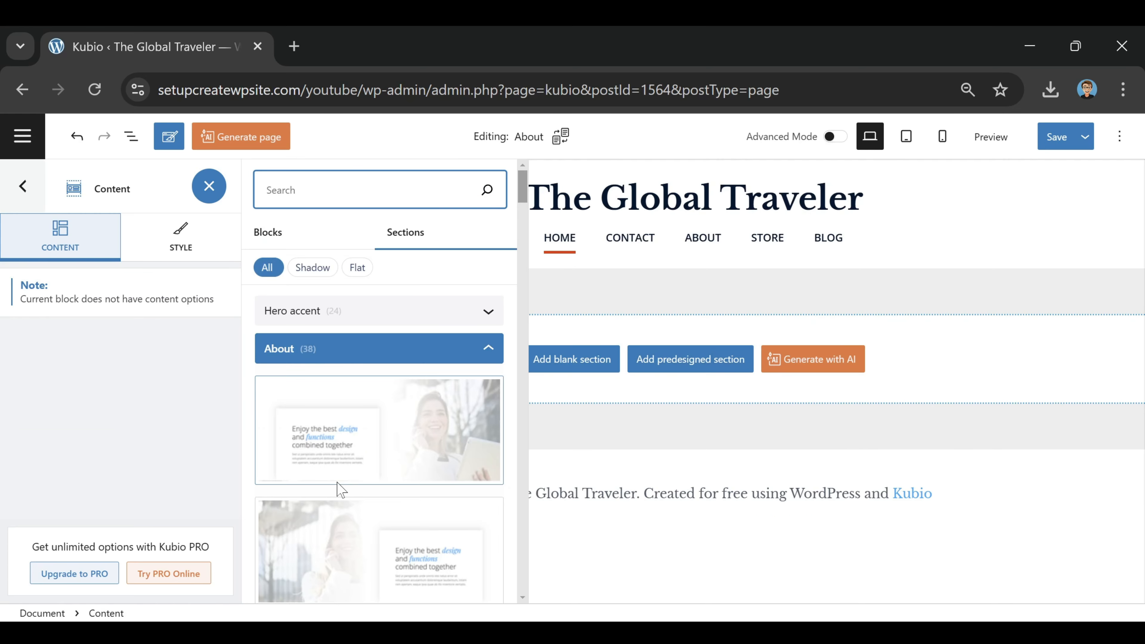
scroll(341, 485, "down", 5)
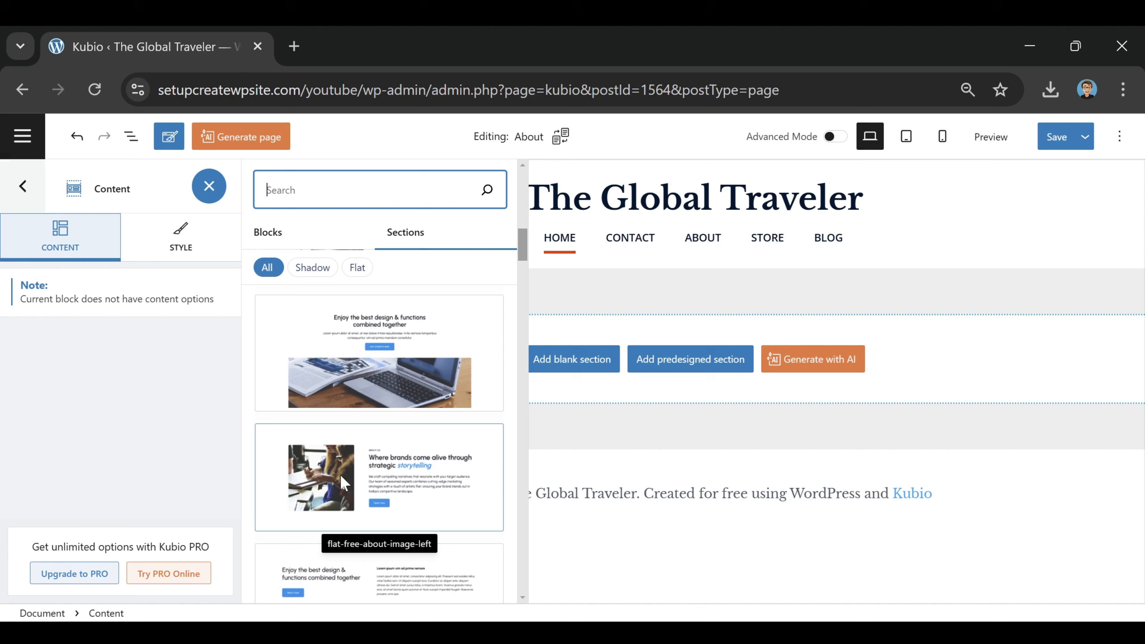
left_click(335, 471)
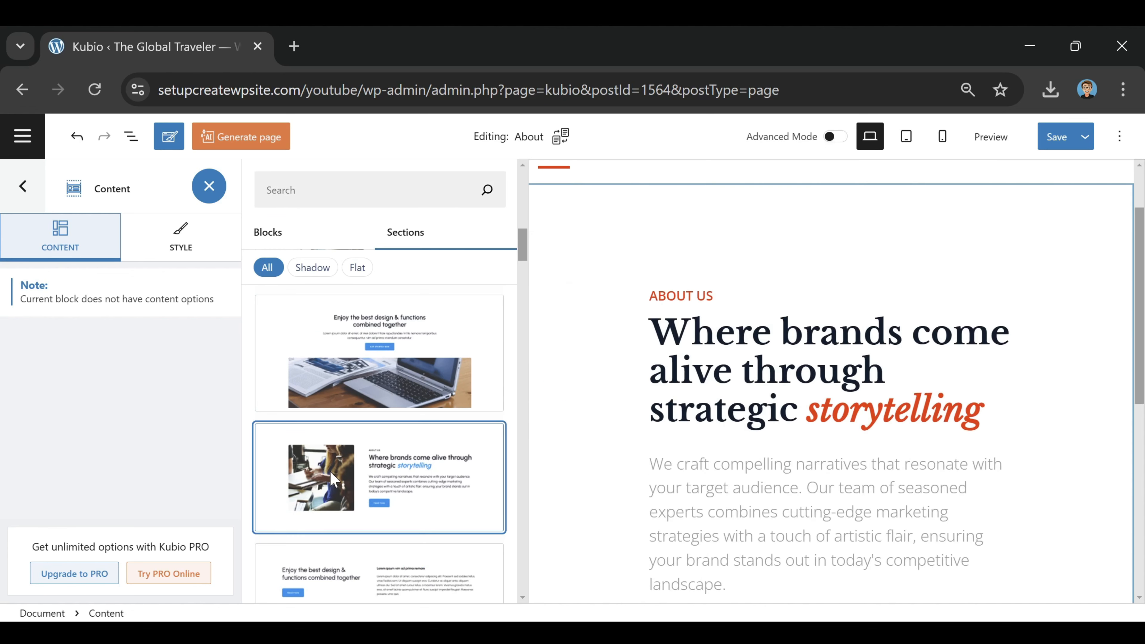
left_click(636, 243)
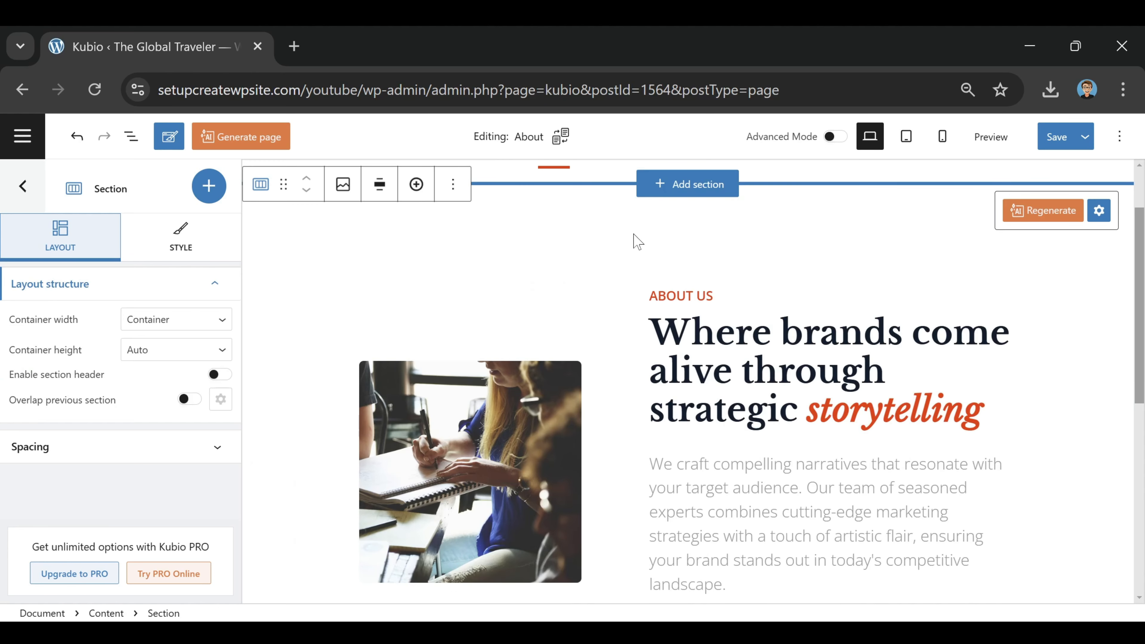
scroll(830, 298, "down", 2)
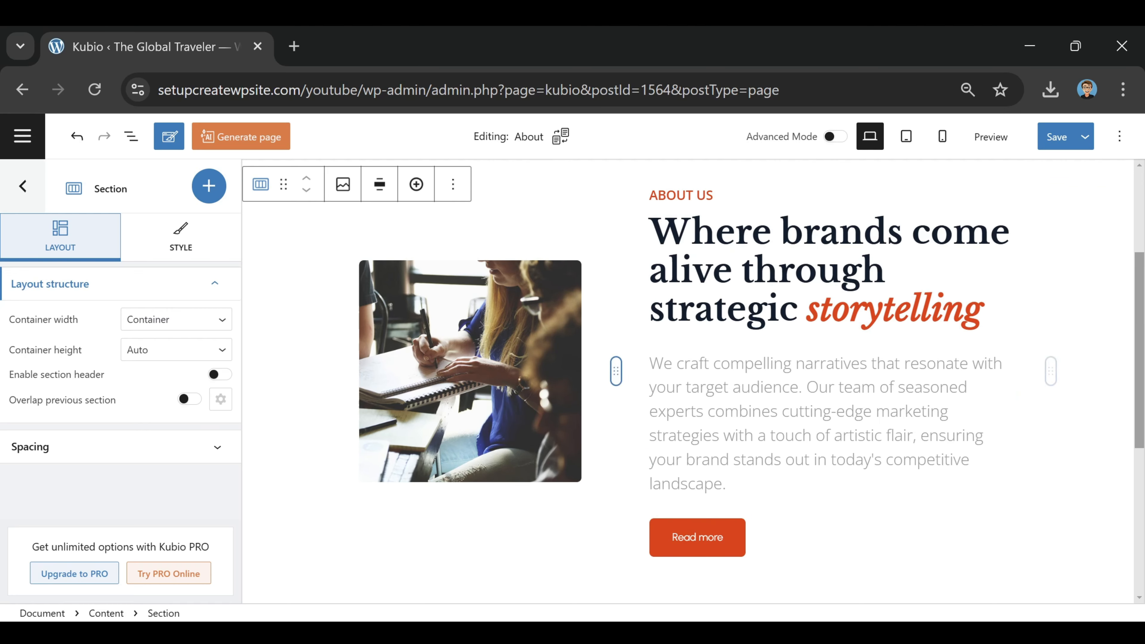
Step: Replace the About section's image with 55.jpg, the hiker in the yellow jacket, from the media library
double_click(558, 312)
left_click(192, 447)
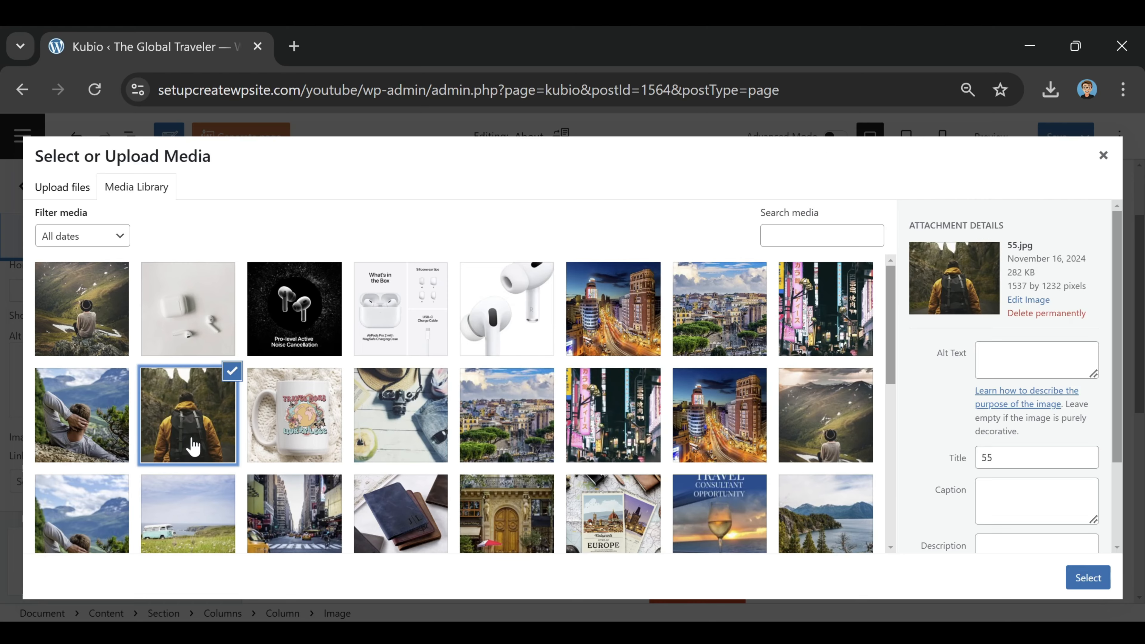
left_click(1087, 578)
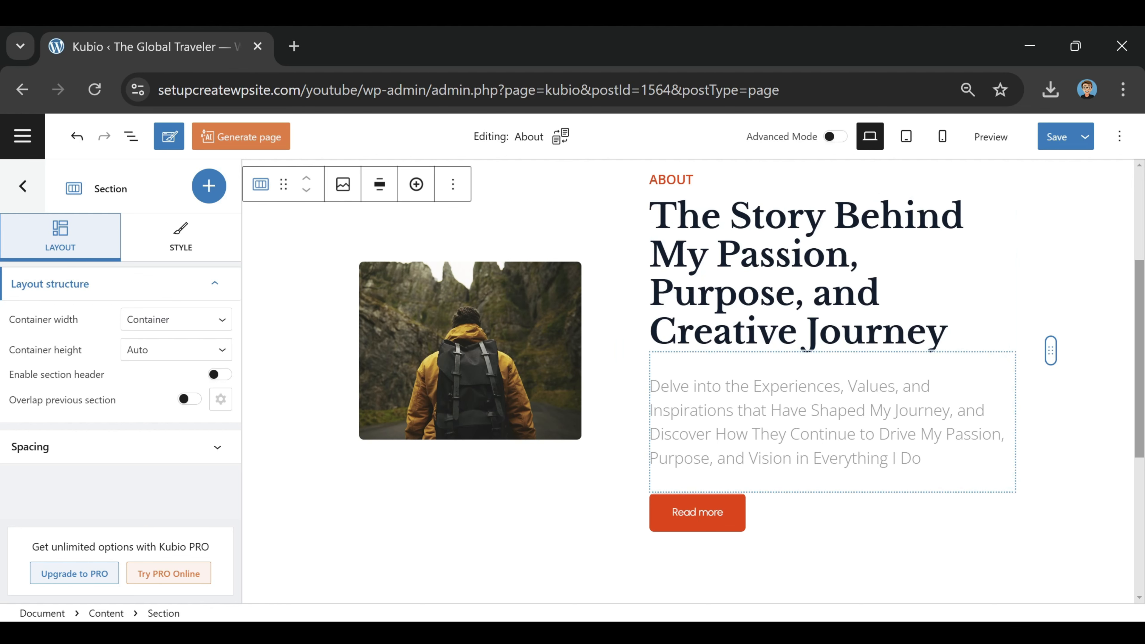
Step: Delete the button group containing Read more from the About section
left_click(784, 523)
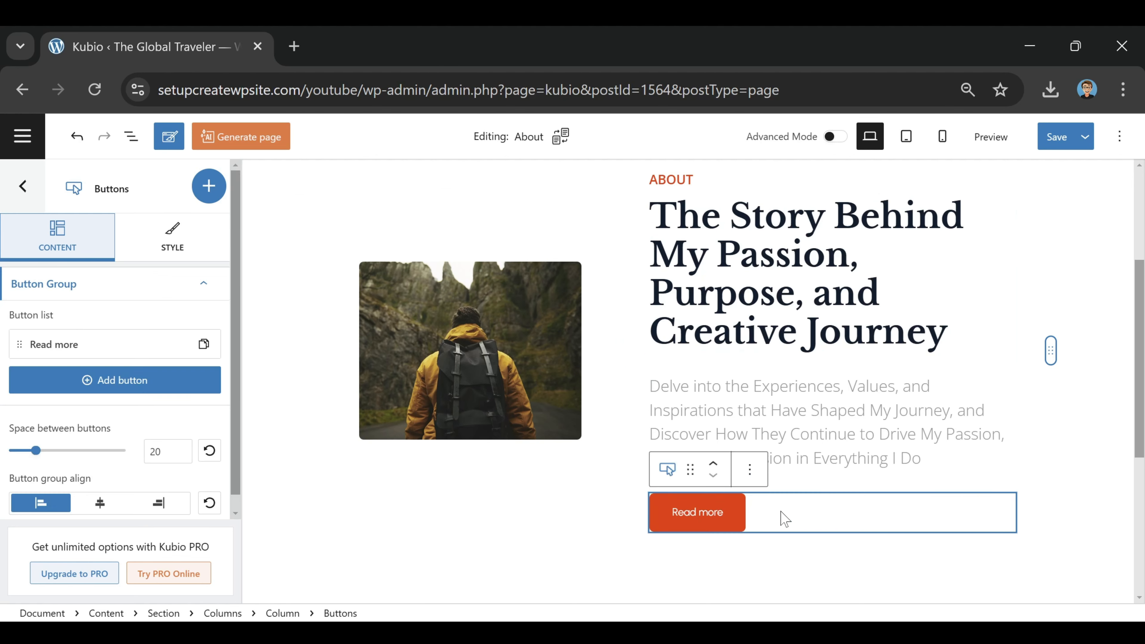
left_click(750, 470)
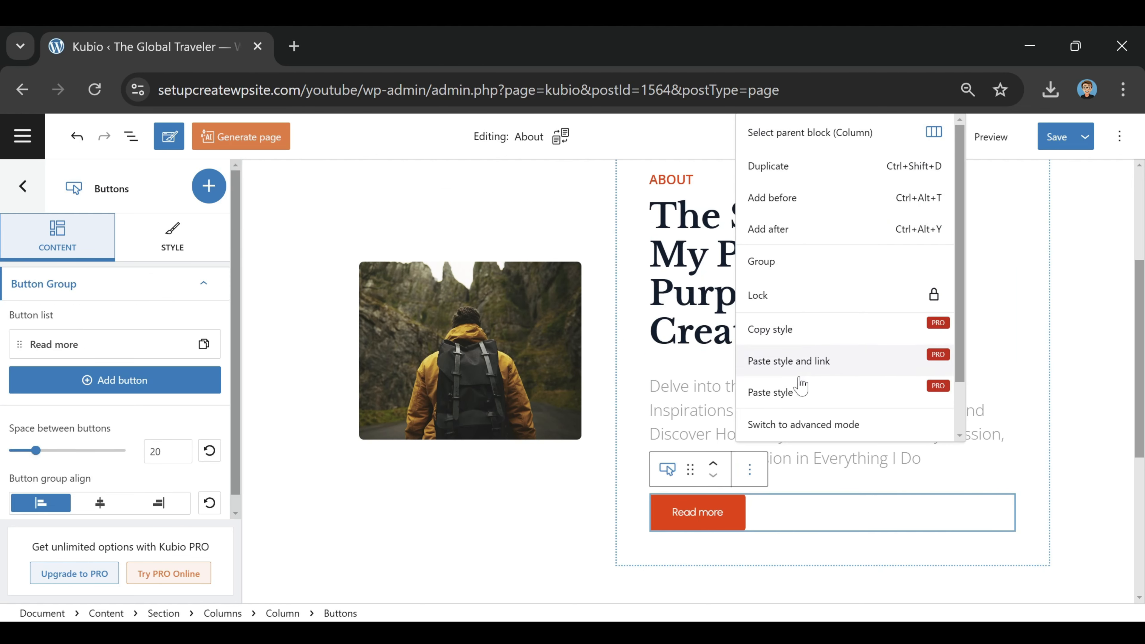
scroll(801, 386, "down", 2)
left_click(786, 424)
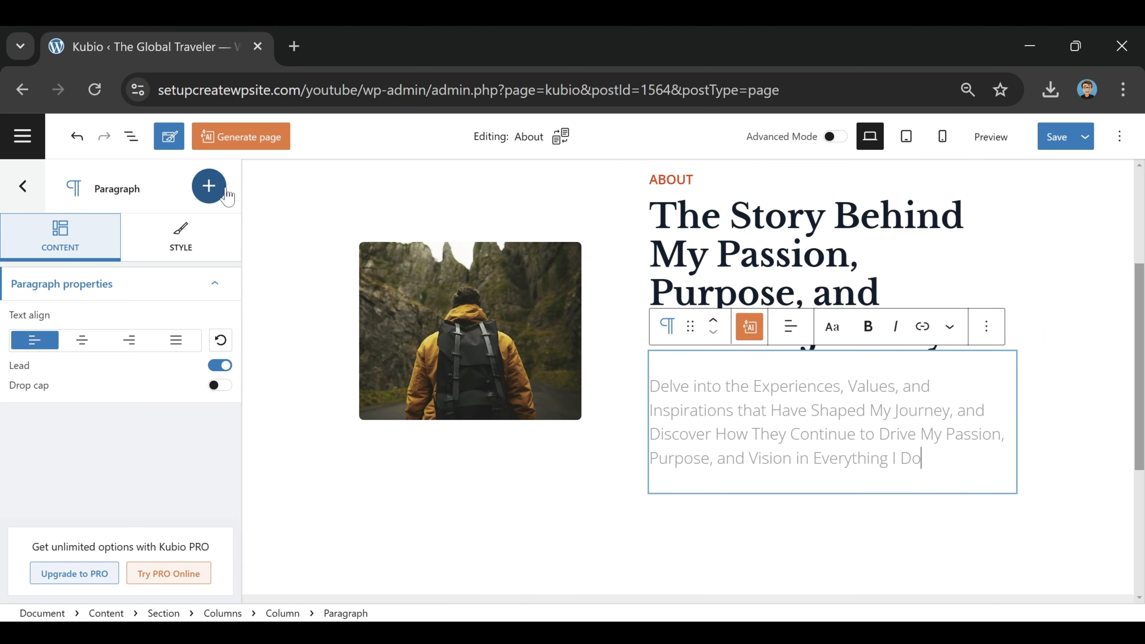
Step: Add a single centered column below the image and introduction text on the About page
left_click(209, 187)
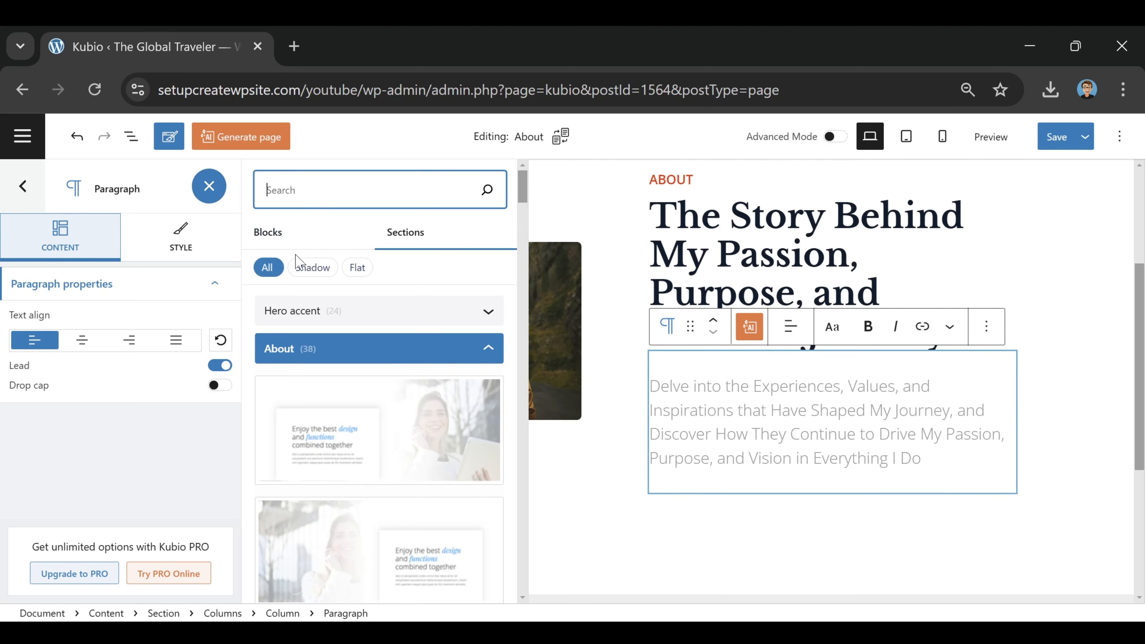
left_click(284, 235)
left_click_drag(371, 328, 703, 514)
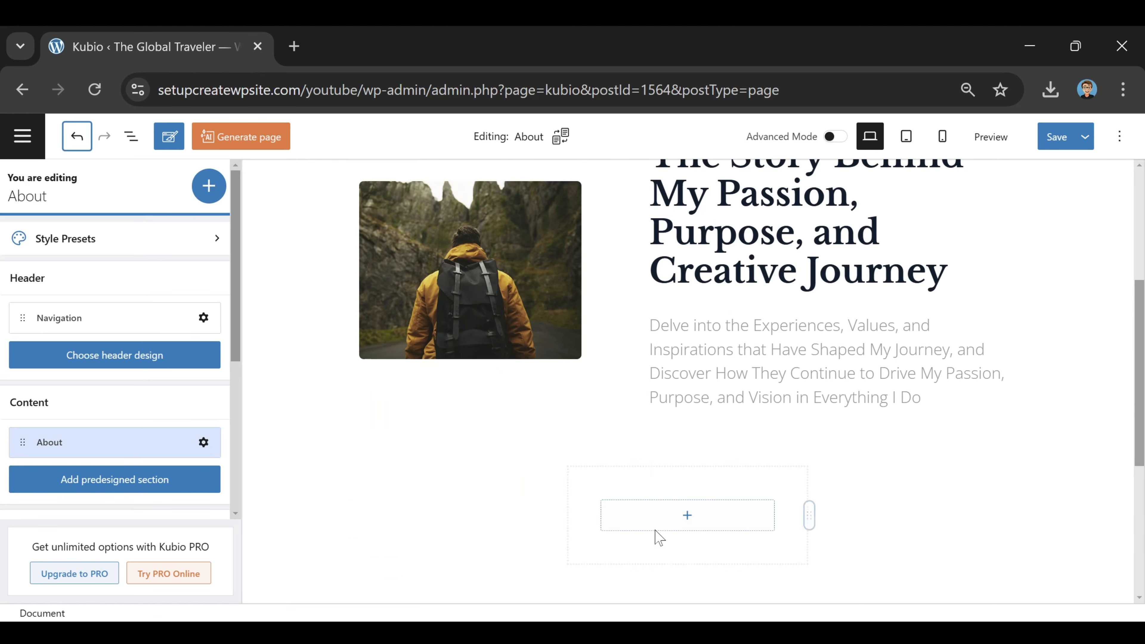
Step: Insert a paragraph in the empty column and paste the story text starting "Throughout my journey, I've been shaped by a series of defining experiences"
left_click(680, 519)
left_click(695, 430)
key("ctrl+a")
key("ctrl+v")
scroll(688, 384, "down", 10)
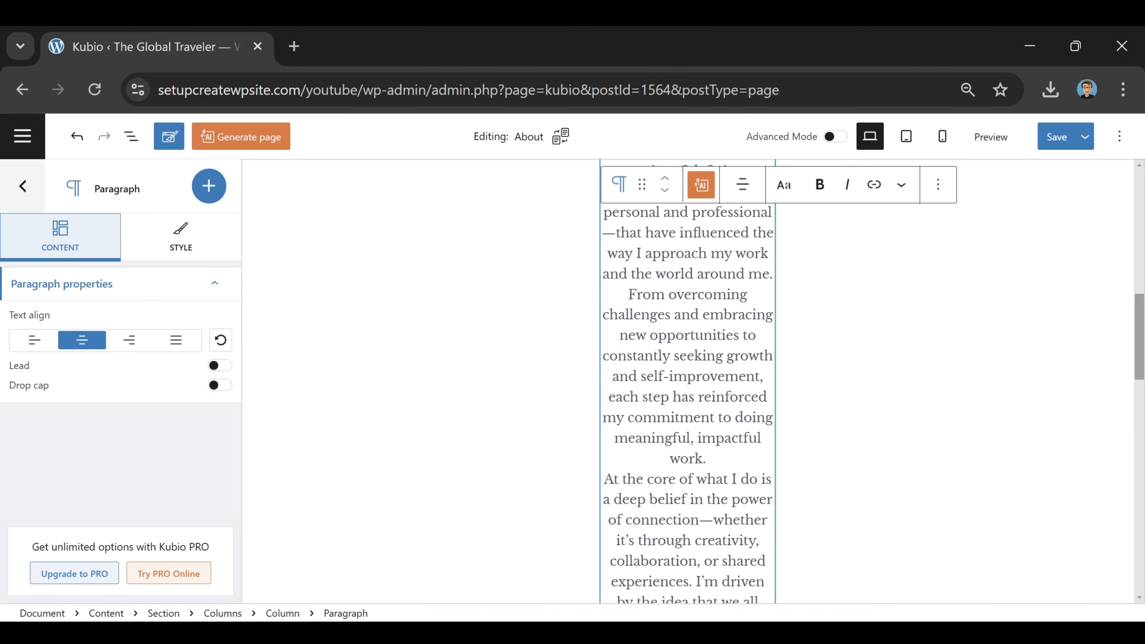
scroll(807, 388, "down", 7)
scroll(825, 391, "up", 3)
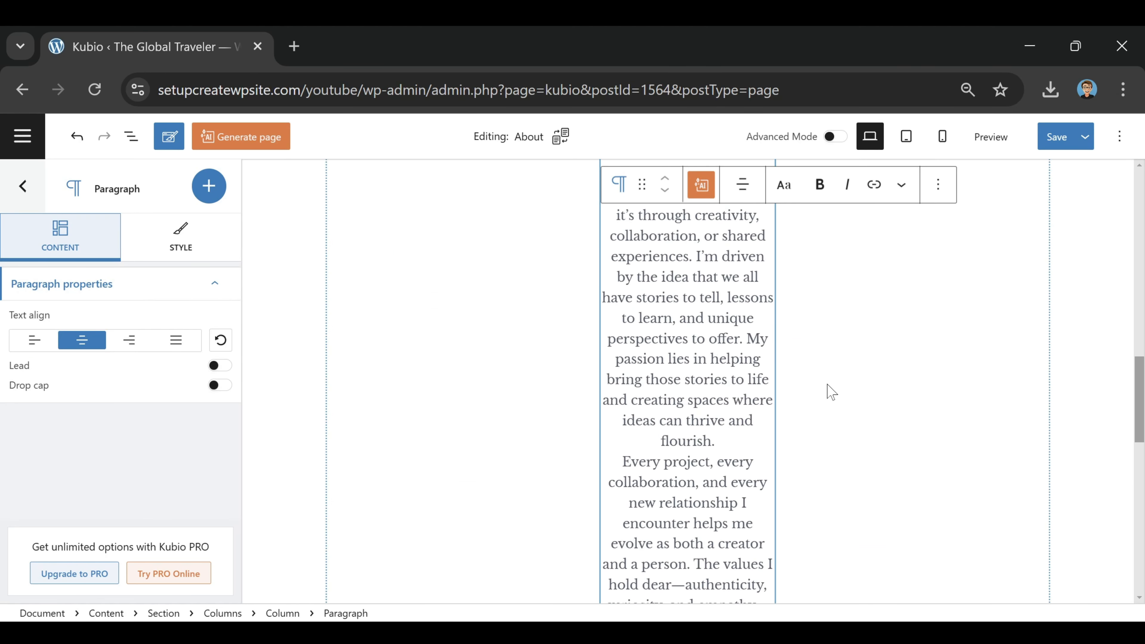
Step: Widen the column holding the journey story to 100% and save the About page
left_click_drag(808, 396, 1143, 402)
scroll(947, 451, "up", 10)
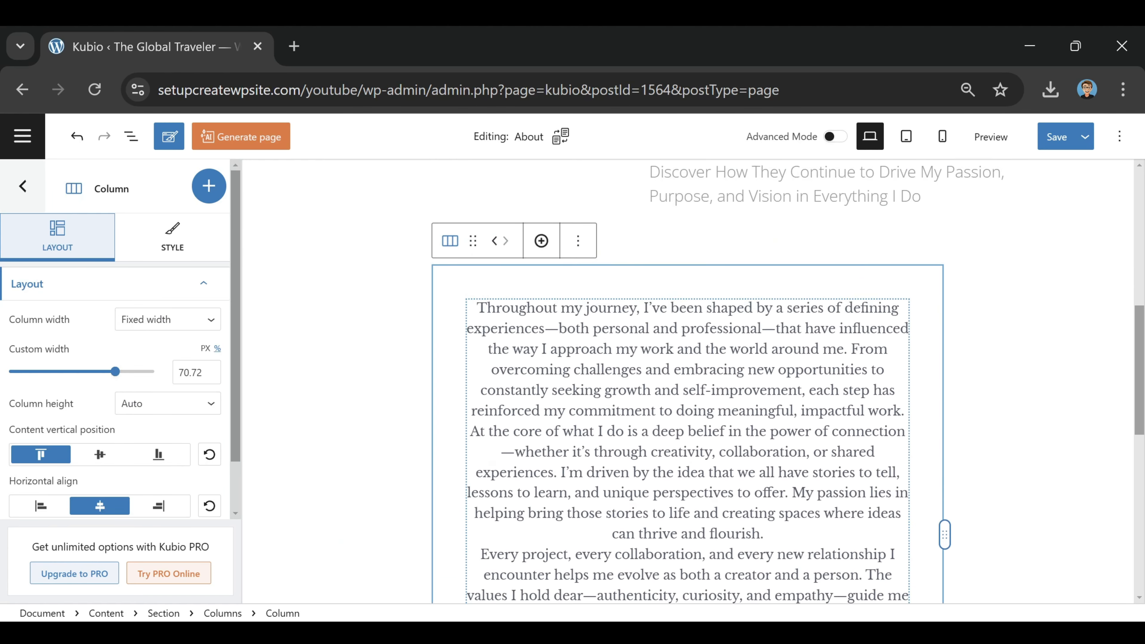
left_click_drag(945, 532, 1043, 478)
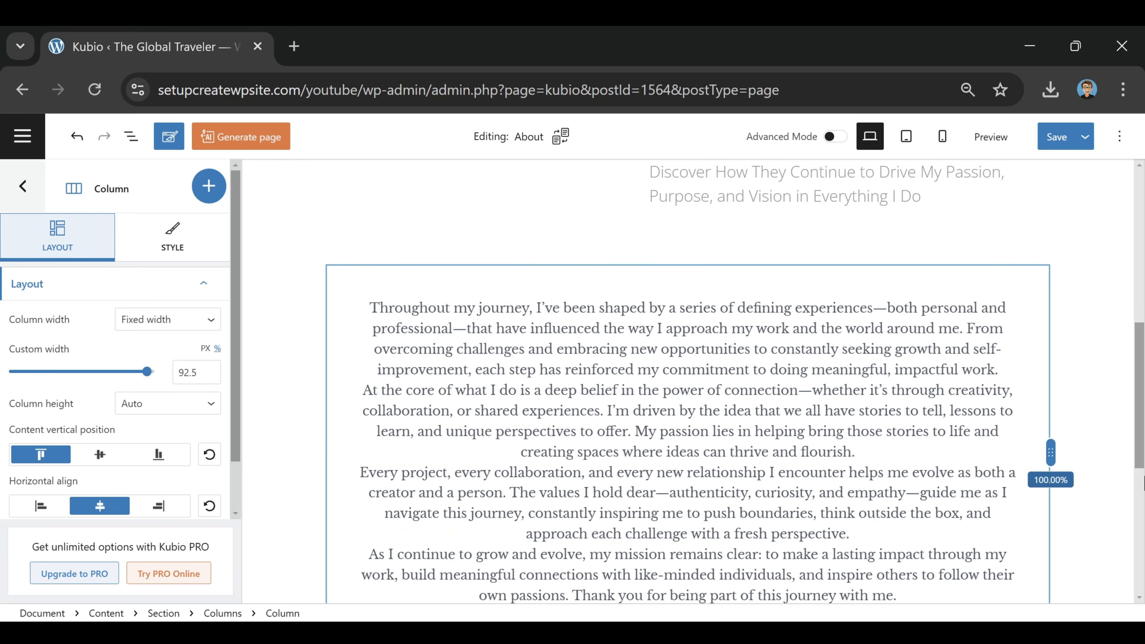
scroll(924, 307, "down", 4)
scroll(924, 325, "up", 5)
scroll(1045, 316, "up", 5)
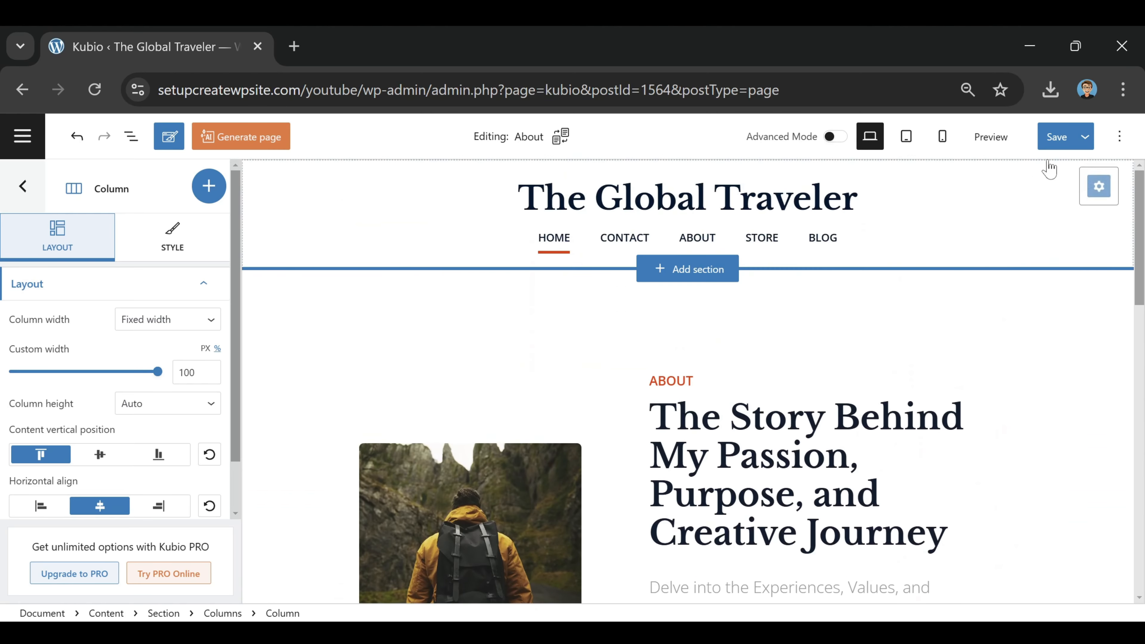
left_click(1063, 144)
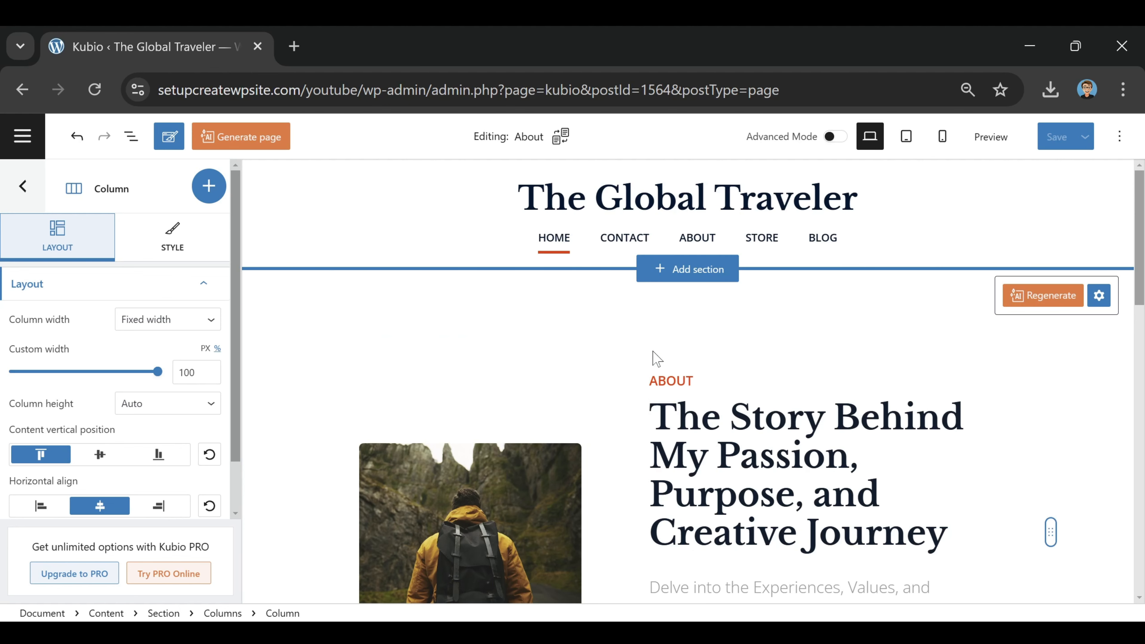
Step: Set the About section's top spacing to 25 and save the page
left_click(266, 289)
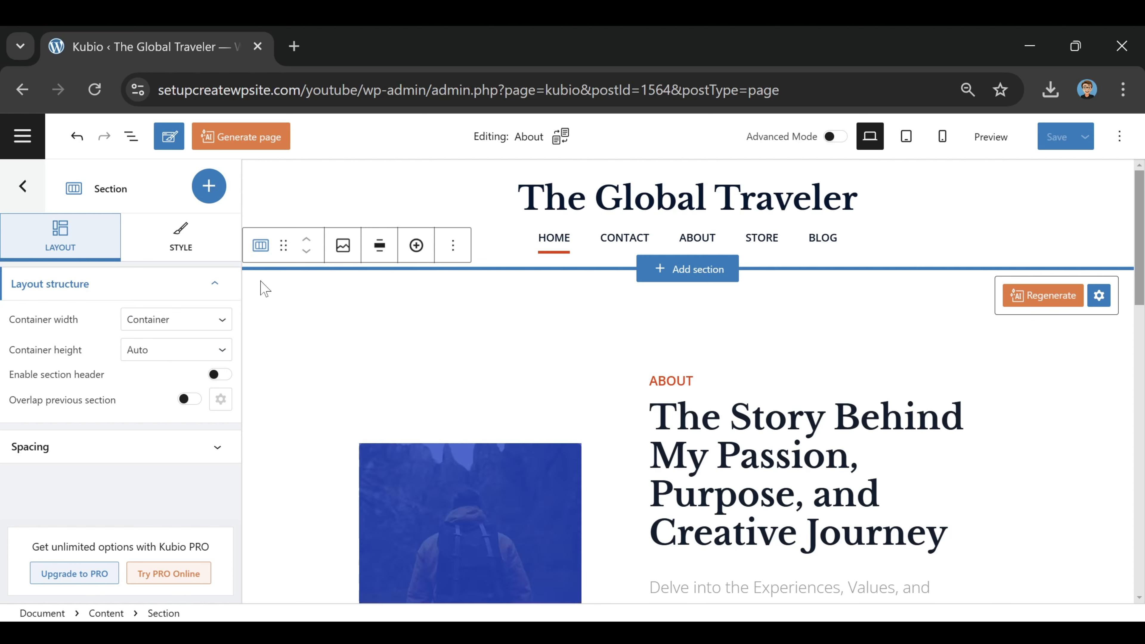
left_click(143, 451)
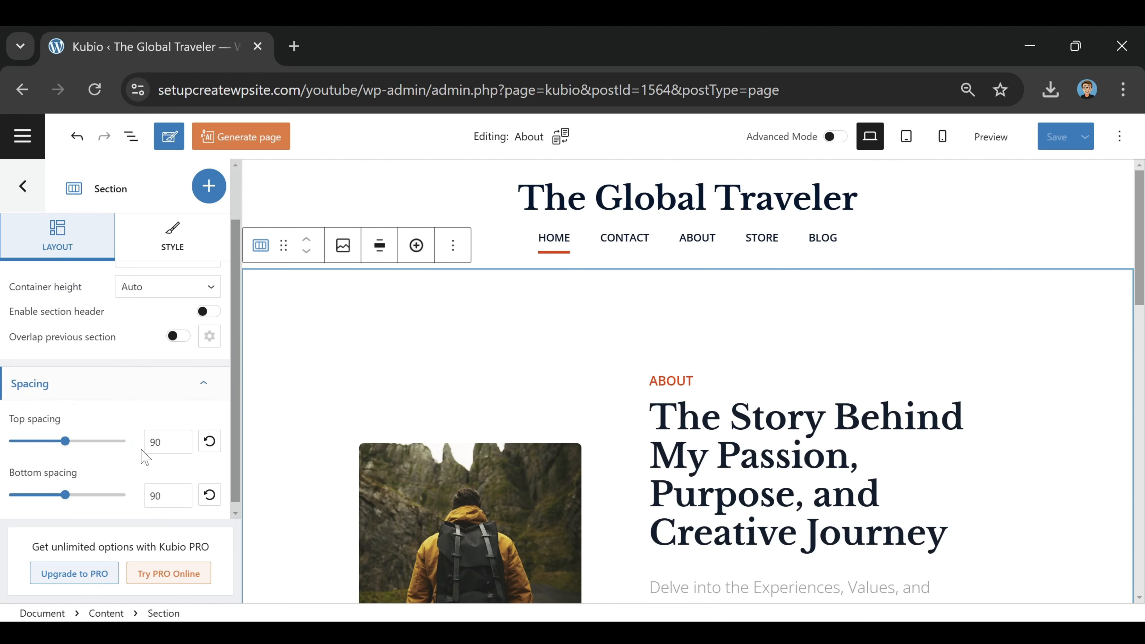
left_click_drag(64, 441, 3, 441)
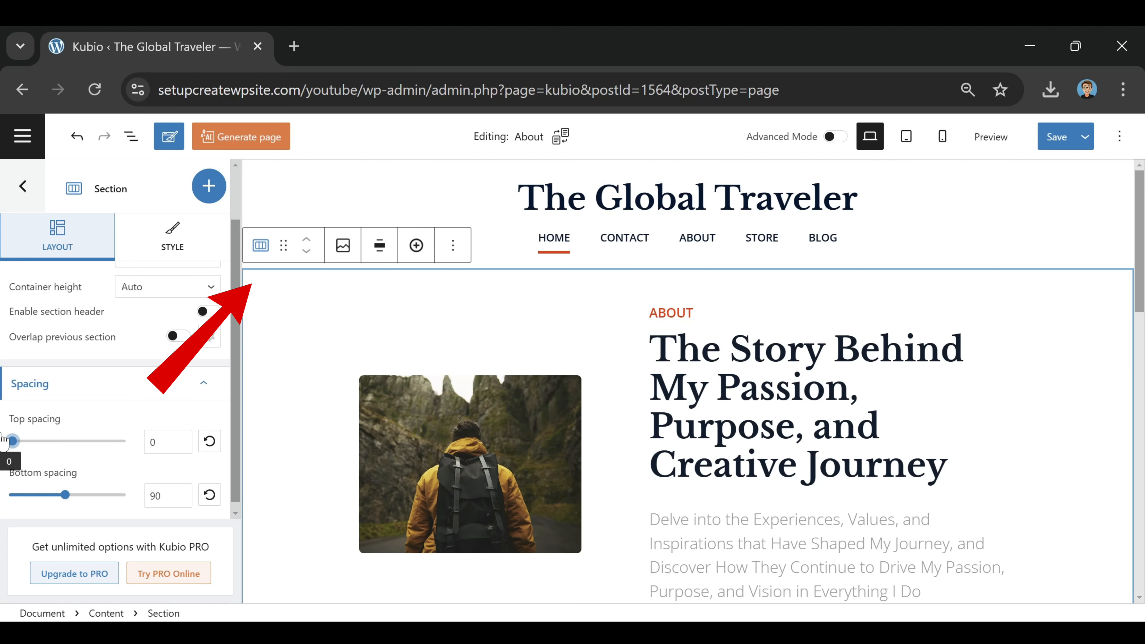
mouse_move(3, 440)
left_mouse_down()
mouse_move(92, 440)
mouse_move(13, 441)
left_mouse_up()
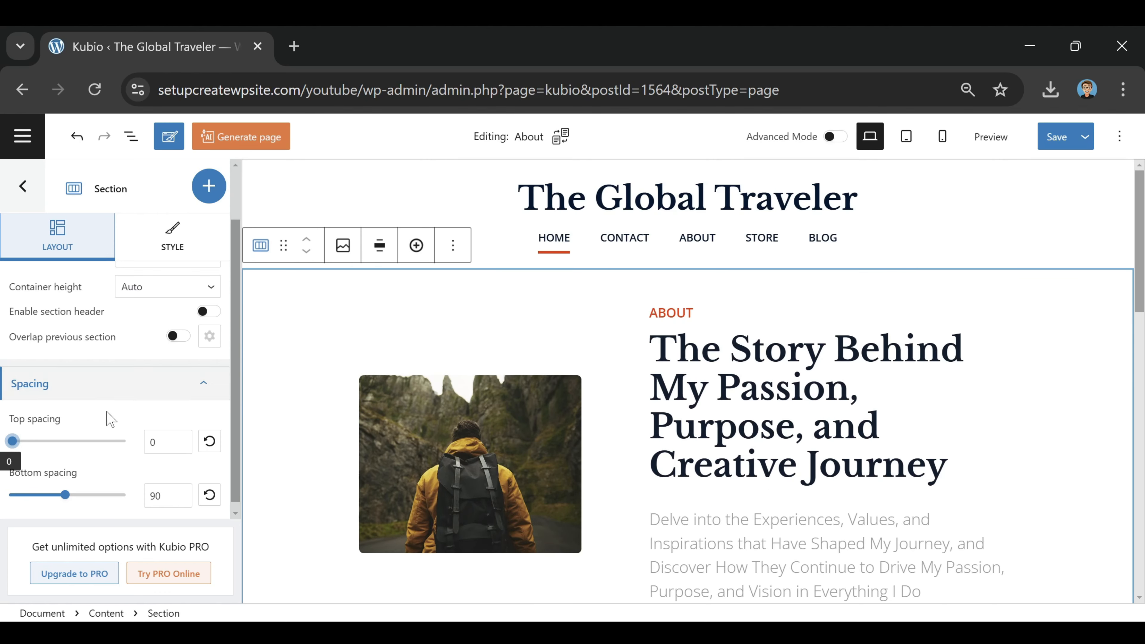
left_click_drag(13, 441, 27, 441)
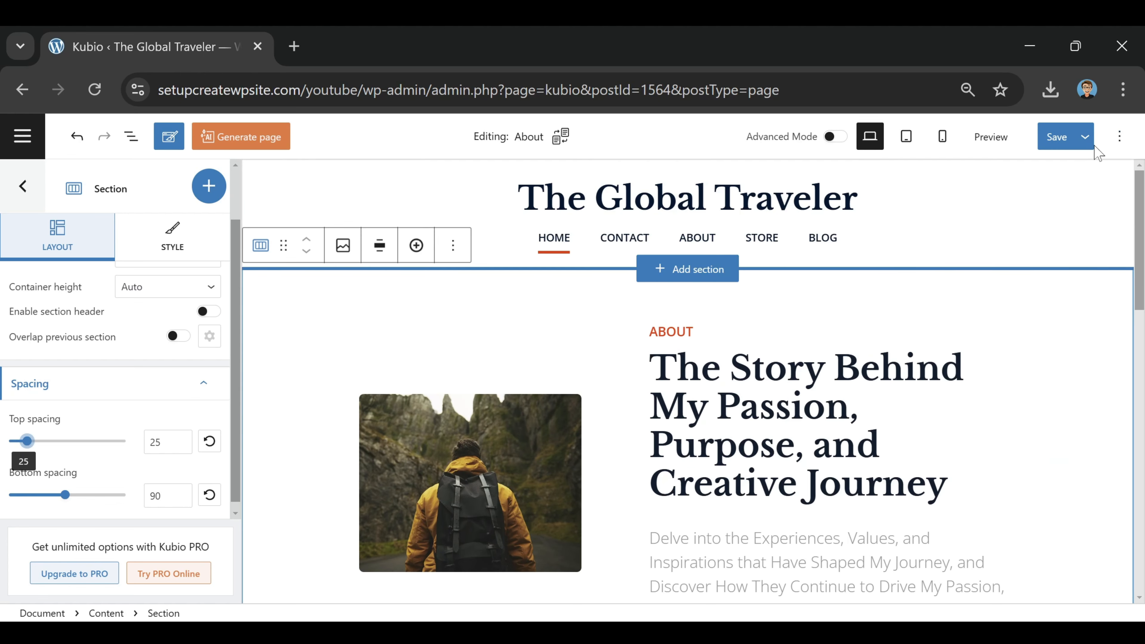
left_click(1056, 138)
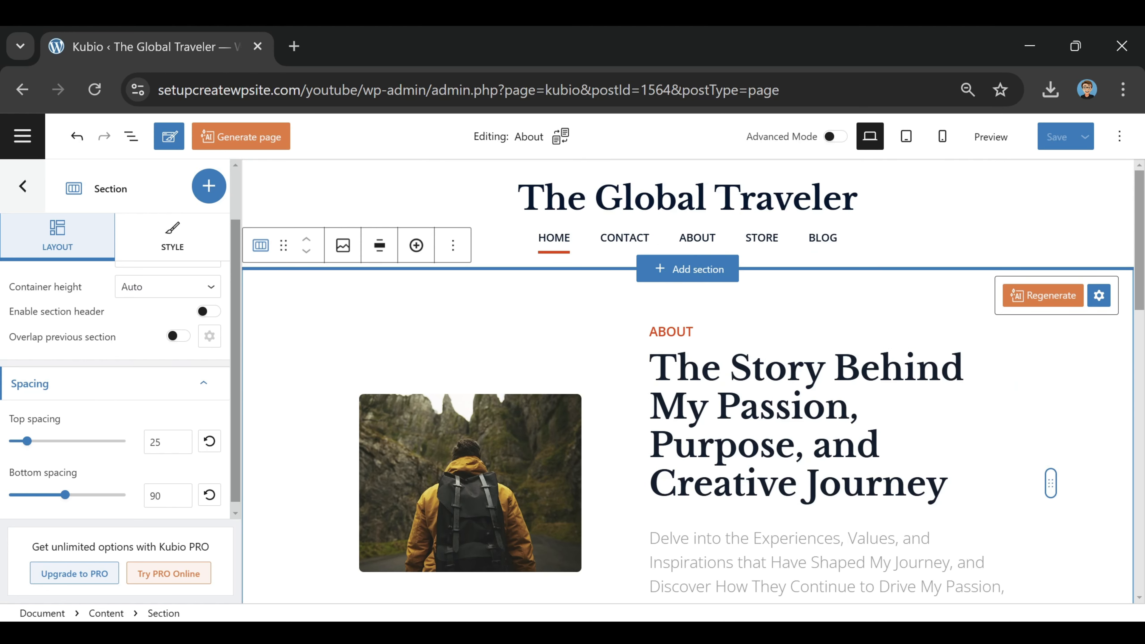
Step: Preview the saved About page and review its image, heading and story text
left_click(992, 138)
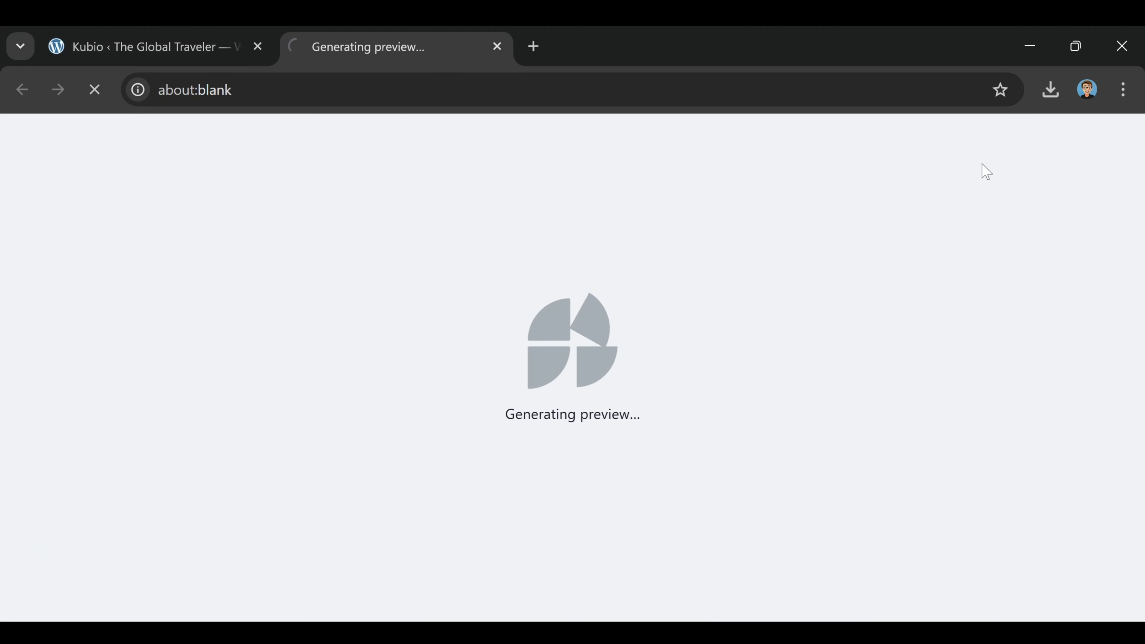
scroll(947, 288, "down", 8)
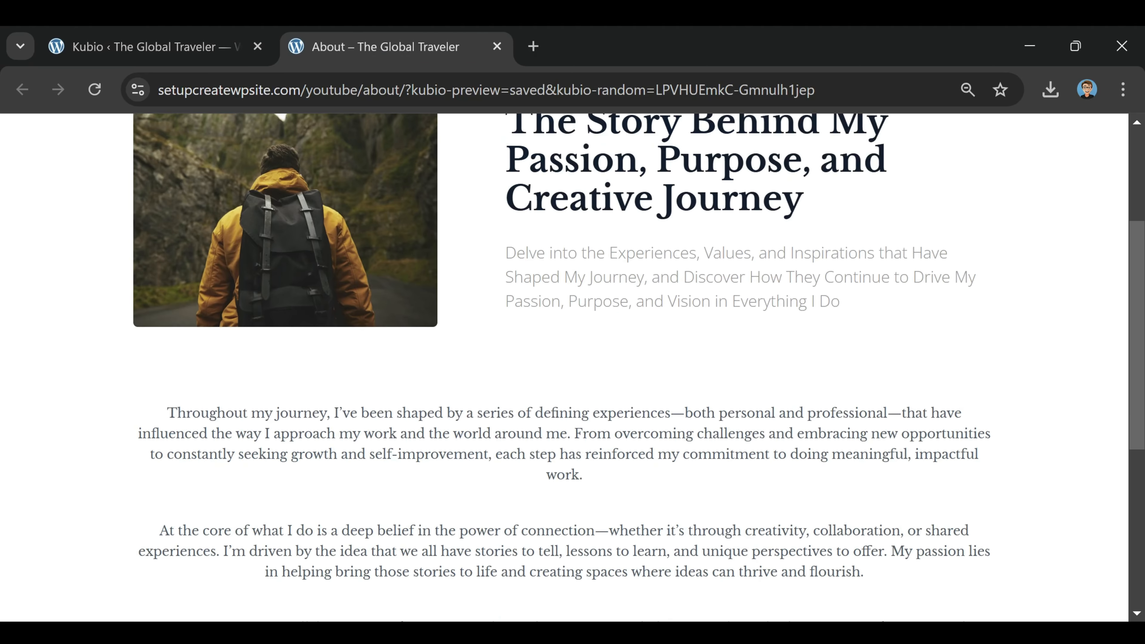
scroll(856, 315, "up", 8)
scroll(846, 320, "down", 8)
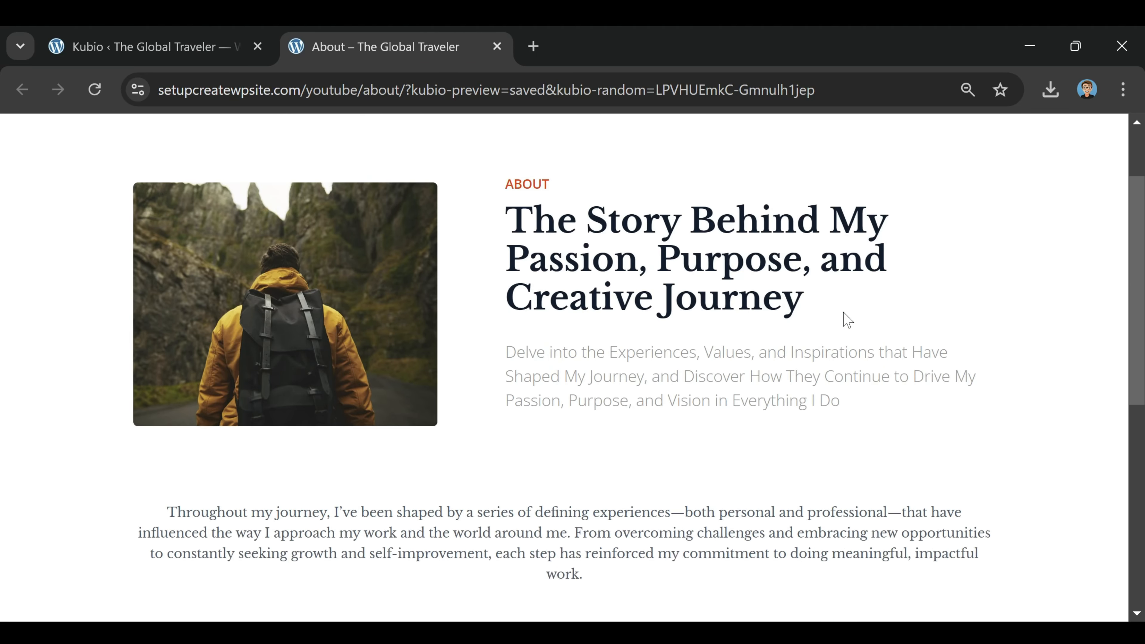
scroll(843, 321, "up", 8)
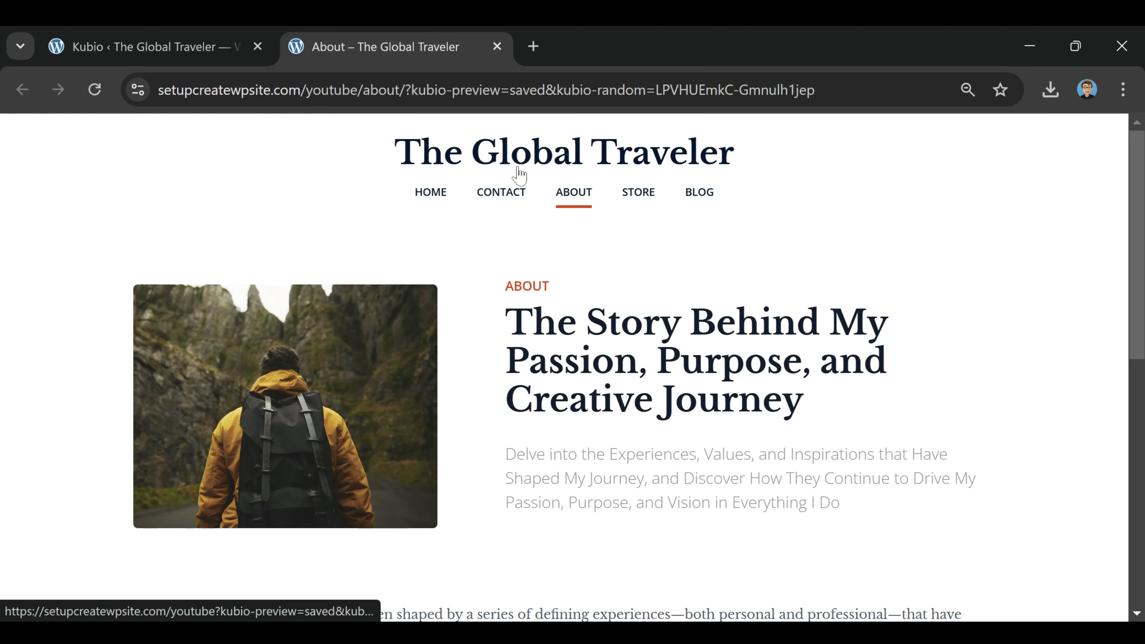
Step: Check the Contact, About and Blog pages through the site's navigation in the preview
left_click(434, 194)
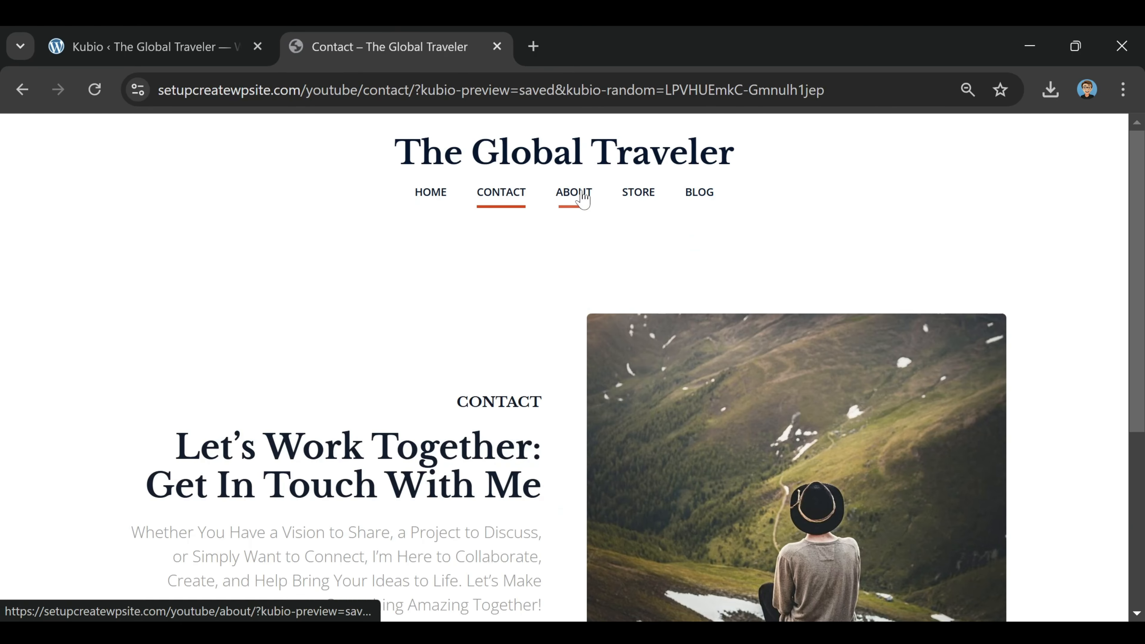
left_click(583, 194)
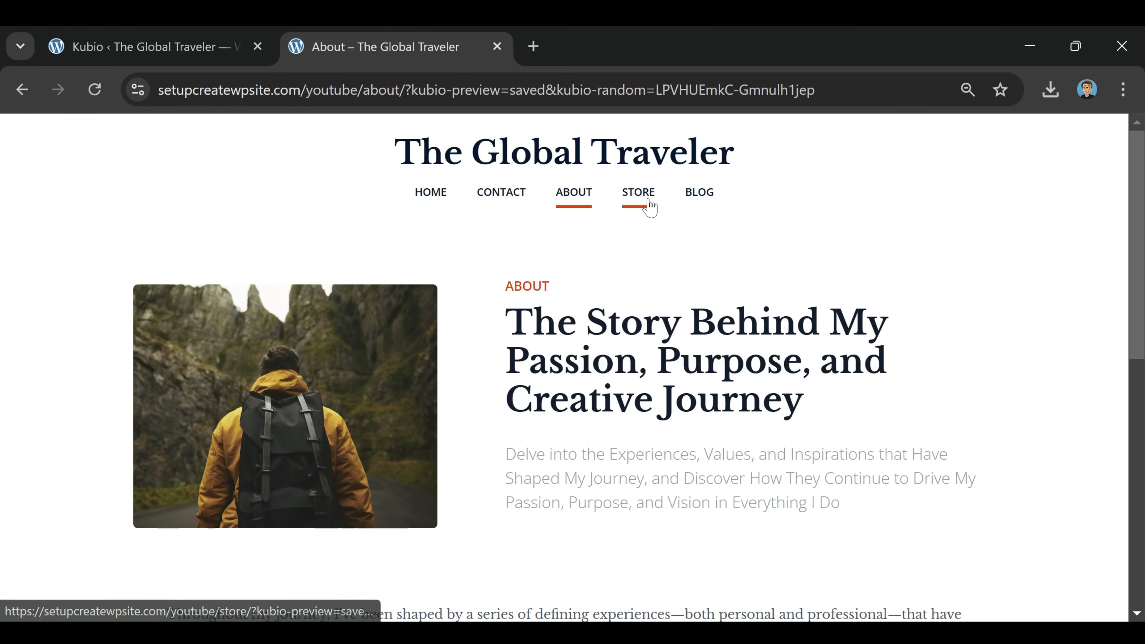
left_click(699, 193)
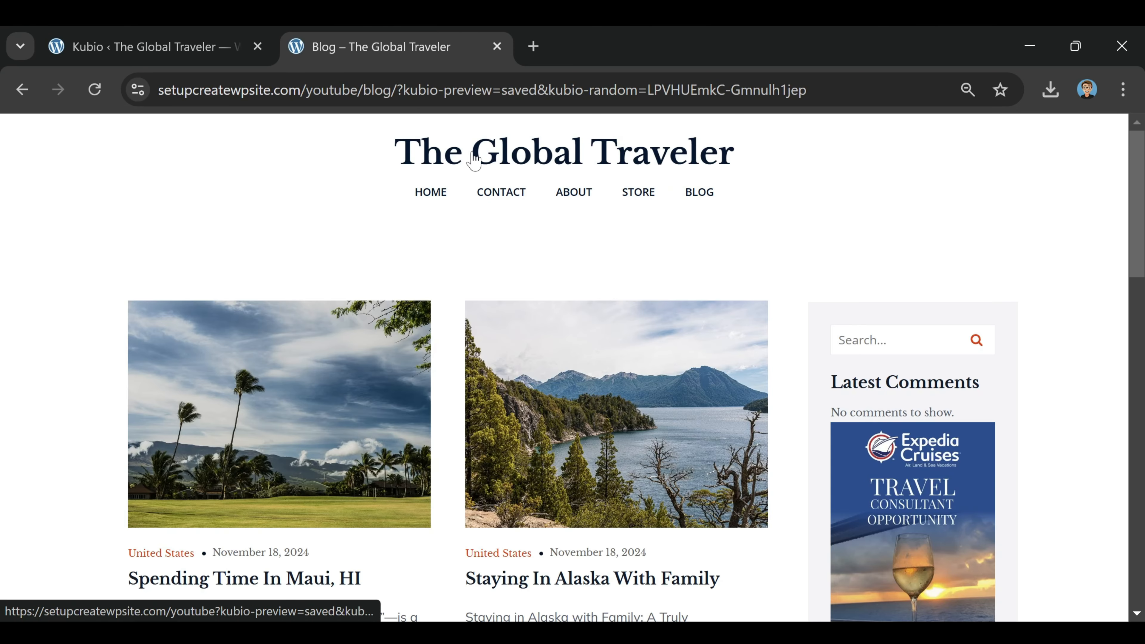
Step: Open the Home page in the preview and review its sections down to the footer
left_click(447, 195)
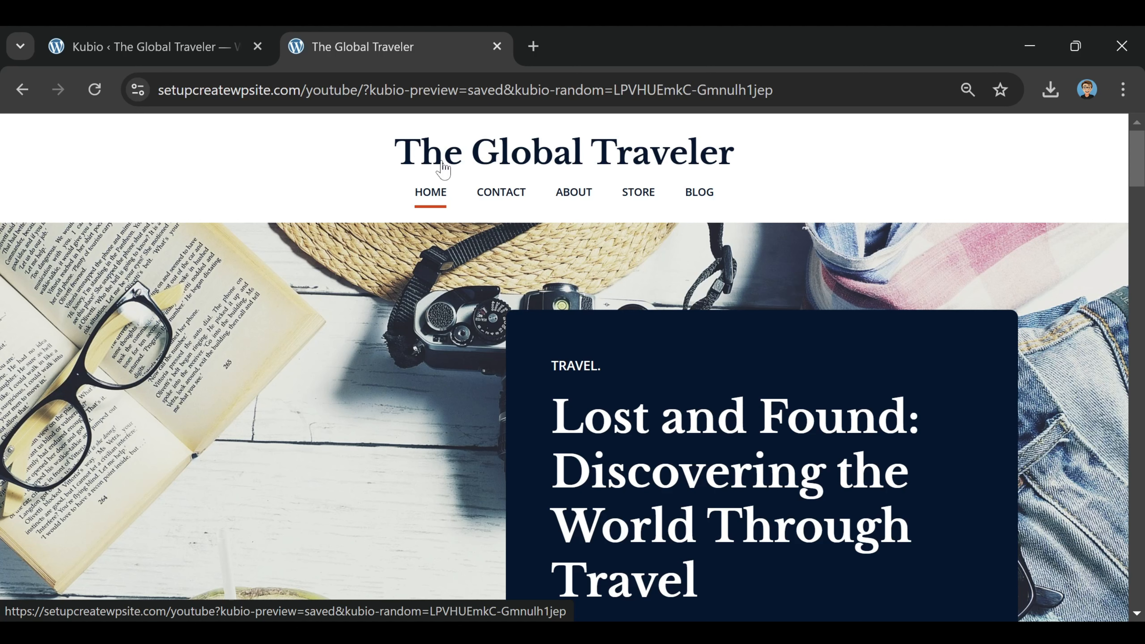
scroll(716, 199, "down", 10)
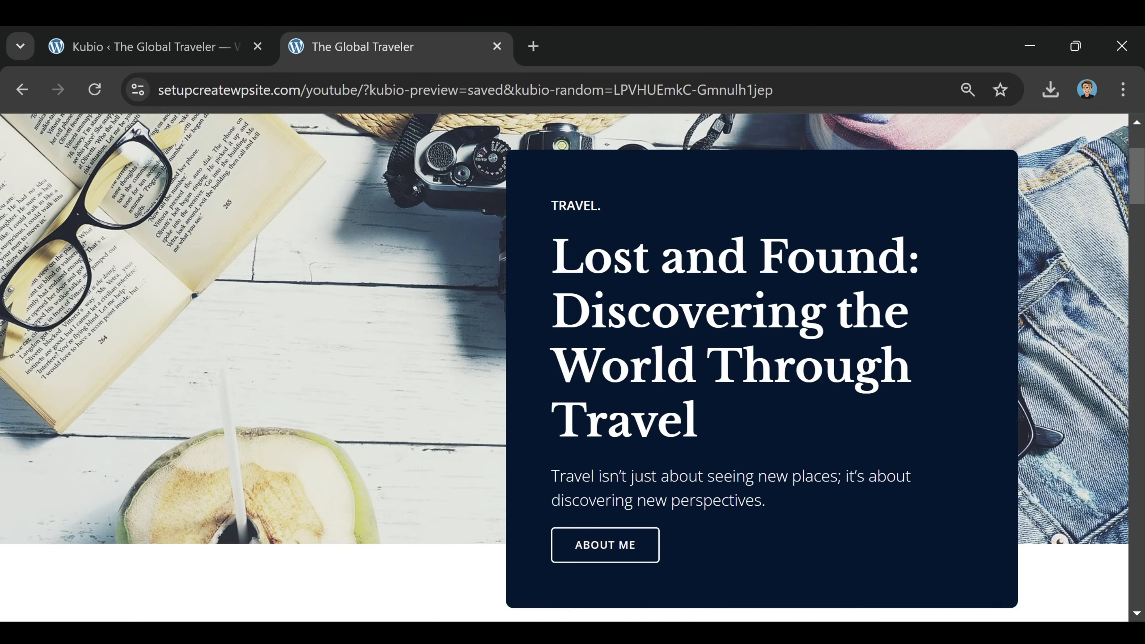
scroll(785, 373, "down", 15)
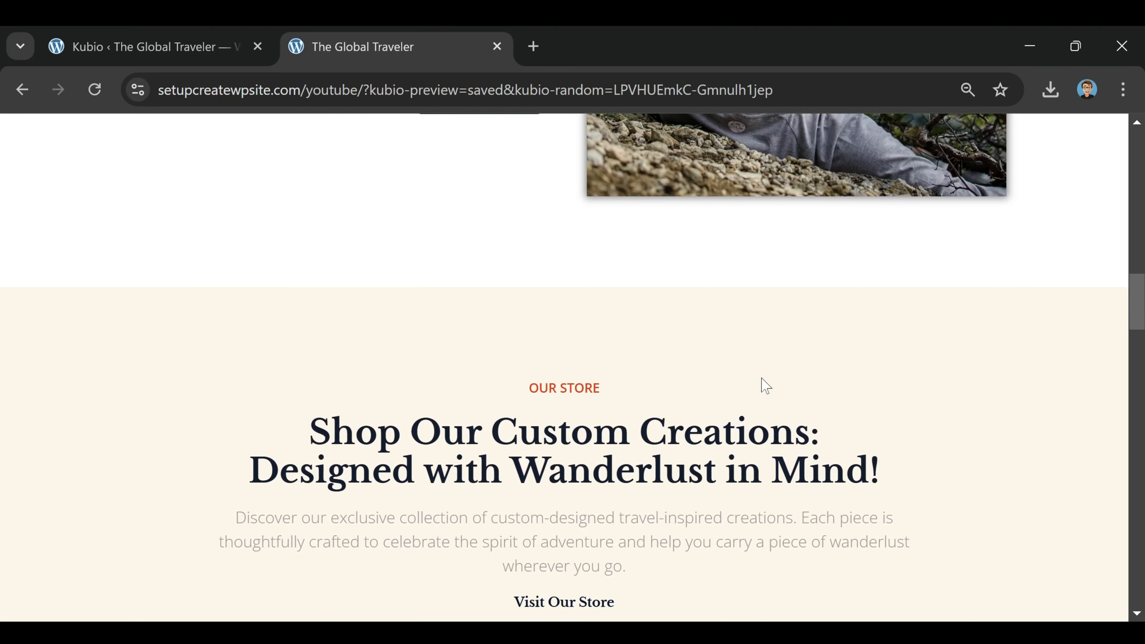
scroll(595, 396, "down", 10)
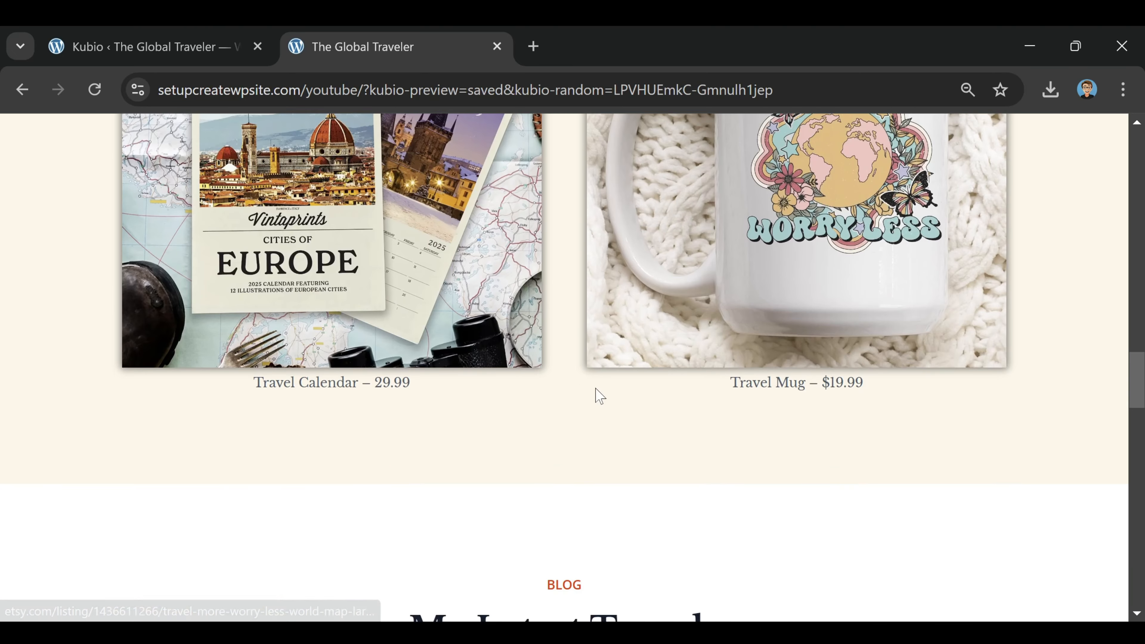
scroll(595, 397, "down", 10)
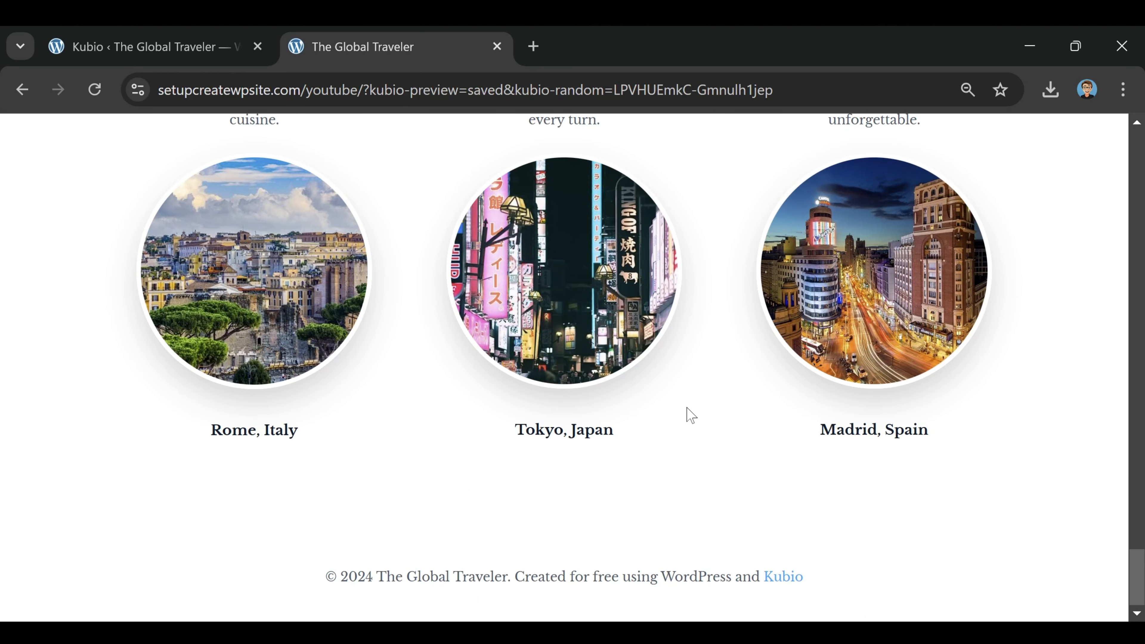